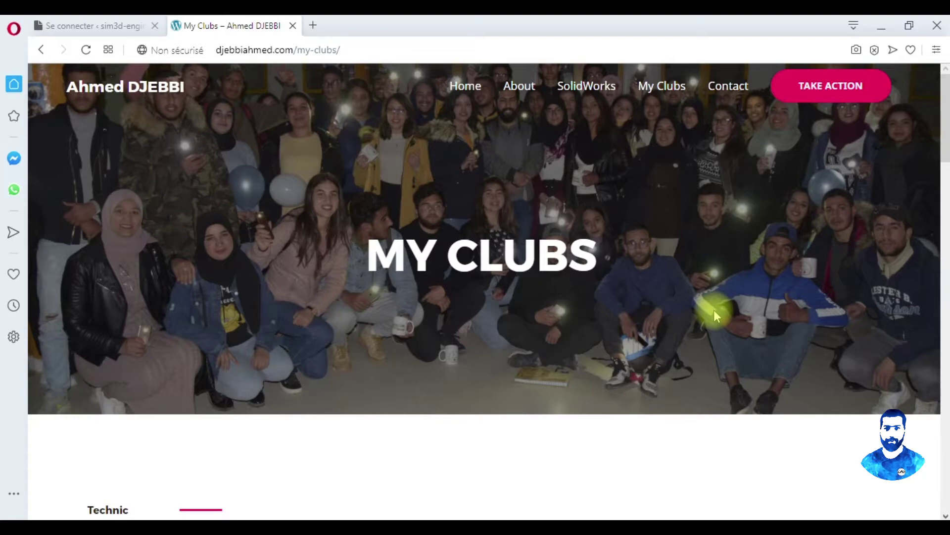
Step: View the plant-stand reference photo, then switch to SOLIDWORKS 2016 and start a new document
{"action": "left_click", "coordinate": [587, 517]}
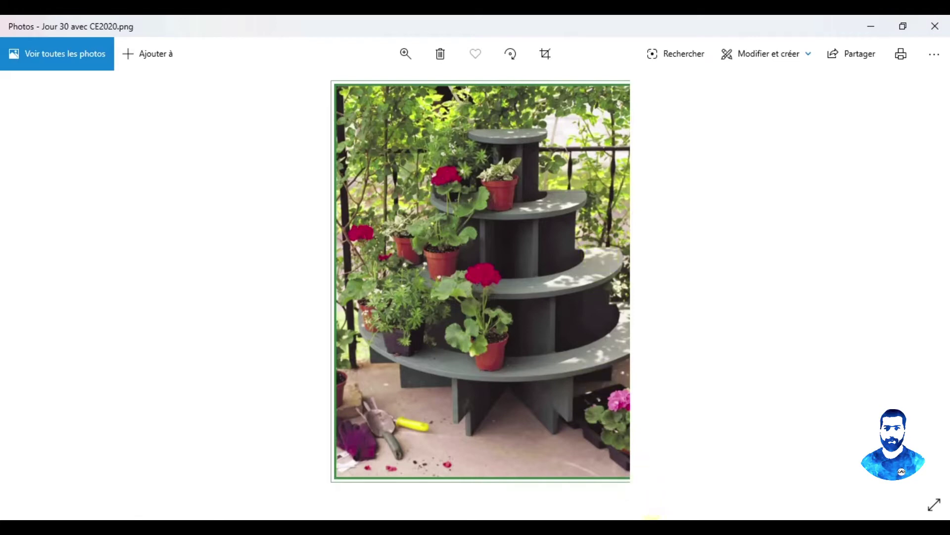
{"action": "left_click", "coordinate": [645, 510]}
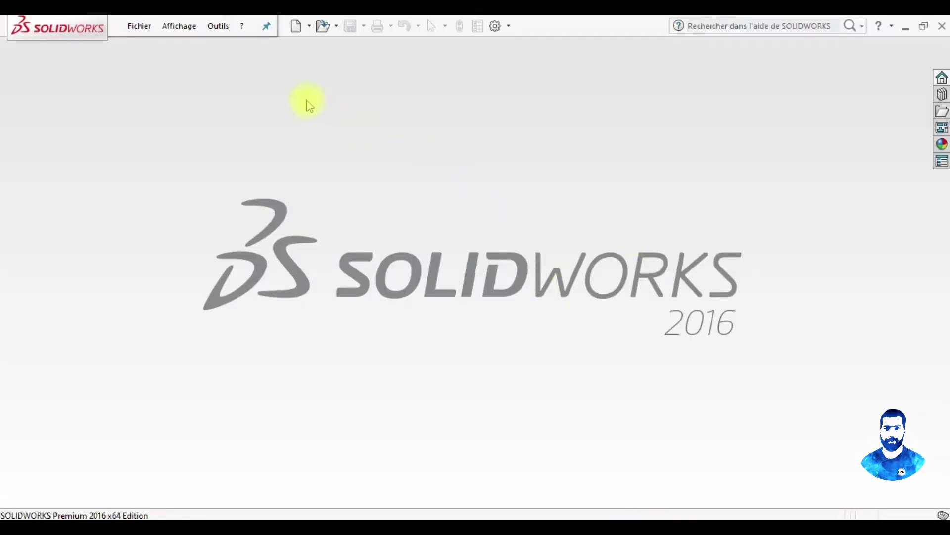
{"action": "left_click", "coordinate": [295, 26]}
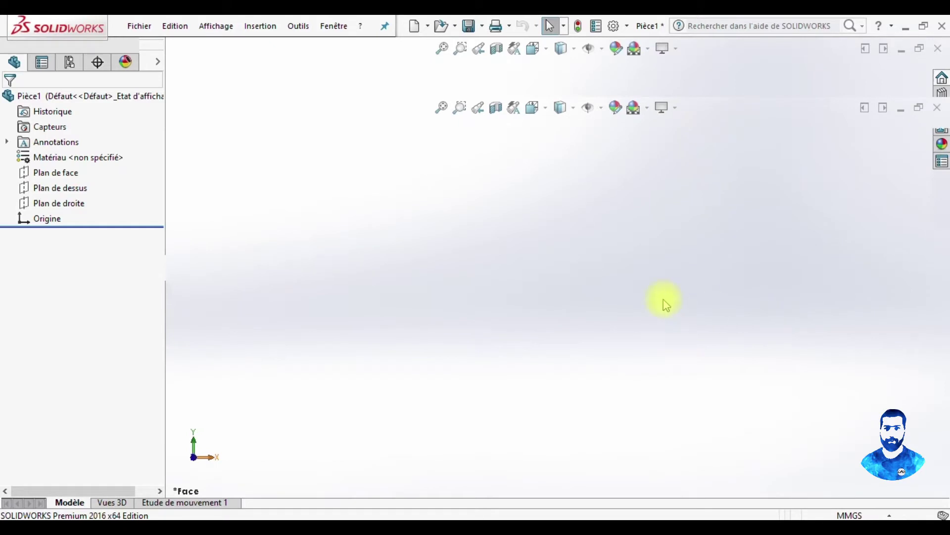
Step: Give the part a Blanc uni background and IPS units, and start a sketch on Plan de face
{"action": "left_click", "coordinate": [647, 108]}
{"action": "left_click", "coordinate": [643, 142]}
{"action": "left_click", "coordinate": [850, 515]}
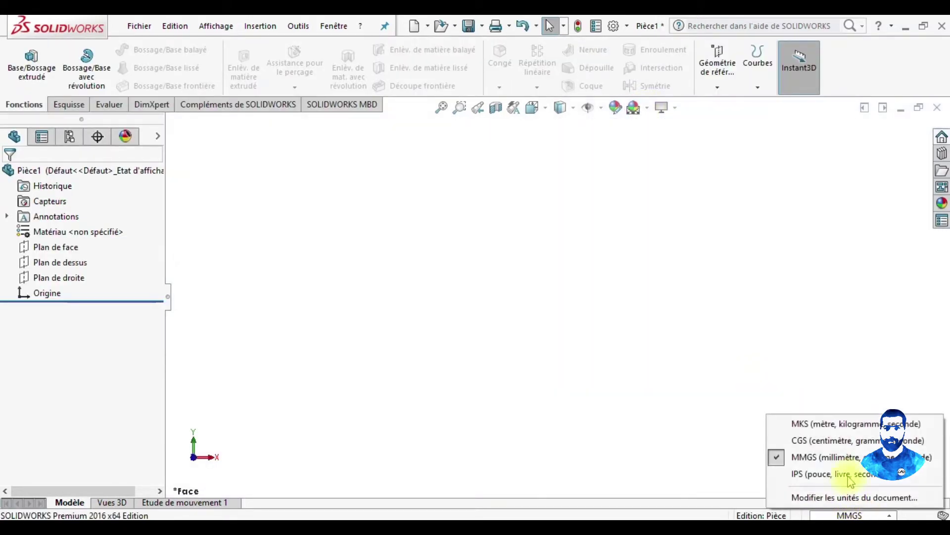
{"action": "left_click", "coordinate": [841, 471]}
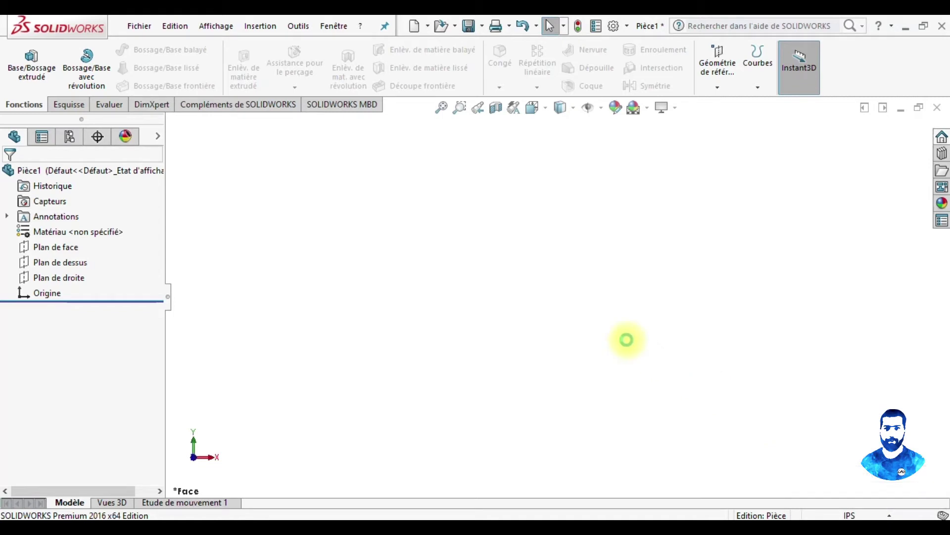
{"action": "left_click", "coordinate": [50, 246]}
{"action": "left_click", "coordinate": [68, 230]}
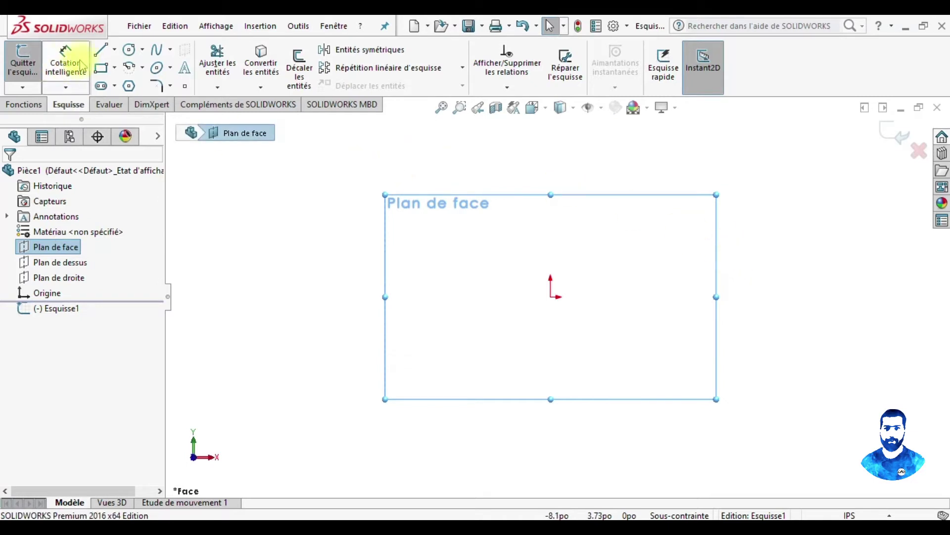
Step: Draw a tall vertical line up from the origin and a top horizontal line to the left
{"action": "left_click", "coordinate": [100, 50]}
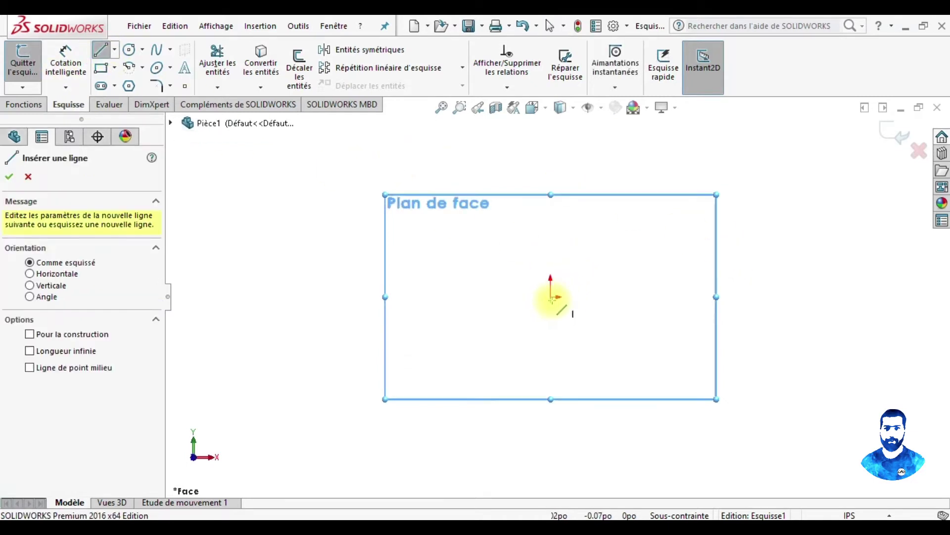
{"action": "left_click", "coordinate": [550, 296]}
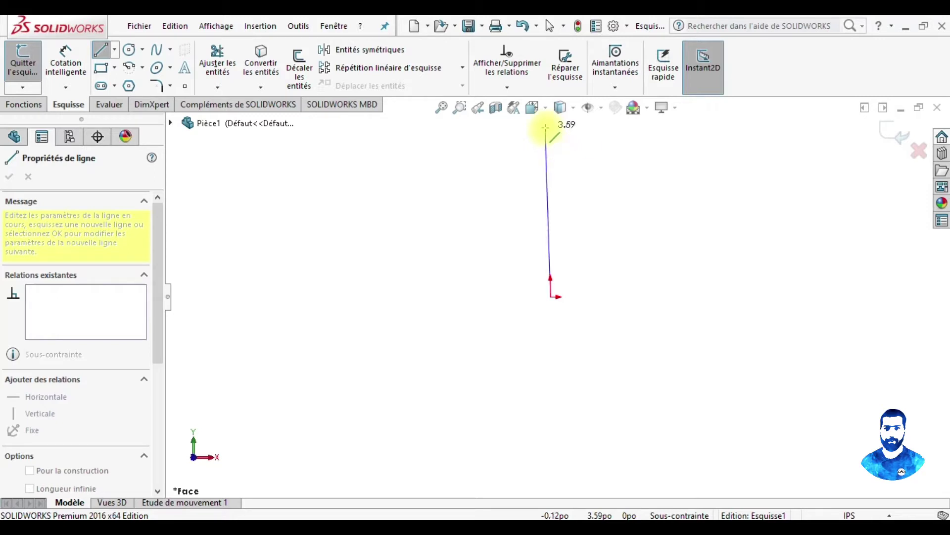
{"action": "scroll", "coordinate": [545, 127], "scroll_direction": "up", "scroll_amount": 3}
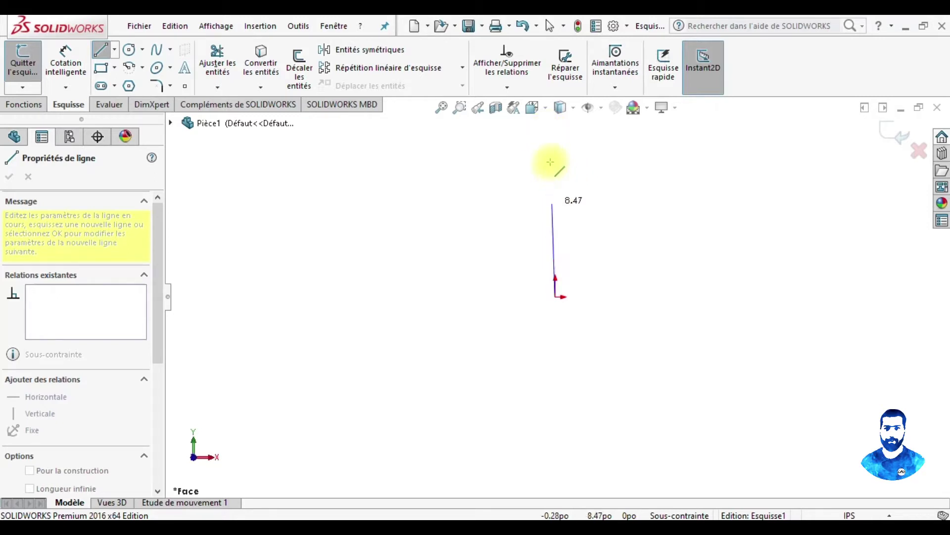
{"action": "scroll", "coordinate": [557, 159], "scroll_direction": "up", "scroll_amount": 3}
{"action": "scroll", "coordinate": [557, 159], "scroll_direction": "up", "scroll_amount": 2}
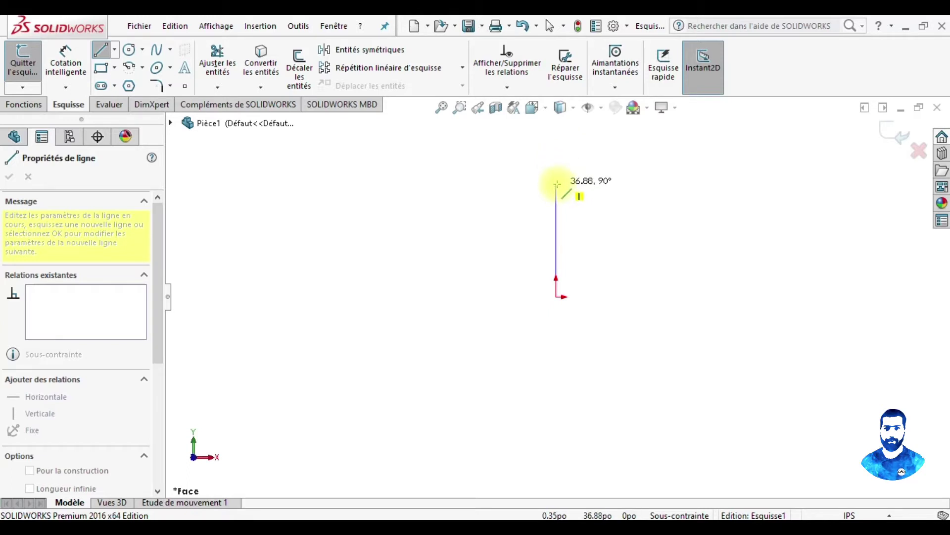
{"action": "double_click", "coordinate": [556, 183]}
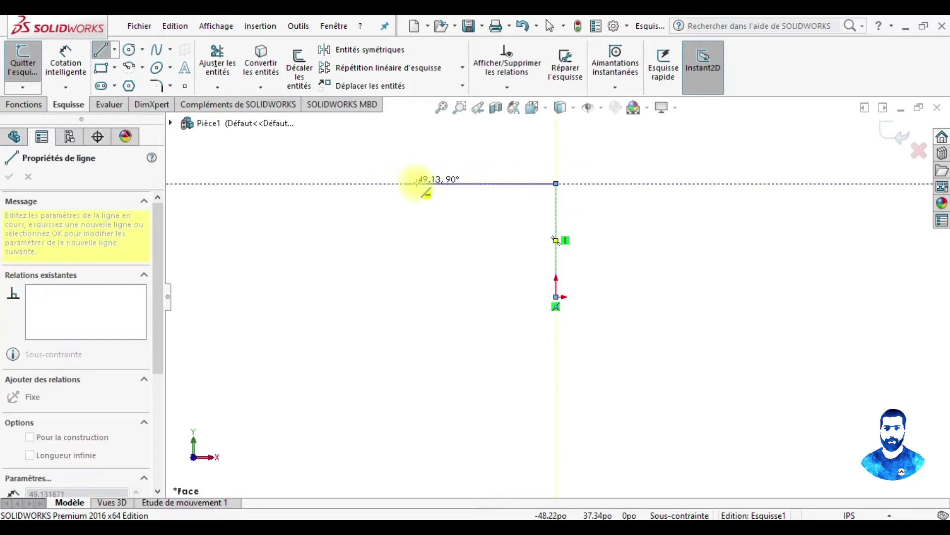
{"action": "left_click", "coordinate": [493, 184]}
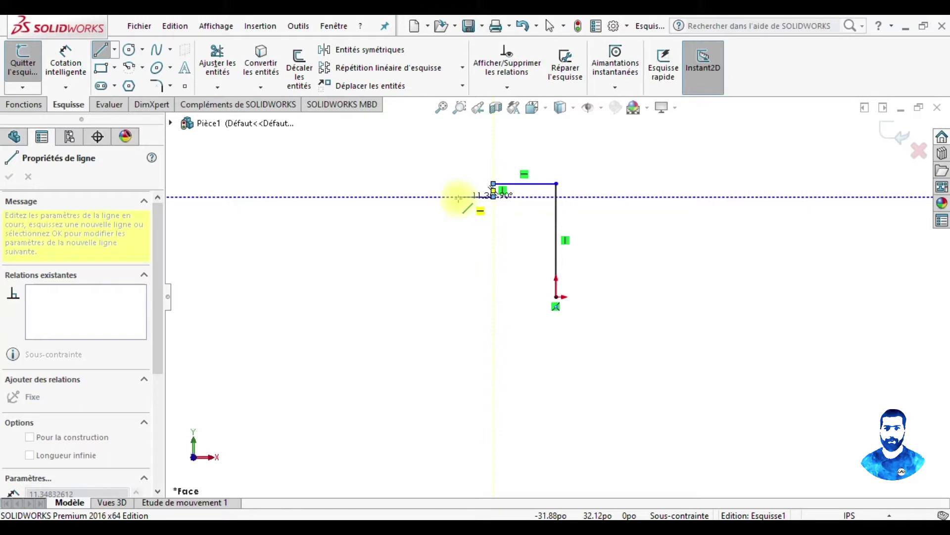
Step: Draw alternating down and right staircase steps that close the profile back at the origin
{"action": "left_click", "coordinate": [476, 197]}
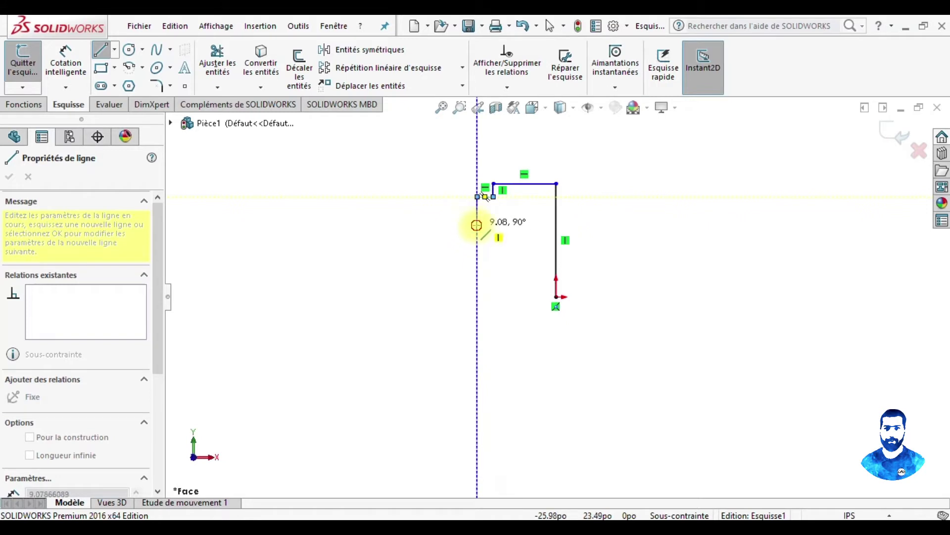
{"action": "left_click", "coordinate": [476, 225]}
{"action": "left_click", "coordinate": [493, 224]}
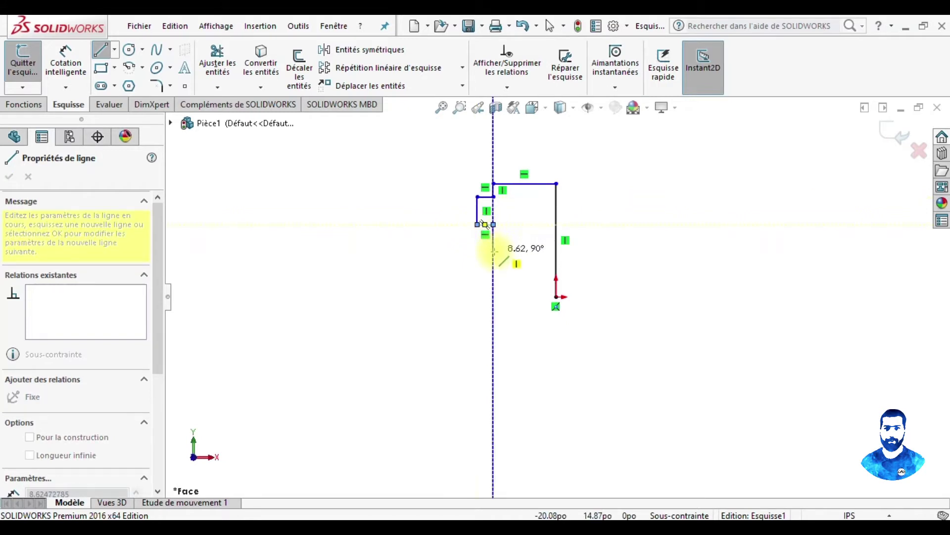
{"action": "left_click", "coordinate": [494, 251]}
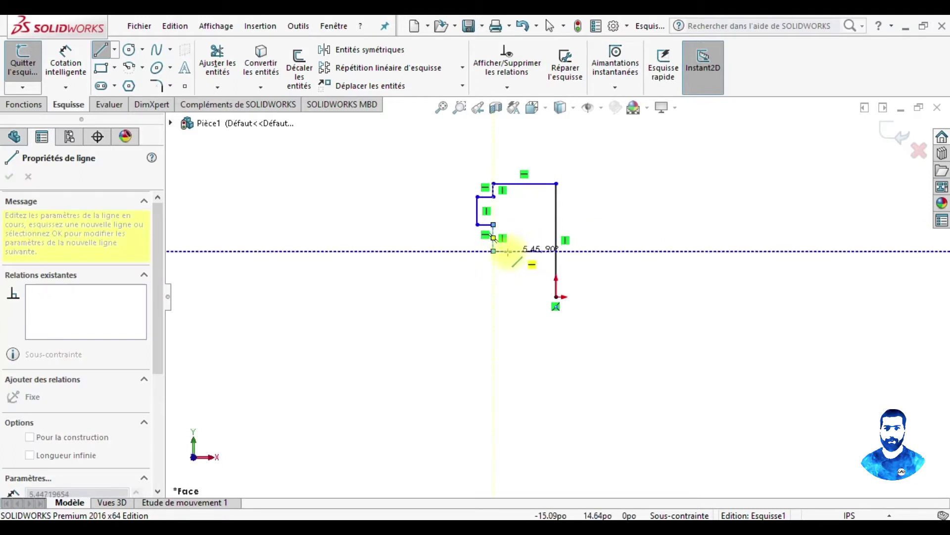
{"action": "left_click", "coordinate": [510, 251]}
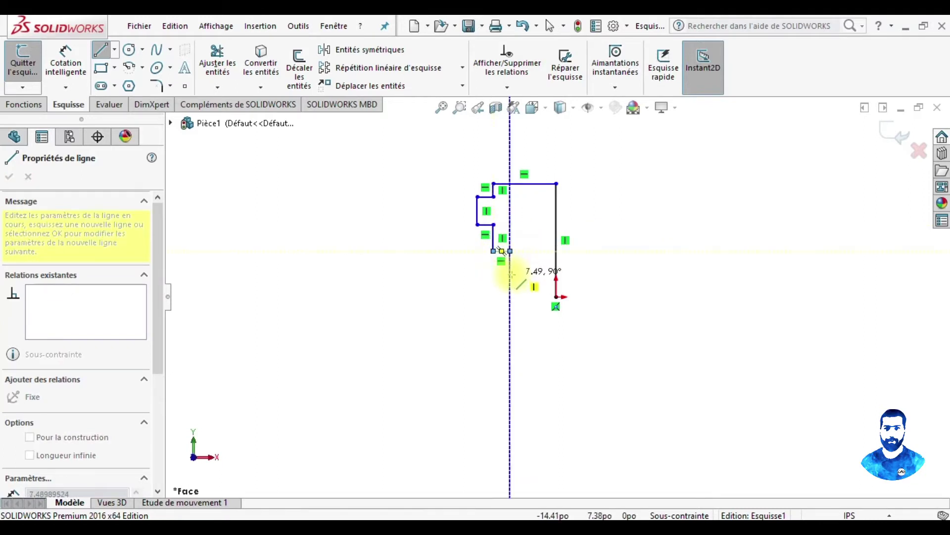
{"action": "left_click", "coordinate": [510, 277]}
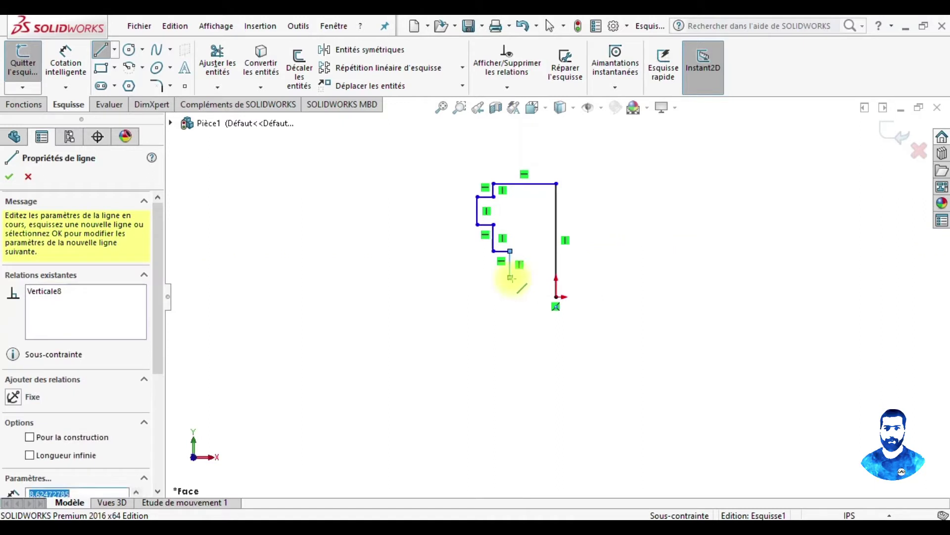
{"action": "left_click", "coordinate": [531, 277]}
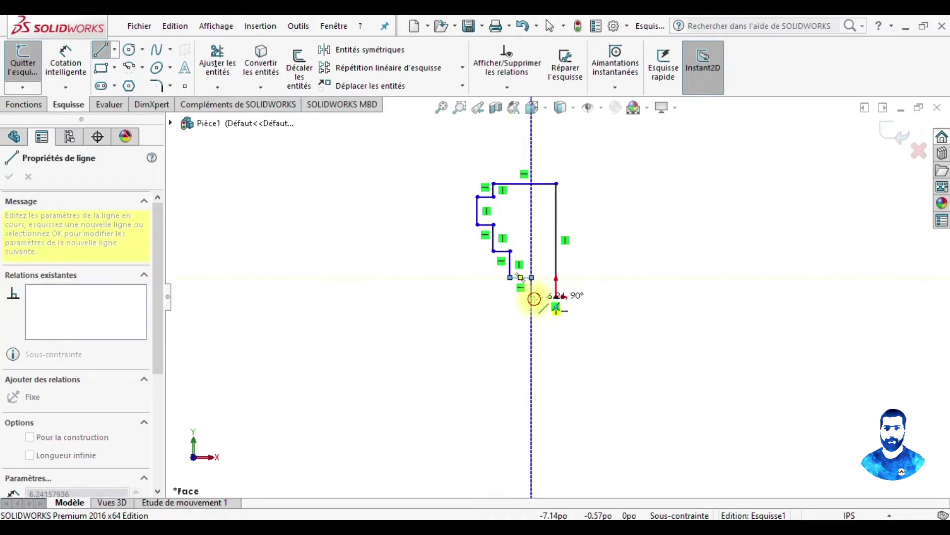
{"action": "left_click", "coordinate": [531, 297]}
{"action": "left_click", "coordinate": [557, 297]}
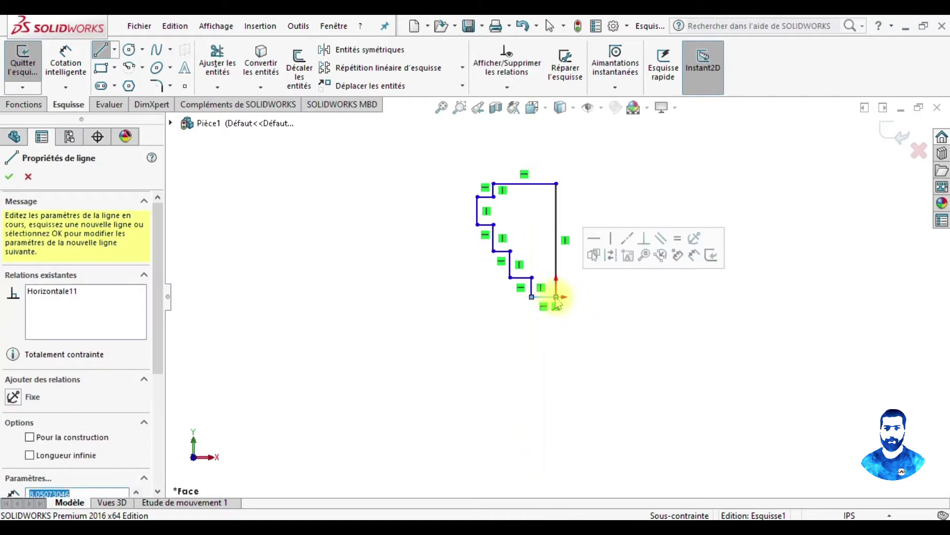
Step: Begin dimensioning the bottom horizontal line with Cotation intelligente
{"action": "left_click", "coordinate": [66, 62]}
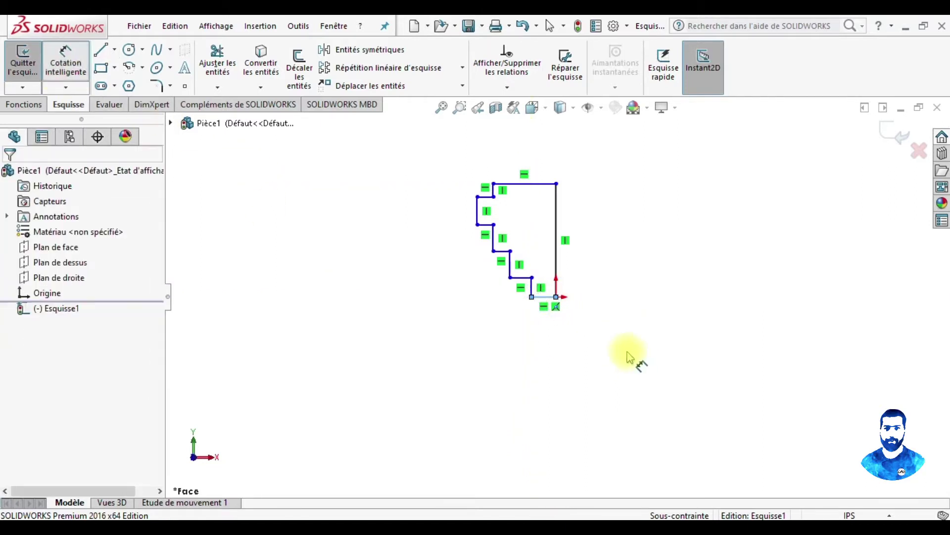
{"action": "scroll", "coordinate": [488, 251], "scroll_direction": "down", "scroll_amount": 2}
{"action": "scroll", "coordinate": [510, 287], "scroll_direction": "down", "scroll_amount": 2}
{"action": "left_click", "coordinate": [512, 287]}
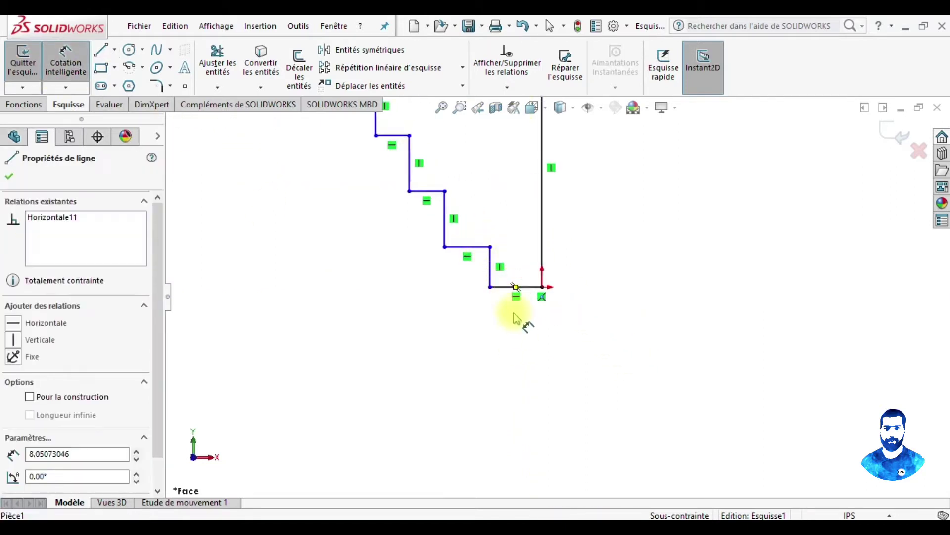
Step: Dimension the bottom step width as 5.00, correcting an initial 8
{"action": "left_click", "coordinate": [523, 351]}
{"action": "type", "text": "8"}
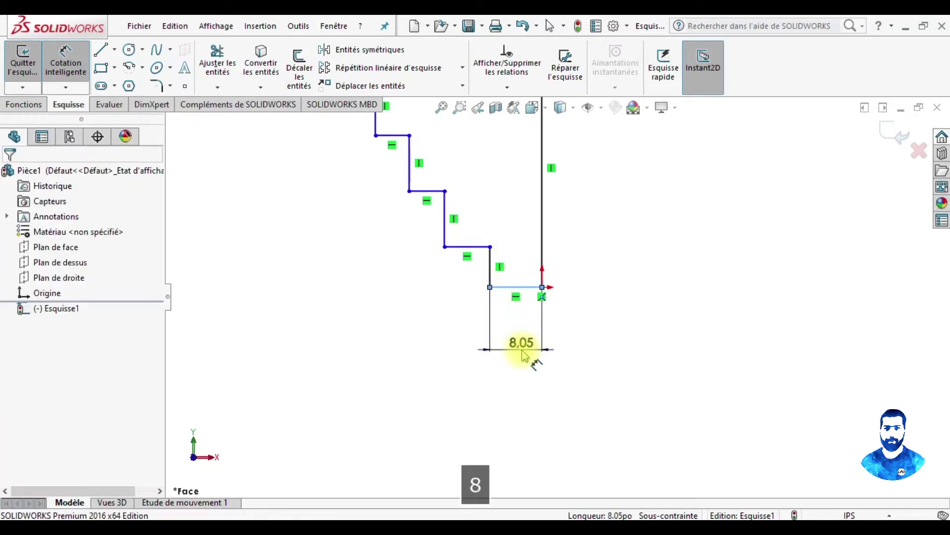
{"action": "key", "text": "Return"}
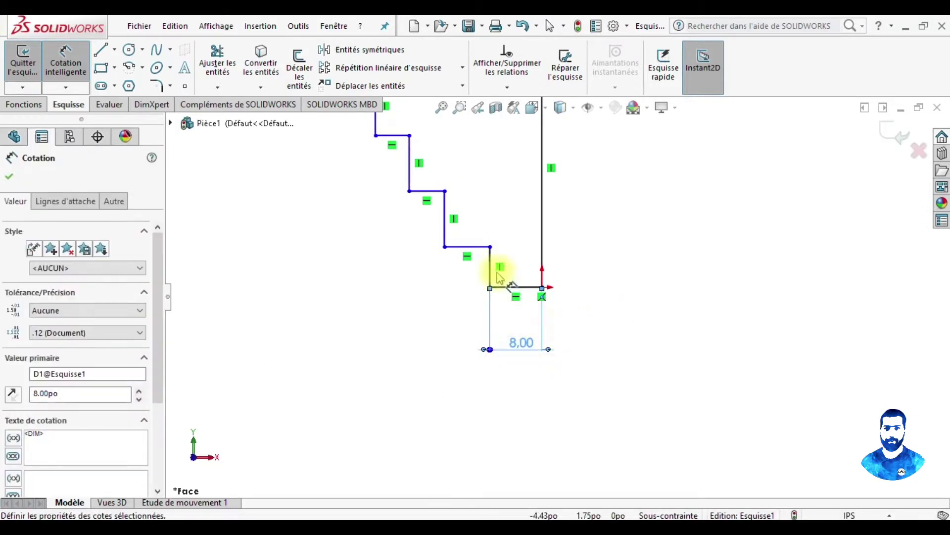
{"action": "double_click", "coordinate": [525, 345]}
{"action": "type", "text": "5"}
{"action": "key", "text": "Return"}
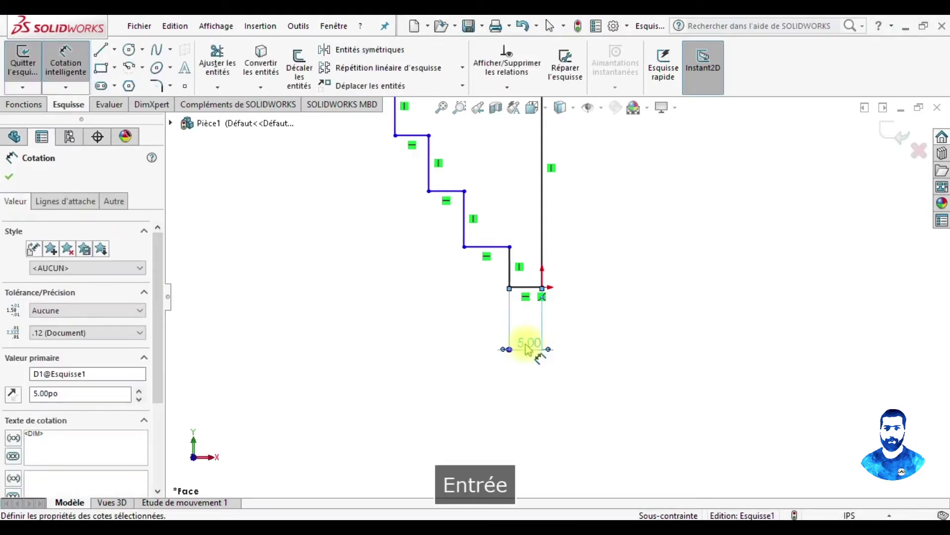
Step: Dimension the lowest vertical step's height as 8.00
{"action": "left_click", "coordinate": [510, 267]}
{"action": "left_click", "coordinate": [509, 270]}
{"action": "left_click", "coordinate": [509, 267]}
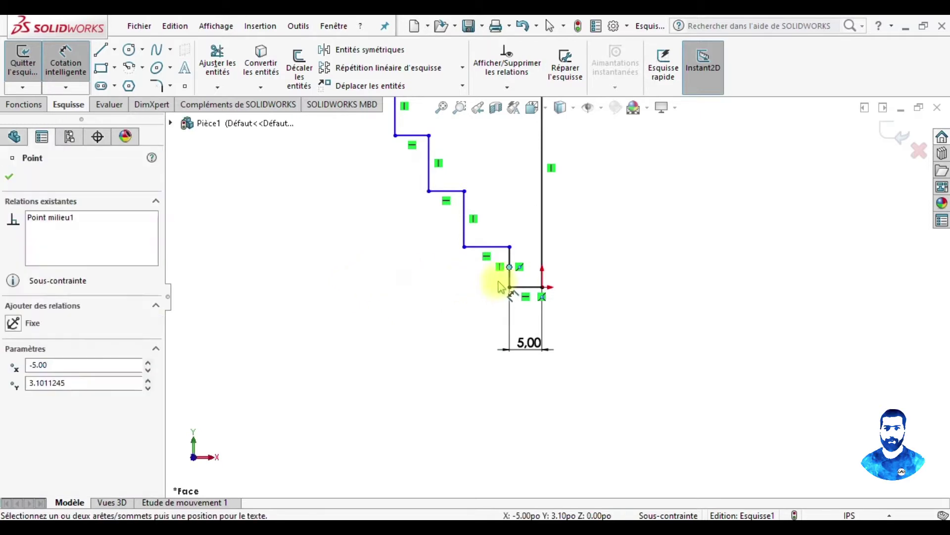
{"action": "key", "text": "Escape"}
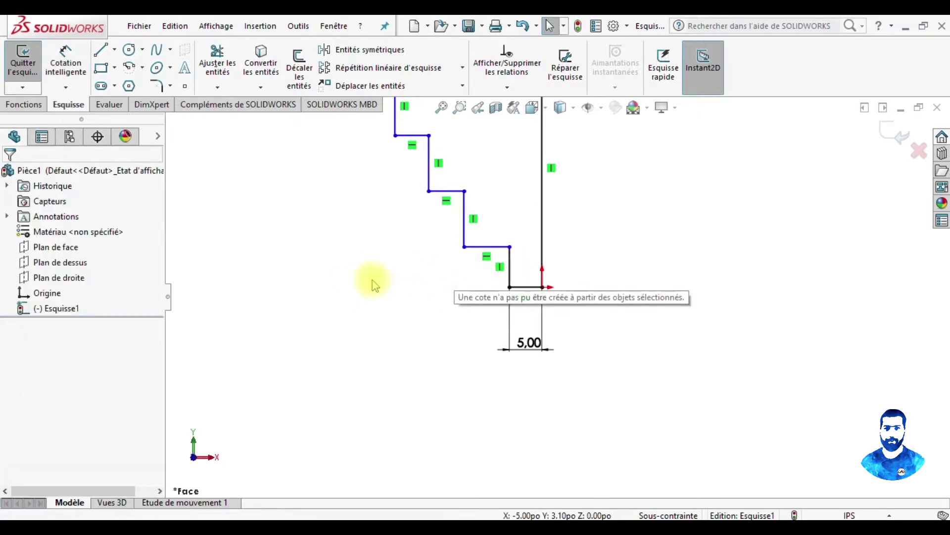
{"action": "left_click", "coordinate": [66, 65]}
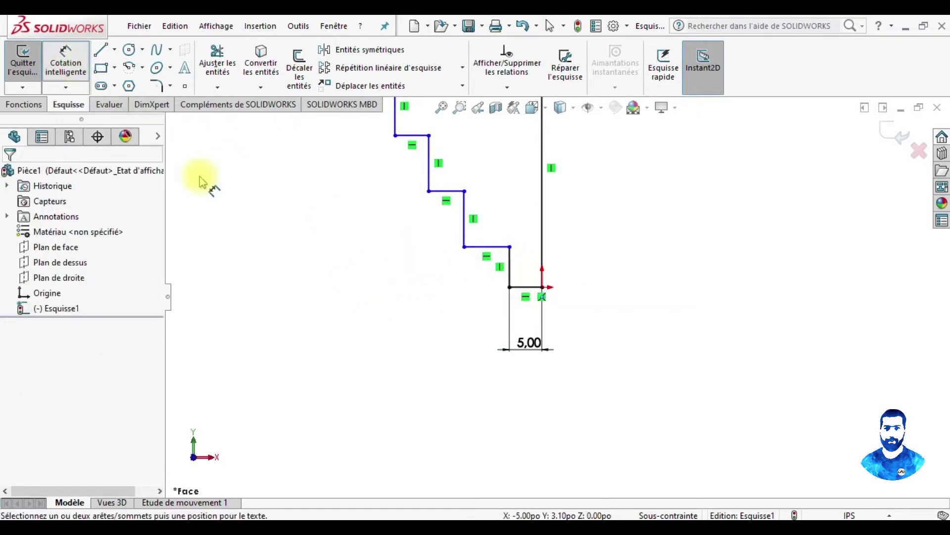
{"action": "left_click", "coordinate": [509, 275]}
{"action": "left_click", "coordinate": [389, 272]}
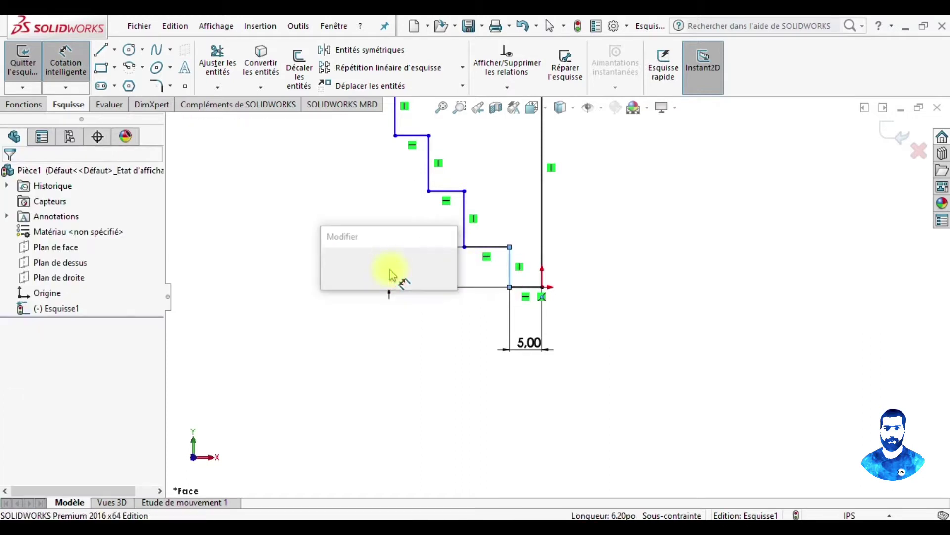
{"action": "key", "text": "Return"}
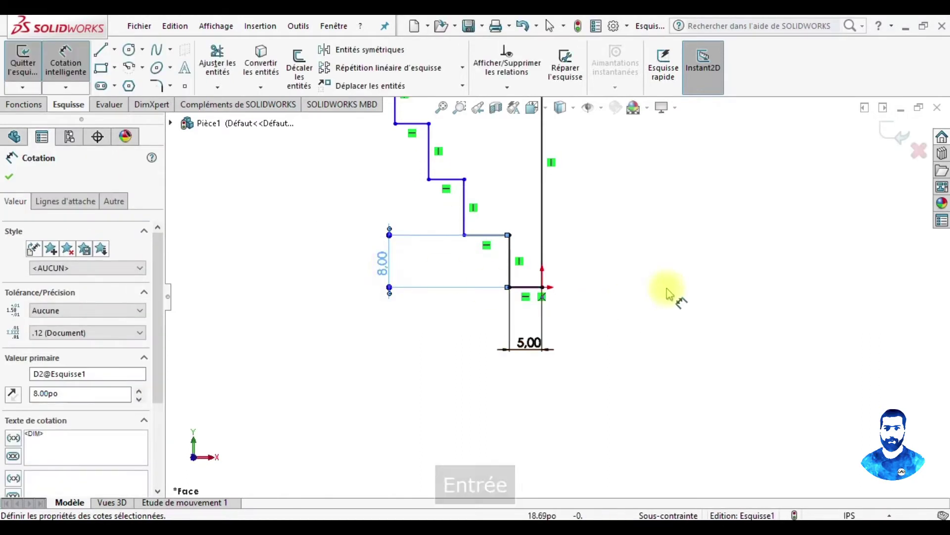
{"action": "left_click", "coordinate": [642, 261]}
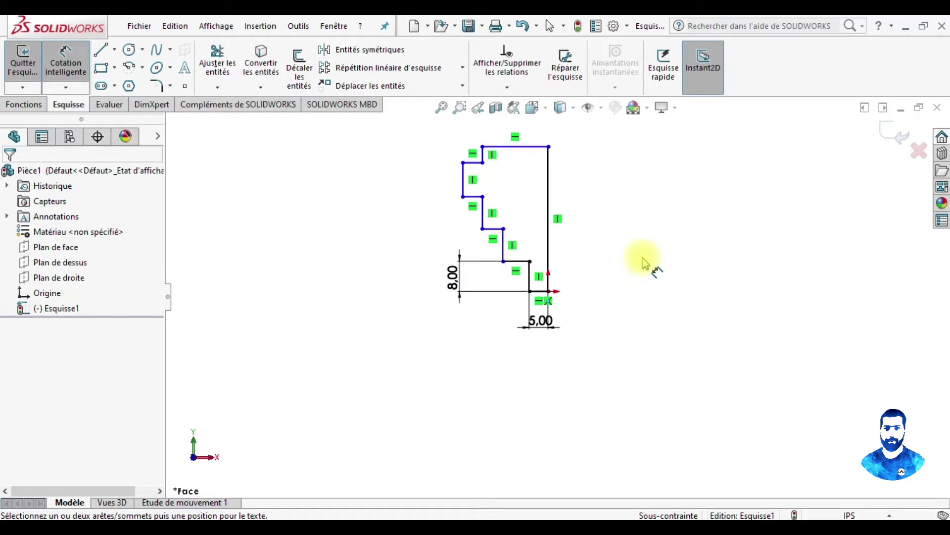
Step: Exit dimensioning and select the first staircase step line
{"action": "left_click", "coordinate": [530, 275]}
{"action": "key", "text": "Escape"}
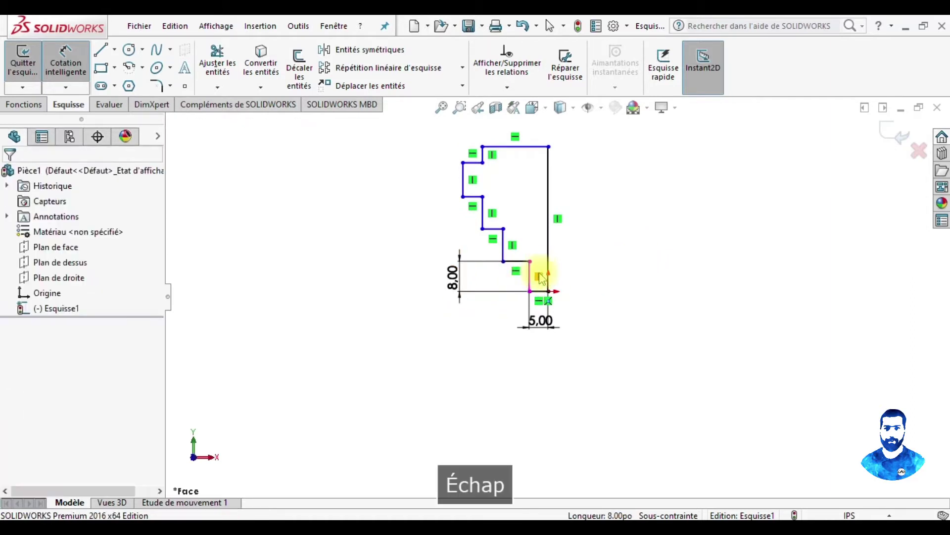
{"action": "key", "text": "Escape"}
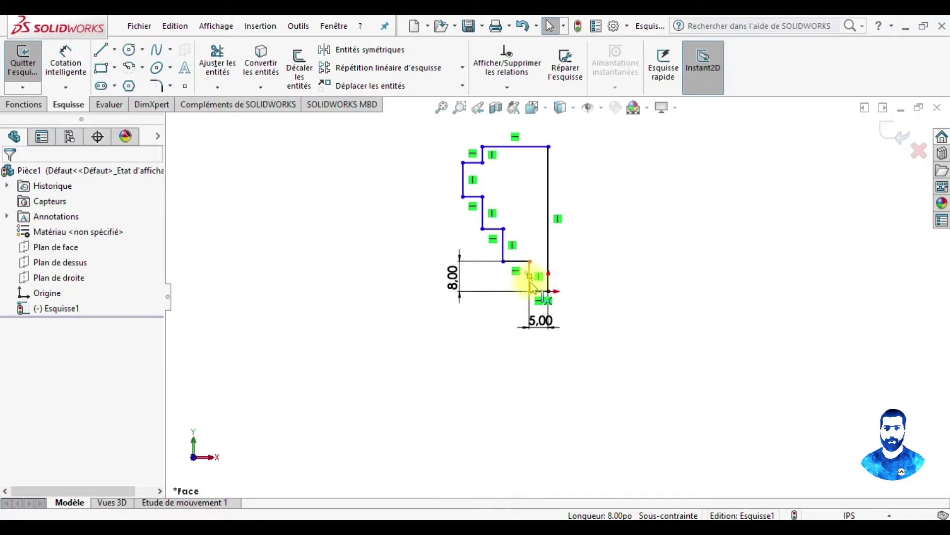
{"action": "left_click", "coordinate": [528, 279], "text": "ctrl"}
Step: Make the selected staircase risers and treads equal with Rendre égale
{"action": "left_click", "coordinate": [503, 240], "text": "ctrl"}
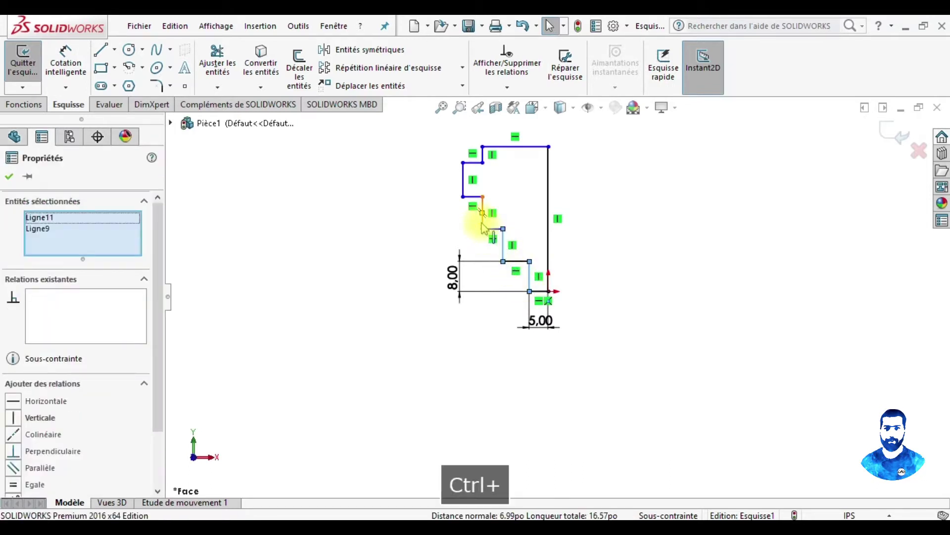
{"action": "left_click", "coordinate": [463, 180], "text": "ctrl"}
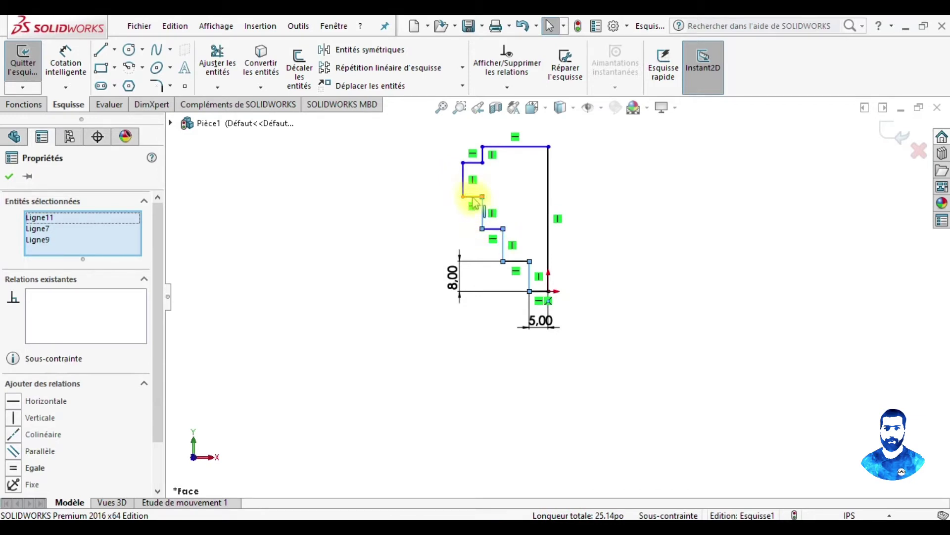
{"action": "left_click", "coordinate": [470, 196], "text": "ctrl"}
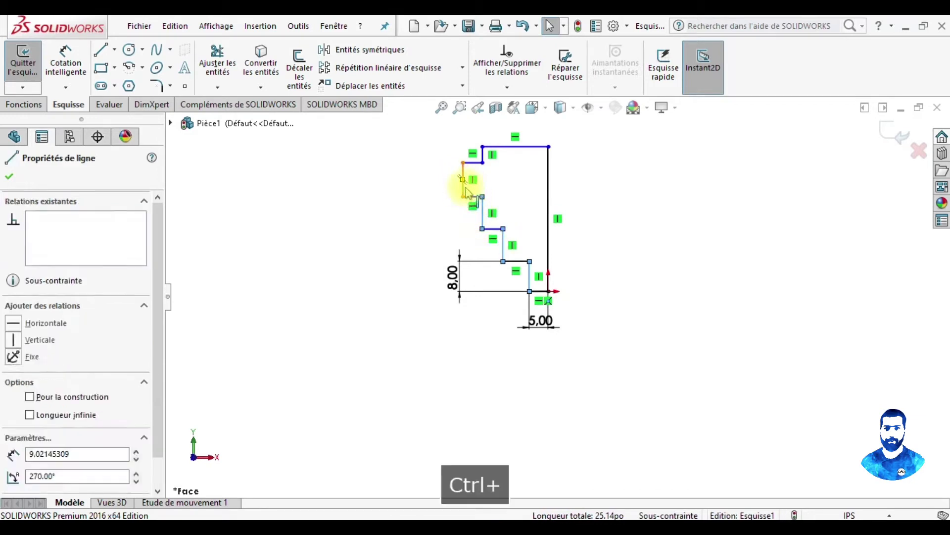
{"action": "left_click", "coordinate": [529, 286], "text": "ctrl"}
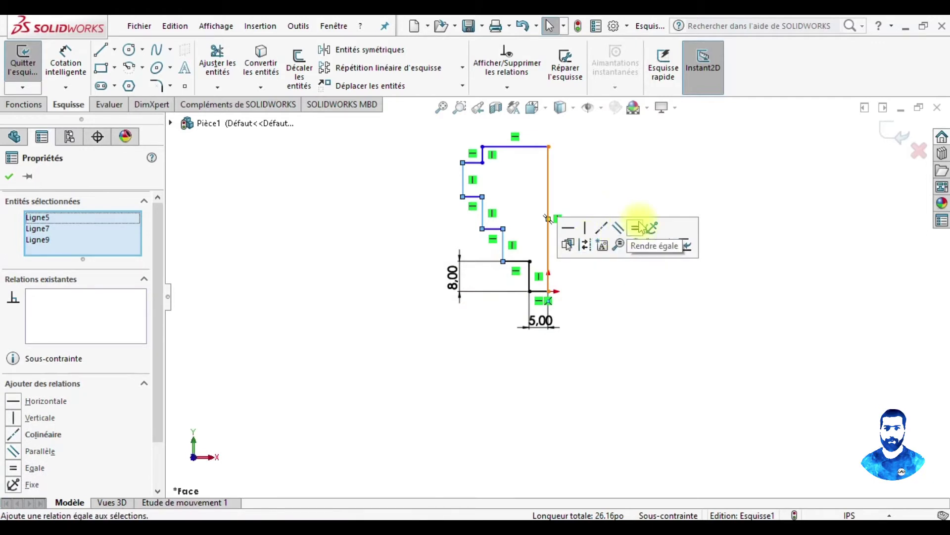
{"action": "left_click", "coordinate": [530, 280], "text": "ctrl"}
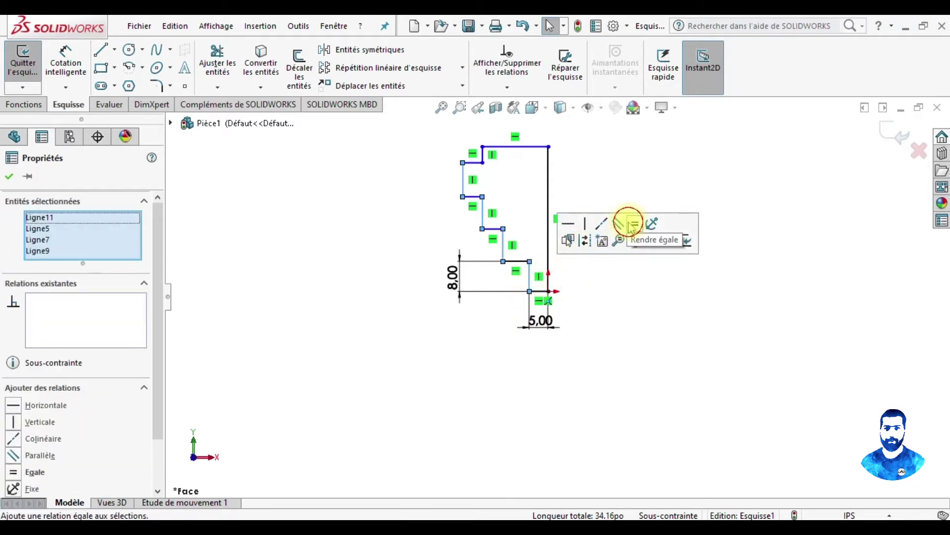
{"action": "left_click", "coordinate": [633, 224]}
{"action": "left_click", "coordinate": [620, 350]}
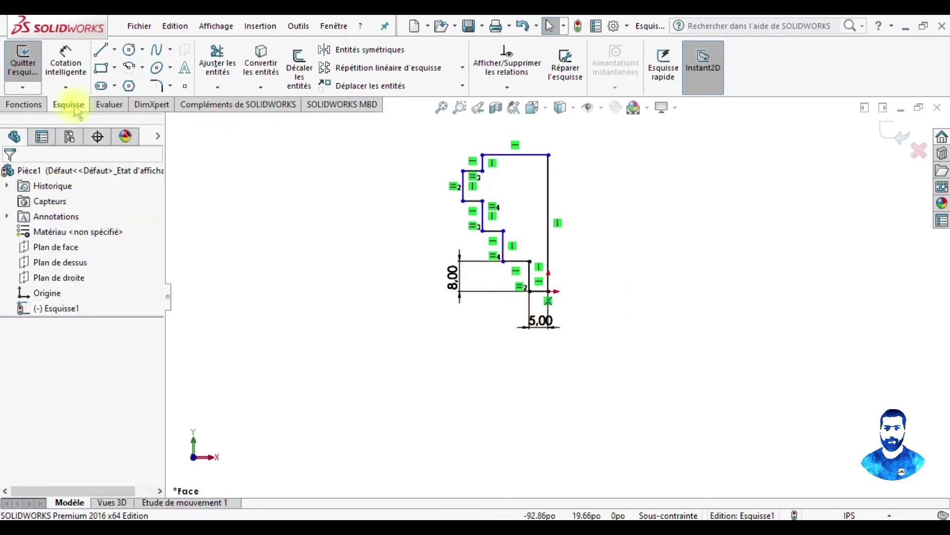
{"action": "left_click", "coordinate": [65, 60]}
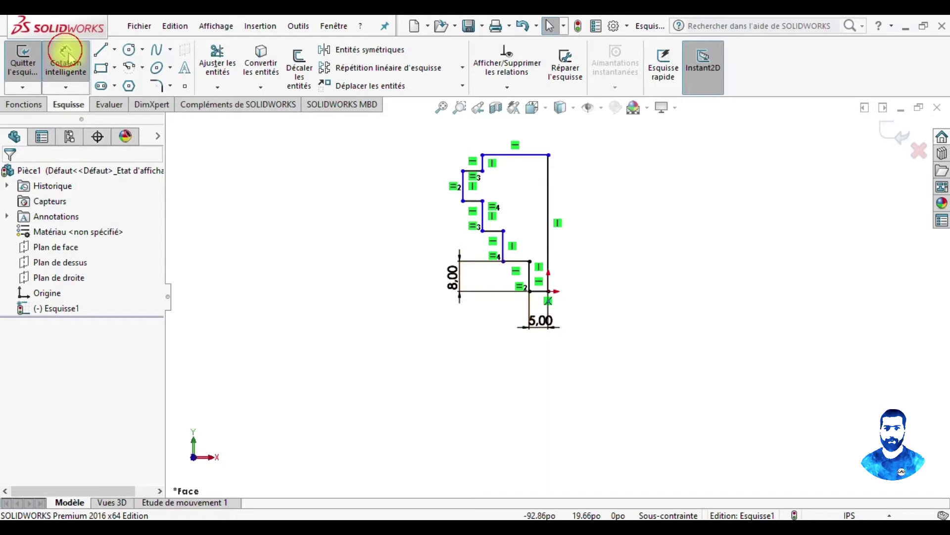
Step: Dimension the short top step height as 4.00
{"action": "left_click", "coordinate": [484, 163]}
{"action": "left_click", "coordinate": [393, 153]}
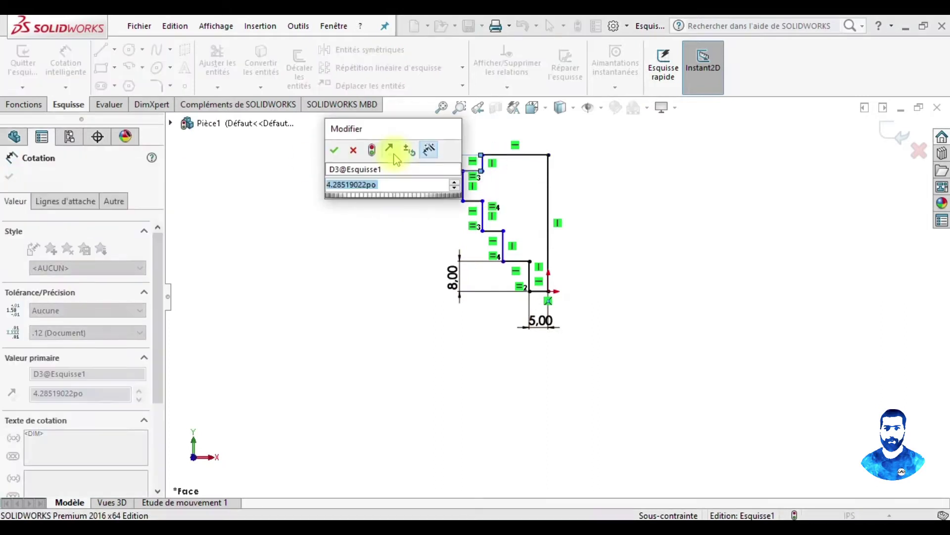
{"action": "type", "text": "4"}
{"action": "key", "text": "Return"}
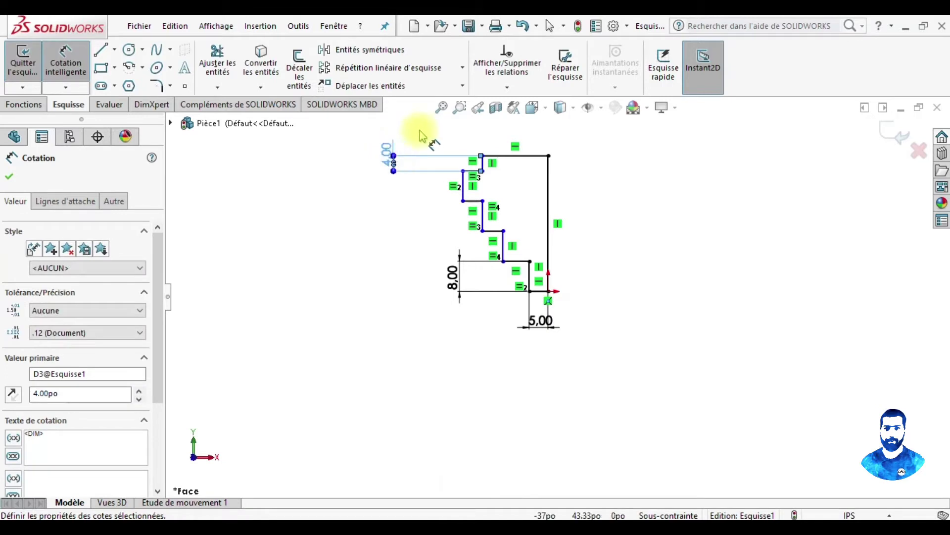
{"action": "left_click", "coordinate": [653, 198]}
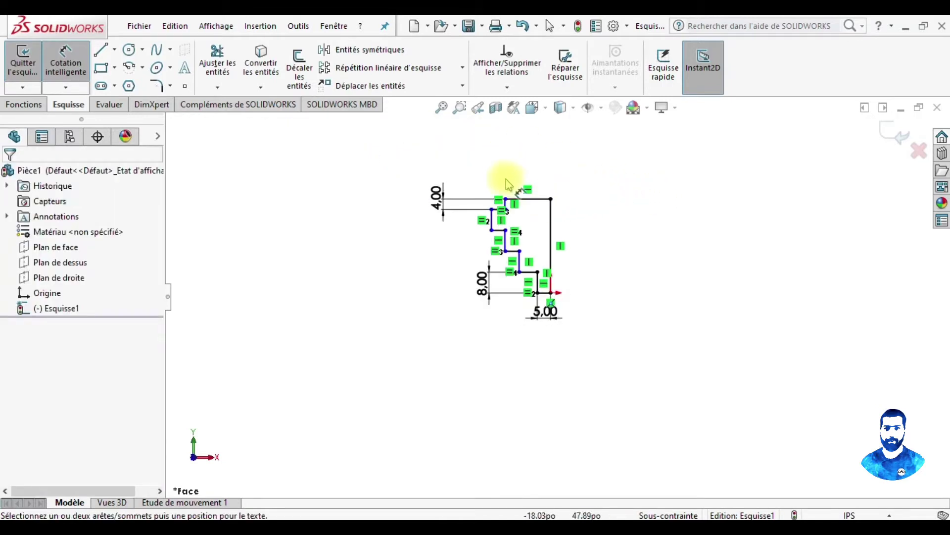
Step: Dimension the vertical line offsets as 10.00 and 15.00
{"action": "scroll", "coordinate": [555, 324], "scroll_direction": "down", "scroll_amount": 1}
{"action": "scroll", "coordinate": [557, 331], "scroll_direction": "down", "scroll_amount": 2}
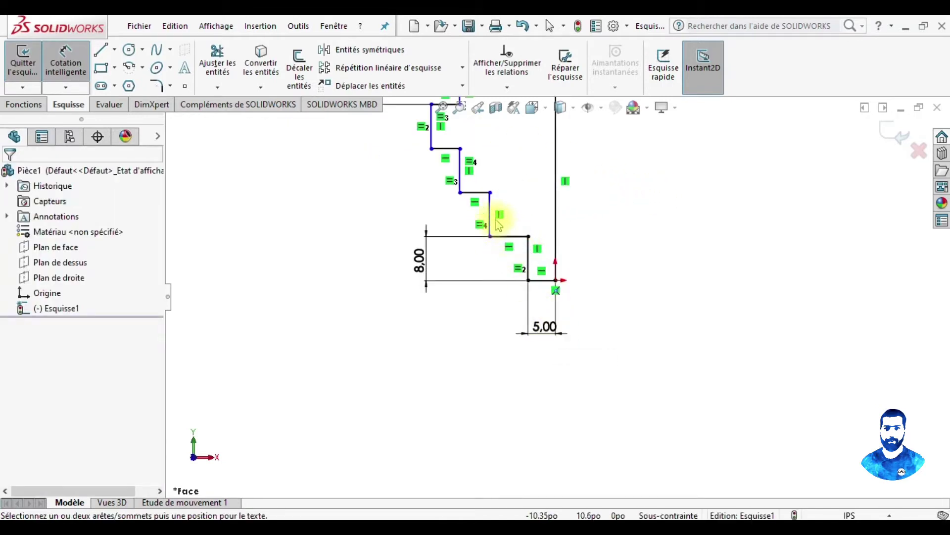
{"action": "left_click", "coordinate": [490, 213]}
{"action": "left_click", "coordinate": [555, 248]}
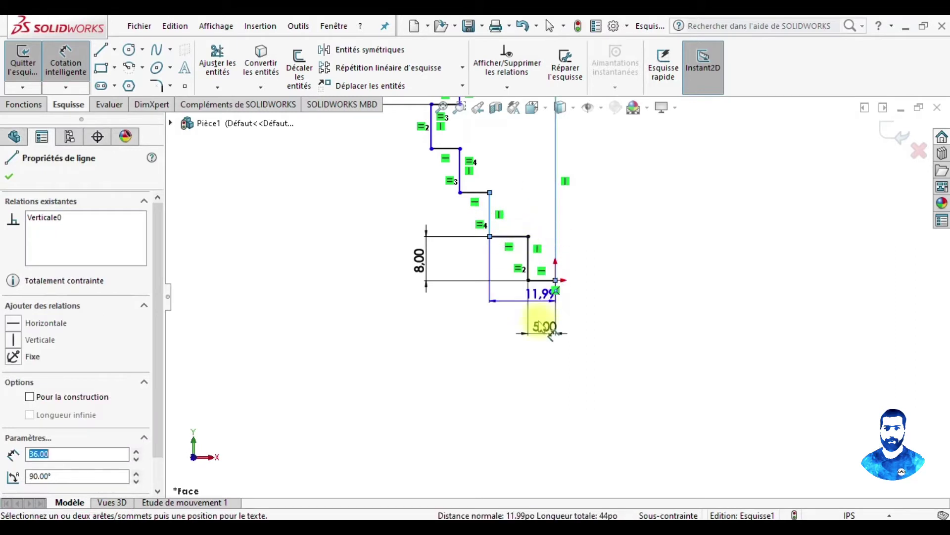
{"action": "left_click", "coordinate": [533, 377]}
{"action": "type", "text": "10"}
{"action": "key", "text": "Return"}
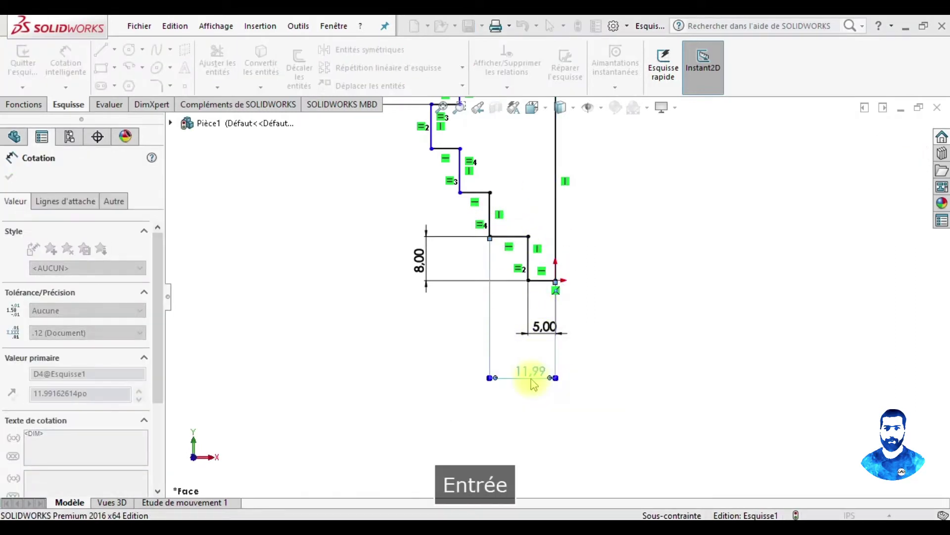
{"action": "left_click", "coordinate": [556, 166]}
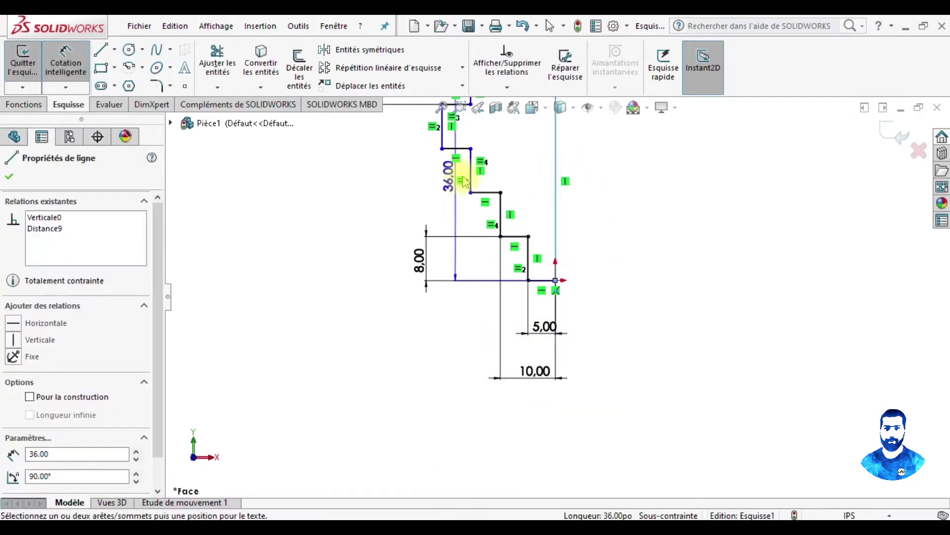
{"action": "left_click", "coordinate": [470, 181]}
{"action": "left_click", "coordinate": [517, 417]}
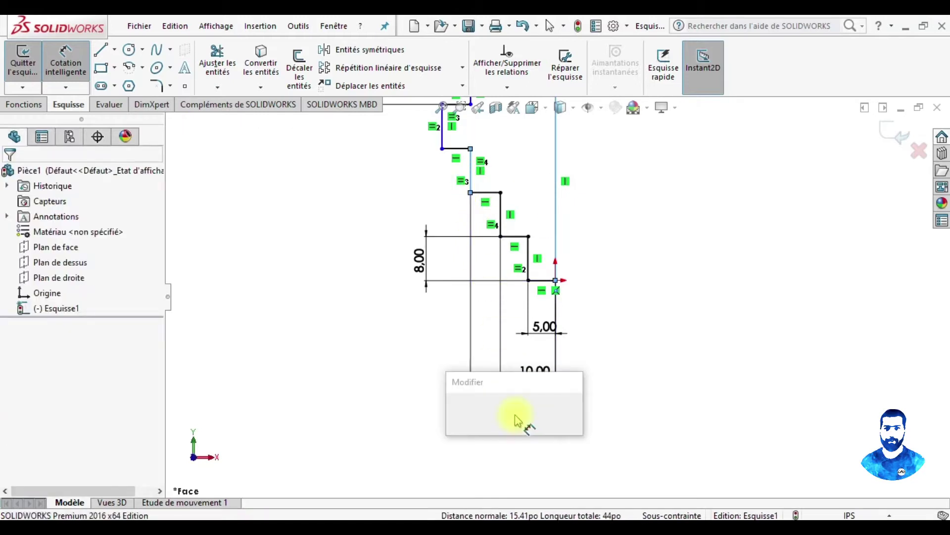
{"action": "type", "text": "15"}
{"action": "key", "text": "Return"}
Step: Dimension the right edge to the leftmost vertical line as 20.00
{"action": "scroll", "coordinate": [515, 411], "scroll_direction": "up", "scroll_amount": 2}
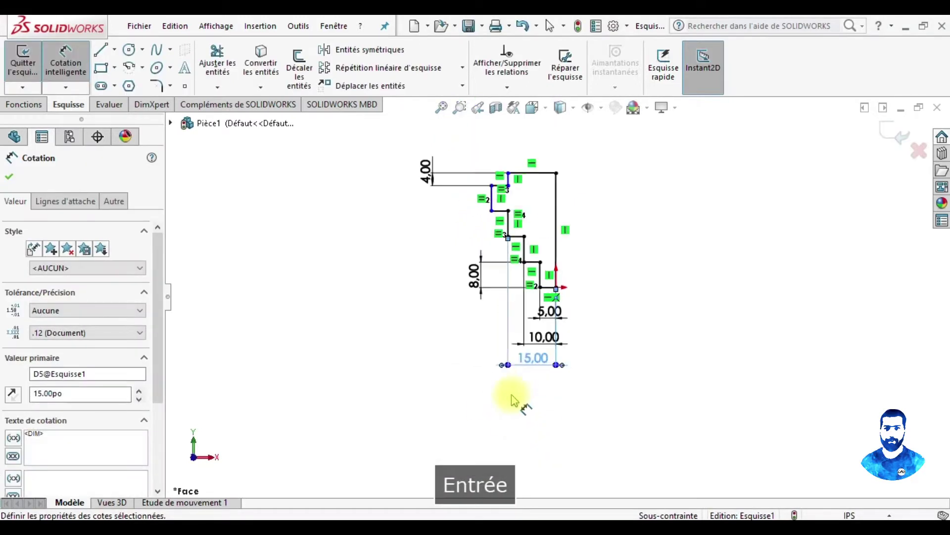
{"action": "scroll", "coordinate": [557, 225], "scroll_direction": "down", "scroll_amount": 2}
{"action": "scroll", "coordinate": [562, 242], "scroll_direction": "down", "scroll_amount": 2}
{"action": "left_click", "coordinate": [560, 237]}
{"action": "left_click", "coordinate": [422, 245]}
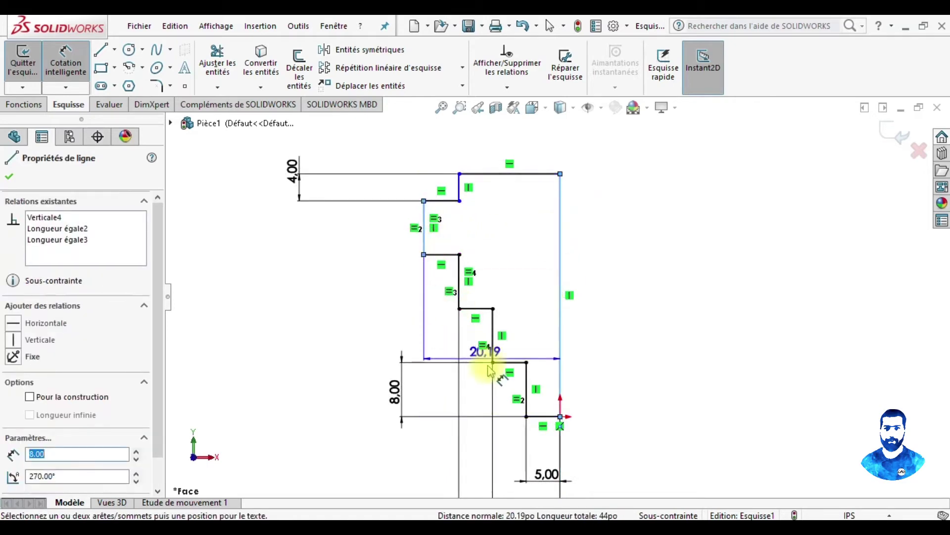
{"action": "scroll", "coordinate": [560, 296], "scroll_direction": "up", "scroll_amount": 2}
{"action": "left_click", "coordinate": [527, 482]}
{"action": "type", "text": "20"}
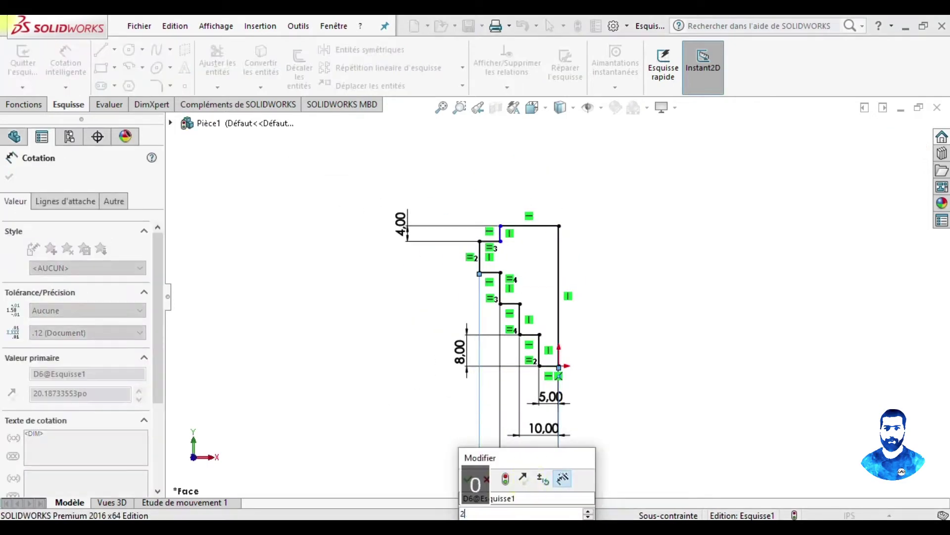
{"action": "key", "text": "Return"}
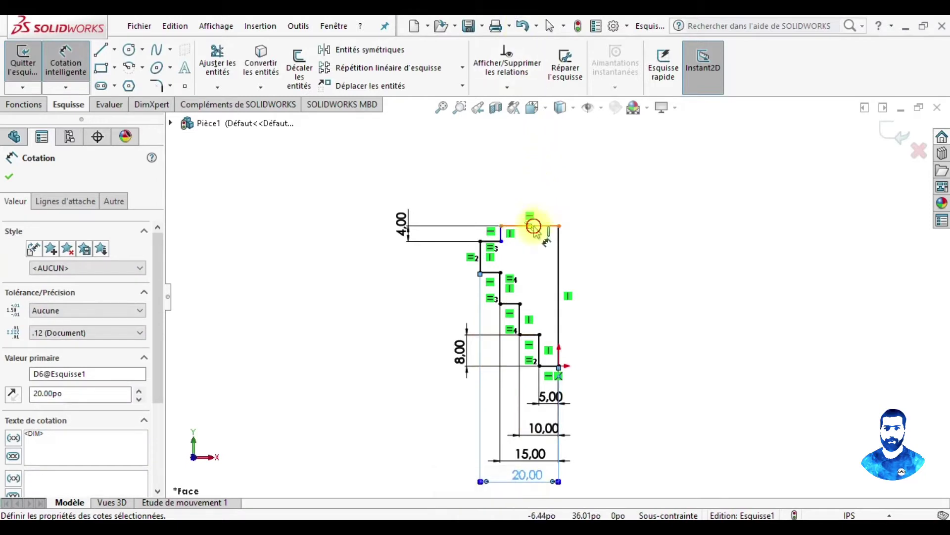
Step: Dimension the top edge length as 15.00, fully defining the sketch
{"action": "left_click", "coordinate": [531, 225]}
{"action": "left_click", "coordinate": [530, 184]}
{"action": "type", "text": "156"}
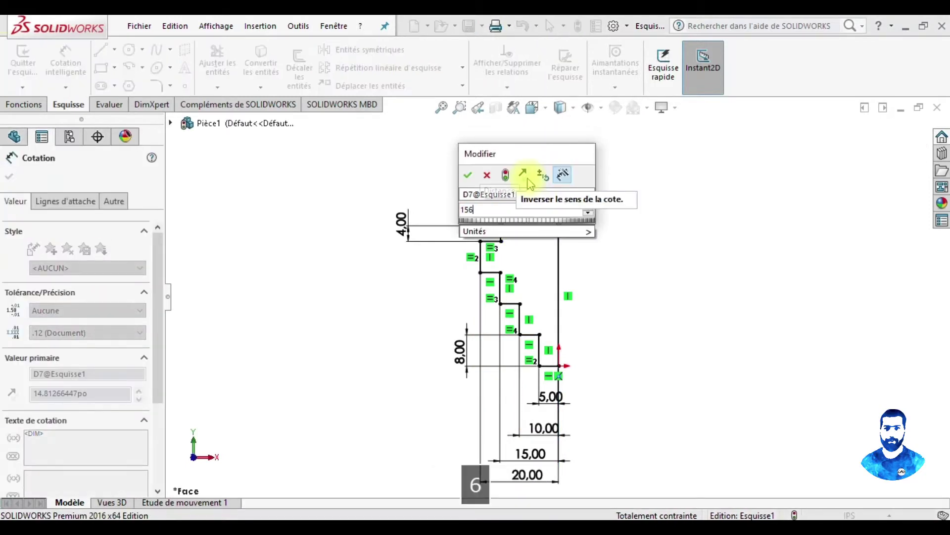
{"action": "key", "text": "Return"}
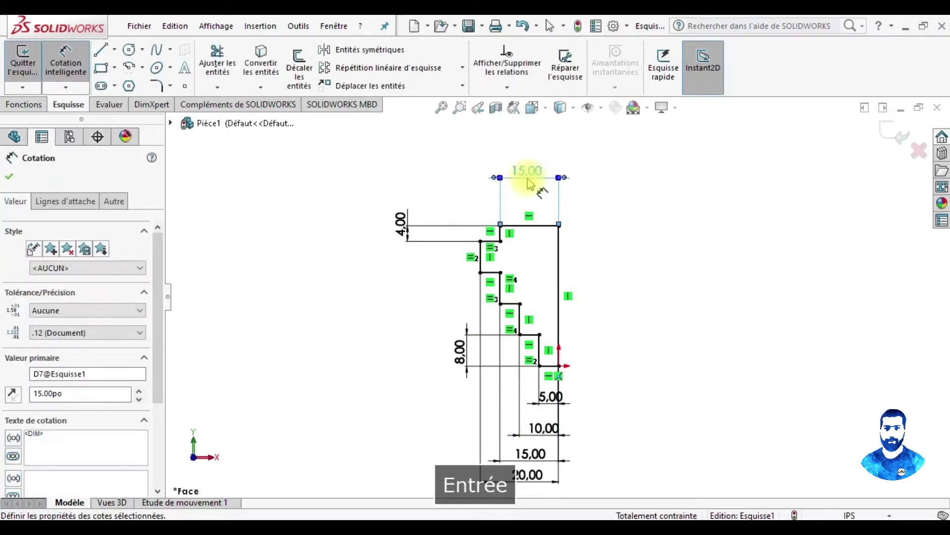
{"action": "left_click", "coordinate": [594, 218]}
{"action": "scroll", "coordinate": [643, 314], "scroll_direction": "up", "scroll_amount": 2}
{"action": "scroll", "coordinate": [525, 282], "scroll_direction": "down", "scroll_amount": 3}
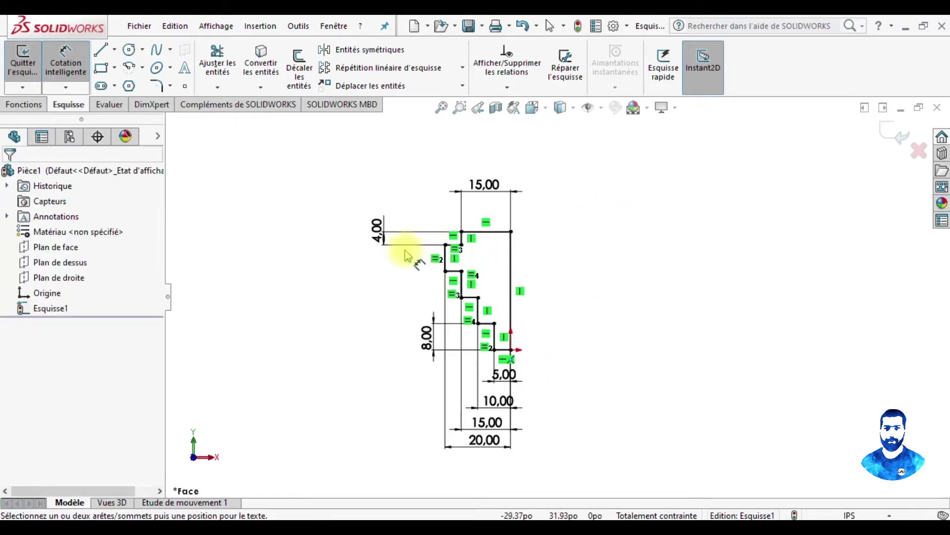
{"action": "scroll", "coordinate": [495, 307], "scroll_direction": "down", "scroll_amount": 1}
{"action": "scroll", "coordinate": [431, 276], "scroll_direction": "down", "scroll_amount": 1}
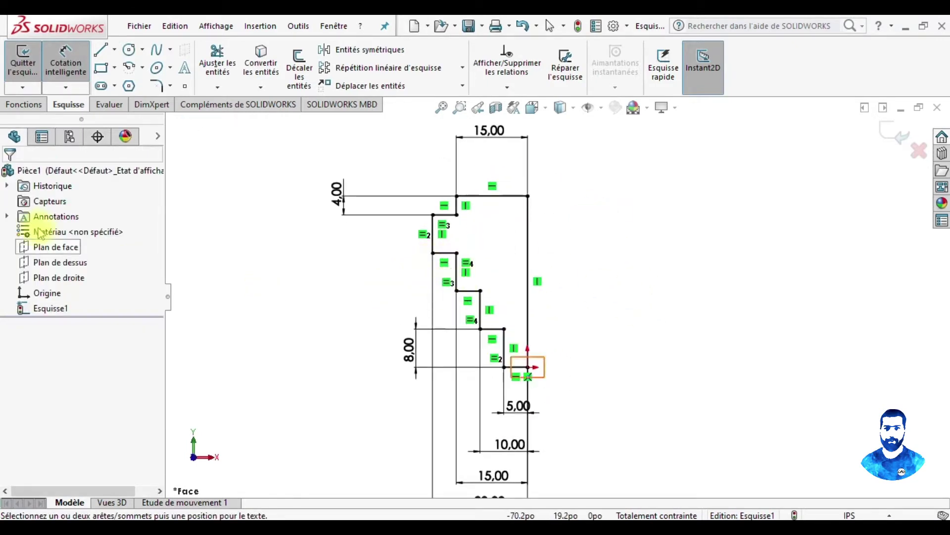
{"action": "left_click", "coordinate": [15, 104]}
{"action": "left_click", "coordinate": [17, 70]}
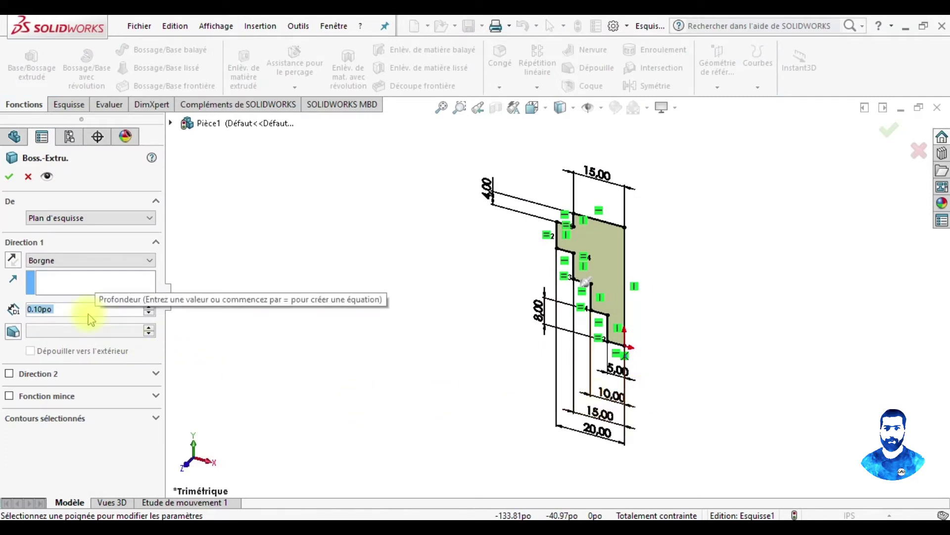
Step: Extrude the stepped sketch 1.00 in and orbit to view the solid
{"action": "type", "text": "1"}
{"action": "key", "text": "Return"}
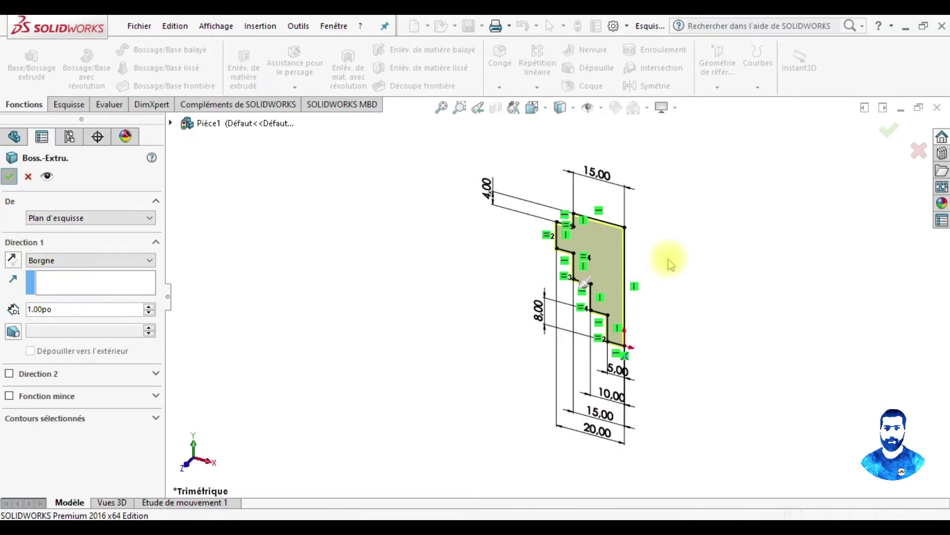
{"action": "key", "text": "Return"}
{"action": "middle_click_drag", "start_coordinate": [670, 259], "coordinate": [664, 259]}
{"action": "mouse_move", "coordinate": [653, 307]}
{"action": "middle_mouse_down"}
{"action": "mouse_move", "coordinate": [623, 121]}
{"action": "mouse_move", "coordinate": [615, 258]}
{"action": "mouse_move", "coordinate": [675, 341]}
{"action": "mouse_move", "coordinate": [661, 361]}
{"action": "mouse_move", "coordinate": [730, 287]}
{"action": "mouse_move", "coordinate": [662, 367]}
{"action": "mouse_move", "coordinate": [650, 205]}
{"action": "mouse_move", "coordinate": [626, 233]}
{"action": "mouse_move", "coordinate": [624, 224]}
{"action": "mouse_move", "coordinate": [647, 227]}
{"action": "mouse_move", "coordinate": [552, 269]}
{"action": "mouse_move", "coordinate": [594, 269]}
{"action": "middle_mouse_up"}
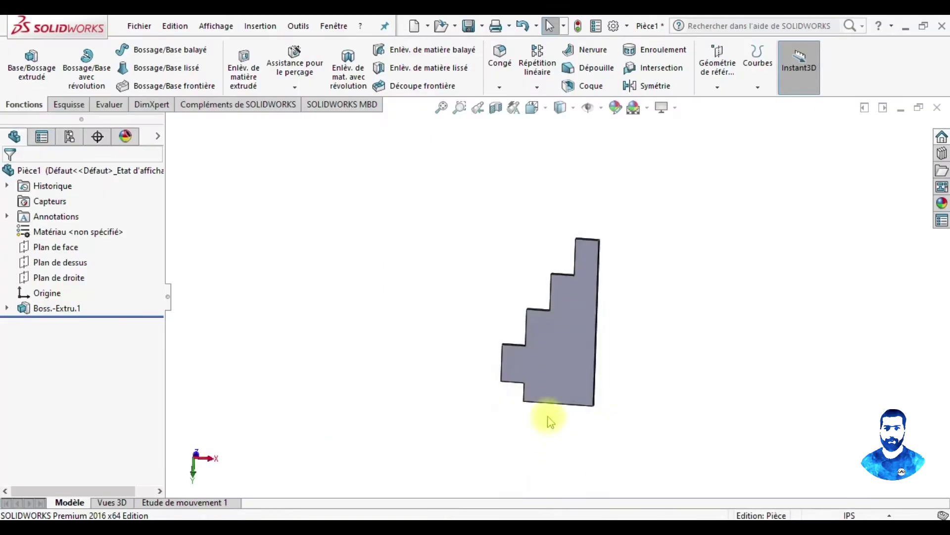
{"action": "mouse_move", "coordinate": [548, 418]}
{"action": "middle_mouse_down"}
{"action": "mouse_move", "coordinate": [619, 441]}
{"action": "mouse_move", "coordinate": [601, 473]}
{"action": "middle_mouse_up"}
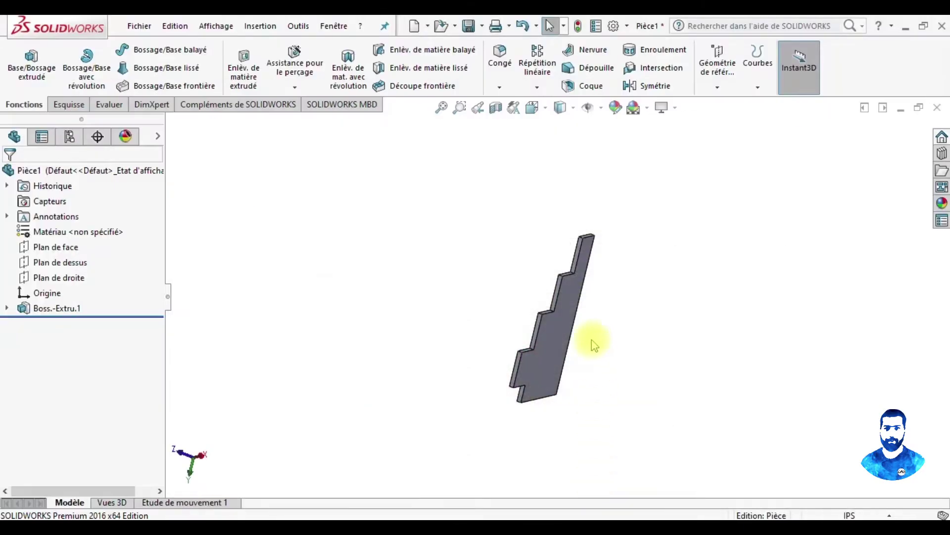
{"action": "mouse_move", "coordinate": [590, 339]}
{"action": "middle_mouse_down"}
{"action": "mouse_move", "coordinate": [526, 236]}
{"action": "mouse_move", "coordinate": [598, 297]}
{"action": "mouse_move", "coordinate": [592, 288]}
{"action": "middle_mouse_up"}
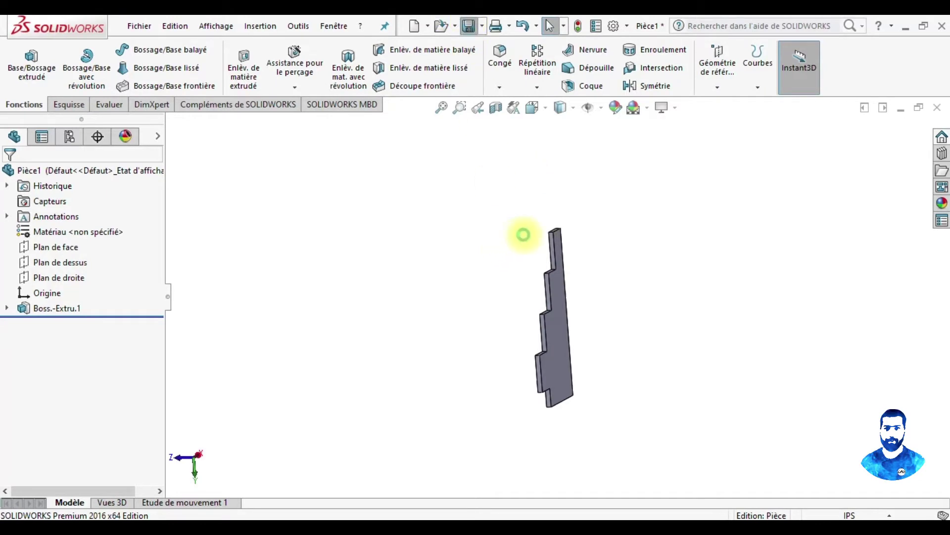
Step: Save the stepped part as SUPPORT inside the JOUR30SW folder
{"action": "key", "text": "ctrl+s"}
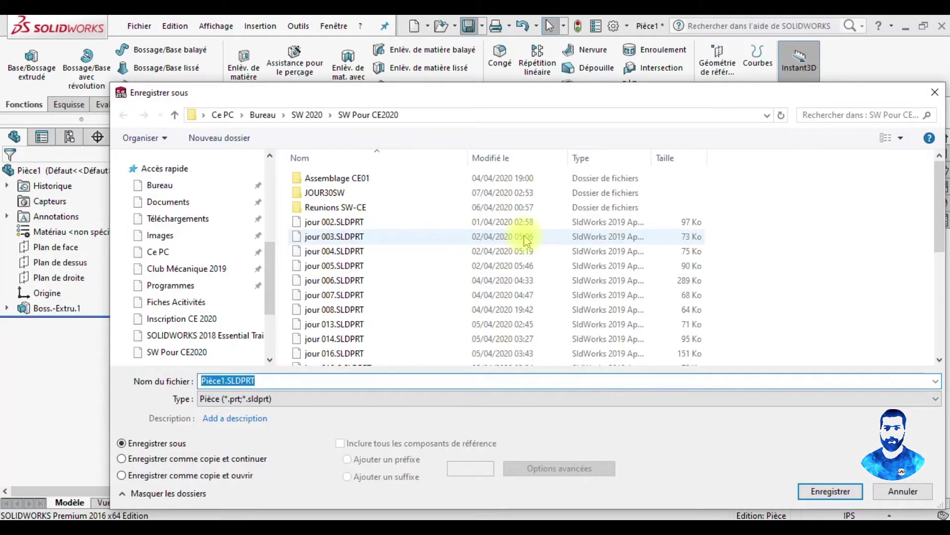
{"action": "double_click", "coordinate": [321, 193]}
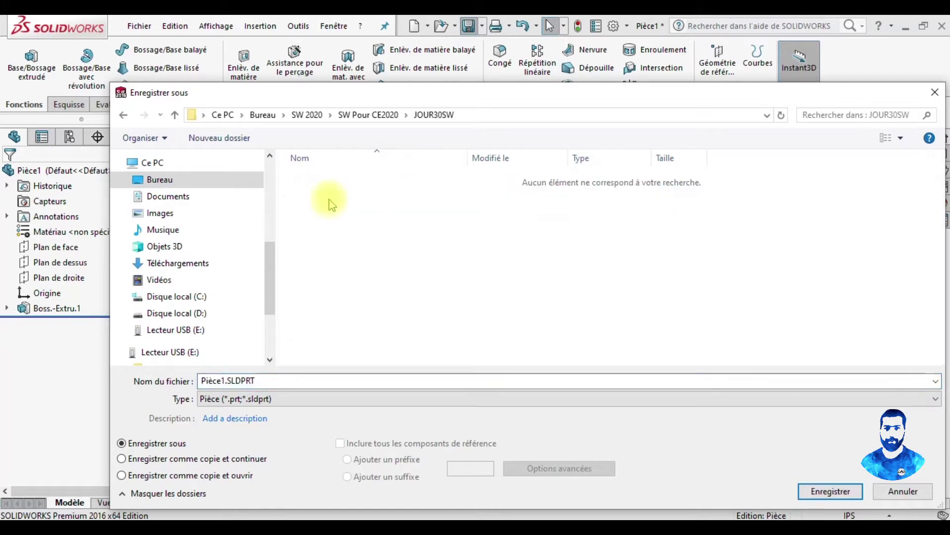
{"action": "left_click", "coordinate": [275, 382]}
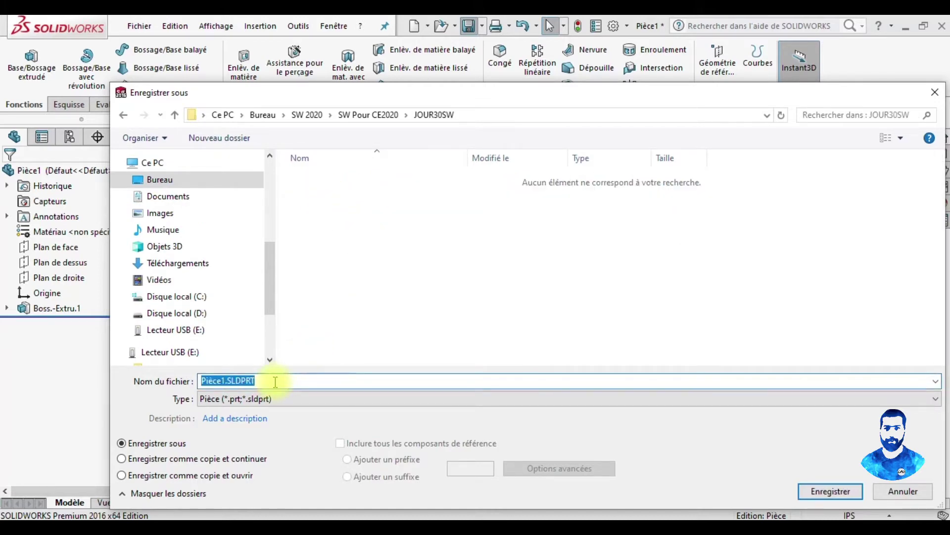
{"action": "type", "text": "S"}
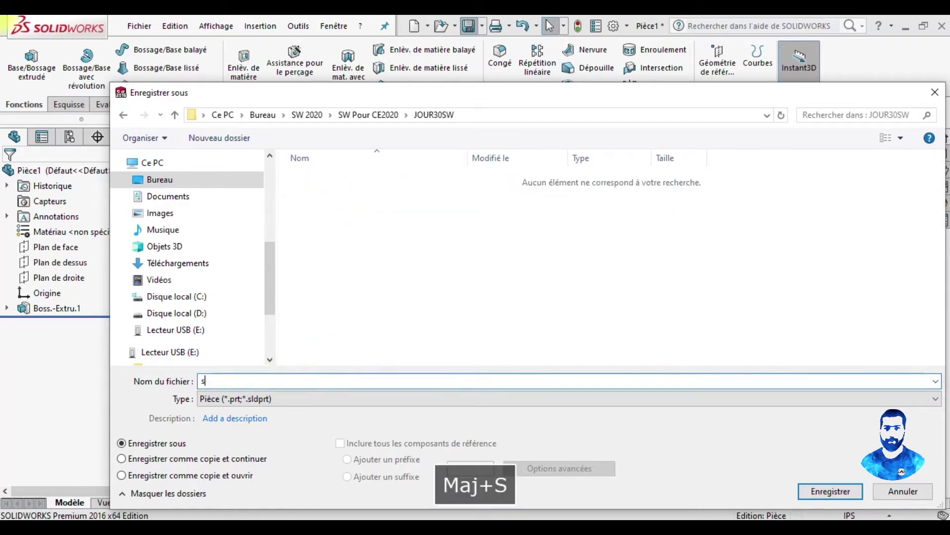
{"action": "key", "text": "BackSpace"}
{"action": "type", "text": "S"}
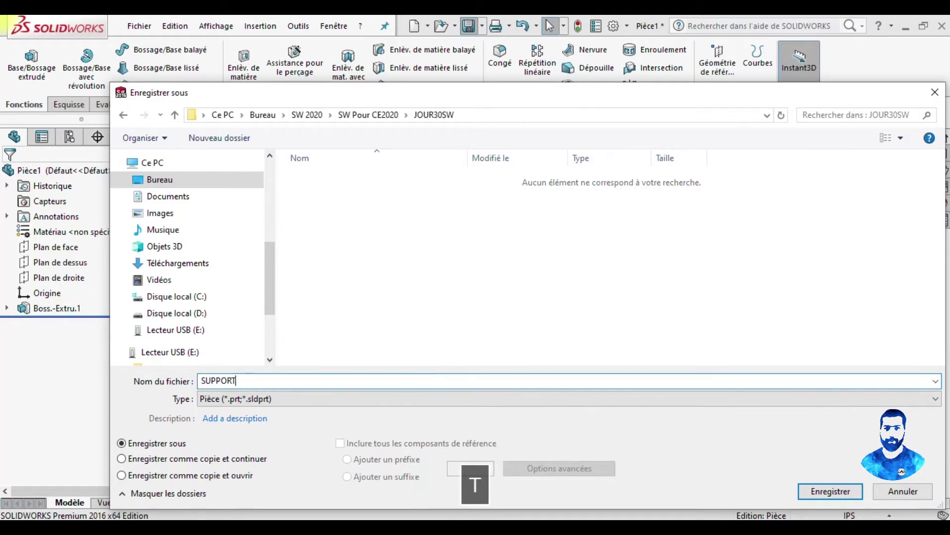
{"action": "left_click", "coordinate": [817, 486]}
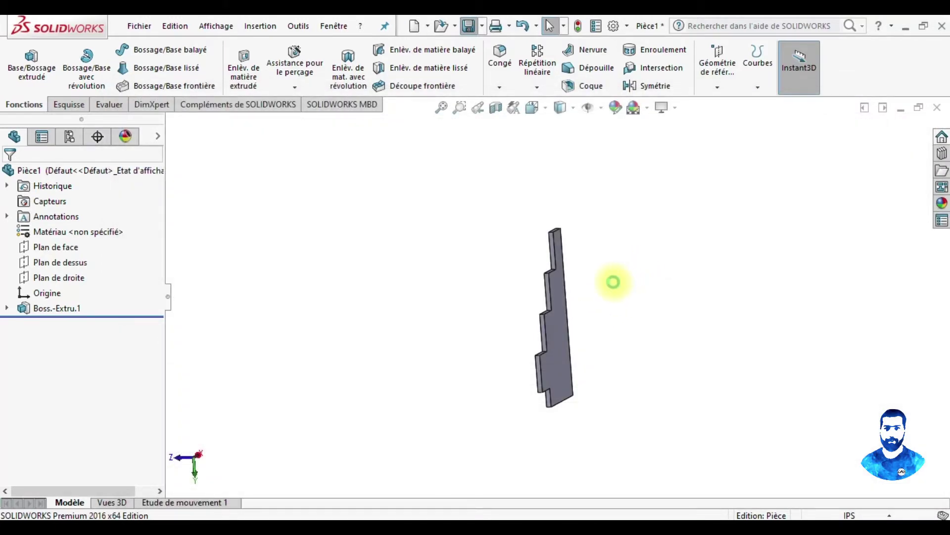
{"action": "mouse_move", "coordinate": [613, 282]}
{"action": "middle_mouse_down"}
{"action": "mouse_move", "coordinate": [592, 292]}
{"action": "mouse_move", "coordinate": [563, 346]}
{"action": "mouse_move", "coordinate": [612, 316]}
{"action": "mouse_move", "coordinate": [597, 325]}
{"action": "middle_mouse_up"}
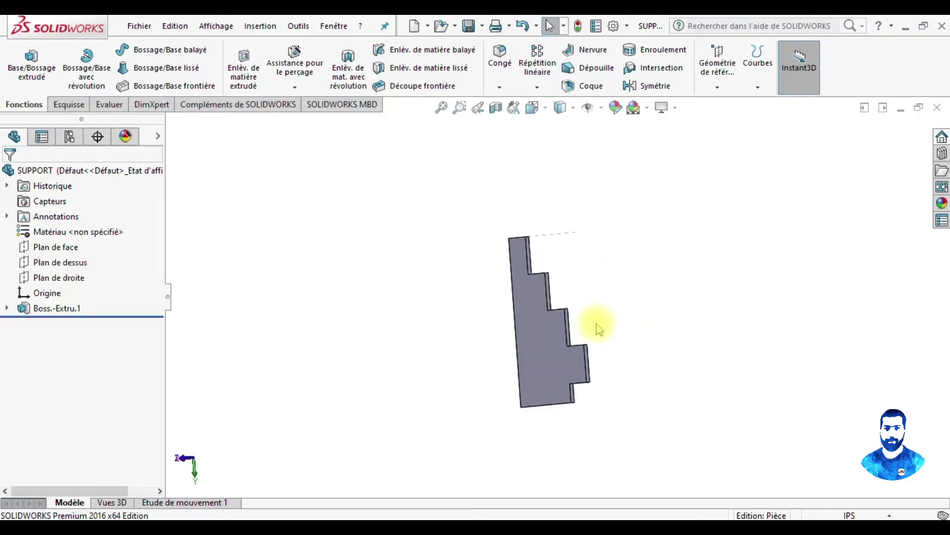
{"action": "left_click", "coordinate": [481, 26]}
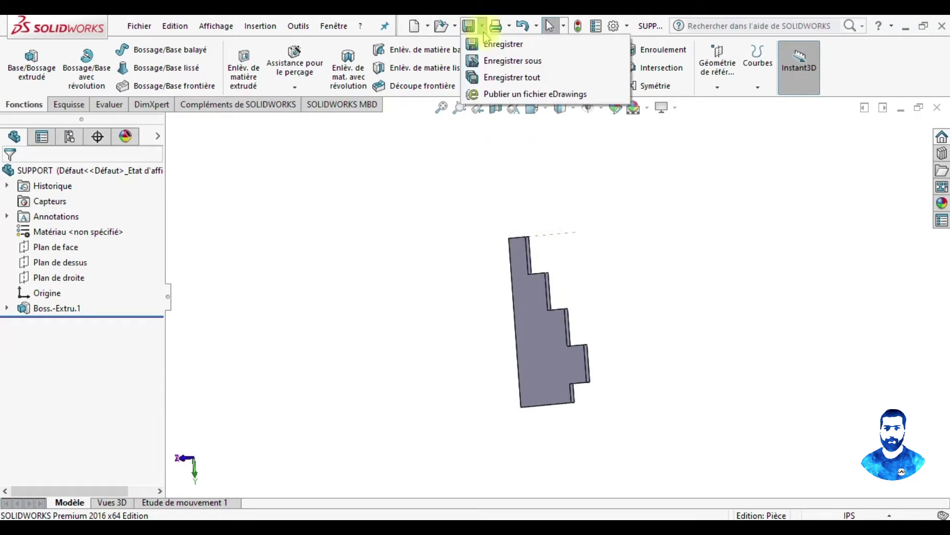
Step: Save a copy of the part as BACK using Enregistrer sous
{"action": "left_click", "coordinate": [487, 72]}
{"action": "left_click", "coordinate": [481, 25]}
{"action": "left_click", "coordinate": [487, 59]}
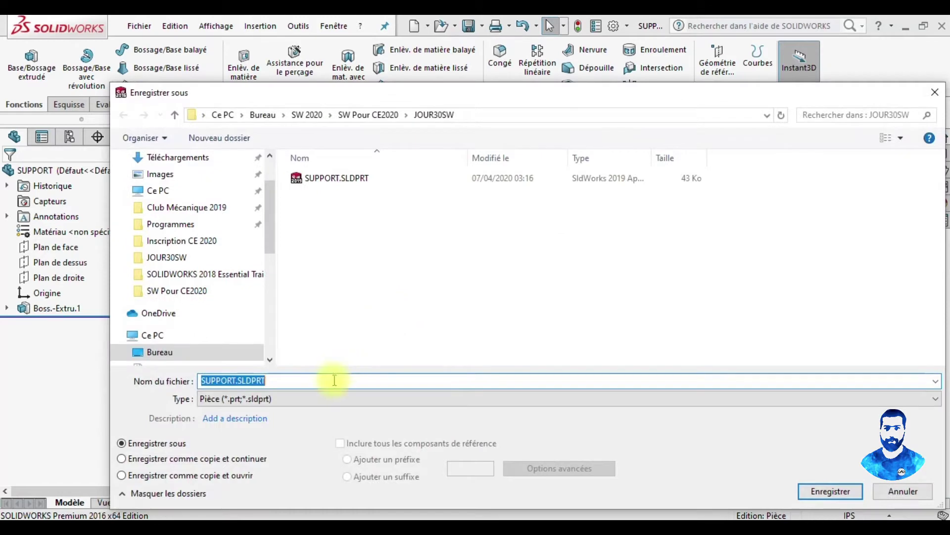
{"action": "type", "text": "BA"}
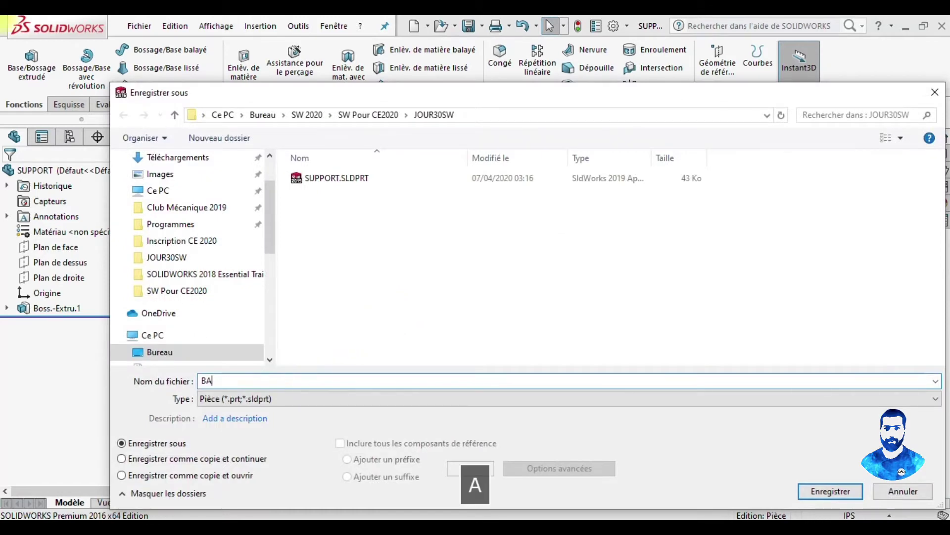
{"action": "key", "text": "BackSpace"}
{"action": "type", "text": "K"}
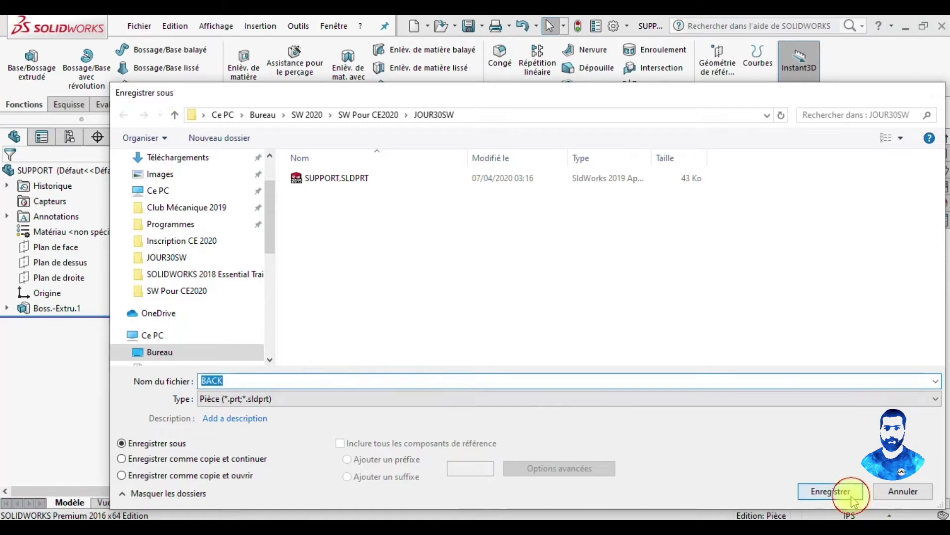
{"action": "left_click", "coordinate": [851, 497]}
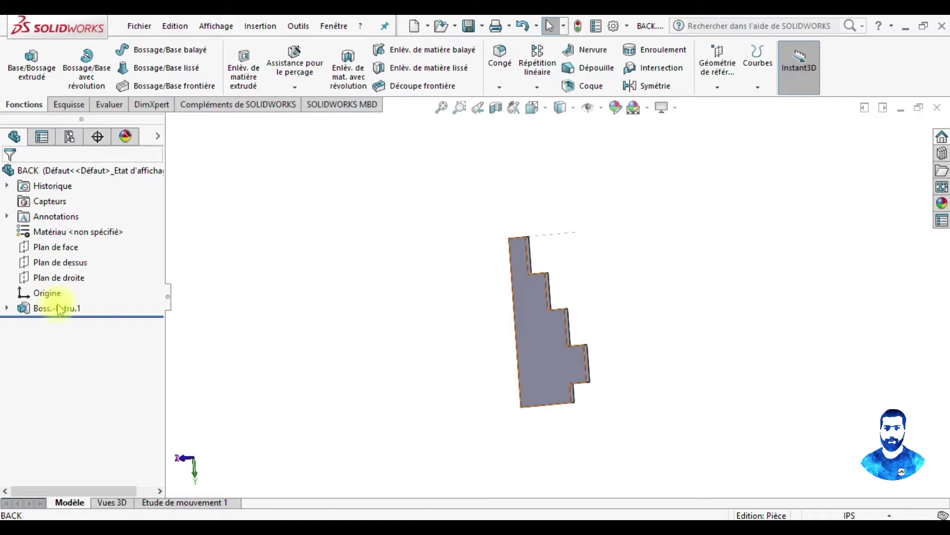
Step: Mirror Boss.-Extru.1 about the part's flat side face to create Symétrie1
{"action": "left_click", "coordinate": [58, 309]}
{"action": "left_click", "coordinate": [355, 269]}
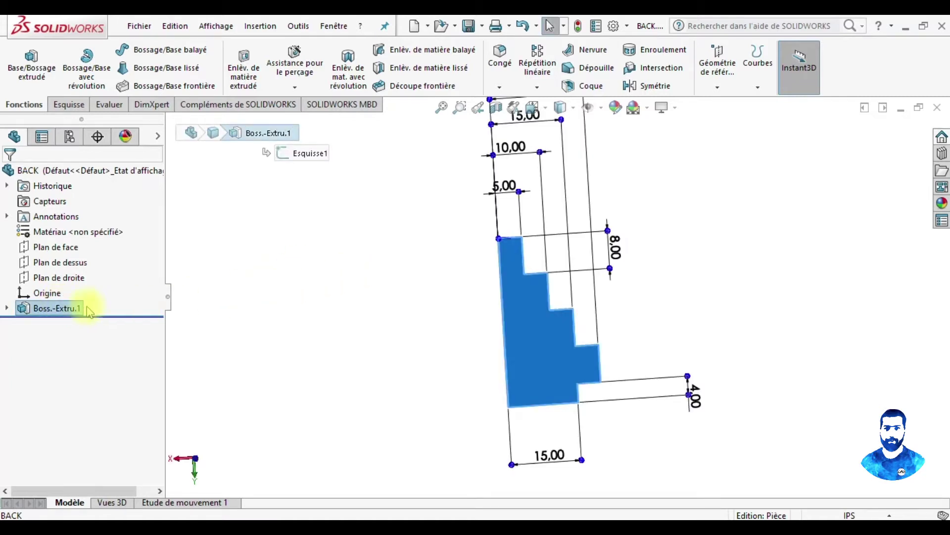
{"action": "left_click", "coordinate": [57, 308]}
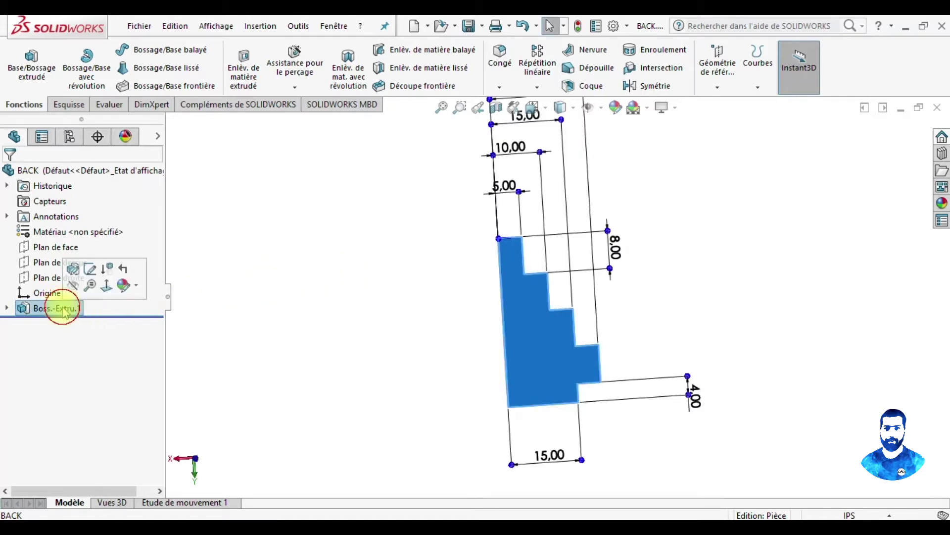
{"action": "left_click", "coordinate": [658, 85]}
{"action": "key", "text": "ctrl+3"}
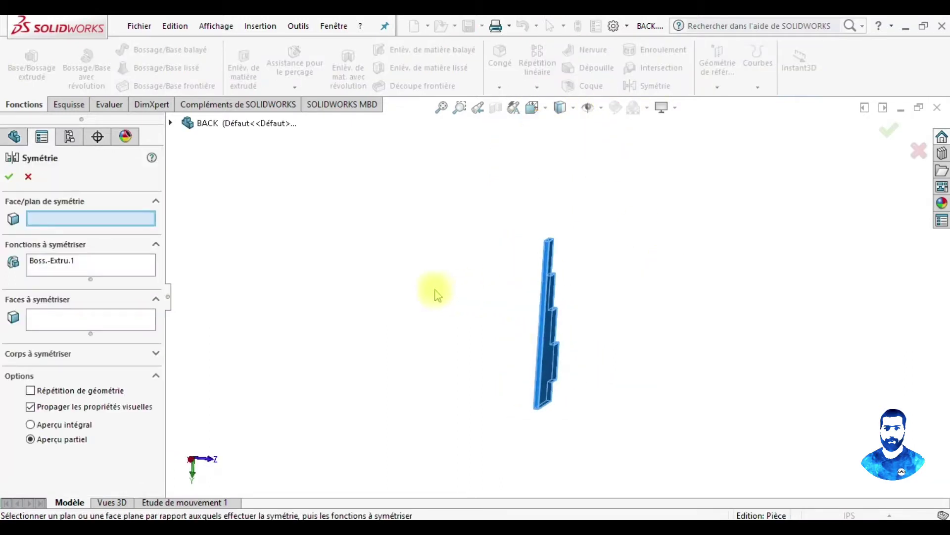
{"action": "scroll", "coordinate": [570, 325], "scroll_direction": "down", "scroll_amount": 3}
{"action": "scroll", "coordinate": [495, 329], "scroll_direction": "down", "scroll_amount": 3}
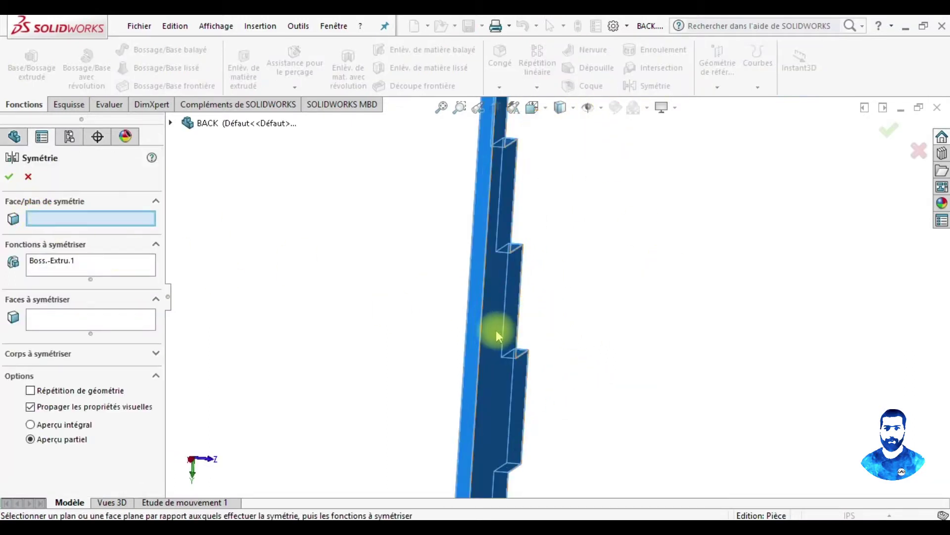
{"action": "left_click", "coordinate": [569, 359]}
{"action": "scroll", "coordinate": [673, 384], "scroll_direction": "up", "scroll_amount": 2}
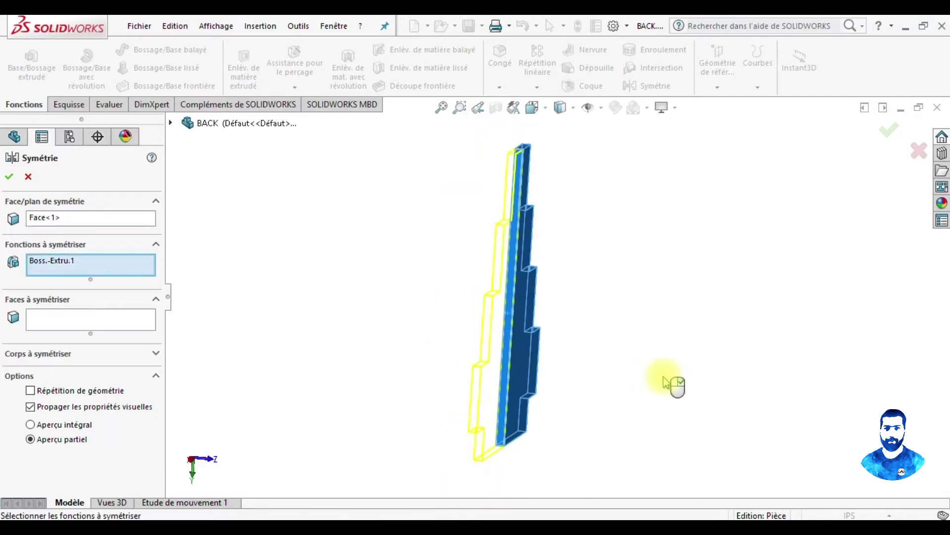
{"action": "middle_click_drag", "start_coordinate": [673, 384], "coordinate": [552, 353]}
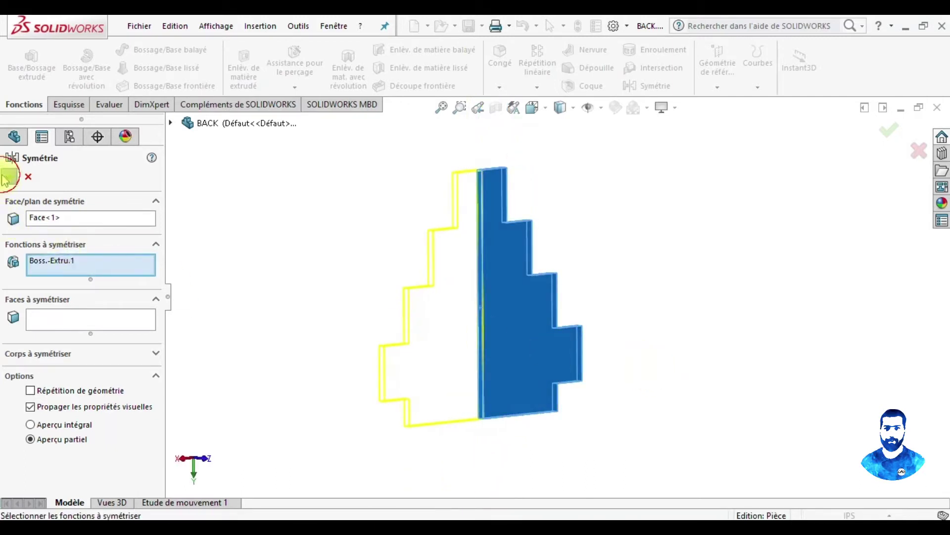
{"action": "right_click", "coordinate": [644, 298]}
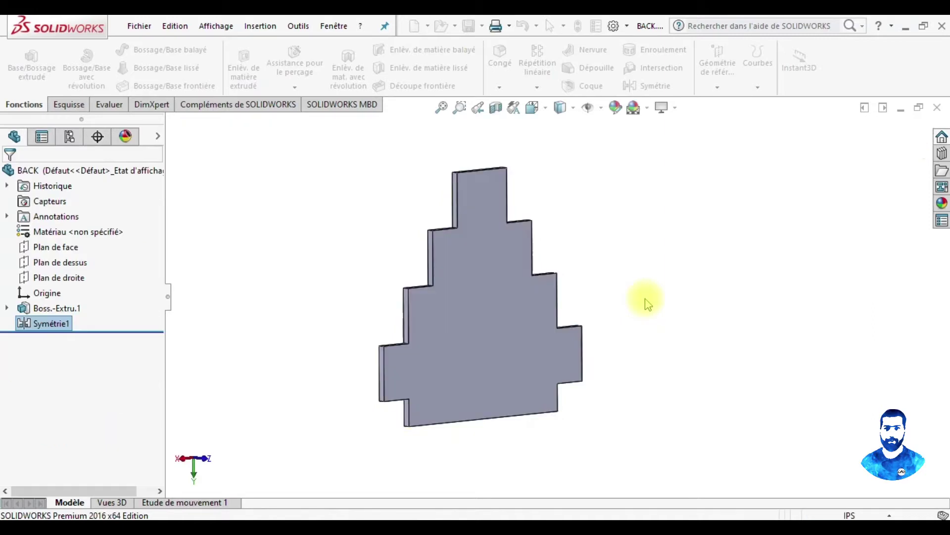
{"action": "middle_click_drag", "start_coordinate": [646, 302], "coordinate": [583, 304]}
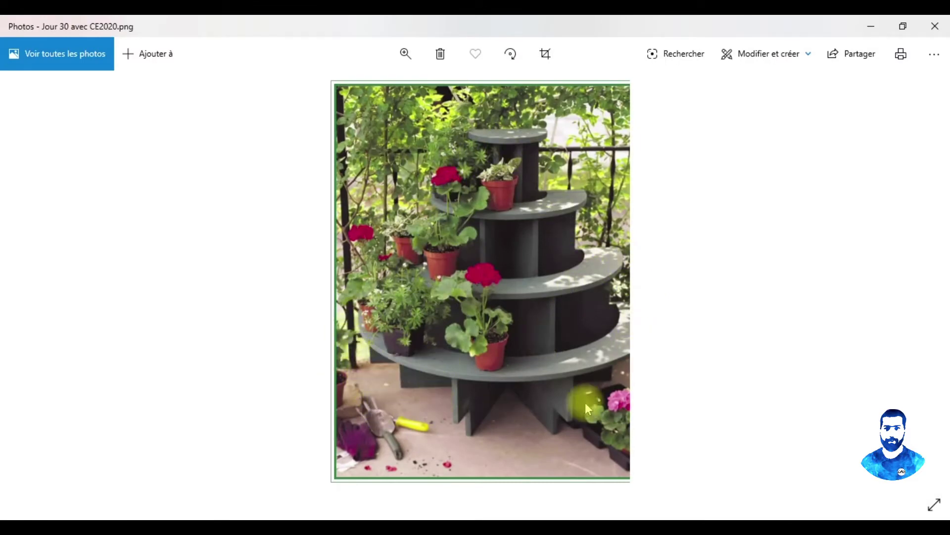
{"action": "left_click", "coordinate": [871, 26]}
{"action": "mouse_move", "coordinate": [605, 229]}
{"action": "middle_mouse_down"}
{"action": "mouse_move", "coordinate": [589, 282]}
{"action": "mouse_move", "coordinate": [709, 254]}
{"action": "mouse_move", "coordinate": [569, 238]}
{"action": "middle_mouse_up"}
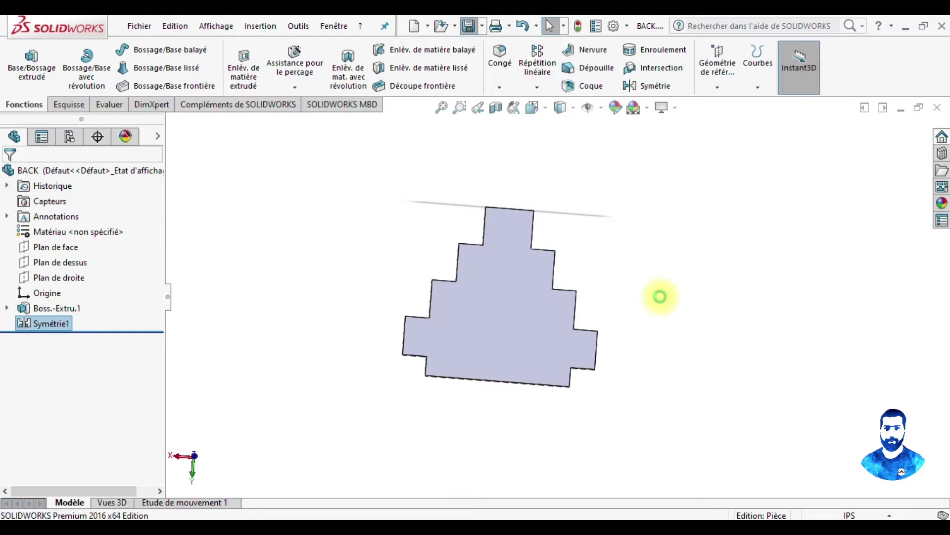
Step: Reopen the SUPPORT.SLDPRT part file
{"action": "mouse_move", "coordinate": [646, 312]}
{"action": "middle_mouse_down"}
{"action": "mouse_move", "coordinate": [536, 310]}
{"action": "mouse_move", "coordinate": [651, 310]}
{"action": "mouse_move", "coordinate": [615, 276]}
{"action": "middle_mouse_up"}
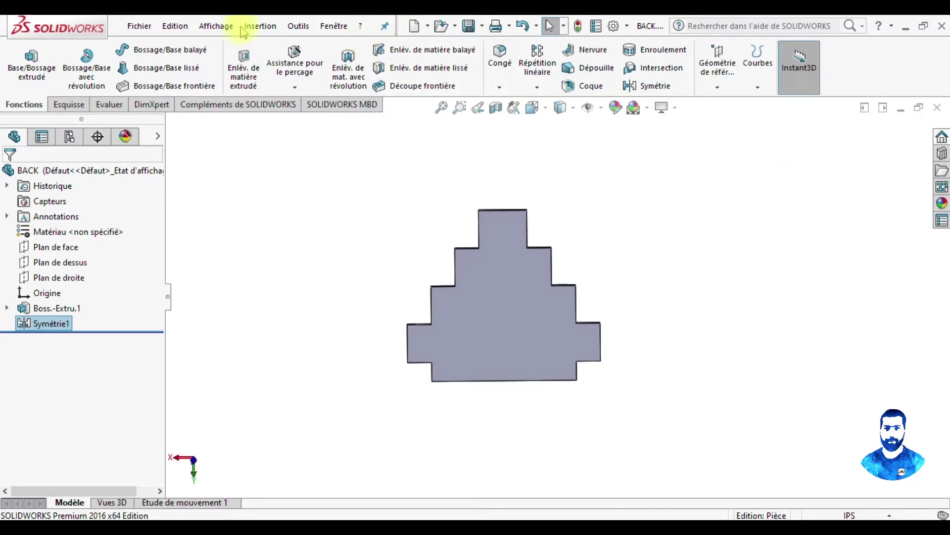
{"action": "left_click", "coordinate": [139, 25]}
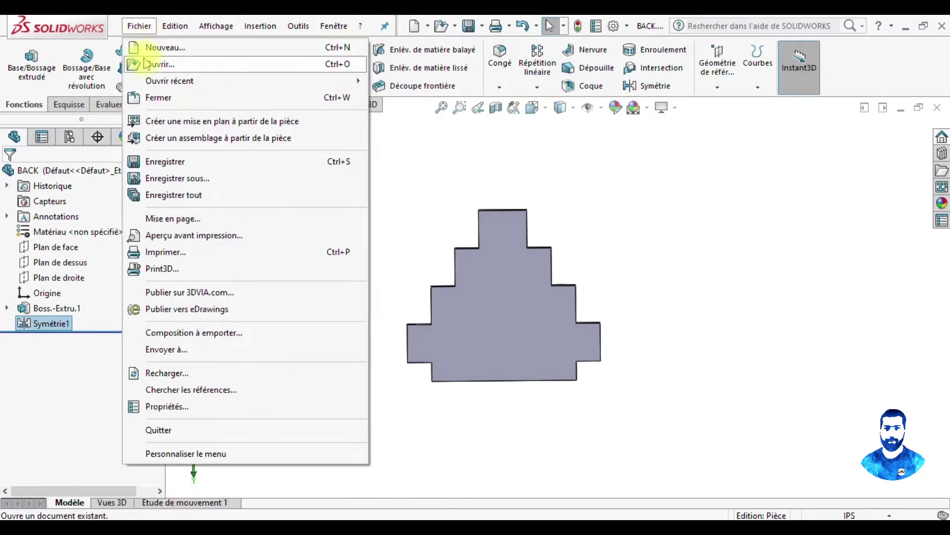
{"action": "left_click", "coordinate": [445, 191]}
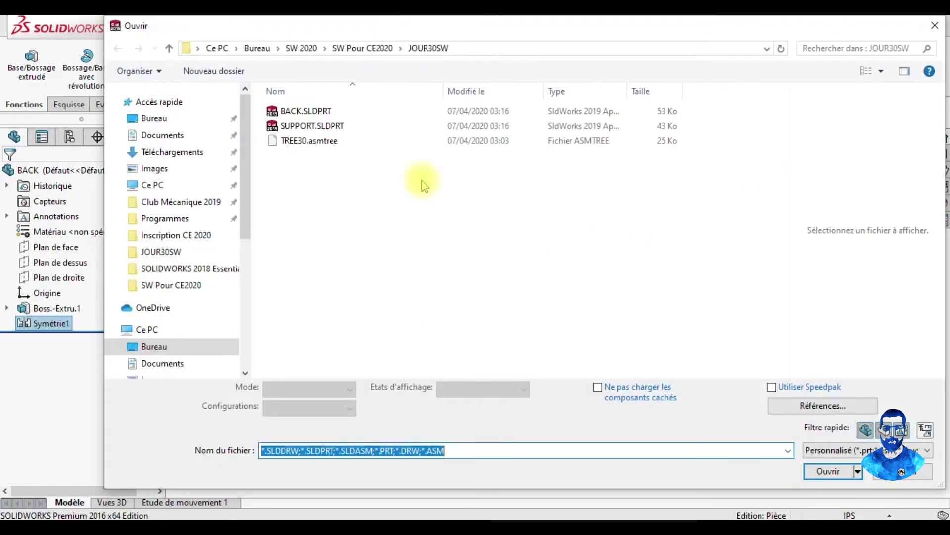
{"action": "left_click", "coordinate": [309, 126]}
{"action": "left_click", "coordinate": [826, 454]}
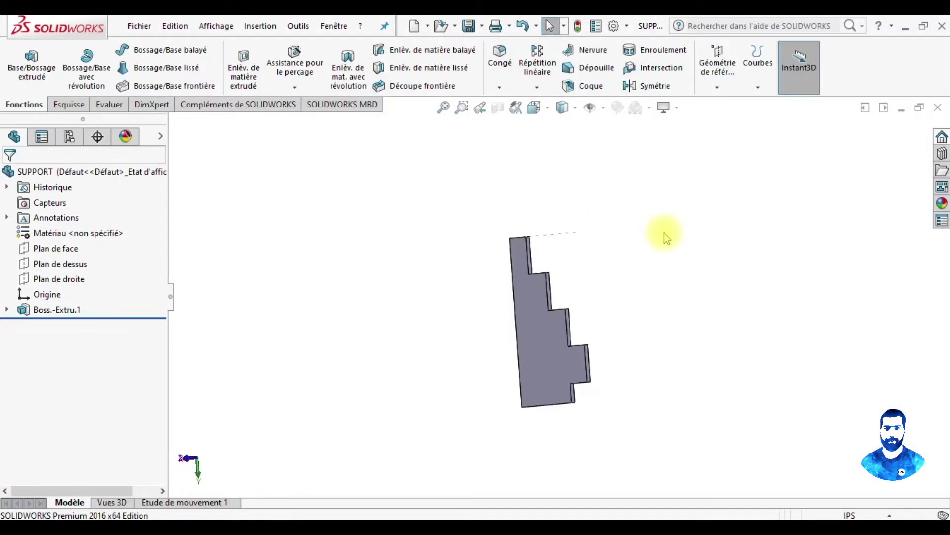
Step: Minimize both the SUPPORT and BACK part windows to the workspace bottom
{"action": "left_click", "coordinate": [904, 112]}
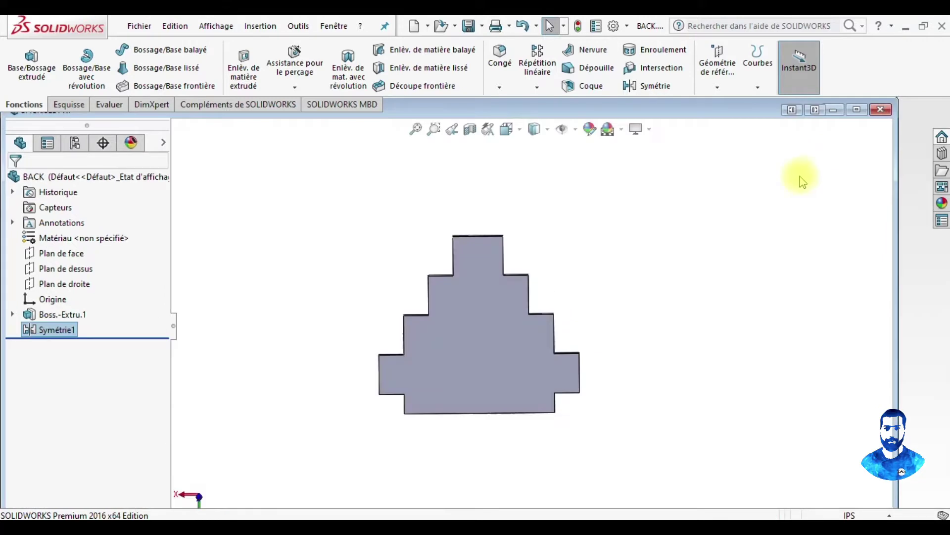
{"action": "left_click", "coordinate": [858, 114]}
{"action": "left_click", "coordinate": [900, 110]}
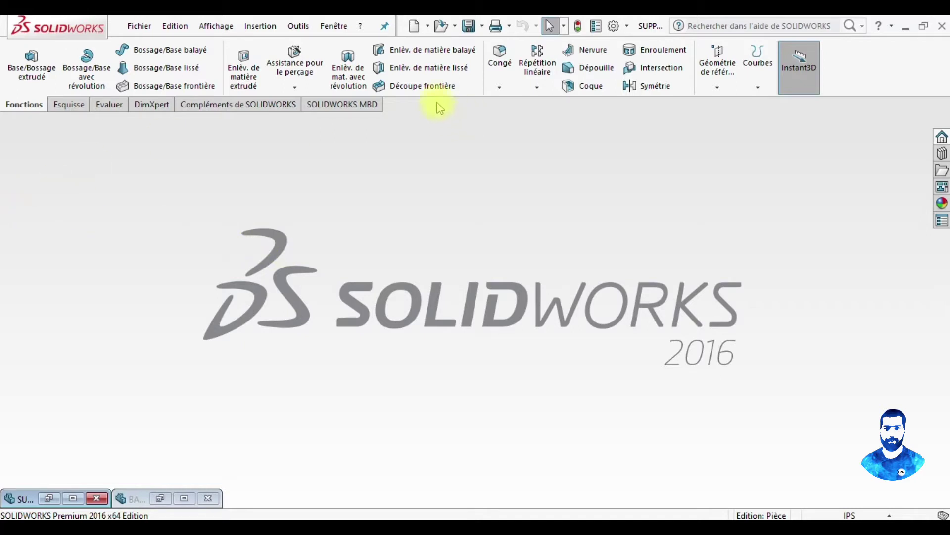
Step: Create a new part with a plain white background scene
{"action": "left_click", "coordinate": [415, 27]}
{"action": "left_click", "coordinate": [501, 420]}
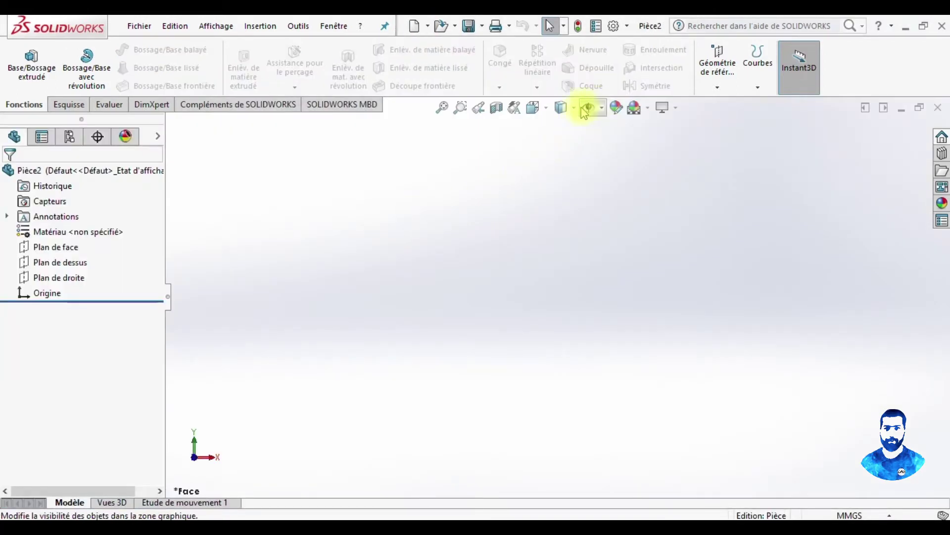
{"action": "left_click", "coordinate": [649, 115]}
{"action": "left_click", "coordinate": [656, 144]}
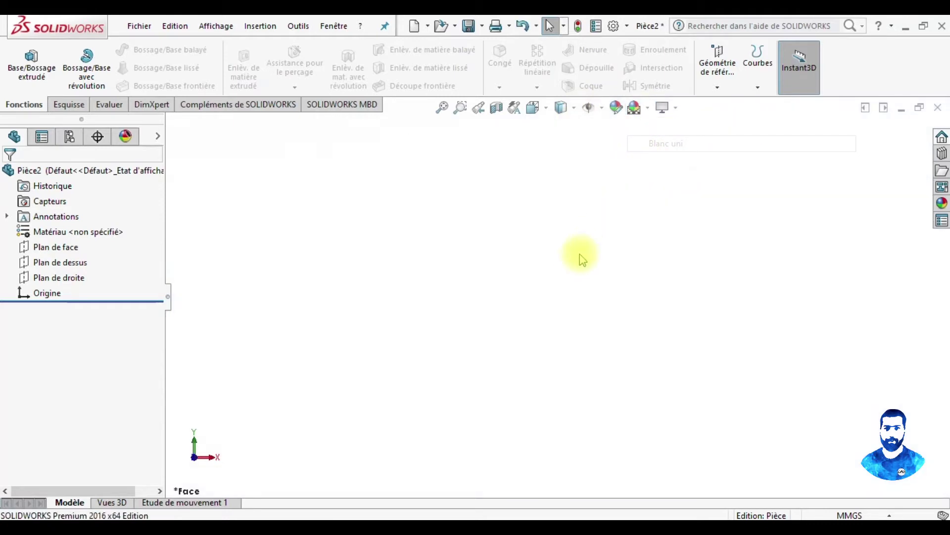
Step: On the front plane, sketch a circle at the origin and a vertical line through it
{"action": "left_click", "coordinate": [62, 246]}
{"action": "left_click", "coordinate": [76, 228]}
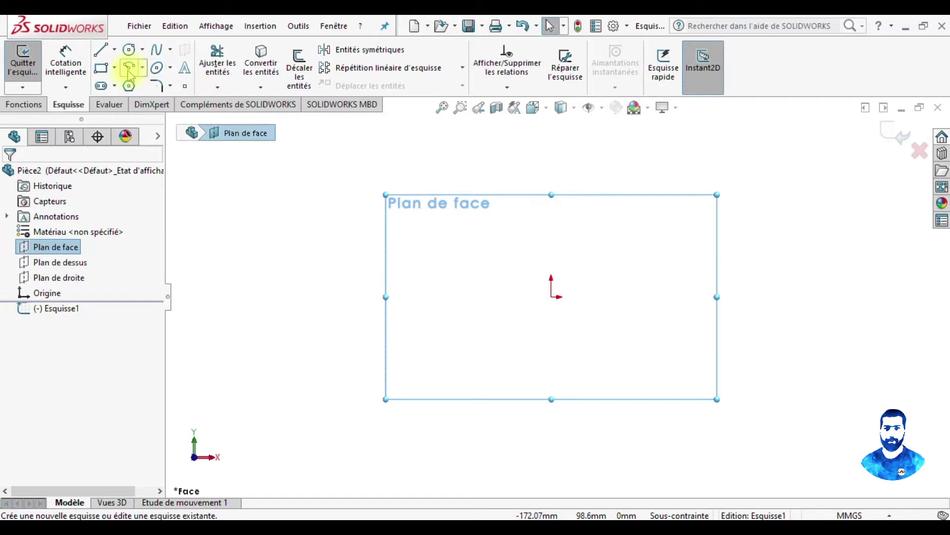
{"action": "left_click", "coordinate": [132, 50]}
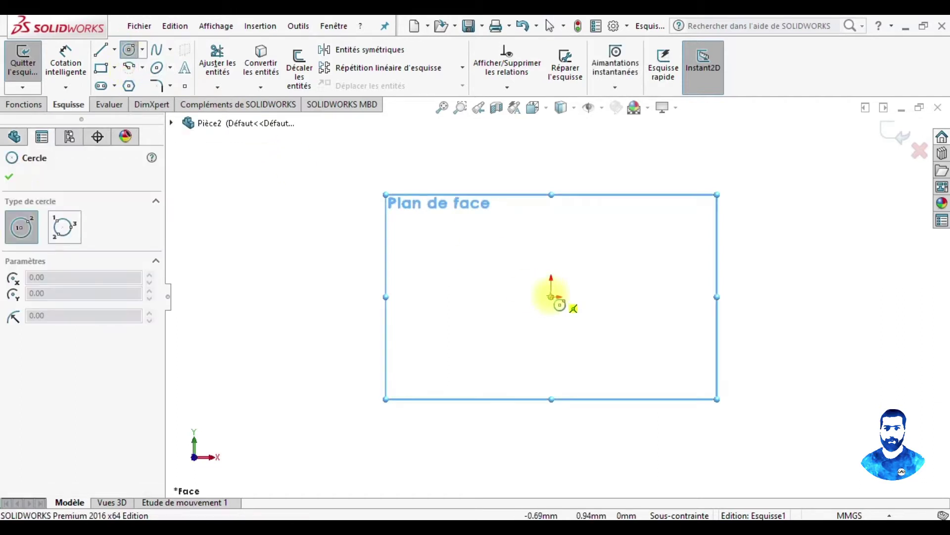
{"action": "left_click_drag", "start_coordinate": [552, 296], "coordinate": [546, 193]}
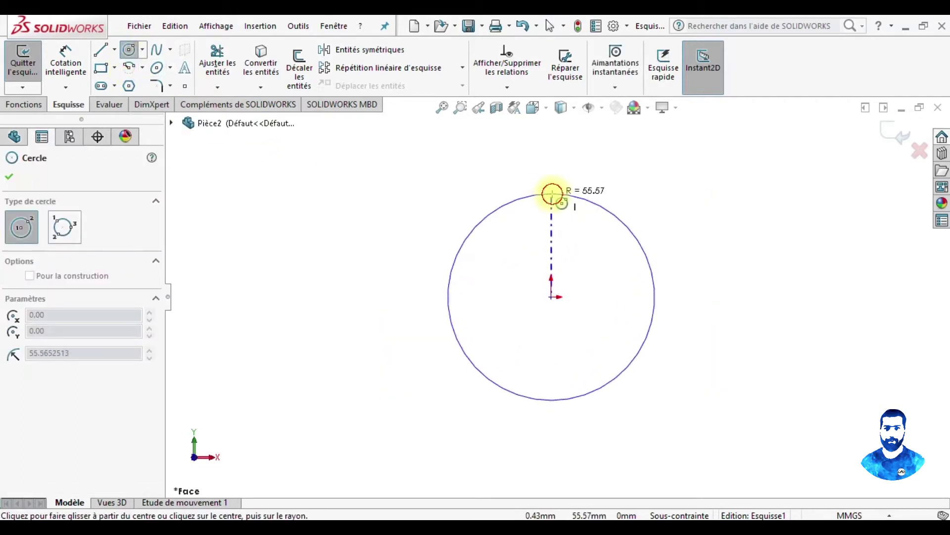
{"action": "left_click", "coordinate": [551, 194]}
{"action": "left_click", "coordinate": [107, 48]}
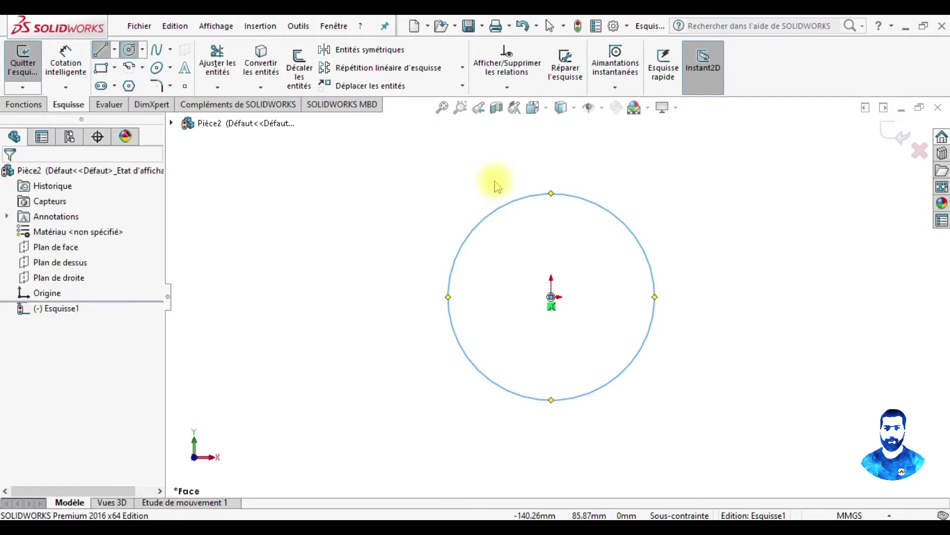
{"action": "left_click", "coordinate": [551, 193]}
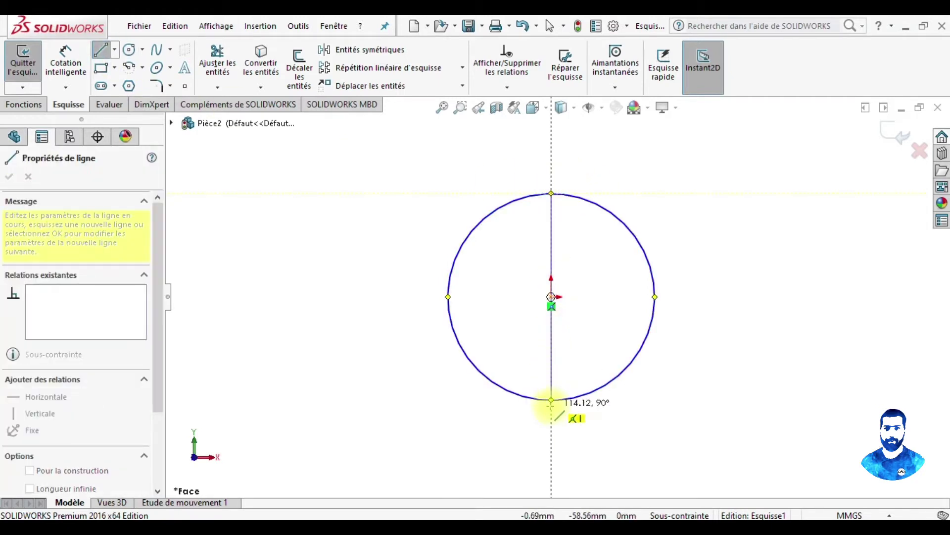
{"action": "left_click", "coordinate": [551, 399]}
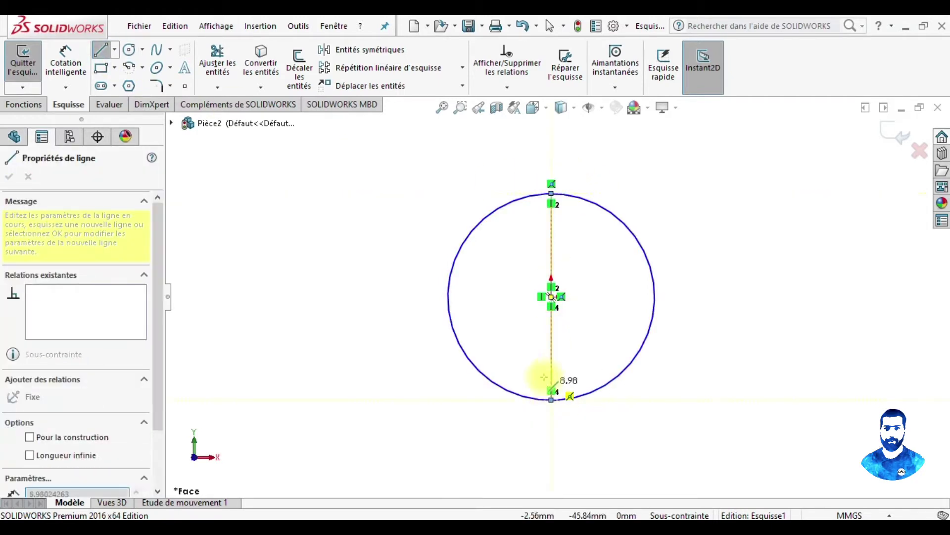
Step: Trim the circle's right half and dimension the arc radius at 5
{"action": "left_click", "coordinate": [204, 74]}
{"action": "left_click_drag", "start_coordinate": [699, 197], "coordinate": [663, 301]}
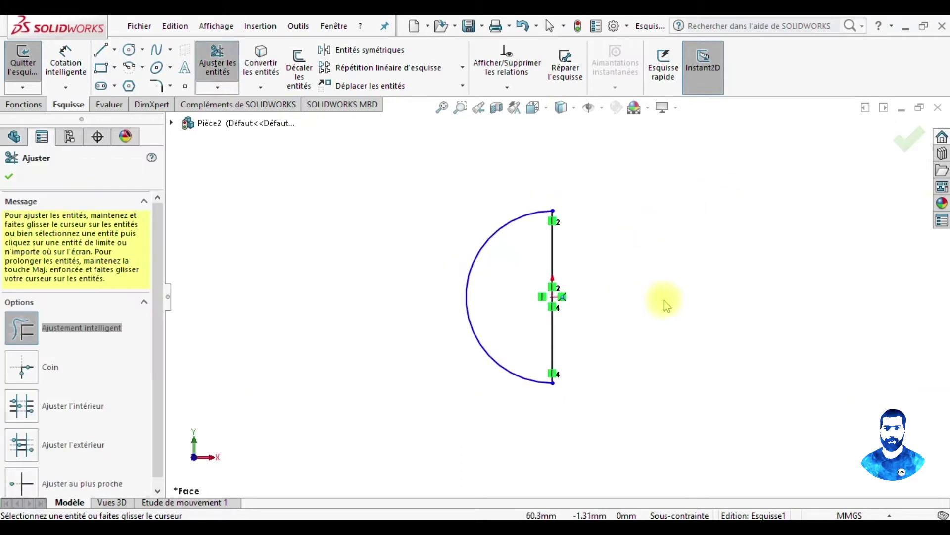
{"action": "left_click", "coordinate": [11, 178]}
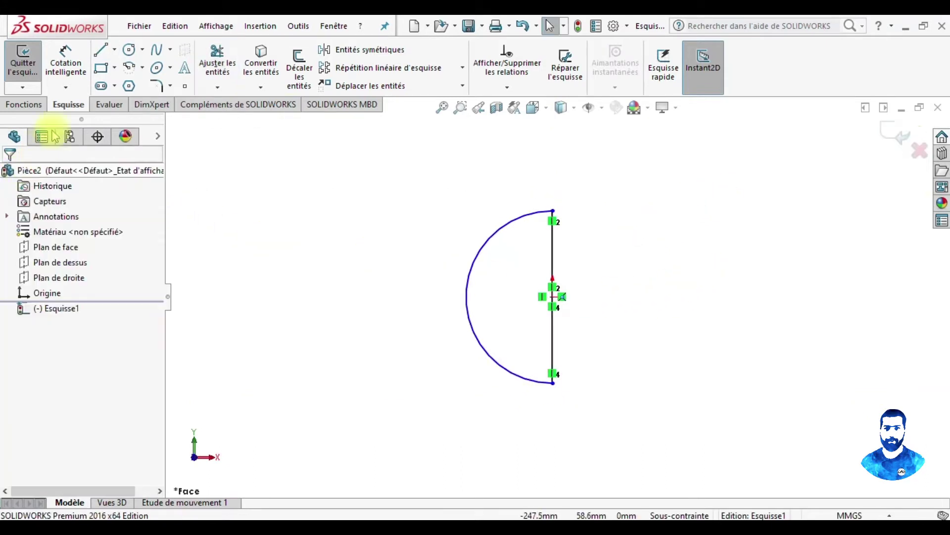
{"action": "left_click", "coordinate": [66, 62]}
{"action": "left_click", "coordinate": [442, 331]}
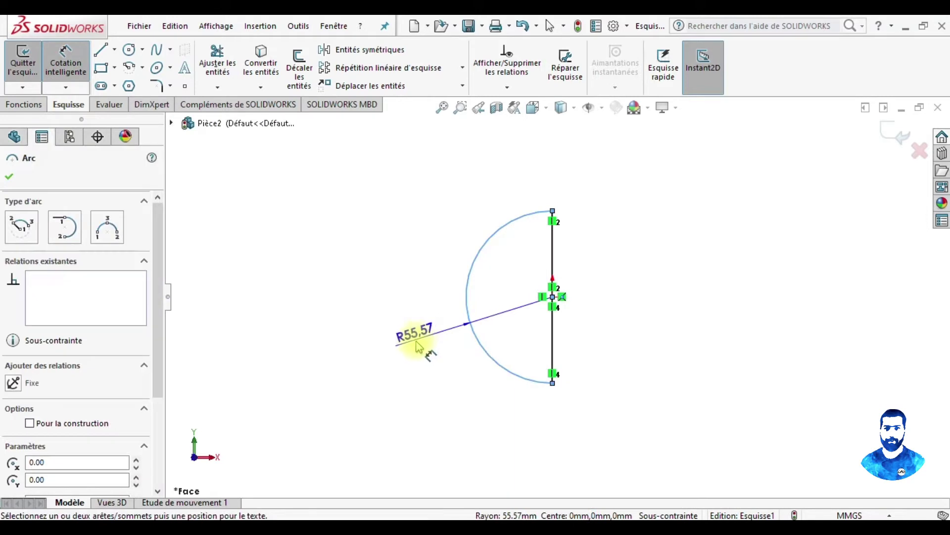
{"action": "left_click", "coordinate": [423, 346]}
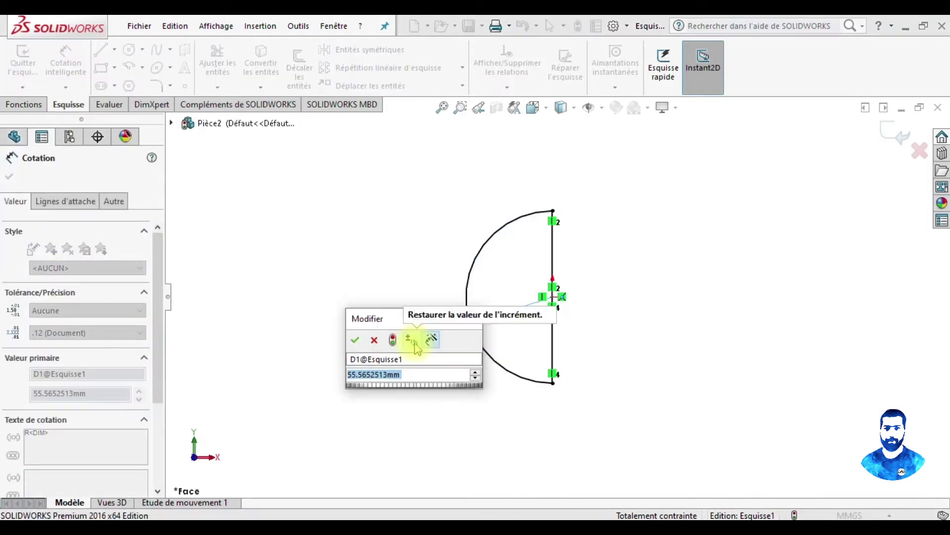
{"action": "type", "text": "5"}
{"action": "key", "text": "Return"}
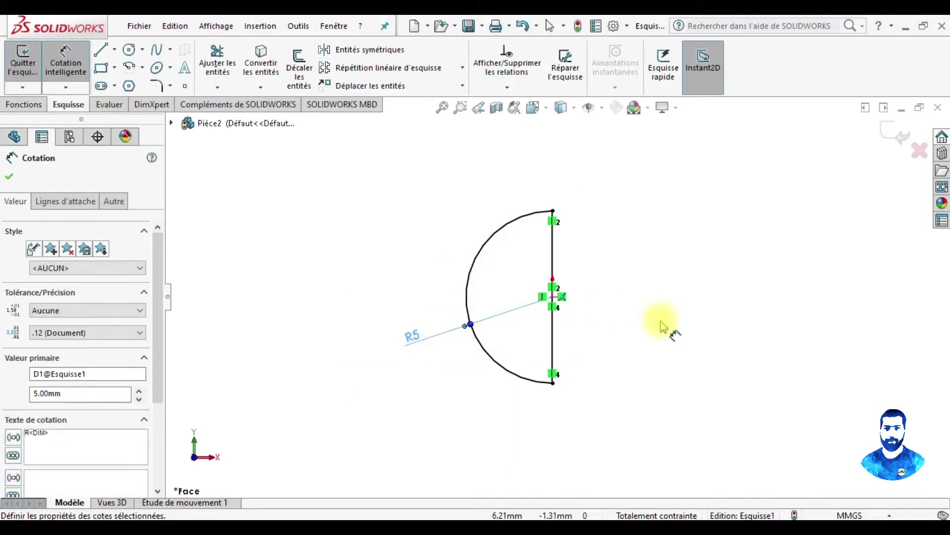
Step: Extrude the half-circle 1 mm and switch the part units to inches
{"action": "left_click", "coordinate": [33, 106]}
{"action": "left_click", "coordinate": [31, 63]}
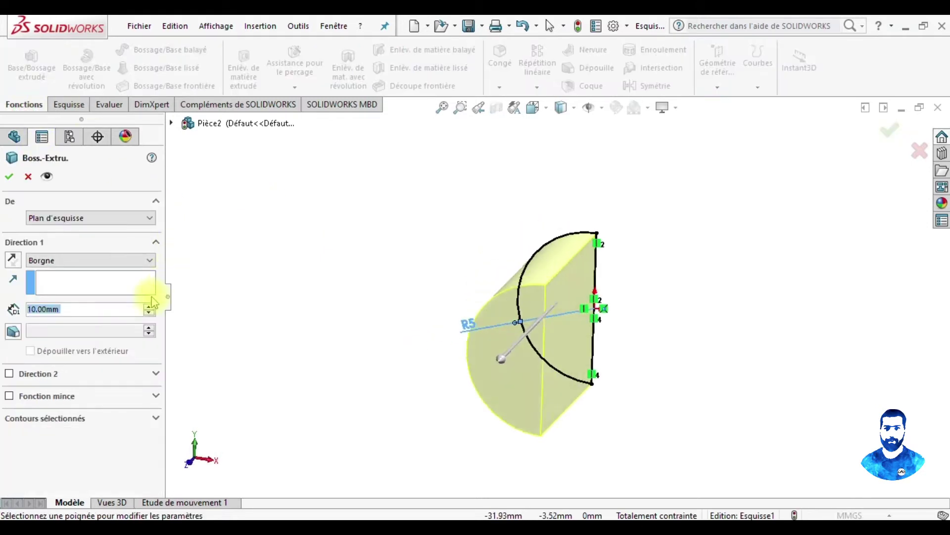
{"action": "type", "text": "1"}
{"action": "key", "text": "Return"}
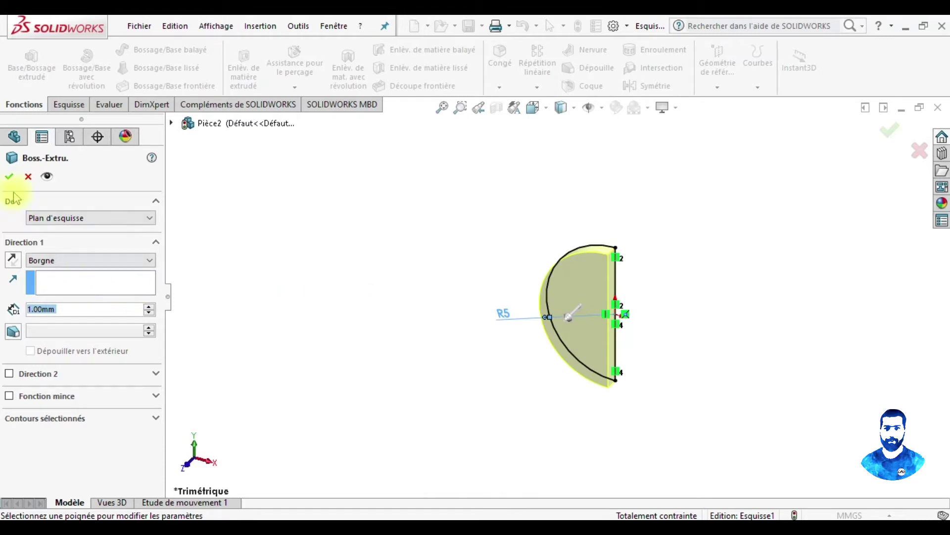
{"action": "left_click", "coordinate": [9, 177]}
{"action": "left_click", "coordinate": [837, 515]}
{"action": "left_click", "coordinate": [828, 473]}
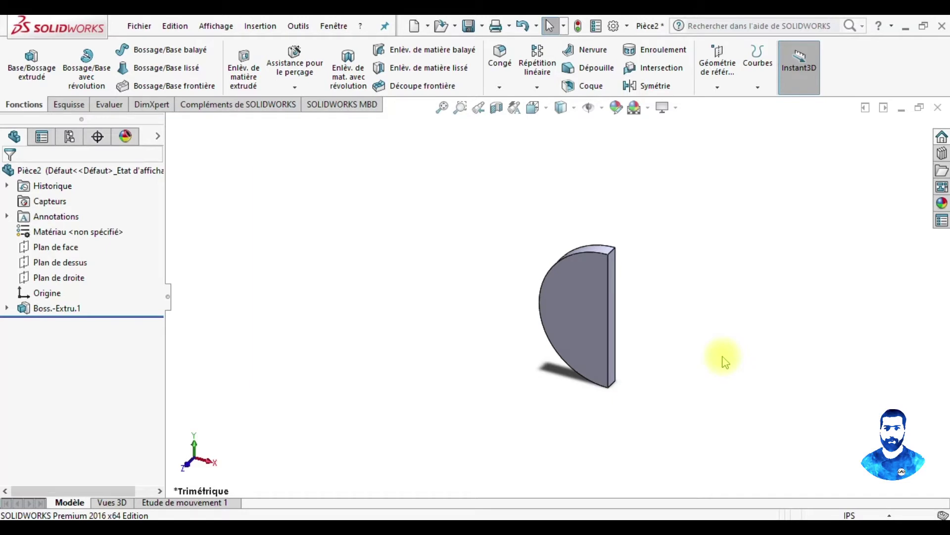
Step: Edit the sketch so the arc radius is 5 in, then rebuild
{"action": "left_click", "coordinate": [7, 308]}
{"action": "left_click", "coordinate": [55, 323]}
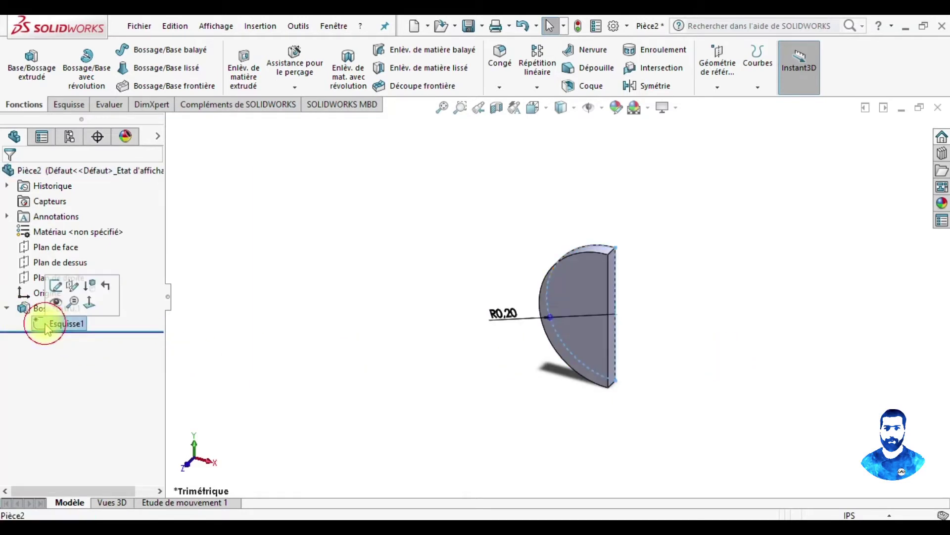
{"action": "left_click", "coordinate": [51, 290]}
{"action": "double_click", "coordinate": [503, 313]}
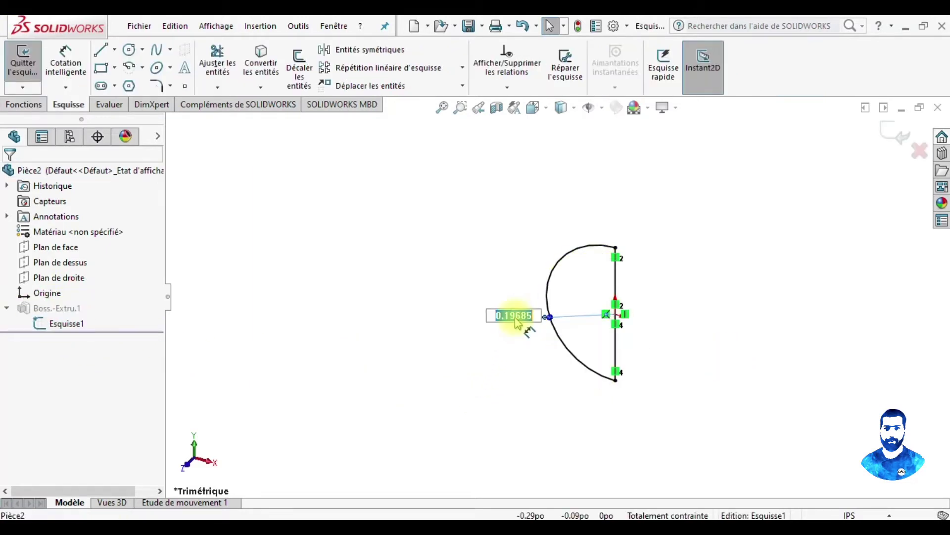
{"action": "type", "text": "5"}
{"action": "key", "text": "Return"}
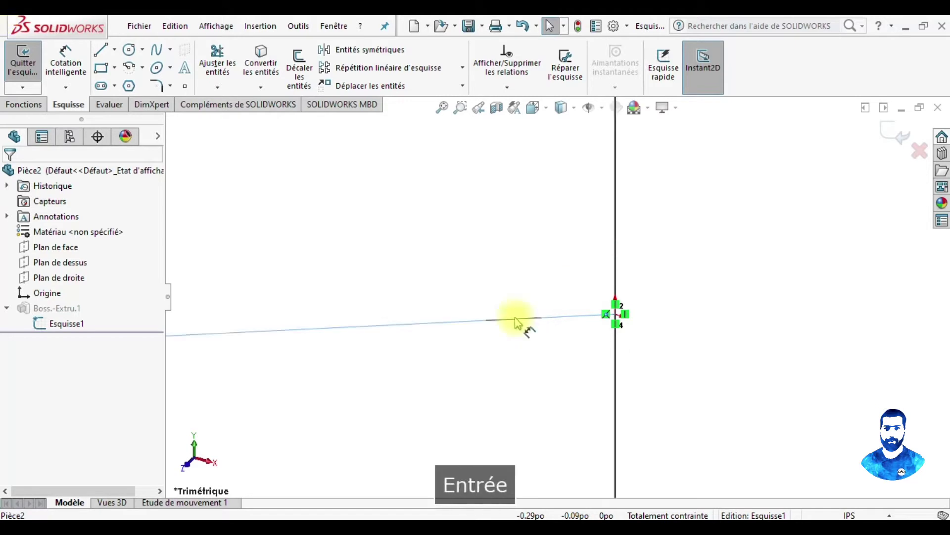
{"action": "key", "text": "f"}
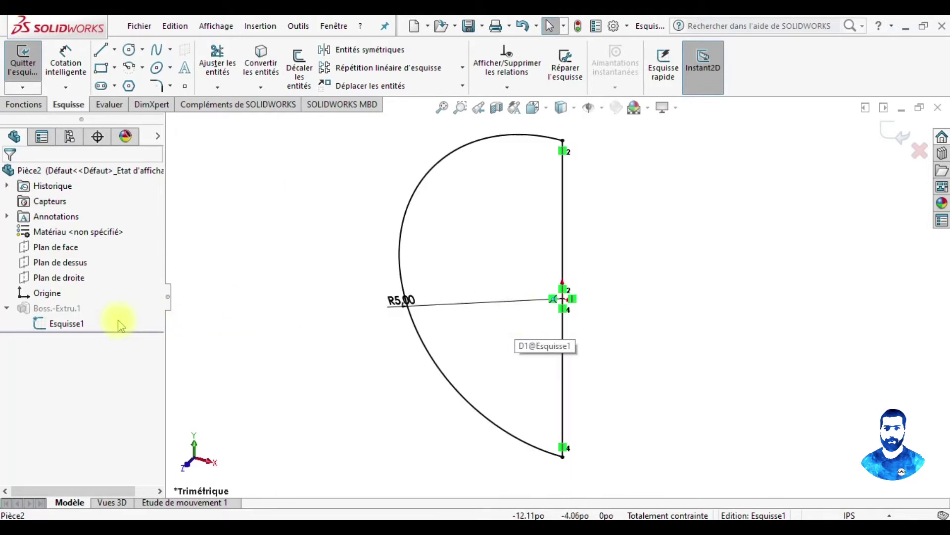
{"action": "left_click", "coordinate": [23, 65]}
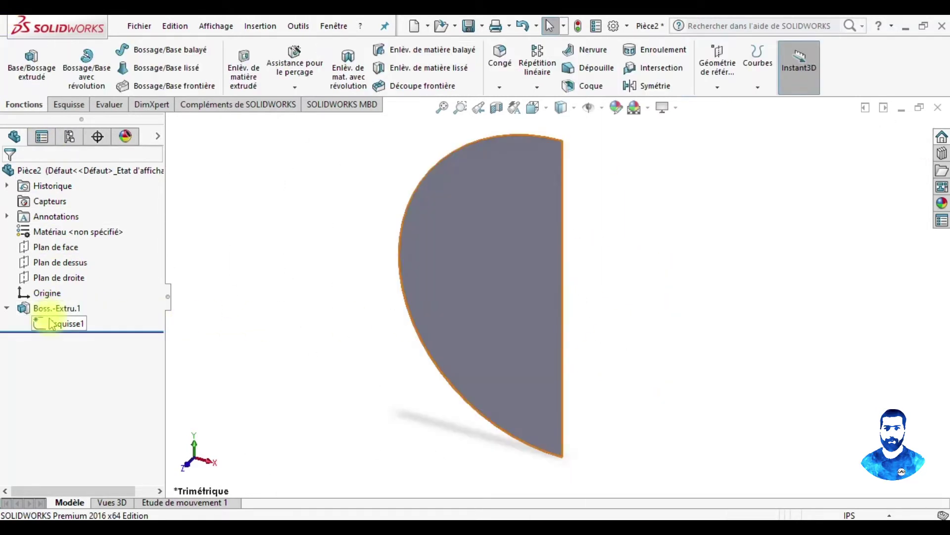
Step: Change the extrusion depth to 1 in
{"action": "left_click", "coordinate": [50, 325]}
{"action": "left_click", "coordinate": [56, 273]}
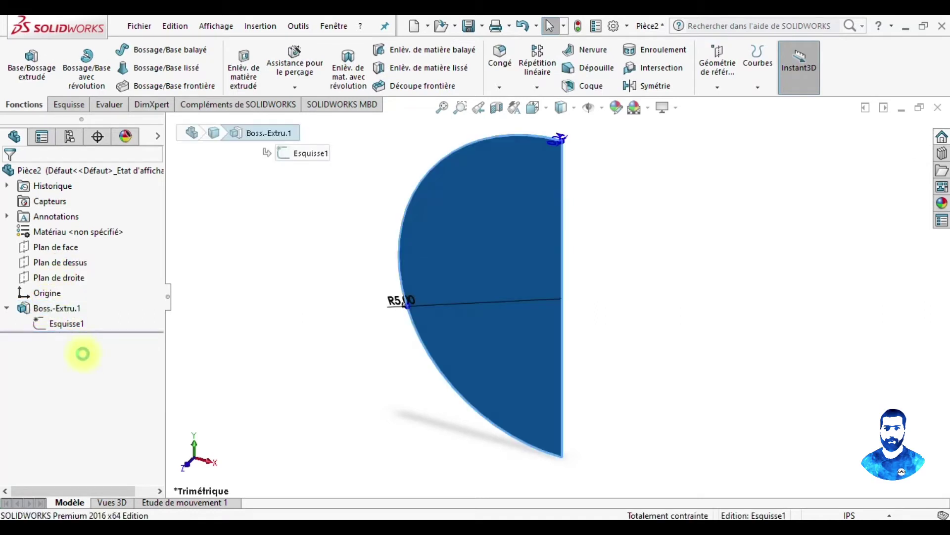
{"action": "type", "text": "1"}
{"action": "key", "text": "Return"}
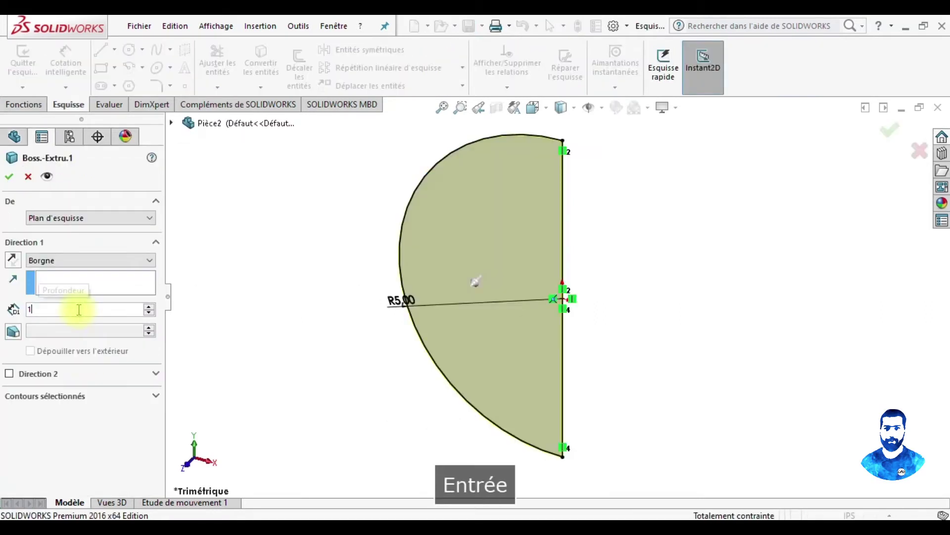
{"action": "left_click", "coordinate": [9, 176]}
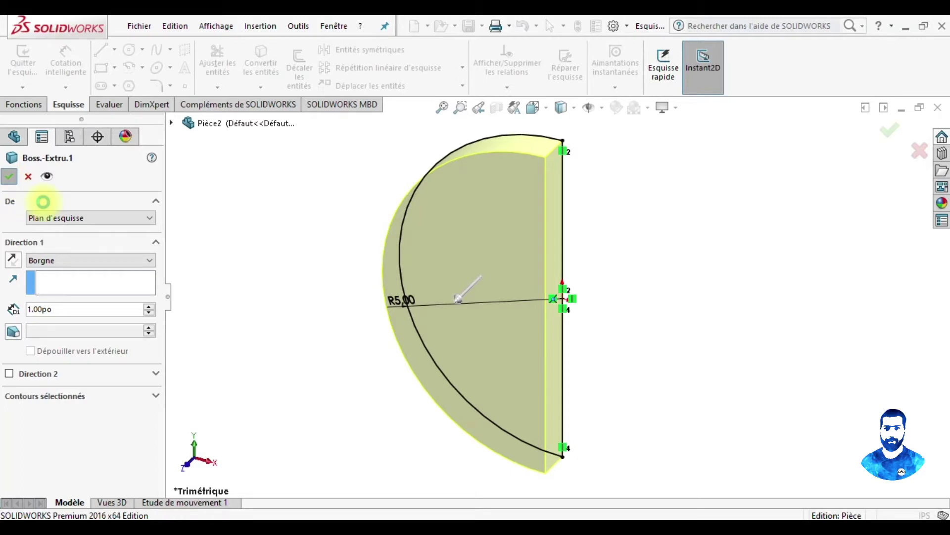
{"action": "mouse_move", "coordinate": [664, 350]}
{"action": "middle_mouse_down"}
{"action": "mouse_move", "coordinate": [587, 257]}
{"action": "mouse_move", "coordinate": [652, 230]}
{"action": "mouse_move", "coordinate": [594, 349]}
{"action": "mouse_move", "coordinate": [658, 176]}
{"action": "mouse_move", "coordinate": [600, 172]}
{"action": "mouse_move", "coordinate": [592, 239]}
{"action": "middle_mouse_up"}
{"action": "mouse_move", "coordinate": [500, 165]}
{"action": "middle_mouse_down"}
{"action": "mouse_move", "coordinate": [492, 251]}
{"action": "mouse_move", "coordinate": [469, 142]}
{"action": "mouse_move", "coordinate": [552, 180]}
{"action": "mouse_move", "coordinate": [526, 171]}
{"action": "mouse_move", "coordinate": [501, 187]}
{"action": "middle_mouse_up"}
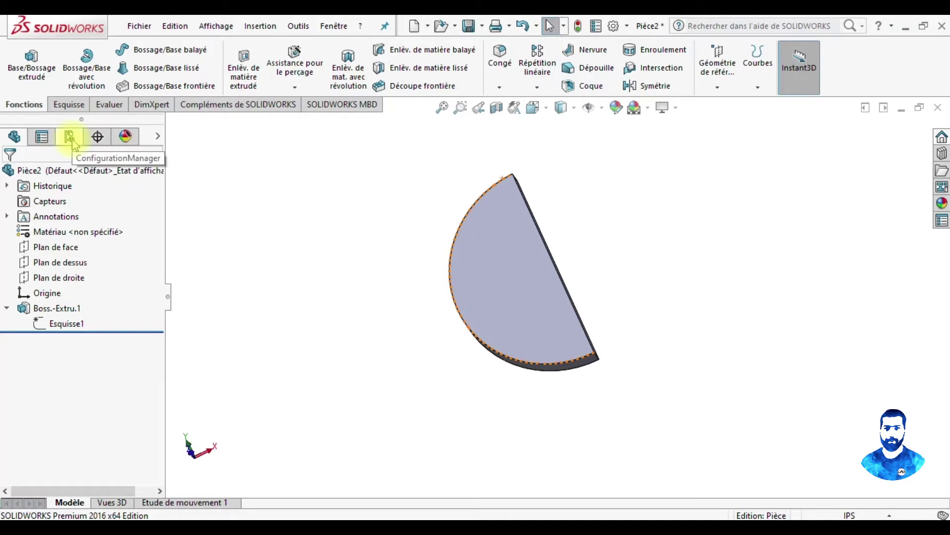
{"action": "mouse_move", "coordinate": [526, 275]}
{"action": "middle_mouse_down"}
{"action": "mouse_move", "coordinate": [501, 247]}
{"action": "mouse_move", "coordinate": [501, 276]}
{"action": "mouse_move", "coordinate": [501, 233]}
{"action": "mouse_move", "coordinate": [430, 244]}
{"action": "mouse_move", "coordinate": [512, 266]}
{"action": "mouse_move", "coordinate": [588, 263]}
{"action": "mouse_move", "coordinate": [462, 195]}
{"action": "mouse_move", "coordinate": [470, 225]}
{"action": "mouse_move", "coordinate": [506, 129]}
{"action": "mouse_move", "coordinate": [518, 193]}
{"action": "mouse_move", "coordinate": [556, 176]}
{"action": "mouse_move", "coordinate": [518, 163]}
{"action": "mouse_move", "coordinate": [579, 276]}
{"action": "mouse_move", "coordinate": [603, 127]}
{"action": "mouse_move", "coordinate": [594, 252]}
{"action": "mouse_move", "coordinate": [676, 227]}
{"action": "mouse_move", "coordinate": [589, 237]}
{"action": "mouse_move", "coordinate": [577, 223]}
{"action": "mouse_move", "coordinate": [542, 231]}
{"action": "mouse_move", "coordinate": [511, 219]}
{"action": "mouse_move", "coordinate": [524, 189]}
{"action": "mouse_move", "coordinate": [584, 218]}
{"action": "mouse_move", "coordinate": [536, 230]}
{"action": "middle_mouse_up"}
Step: Save the half-disc part under the new name SHELFUP
{"action": "left_click", "coordinate": [482, 28]}
{"action": "left_click", "coordinate": [429, 59]}
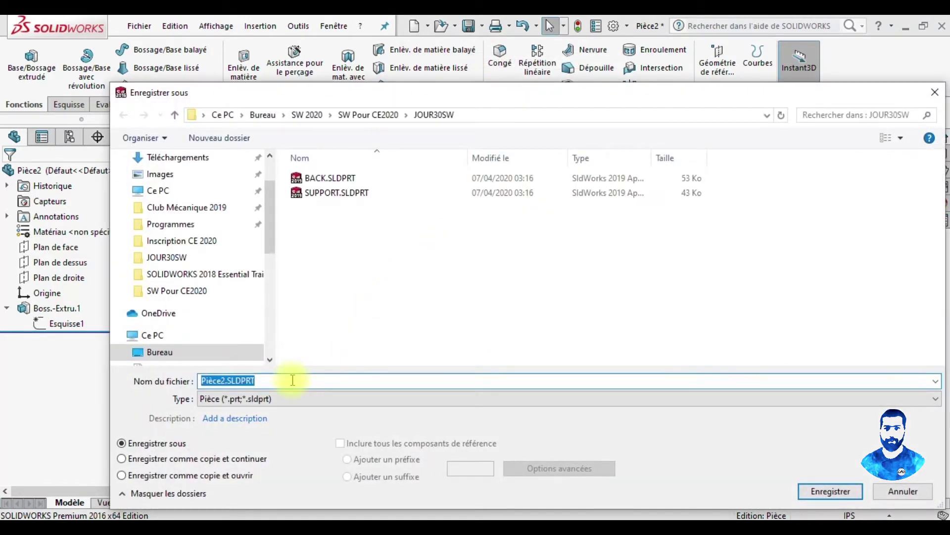
{"action": "type", "text": "SHELD"}
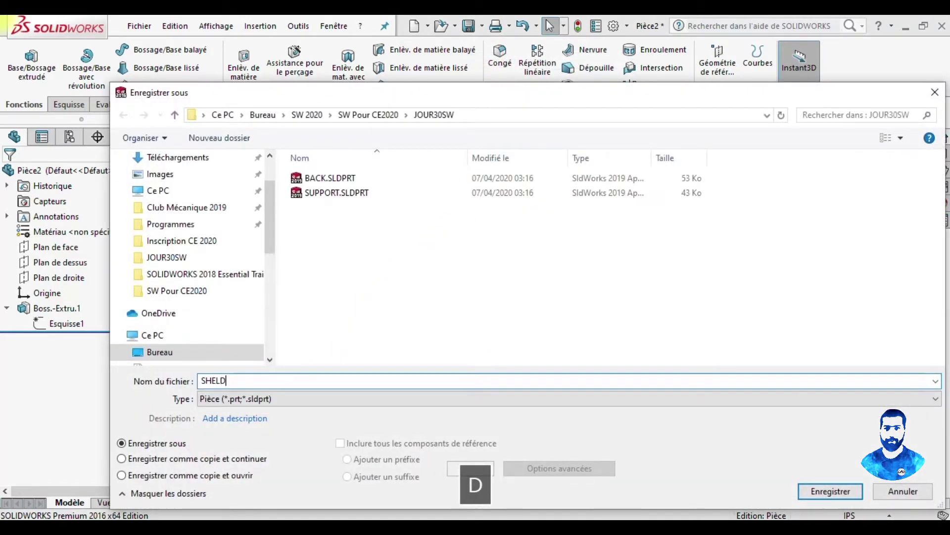
{"action": "key", "text": "BackSpace"}
{"action": "type", "text": "F"}
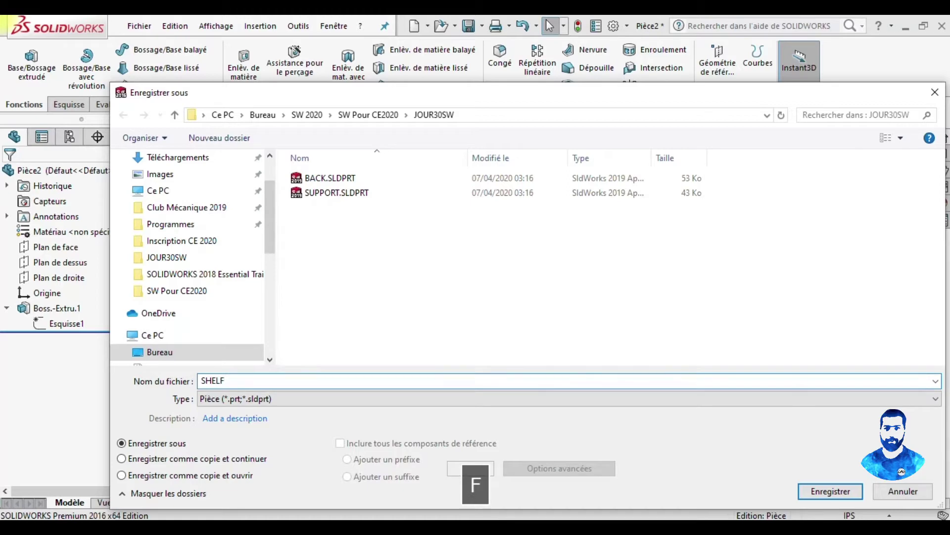
{"action": "type", "text": "UP"}
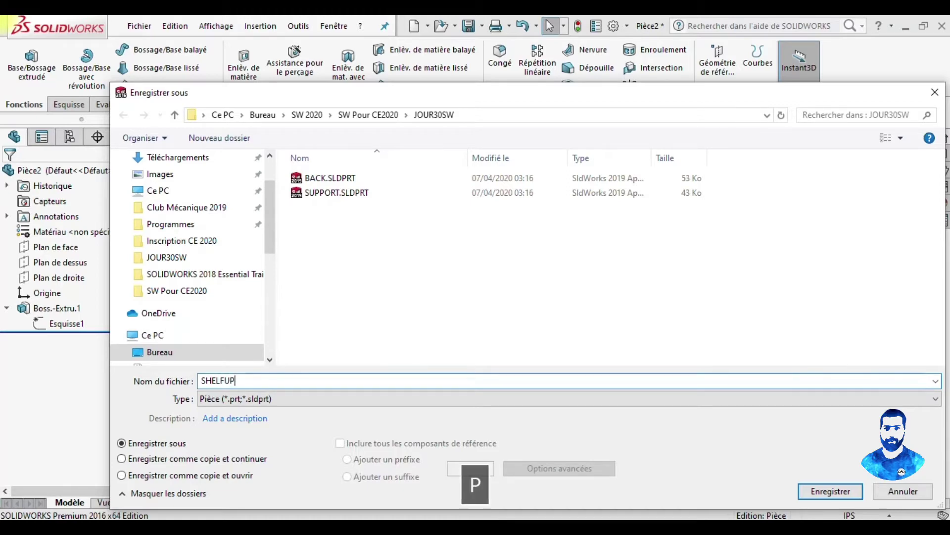
{"action": "left_click", "coordinate": [831, 491]}
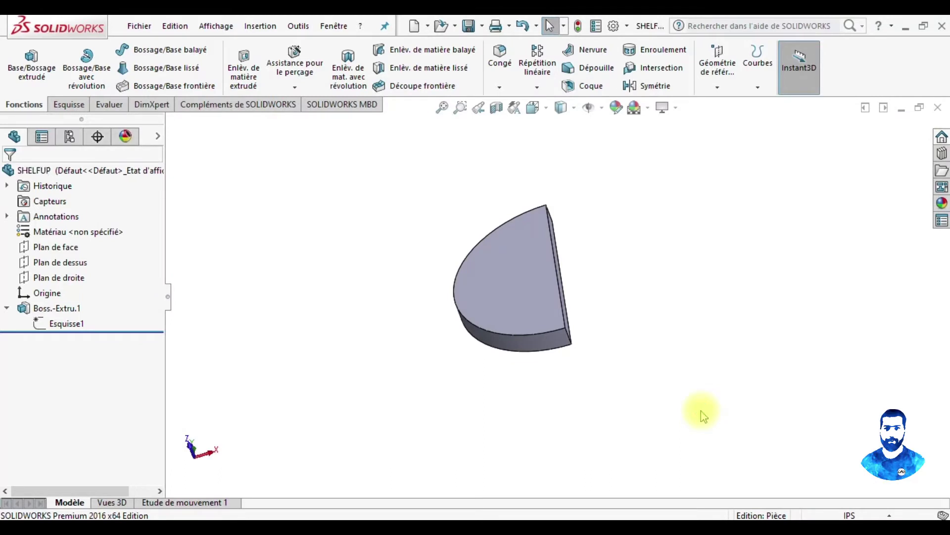
Step: Reopen the SHELFUP sketch Esquisse1 for editing
{"action": "left_click", "coordinate": [64, 326]}
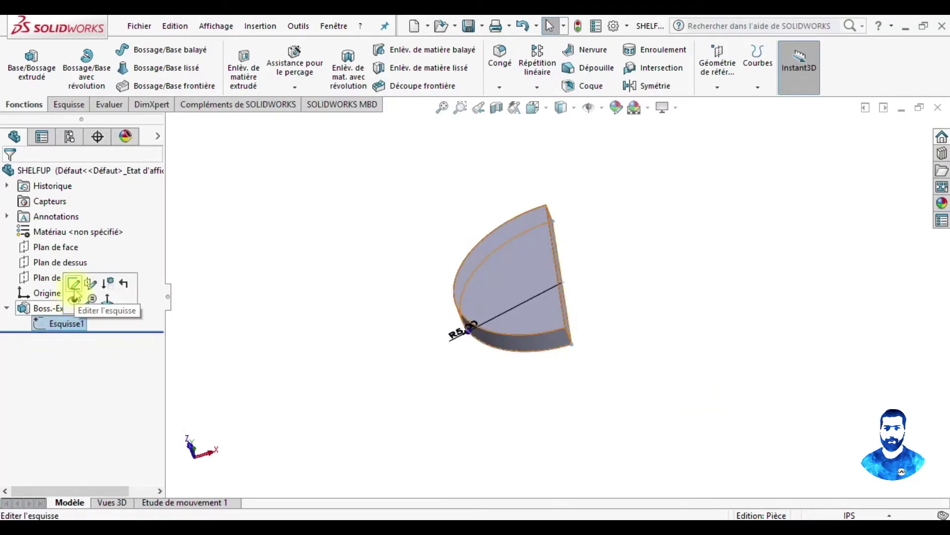
{"action": "left_click", "coordinate": [78, 289]}
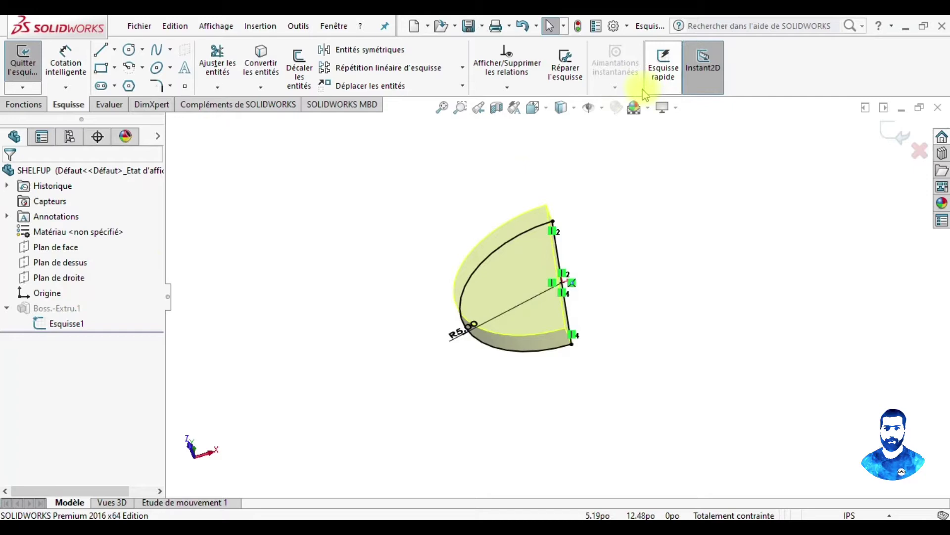
{"action": "right_click", "coordinate": [762, 66]}
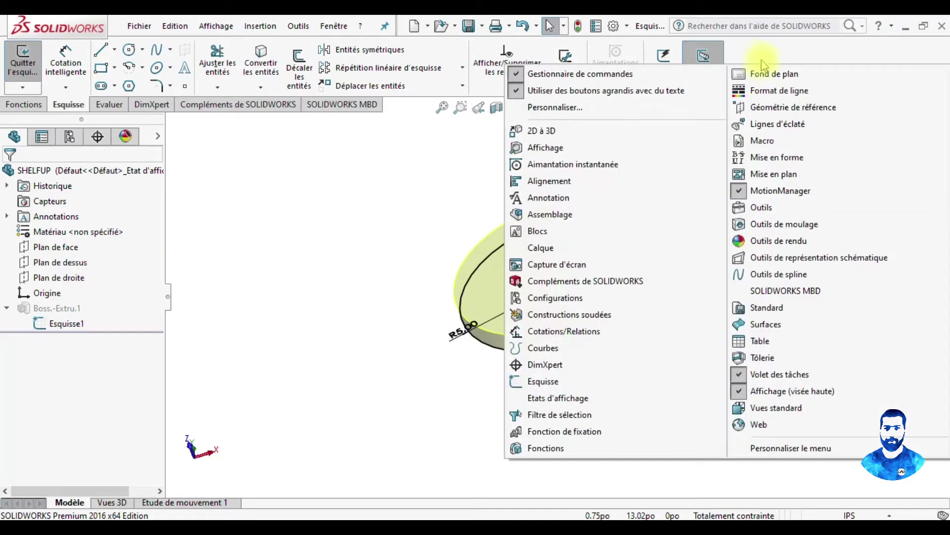
Step: Search commands for 'NOR' and run Normal To to view the sketch face-on
{"action": "left_click", "coordinate": [768, 29]}
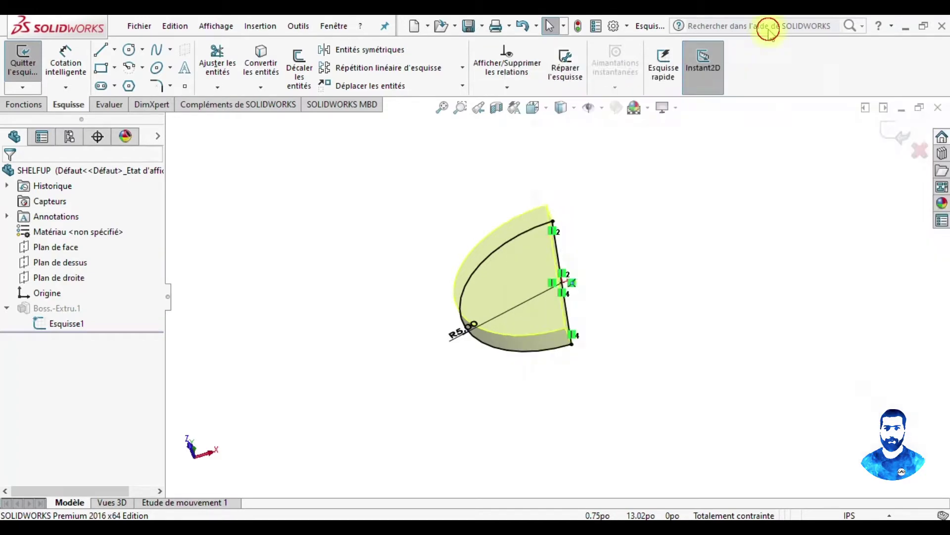
{"action": "type", "text": "NOR"}
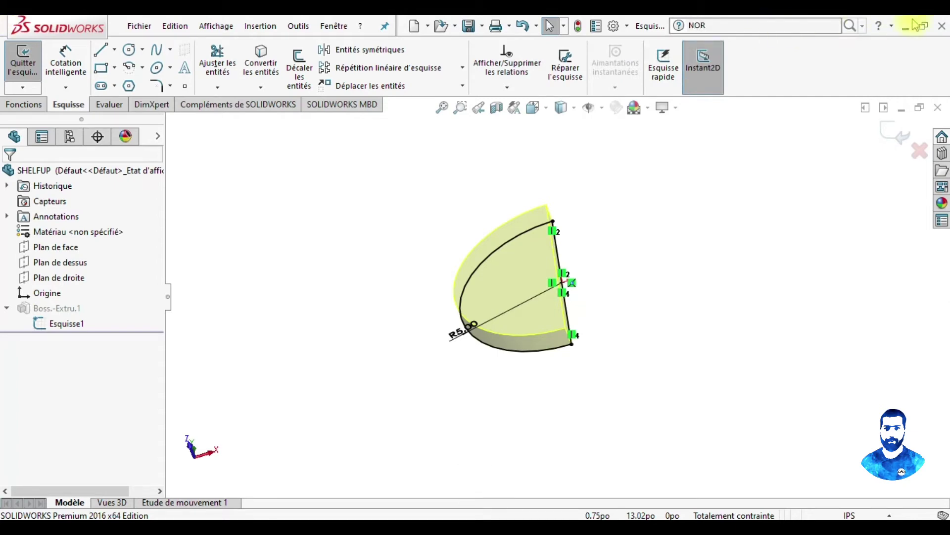
{"action": "left_click", "coordinate": [862, 29]}
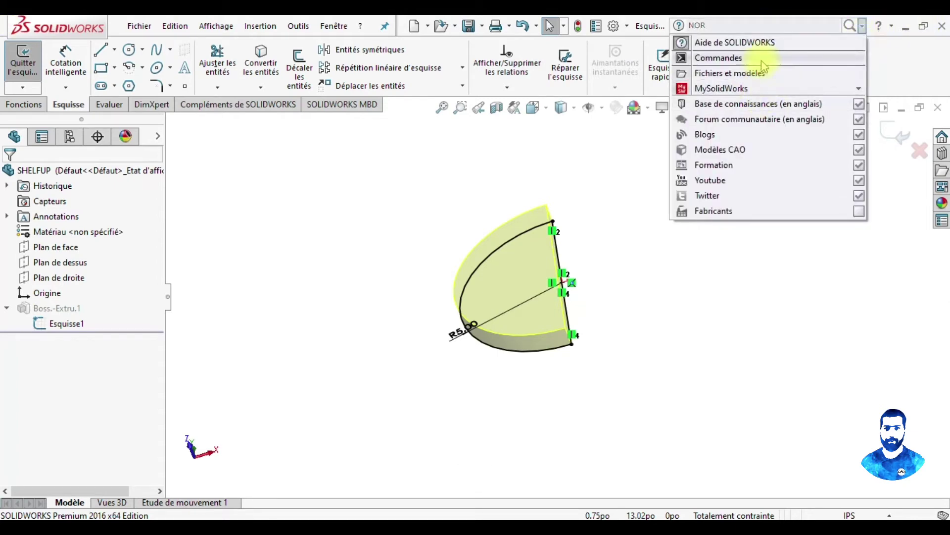
{"action": "left_click", "coordinate": [728, 60]}
{"action": "left_click", "coordinate": [806, 23]}
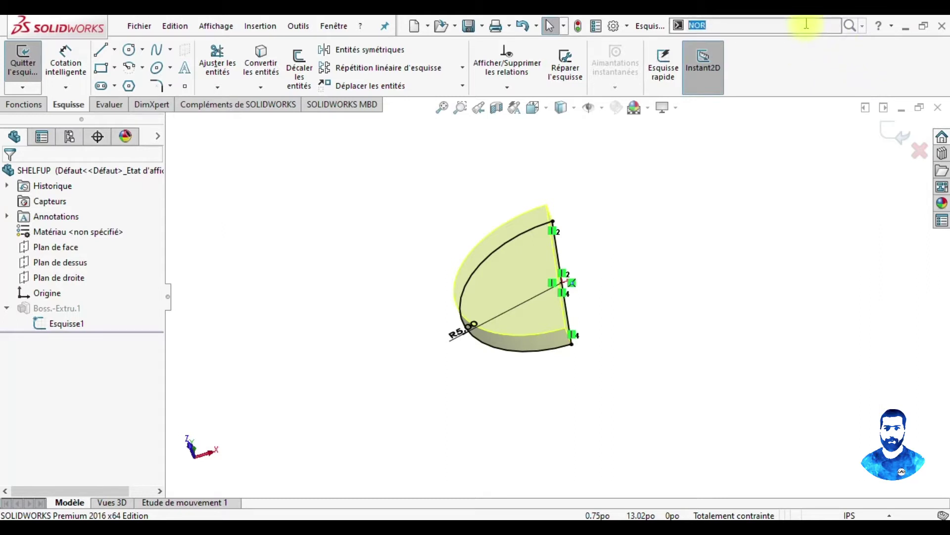
{"action": "type", "text": "NOR"}
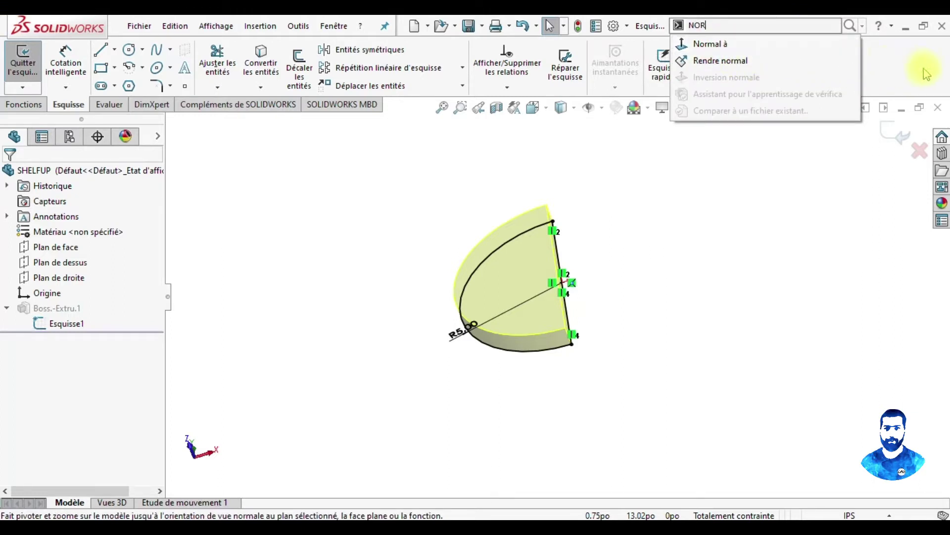
{"action": "key", "text": "Return"}
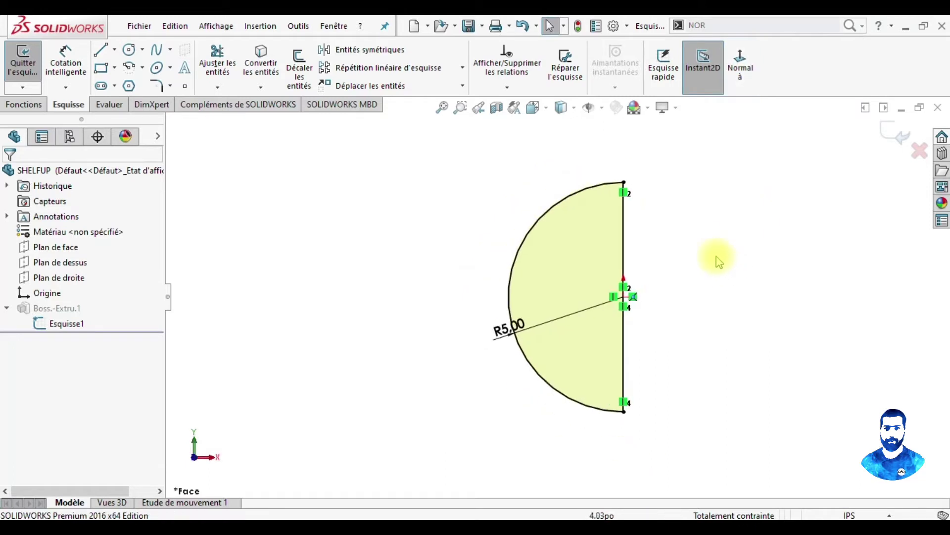
{"action": "scroll", "coordinate": [718, 260], "scroll_direction": "down", "scroll_amount": 2}
{"action": "left_click", "coordinate": [124, 52]}
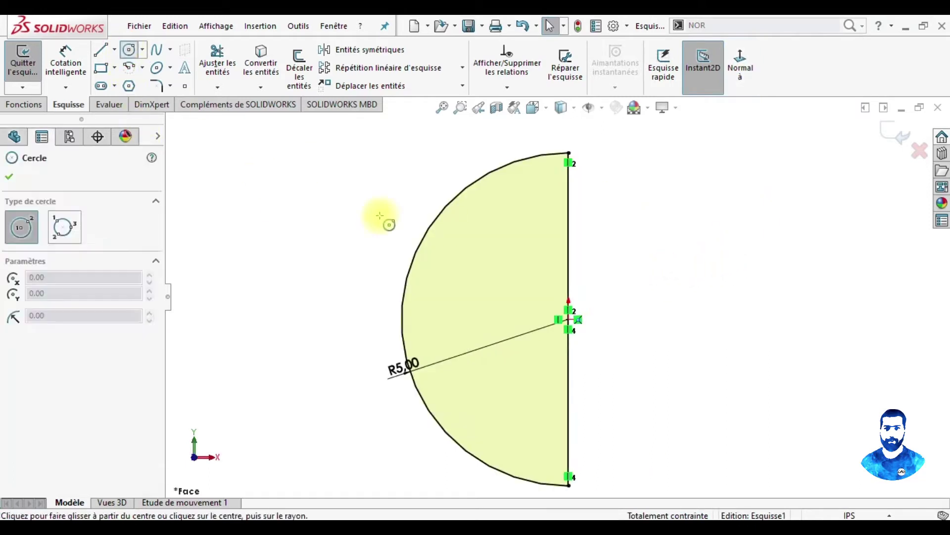
Step: Draw a circle centred on the straight edge's midpoint and trim its right half
{"action": "left_click", "coordinate": [568, 319]}
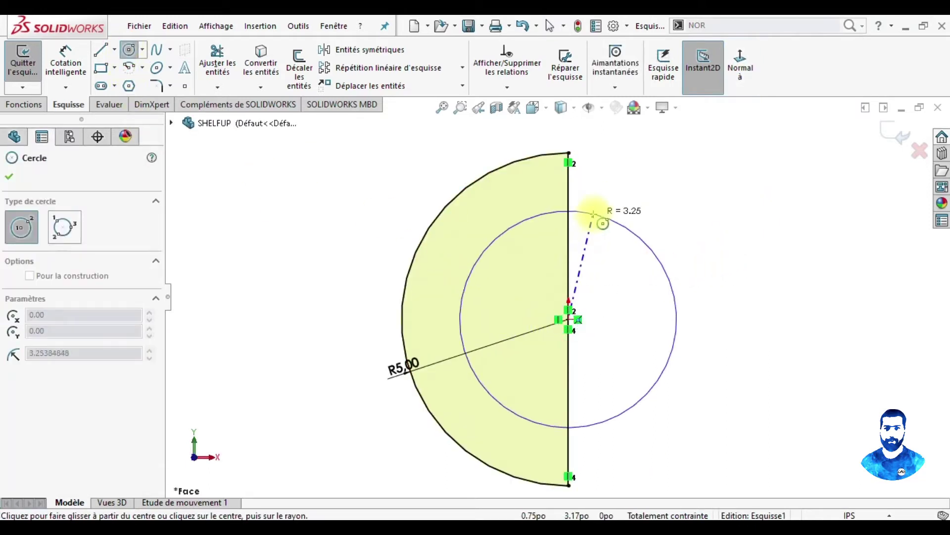
{"action": "left_click", "coordinate": [589, 218]}
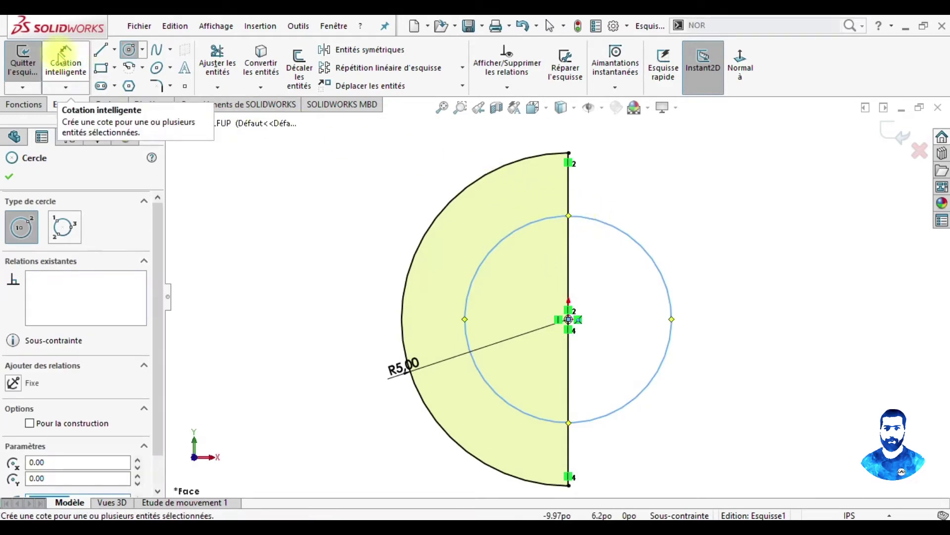
{"action": "left_click", "coordinate": [217, 62]}
{"action": "left_click_drag", "start_coordinate": [655, 213], "coordinate": [548, 277]}
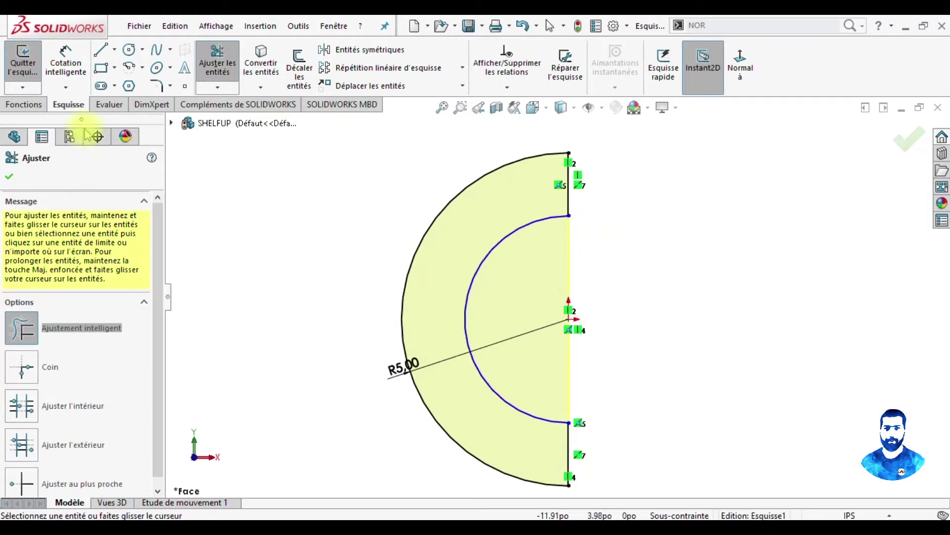
Step: Dimension the half-ring with outer radius 10 and inner radius 5
{"action": "left_click", "coordinate": [64, 61]}
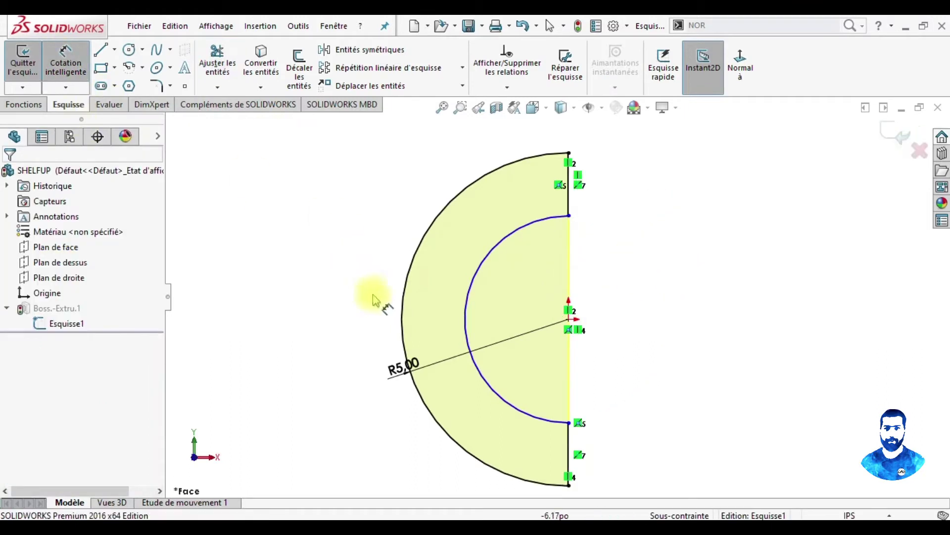
{"action": "left_click", "coordinate": [467, 330]}
{"action": "left_click", "coordinate": [433, 310]}
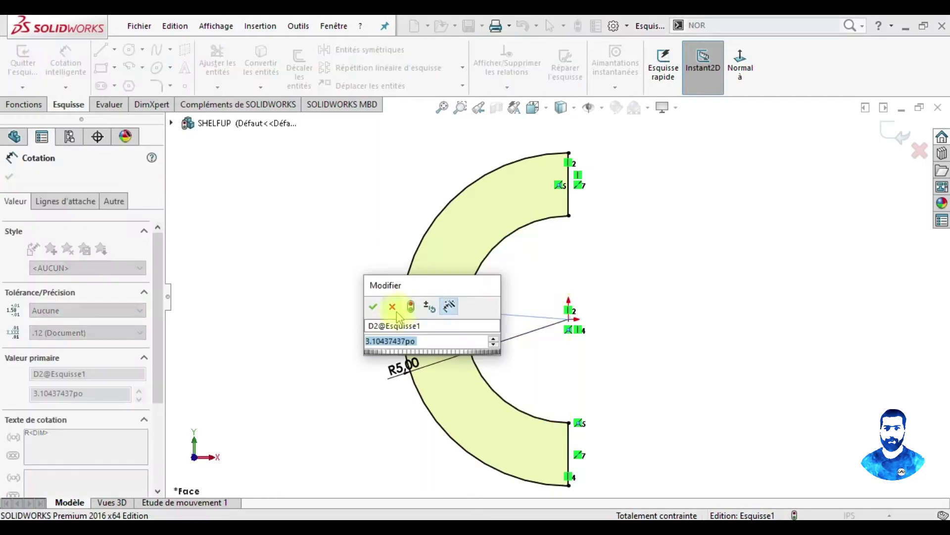
{"action": "left_click", "coordinate": [373, 306]}
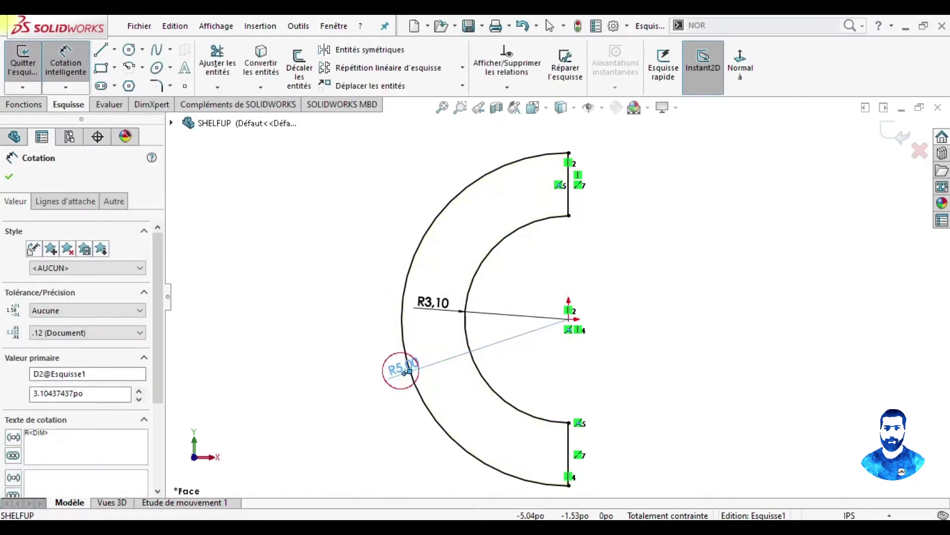
{"action": "double_click", "coordinate": [405, 371]}
{"action": "type", "text": "12"}
{"action": "key", "text": "BackSpace"}
{"action": "key", "text": "BackSpace"}
{"action": "type", "text": "0"}
{"action": "key", "text": "Return"}
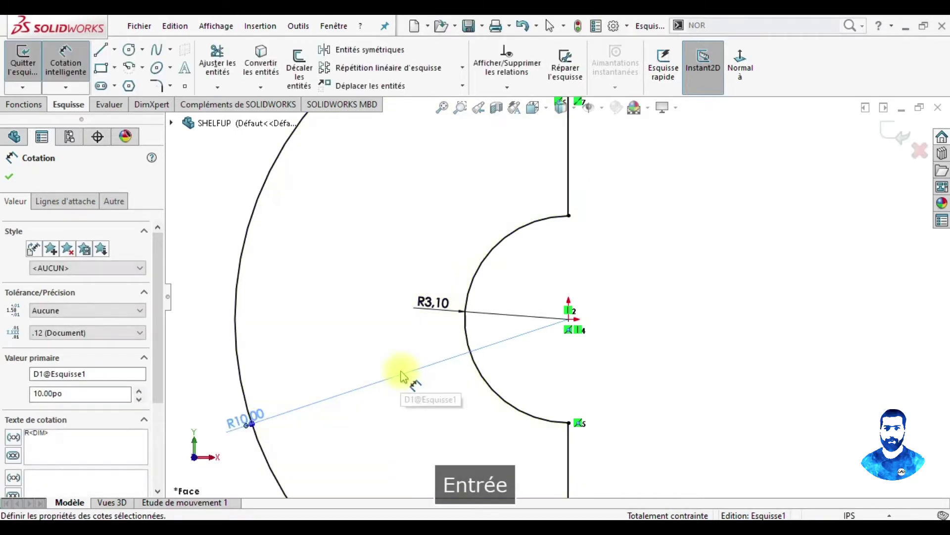
{"action": "double_click", "coordinate": [426, 302]}
{"action": "type", "text": "5"}
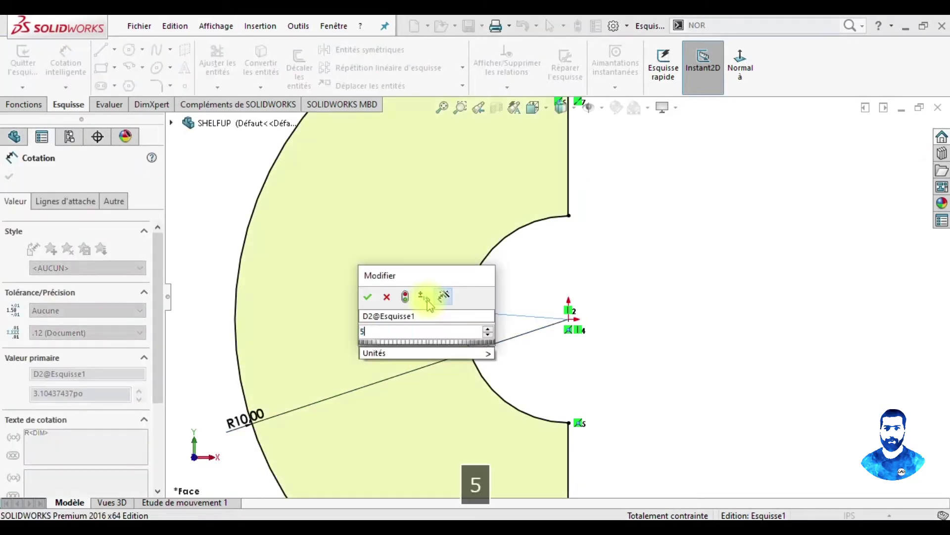
{"action": "key", "text": "Return"}
Step: Exit the sketch to rebuild the C-shaped extrusion
{"action": "scroll", "coordinate": [558, 296], "scroll_direction": "up", "scroll_amount": 4}
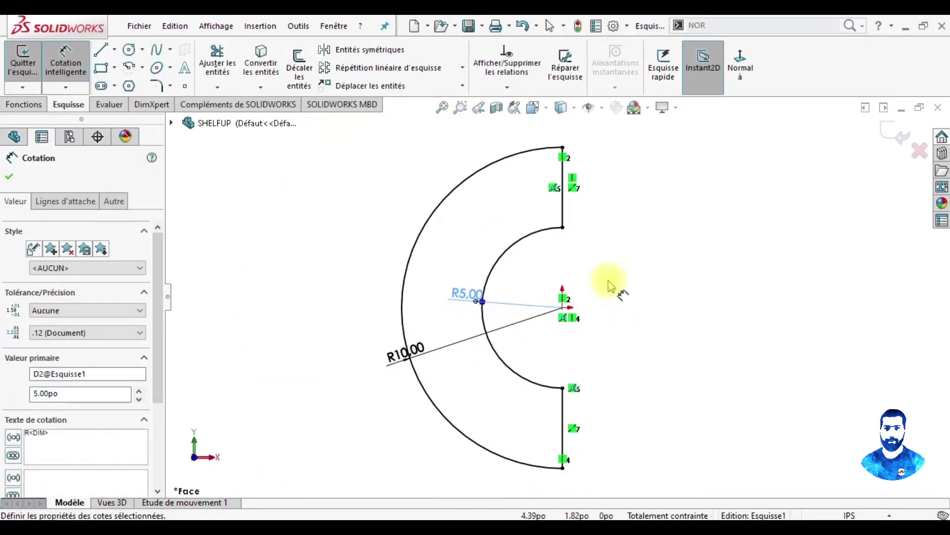
{"action": "left_click", "coordinate": [15, 105]}
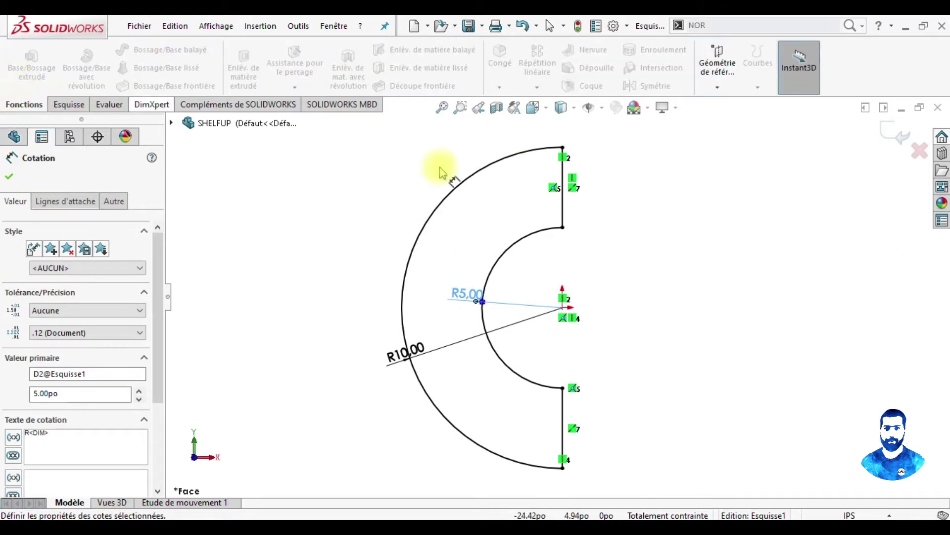
{"action": "left_click", "coordinate": [898, 134]}
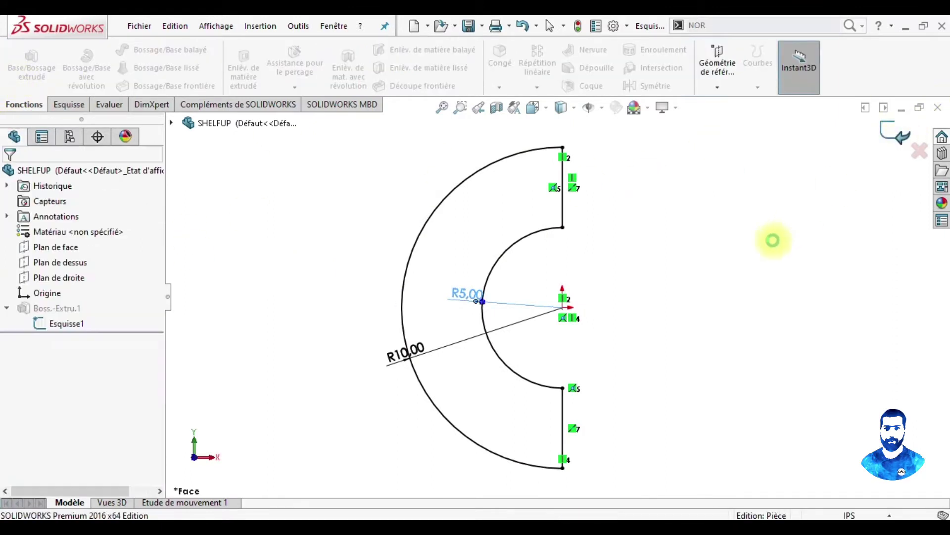
{"action": "middle_click_drag", "start_coordinate": [667, 314], "coordinate": [634, 243]}
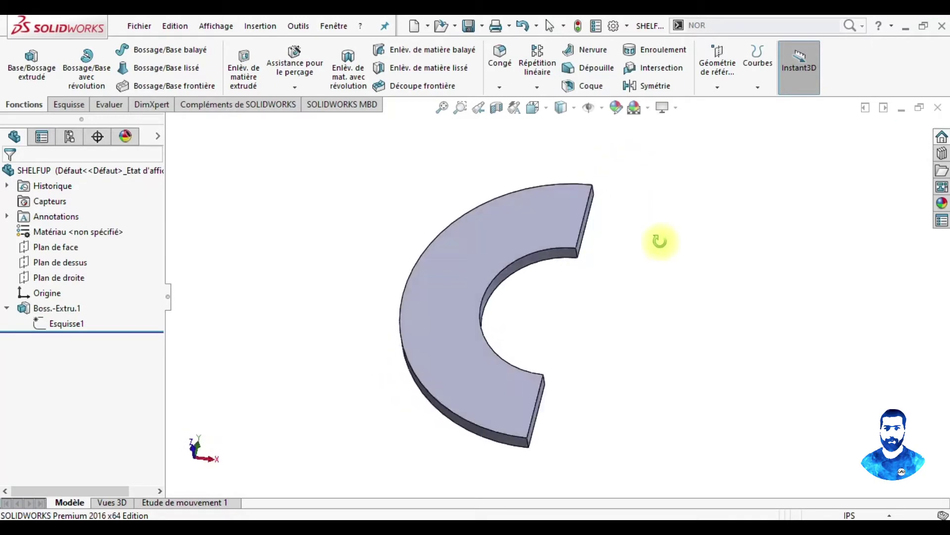
{"action": "left_click", "coordinate": [482, 26]}
Step: Save the C-shaped part as a copy named SHELF1.SLDPRT
{"action": "left_click", "coordinate": [500, 58]}
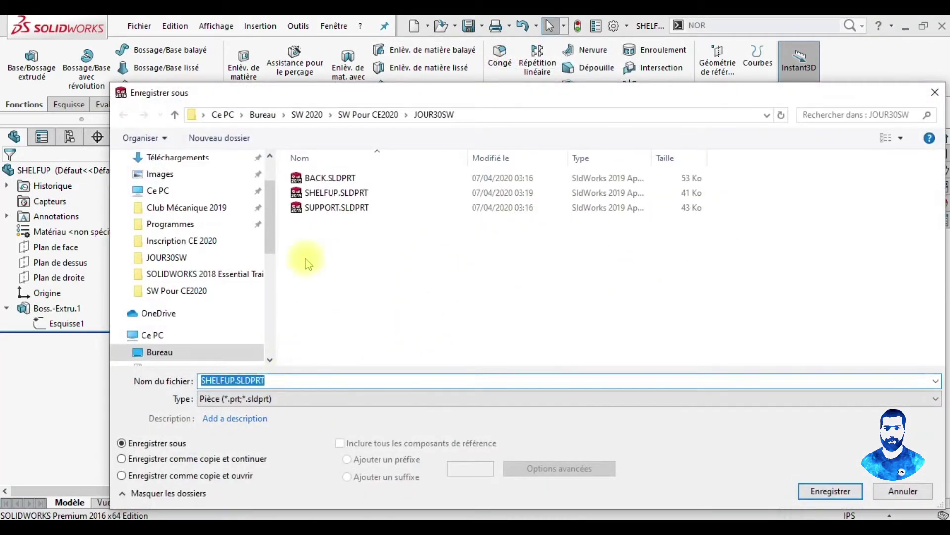
{"action": "left_click", "coordinate": [235, 380]}
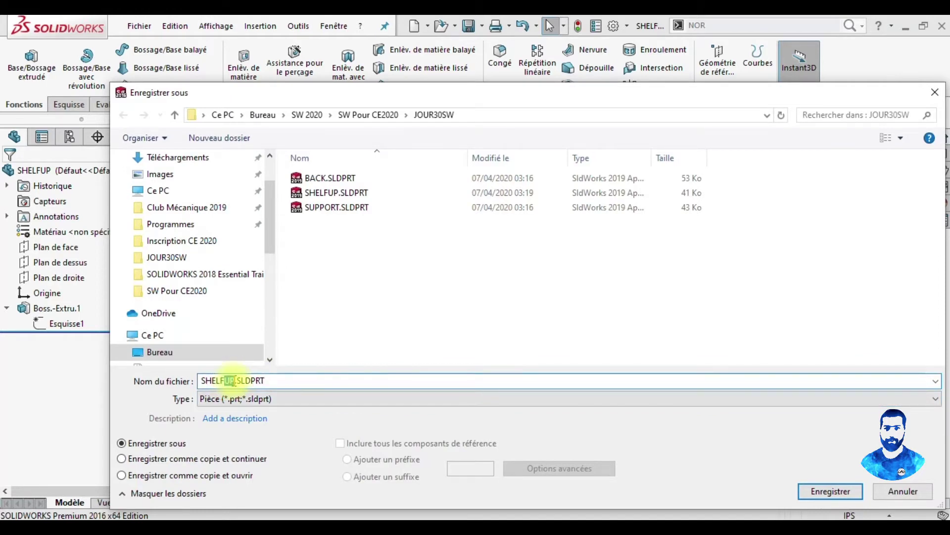
{"action": "type", "text": "1"}
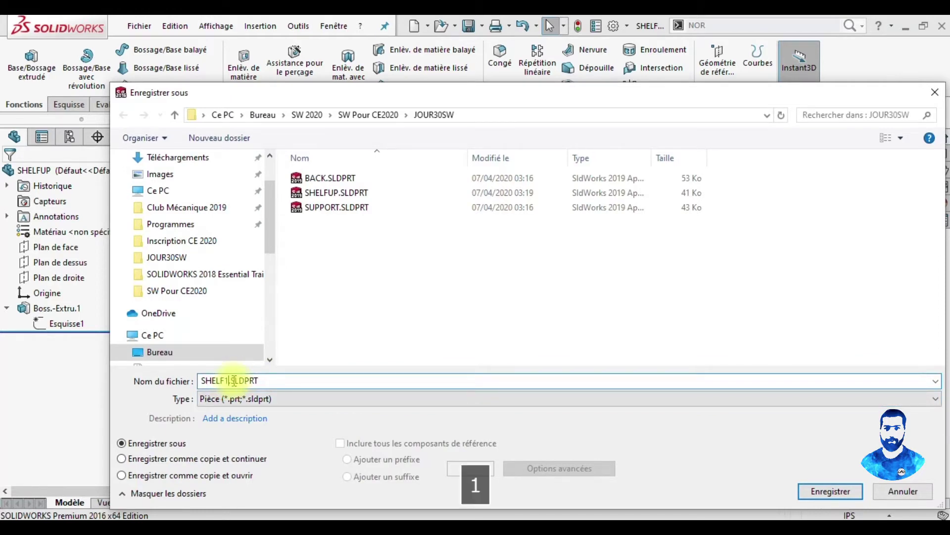
{"action": "left_click", "coordinate": [824, 491]}
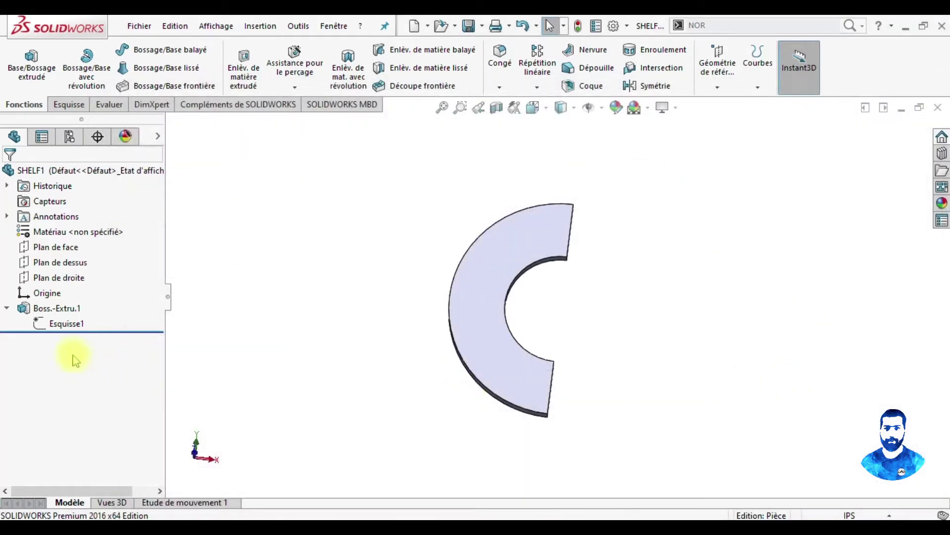
Step: Save the part as SHELF2.SLDPRT
{"action": "left_click", "coordinate": [483, 28]}
{"action": "left_click", "coordinate": [482, 63]}
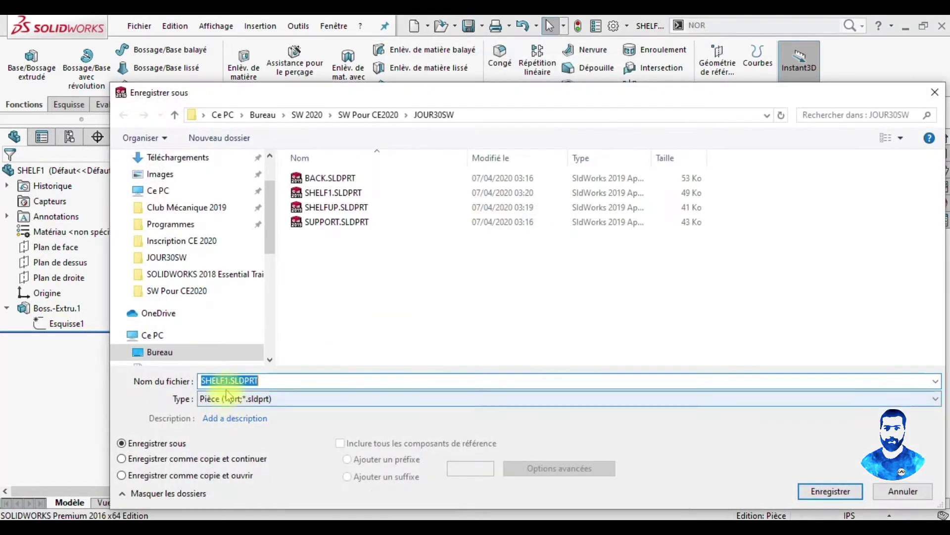
{"action": "left_click", "coordinate": [229, 380]}
{"action": "type", "text": "2"}
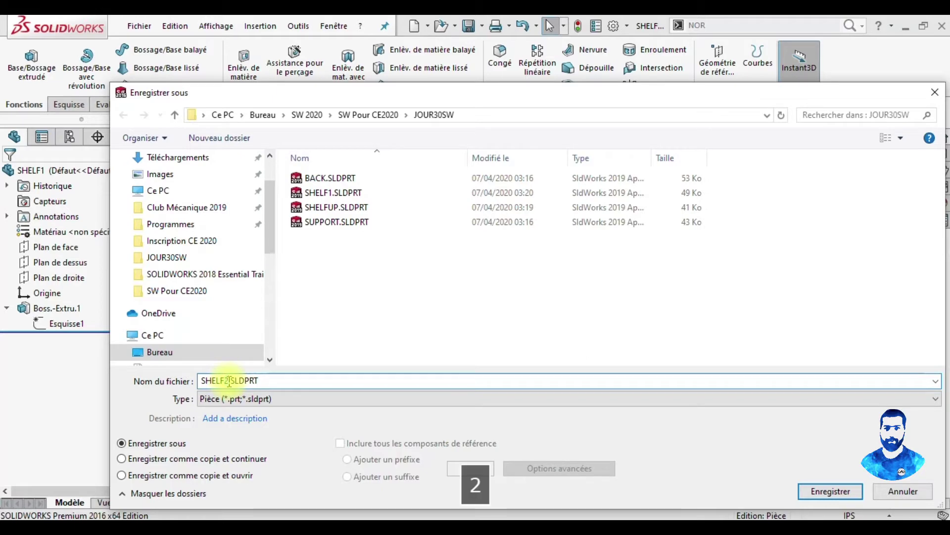
{"action": "left_click", "coordinate": [830, 491]}
Step: Edit the sketch radii to 15 outer and 10 inner, then rebuild
{"action": "left_click", "coordinate": [63, 326]}
{"action": "left_click", "coordinate": [75, 290]}
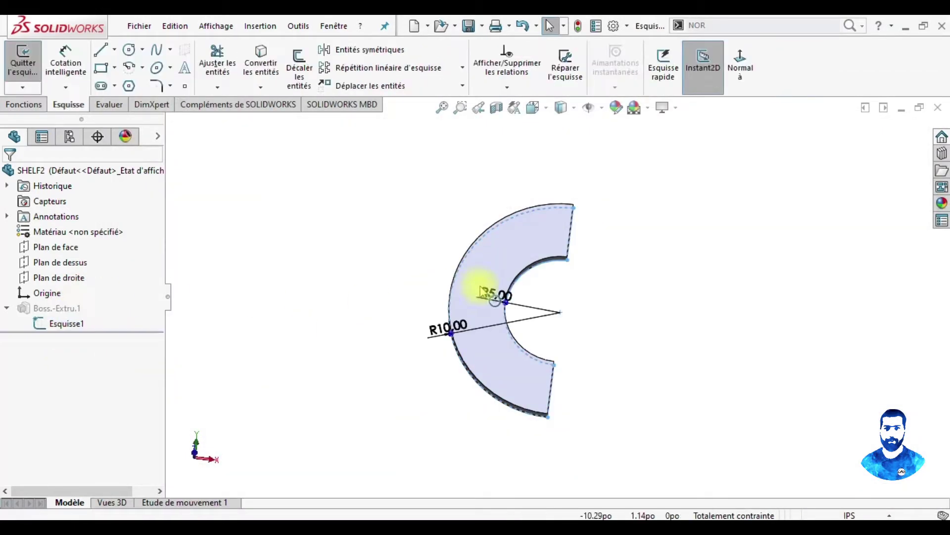
{"action": "double_click", "coordinate": [492, 294]}
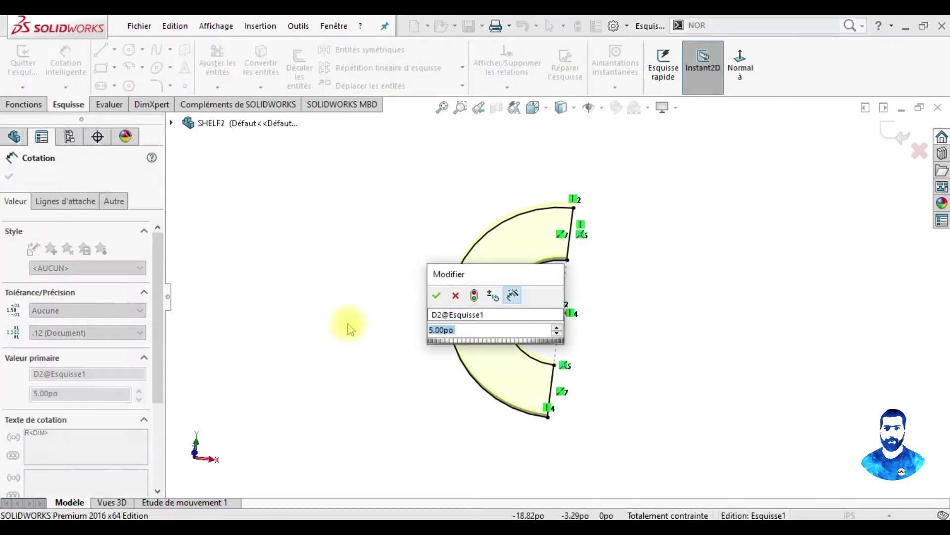
{"action": "left_click", "coordinate": [436, 295]}
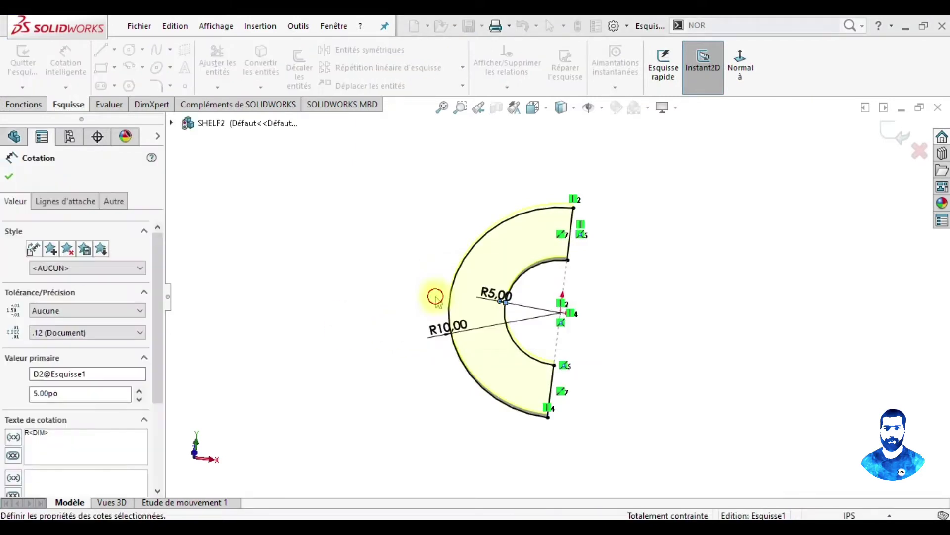
{"action": "double_click", "coordinate": [445, 327]}
{"action": "type", "text": "15"}
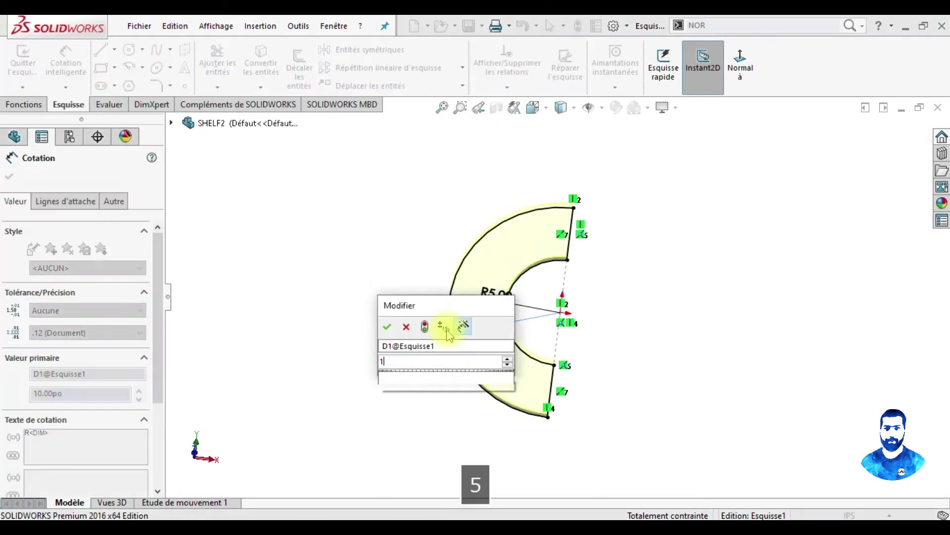
{"action": "key", "text": "Return"}
{"action": "left_click", "coordinate": [487, 295]}
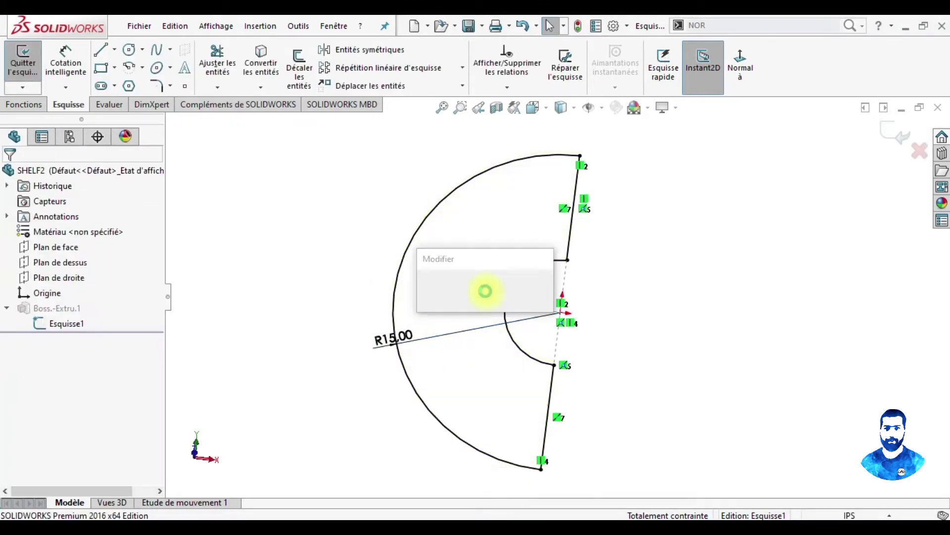
{"action": "type", "text": "5.00po"}
{"action": "key", "text": "Return"}
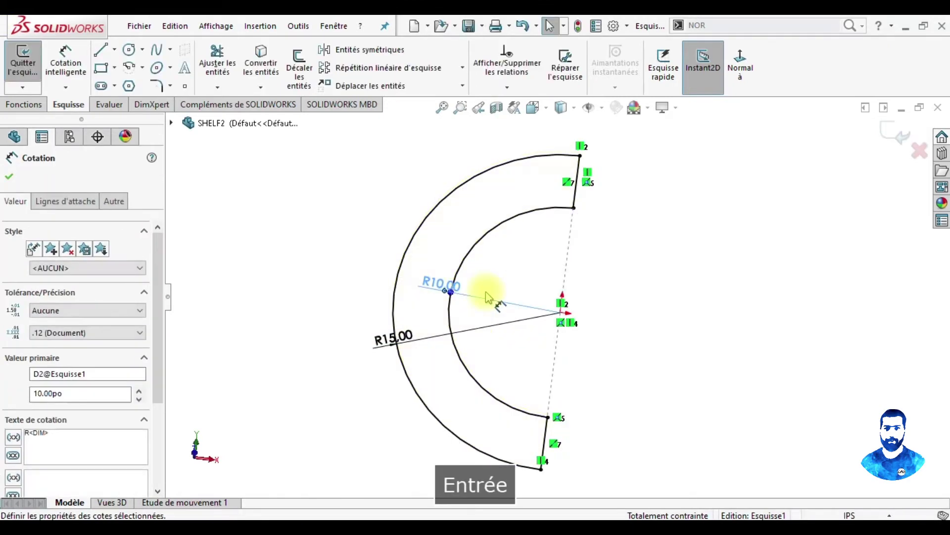
{"action": "key", "text": "Escape"}
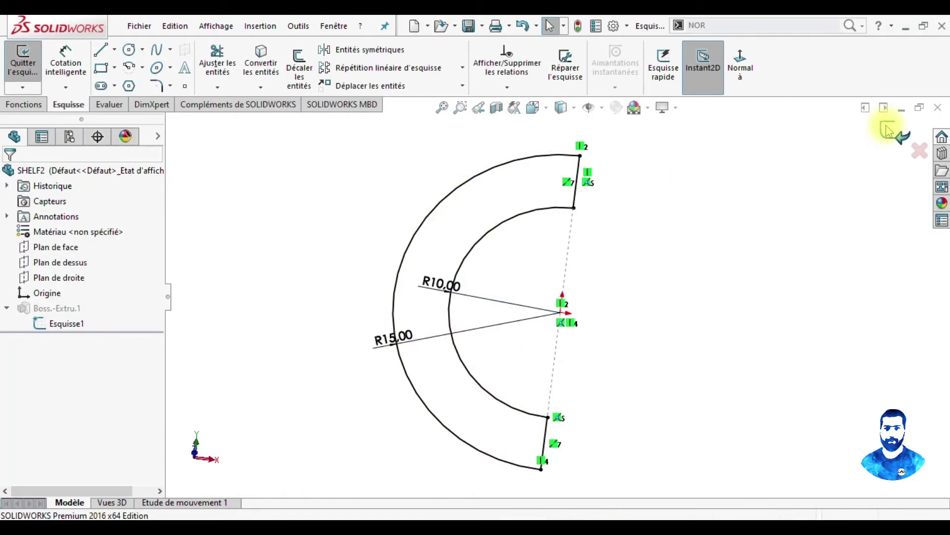
{"action": "left_click", "coordinate": [887, 131]}
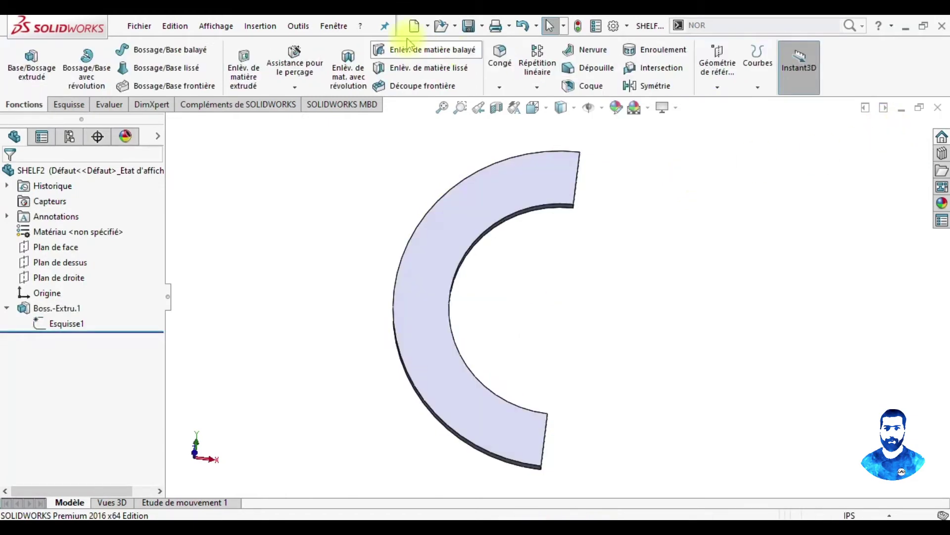
Step: Save the rebuilt C-shaped part as SHELFDOWN.SLDPRT
{"action": "left_click", "coordinate": [481, 26]}
{"action": "left_click", "coordinate": [509, 59]}
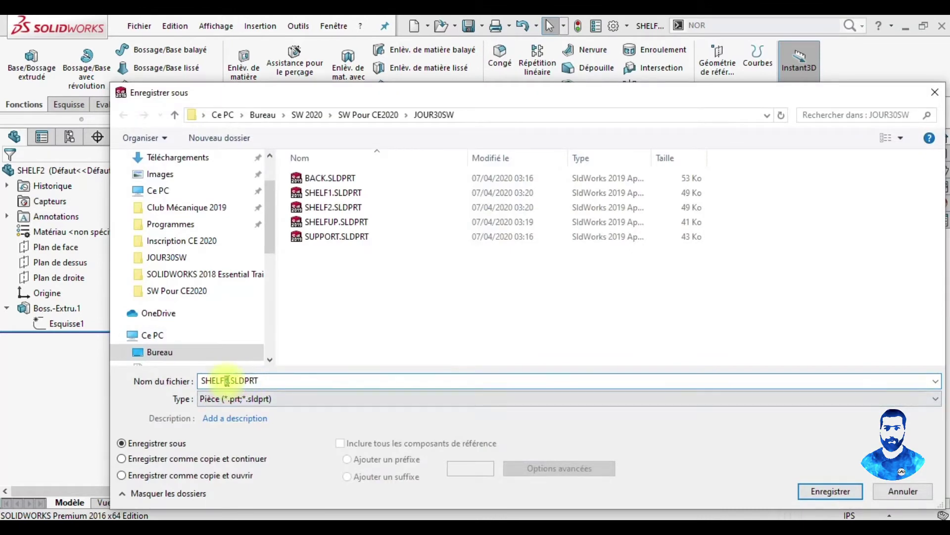
{"action": "type", "text": "D"}
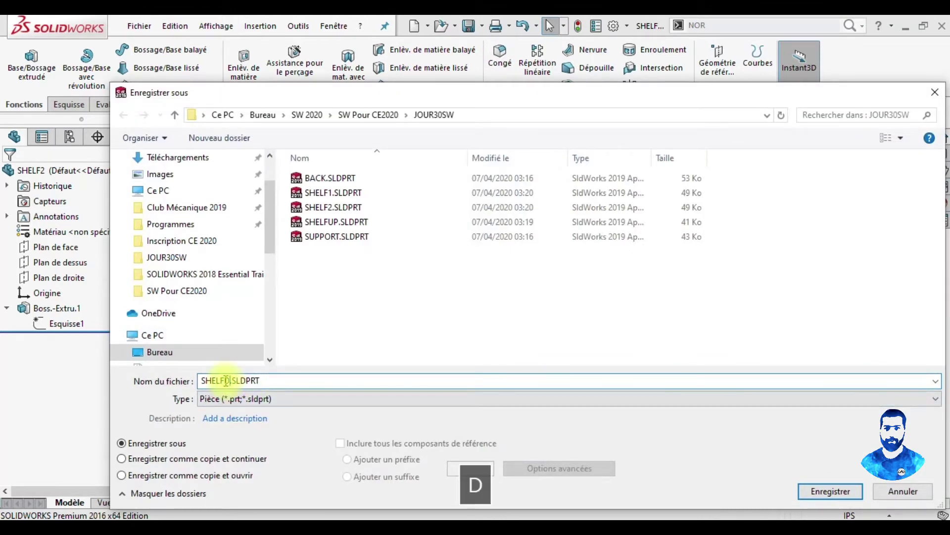
{"action": "type", "text": "E"}
{"action": "key", "text": "BackSpace"}
{"action": "type", "text": "OWN"}
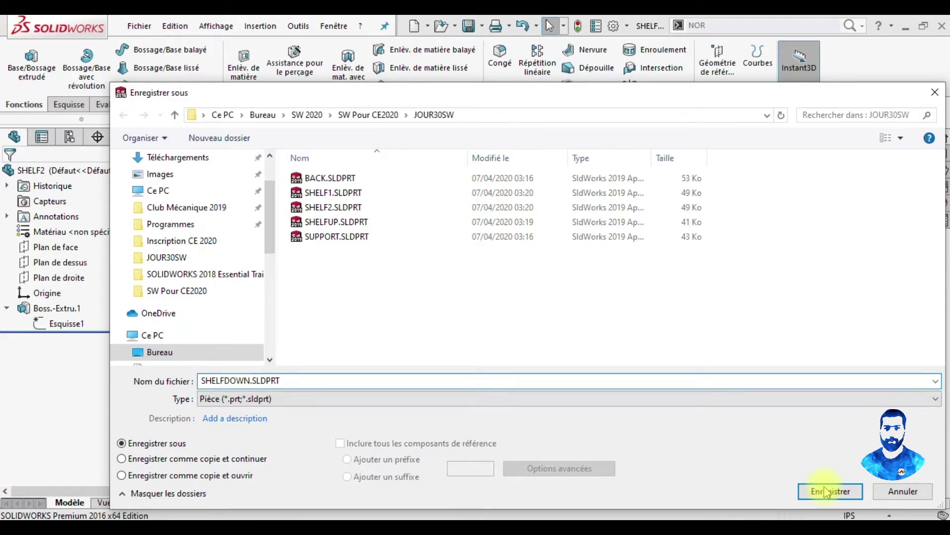
{"action": "left_click", "coordinate": [832, 491]}
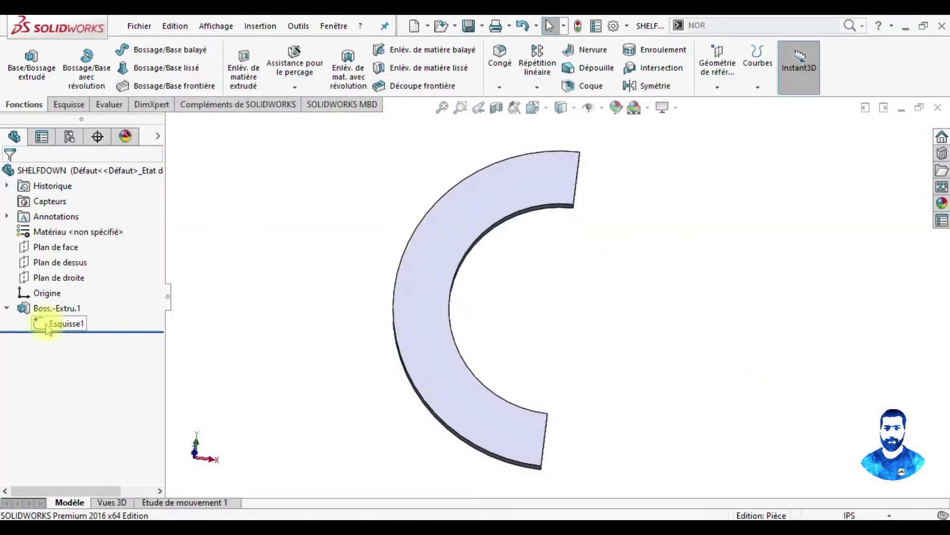
Step: Change Esquisse1's radii to 20 outer and 15 inner, then rebuild
{"action": "left_click", "coordinate": [64, 324]}
{"action": "left_click", "coordinate": [66, 282]}
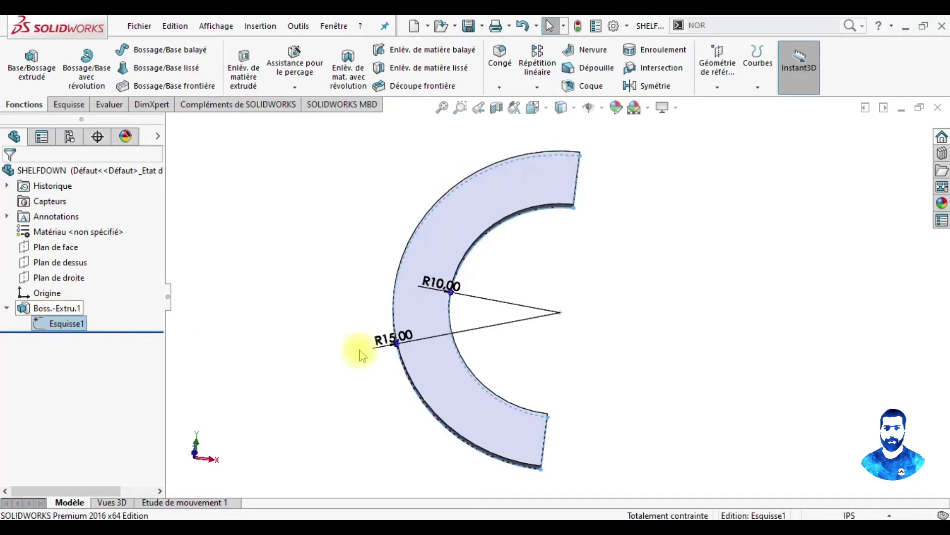
{"action": "left_click", "coordinate": [377, 334]}
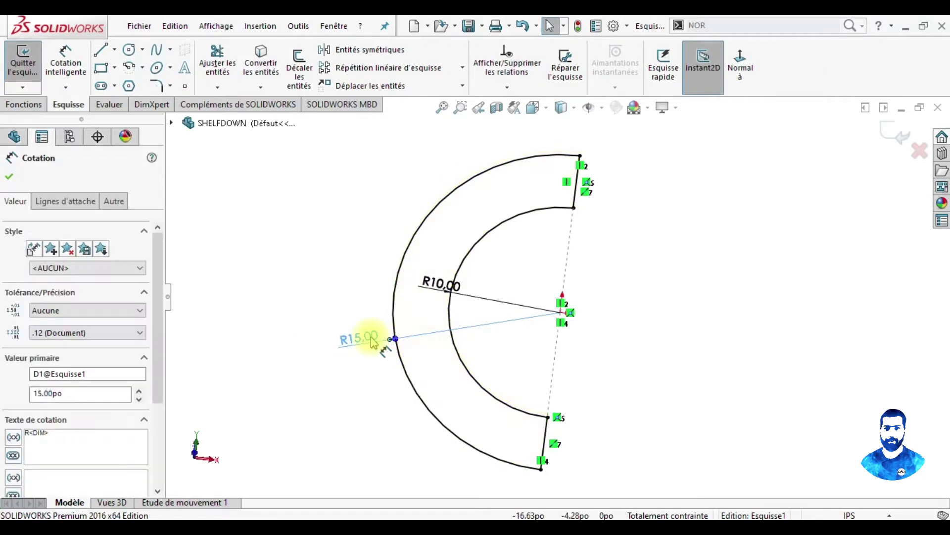
{"action": "double_click", "coordinate": [370, 336]}
{"action": "type", "text": "20"}
{"action": "key", "text": "Return"}
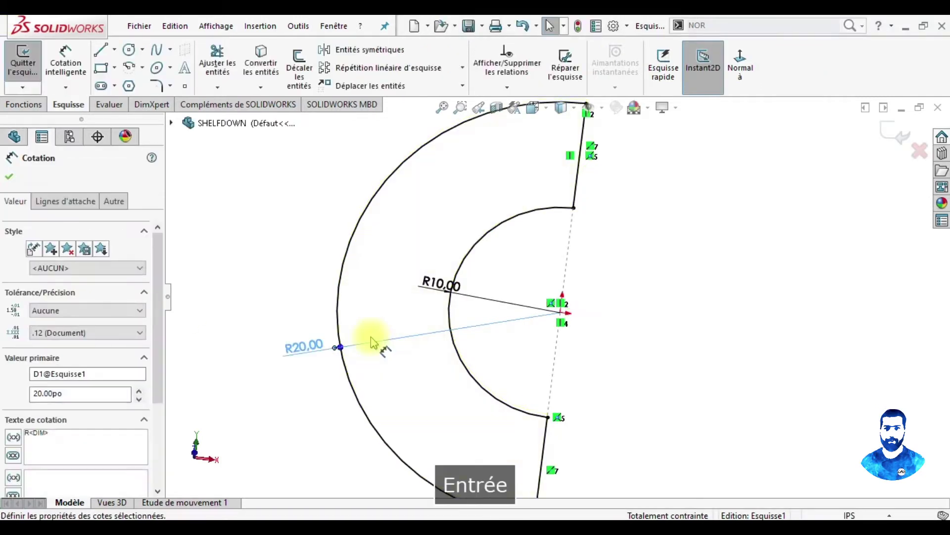
{"action": "double_click", "coordinate": [441, 286]}
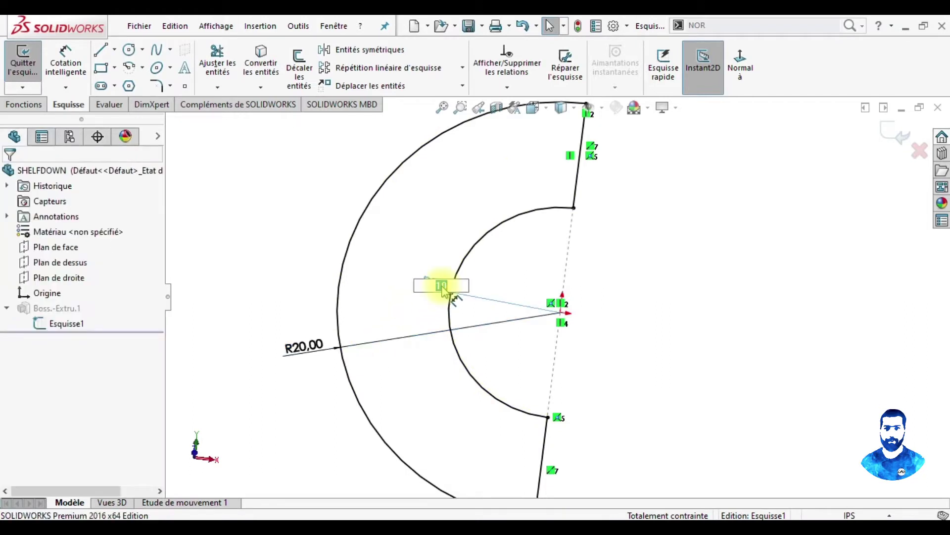
{"action": "type", "text": "15"}
{"action": "key", "text": "Return"}
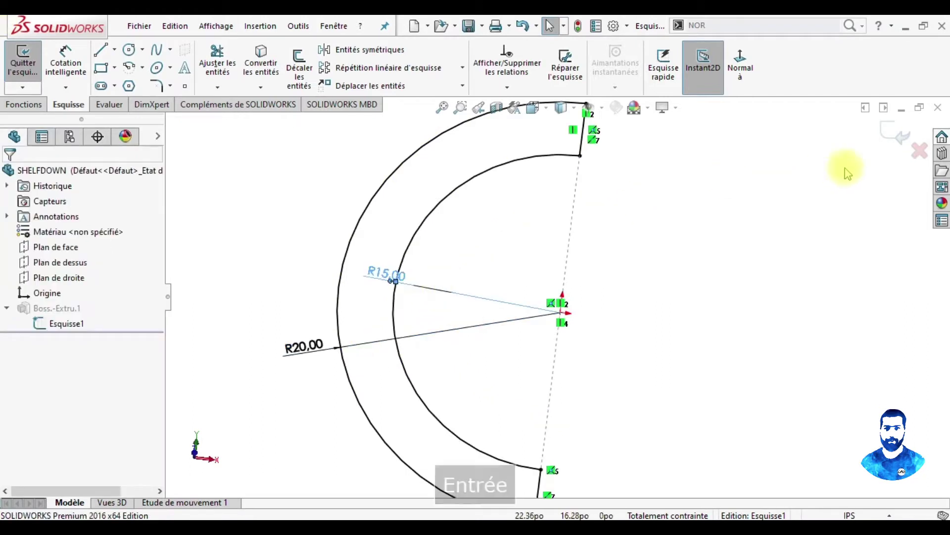
{"action": "left_click", "coordinate": [891, 131]}
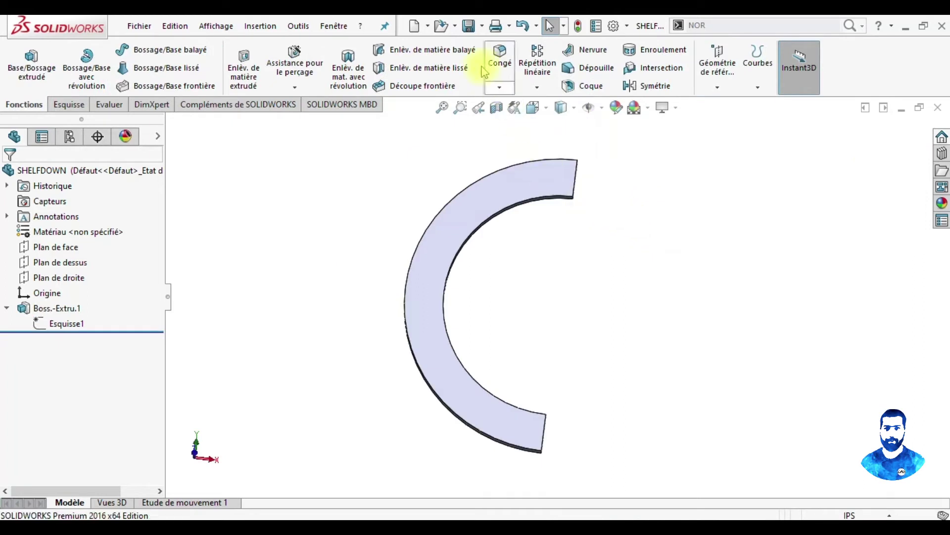
Step: Save the updated SHELFDOWN part
{"action": "left_click", "coordinate": [468, 28]}
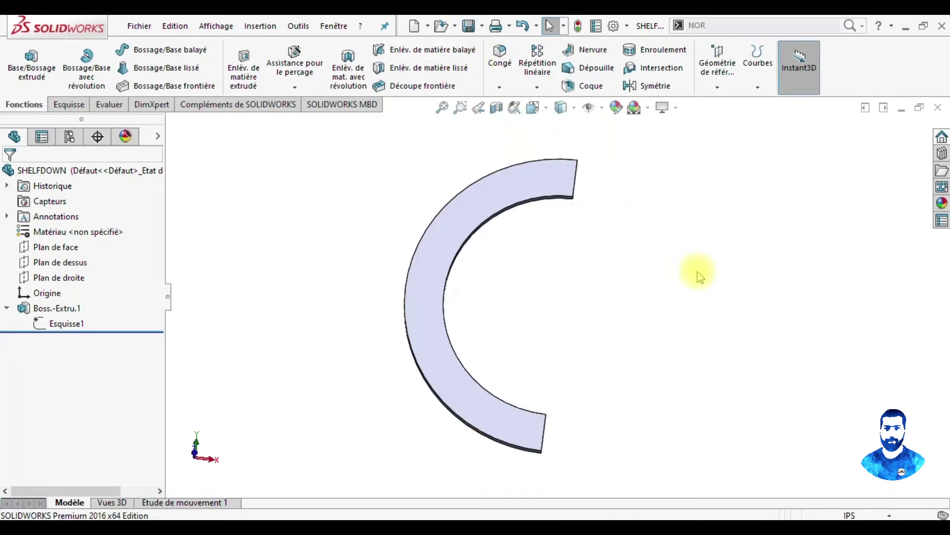
{"action": "scroll", "coordinate": [433, 242], "scroll_direction": "up", "scroll_amount": 3}
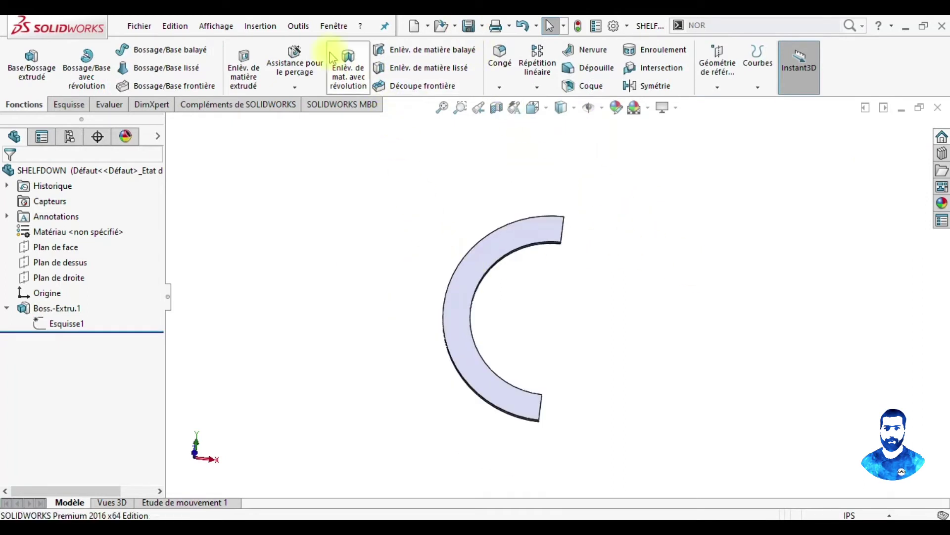
{"action": "left_click", "coordinate": [333, 23]}
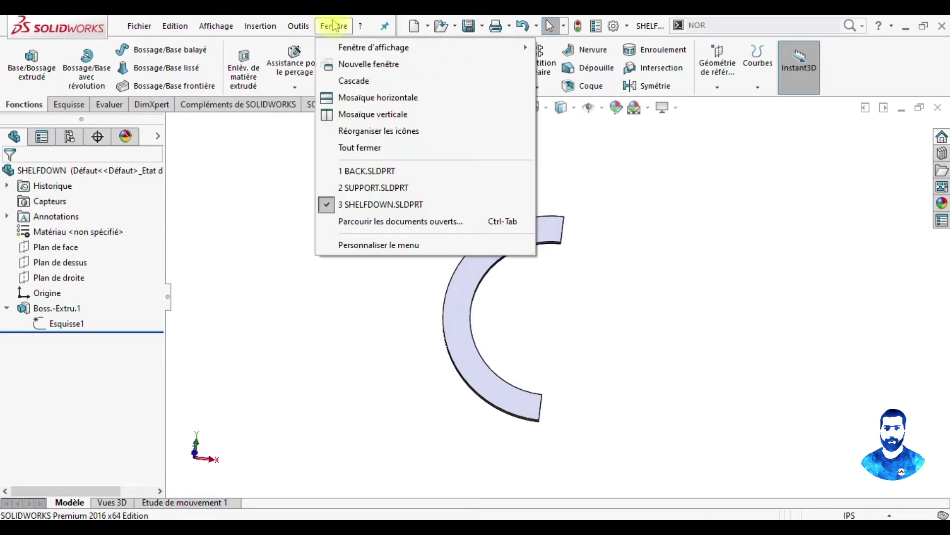
Step: Cascade and horizontally tile the part windows, then restore the SHELFDOWN window
{"action": "left_click", "coordinate": [347, 81]}
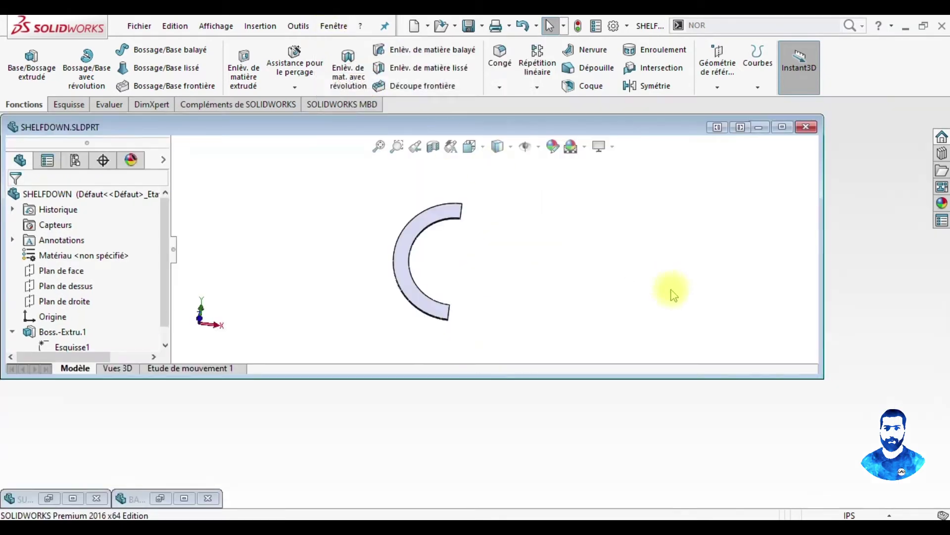
{"action": "left_click", "coordinate": [782, 127]}
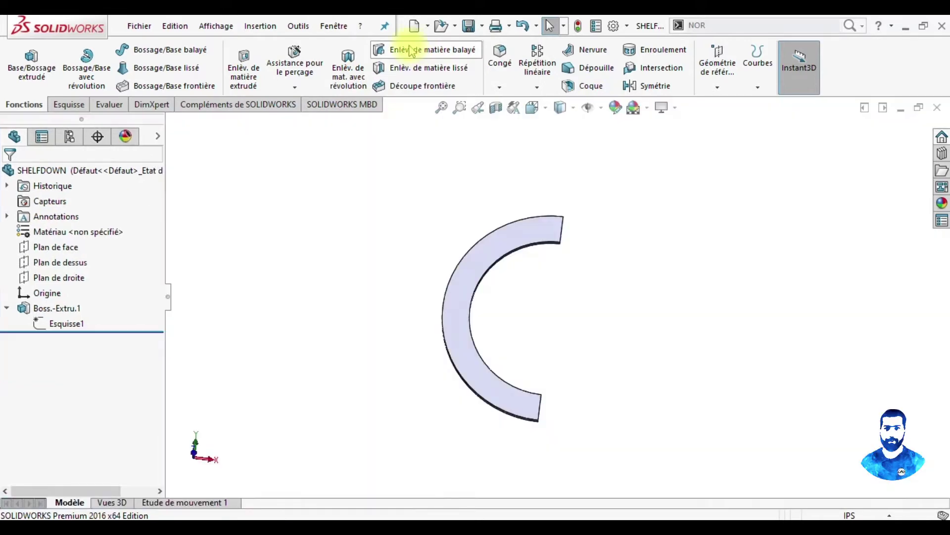
{"action": "left_click", "coordinate": [332, 25]}
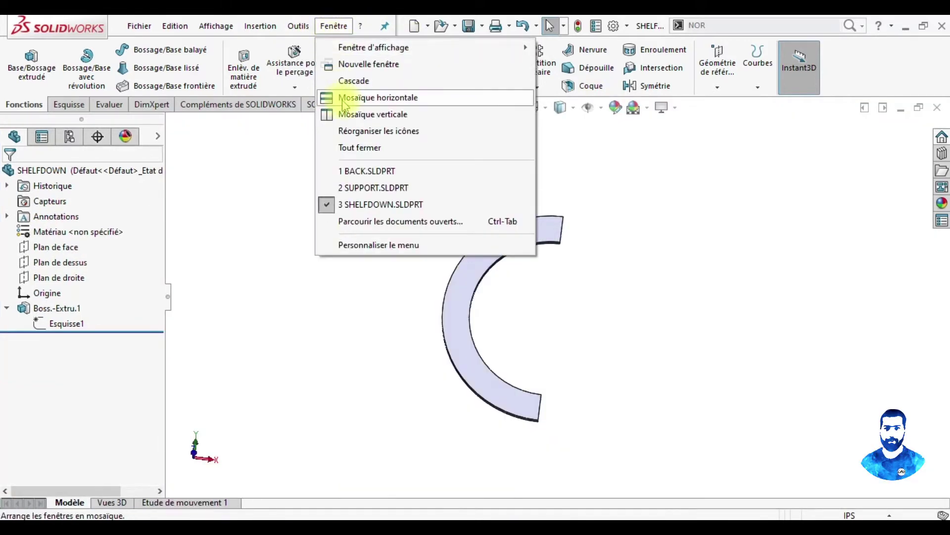
{"action": "left_click", "coordinate": [343, 98]}
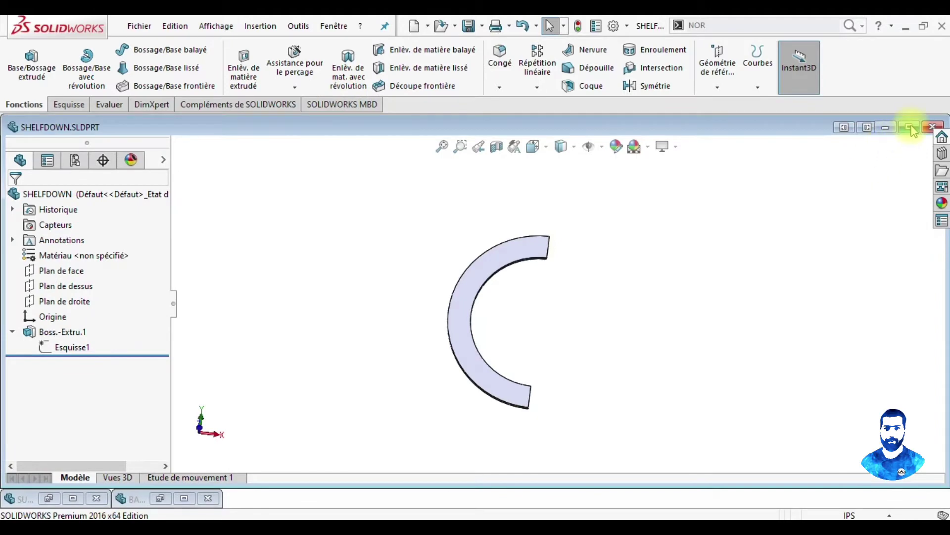
{"action": "left_click", "coordinate": [913, 129]}
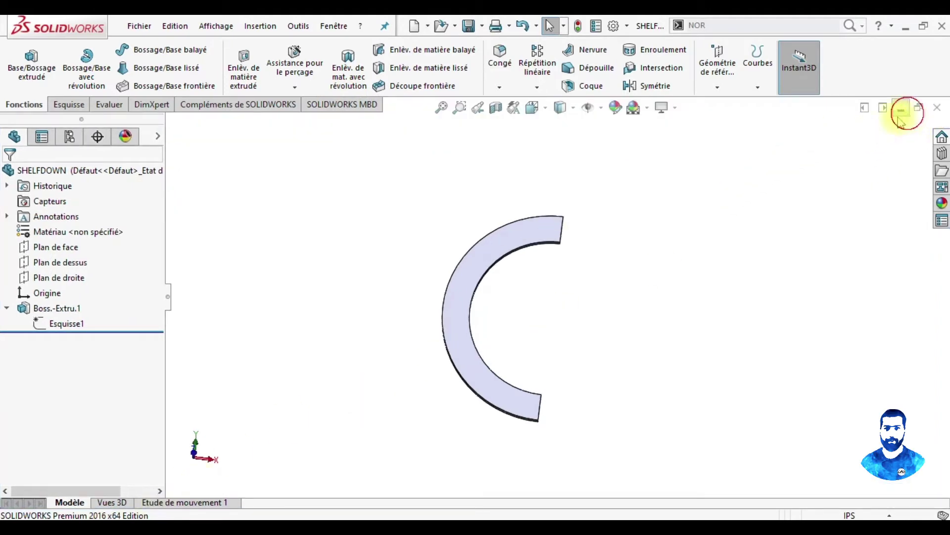
{"action": "left_click", "coordinate": [902, 110]}
{"action": "left_click", "coordinate": [292, 498]}
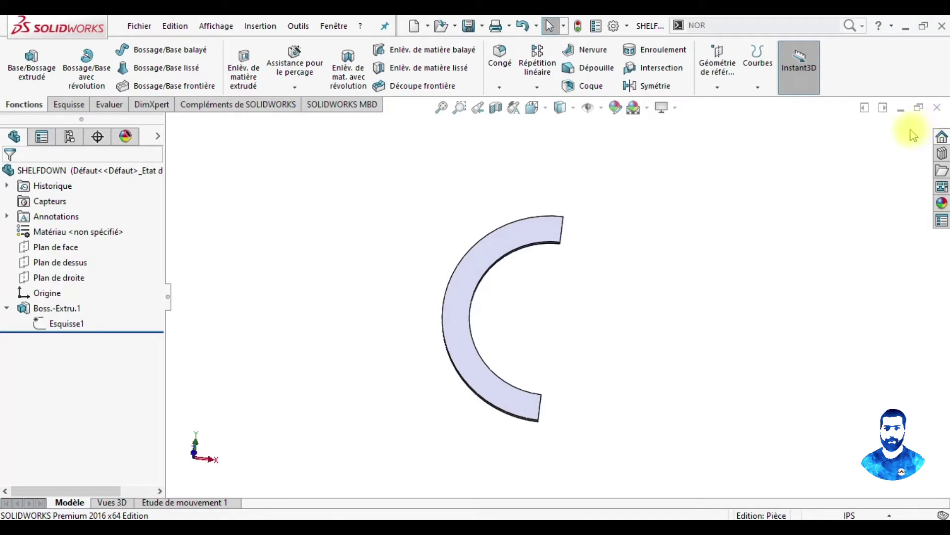
Step: Tile the part windows vertically, then stack them, bringing BACK and SUPPORT to full size
{"action": "left_click", "coordinate": [350, 25]}
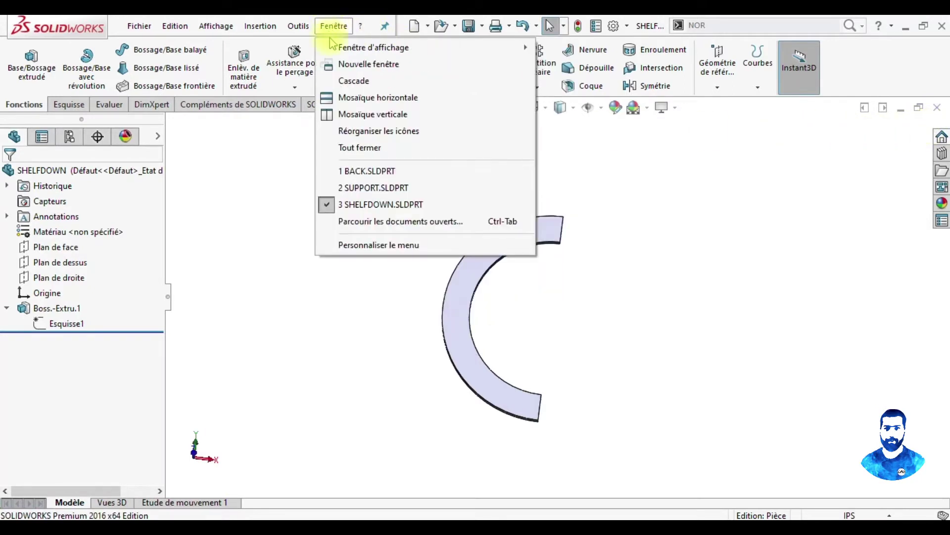
{"action": "left_click", "coordinate": [354, 115]}
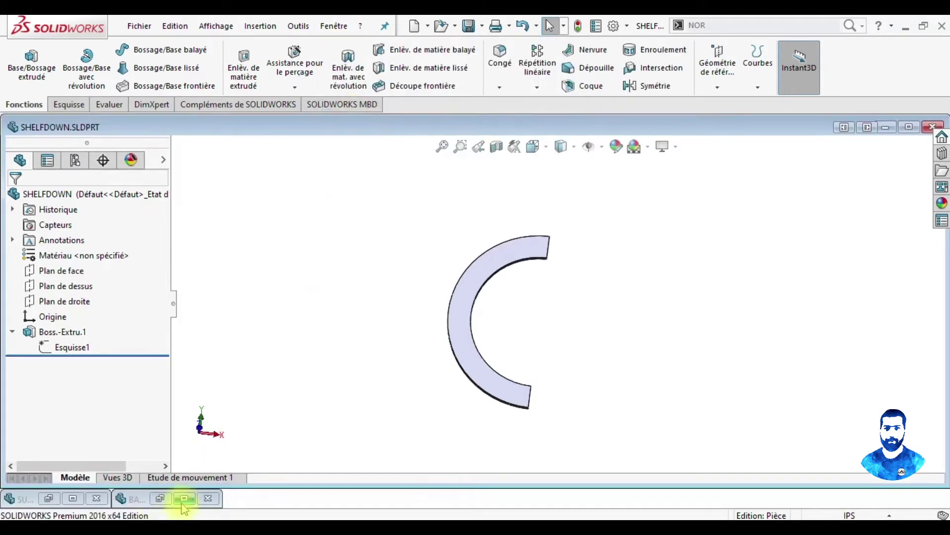
{"action": "left_click", "coordinate": [184, 498]}
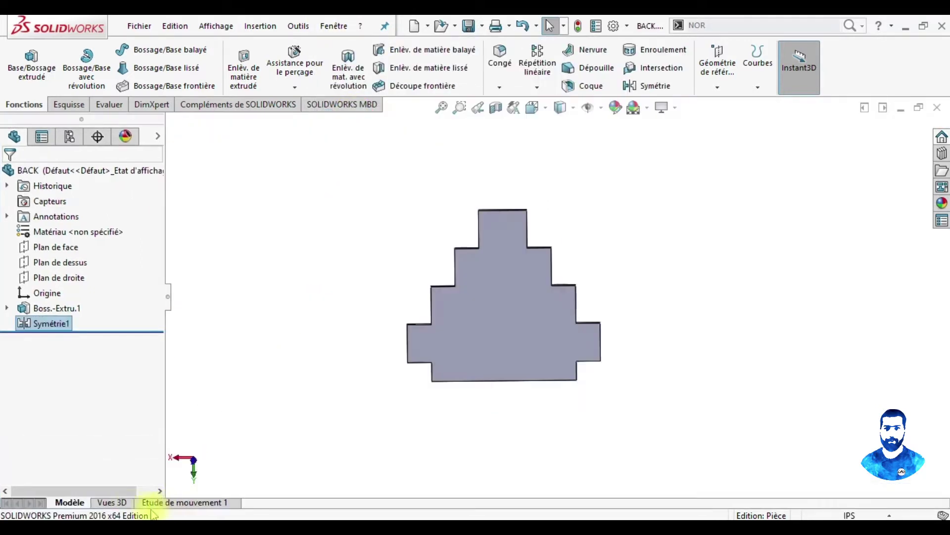
{"action": "left_click", "coordinate": [333, 26]}
{"action": "left_click", "coordinate": [356, 97]}
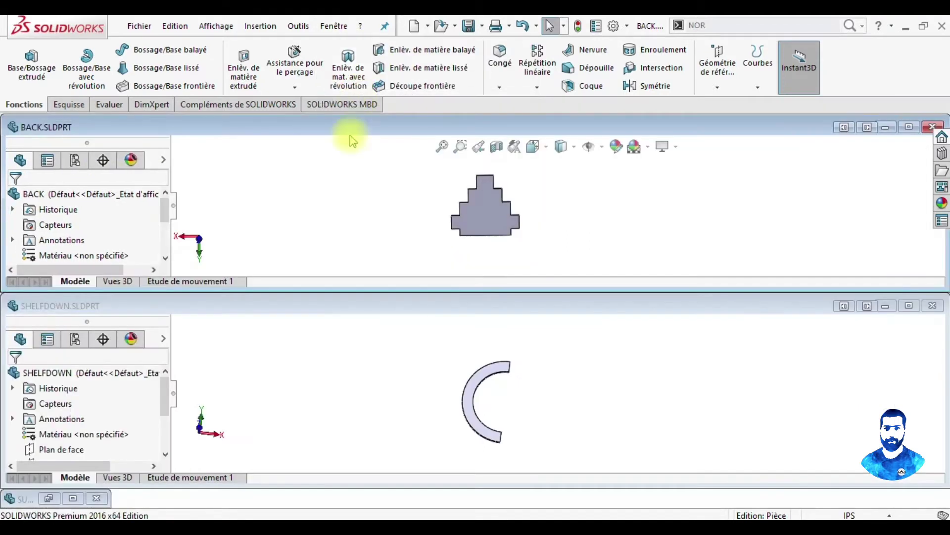
{"action": "left_click", "coordinate": [73, 498]}
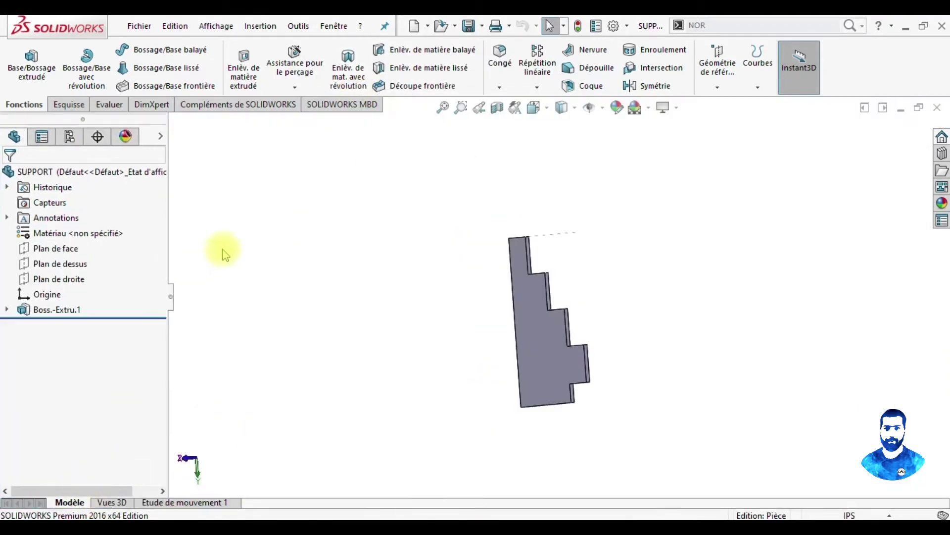
Step: Tile SUPPORT, BACK and SHELFDOWN side by side, then stack them one above another
{"action": "left_click", "coordinate": [333, 26]}
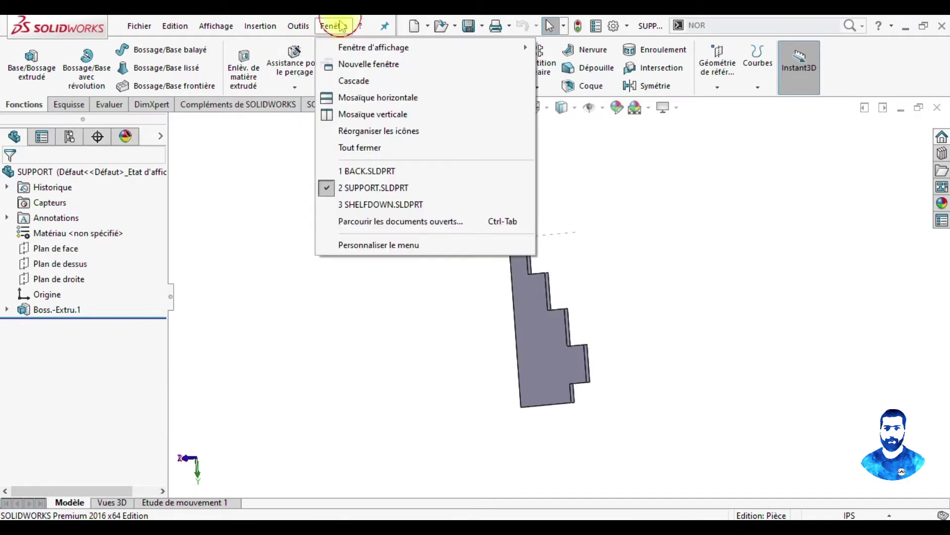
{"action": "left_click", "coordinate": [369, 113]}
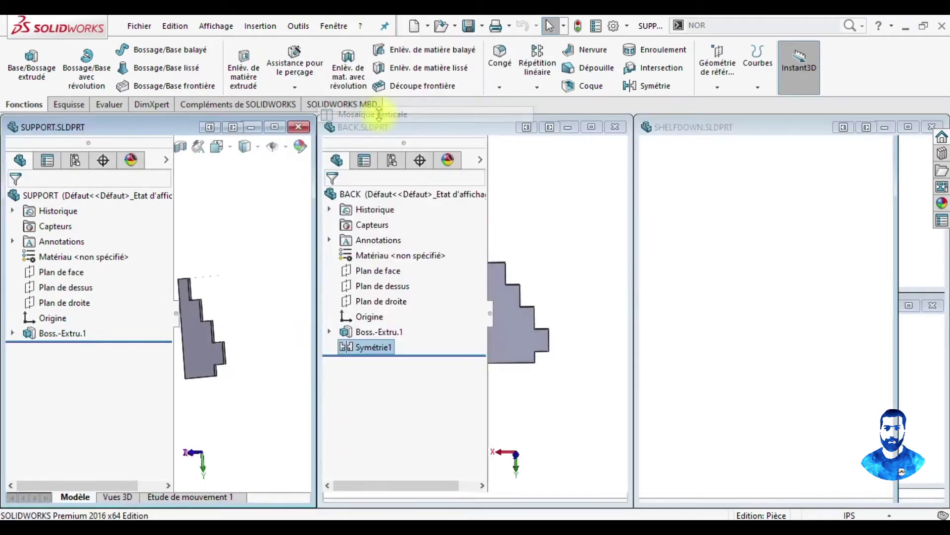
{"action": "left_click", "coordinate": [347, 26]}
{"action": "left_click", "coordinate": [359, 96]}
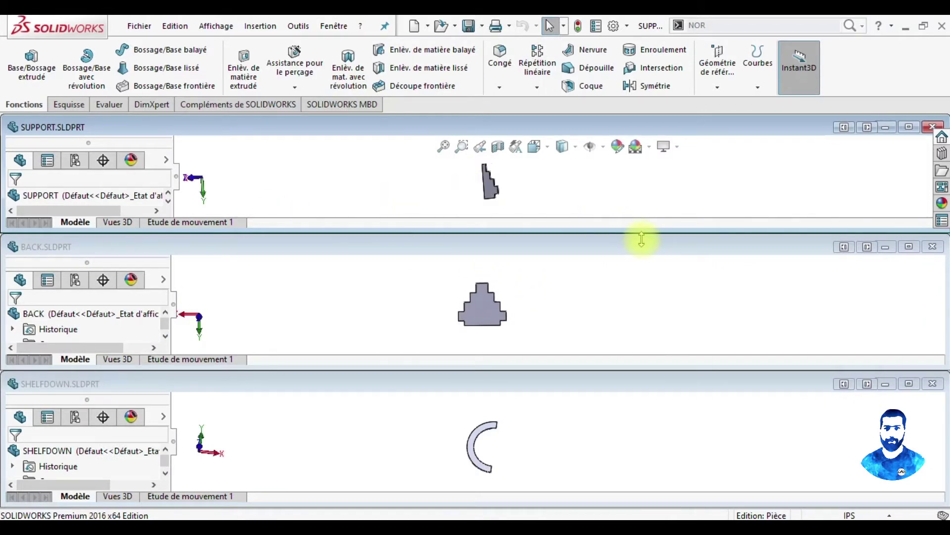
{"action": "left_click", "coordinate": [139, 25]}
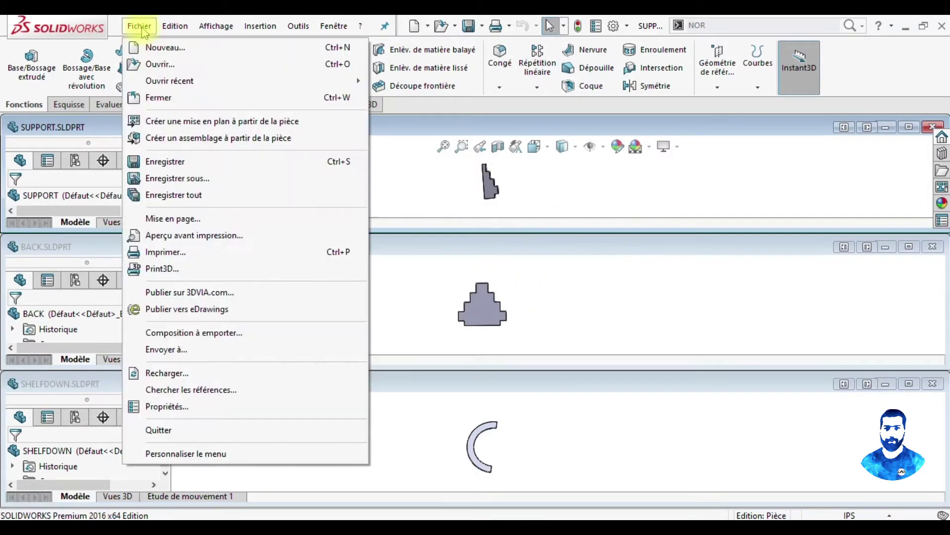
Step: Create a new Assemblage document, maximize Assemblage1 and close the start-assembly panel
{"action": "left_click", "coordinate": [159, 47]}
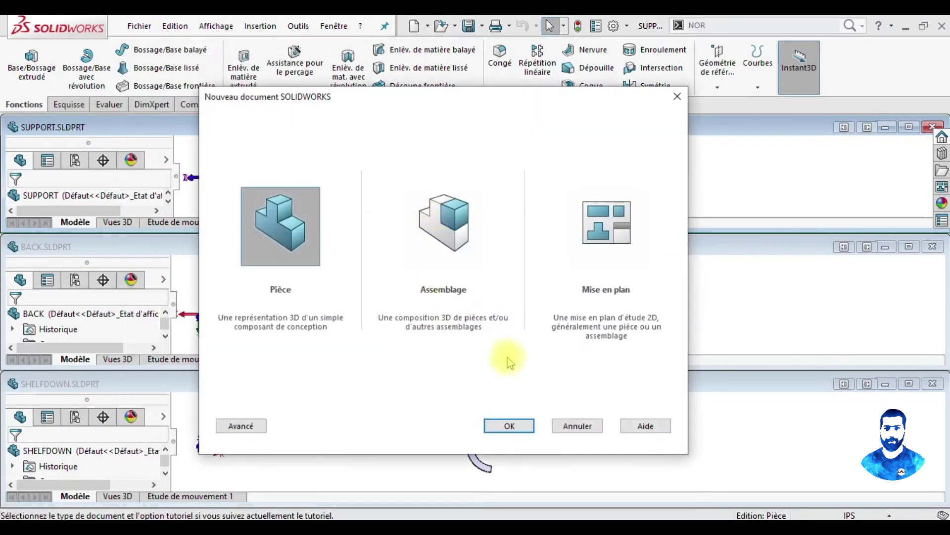
{"action": "left_click", "coordinate": [442, 243]}
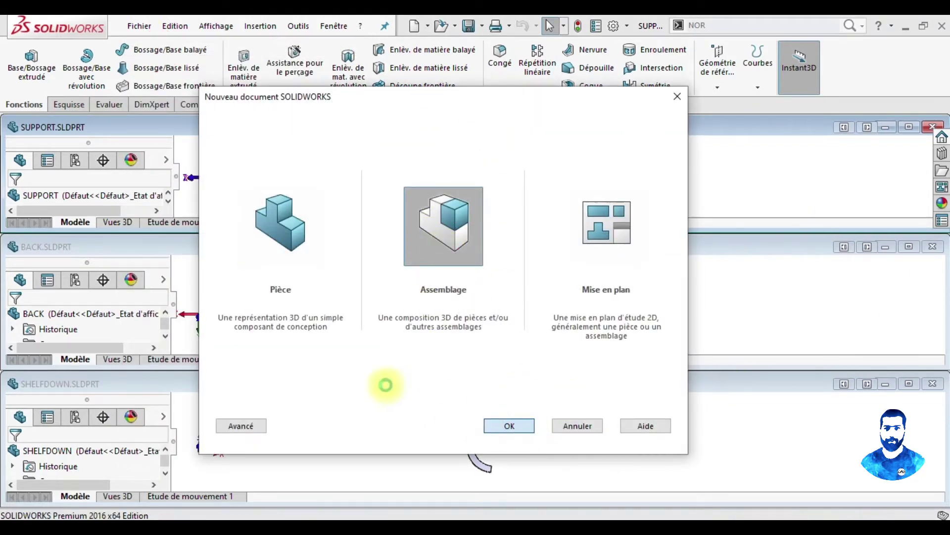
{"action": "double_click", "coordinate": [462, 335]}
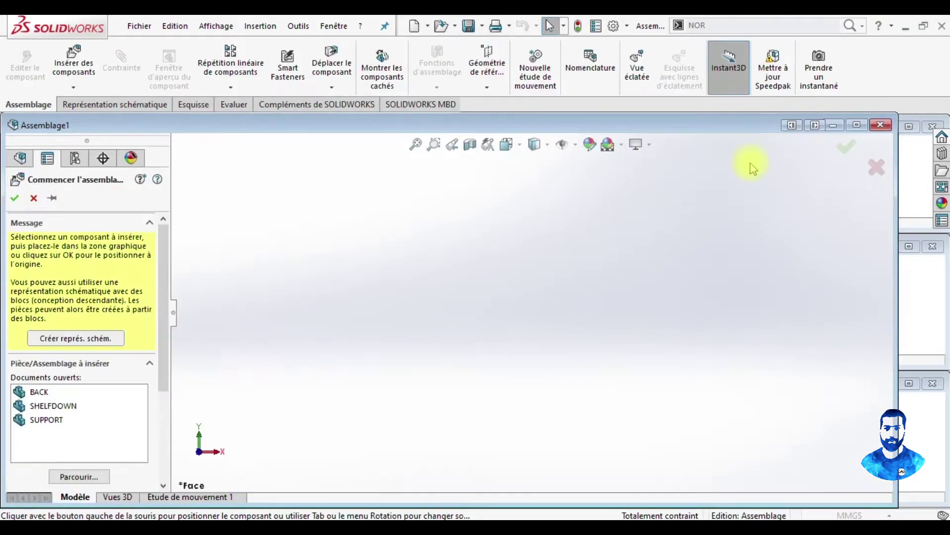
{"action": "left_click", "coordinate": [854, 127]}
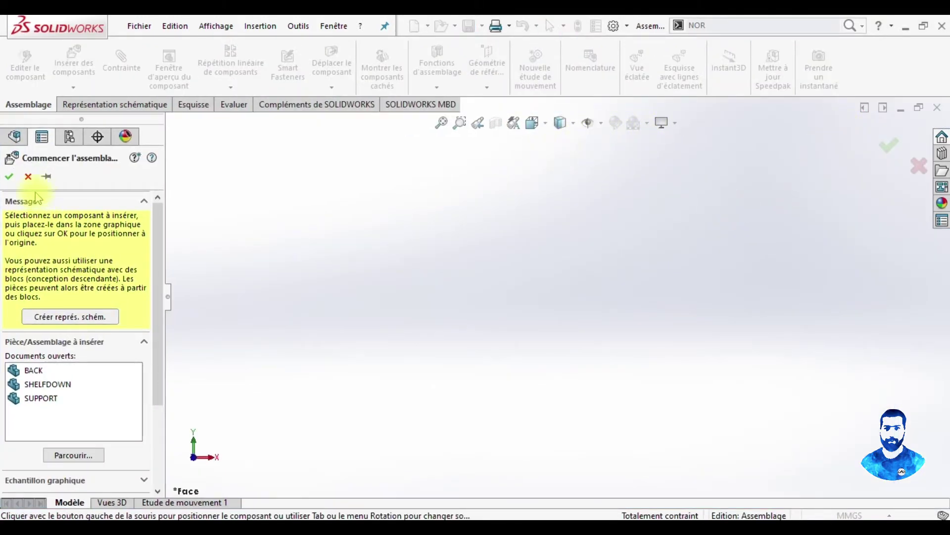
{"action": "left_click", "coordinate": [29, 176]}
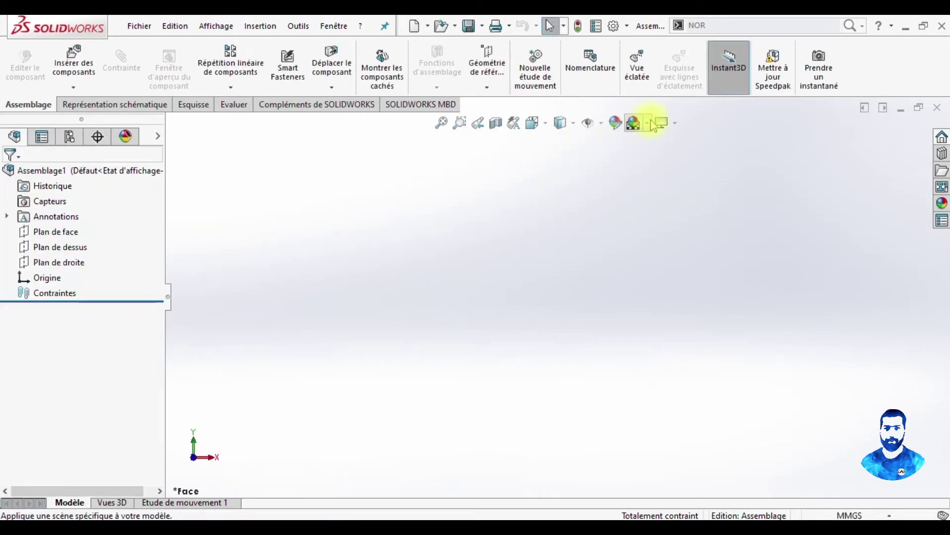
Step: Set the scene background to Blanc uni and tile all four document windows horizontally
{"action": "left_click", "coordinate": [652, 124]}
{"action": "left_click", "coordinate": [656, 156]}
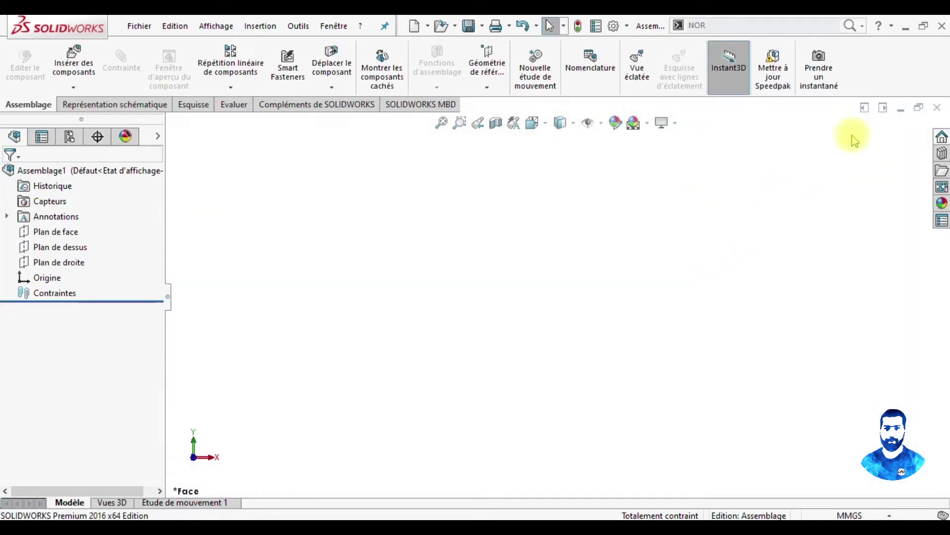
{"action": "left_click", "coordinate": [341, 27]}
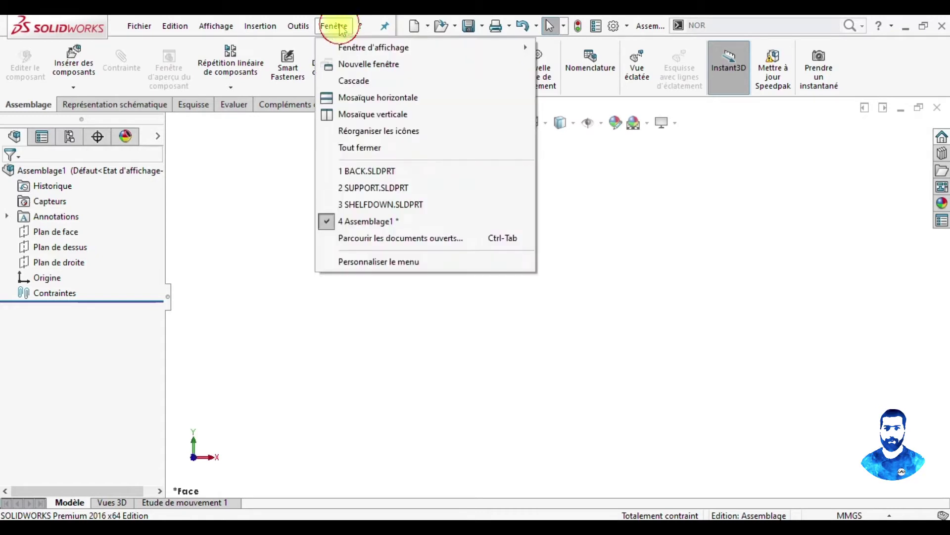
{"action": "left_click", "coordinate": [354, 98]}
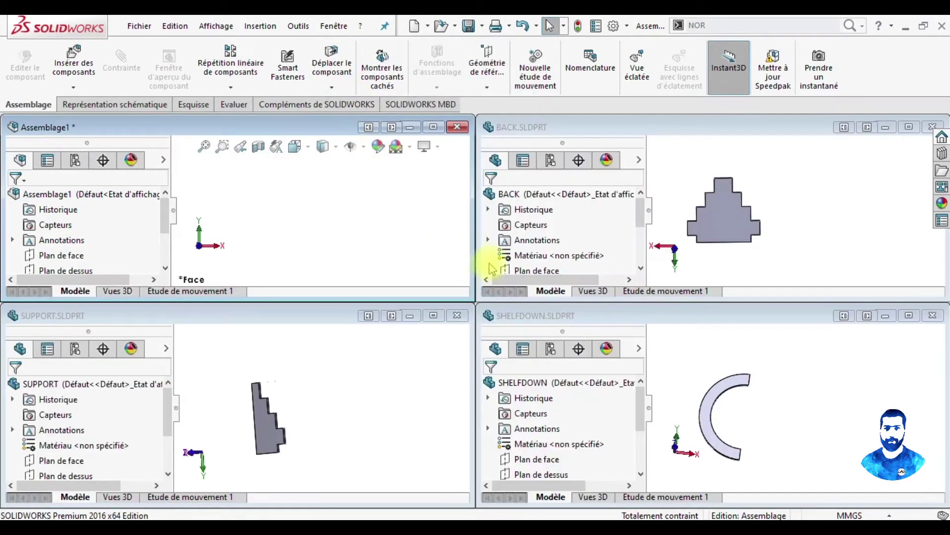
Step: Drag BACK, SUPPORT and SHELFDOWN into Assemblage1, close their windows, and maximize the assembly
{"action": "left_click", "coordinate": [743, 212]}
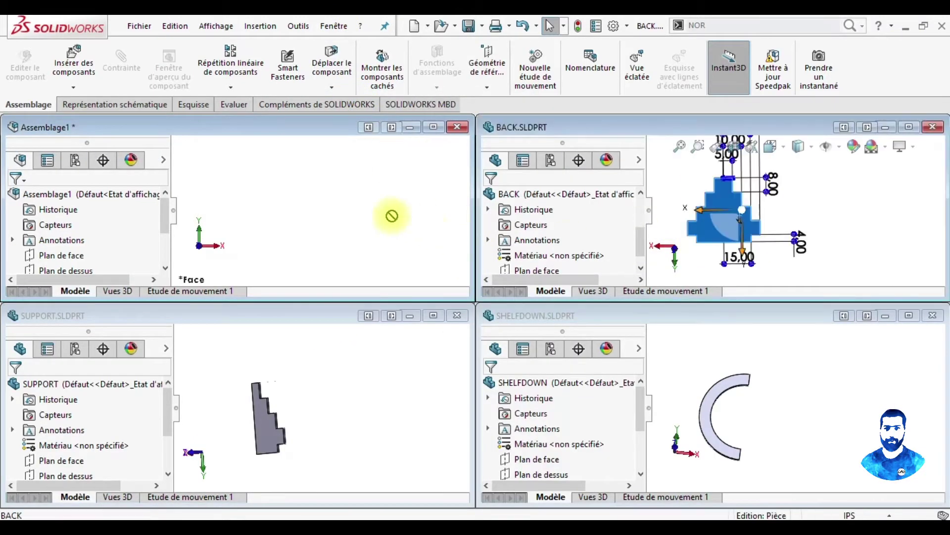
{"action": "left_click_drag", "start_coordinate": [329, 210], "coordinate": [330, 216]}
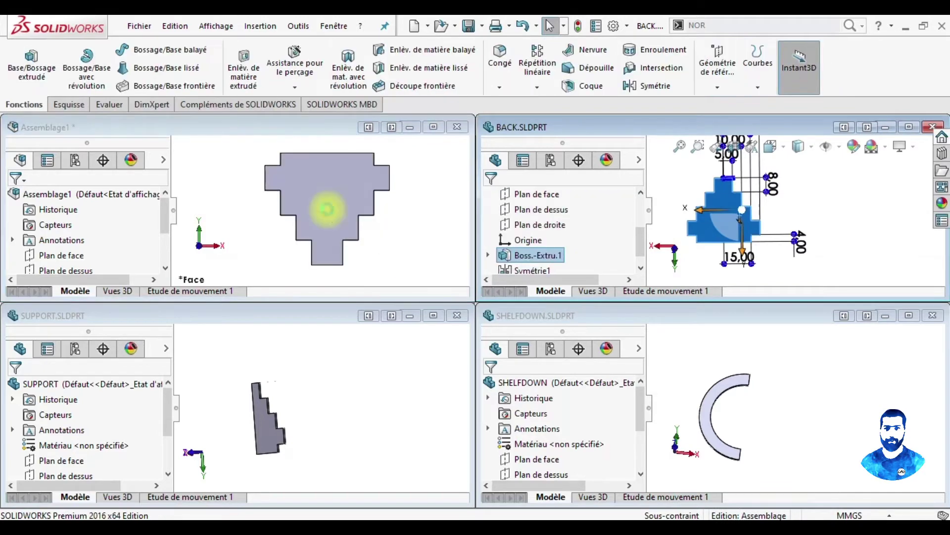
{"action": "left_click", "coordinate": [331, 211]}
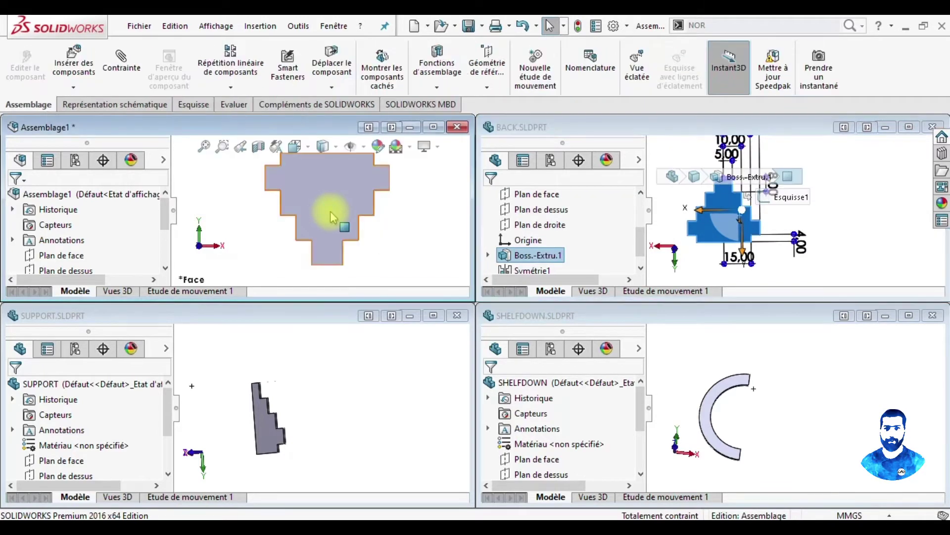
{"action": "left_click", "coordinate": [935, 127]}
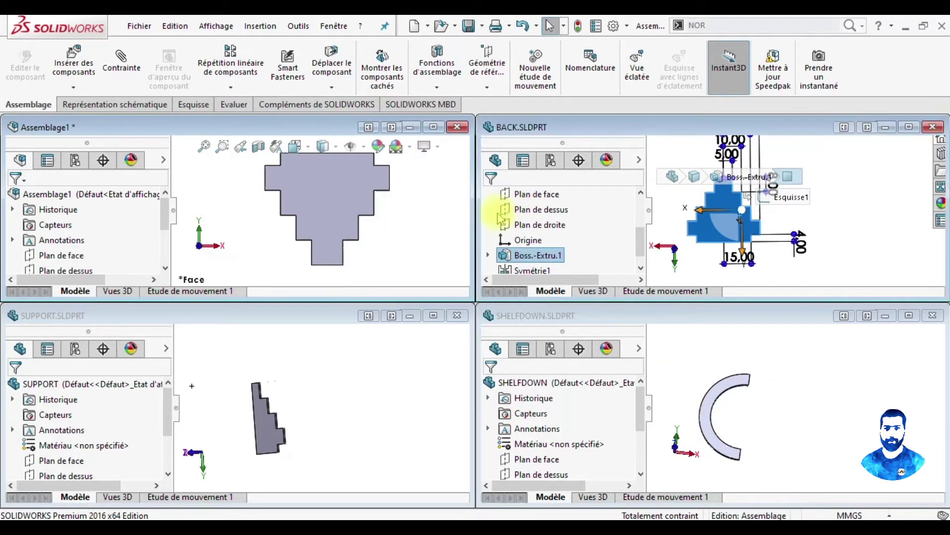
{"action": "left_click_drag", "start_coordinate": [261, 420], "coordinate": [425, 237]}
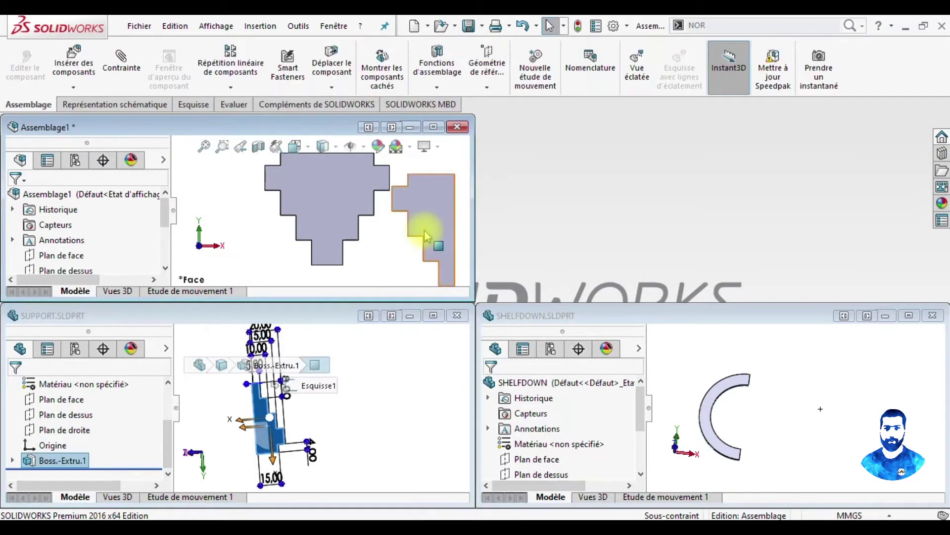
{"action": "left_click_drag", "start_coordinate": [705, 396], "coordinate": [297, 228]}
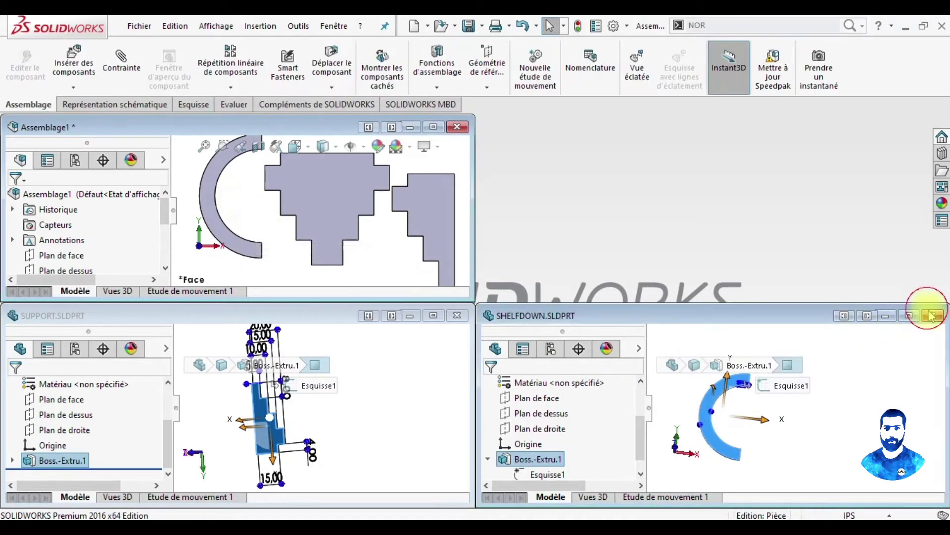
{"action": "left_click", "coordinate": [932, 316]}
{"action": "left_click", "coordinate": [457, 315]}
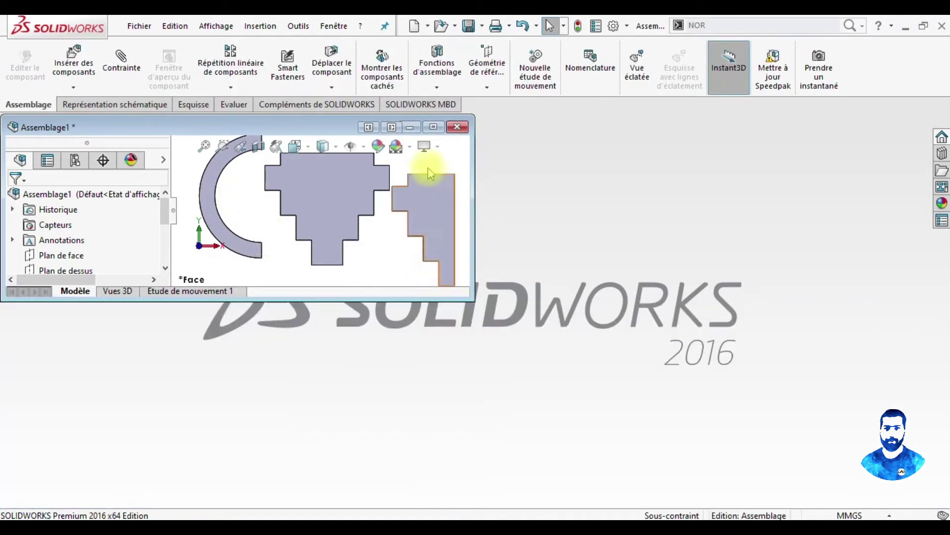
{"action": "left_click", "coordinate": [433, 128]}
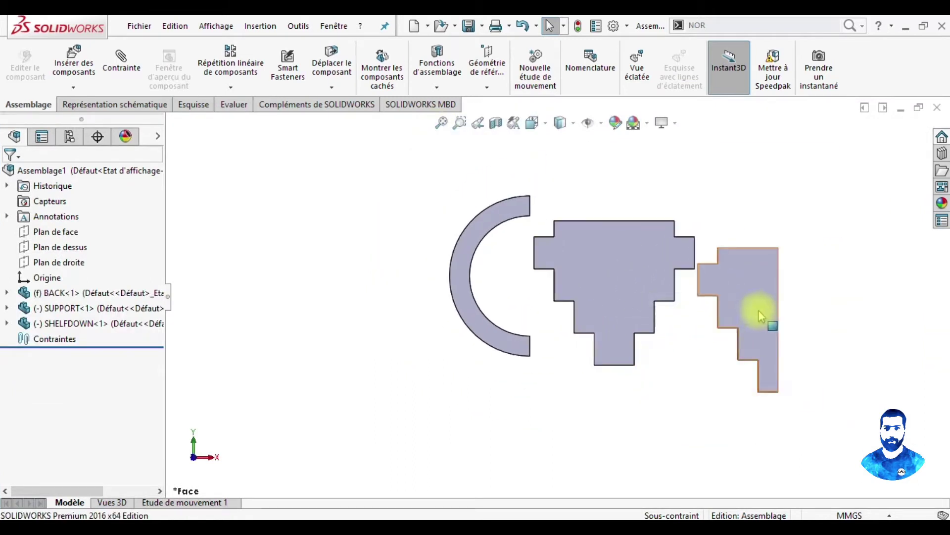
Step: Move SHELFDOWN further left and SUPPORT further right in the assembly
{"action": "left_click", "coordinate": [473, 276]}
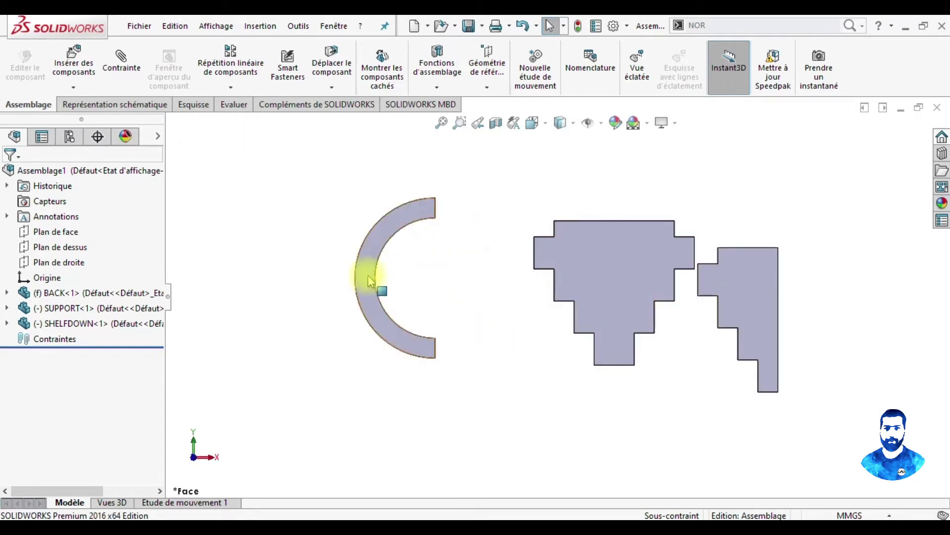
{"action": "left_click_drag", "start_coordinate": [365, 276], "coordinate": [286, 272]}
{"action": "left_click", "coordinate": [792, 291]}
{"action": "left_click_drag", "start_coordinate": [772, 291], "coordinate": [893, 292]}
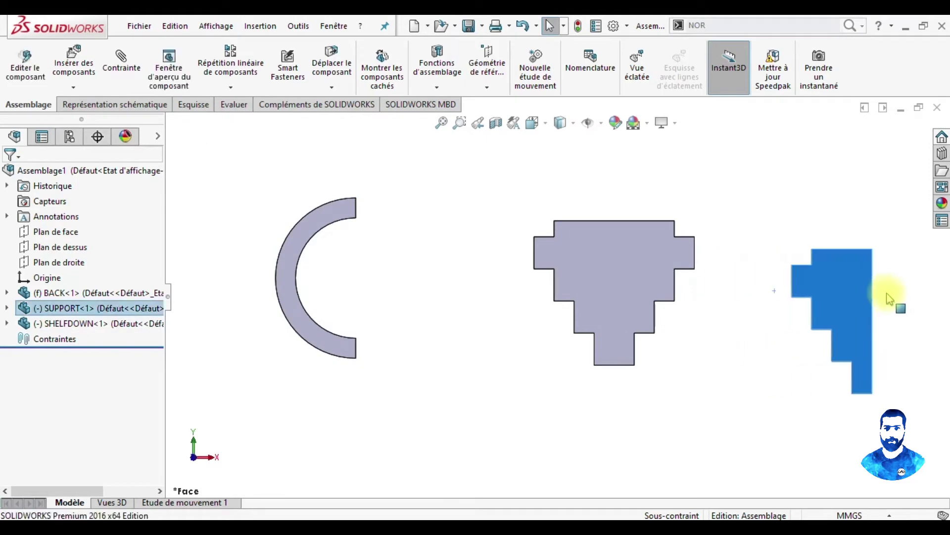
Step: Float the fixed BACK component with Libérer and move it left and down
{"action": "left_click_drag", "start_coordinate": [615, 255], "coordinate": [510, 259]}
{"action": "right_click", "coordinate": [572, 264]}
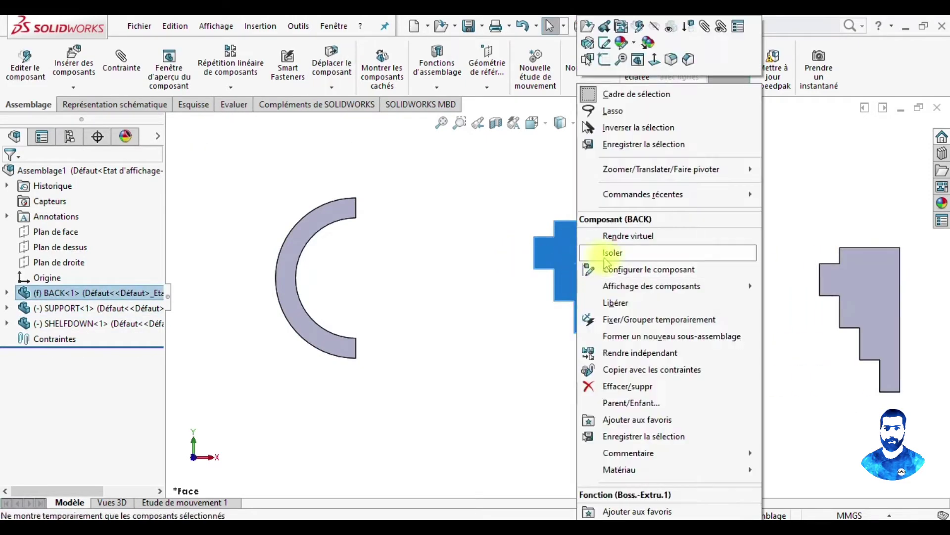
{"action": "left_click", "coordinate": [557, 302]}
{"action": "left_click_drag", "start_coordinate": [647, 276], "coordinate": [590, 305]}
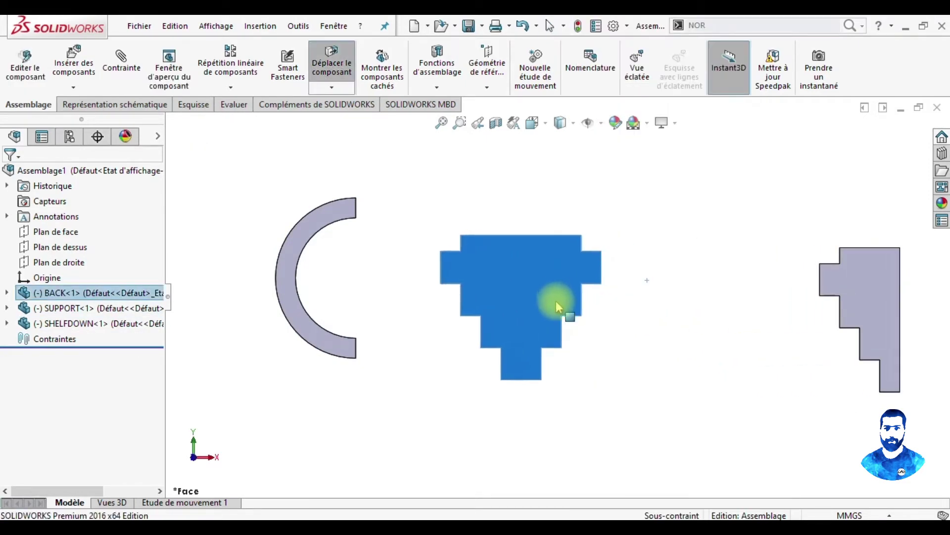
Step: Rotate BACK upright with Rotation du composant and view the parts in 3D
{"action": "left_click", "coordinate": [332, 87]}
{"action": "left_click", "coordinate": [346, 120]}
{"action": "mouse_move", "coordinate": [533, 318]}
{"action": "left_mouse_down"}
{"action": "mouse_move", "coordinate": [548, 159]}
{"action": "mouse_move", "coordinate": [560, 335]}
{"action": "mouse_move", "coordinate": [543, 198]}
{"action": "mouse_move", "coordinate": [577, 310]}
{"action": "mouse_move", "coordinate": [596, 240]}
{"action": "mouse_move", "coordinate": [579, 304]}
{"action": "mouse_move", "coordinate": [587, 297]}
{"action": "left_mouse_up"}
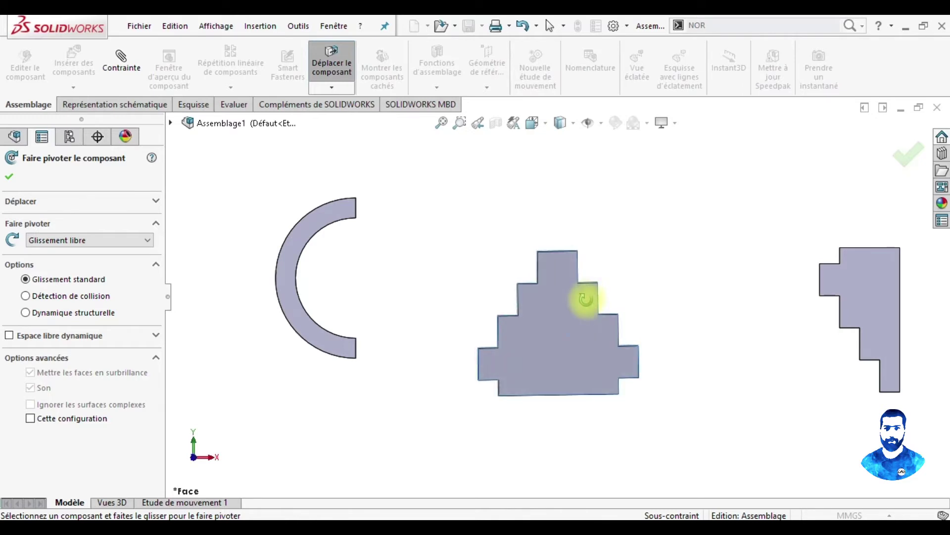
{"action": "left_click", "coordinate": [908, 156]}
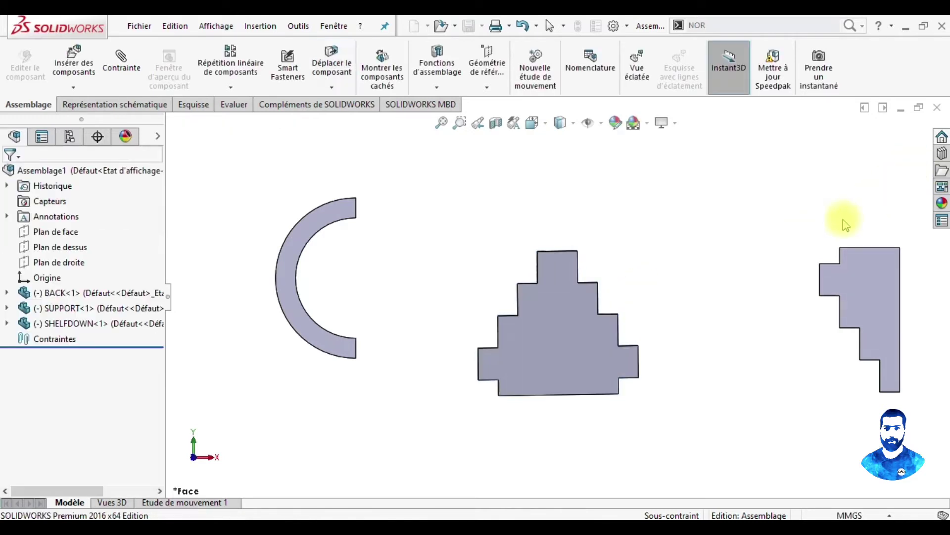
{"action": "scroll", "coordinate": [713, 263], "scroll_direction": "up", "scroll_amount": 2}
{"action": "scroll", "coordinate": [653, 274], "scroll_direction": "down", "scroll_amount": 1}
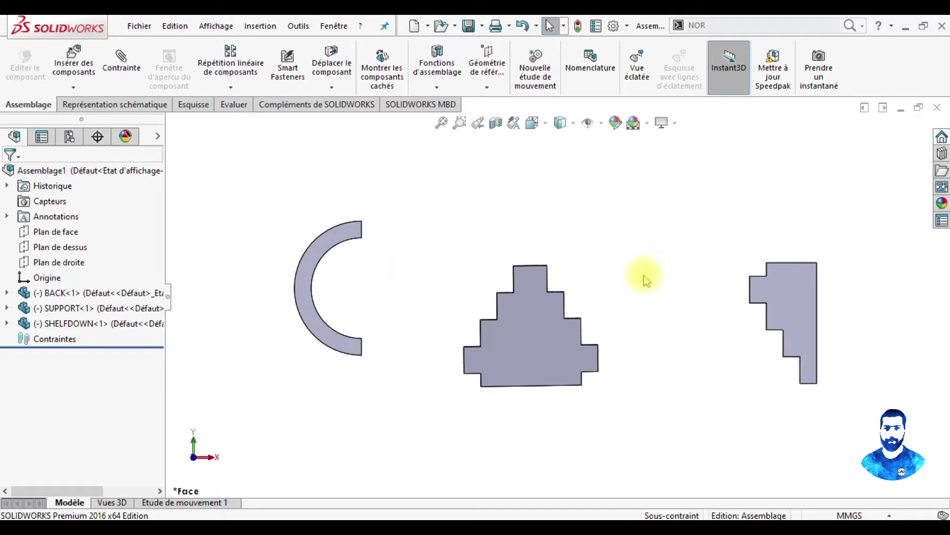
{"action": "scroll", "coordinate": [605, 297], "scroll_direction": "down", "scroll_amount": 1}
{"action": "scroll", "coordinate": [577, 286], "scroll_direction": "down", "scroll_amount": 1}
{"action": "mouse_move", "coordinate": [577, 286]}
{"action": "middle_mouse_down"}
{"action": "mouse_move", "coordinate": [548, 322]}
{"action": "mouse_move", "coordinate": [560, 295]}
{"action": "mouse_move", "coordinate": [557, 313]}
{"action": "mouse_move", "coordinate": [526, 323]}
{"action": "mouse_move", "coordinate": [557, 321]}
{"action": "middle_mouse_up"}
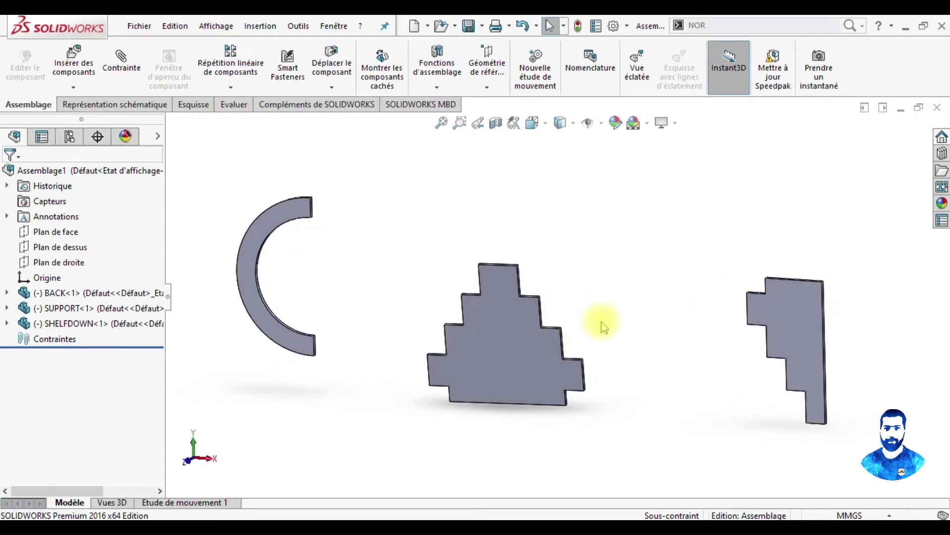
Step: Start editing the BACK part in context within the assembly
{"action": "scroll", "coordinate": [488, 335], "scroll_direction": "down", "scroll_amount": 1}
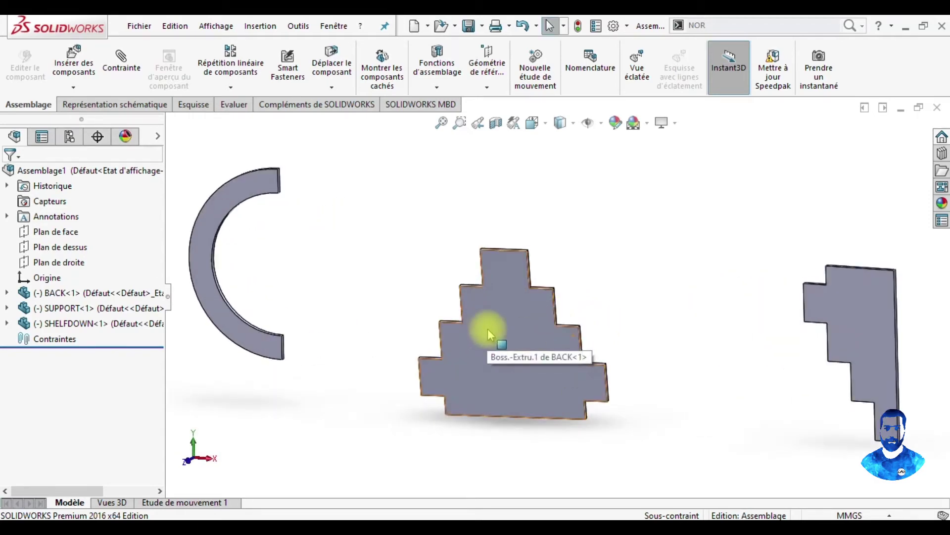
{"action": "scroll", "coordinate": [489, 328], "scroll_direction": "down", "scroll_amount": 2}
{"action": "scroll", "coordinate": [507, 319], "scroll_direction": "up", "scroll_amount": 2}
{"action": "scroll", "coordinate": [521, 293], "scroll_direction": "down", "scroll_amount": 1}
{"action": "scroll", "coordinate": [521, 293], "scroll_direction": "up", "scroll_amount": 2}
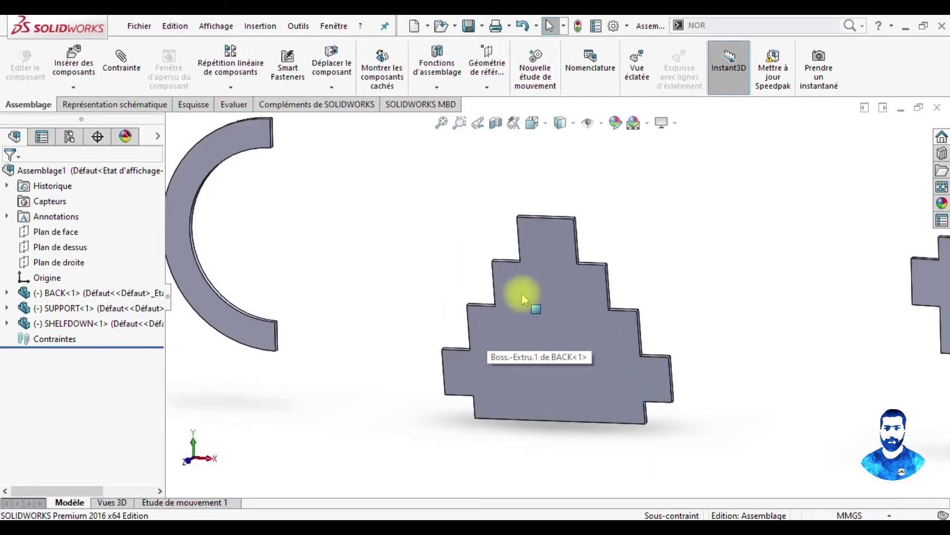
{"action": "scroll", "coordinate": [542, 299], "scroll_direction": "up", "scroll_amount": 1}
{"action": "right_click", "coordinate": [556, 254]}
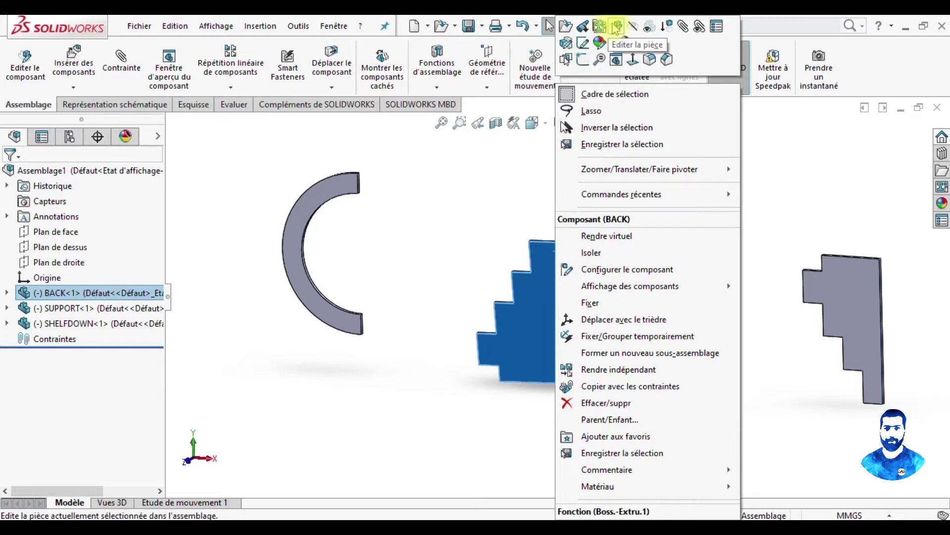
{"action": "left_click", "coordinate": [616, 28]}
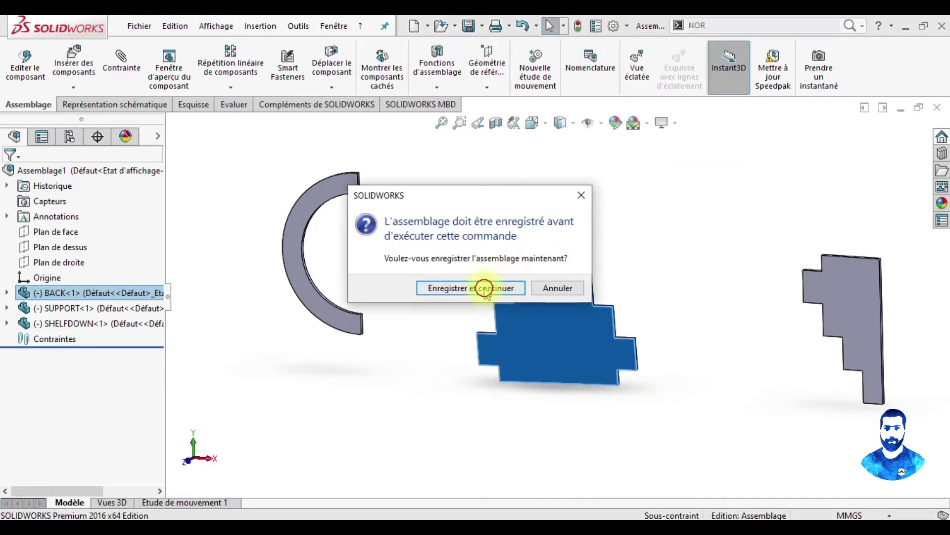
Step: Save the assembly as PLANTSTAND and dismiss the unfixed-part warning
{"action": "left_click", "coordinate": [484, 288]}
{"action": "left_click", "coordinate": [488, 206]}
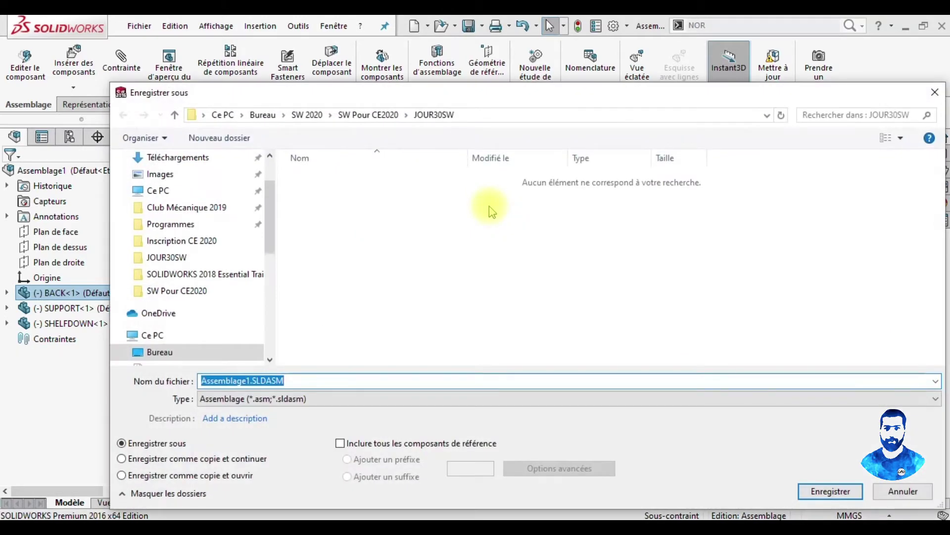
{"action": "type", "text": "PLANTSTAND"}
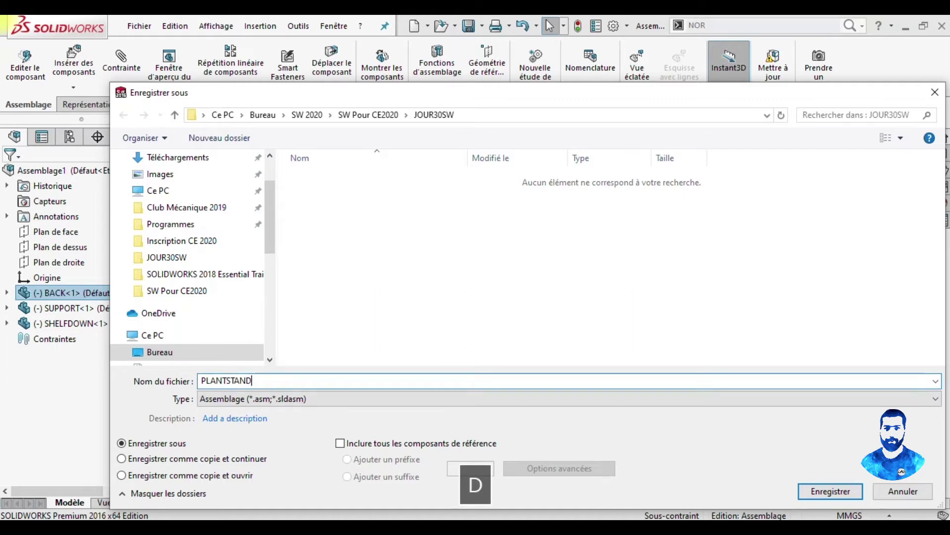
{"action": "left_click", "coordinate": [833, 500]}
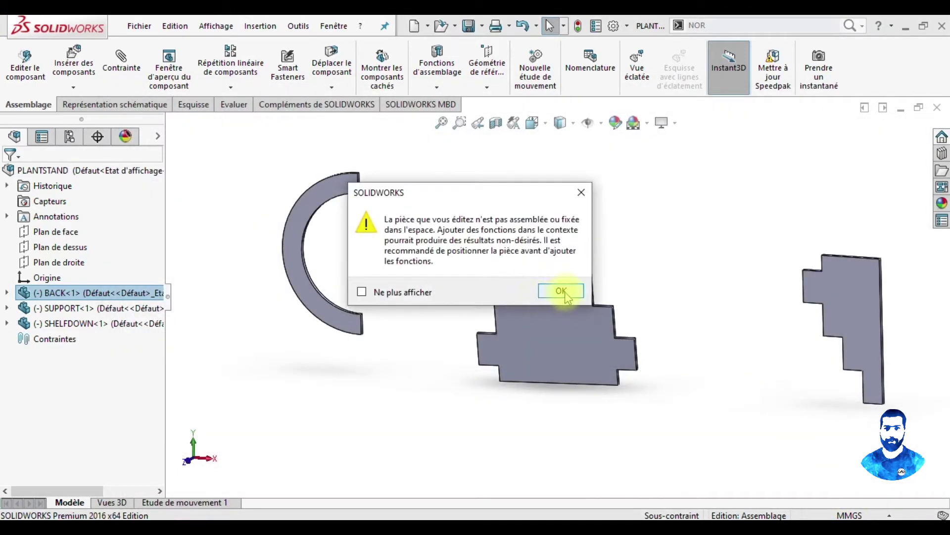
{"action": "left_click", "coordinate": [561, 292]}
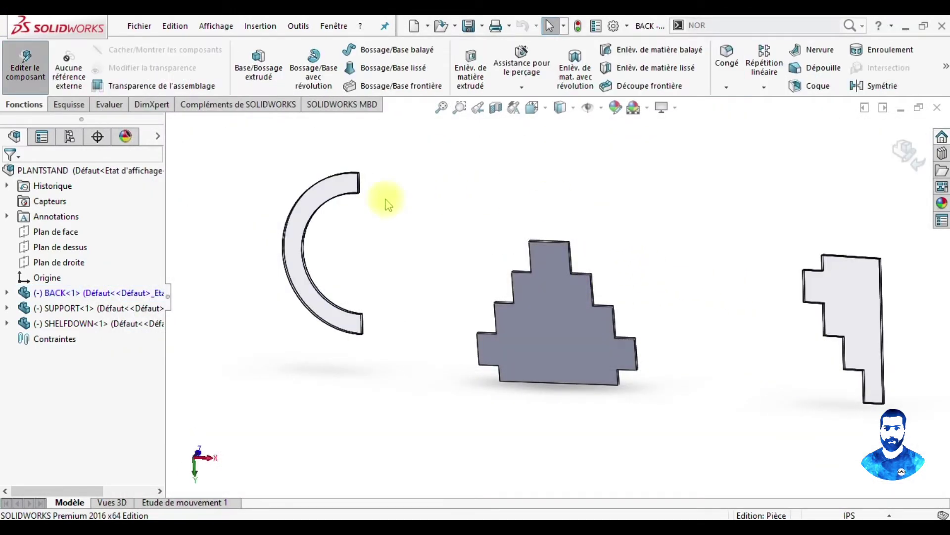
Step: Exit in-context editing and open BACK (back.sldprt) in its own part window
{"action": "mouse_move", "coordinate": [622, 318]}
{"action": "middle_mouse_down"}
{"action": "mouse_move", "coordinate": [622, 239]}
{"action": "mouse_move", "coordinate": [608, 240]}
{"action": "mouse_move", "coordinate": [636, 229]}
{"action": "middle_mouse_up"}
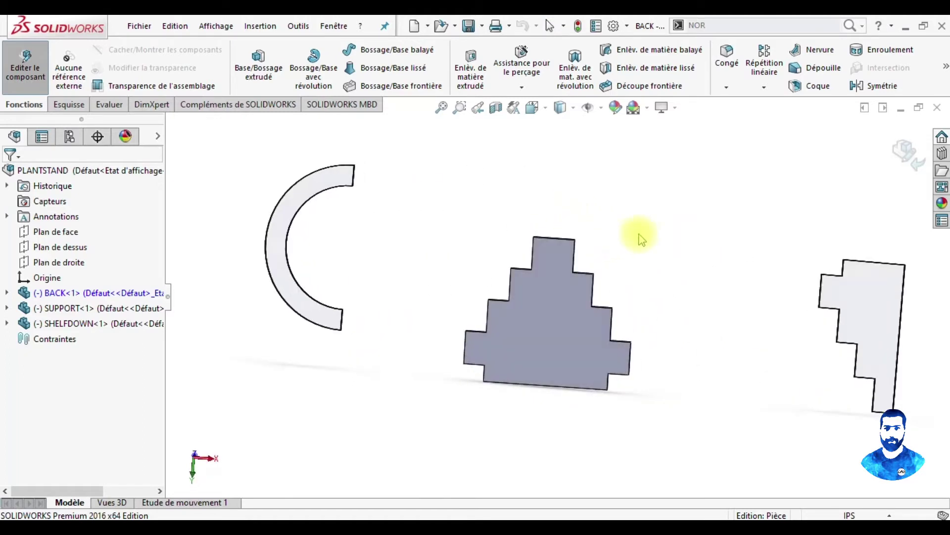
{"action": "left_click", "coordinate": [907, 153]}
{"action": "right_click", "coordinate": [569, 292]}
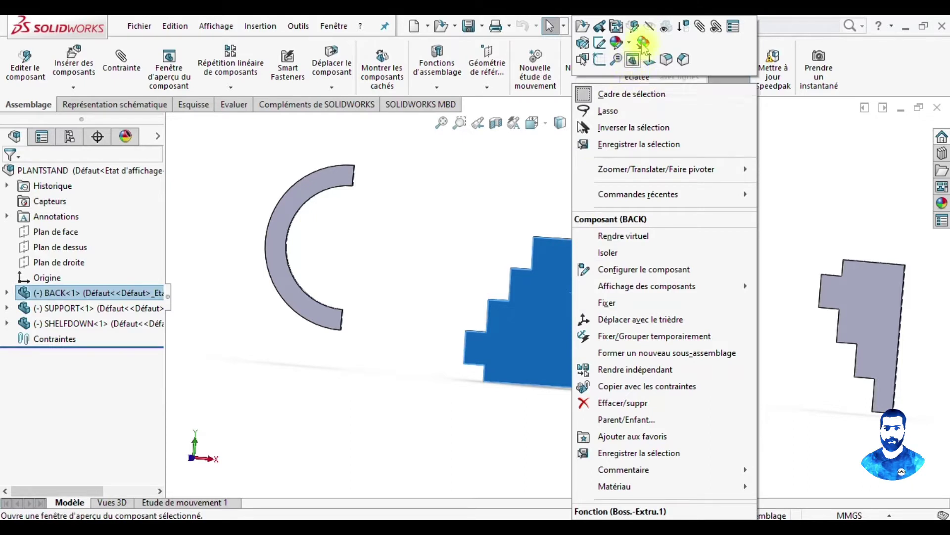
{"action": "left_click", "coordinate": [582, 27]}
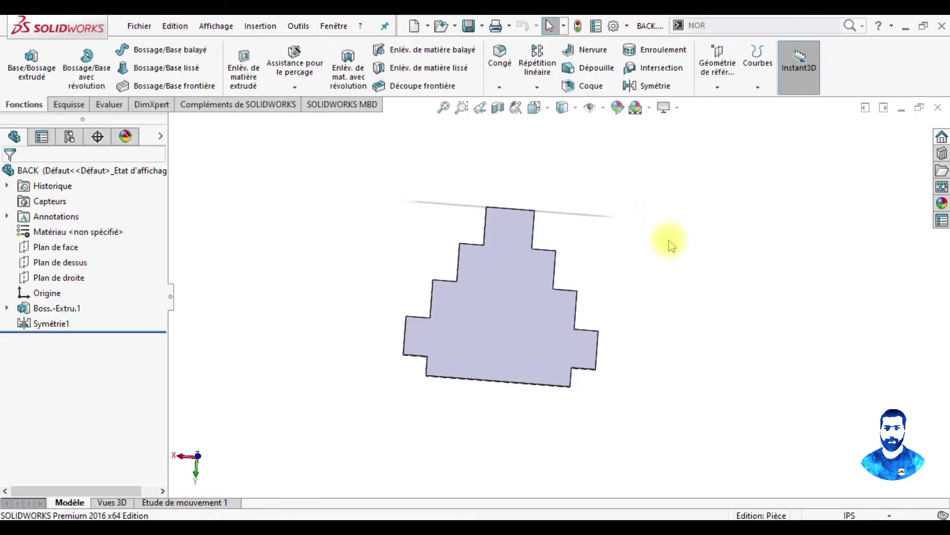
{"action": "mouse_move", "coordinate": [630, 280]}
{"action": "middle_mouse_down"}
{"action": "mouse_move", "coordinate": [505, 266]}
{"action": "mouse_move", "coordinate": [605, 255]}
{"action": "mouse_move", "coordinate": [652, 278]}
{"action": "mouse_move", "coordinate": [574, 242]}
{"action": "mouse_move", "coordinate": [604, 254]}
{"action": "mouse_move", "coordinate": [515, 314]}
{"action": "mouse_move", "coordinate": [512, 246]}
{"action": "middle_mouse_up"}
{"action": "scroll", "coordinate": [511, 246], "scroll_direction": "down", "scroll_amount": 3}
{"action": "scroll", "coordinate": [516, 261], "scroll_direction": "down", "scroll_amount": 2}
{"action": "left_click", "coordinate": [501, 292]}
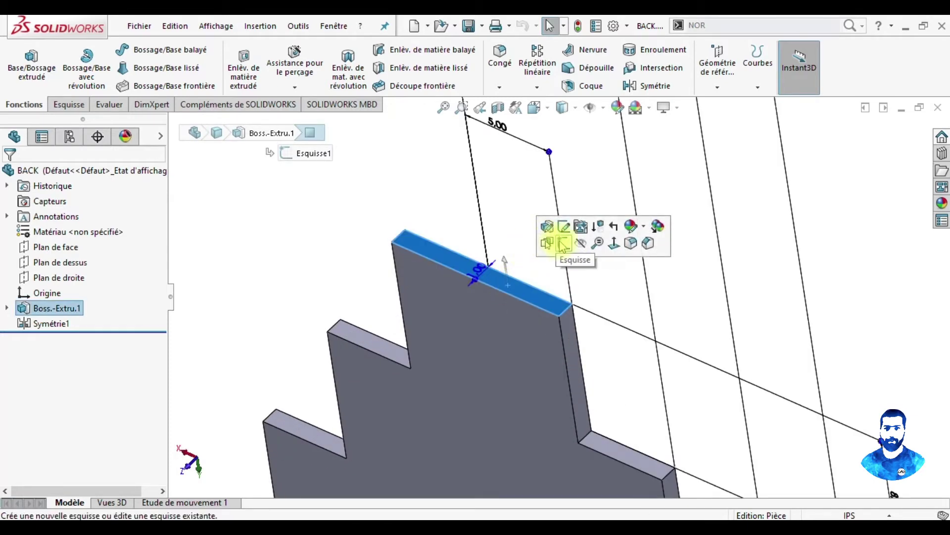
Step: Start a sketch on BACK's top face with a vertical centerline from the edge midpoint
{"action": "left_click", "coordinate": [547, 239]}
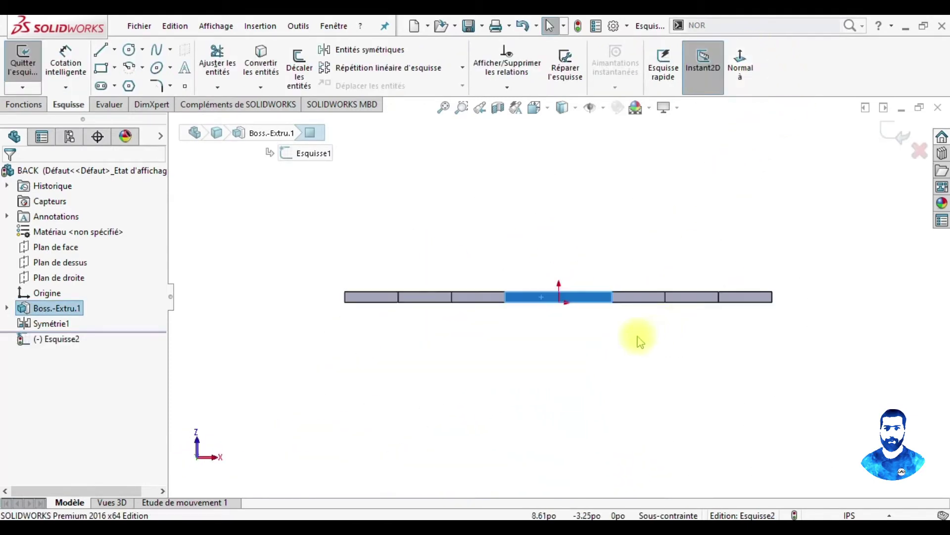
{"action": "scroll", "coordinate": [561, 285], "scroll_direction": "down", "scroll_amount": 4}
{"action": "scroll", "coordinate": [542, 294], "scroll_direction": "down", "scroll_amount": 1}
{"action": "scroll", "coordinate": [542, 294], "scroll_direction": "down", "scroll_amount": 3}
{"action": "scroll", "coordinate": [559, 307], "scroll_direction": "down", "scroll_amount": 1}
{"action": "scroll", "coordinate": [575, 318], "scroll_direction": "up", "scroll_amount": 1}
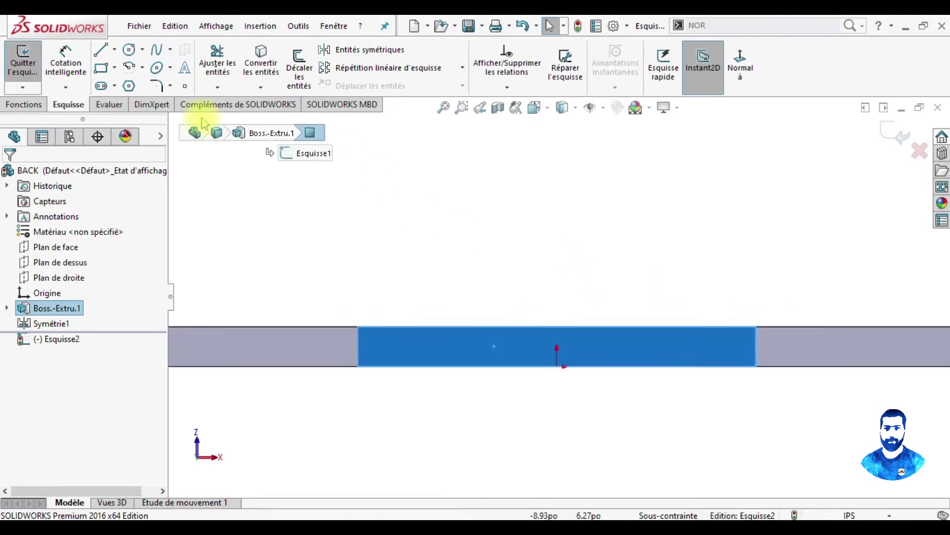
{"action": "left_click", "coordinate": [114, 49]}
{"action": "left_click", "coordinate": [55, 85]}
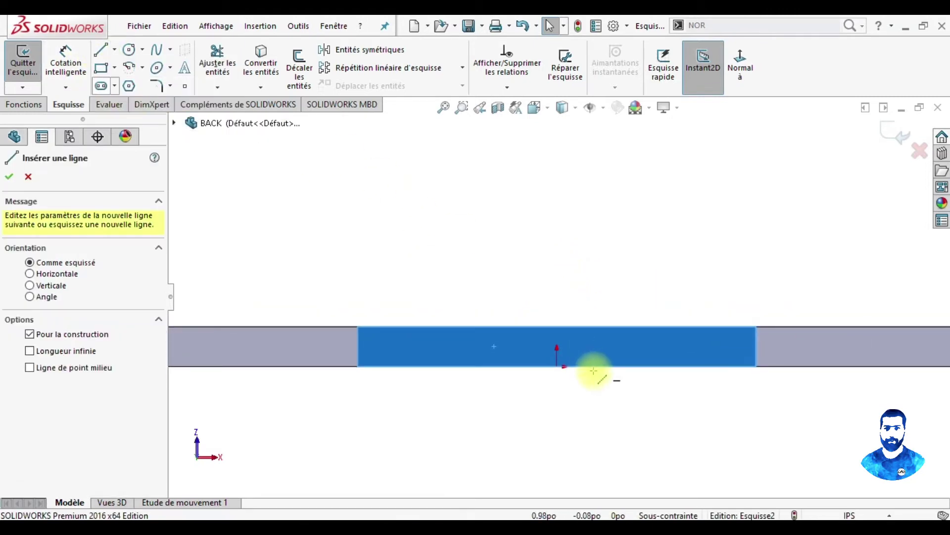
{"action": "left_click", "coordinate": [558, 366]}
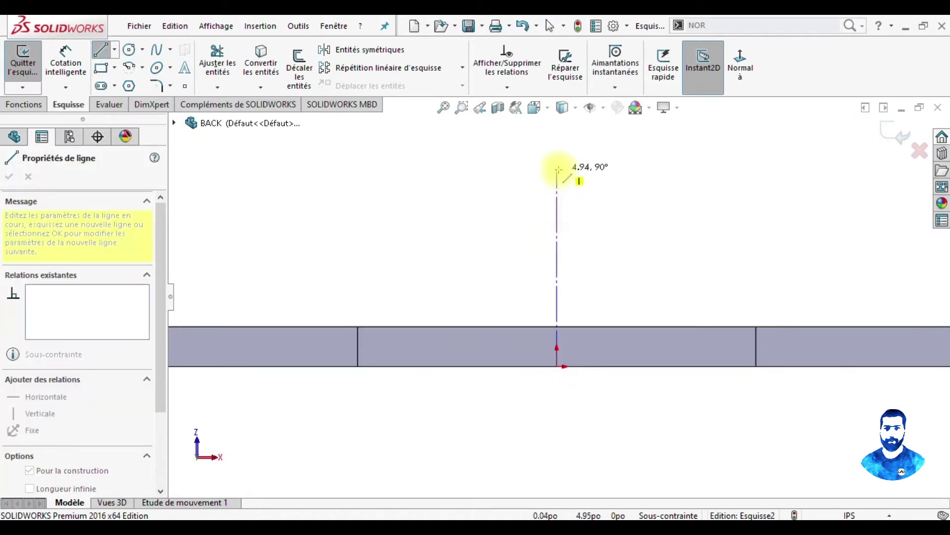
{"action": "left_click", "coordinate": [557, 154]}
{"action": "key", "text": "Escape"}
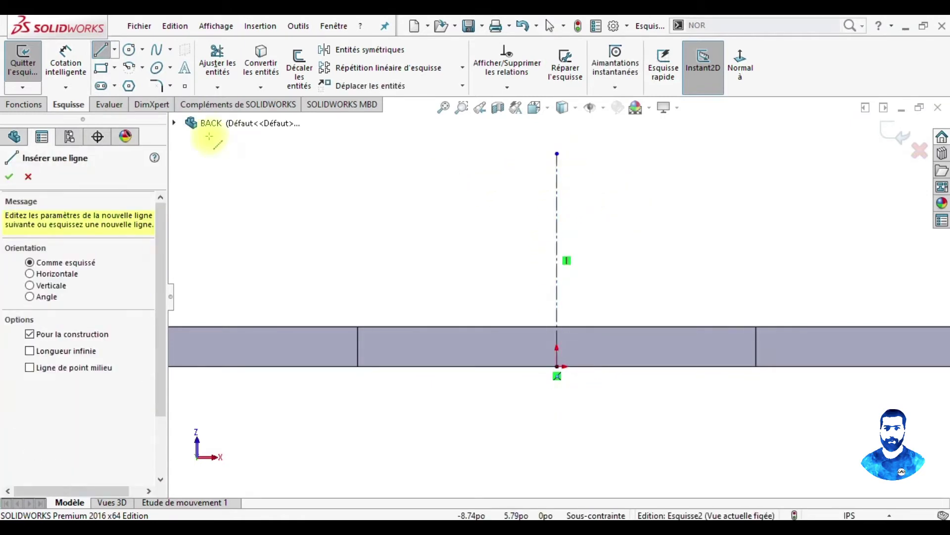
Step: Draw a triangle with its base on the top edge and apex on the centerline
{"action": "left_click", "coordinate": [101, 51]}
{"action": "left_click", "coordinate": [538, 326]}
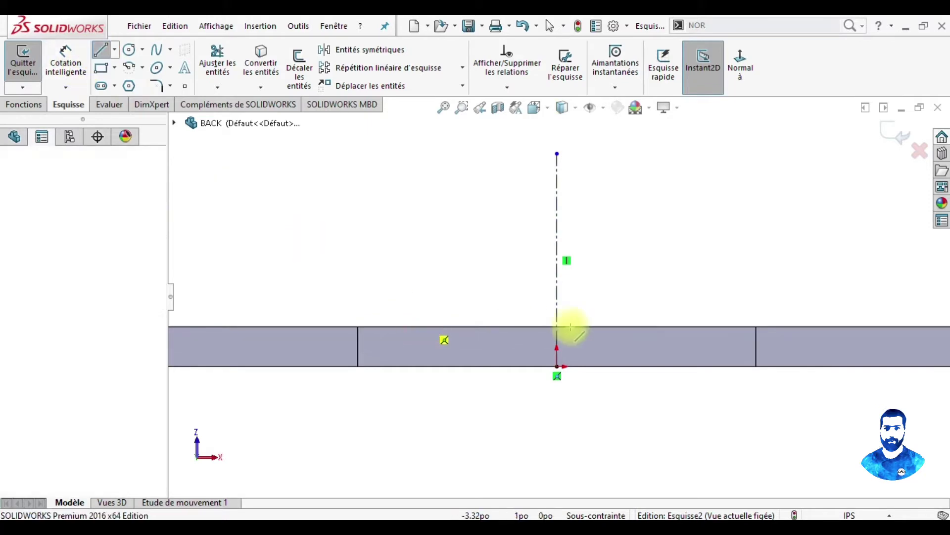
{"action": "left_click", "coordinate": [688, 326]}
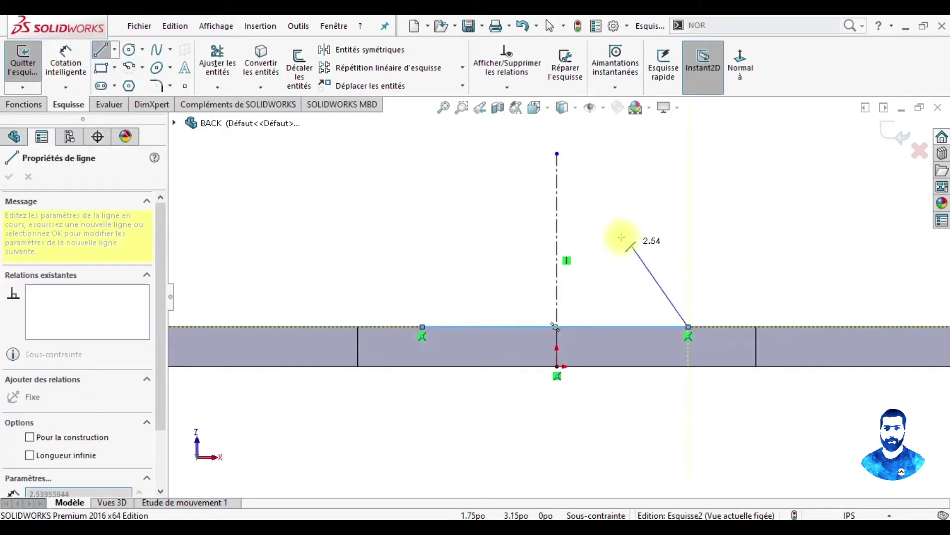
{"action": "left_click", "coordinate": [557, 178]}
{"action": "left_click", "coordinate": [422, 327]}
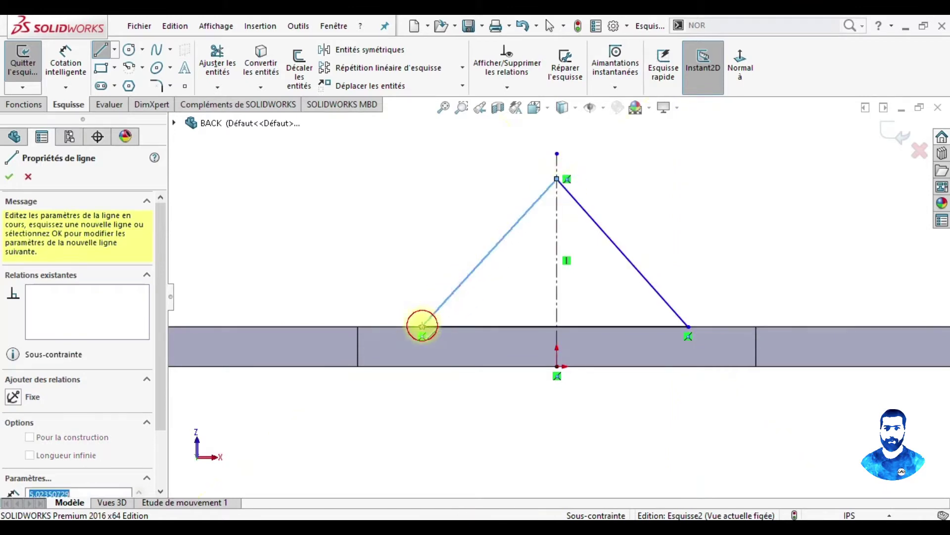
Step: Dimension the triangle's apex height above the base to 1
{"action": "left_click", "coordinate": [69, 59]}
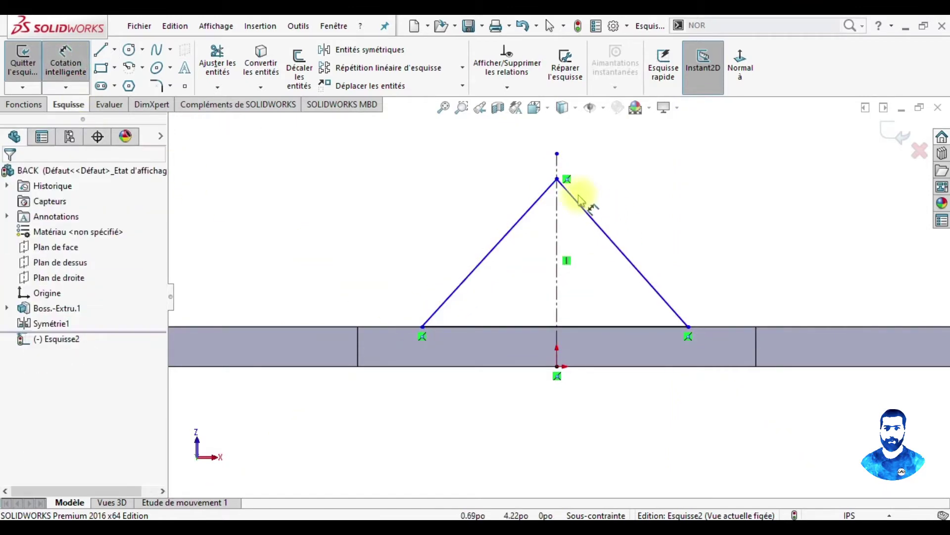
{"action": "left_click", "coordinate": [557, 180]}
{"action": "left_click", "coordinate": [586, 327]}
{"action": "left_click", "coordinate": [778, 260]}
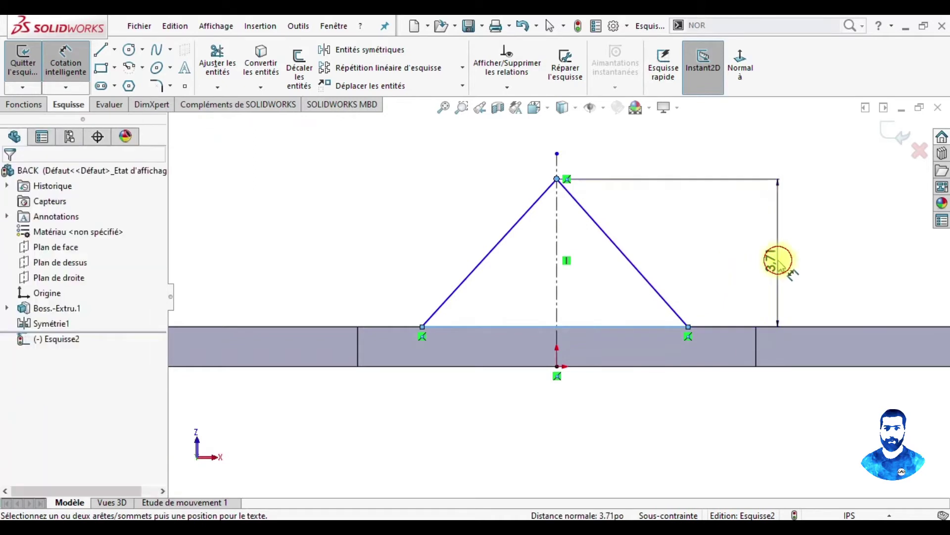
{"action": "type", "text": "1"}
{"action": "key", "text": "Return"}
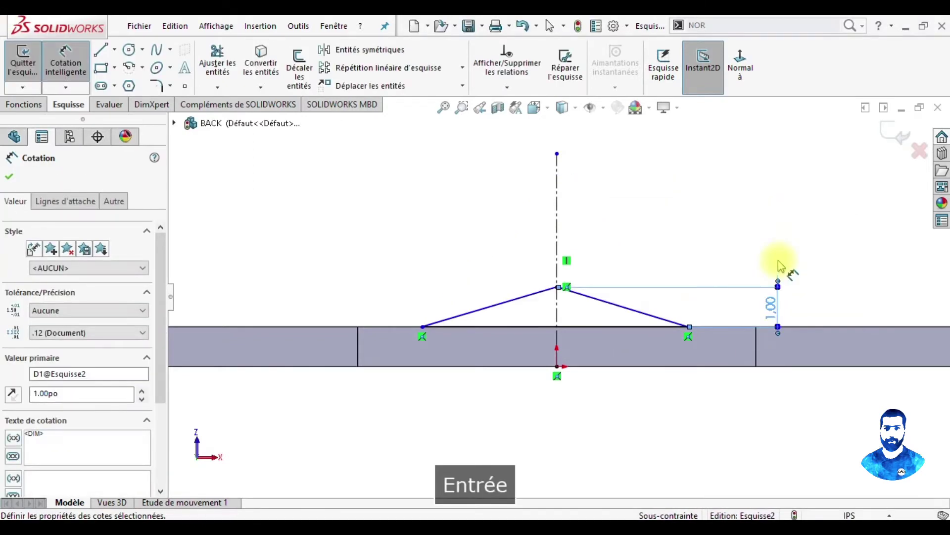
{"action": "left_click", "coordinate": [730, 198]}
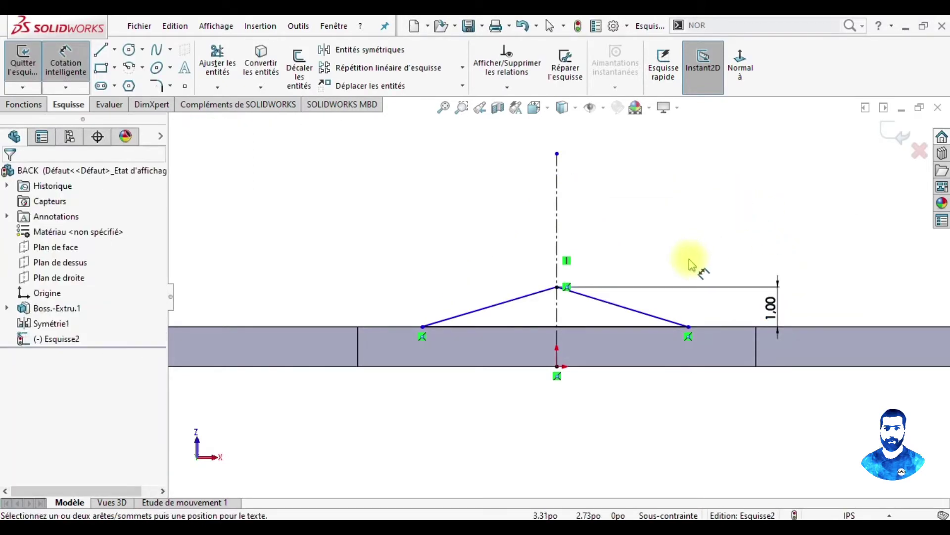
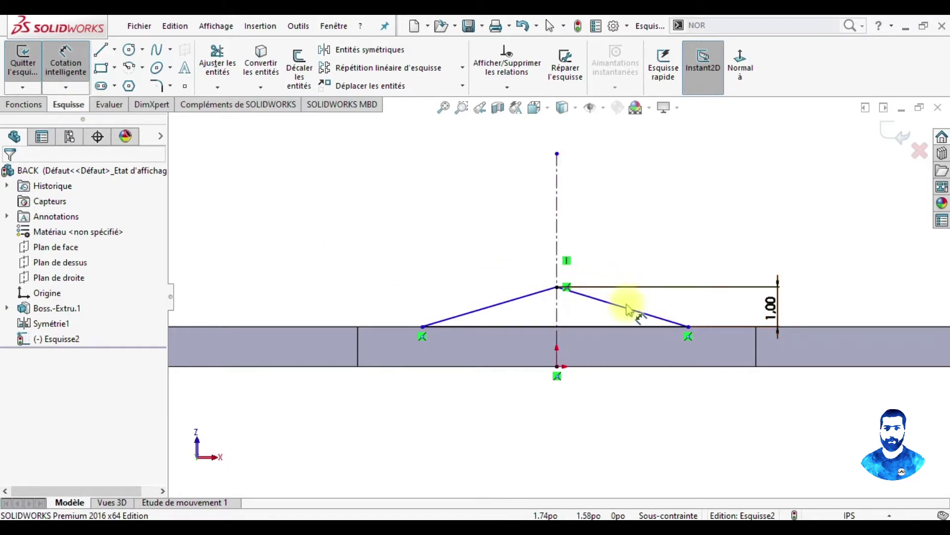
Step: Delete the vertical 1.00 dimension from the sketch
{"action": "left_click", "coordinate": [775, 299]}
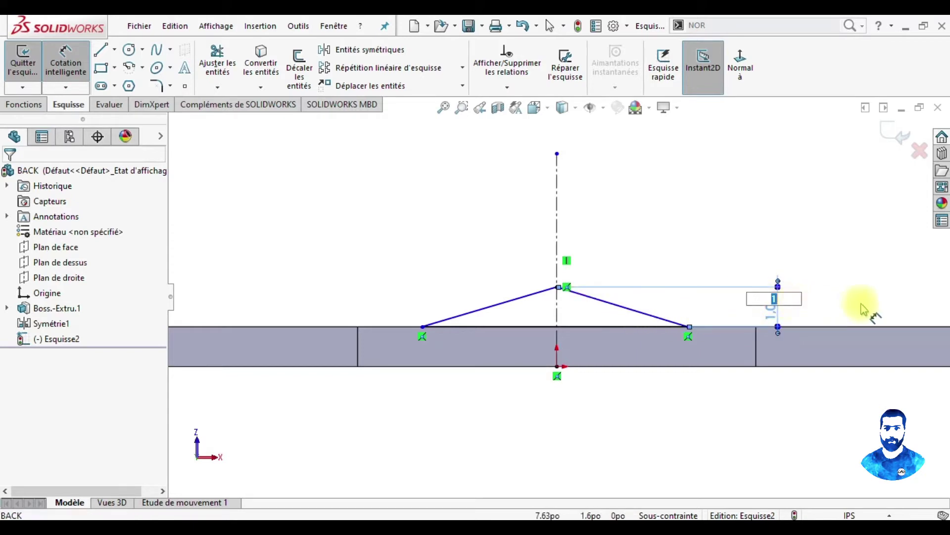
{"action": "left_click_drag", "start_coordinate": [771, 308], "coordinate": [765, 275]}
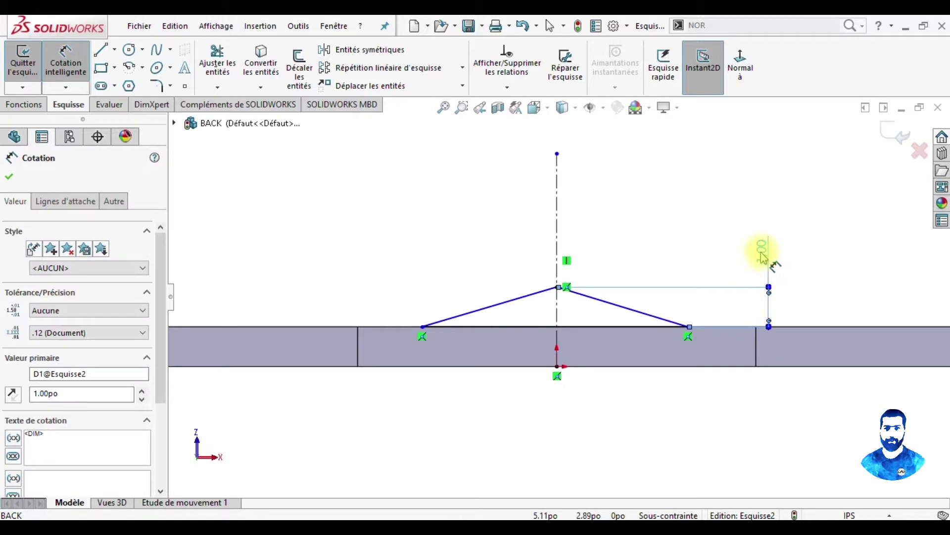
{"action": "key", "text": "Delete"}
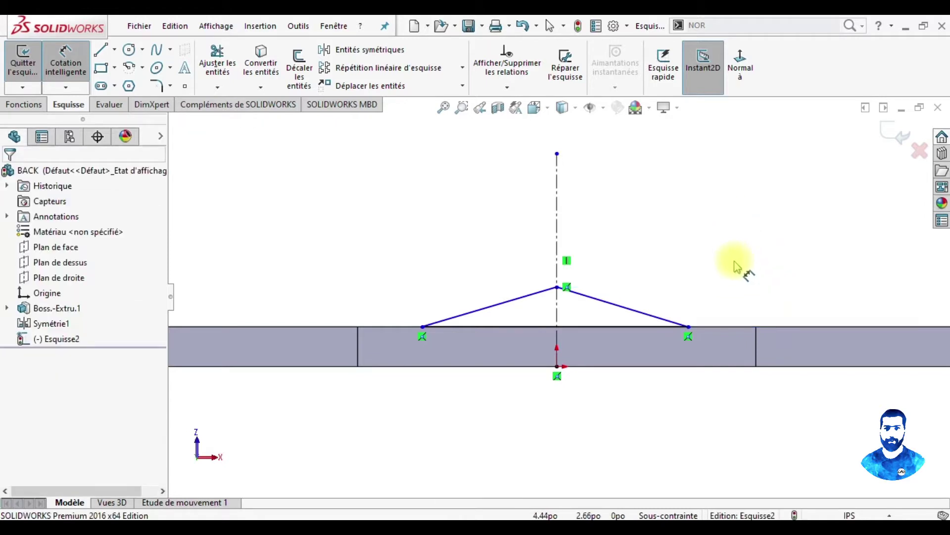
Step: Dimension the right sloped line to 1.00 and move the dimension aside
{"action": "left_click", "coordinate": [647, 313]}
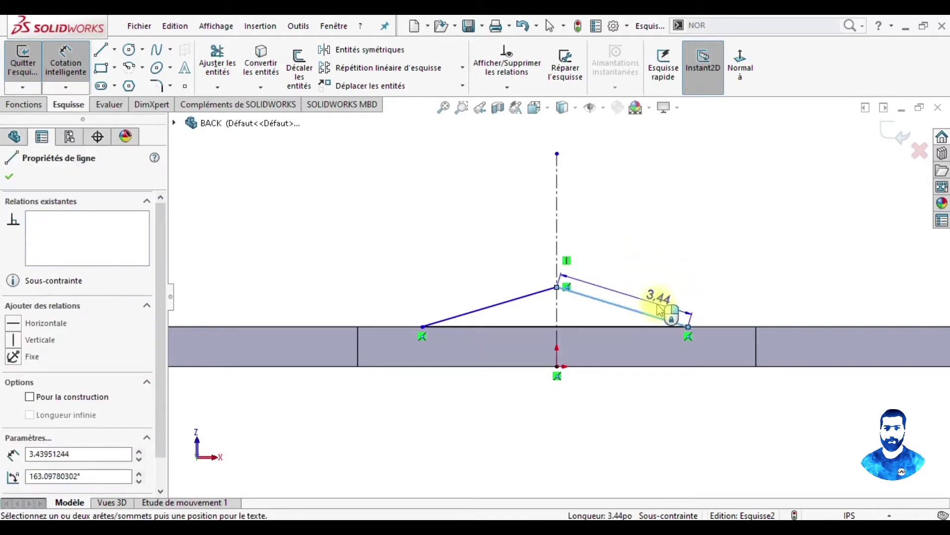
{"action": "left_click", "coordinate": [650, 300]}
{"action": "type", "text": "1.00po"}
{"action": "key", "text": "Return"}
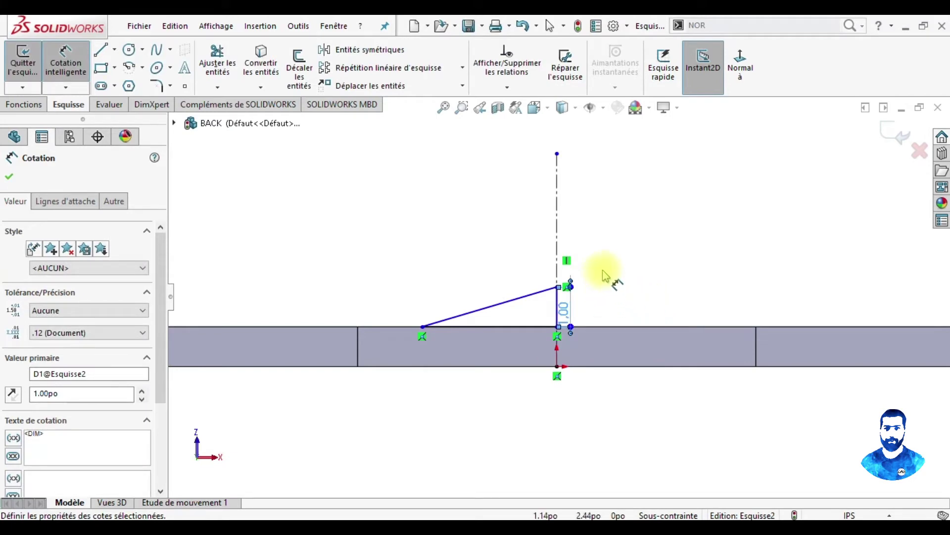
{"action": "left_click", "coordinate": [66, 61]}
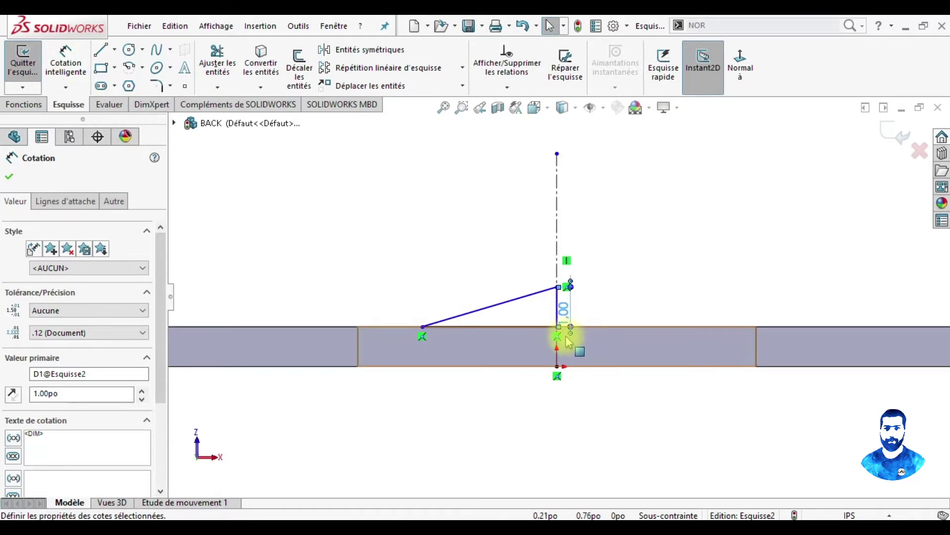
{"action": "mouse_move", "coordinate": [562, 327]}
{"action": "left_mouse_down"}
{"action": "mouse_move", "coordinate": [599, 329]}
{"action": "mouse_move", "coordinate": [647, 311]}
{"action": "left_mouse_up"}
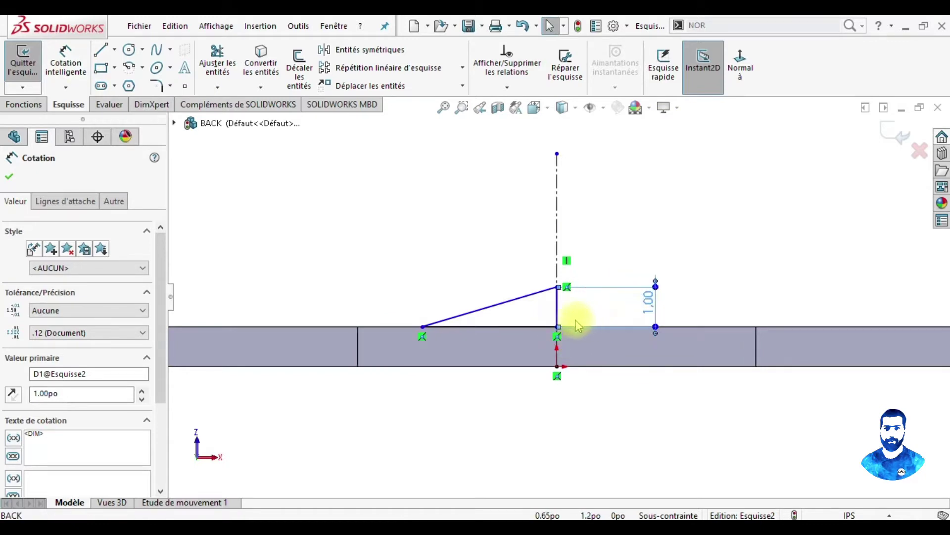
{"action": "left_click", "coordinate": [275, 198]}
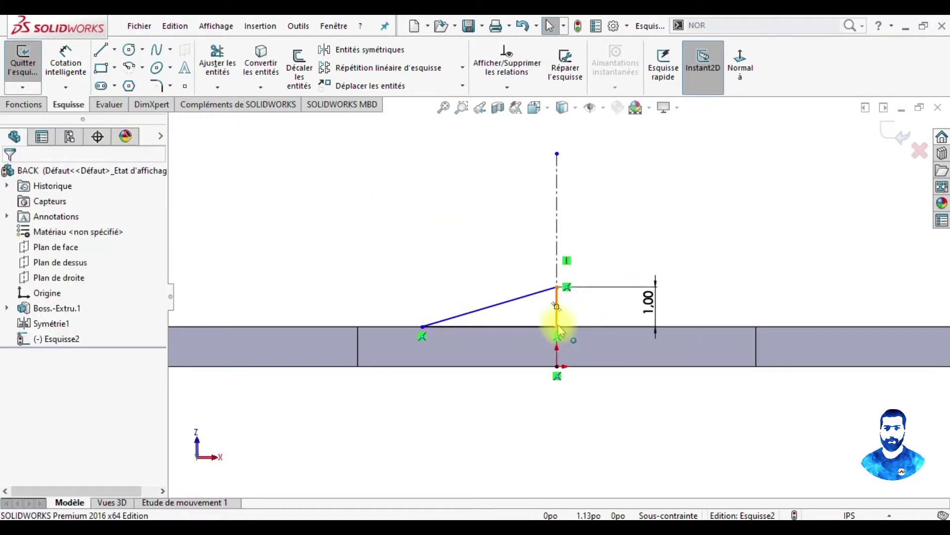
Step: Make the base point the midpoint of the bottom edge and delete its coincident relation
{"action": "left_click", "coordinate": [583, 335]}
{"action": "left_click", "coordinate": [620, 326], "text": "ctrl"}
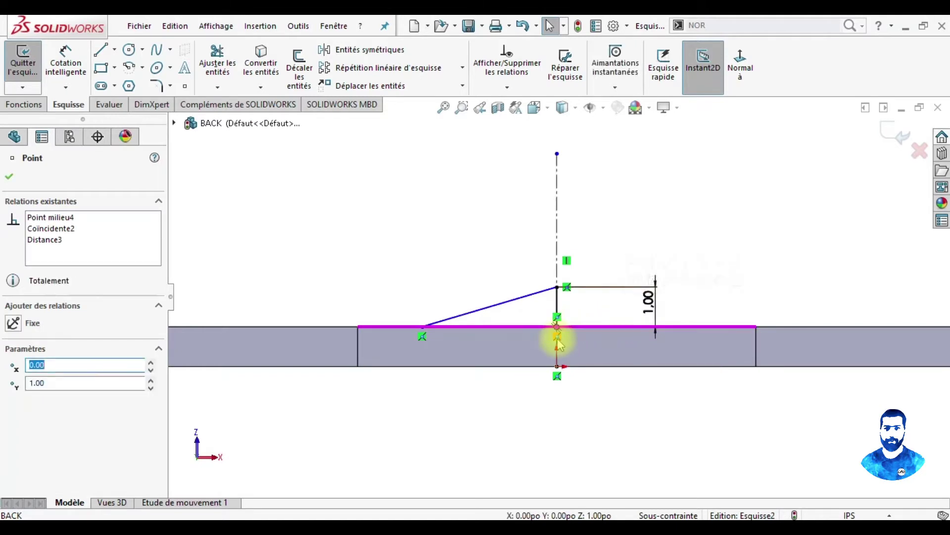
{"action": "key", "text": "Delete"}
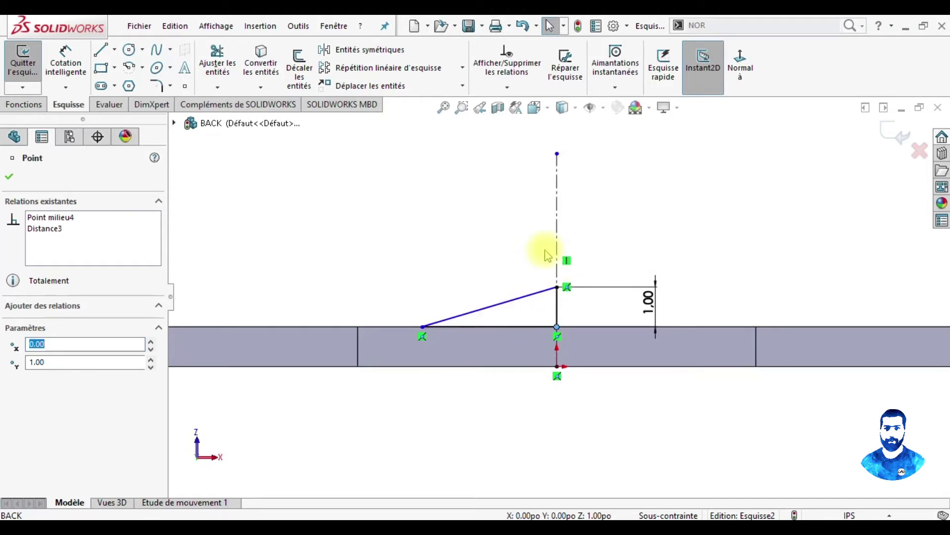
Step: Undo those changes and select both sloped lines for an Equal relation
{"action": "key", "text": "ctrl+z"}
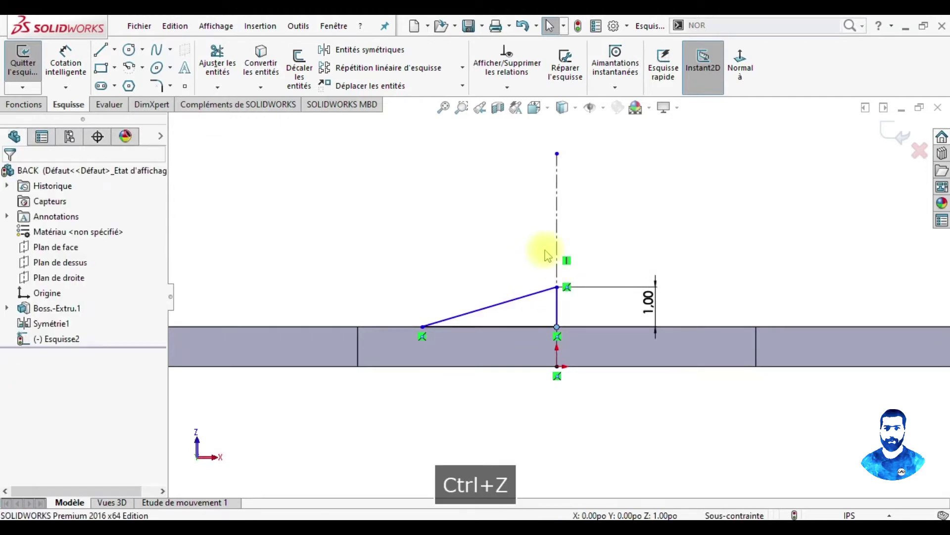
{"action": "key", "text": "ctrl+z"}
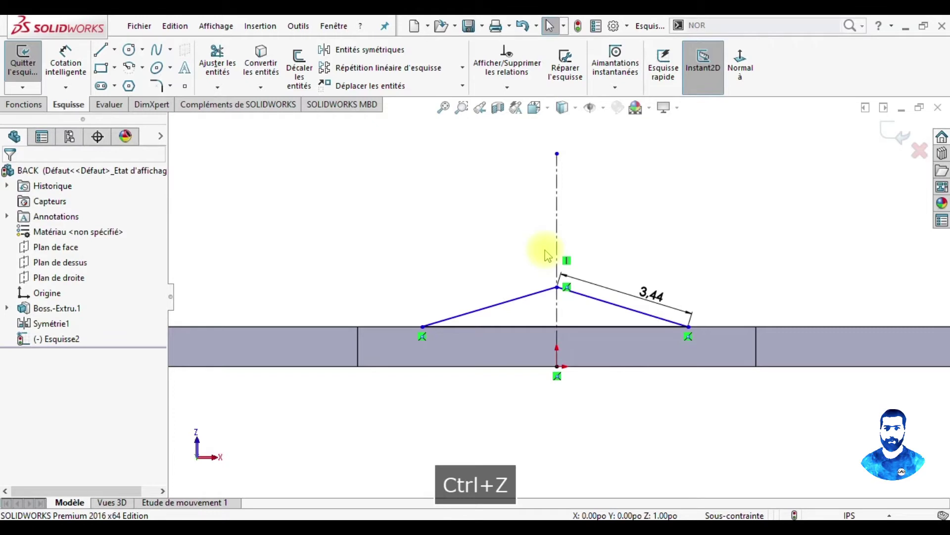
{"action": "left_click", "coordinate": [608, 306]}
{"action": "left_click", "coordinate": [507, 309], "text": "ctrl"}
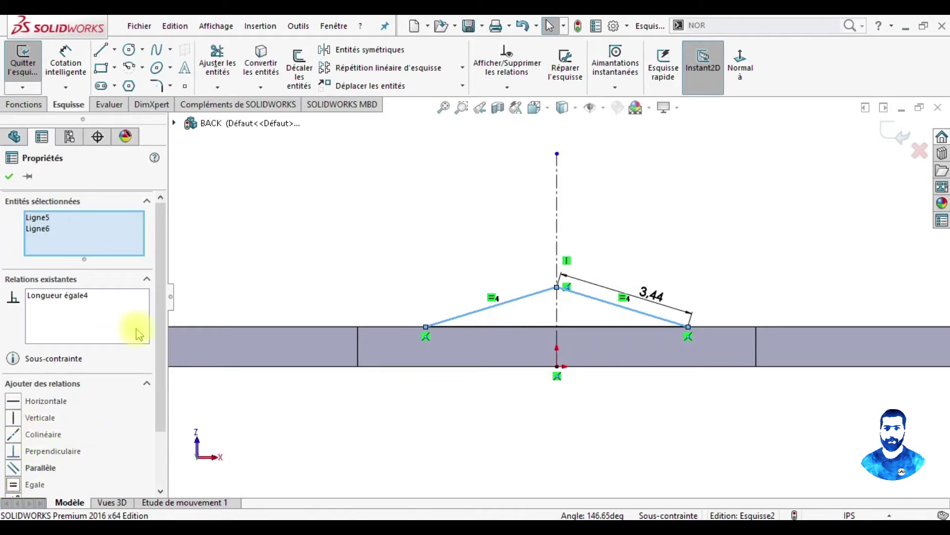
Step: Set the right line's 3.44 dimension to 1, then delete the conflicting dimension
{"action": "left_click", "coordinate": [693, 275]}
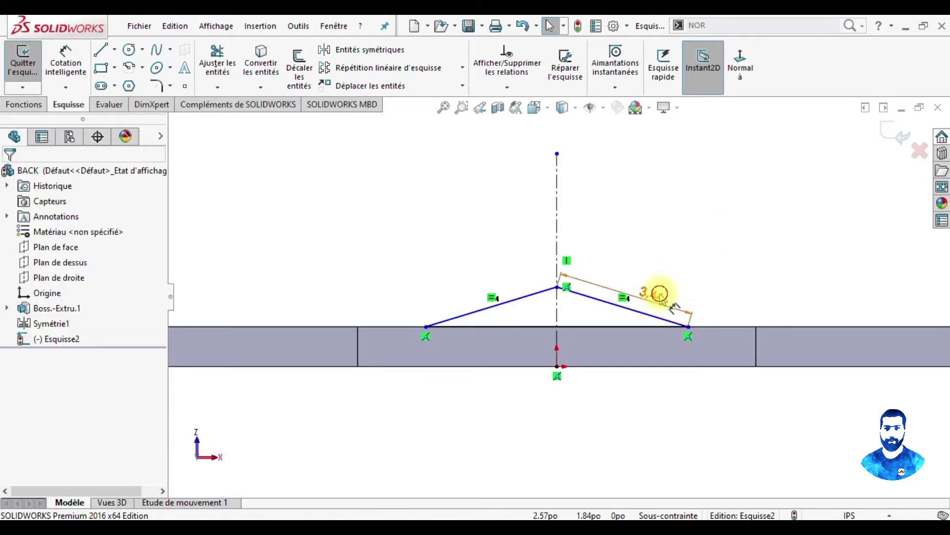
{"action": "type", "text": "1"}
{"action": "key", "text": "Return"}
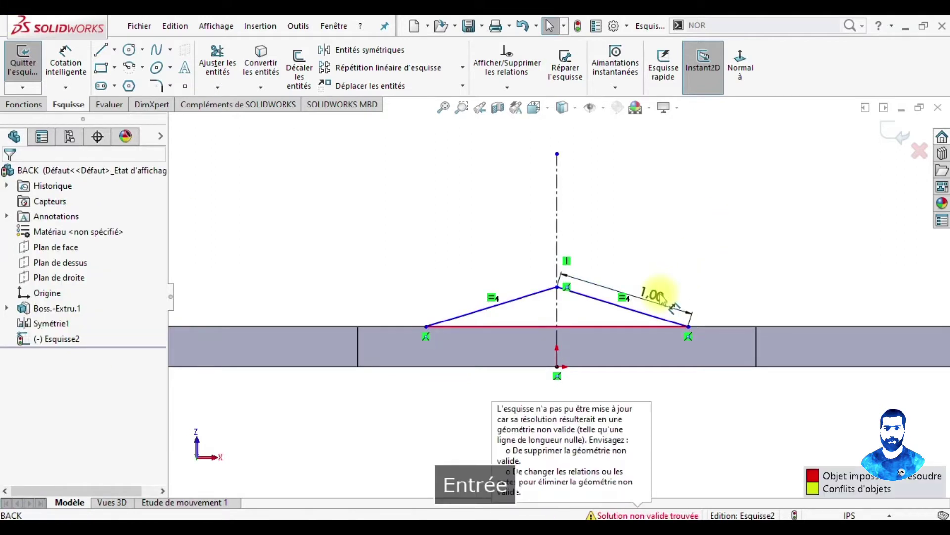
{"action": "scroll", "coordinate": [643, 361], "scroll_direction": "up", "scroll_amount": 3}
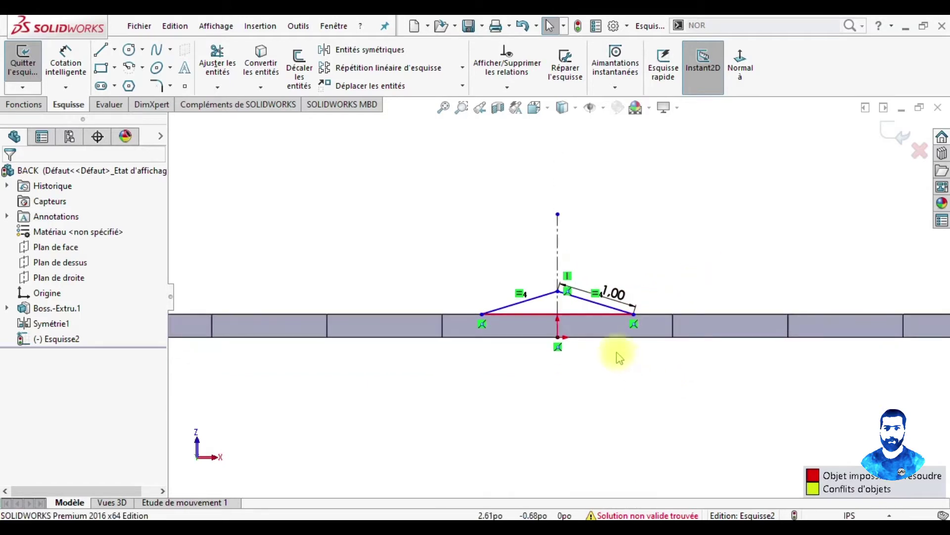
{"action": "scroll", "coordinate": [535, 287], "scroll_direction": "down", "scroll_amount": 3}
{"action": "scroll", "coordinate": [533, 285], "scroll_direction": "up", "scroll_amount": 1}
{"action": "left_click_drag", "start_coordinate": [587, 253], "coordinate": [616, 214]}
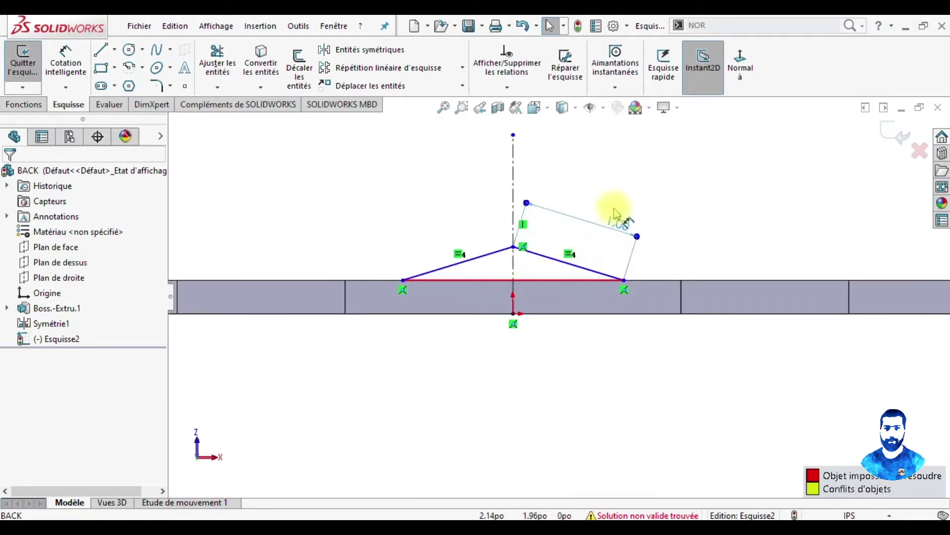
{"action": "key", "text": "Delete"}
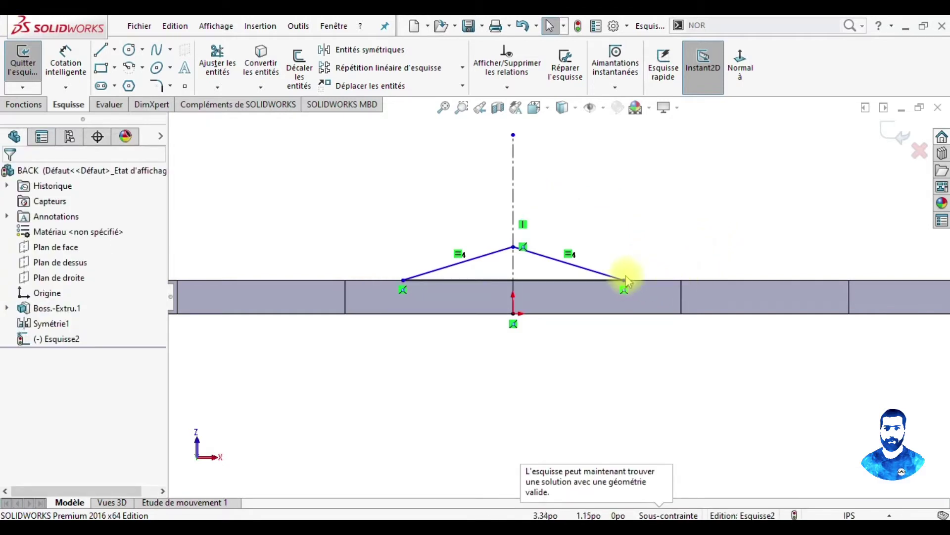
Step: Drag the endpoint inward and the apex upward to form a smaller, taller peak
{"action": "left_click_drag", "start_coordinate": [624, 281], "coordinate": [570, 281]}
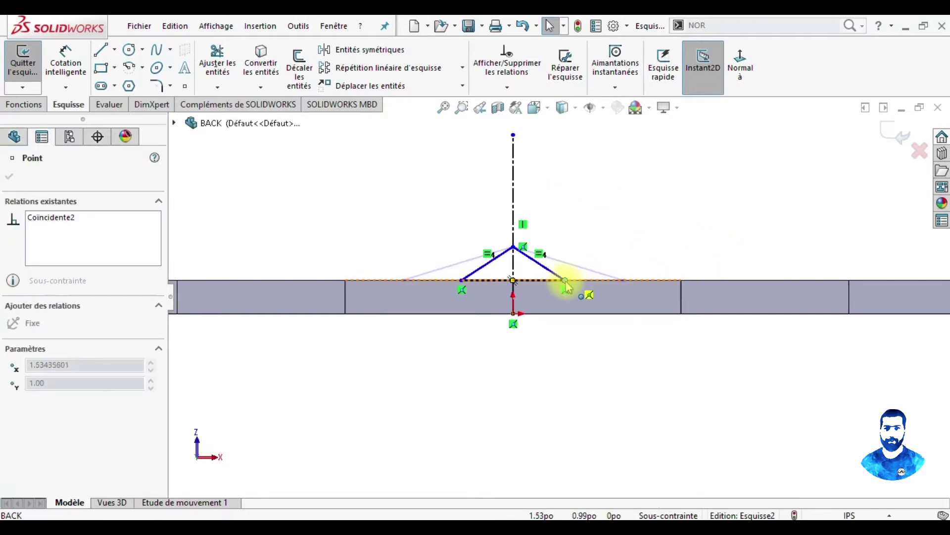
{"action": "left_click_drag", "start_coordinate": [550, 287], "coordinate": [538, 290]}
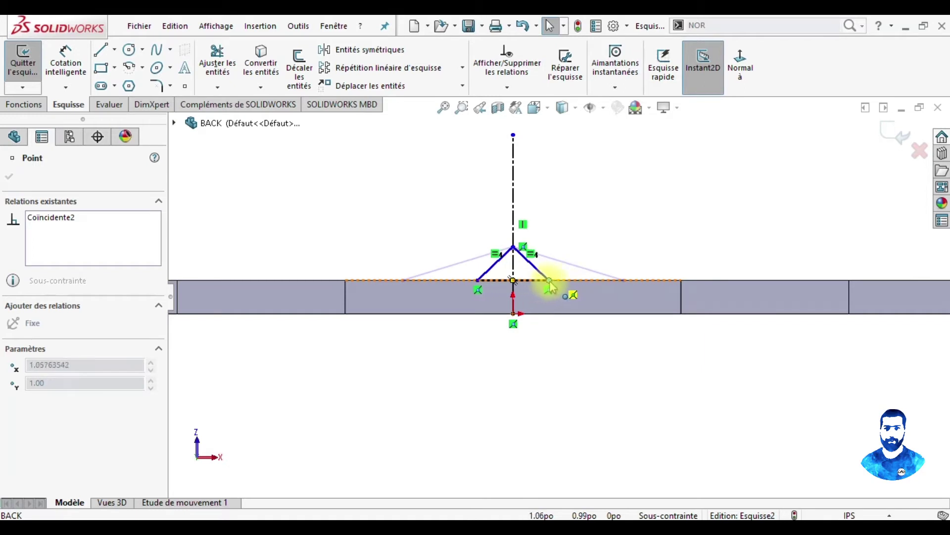
{"action": "left_click", "coordinate": [514, 246]}
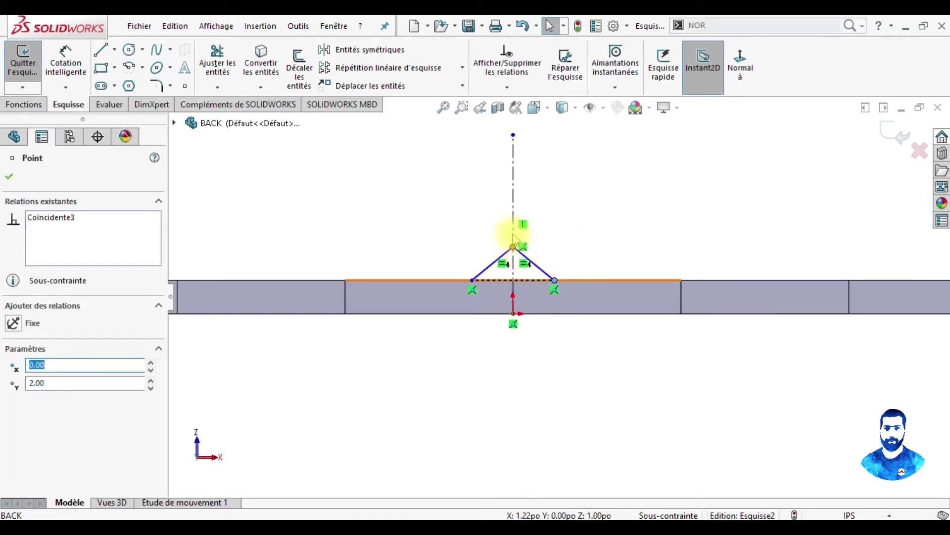
{"action": "left_click_drag", "start_coordinate": [514, 246], "coordinate": [515, 214]}
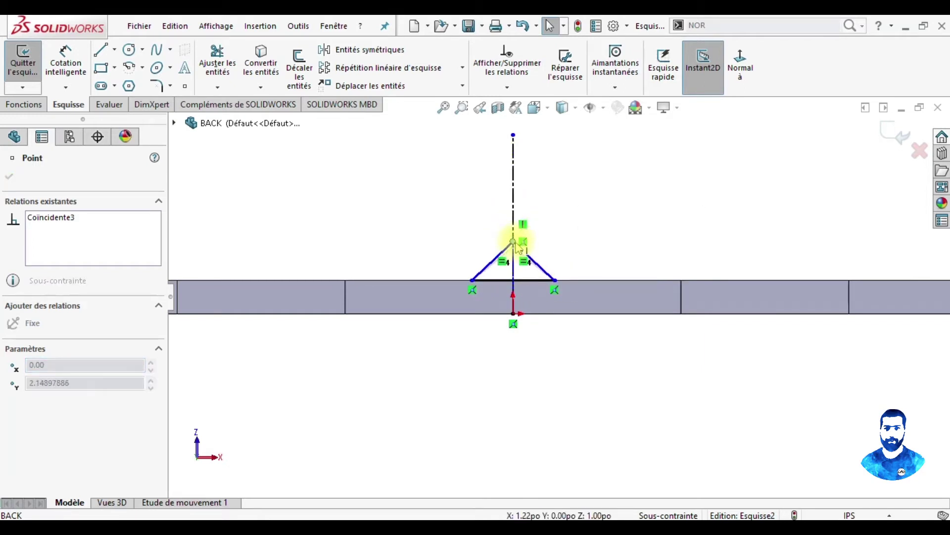
{"action": "left_click", "coordinate": [581, 208]}
{"action": "mouse_move", "coordinate": [581, 208]}
{"action": "middle_mouse_down"}
{"action": "mouse_move", "coordinate": [554, 258]}
{"action": "mouse_move", "coordinate": [602, 252]}
{"action": "mouse_move", "coordinate": [589, 229]}
{"action": "mouse_move", "coordinate": [587, 245]}
{"action": "mouse_move", "coordinate": [615, 227]}
{"action": "mouse_move", "coordinate": [630, 248]}
{"action": "middle_mouse_up"}
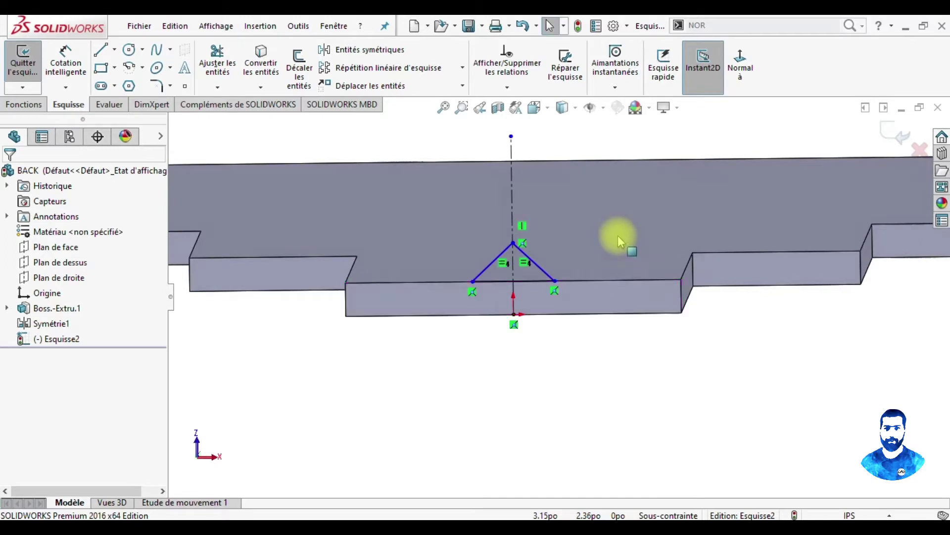
Step: Dimension the right sloped line to a length of 1.00
{"action": "left_click", "coordinate": [88, 64]}
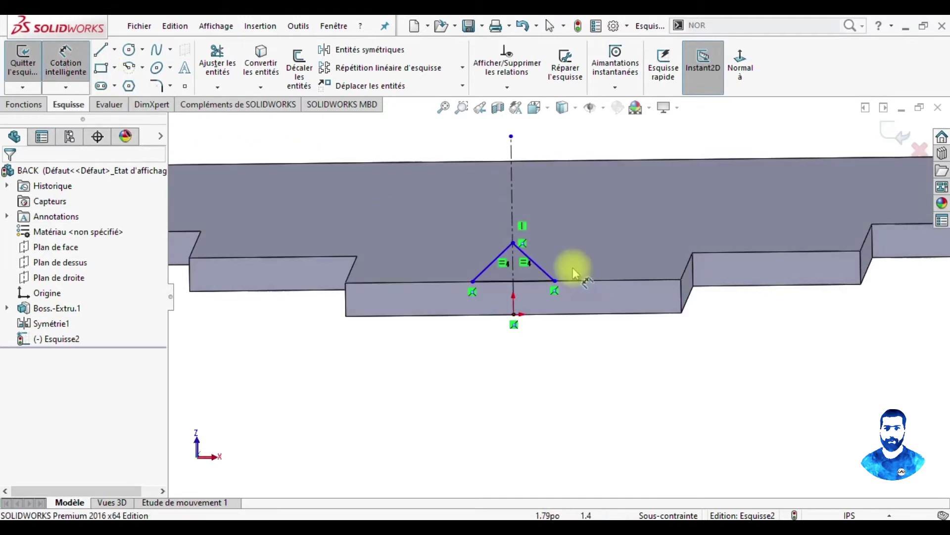
{"action": "left_click", "coordinate": [544, 271]}
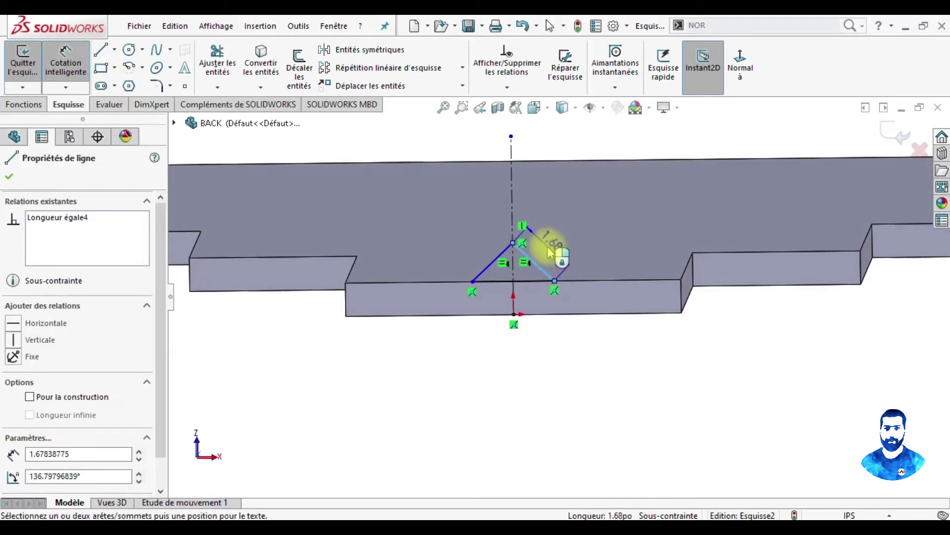
{"action": "left_click", "coordinate": [550, 253]}
{"action": "type", "text": "1.67838775po"}
{"action": "key", "text": "Return"}
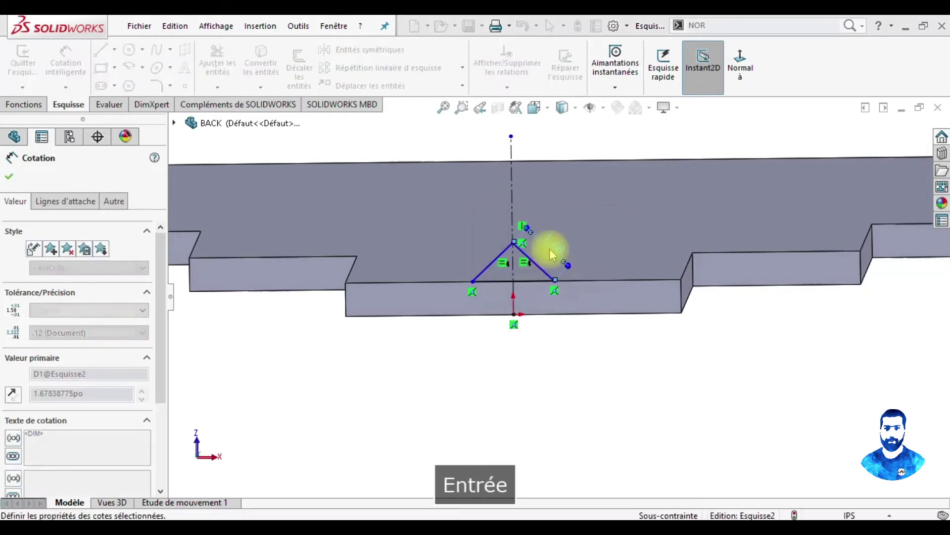
{"action": "left_click", "coordinate": [599, 321]}
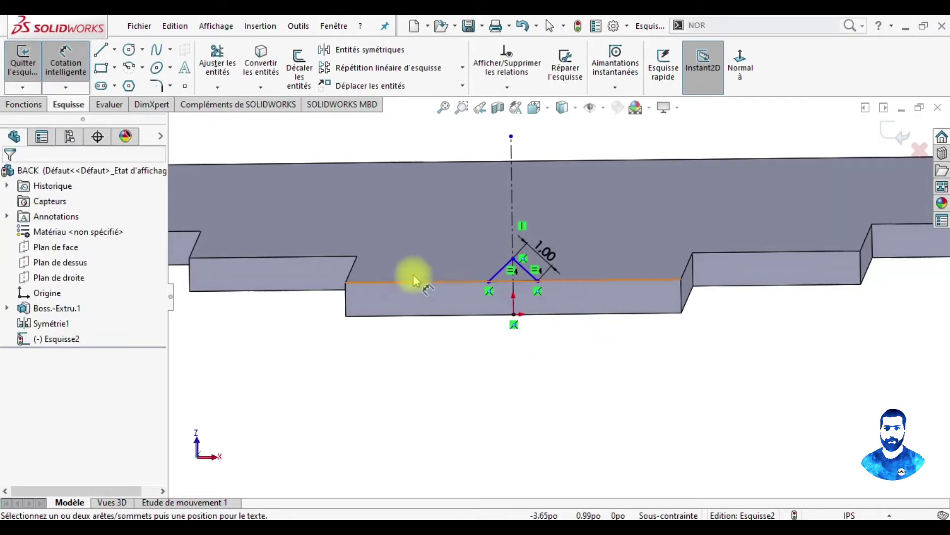
Step: Add an apex height dimension from the base line at 1, then change it to 7
{"action": "left_click", "coordinate": [513, 259]}
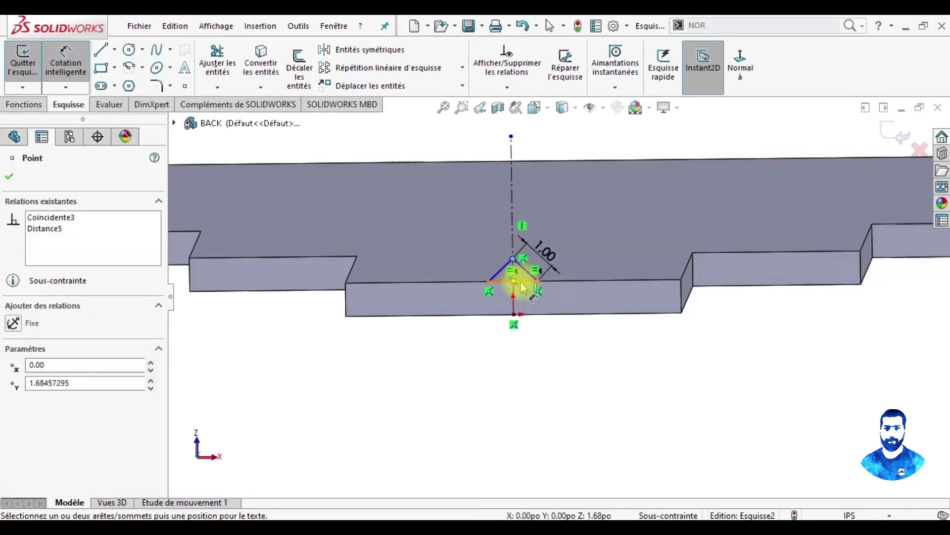
{"action": "left_click", "coordinate": [500, 281]}
{"action": "left_click", "coordinate": [457, 258]}
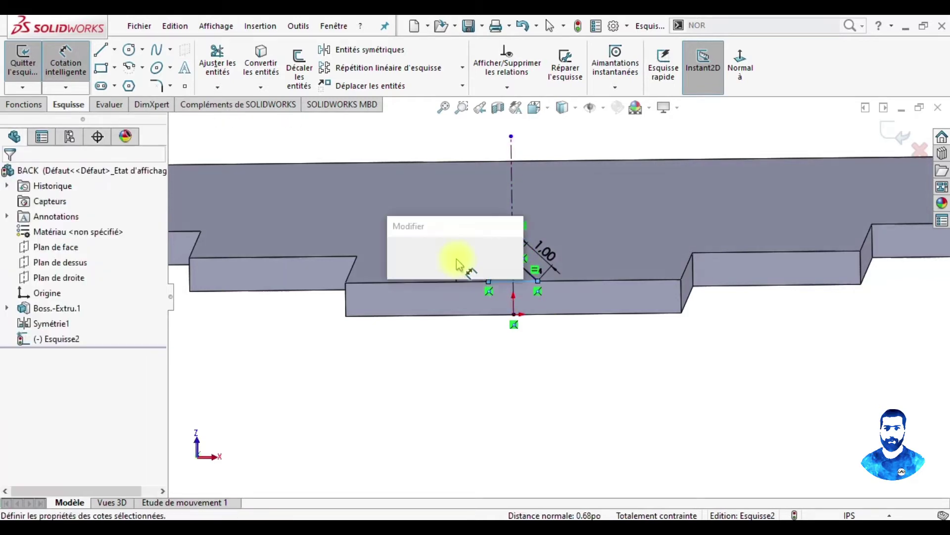
{"action": "type", "text": "1"}
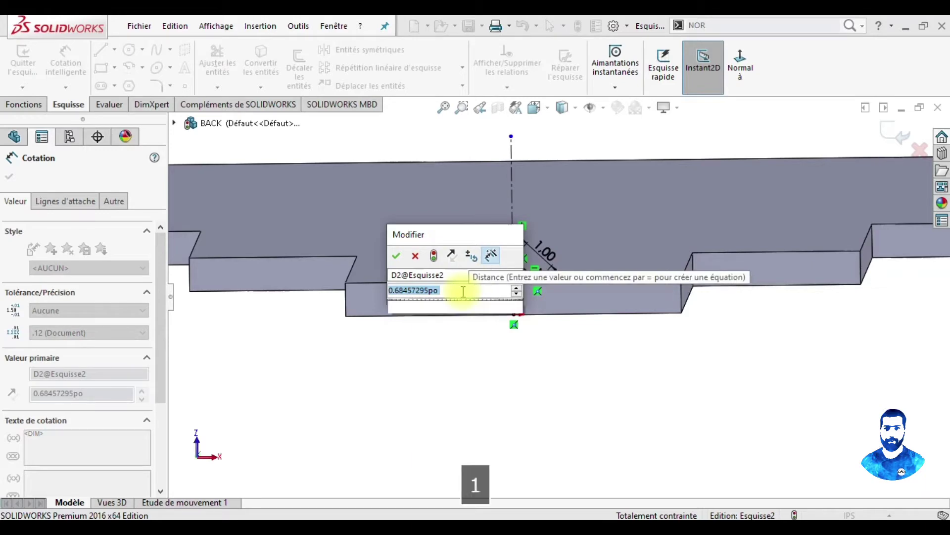
{"action": "key", "text": "Return"}
{"action": "left_click", "coordinate": [462, 261]}
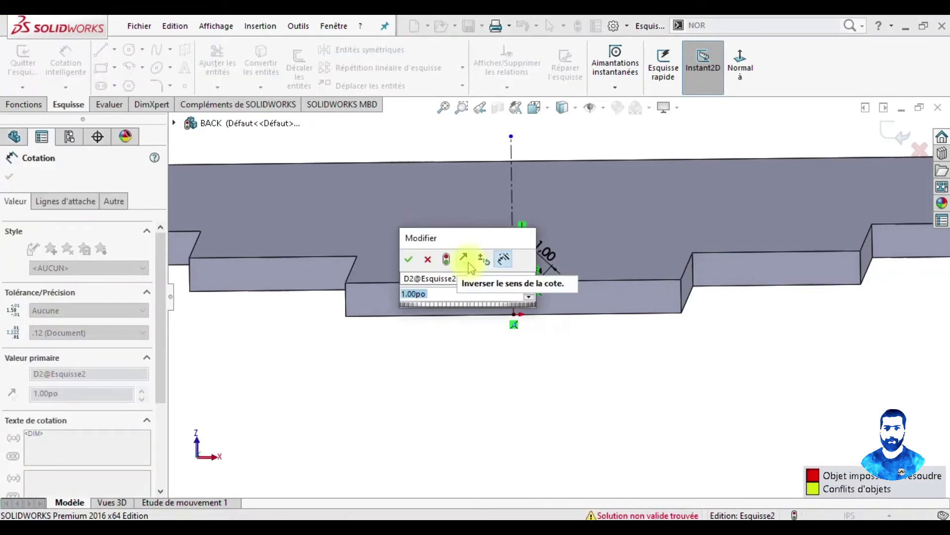
{"action": "type", "text": "7"}
{"action": "key", "text": "Return"}
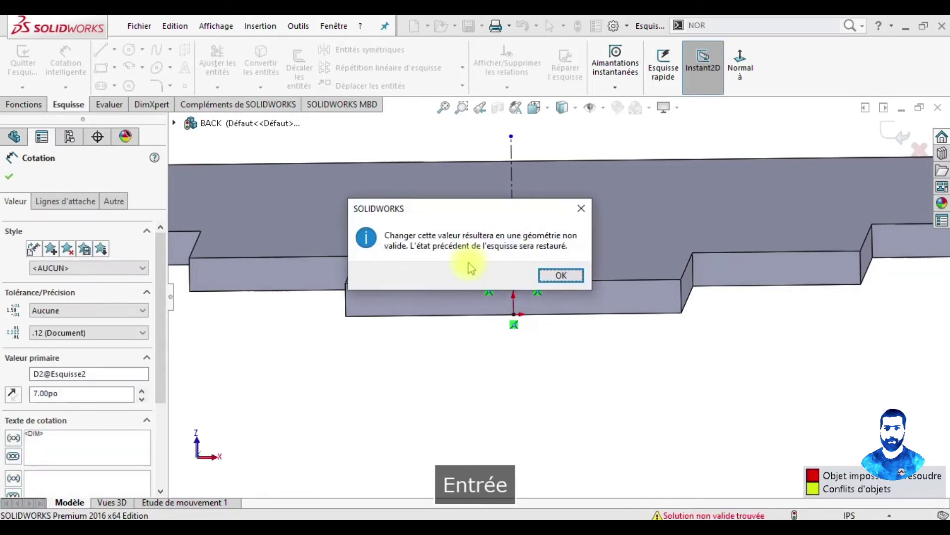
Step: Dismiss the invalid-geometry warning and set the apex height to 0.70
{"action": "left_click", "coordinate": [550, 274]}
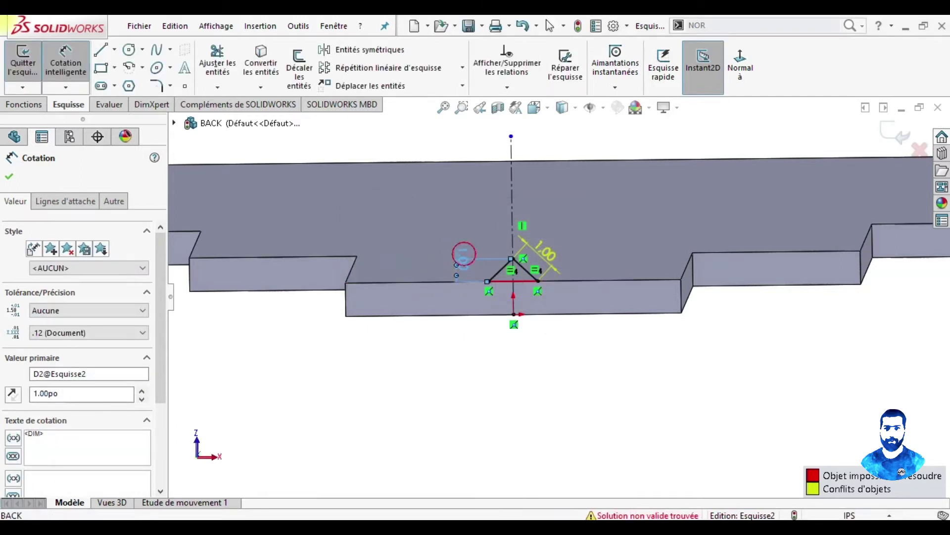
{"action": "type", "text": "0.7"}
{"action": "key", "text": "Return"}
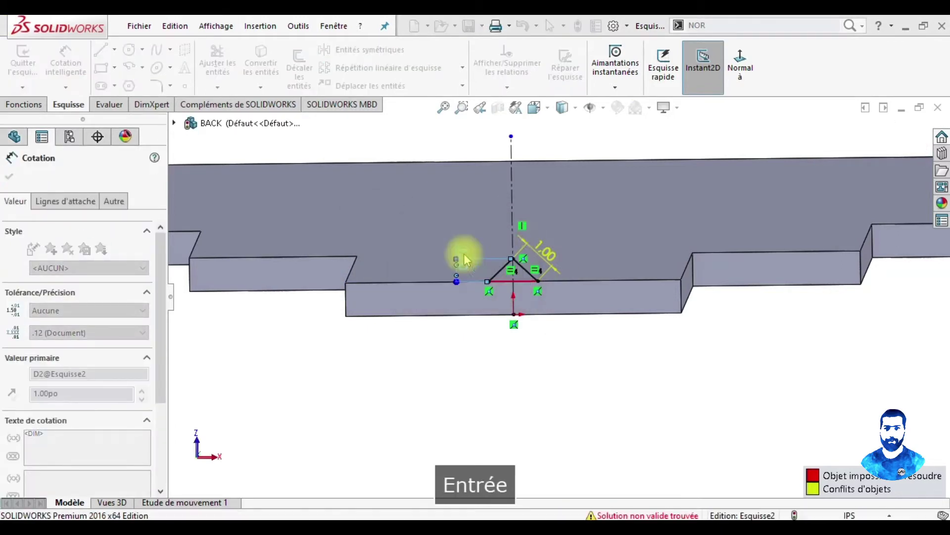
{"action": "left_click", "coordinate": [599, 381]}
{"action": "mouse_move", "coordinate": [581, 366]}
{"action": "middle_mouse_down"}
{"action": "mouse_move", "coordinate": [601, 328]}
{"action": "mouse_move", "coordinate": [622, 350]}
{"action": "mouse_move", "coordinate": [515, 323]}
{"action": "middle_mouse_up"}
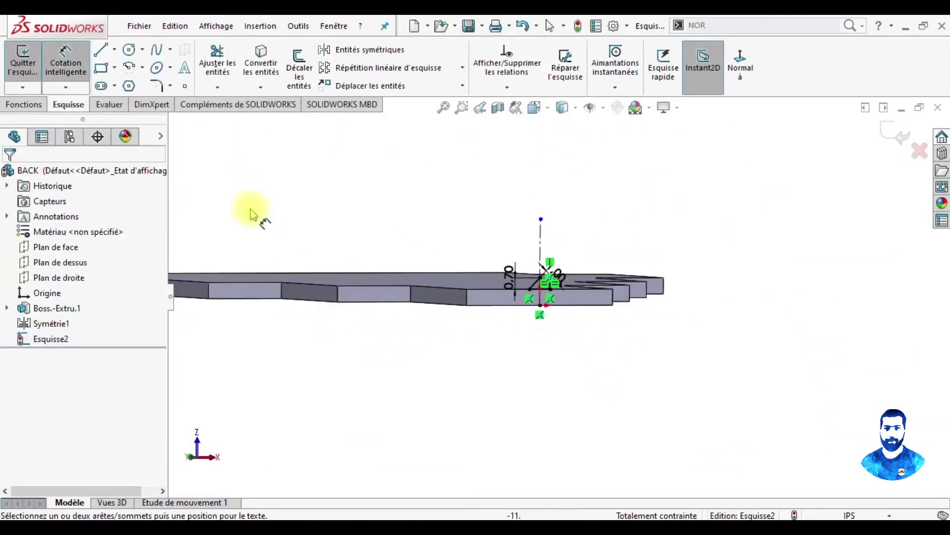
{"action": "left_click", "coordinate": [25, 105]}
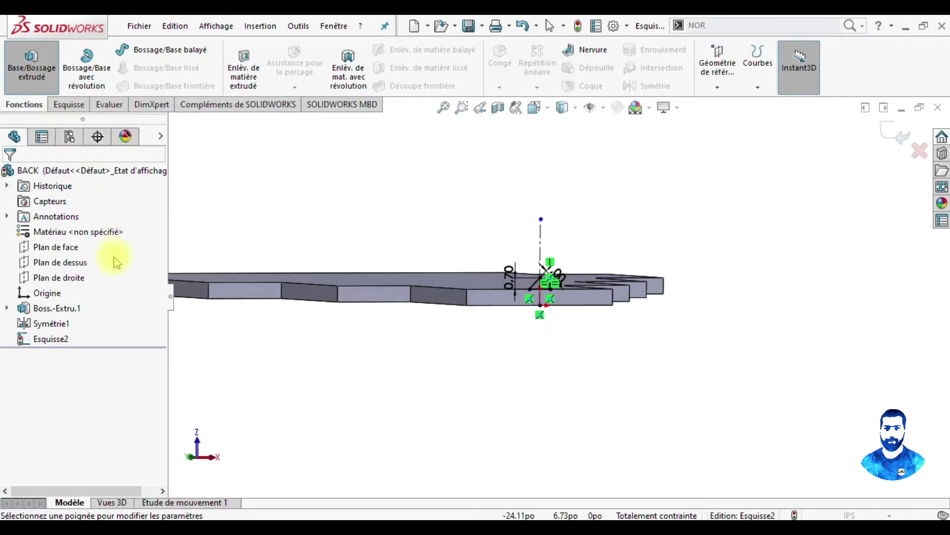
Step: Extrude Esquisse2 up to the plate's end face, creating the rib Boss.-Extru.2
{"action": "left_click", "coordinate": [75, 261]}
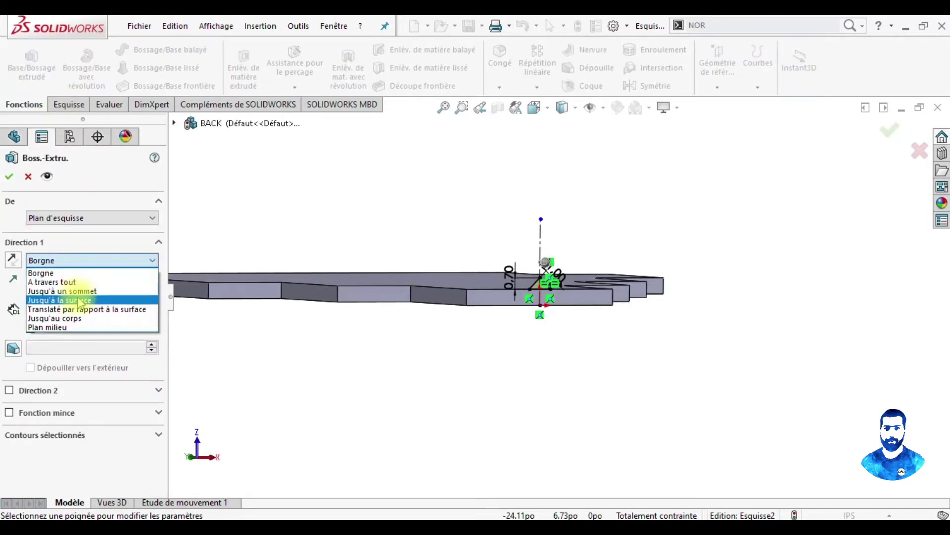
{"action": "left_click", "coordinate": [79, 300]}
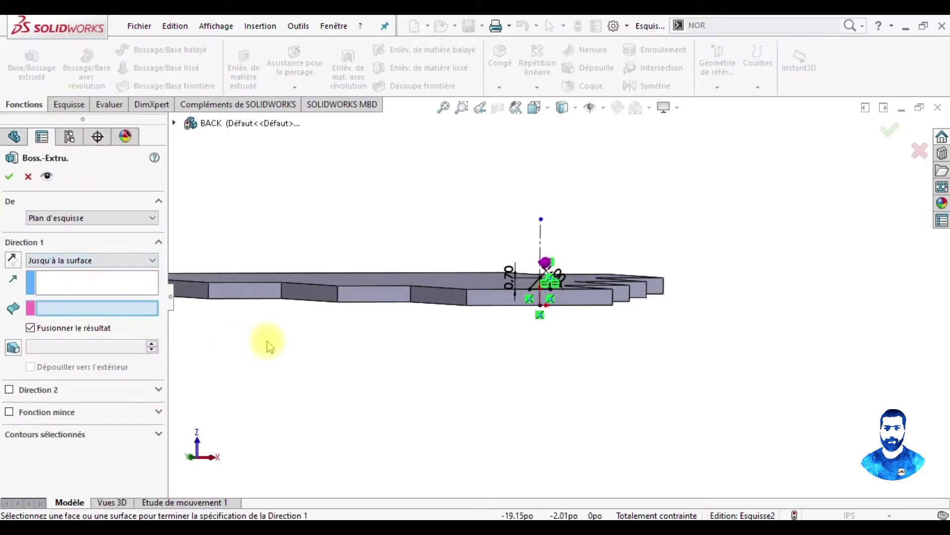
{"action": "mouse_move", "coordinate": [217, 322]}
{"action": "middle_mouse_down"}
{"action": "mouse_move", "coordinate": [319, 355]}
{"action": "mouse_move", "coordinate": [293, 308]}
{"action": "mouse_move", "coordinate": [463, 272]}
{"action": "middle_mouse_up"}
{"action": "left_click", "coordinate": [406, 286]}
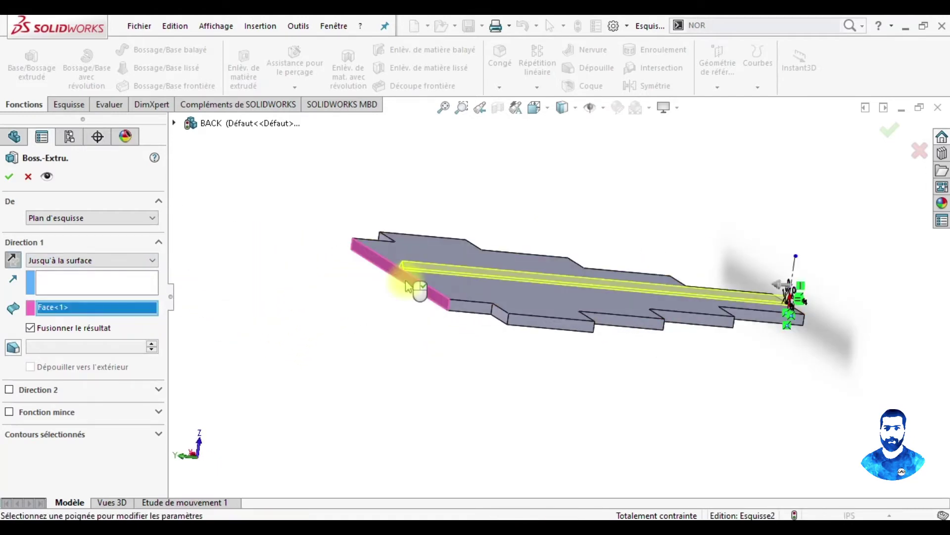
{"action": "mouse_move", "coordinate": [463, 359]}
{"action": "middle_mouse_down"}
{"action": "mouse_move", "coordinate": [408, 378]}
{"action": "mouse_move", "coordinate": [376, 288]}
{"action": "mouse_move", "coordinate": [428, 333]}
{"action": "mouse_move", "coordinate": [414, 336]}
{"action": "mouse_move", "coordinate": [453, 308]}
{"action": "mouse_move", "coordinate": [450, 364]}
{"action": "mouse_move", "coordinate": [436, 303]}
{"action": "mouse_move", "coordinate": [369, 361]}
{"action": "mouse_move", "coordinate": [359, 393]}
{"action": "mouse_move", "coordinate": [371, 344]}
{"action": "mouse_move", "coordinate": [467, 318]}
{"action": "mouse_move", "coordinate": [452, 357]}
{"action": "mouse_move", "coordinate": [431, 342]}
{"action": "mouse_move", "coordinate": [441, 322]}
{"action": "mouse_move", "coordinate": [452, 346]}
{"action": "mouse_move", "coordinate": [435, 336]}
{"action": "middle_mouse_up"}
{"action": "left_click", "coordinate": [9, 178]}
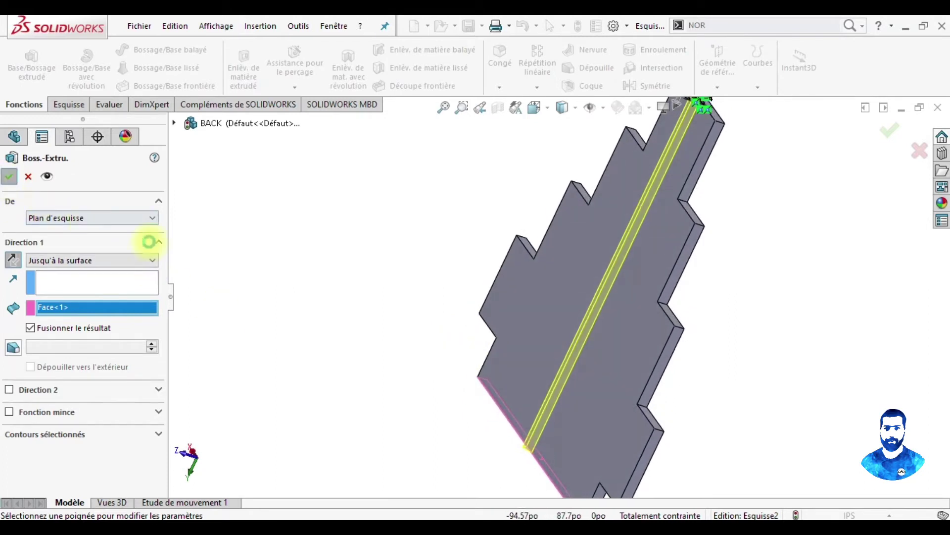
{"action": "left_click", "coordinate": [796, 230]}
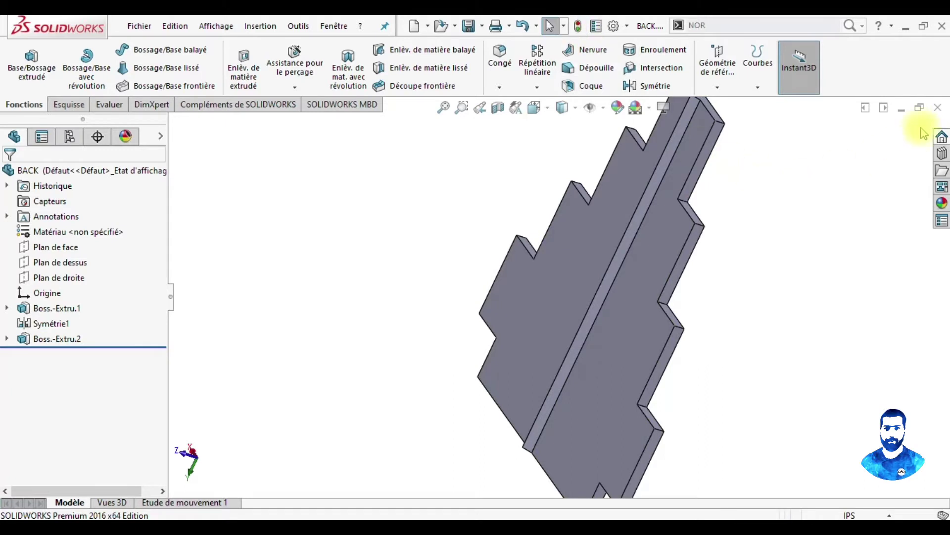
Step: Close BACK saving BACK.SLDPRT, and rebuild the PLANTSTAND assembly
{"action": "left_click", "coordinate": [937, 108]}
{"action": "left_click", "coordinate": [456, 272]}
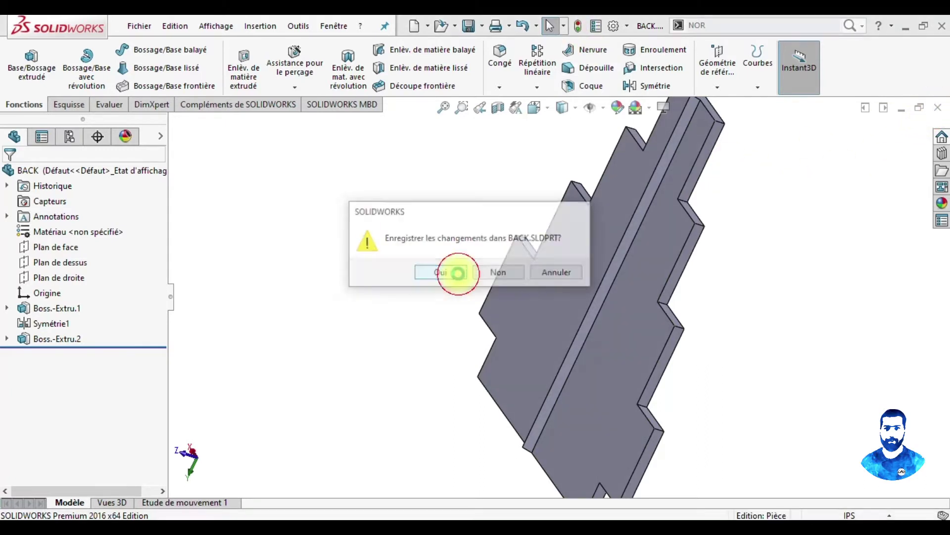
{"action": "left_click", "coordinate": [141, 109]}
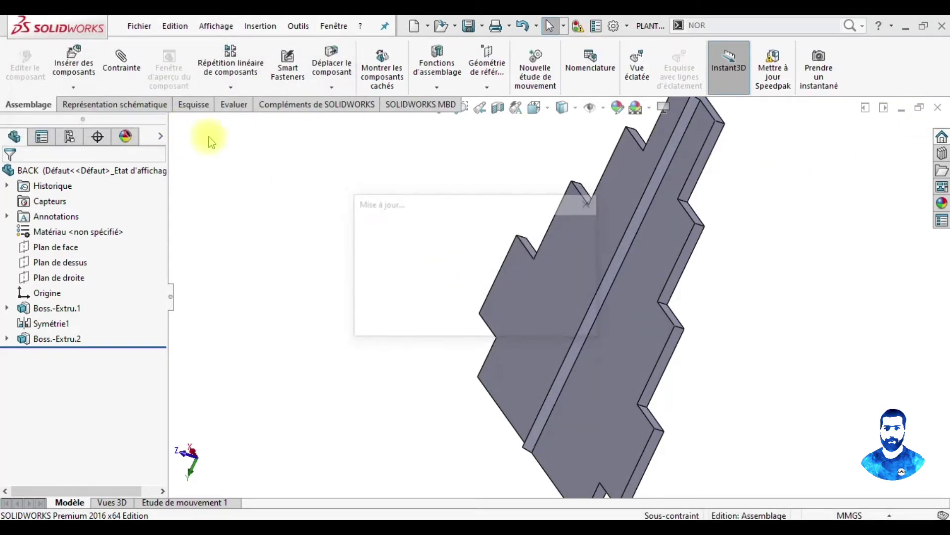
{"action": "middle_click_drag", "start_coordinate": [489, 286], "coordinate": [314, 322]}
{"action": "middle_click_drag", "start_coordinate": [656, 297], "coordinate": [454, 301]}
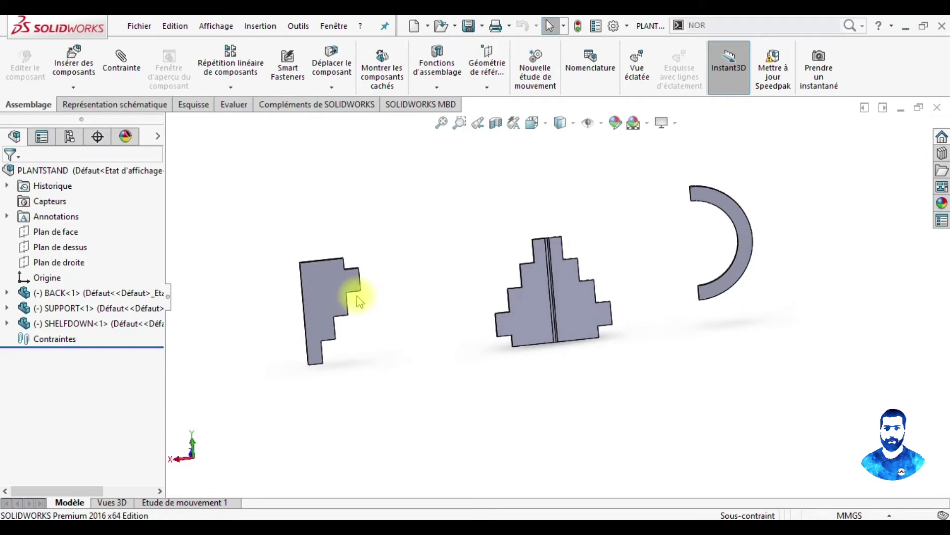
Step: Copy the SUPPORT part to create SUPPORT<2> above the original
{"action": "left_click_drag", "start_coordinate": [339, 300], "coordinate": [418, 213], "text": "ctrl"}
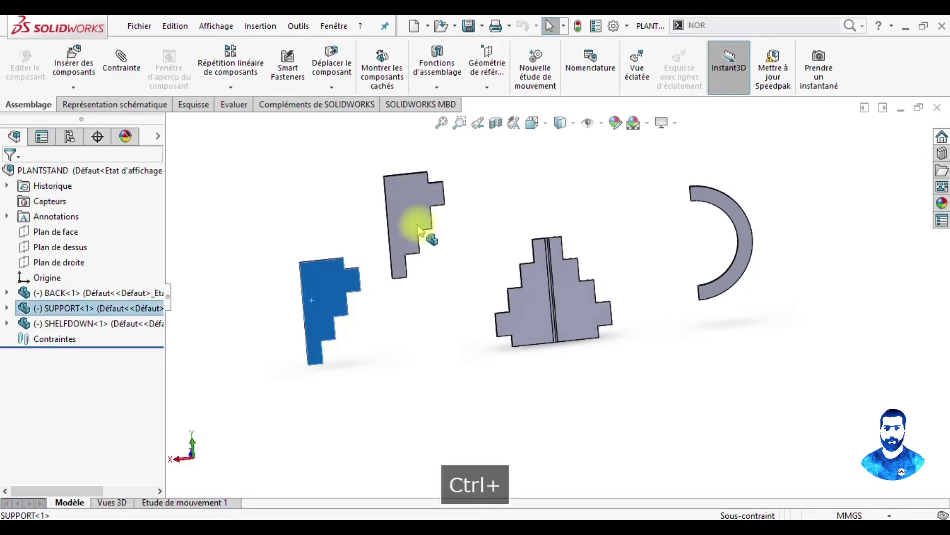
{"action": "left_click", "coordinate": [438, 297]}
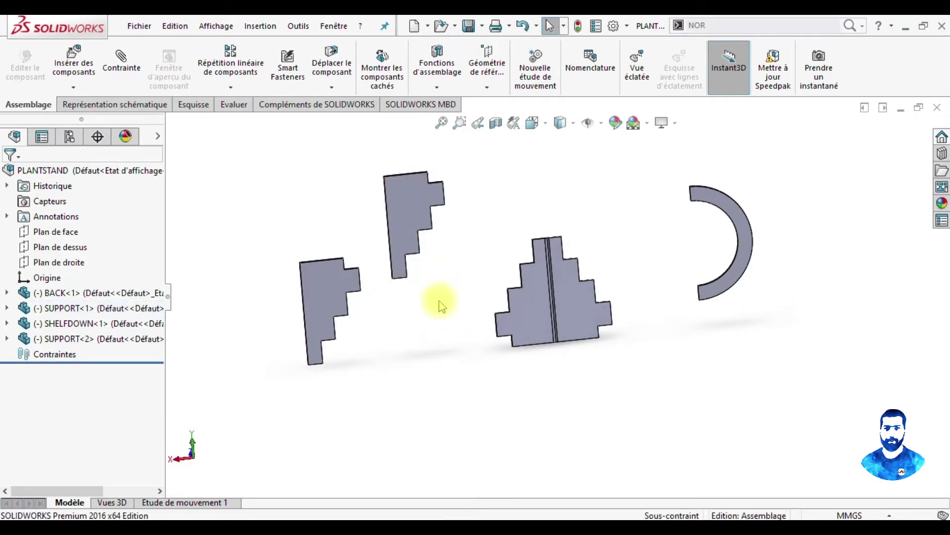
{"action": "left_click", "coordinate": [231, 89]}
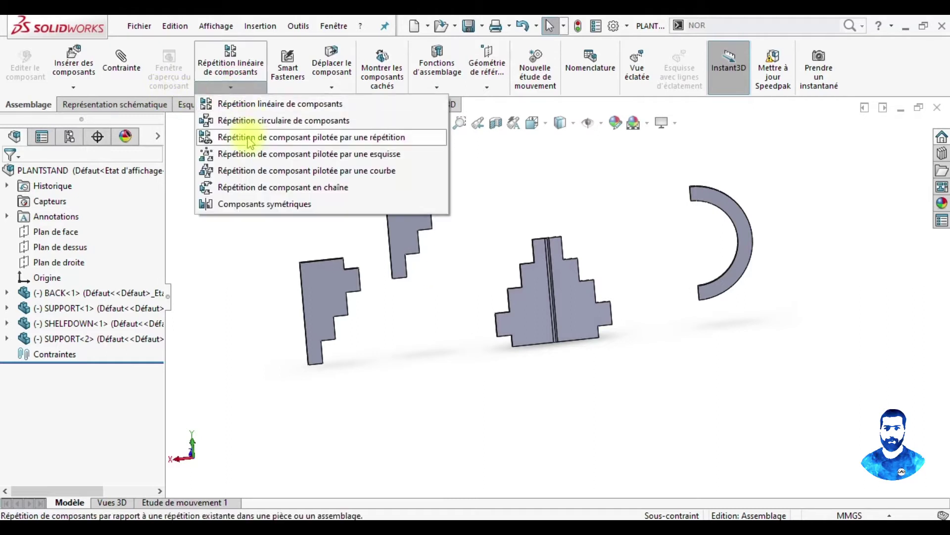
Step: Rotate the support part upright into a new orientation
{"action": "left_click", "coordinate": [332, 87]}
{"action": "left_click", "coordinate": [361, 118]}
{"action": "mouse_move", "coordinate": [327, 297]}
{"action": "left_mouse_down"}
{"action": "mouse_move", "coordinate": [322, 314]}
{"action": "mouse_move", "coordinate": [305, 113]}
{"action": "left_mouse_up"}
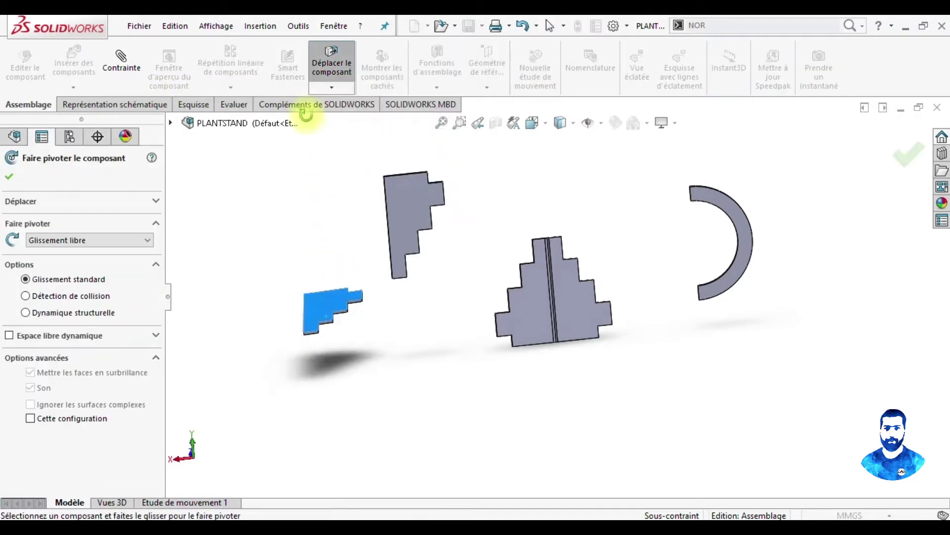
{"action": "left_click_drag", "start_coordinate": [327, 304], "coordinate": [325, 137]}
{"action": "mouse_move", "coordinate": [334, 317]}
{"action": "left_mouse_down"}
{"action": "mouse_move", "coordinate": [322, 257]}
{"action": "mouse_move", "coordinate": [328, 282]}
{"action": "mouse_move", "coordinate": [322, 258]}
{"action": "mouse_move", "coordinate": [346, 253]}
{"action": "mouse_move", "coordinate": [403, 132]}
{"action": "mouse_move", "coordinate": [414, 250]}
{"action": "mouse_move", "coordinate": [410, 70]}
{"action": "mouse_move", "coordinate": [410, 213]}
{"action": "mouse_move", "coordinate": [388, 121]}
{"action": "mouse_move", "coordinate": [408, 240]}
{"action": "mouse_move", "coordinate": [392, 275]}
{"action": "left_mouse_up"}
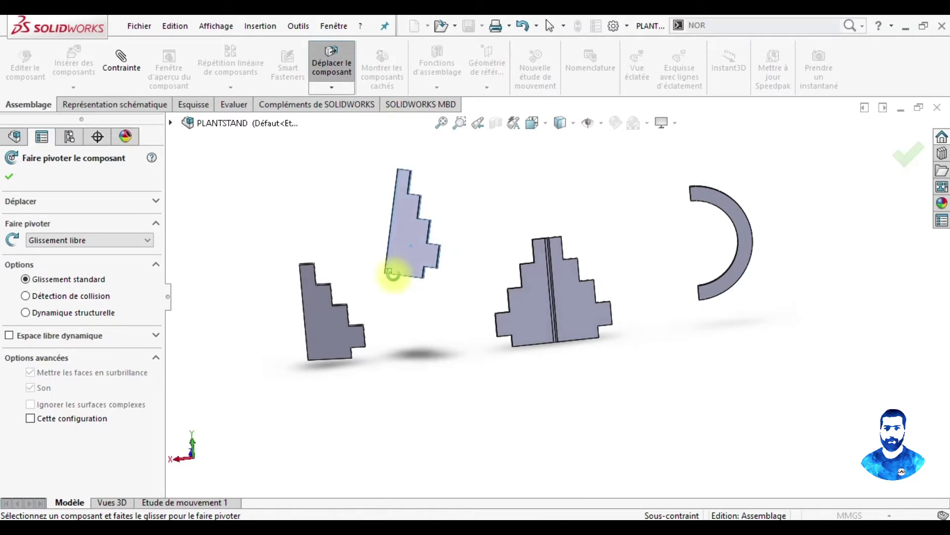
{"action": "left_click", "coordinate": [9, 176]}
Step: Select SUPPORT<2> and orient the view so the thin part is nearly edge-on
{"action": "mouse_move", "coordinate": [350, 239]}
{"action": "middle_mouse_down"}
{"action": "mouse_move", "coordinate": [436, 279]}
{"action": "mouse_move", "coordinate": [529, 291]}
{"action": "mouse_move", "coordinate": [642, 280]}
{"action": "mouse_move", "coordinate": [615, 314]}
{"action": "middle_mouse_up"}
{"action": "scroll", "coordinate": [529, 291], "scroll_direction": "down", "scroll_amount": 3}
{"action": "scroll", "coordinate": [514, 270], "scroll_direction": "down", "scroll_amount": 3}
{"action": "left_click", "coordinate": [477, 262]}
{"action": "scroll", "coordinate": [705, 345], "scroll_direction": "up", "scroll_amount": 3}
{"action": "scroll", "coordinate": [806, 308], "scroll_direction": "down", "scroll_amount": 2}
{"action": "scroll", "coordinate": [808, 319], "scroll_direction": "down", "scroll_amount": 2}
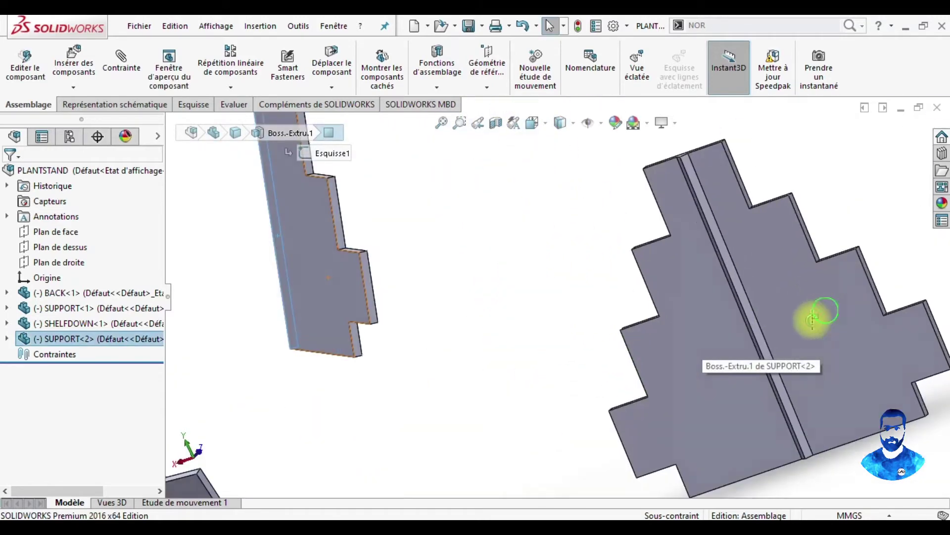
{"action": "middle_click_drag", "start_coordinate": [808, 318], "coordinate": [462, 206]}
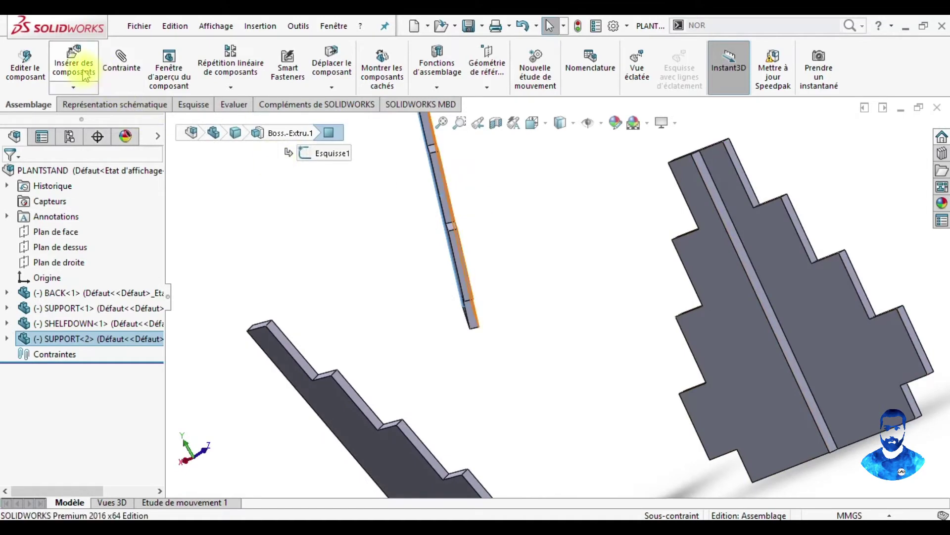
{"action": "left_click", "coordinate": [119, 69]}
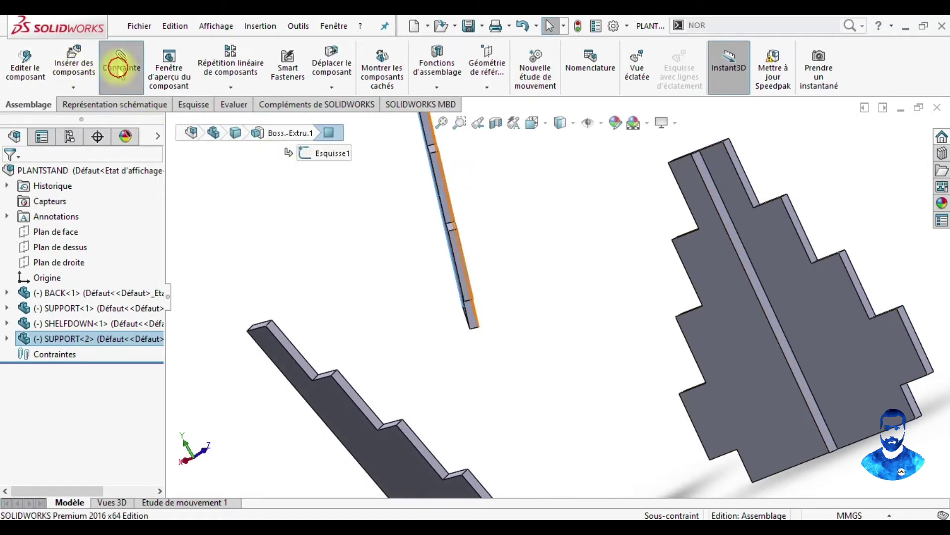
Step: Add a first coincident mate between a SUPPORT<2> face and a BACK face
{"action": "left_click", "coordinate": [779, 321]}
{"action": "left_click", "coordinate": [777, 322]}
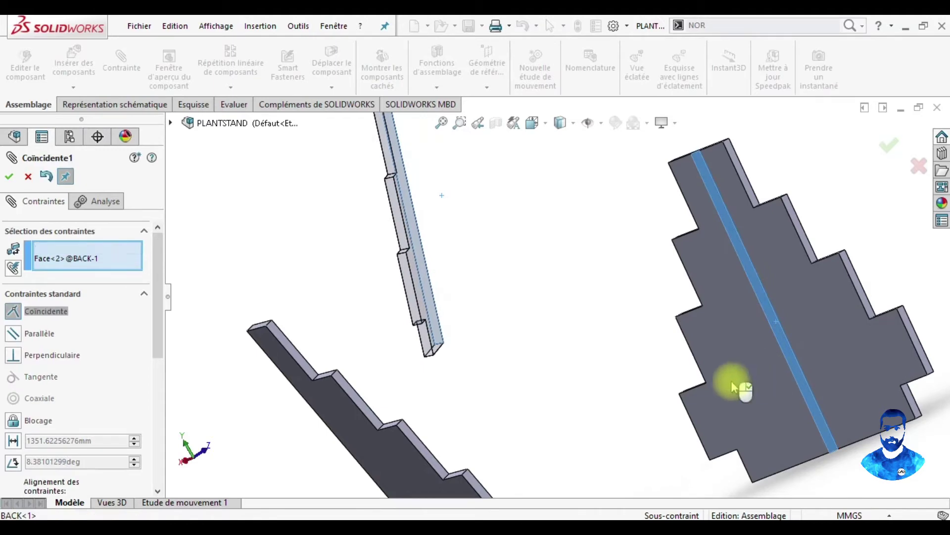
{"action": "left_click", "coordinate": [905, 402]}
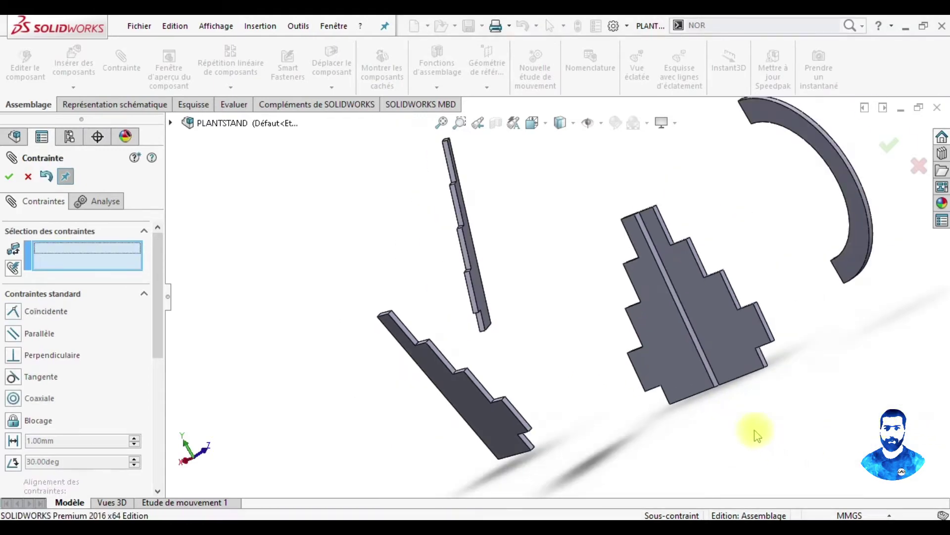
{"action": "scroll", "coordinate": [626, 371], "scroll_direction": "down", "scroll_amount": 3}
Step: Add a second coincident mate between another SUPPORT<2> face and BACK face
{"action": "mouse_move", "coordinate": [625, 388]}
{"action": "middle_mouse_down"}
{"action": "mouse_move", "coordinate": [611, 307]}
{"action": "mouse_move", "coordinate": [574, 248]}
{"action": "mouse_move", "coordinate": [635, 333]}
{"action": "mouse_move", "coordinate": [747, 373]}
{"action": "mouse_move", "coordinate": [729, 307]}
{"action": "mouse_move", "coordinate": [737, 369]}
{"action": "middle_mouse_up"}
{"action": "scroll", "coordinate": [530, 237], "scroll_direction": "down", "scroll_amount": 3}
{"action": "left_click", "coordinate": [530, 242]}
{"action": "scroll", "coordinate": [727, 350], "scroll_direction": "down", "scroll_amount": 3}
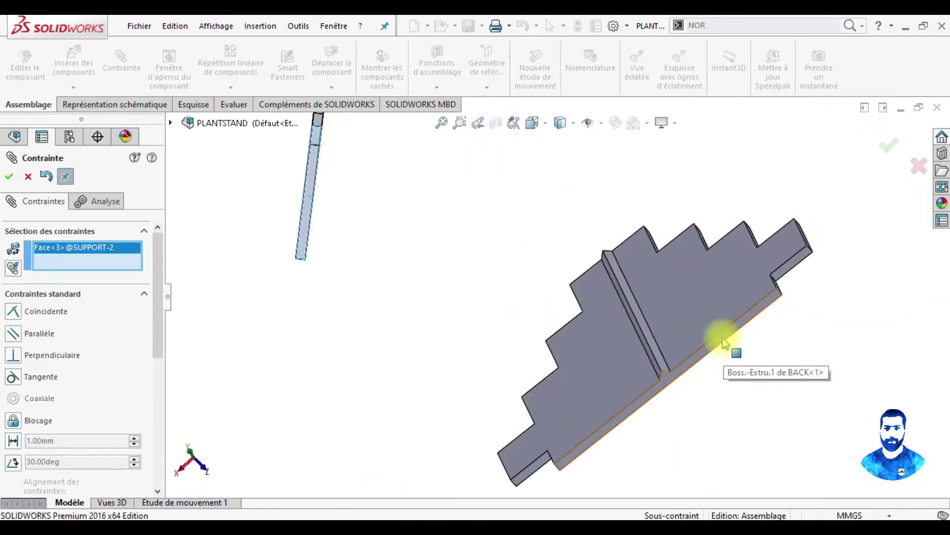
{"action": "left_click", "coordinate": [726, 343]}
{"action": "mouse_move", "coordinate": [515, 388]}
{"action": "middle_mouse_down"}
{"action": "mouse_move", "coordinate": [439, 346]}
{"action": "mouse_move", "coordinate": [438, 443]}
{"action": "middle_mouse_up"}
{"action": "left_click", "coordinate": [730, 408]}
Step: Slide the SUPPORT<2> plate against the large BACK plate
{"action": "mouse_move", "coordinate": [573, 381]}
{"action": "middle_mouse_down"}
{"action": "mouse_move", "coordinate": [611, 439]}
{"action": "mouse_move", "coordinate": [543, 452]}
{"action": "mouse_move", "coordinate": [606, 471]}
{"action": "mouse_move", "coordinate": [608, 483]}
{"action": "mouse_move", "coordinate": [589, 468]}
{"action": "middle_mouse_up"}
{"action": "mouse_move", "coordinate": [512, 410]}
{"action": "left_mouse_down"}
{"action": "mouse_move", "coordinate": [846, 346]}
{"action": "mouse_move", "coordinate": [777, 355]}
{"action": "left_mouse_up"}
{"action": "mouse_move", "coordinate": [928, 328]}
{"action": "middle_mouse_down"}
{"action": "mouse_move", "coordinate": [830, 339]}
{"action": "mouse_move", "coordinate": [854, 333]}
{"action": "middle_mouse_up"}
{"action": "scroll", "coordinate": [832, 334], "scroll_direction": "down", "scroll_amount": 3}
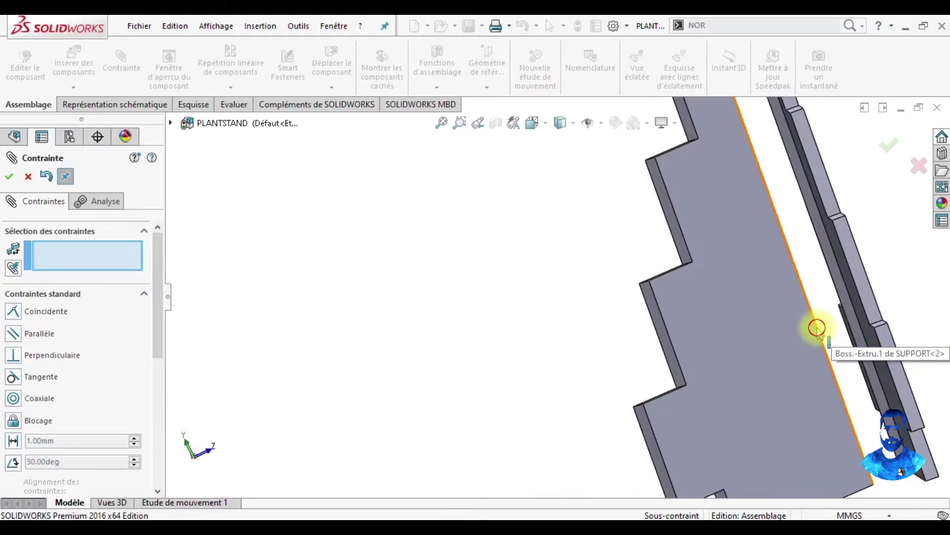
Step: Add a third coincident mate joining a SUPPORT<2> edge to the matching BACK edge
{"action": "left_click", "coordinate": [818, 328]}
{"action": "scroll", "coordinate": [868, 297], "scroll_direction": "up", "scroll_amount": 5}
{"action": "scroll", "coordinate": [649, 292], "scroll_direction": "down", "scroll_amount": 3}
{"action": "mouse_move", "coordinate": [649, 292]}
{"action": "middle_mouse_down"}
{"action": "mouse_move", "coordinate": [578, 318]}
{"action": "mouse_move", "coordinate": [628, 318]}
{"action": "mouse_move", "coordinate": [618, 318]}
{"action": "middle_mouse_up"}
{"action": "scroll", "coordinate": [540, 330], "scroll_direction": "down", "scroll_amount": 3}
{"action": "scroll", "coordinate": [557, 333], "scroll_direction": "down", "scroll_amount": 2}
{"action": "scroll", "coordinate": [571, 328], "scroll_direction": "down", "scroll_amount": 2}
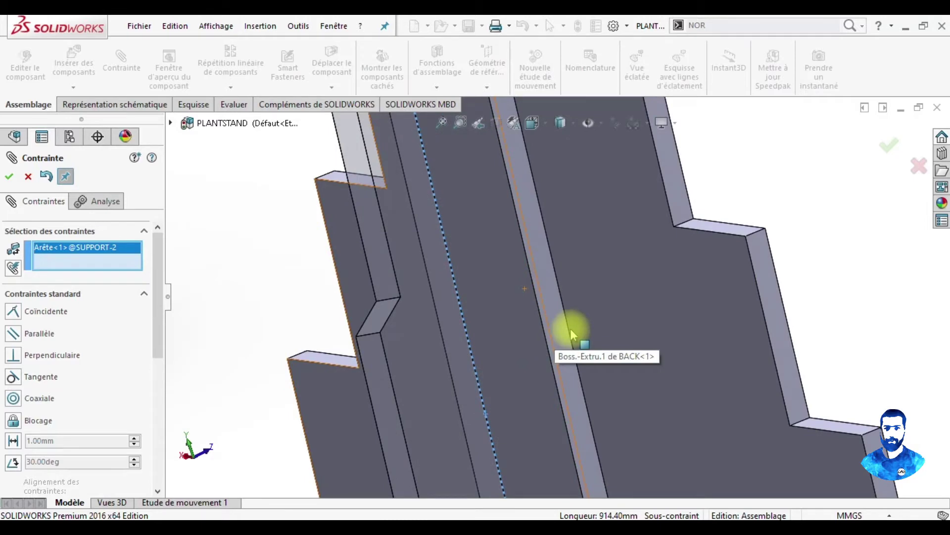
{"action": "scroll", "coordinate": [564, 337], "scroll_direction": "up", "scroll_amount": 3}
{"action": "mouse_move", "coordinate": [558, 341]}
{"action": "middle_mouse_down"}
{"action": "mouse_move", "coordinate": [592, 334]}
{"action": "mouse_move", "coordinate": [559, 336]}
{"action": "mouse_move", "coordinate": [590, 335]}
{"action": "mouse_move", "coordinate": [574, 338]}
{"action": "middle_mouse_up"}
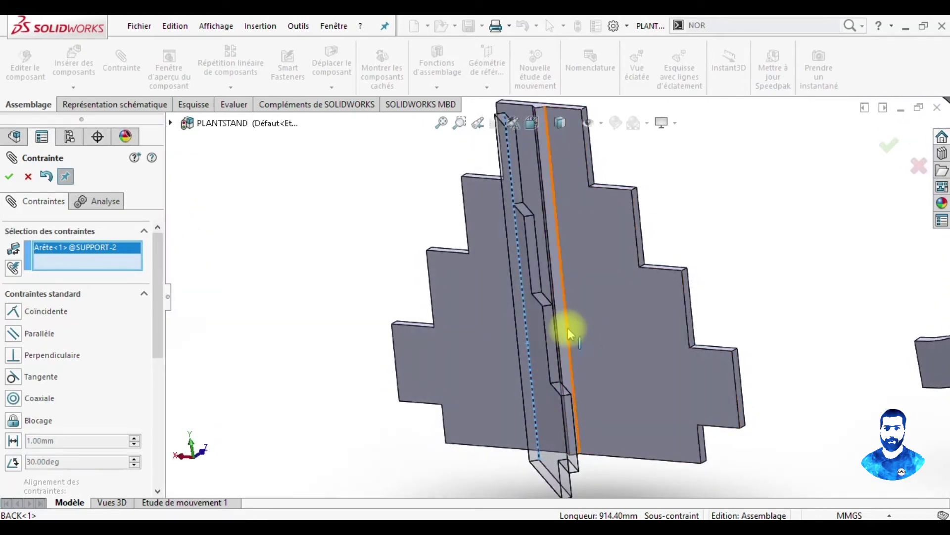
{"action": "left_click", "coordinate": [569, 334]}
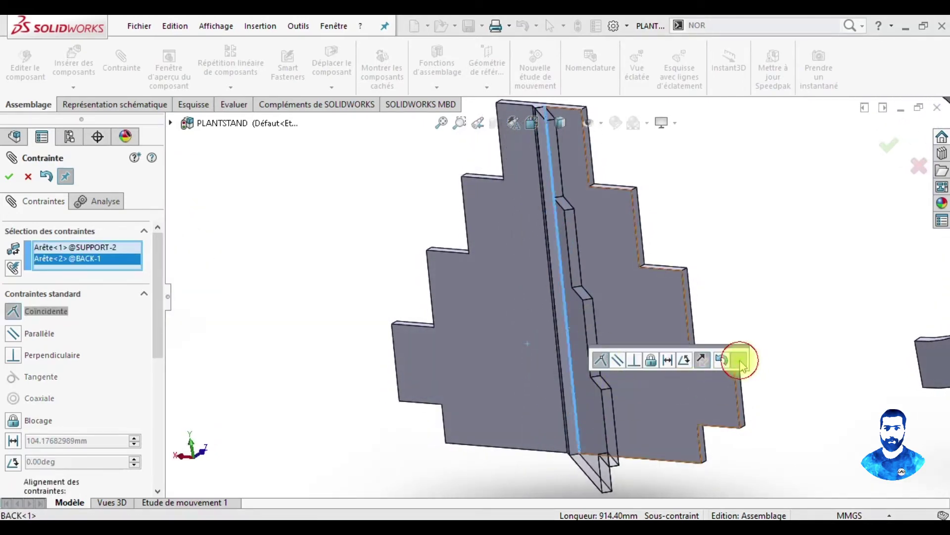
{"action": "left_click", "coordinate": [740, 360]}
{"action": "mouse_move", "coordinate": [733, 388]}
{"action": "middle_mouse_down"}
{"action": "mouse_move", "coordinate": [760, 377]}
{"action": "mouse_move", "coordinate": [710, 389]}
{"action": "mouse_move", "coordinate": [757, 377]}
{"action": "middle_mouse_up"}
{"action": "scroll", "coordinate": [478, 361], "scroll_direction": "down", "scroll_amount": 5}
{"action": "scroll", "coordinate": [399, 319], "scroll_direction": "down", "scroll_amount": 3}
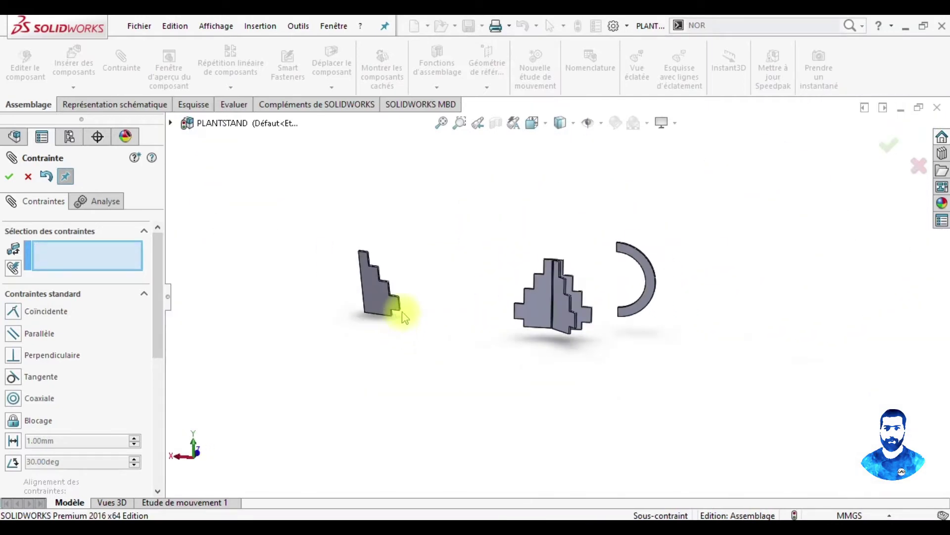
Step: Mate a SUPPORT face coincident to the matching face on BACK
{"action": "scroll", "coordinate": [400, 319], "scroll_direction": "down", "scroll_amount": 2}
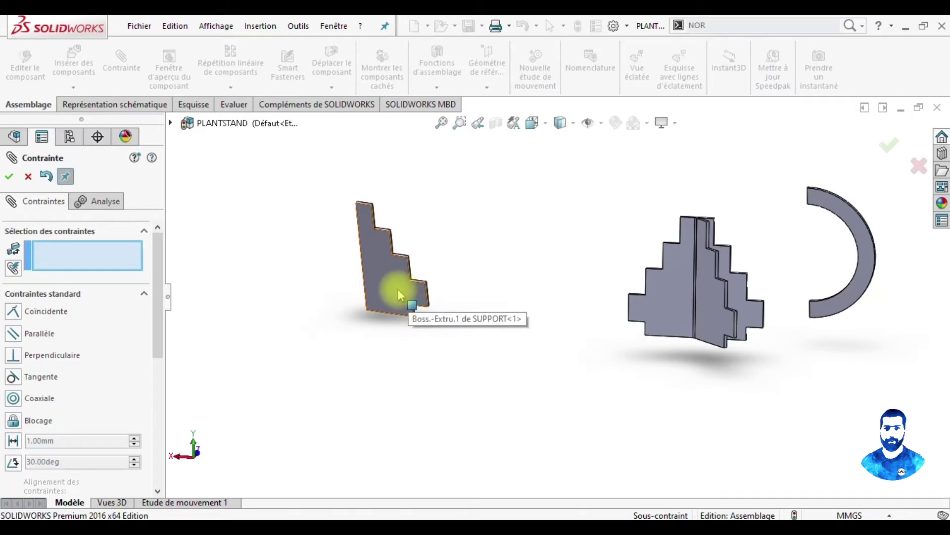
{"action": "scroll", "coordinate": [398, 289], "scroll_direction": "down", "scroll_amount": 2}
{"action": "scroll", "coordinate": [404, 286], "scroll_direction": "down", "scroll_amount": 2}
{"action": "mouse_move", "coordinate": [423, 287]}
{"action": "middle_mouse_down"}
{"action": "mouse_move", "coordinate": [510, 312]}
{"action": "mouse_move", "coordinate": [407, 260]}
{"action": "middle_mouse_up"}
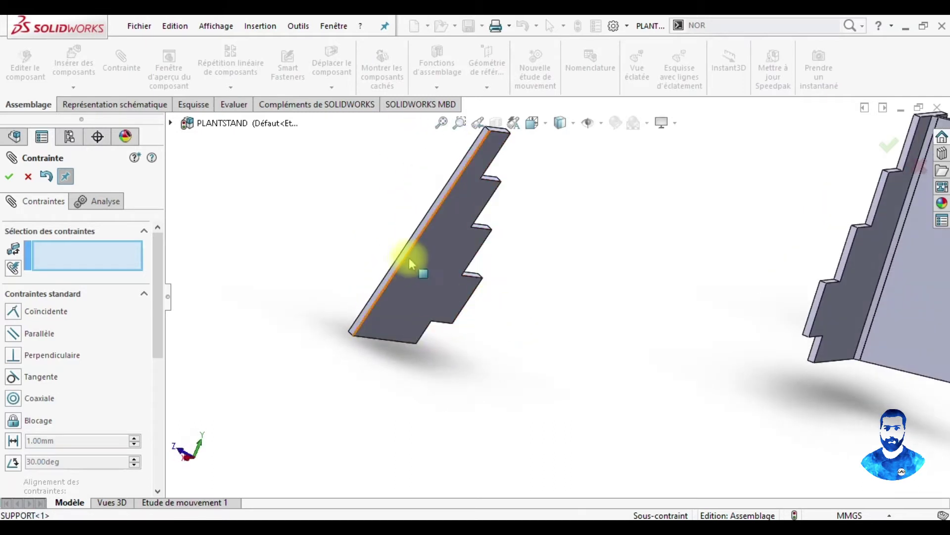
{"action": "left_click", "coordinate": [407, 254]}
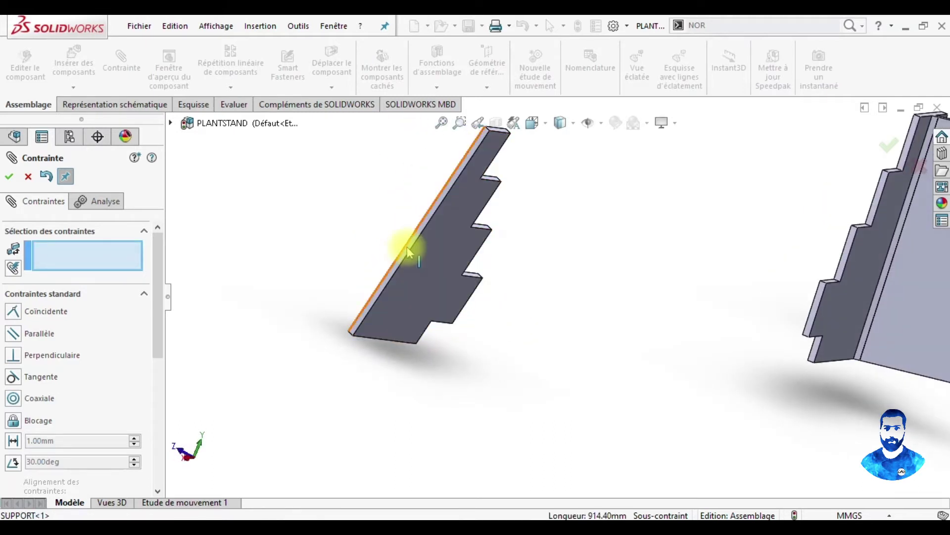
{"action": "left_click", "coordinate": [413, 243]}
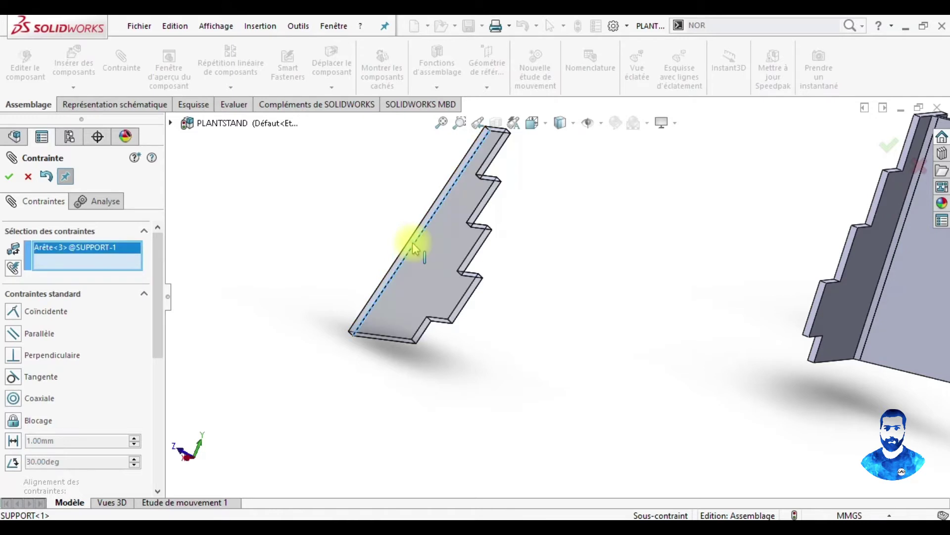
{"action": "left_click", "coordinate": [415, 242]}
{"action": "left_click", "coordinate": [415, 243]}
{"action": "scroll", "coordinate": [766, 366], "scroll_direction": "up", "scroll_amount": 5}
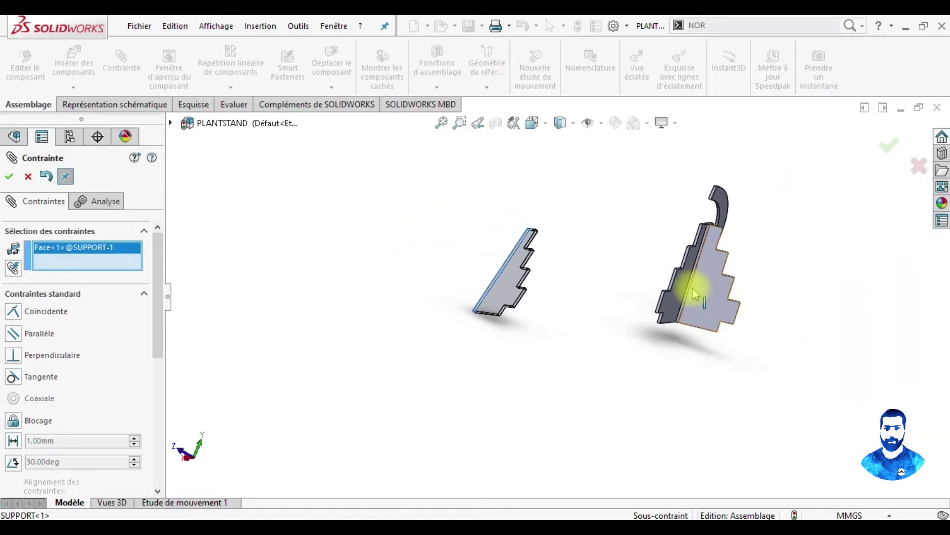
{"action": "scroll", "coordinate": [695, 293], "scroll_direction": "down", "scroll_amount": 3}
{"action": "scroll", "coordinate": [602, 300], "scroll_direction": "down", "scroll_amount": 4}
{"action": "left_click", "coordinate": [559, 294]}
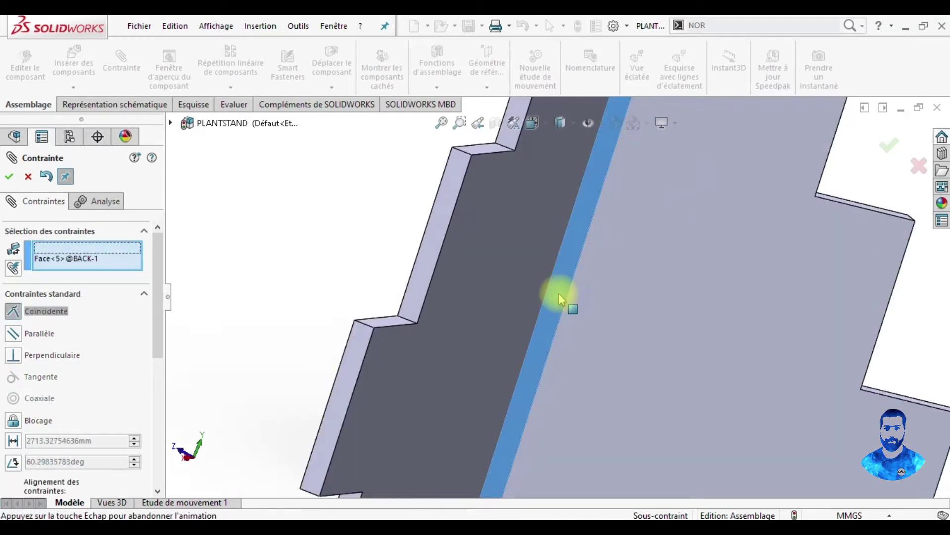
{"action": "left_click", "coordinate": [739, 339]}
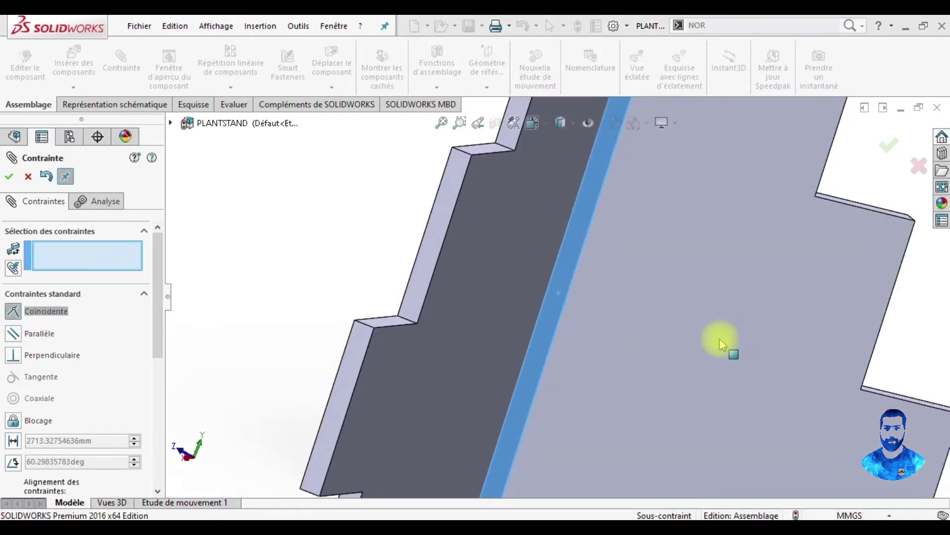
Step: Mate a thin SUPPORT face coincident to a BACK face as Coïncidente5
{"action": "scroll", "coordinate": [609, 343], "scroll_direction": "up", "scroll_amount": 3}
{"action": "scroll", "coordinate": [522, 321], "scroll_direction": "up", "scroll_amount": 3}
{"action": "scroll", "coordinate": [480, 328], "scroll_direction": "up", "scroll_amount": 2}
{"action": "mouse_move", "coordinate": [479, 328]}
{"action": "middle_mouse_down"}
{"action": "mouse_move", "coordinate": [442, 259]}
{"action": "mouse_move", "coordinate": [452, 221]}
{"action": "mouse_move", "coordinate": [452, 263]}
{"action": "mouse_move", "coordinate": [387, 249]}
{"action": "middle_mouse_up"}
{"action": "scroll", "coordinate": [387, 249], "scroll_direction": "down", "scroll_amount": 3}
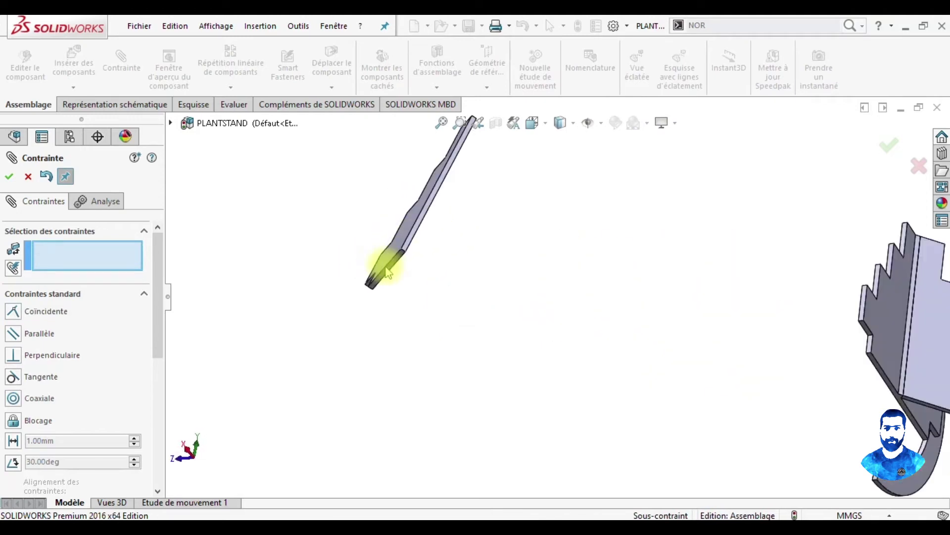
{"action": "scroll", "coordinate": [387, 270], "scroll_direction": "down", "scroll_amount": 2}
{"action": "left_click", "coordinate": [416, 270]}
{"action": "scroll", "coordinate": [527, 289], "scroll_direction": "up", "scroll_amount": 3}
{"action": "scroll", "coordinate": [692, 365], "scroll_direction": "up", "scroll_amount": 2}
{"action": "scroll", "coordinate": [790, 395], "scroll_direction": "down", "scroll_amount": 3}
{"action": "scroll", "coordinate": [723, 332], "scroll_direction": "down", "scroll_amount": 2}
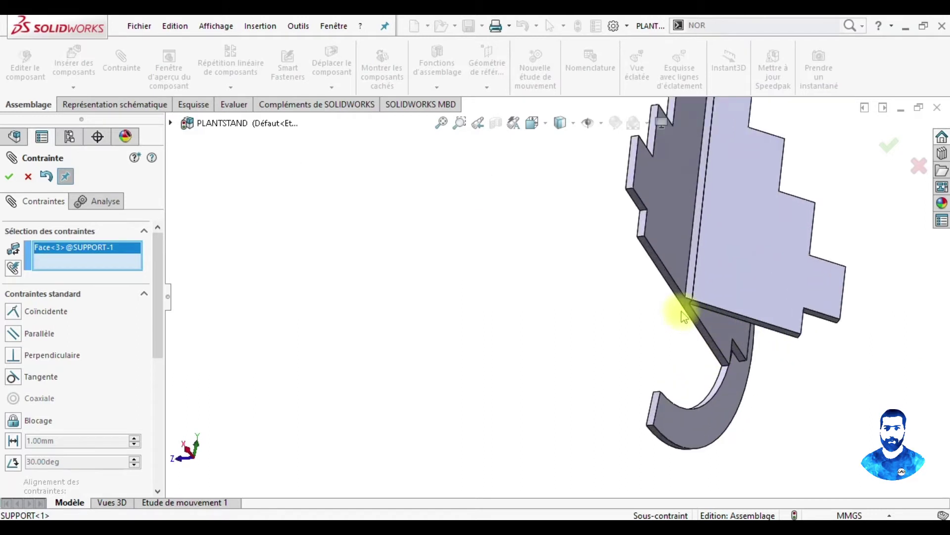
{"action": "scroll", "coordinate": [681, 310], "scroll_direction": "down", "scroll_amount": 2}
{"action": "left_click", "coordinate": [679, 323]}
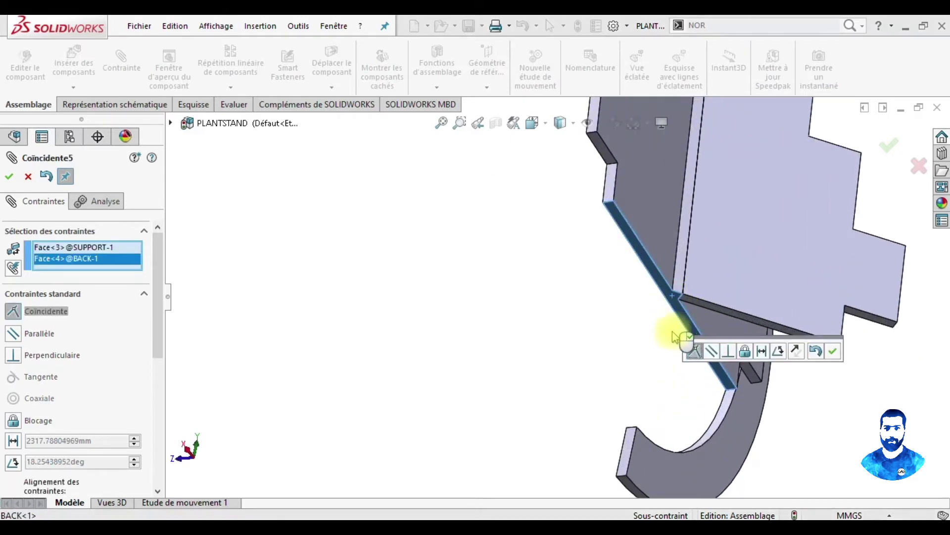
{"action": "left_click", "coordinate": [833, 351]}
Step: Pair a long SUPPORT edge with a BACK edge, flip alignment, and dismiss the warning
{"action": "scroll", "coordinate": [413, 328], "scroll_direction": "up", "scroll_amount": 3}
{"action": "scroll", "coordinate": [388, 227], "scroll_direction": "up", "scroll_amount": 2}
{"action": "middle_click_drag", "start_coordinate": [388, 227], "coordinate": [401, 345]}
{"action": "scroll", "coordinate": [429, 331], "scroll_direction": "down", "scroll_amount": 2}
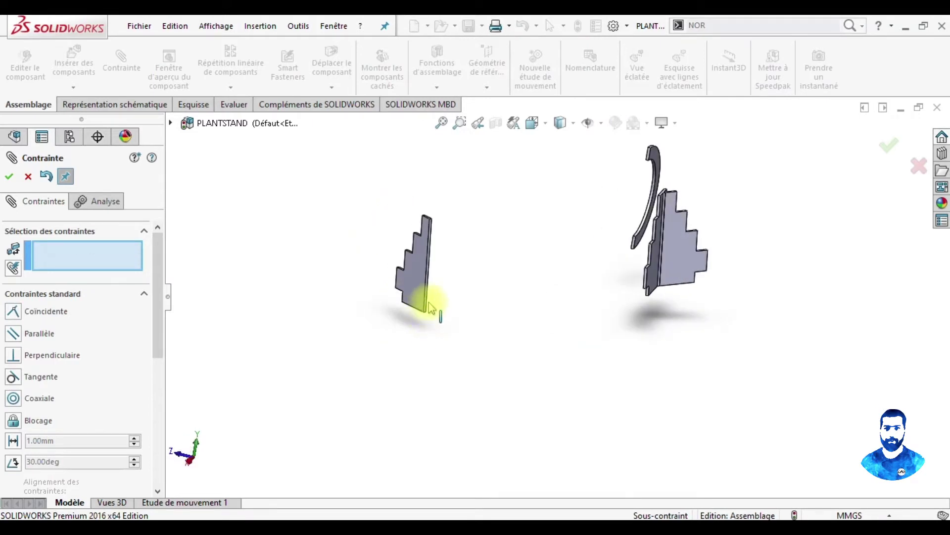
{"action": "scroll", "coordinate": [423, 312], "scroll_direction": "down", "scroll_amount": 2}
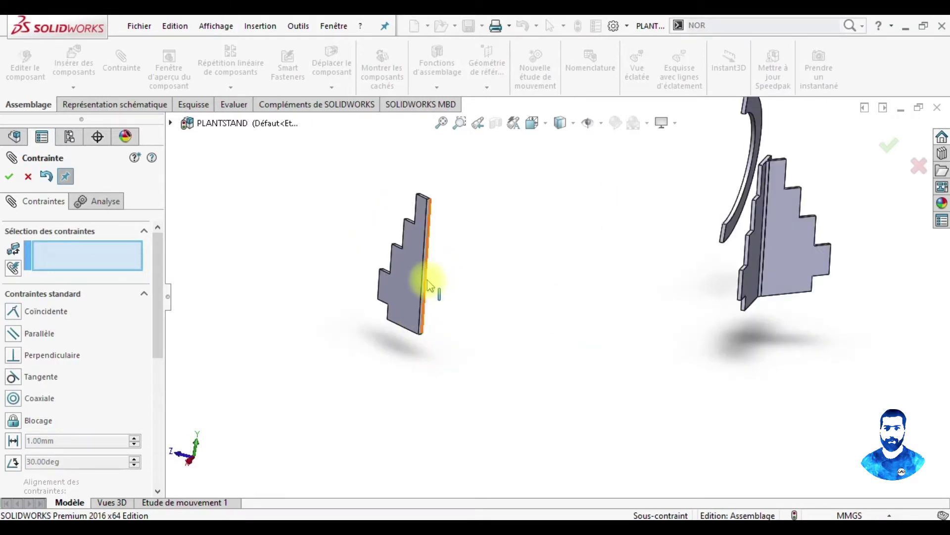
{"action": "left_click", "coordinate": [429, 286]}
{"action": "mouse_move", "coordinate": [768, 294]}
{"action": "middle_mouse_down"}
{"action": "mouse_move", "coordinate": [861, 281]}
{"action": "mouse_move", "coordinate": [774, 310]}
{"action": "middle_mouse_up"}
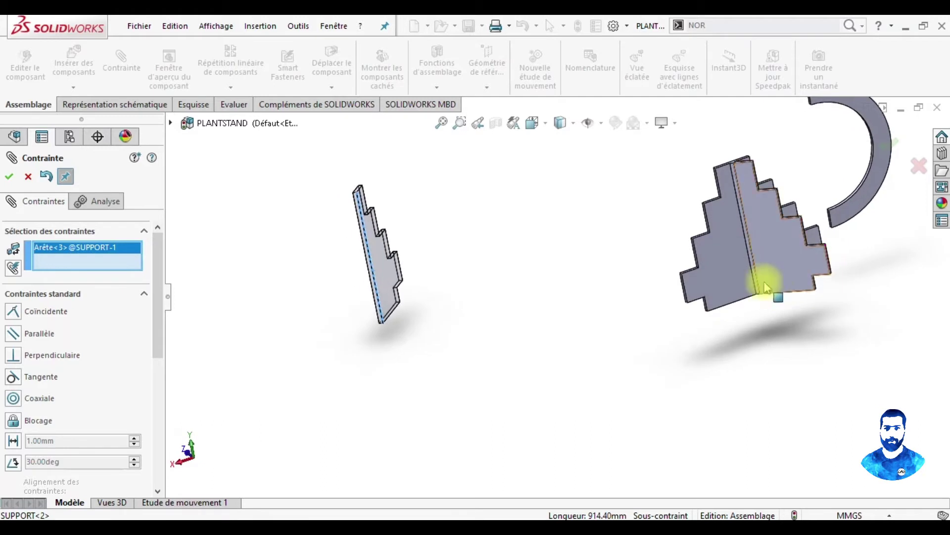
{"action": "scroll", "coordinate": [761, 251], "scroll_direction": "down", "scroll_amount": 3}
{"action": "scroll", "coordinate": [762, 251], "scroll_direction": "down", "scroll_amount": 2}
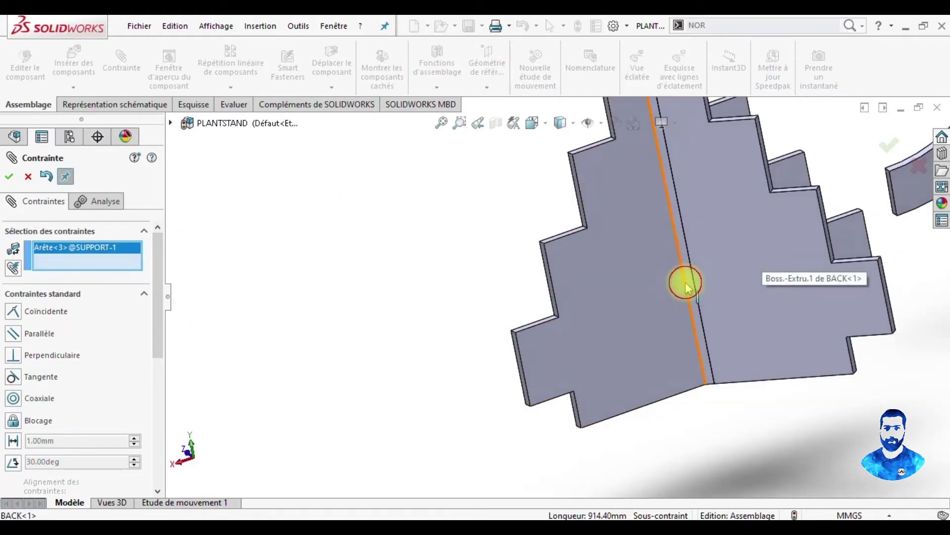
{"action": "left_click", "coordinate": [686, 286]}
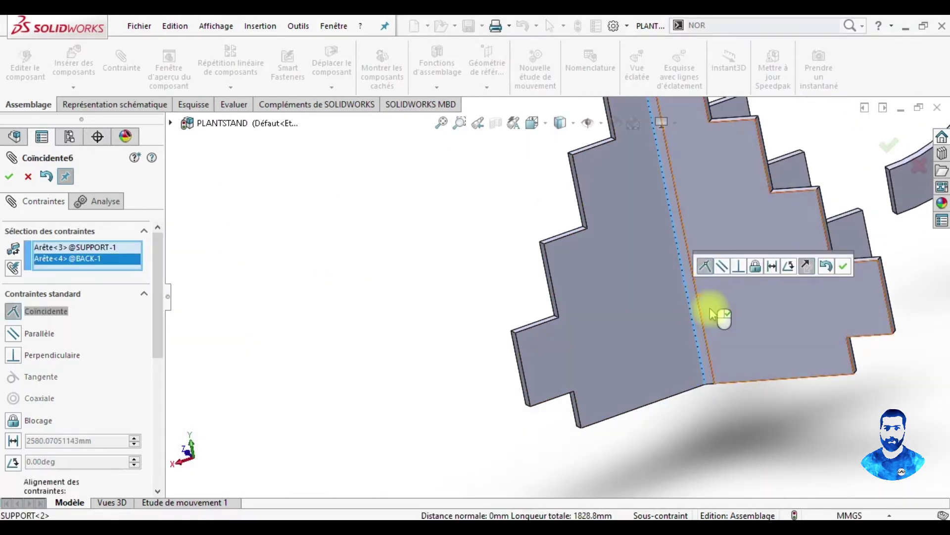
{"action": "scroll", "coordinate": [498, 287], "scroll_direction": "up", "scroll_amount": 5}
{"action": "mouse_move", "coordinate": [501, 281]}
{"action": "middle_mouse_down"}
{"action": "mouse_move", "coordinate": [562, 286]}
{"action": "mouse_move", "coordinate": [543, 286]}
{"action": "middle_mouse_up"}
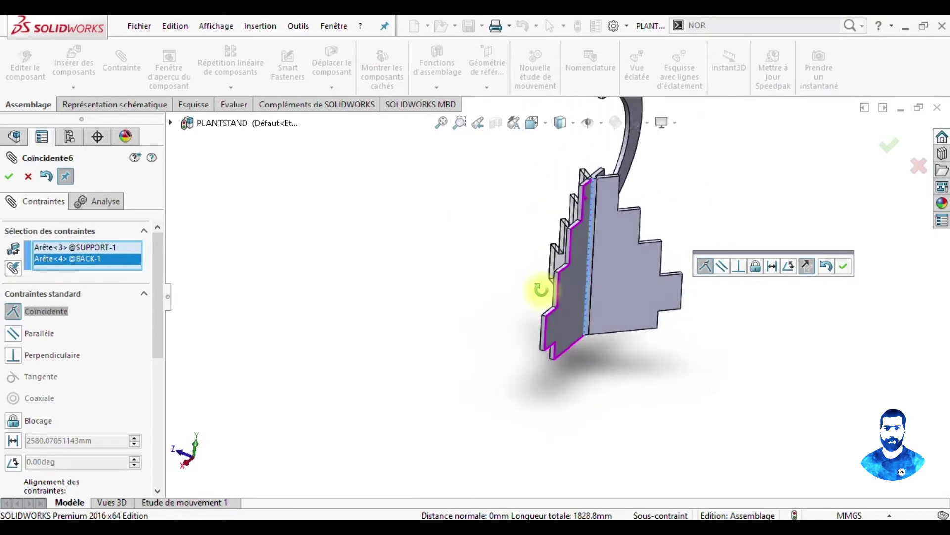
{"action": "left_click", "coordinate": [804, 267]}
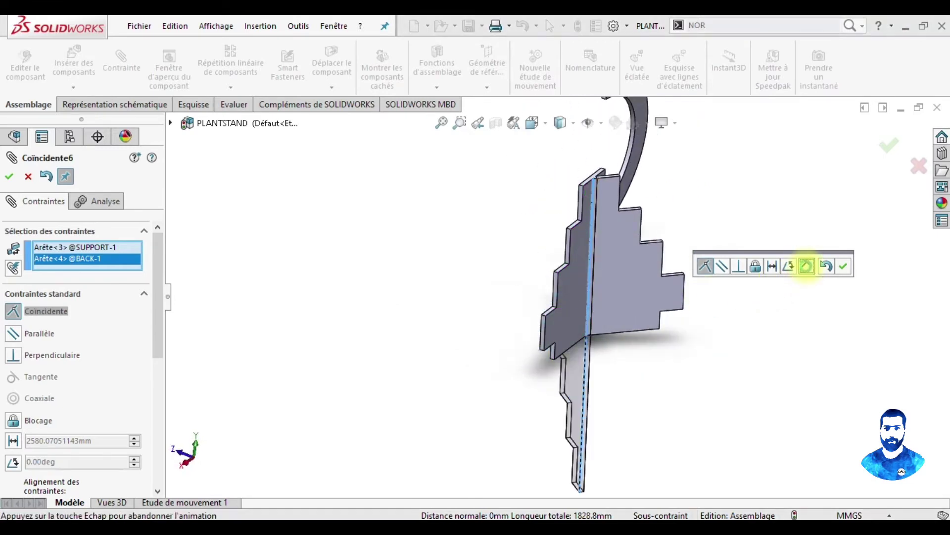
{"action": "left_click", "coordinate": [562, 287]}
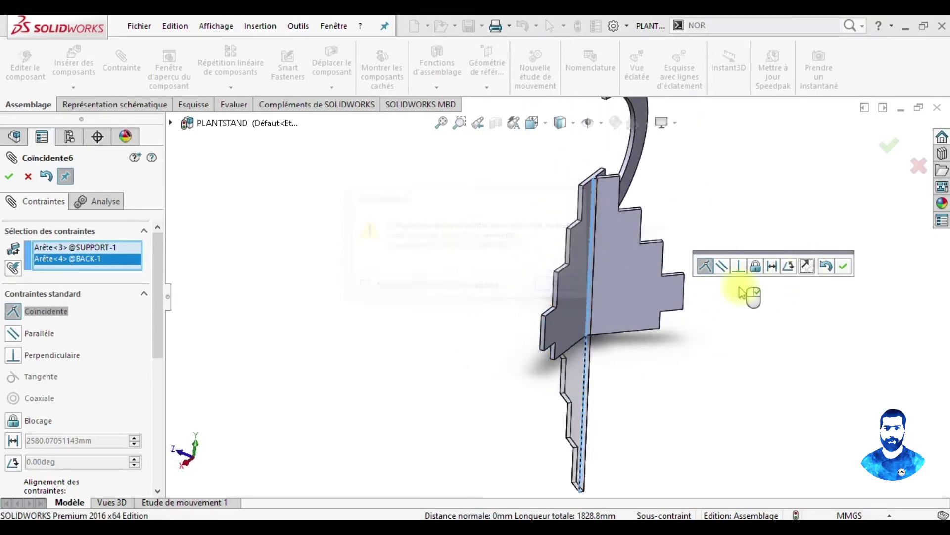
Step: Toggle the edge mate's alignment several times, then abandon the edge mate
{"action": "left_click", "coordinate": [806, 266]}
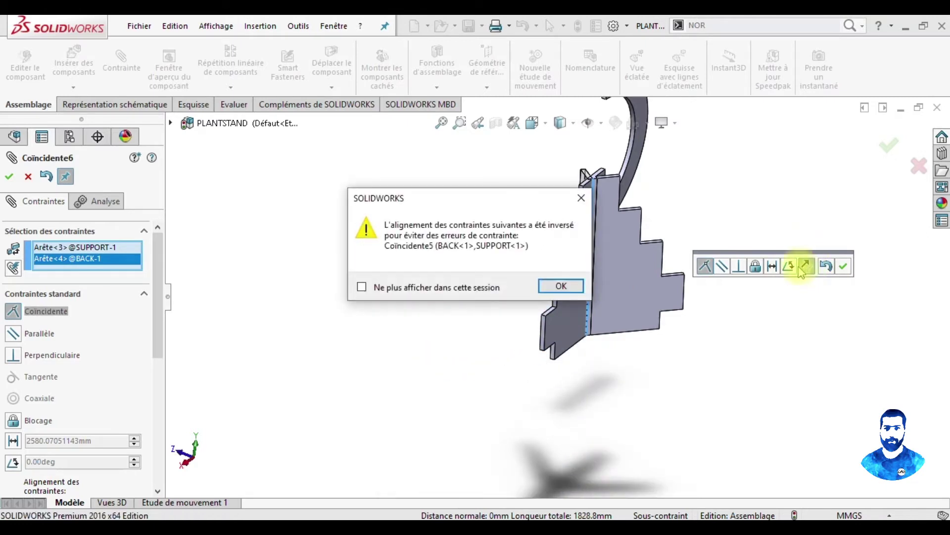
{"action": "left_click", "coordinate": [573, 291]}
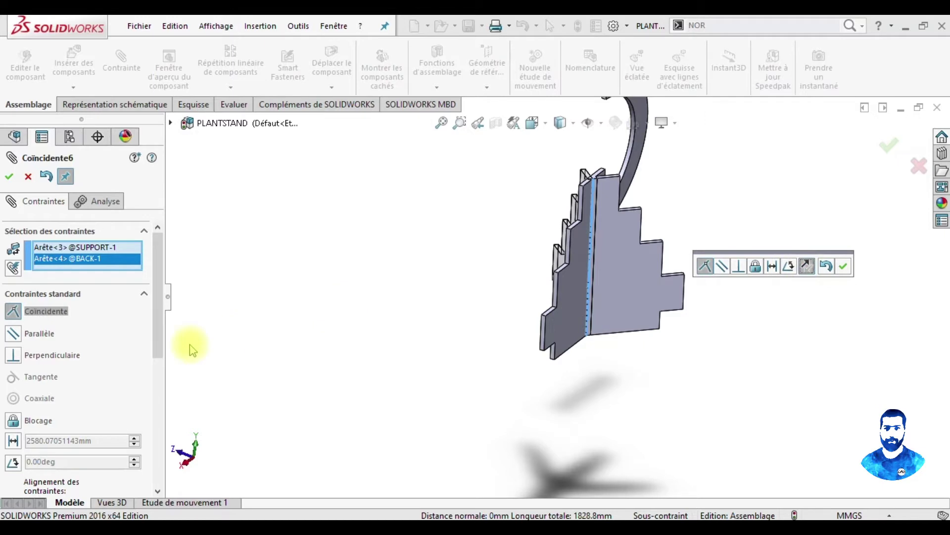
{"action": "scroll", "coordinate": [160, 369], "scroll_direction": "down", "scroll_amount": 1}
{"action": "scroll", "coordinate": [95, 390], "scroll_direction": "down", "scroll_amount": 5}
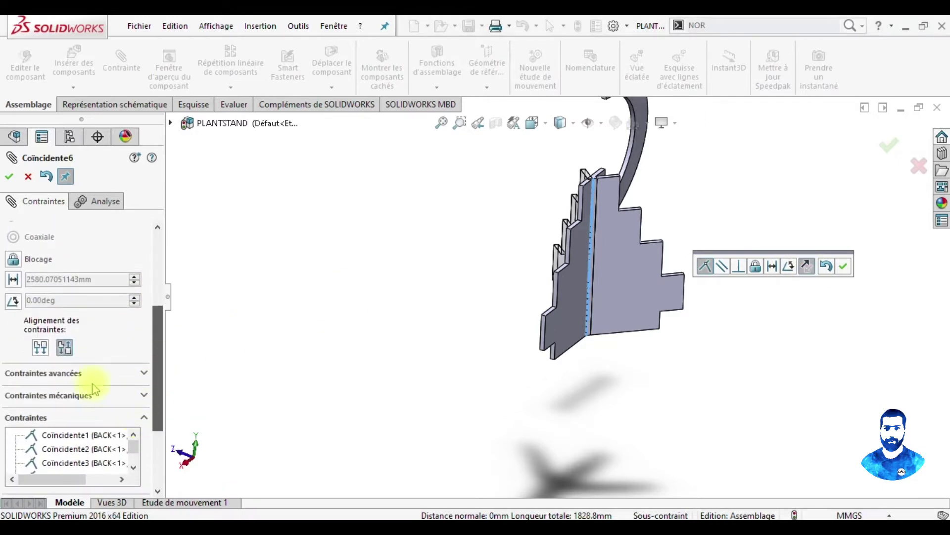
{"action": "left_click", "coordinate": [40, 348]}
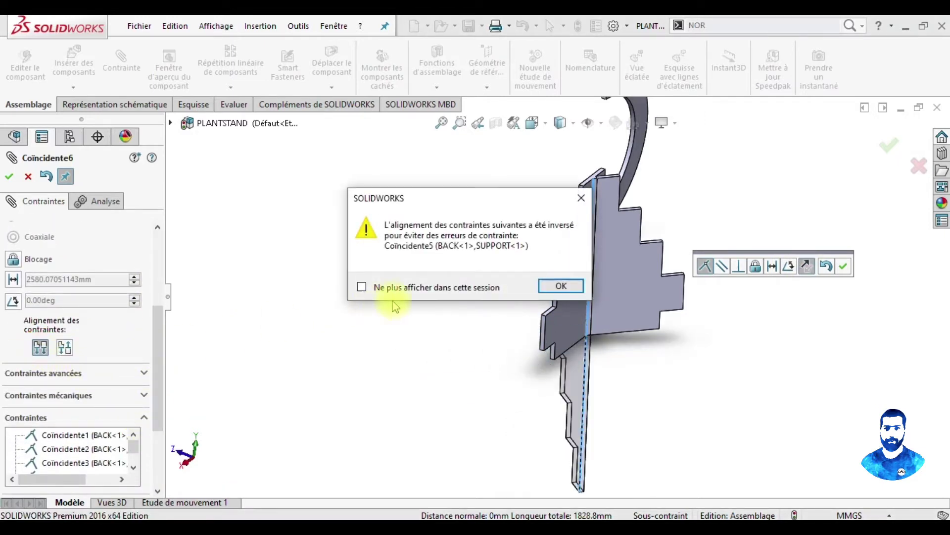
{"action": "left_click", "coordinate": [571, 281]}
{"action": "left_click", "coordinate": [64, 352]}
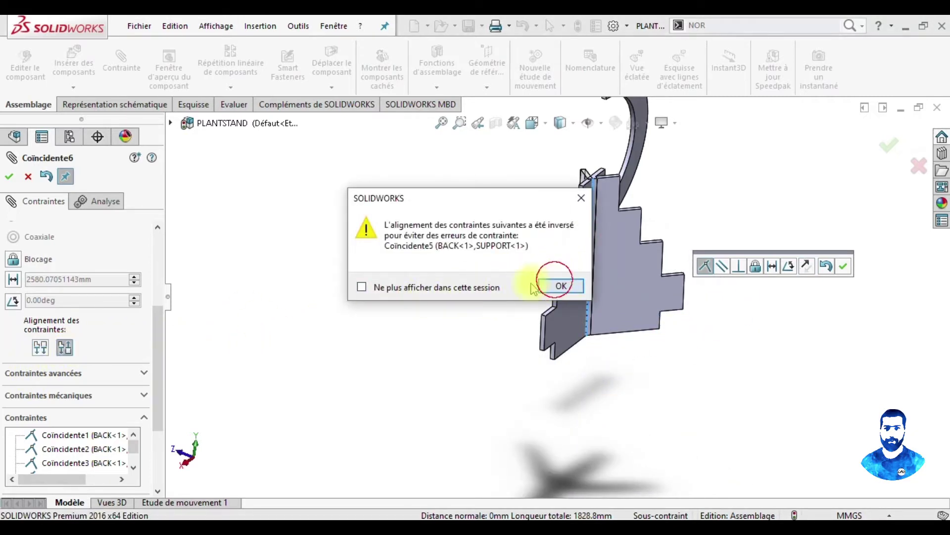
{"action": "left_click", "coordinate": [557, 285]}
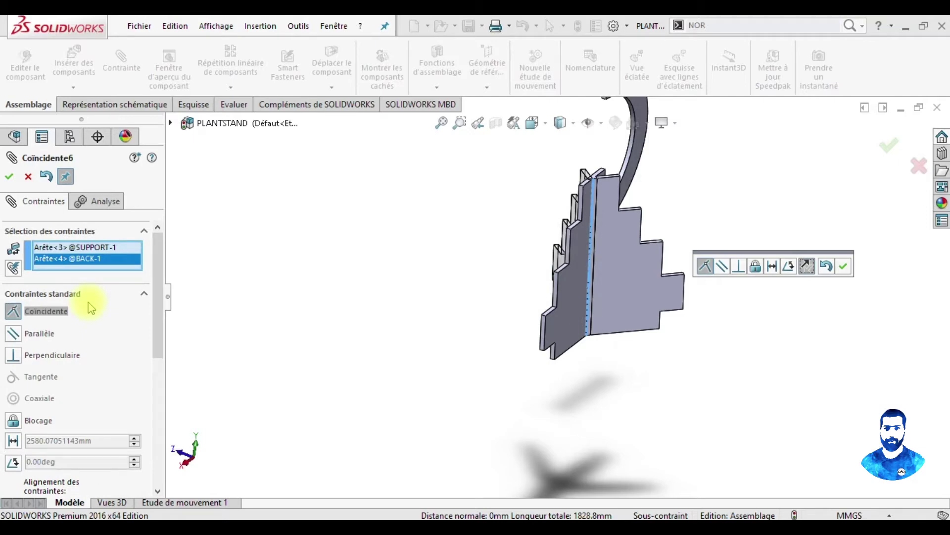
{"action": "left_click", "coordinate": [28, 177]}
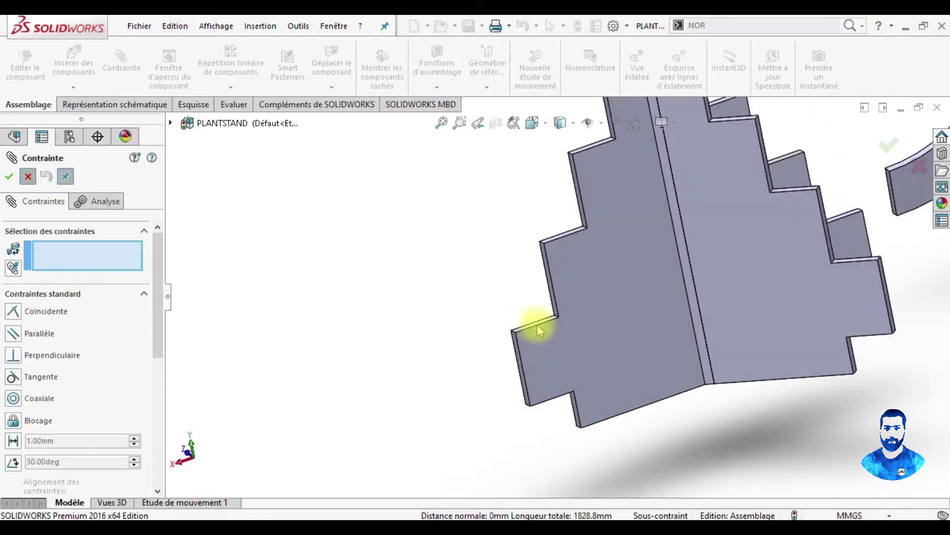
Step: Move SUPPORT beside the assembly and rotate it upright next to BACK
{"action": "mouse_move", "coordinate": [287, 310]}
{"action": "left_mouse_down"}
{"action": "mouse_move", "coordinate": [751, 308]}
{"action": "mouse_move", "coordinate": [884, 339]}
{"action": "left_mouse_up"}
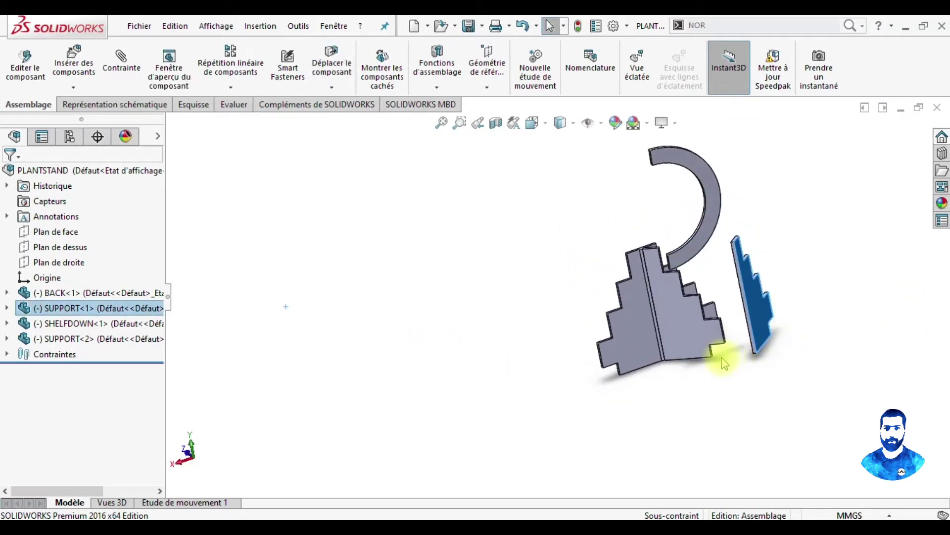
{"action": "middle_click_drag", "start_coordinate": [728, 364], "coordinate": [729, 339]}
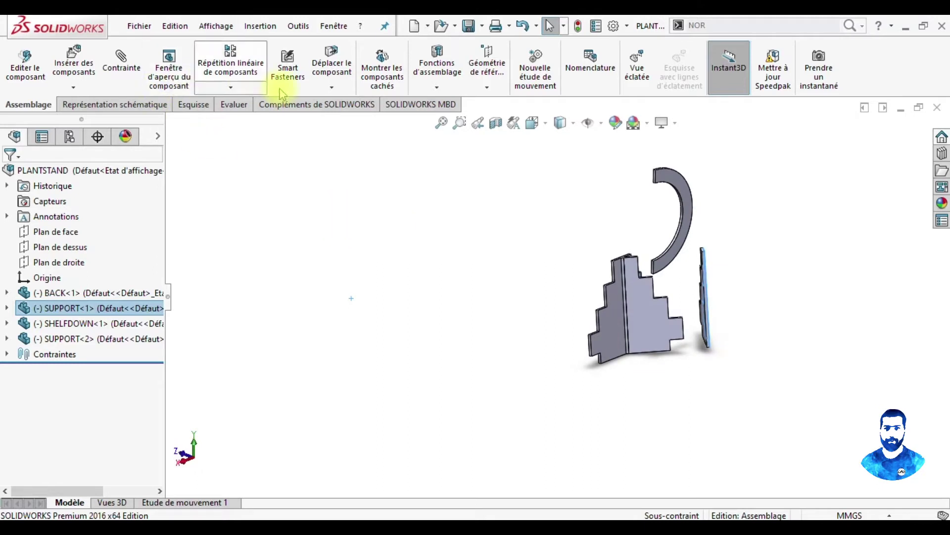
{"action": "left_click", "coordinate": [332, 88]}
{"action": "left_click", "coordinate": [376, 121]}
{"action": "mouse_move", "coordinate": [707, 307]}
{"action": "left_mouse_down"}
{"action": "mouse_move", "coordinate": [662, 303]}
{"action": "mouse_move", "coordinate": [546, 341]}
{"action": "mouse_move", "coordinate": [518, 361]}
{"action": "mouse_move", "coordinate": [541, 399]}
{"action": "mouse_move", "coordinate": [599, 396]}
{"action": "mouse_move", "coordinate": [588, 417]}
{"action": "left_mouse_up"}
{"action": "left_click", "coordinate": [7, 180]}
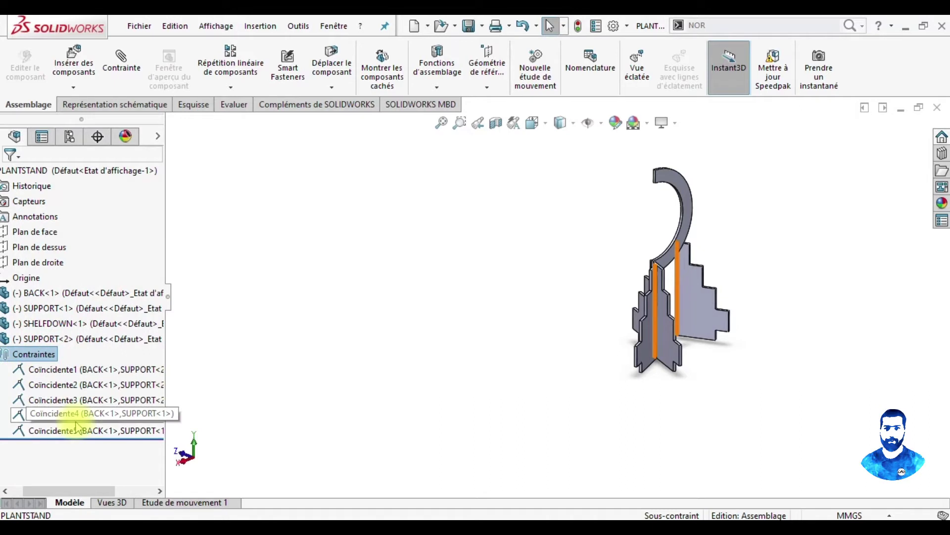
Step: Delete mate Coïncidente4 and pull SUPPORT<1> down away from the other parts
{"action": "left_click", "coordinate": [59, 432]}
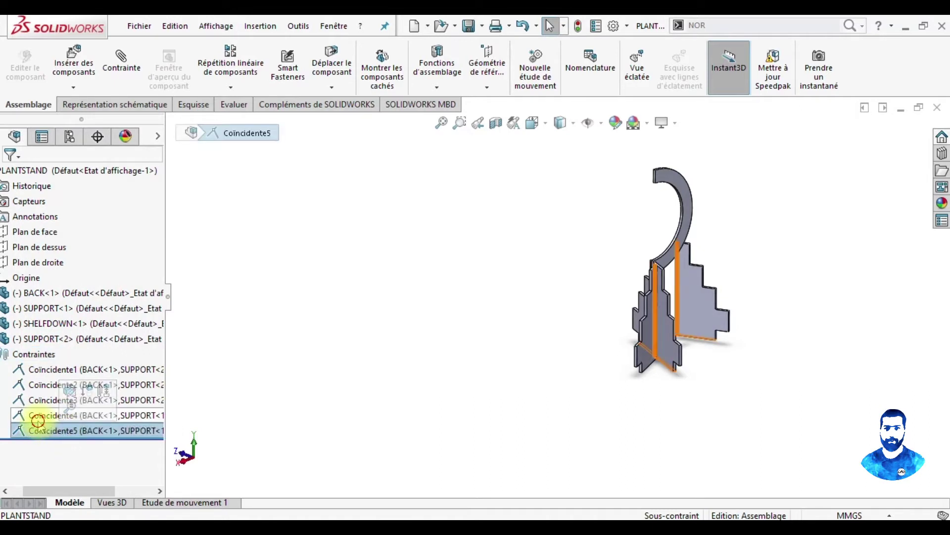
{"action": "left_click", "coordinate": [38, 419]}
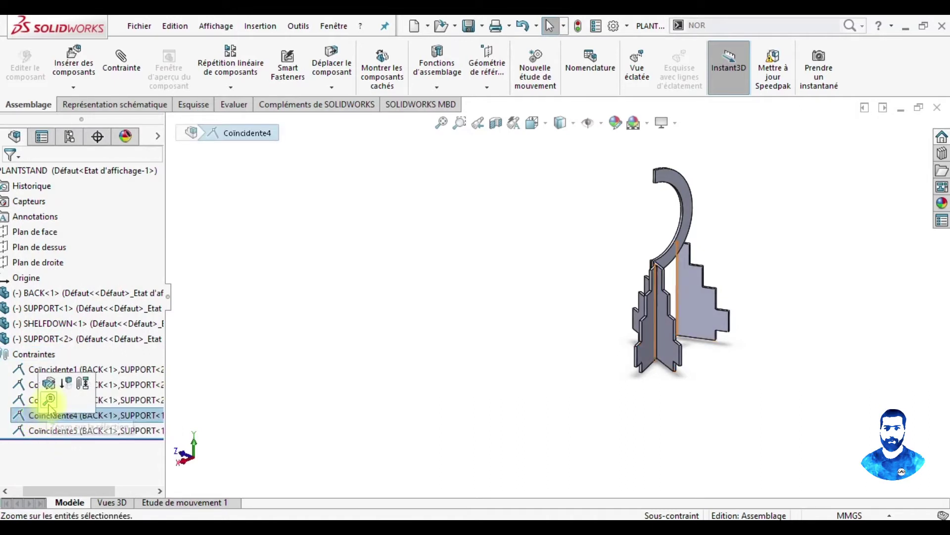
{"action": "right_click", "coordinate": [128, 419]}
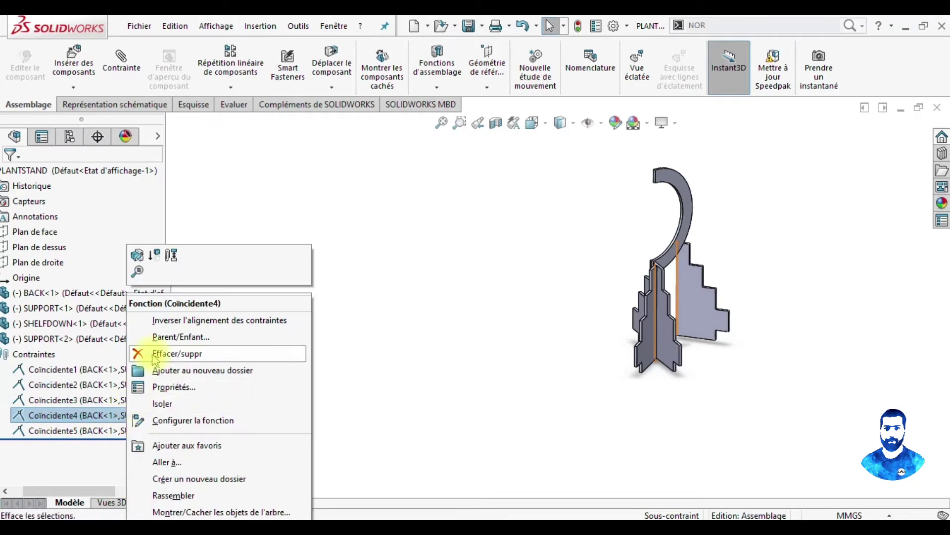
{"action": "left_click", "coordinate": [155, 353]}
{"action": "left_click", "coordinate": [559, 207]}
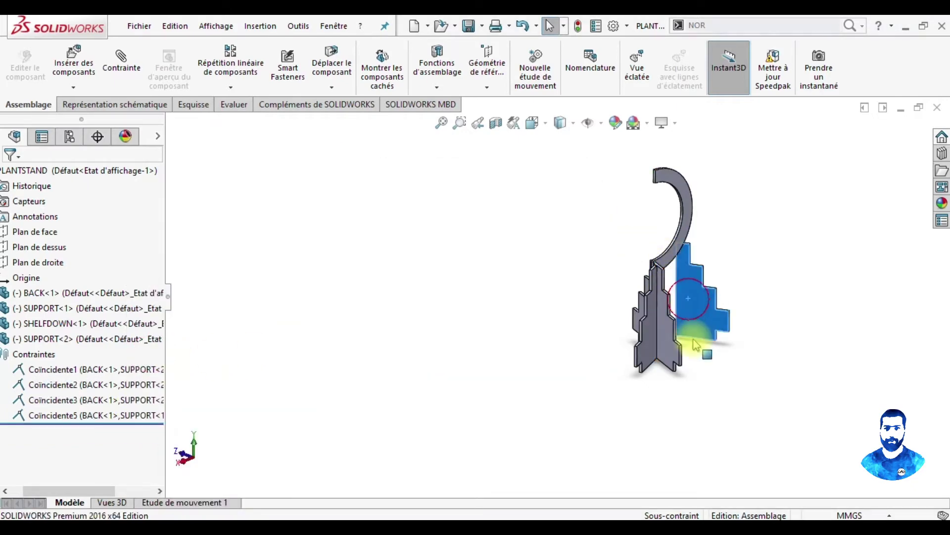
{"action": "left_click_drag", "start_coordinate": [695, 332], "coordinate": [691, 399]}
{"action": "mouse_move", "coordinate": [692, 402]}
{"action": "middle_mouse_down"}
{"action": "mouse_move", "coordinate": [676, 339]}
{"action": "mouse_move", "coordinate": [581, 386]}
{"action": "middle_mouse_up"}
Step: Delete mate Coïncidente5, leaving only Coïncidente1–3
{"action": "left_click", "coordinate": [60, 414]}
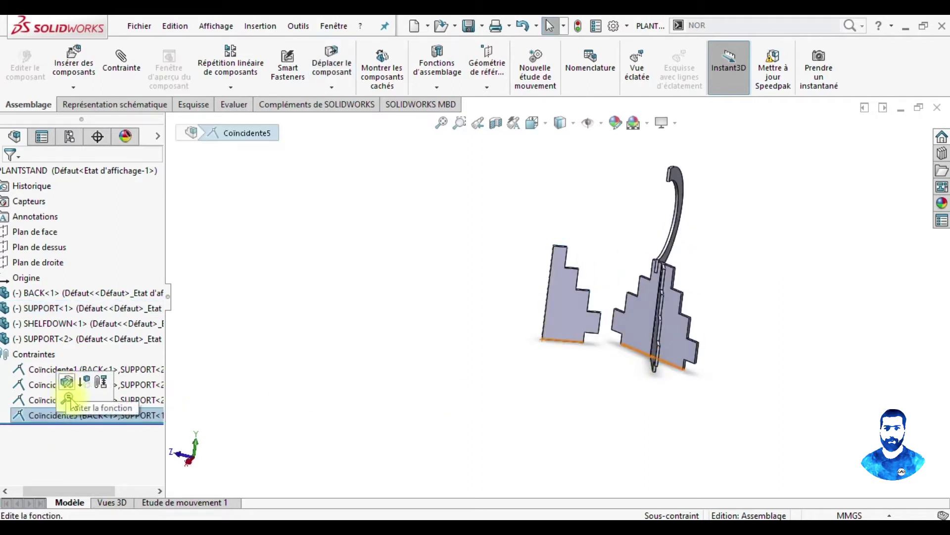
{"action": "right_click", "coordinate": [63, 419]}
{"action": "left_click", "coordinate": [92, 353]}
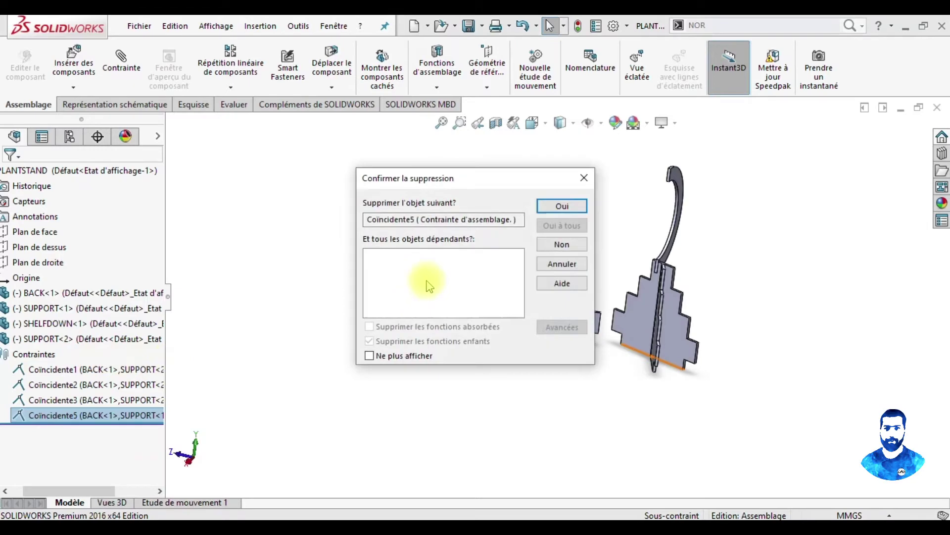
{"action": "left_click", "coordinate": [560, 198]}
{"action": "middle_click_drag", "start_coordinate": [700, 286], "coordinate": [657, 333]}
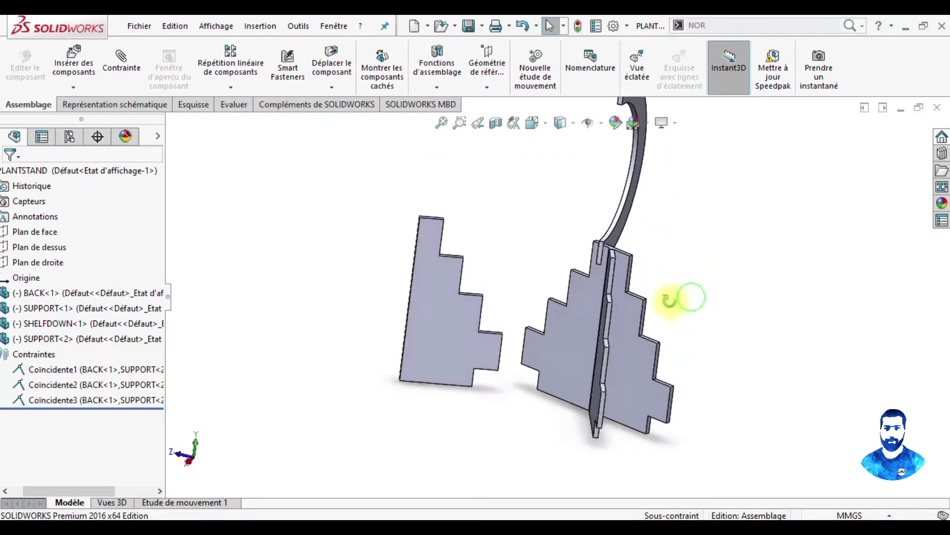
{"action": "right_click", "coordinate": [656, 333]}
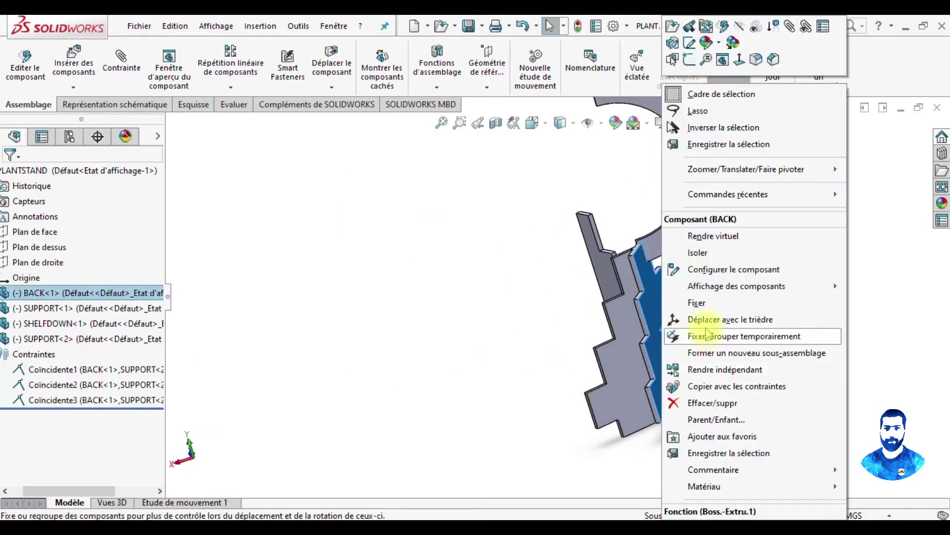
Step: Fix BACK in place and drag the SUPPORT plate away to the left
{"action": "left_click", "coordinate": [711, 306]}
{"action": "mouse_move", "coordinate": [711, 305]}
{"action": "middle_mouse_down"}
{"action": "mouse_move", "coordinate": [469, 373]}
{"action": "mouse_move", "coordinate": [556, 307]}
{"action": "mouse_move", "coordinate": [628, 333]}
{"action": "middle_mouse_up"}
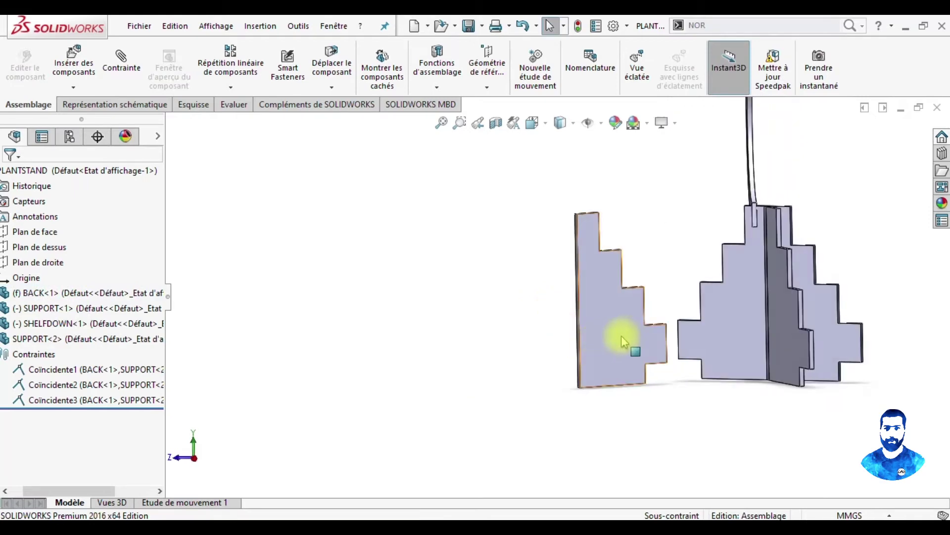
{"action": "left_click_drag", "start_coordinate": [632, 352], "coordinate": [528, 263]}
Step: Rotate the SUPPORT plate around beside BACK and pick its bottom edge
{"action": "left_click", "coordinate": [332, 88]}
{"action": "left_click", "coordinate": [356, 119]}
{"action": "mouse_move", "coordinate": [518, 344]}
{"action": "left_mouse_down"}
{"action": "mouse_move", "coordinate": [366, 370]}
{"action": "mouse_move", "coordinate": [545, 346]}
{"action": "mouse_move", "coordinate": [621, 373]}
{"action": "mouse_move", "coordinate": [609, 394]}
{"action": "mouse_move", "coordinate": [605, 350]}
{"action": "left_mouse_up"}
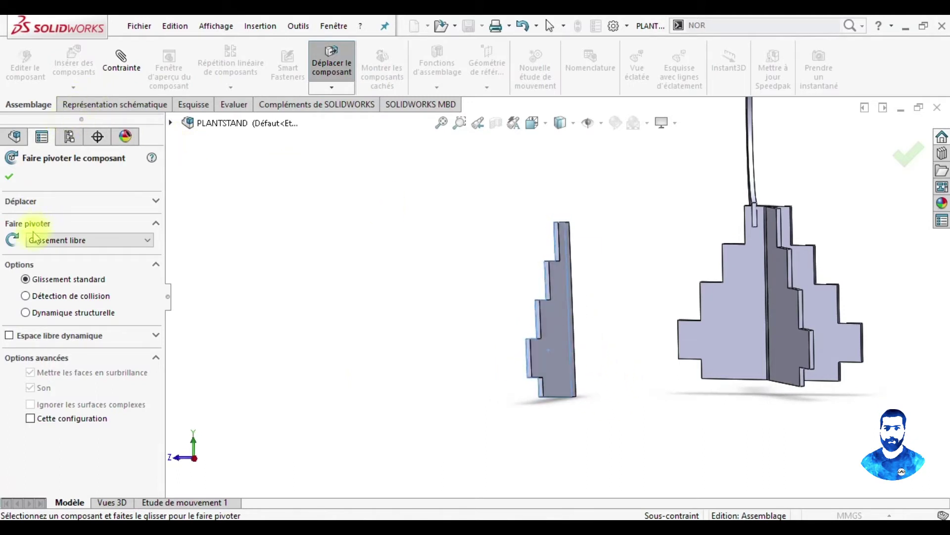
{"action": "left_click", "coordinate": [10, 177]}
{"action": "mouse_move", "coordinate": [573, 340]}
{"action": "middle_mouse_down"}
{"action": "mouse_move", "coordinate": [583, 431]}
{"action": "mouse_move", "coordinate": [559, 360]}
{"action": "middle_mouse_up"}
{"action": "scroll", "coordinate": [555, 382], "scroll_direction": "down", "scroll_amount": 3}
{"action": "left_click", "coordinate": [555, 381]}
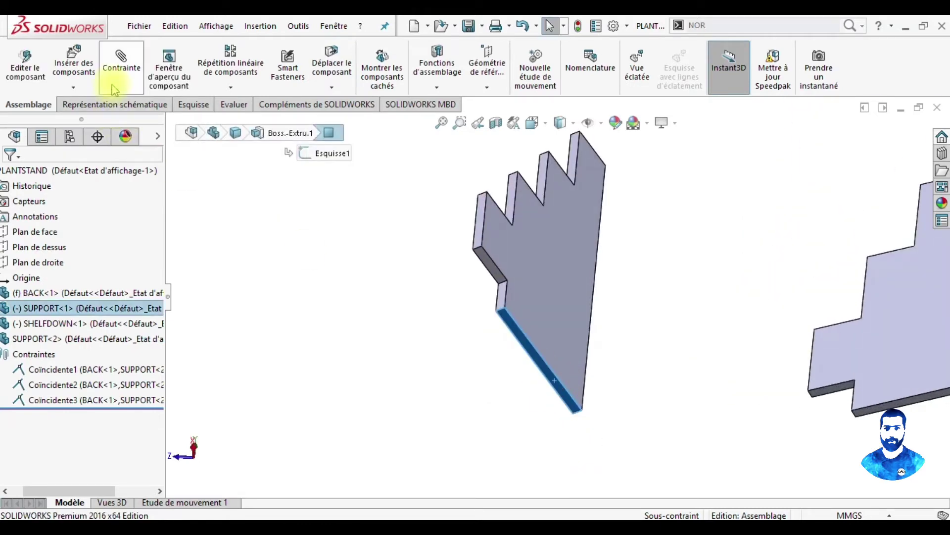
Step: Add two coincident mates joining SUPPORT's bottom edge and a SUPPORT face to BACK faces
{"action": "left_click", "coordinate": [880, 407]}
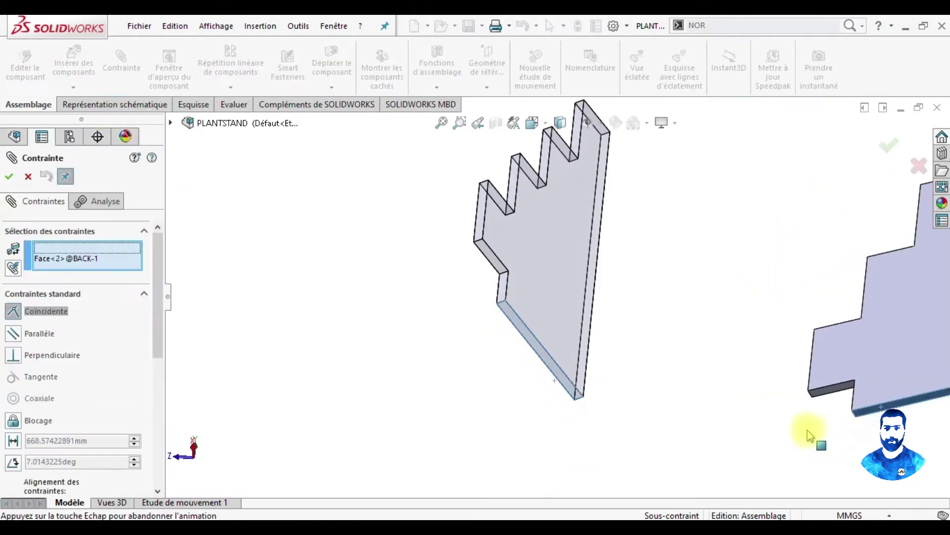
{"action": "left_click", "coordinate": [905, 410]}
{"action": "mouse_move", "coordinate": [689, 365]}
{"action": "middle_mouse_down"}
{"action": "mouse_move", "coordinate": [664, 441]}
{"action": "mouse_move", "coordinate": [643, 328]}
{"action": "mouse_move", "coordinate": [592, 325]}
{"action": "mouse_move", "coordinate": [690, 269]}
{"action": "mouse_move", "coordinate": [609, 280]}
{"action": "mouse_move", "coordinate": [549, 309]}
{"action": "mouse_move", "coordinate": [460, 325]}
{"action": "mouse_move", "coordinate": [448, 364]}
{"action": "mouse_move", "coordinate": [741, 334]}
{"action": "mouse_move", "coordinate": [761, 317]}
{"action": "middle_mouse_up"}
{"action": "scroll", "coordinate": [642, 314], "scroll_direction": "down", "scroll_amount": 3}
{"action": "scroll", "coordinate": [663, 329], "scroll_direction": "down", "scroll_amount": 2}
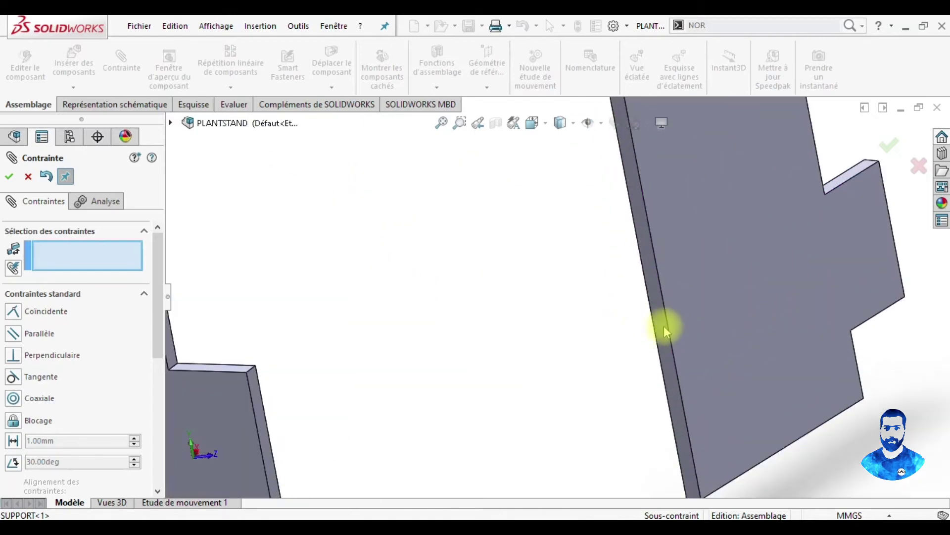
{"action": "left_click", "coordinate": [644, 331]}
{"action": "scroll", "coordinate": [489, 307], "scroll_direction": "up", "scroll_amount": 5}
{"action": "mouse_move", "coordinate": [487, 306]}
{"action": "middle_mouse_down"}
{"action": "mouse_move", "coordinate": [361, 360]}
{"action": "mouse_move", "coordinate": [537, 250]}
{"action": "middle_mouse_up"}
{"action": "scroll", "coordinate": [483, 322], "scroll_direction": "down", "scroll_amount": 3}
{"action": "scroll", "coordinate": [532, 297], "scroll_direction": "down", "scroll_amount": 3}
{"action": "left_click", "coordinate": [532, 297]}
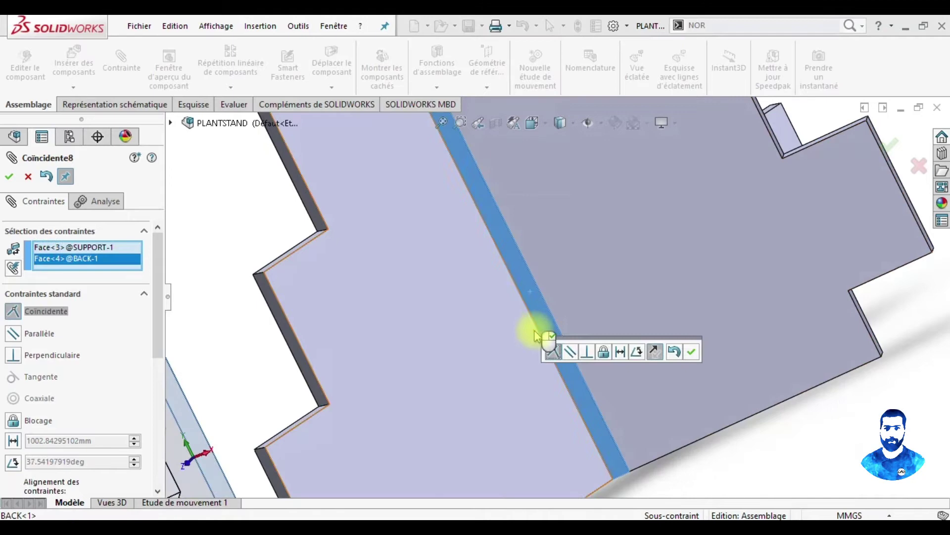
{"action": "scroll", "coordinate": [537, 337], "scroll_direction": "up", "scroll_amount": 5}
{"action": "left_click", "coordinate": [685, 357]}
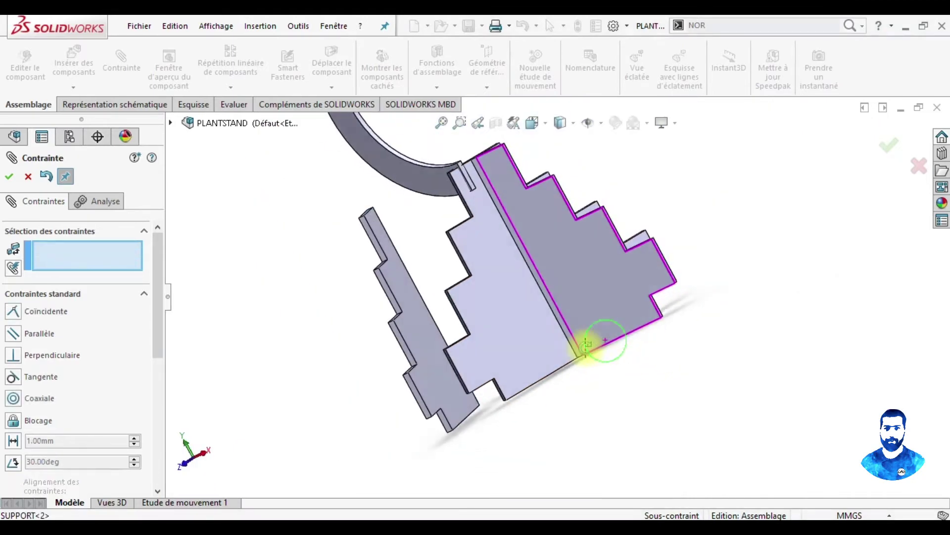
Step: Swing SUPPORT across and mate a SUPPORT edge coincident to the matching BACK edge
{"action": "mouse_move", "coordinate": [563, 367]}
{"action": "middle_mouse_down"}
{"action": "mouse_move", "coordinate": [636, 346]}
{"action": "mouse_move", "coordinate": [403, 312]}
{"action": "middle_mouse_up"}
{"action": "left_click", "coordinate": [463, 313]}
{"action": "mouse_move", "coordinate": [520, 321]}
{"action": "left_mouse_down"}
{"action": "mouse_move", "coordinate": [626, 329]}
{"action": "mouse_move", "coordinate": [604, 339]}
{"action": "mouse_move", "coordinate": [608, 350]}
{"action": "mouse_move", "coordinate": [652, 354]}
{"action": "mouse_move", "coordinate": [642, 351]}
{"action": "left_mouse_up"}
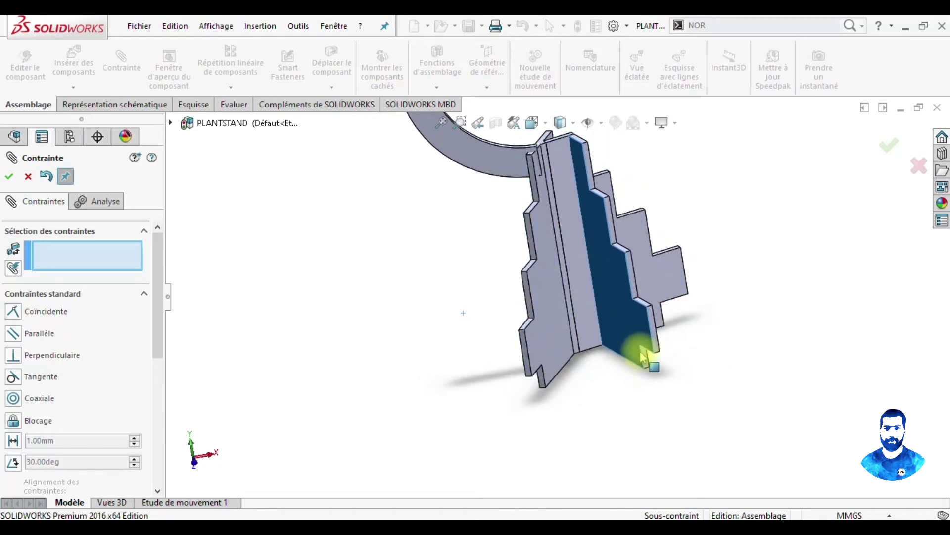
{"action": "left_click", "coordinate": [596, 308]}
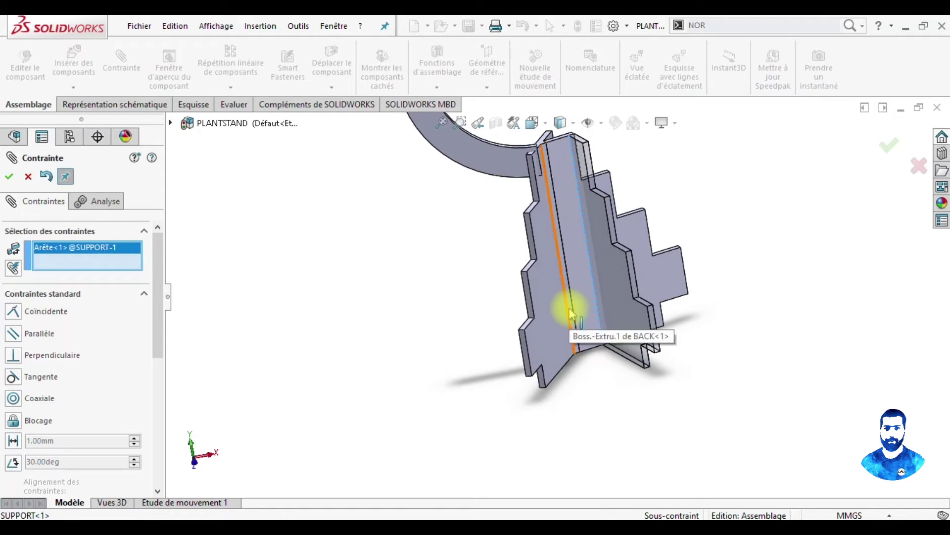
{"action": "mouse_move", "coordinate": [582, 304]}
{"action": "middle_mouse_down"}
{"action": "mouse_move", "coordinate": [557, 320]}
{"action": "mouse_move", "coordinate": [543, 356]}
{"action": "mouse_move", "coordinate": [544, 313]}
{"action": "middle_mouse_up"}
{"action": "left_click", "coordinate": [553, 280]}
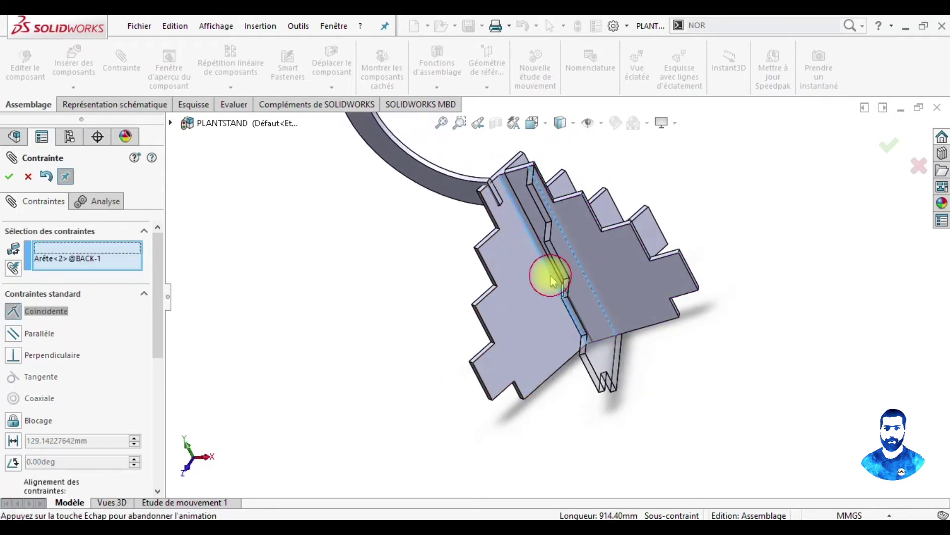
{"action": "left_click", "coordinate": [708, 266]}
{"action": "mouse_move", "coordinate": [632, 310]}
{"action": "middle_mouse_down"}
{"action": "mouse_move", "coordinate": [616, 303]}
{"action": "mouse_move", "coordinate": [640, 278]}
{"action": "mouse_move", "coordinate": [613, 227]}
{"action": "mouse_move", "coordinate": [599, 250]}
{"action": "middle_mouse_up"}
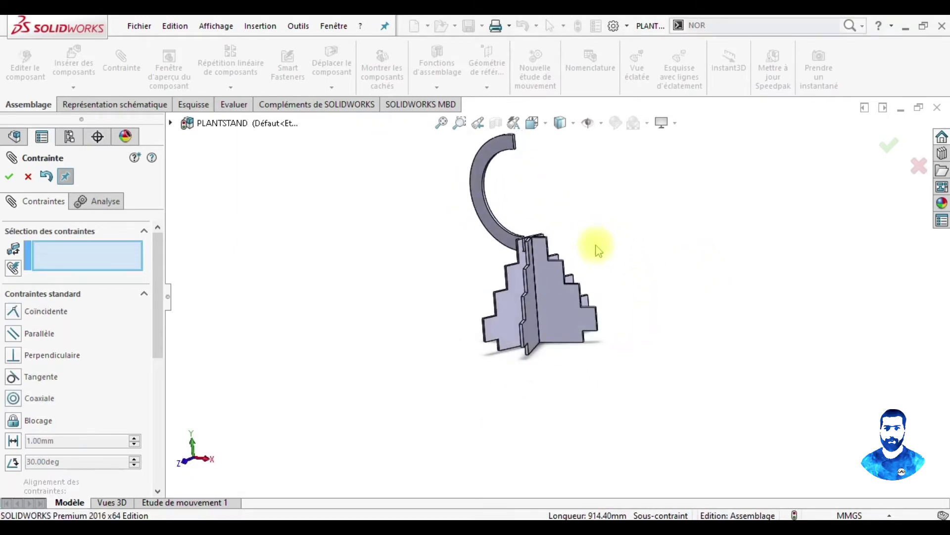
{"action": "key", "text": "Escape"}
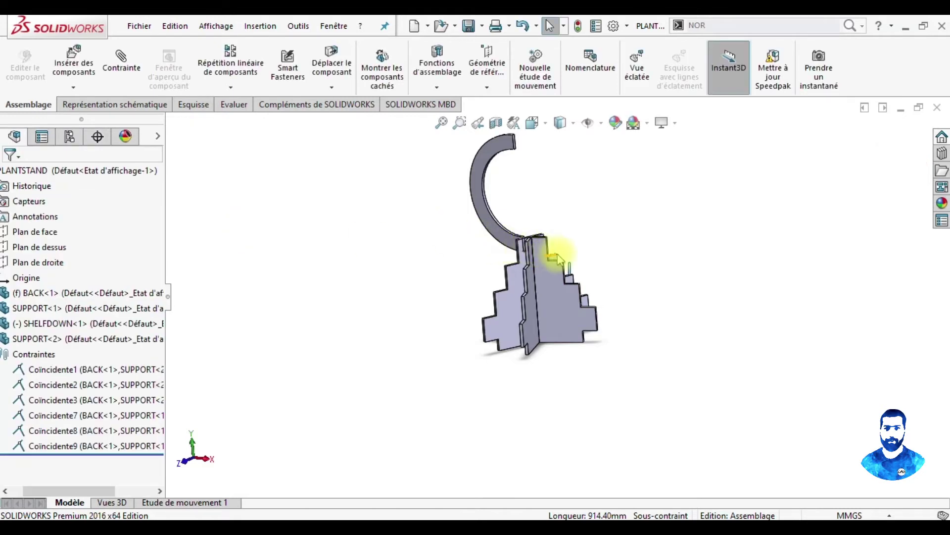
Step: Rotate the SHELFDOWN arc until it lies flat above the cross-shaped base
{"action": "scroll", "coordinate": [557, 257], "scroll_direction": "down", "scroll_amount": 2}
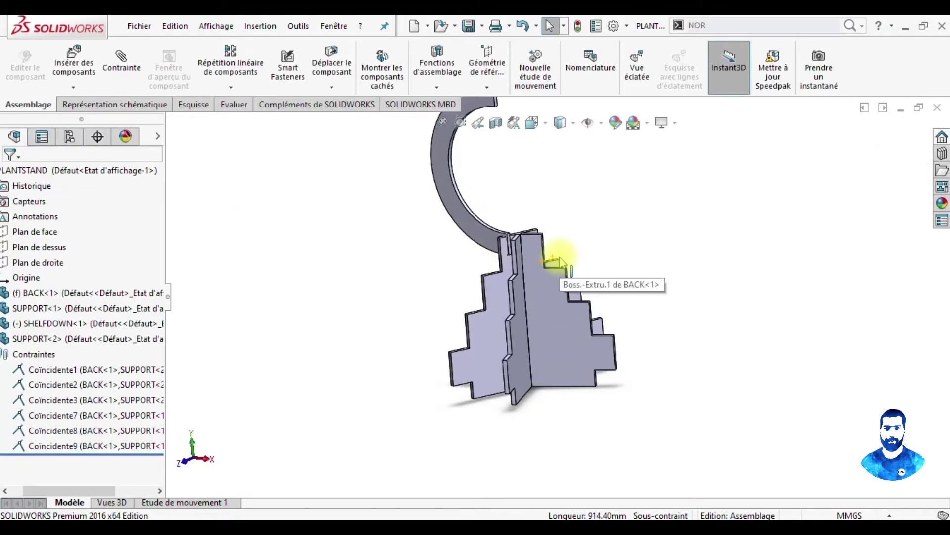
{"action": "scroll", "coordinate": [553, 238], "scroll_direction": "up", "scroll_amount": 2}
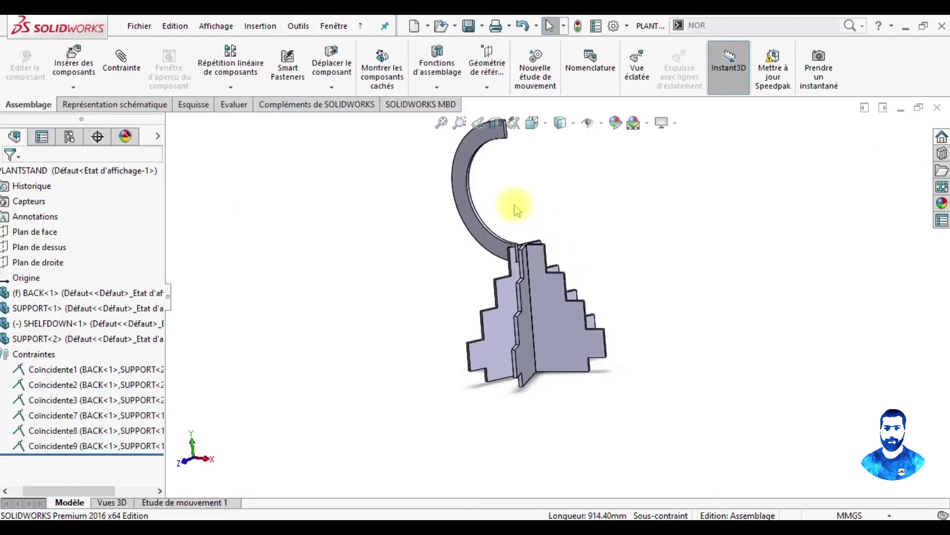
{"action": "left_click", "coordinate": [332, 87]}
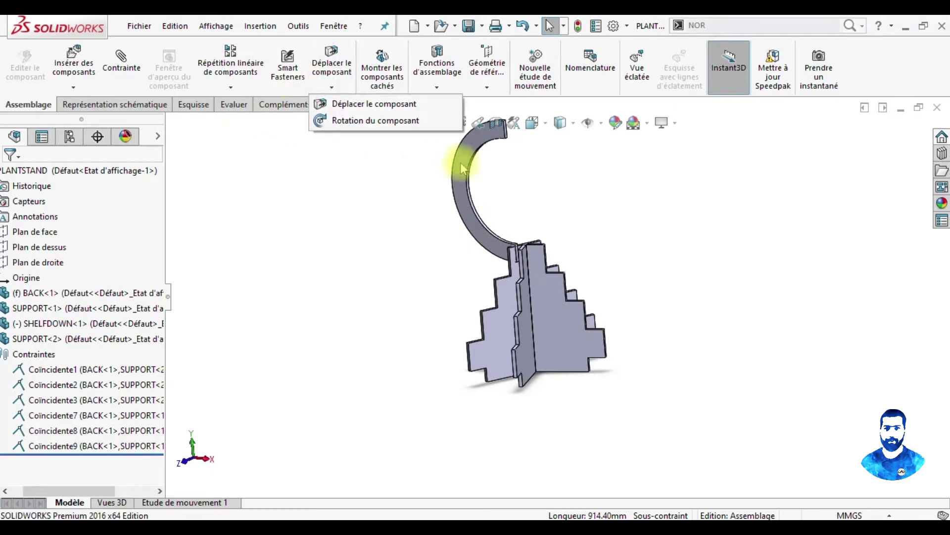
{"action": "left_click", "coordinate": [404, 124]}
{"action": "mouse_move", "coordinate": [484, 272]}
{"action": "left_mouse_down"}
{"action": "mouse_move", "coordinate": [587, 344]}
{"action": "mouse_move", "coordinate": [609, 439]}
{"action": "mouse_move", "coordinate": [600, 475]}
{"action": "mouse_move", "coordinate": [500, 257]}
{"action": "left_mouse_up"}
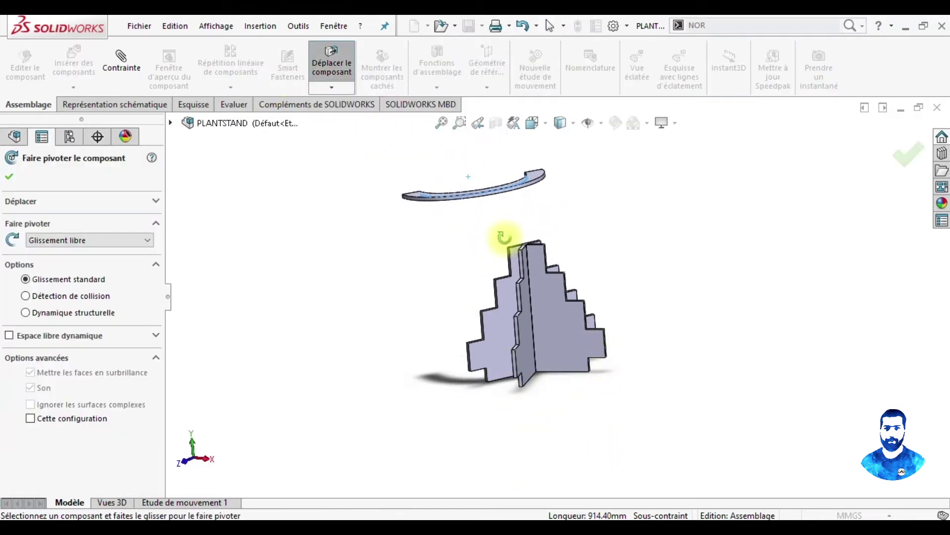
{"action": "left_click", "coordinate": [906, 167]}
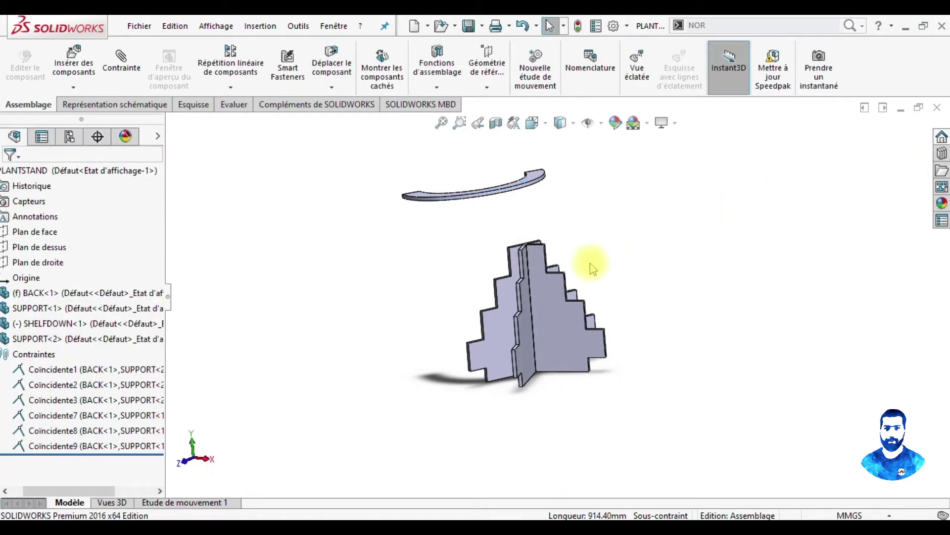
{"action": "middle_click_drag", "start_coordinate": [593, 264], "coordinate": [564, 187]}
{"action": "left_click", "coordinate": [439, 203]}
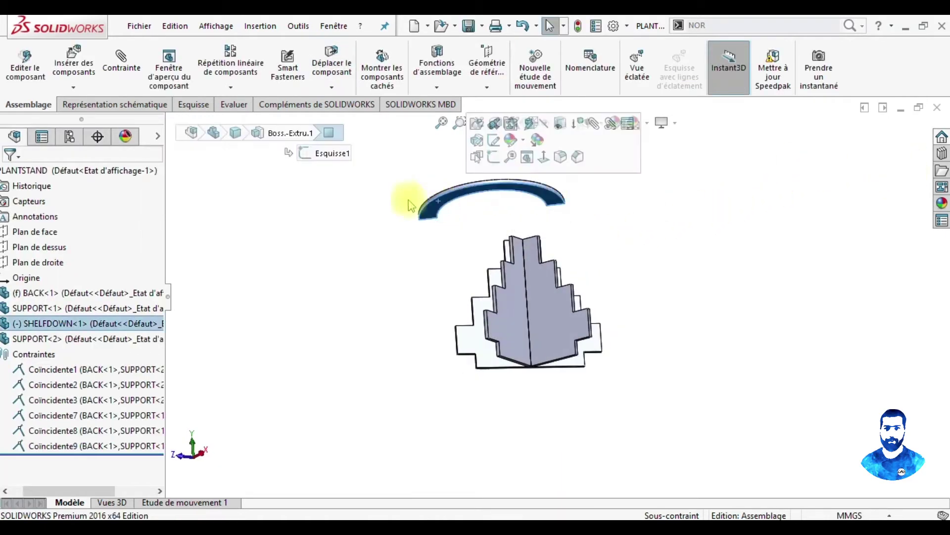
Step: Add a coincident mate between the SHELFDOWN arc and a SUPPORT face
{"action": "left_click", "coordinate": [122, 64]}
{"action": "middle_click_drag", "start_coordinate": [548, 297], "coordinate": [527, 343]}
{"action": "scroll", "coordinate": [515, 349], "scroll_direction": "down", "scroll_amount": 5}
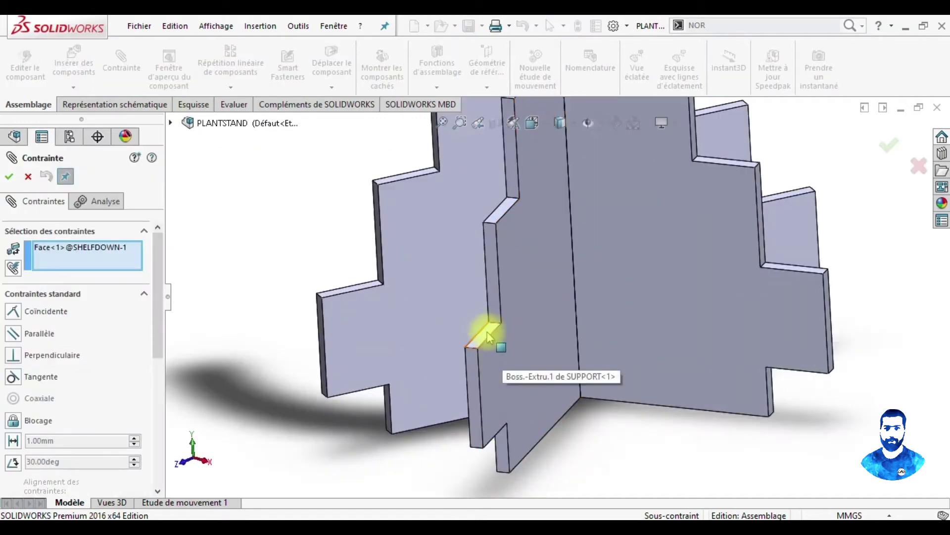
{"action": "left_click", "coordinate": [489, 337]}
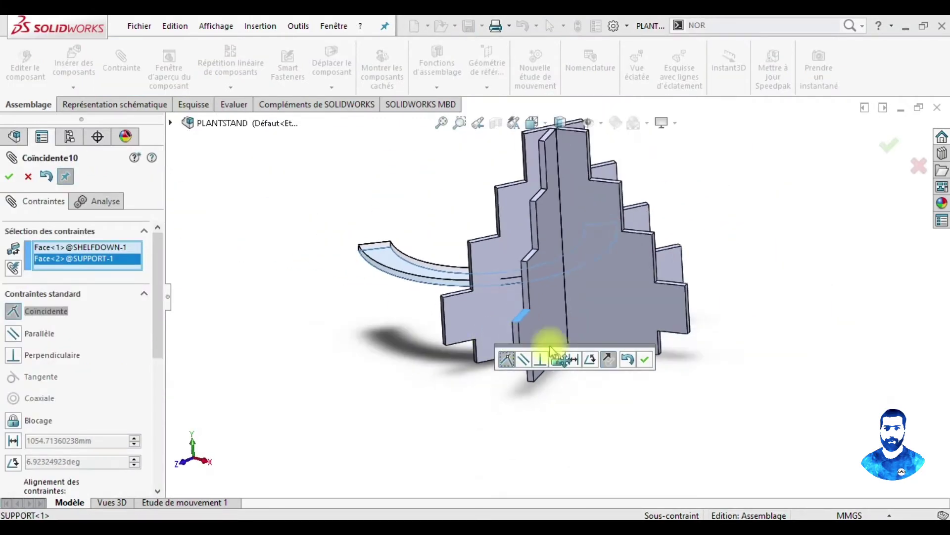
{"action": "left_click", "coordinate": [646, 360]}
Step: Swing the arc shelf into place and mate a SHELFDOWN face coincident to the BACK plate face
{"action": "mouse_move", "coordinate": [446, 272]}
{"action": "left_mouse_down"}
{"action": "mouse_move", "coordinate": [541, 319]}
{"action": "mouse_move", "coordinate": [548, 336]}
{"action": "left_mouse_up"}
{"action": "middle_click_drag", "start_coordinate": [548, 337], "coordinate": [571, 405]}
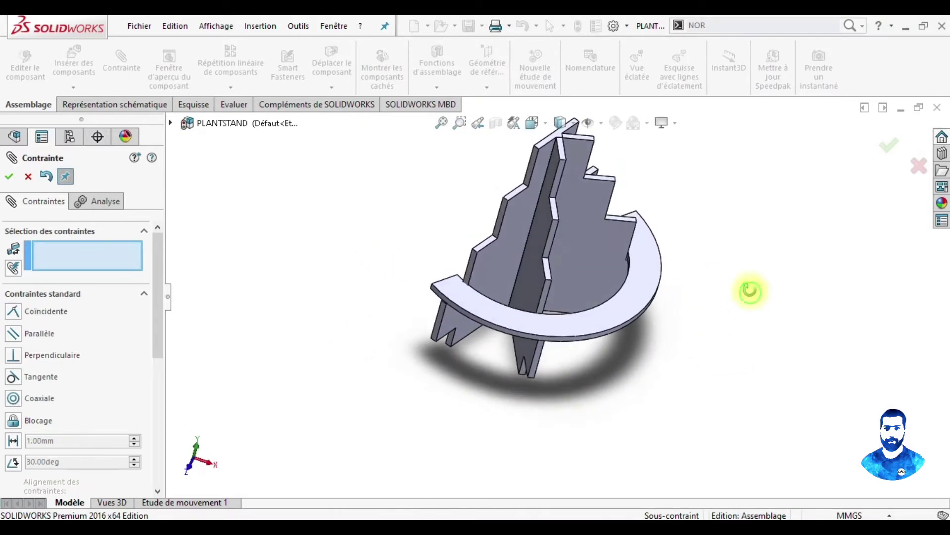
{"action": "middle_click_drag", "start_coordinate": [750, 291], "coordinate": [736, 238]}
{"action": "mouse_move", "coordinate": [785, 168]}
{"action": "middle_mouse_down"}
{"action": "mouse_move", "coordinate": [731, 157]}
{"action": "mouse_move", "coordinate": [632, 291]}
{"action": "mouse_move", "coordinate": [559, 291]}
{"action": "mouse_move", "coordinate": [559, 374]}
{"action": "middle_mouse_up"}
{"action": "scroll", "coordinate": [559, 375], "scroll_direction": "down", "scroll_amount": 3}
{"action": "scroll", "coordinate": [543, 333], "scroll_direction": "down", "scroll_amount": 3}
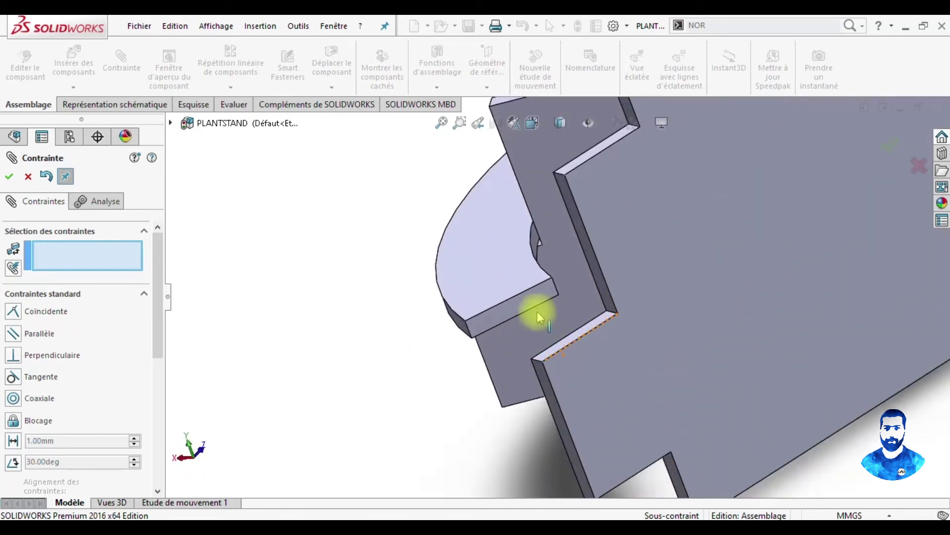
{"action": "left_click", "coordinate": [533, 297]}
{"action": "left_click", "coordinate": [593, 353]}
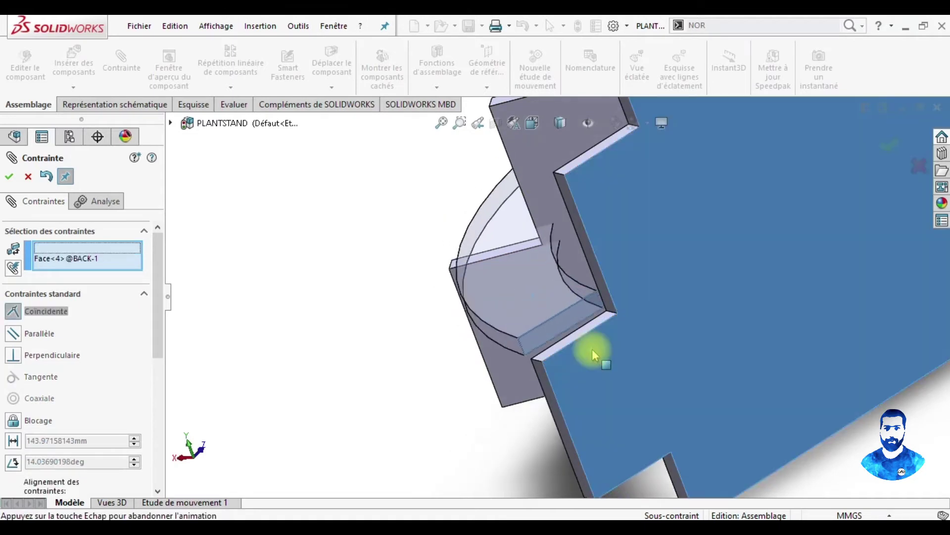
{"action": "left_click", "coordinate": [746, 375]}
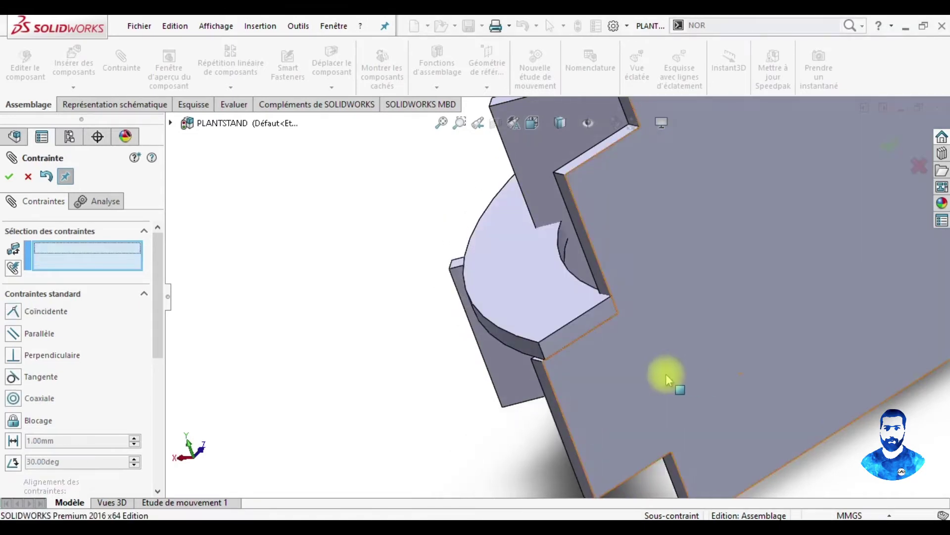
Step: Mate a SHELFDOWN arc edge coincident to the matching BACK edge (Coincidente12)
{"action": "mouse_move", "coordinate": [483, 293]}
{"action": "middle_mouse_down"}
{"action": "mouse_move", "coordinate": [573, 371]}
{"action": "mouse_move", "coordinate": [577, 341]}
{"action": "middle_mouse_up"}
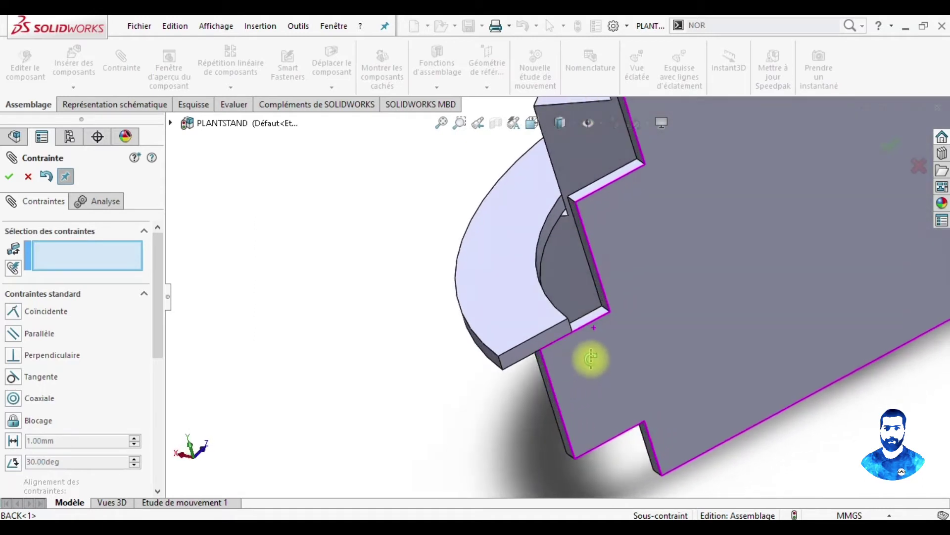
{"action": "left_click", "coordinate": [574, 333]}
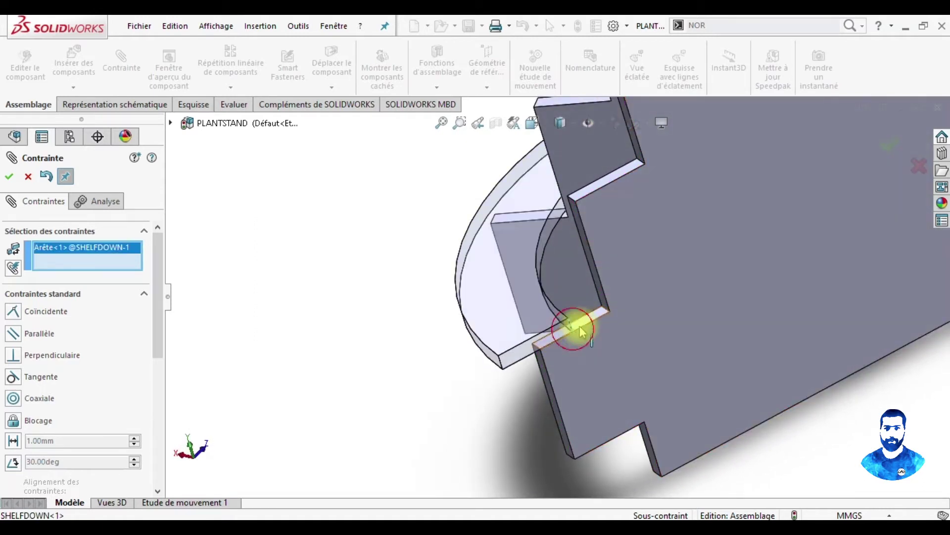
{"action": "left_click", "coordinate": [607, 305]}
{"action": "left_click", "coordinate": [765, 331]}
Step: Try dragging the arc shelf and orbit around the stand to confirm it no longer moves
{"action": "mouse_move", "coordinate": [520, 314]}
{"action": "middle_mouse_down"}
{"action": "mouse_move", "coordinate": [551, 329]}
{"action": "mouse_move", "coordinate": [732, 340]}
{"action": "middle_mouse_up"}
{"action": "scroll", "coordinate": [761, 304], "scroll_direction": "up", "scroll_amount": 5}
{"action": "mouse_move", "coordinate": [761, 304]}
{"action": "middle_mouse_down"}
{"action": "mouse_move", "coordinate": [700, 221]}
{"action": "mouse_move", "coordinate": [584, 393]}
{"action": "mouse_move", "coordinate": [601, 297]}
{"action": "middle_mouse_up"}
{"action": "scroll", "coordinate": [584, 277], "scroll_direction": "down", "scroll_amount": 5}
{"action": "left_click", "coordinate": [569, 258]}
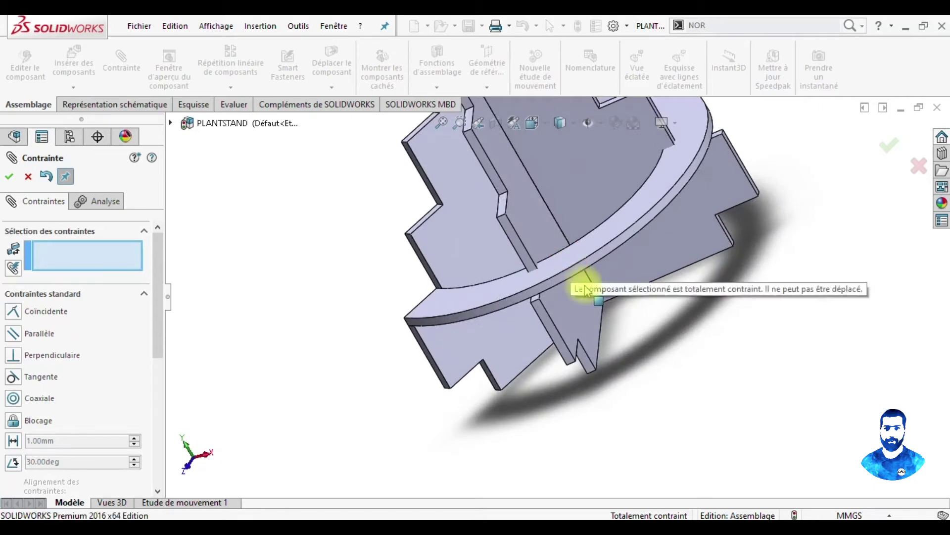
{"action": "middle_click_drag", "start_coordinate": [515, 314], "coordinate": [555, 366]}
{"action": "mouse_move", "coordinate": [660, 344]}
{"action": "middle_mouse_down"}
{"action": "mouse_move", "coordinate": [700, 297]}
{"action": "mouse_move", "coordinate": [695, 272]}
{"action": "mouse_move", "coordinate": [682, 275]}
{"action": "mouse_move", "coordinate": [674, 324]}
{"action": "mouse_move", "coordinate": [656, 297]}
{"action": "mouse_move", "coordinate": [696, 285]}
{"action": "mouse_move", "coordinate": [664, 268]}
{"action": "middle_mouse_up"}
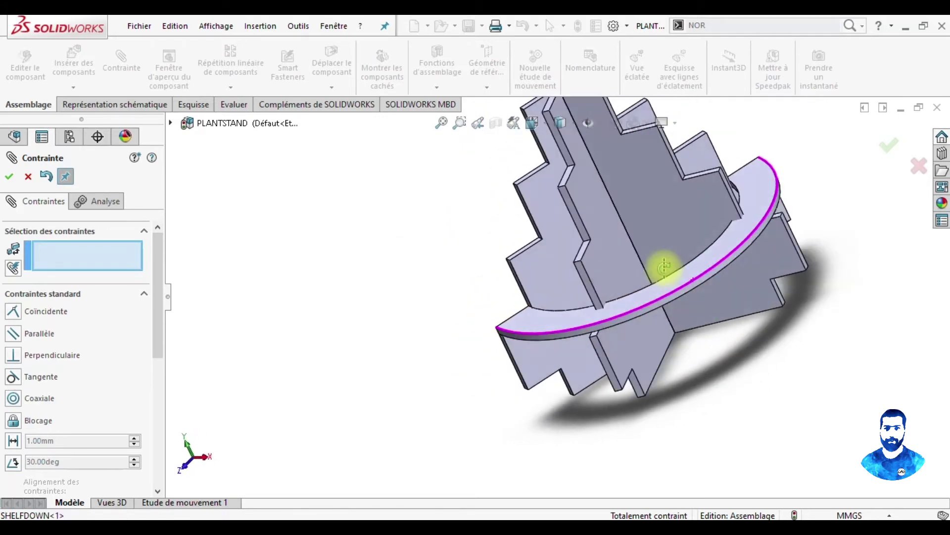
{"action": "scroll", "coordinate": [721, 250], "scroll_direction": "down", "scroll_amount": 2}
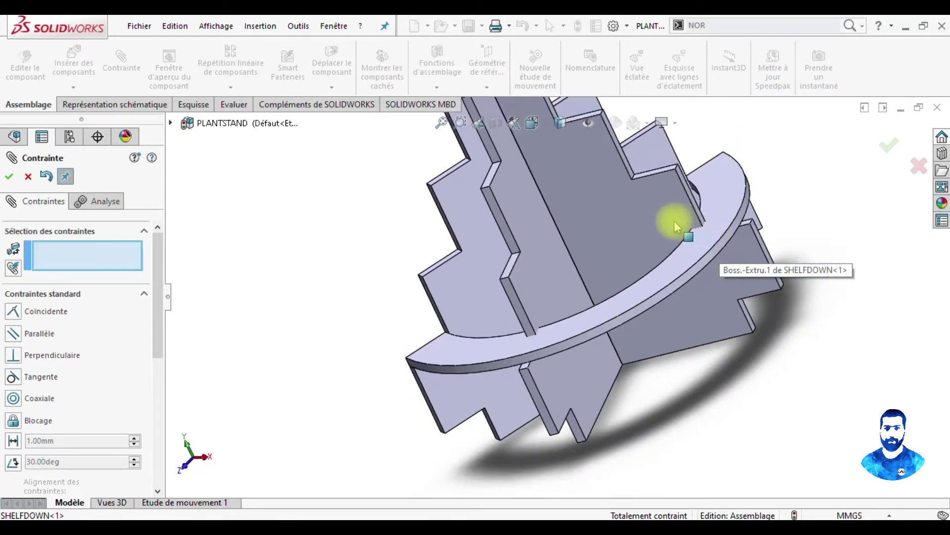
{"action": "scroll", "coordinate": [680, 241], "scroll_direction": "down", "scroll_amount": 1}
{"action": "mouse_move", "coordinate": [680, 241]}
{"action": "middle_mouse_down"}
{"action": "mouse_move", "coordinate": [721, 212]}
{"action": "mouse_move", "coordinate": [675, 178]}
{"action": "mouse_move", "coordinate": [660, 240]}
{"action": "mouse_move", "coordinate": [670, 286]}
{"action": "mouse_move", "coordinate": [668, 216]}
{"action": "mouse_move", "coordinate": [726, 219]}
{"action": "mouse_move", "coordinate": [694, 215]}
{"action": "mouse_move", "coordinate": [643, 244]}
{"action": "mouse_move", "coordinate": [707, 239]}
{"action": "mouse_move", "coordinate": [668, 244]}
{"action": "middle_mouse_up"}
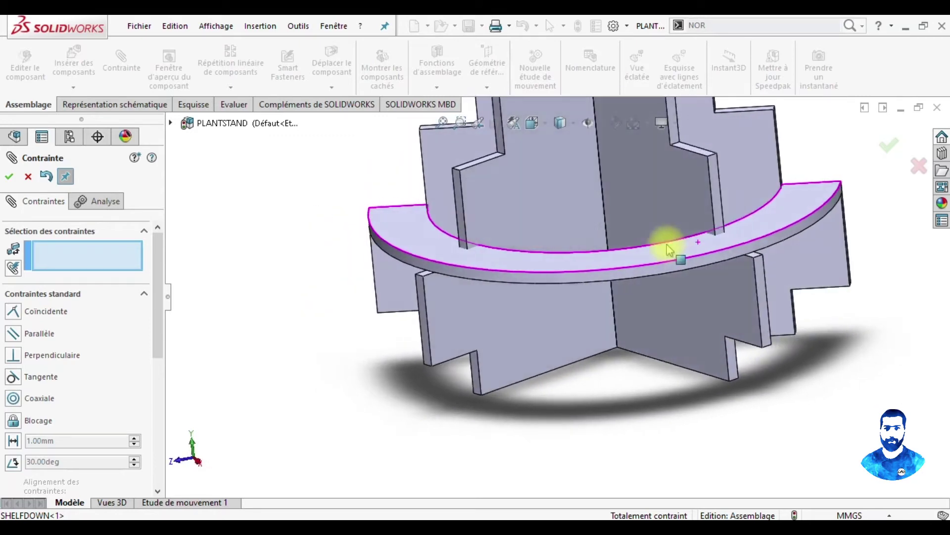
Step: Close the mate panel and open Coincidente12 from the FeatureManager tree for editing
{"action": "left_click", "coordinate": [11, 177]}
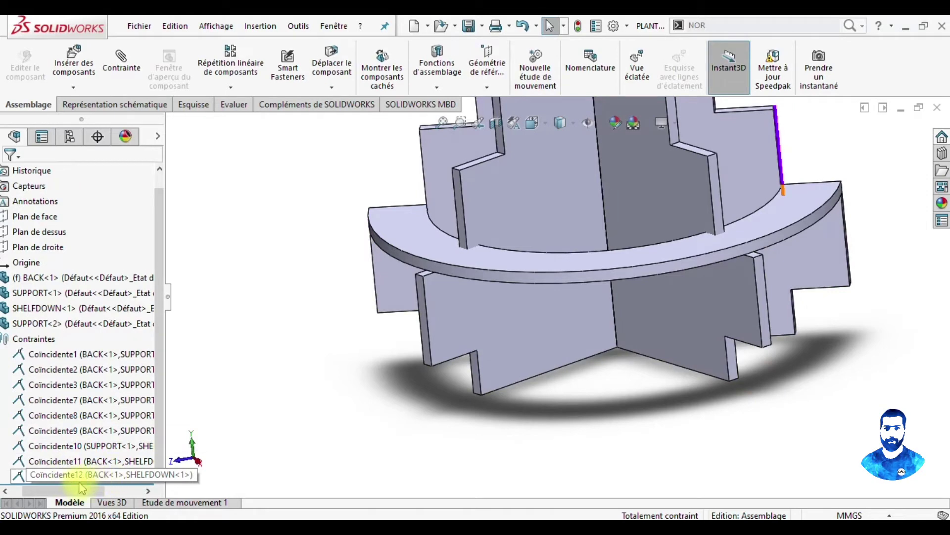
{"action": "left_click", "coordinate": [78, 480]}
{"action": "left_click", "coordinate": [90, 450]}
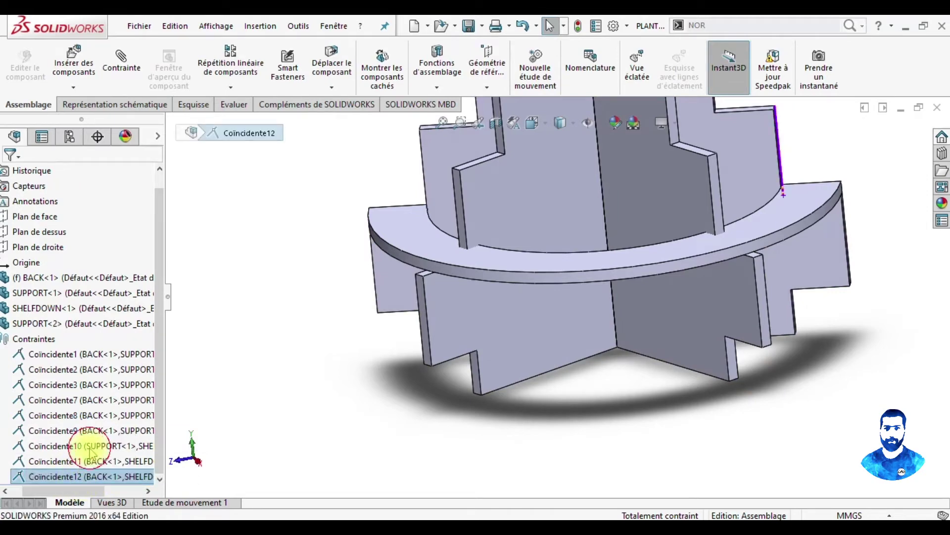
{"action": "mouse_move", "coordinate": [774, 159]}
{"action": "middle_mouse_down"}
{"action": "mouse_move", "coordinate": [760, 253]}
{"action": "mouse_move", "coordinate": [817, 188]}
{"action": "middle_mouse_up"}
Step: Close the Coincidente12 editor, then delete mates Coincidente12 and Coincidente11, confirming each with Oui
{"action": "scroll", "coordinate": [792, 148], "scroll_direction": "down", "scroll_amount": 3}
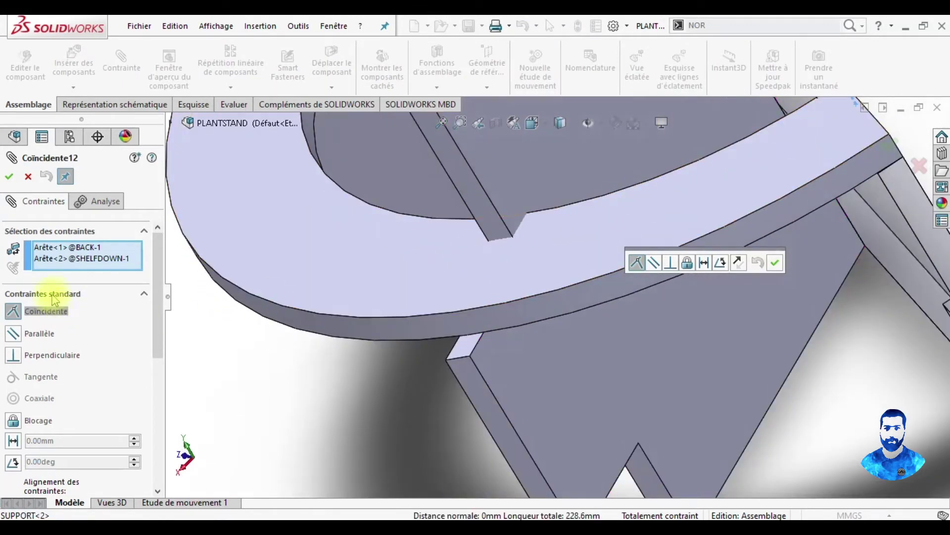
{"action": "left_click", "coordinate": [27, 182]}
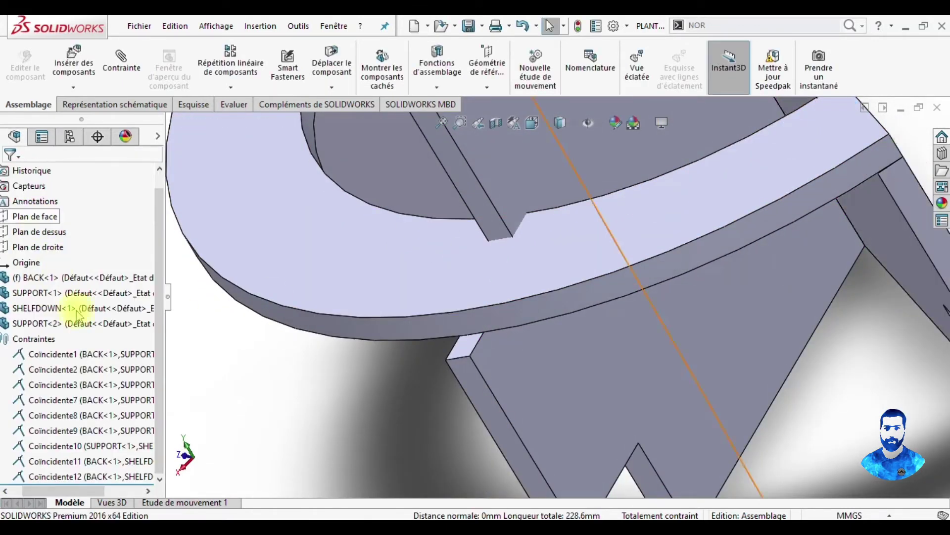
{"action": "right_click", "coordinate": [66, 477]}
{"action": "left_click", "coordinate": [103, 355]}
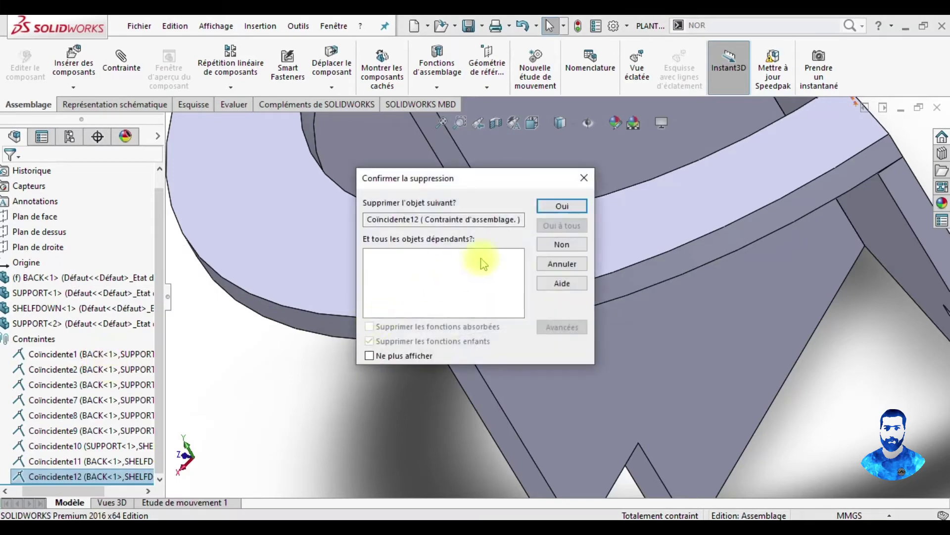
{"action": "left_click", "coordinate": [549, 212]}
{"action": "left_click", "coordinate": [79, 477]}
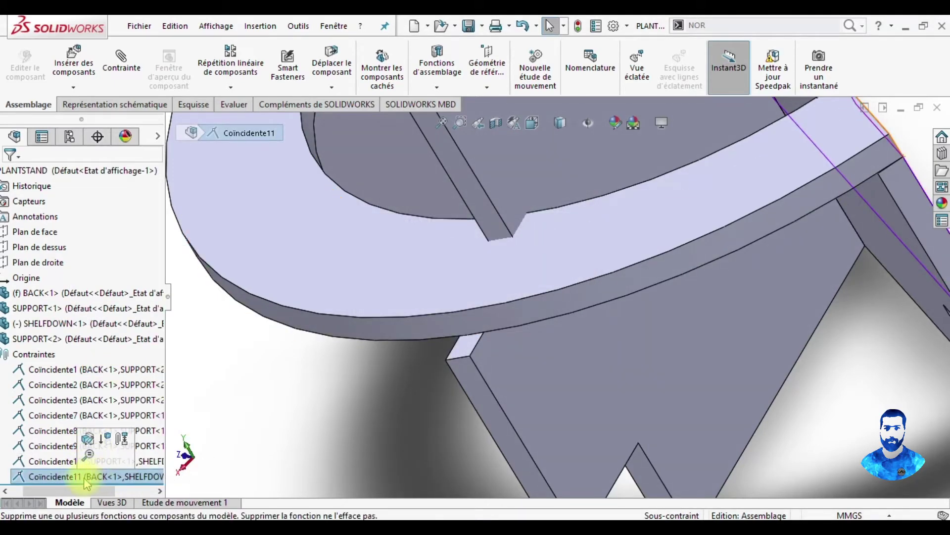
{"action": "right_click", "coordinate": [84, 478]}
{"action": "left_click", "coordinate": [101, 354]}
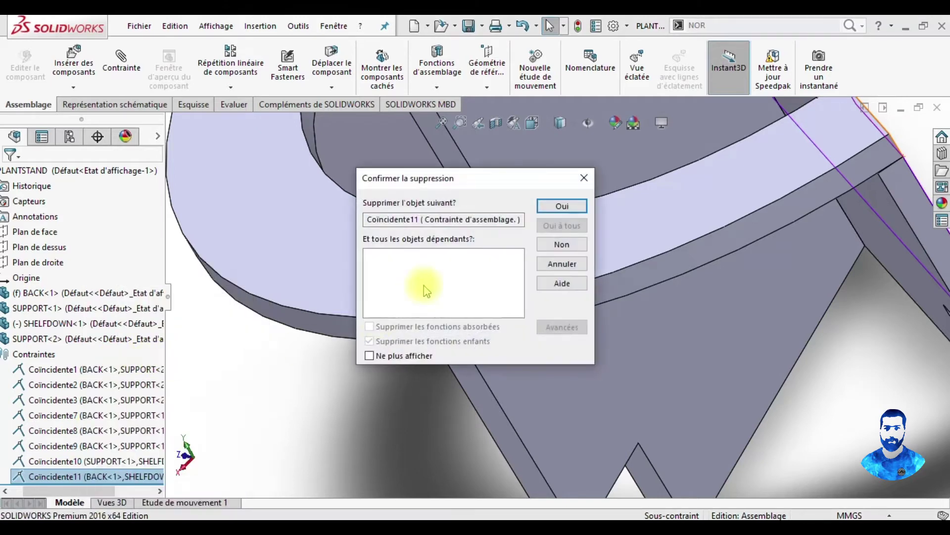
{"action": "left_click", "coordinate": [565, 204]}
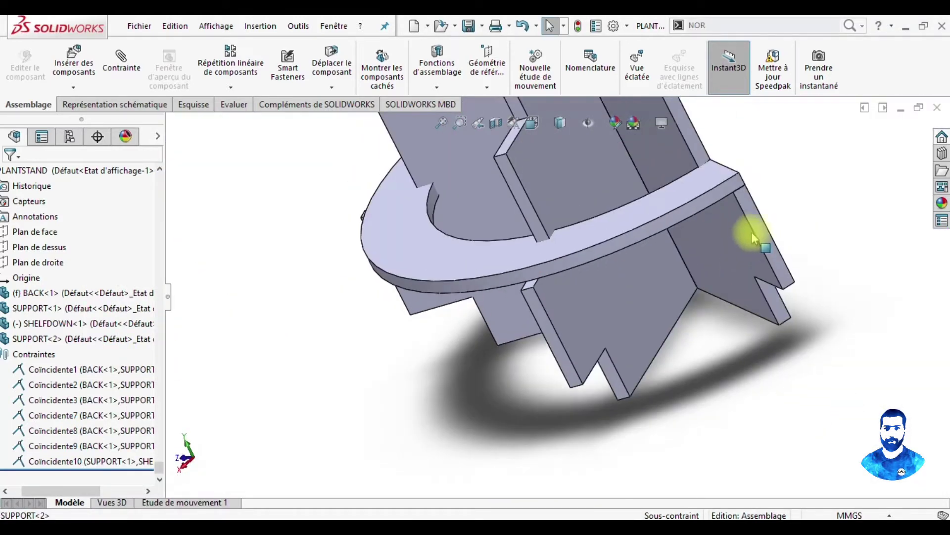
Step: Mate the shelf's end face coincident to the BACK face (Coincidente13)
{"action": "left_click_drag", "start_coordinate": [725, 179], "coordinate": [677, 215]}
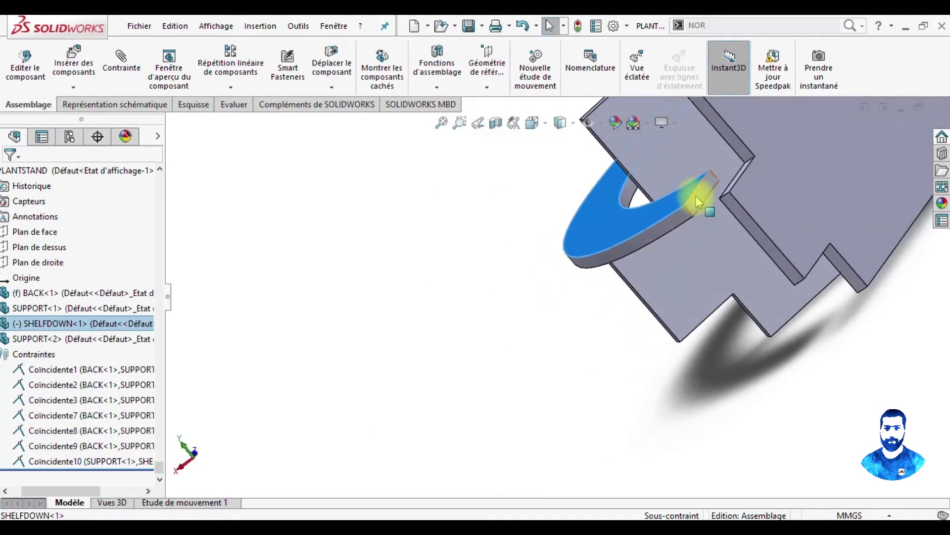
{"action": "left_click", "coordinate": [697, 200]}
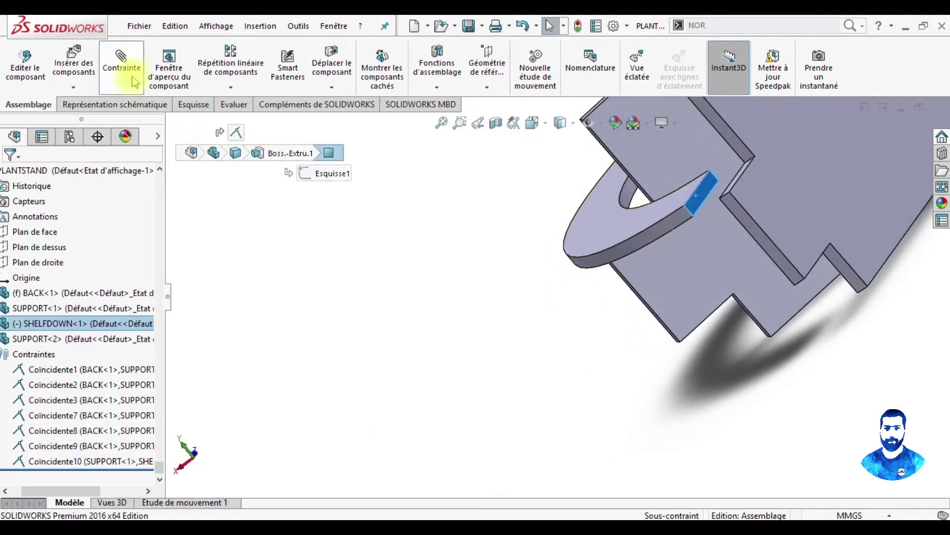
{"action": "middle_click_drag", "start_coordinate": [700, 271], "coordinate": [865, 195]}
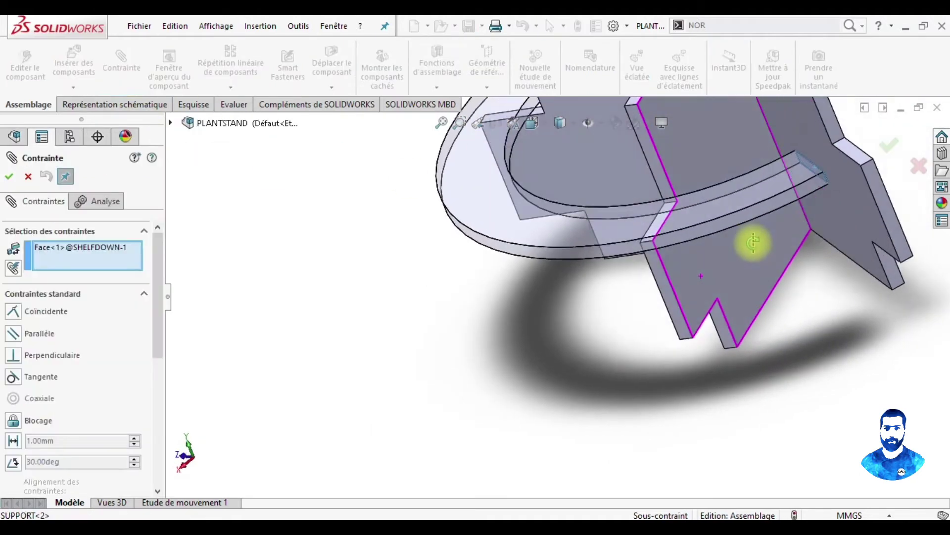
{"action": "left_click", "coordinate": [860, 184]}
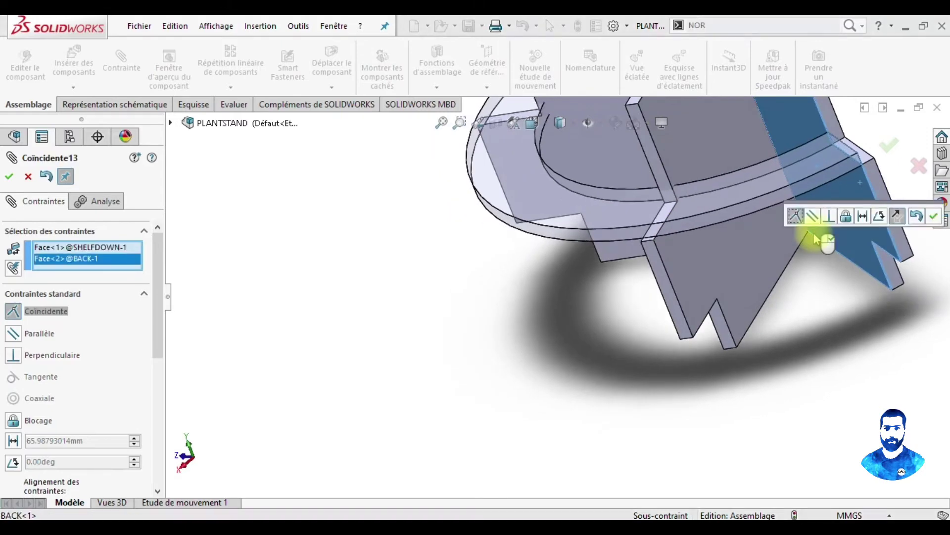
{"action": "left_click", "coordinate": [931, 218]}
Step: Mate the shelf's corner edge coincident to the matching BACK edge (Coincidente14)
{"action": "scroll", "coordinate": [836, 237], "scroll_direction": "down", "scroll_amount": 5}
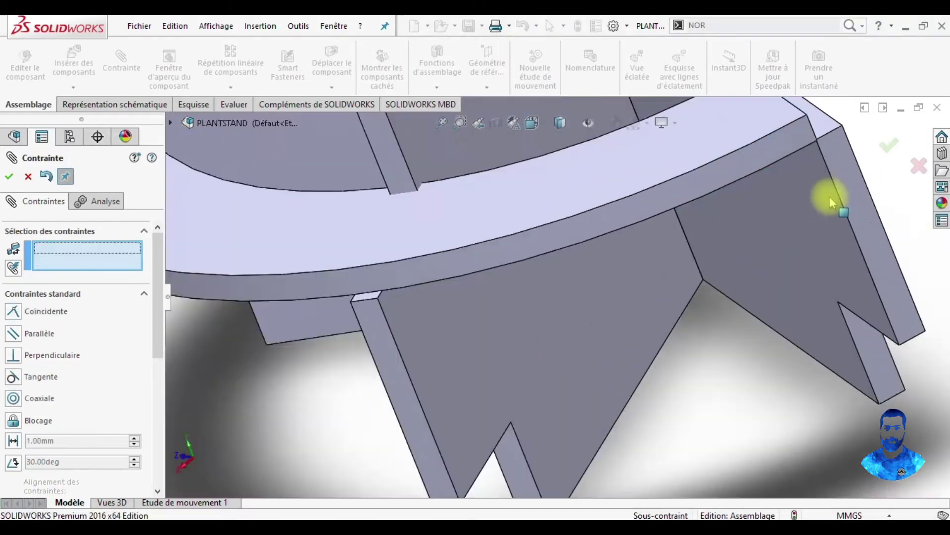
{"action": "scroll", "coordinate": [817, 183], "scroll_direction": "down", "scroll_amount": 3}
{"action": "scroll", "coordinate": [758, 154], "scroll_direction": "down", "scroll_amount": 2}
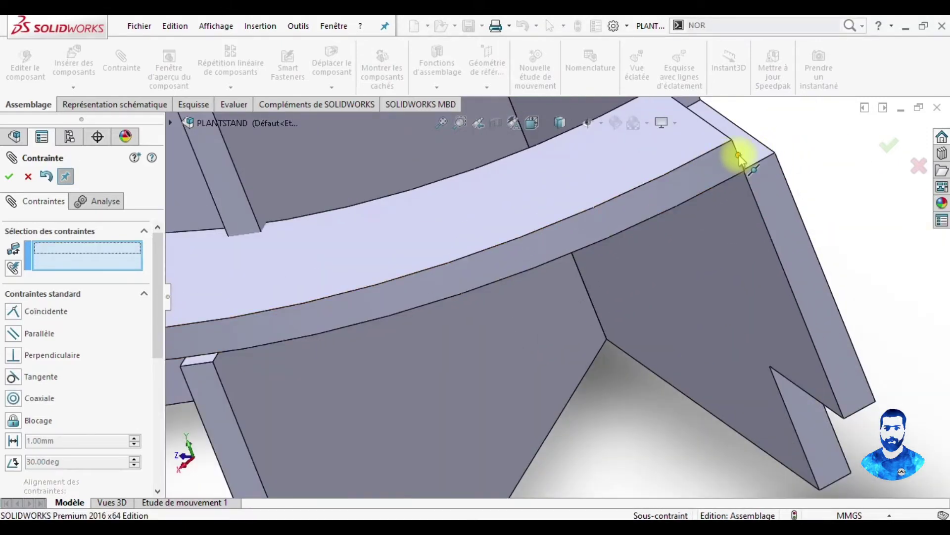
{"action": "left_click", "coordinate": [742, 166]}
{"action": "left_click", "coordinate": [752, 191]}
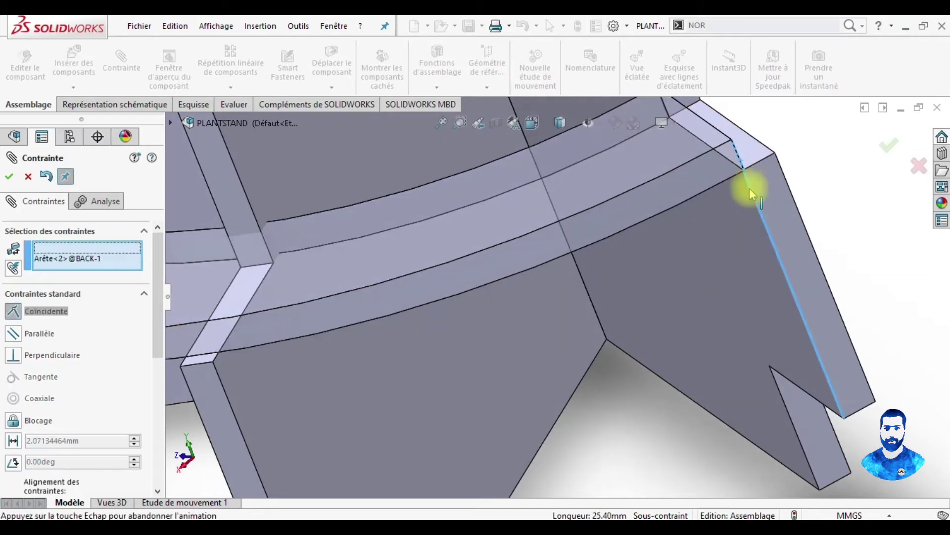
{"action": "left_click", "coordinate": [895, 190]}
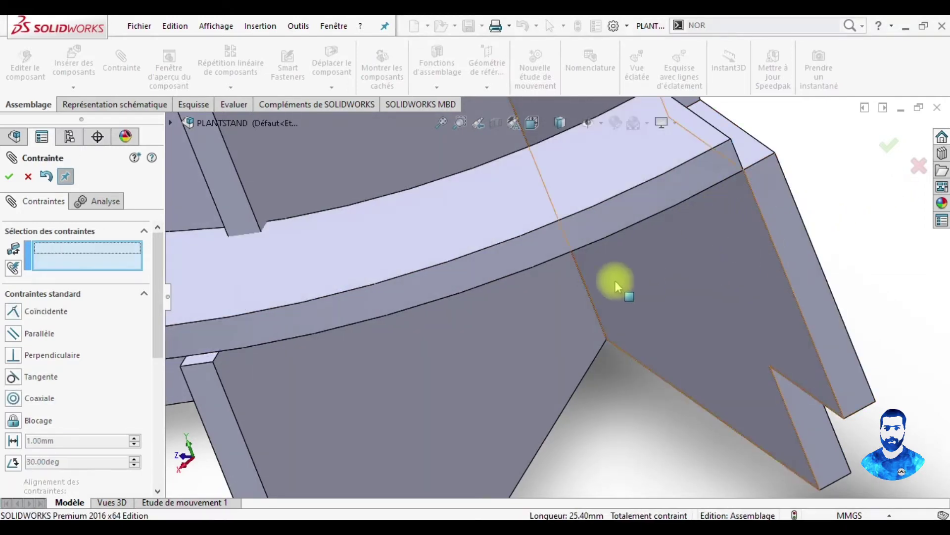
Step: Orbit and zoom around the whole stand to check the shelf, then close the mate panel
{"action": "scroll", "coordinate": [611, 280], "scroll_direction": "up", "scroll_amount": 3}
{"action": "middle_click_drag", "start_coordinate": [611, 280], "coordinate": [463, 265]}
{"action": "scroll", "coordinate": [429, 247], "scroll_direction": "up", "scroll_amount": 3}
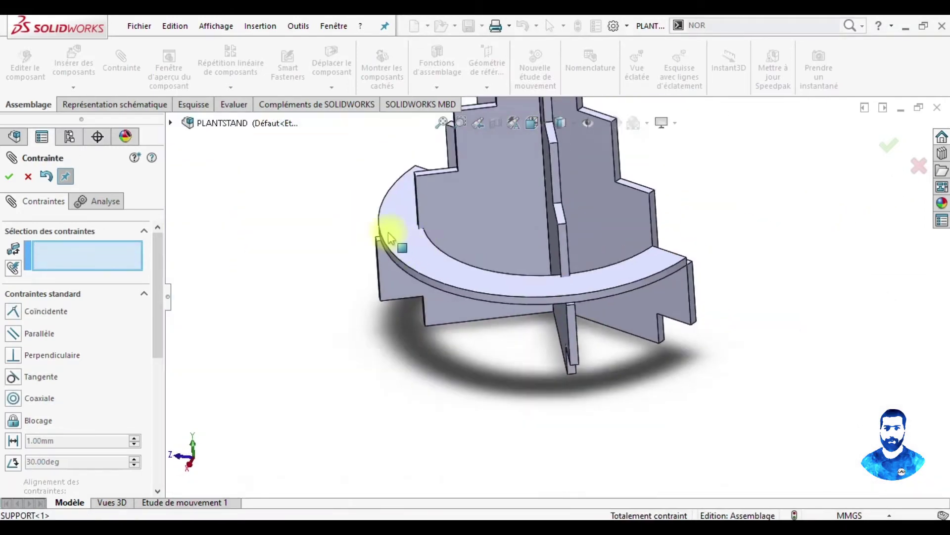
{"action": "scroll", "coordinate": [432, 223], "scroll_direction": "up", "scroll_amount": 2}
{"action": "mouse_move", "coordinate": [388, 233]}
{"action": "middle_mouse_down"}
{"action": "mouse_move", "coordinate": [340, 233]}
{"action": "mouse_move", "coordinate": [335, 208]}
{"action": "mouse_move", "coordinate": [417, 189]}
{"action": "middle_mouse_up"}
{"action": "scroll", "coordinate": [468, 250], "scroll_direction": "down", "scroll_amount": 3}
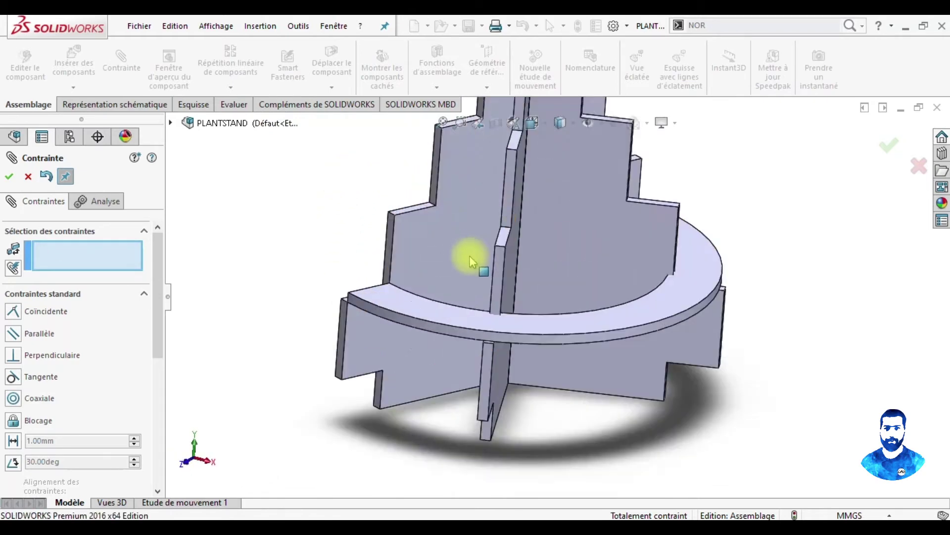
{"action": "scroll", "coordinate": [422, 258], "scroll_direction": "down", "scroll_amount": 2}
{"action": "scroll", "coordinate": [400, 212], "scroll_direction": "up", "scroll_amount": 2}
{"action": "middle_click_drag", "start_coordinate": [376, 233], "coordinate": [414, 248]}
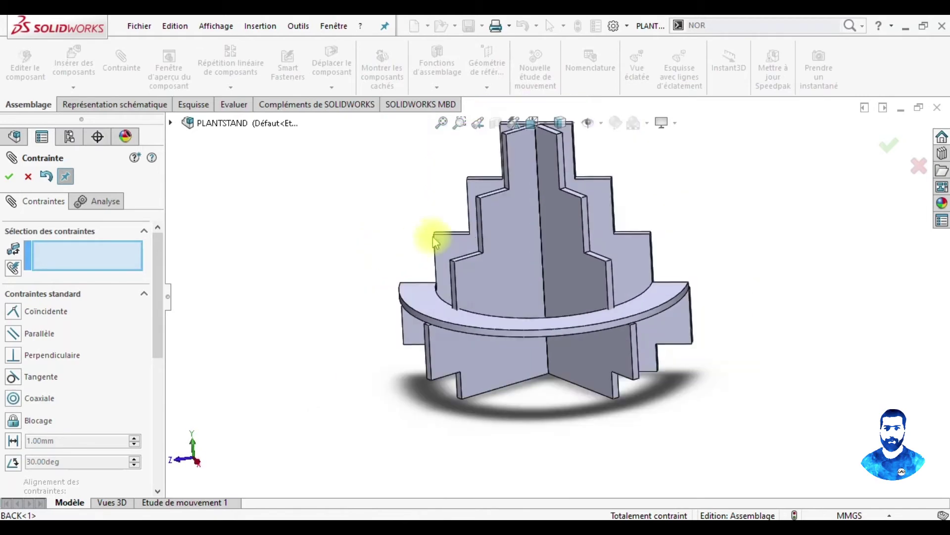
{"action": "scroll", "coordinate": [488, 268], "scroll_direction": "down", "scroll_amount": 3}
{"action": "scroll", "coordinate": [487, 268], "scroll_direction": "down", "scroll_amount": 2}
{"action": "scroll", "coordinate": [490, 282], "scroll_direction": "up", "scroll_amount": 2}
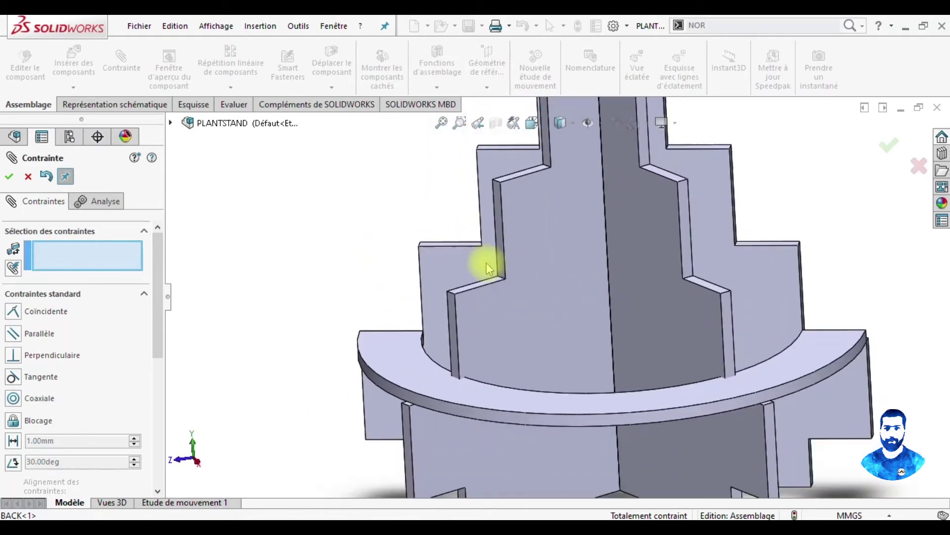
{"action": "middle_click_drag", "start_coordinate": [494, 297], "coordinate": [494, 371]}
{"action": "scroll", "coordinate": [496, 356], "scroll_direction": "down", "scroll_amount": 2}
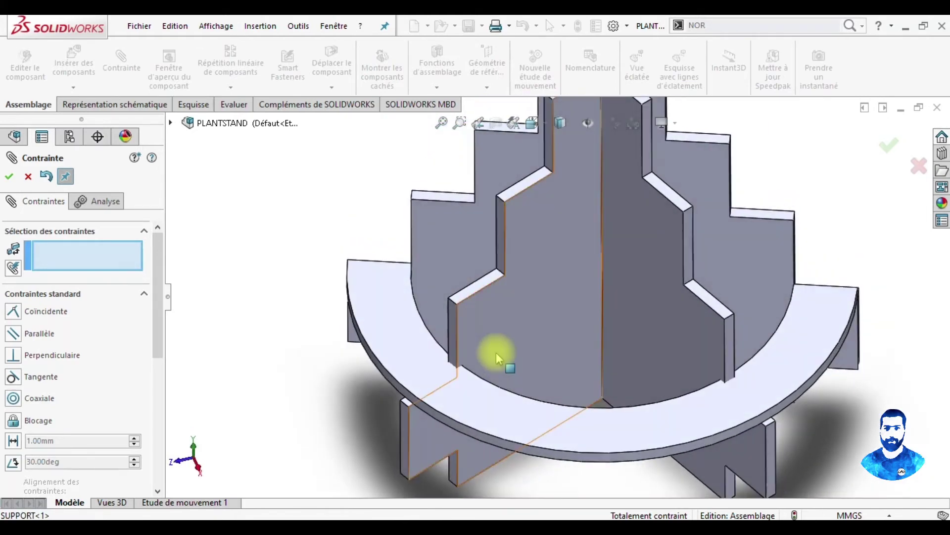
{"action": "scroll", "coordinate": [496, 356], "scroll_direction": "up", "scroll_amount": 2}
{"action": "left_click", "coordinate": [9, 177]}
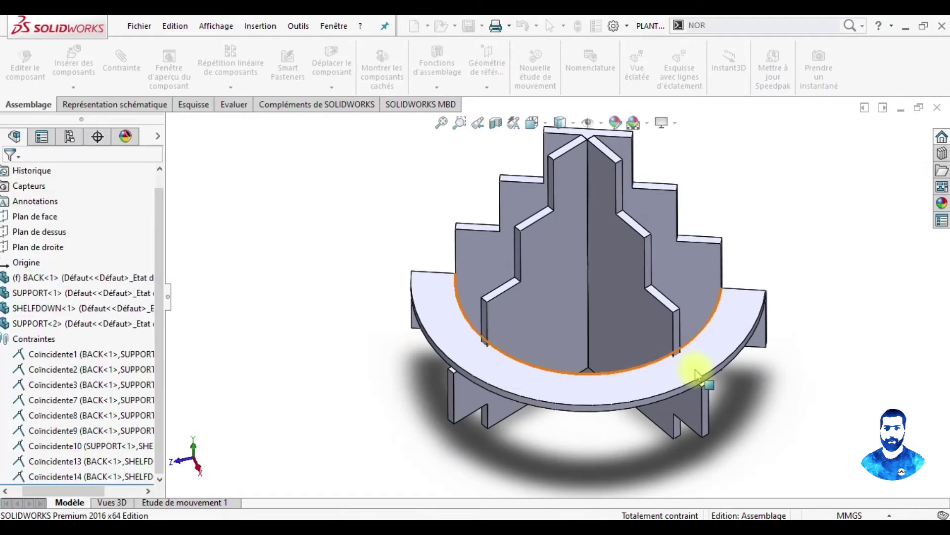
Step: Open SHELFDOWN for in-place editing with Editer la pièce
{"action": "middle_click_drag", "start_coordinate": [757, 386], "coordinate": [721, 441]}
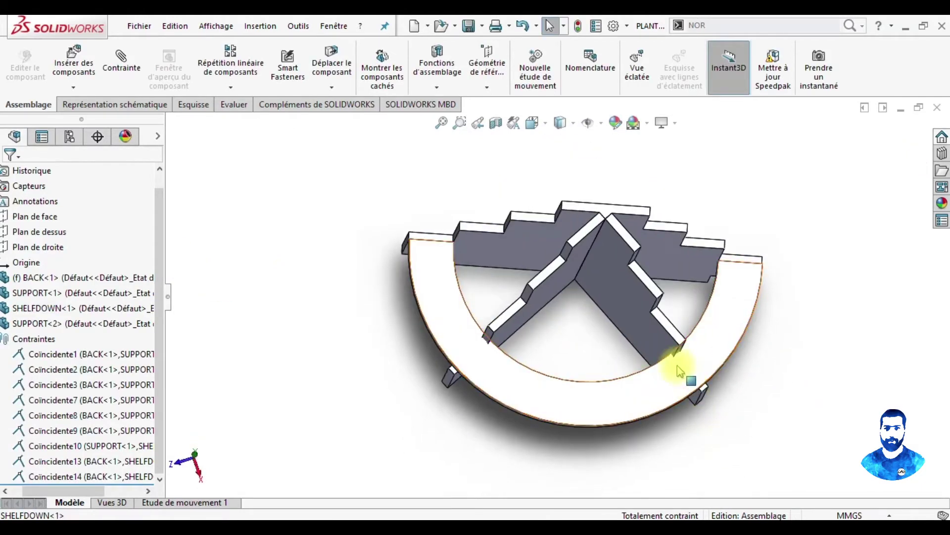
{"action": "scroll", "coordinate": [675, 369], "scroll_direction": "down", "scroll_amount": 2}
{"action": "mouse_move", "coordinate": [674, 366]}
{"action": "middle_mouse_down"}
{"action": "mouse_move", "coordinate": [665, 291]}
{"action": "mouse_move", "coordinate": [675, 350]}
{"action": "mouse_move", "coordinate": [654, 364]}
{"action": "middle_mouse_up"}
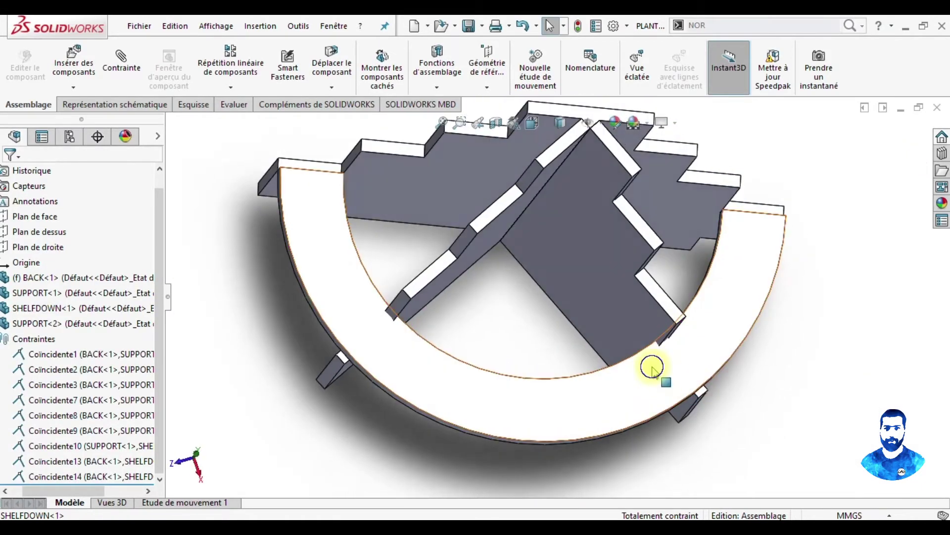
{"action": "right_click", "coordinate": [653, 369]}
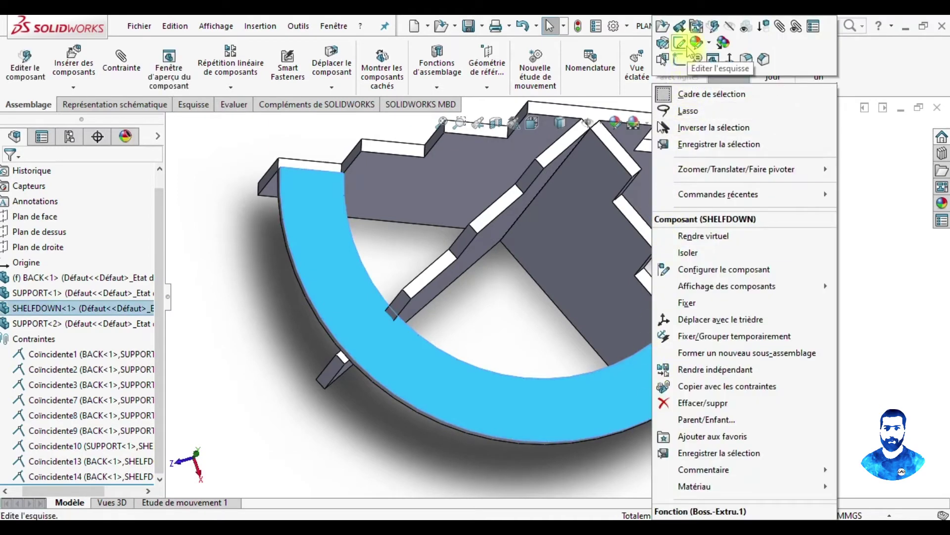
{"action": "left_click", "coordinate": [711, 30]}
Step: Start a new sketch, Esquisse2, on the shelf's ring face and pick the rectangle tool
{"action": "mouse_move", "coordinate": [768, 380]}
{"action": "middle_mouse_down"}
{"action": "mouse_move", "coordinate": [758, 301]}
{"action": "mouse_move", "coordinate": [747, 355]}
{"action": "mouse_move", "coordinate": [686, 350]}
{"action": "middle_mouse_up"}
{"action": "left_click", "coordinate": [687, 350]}
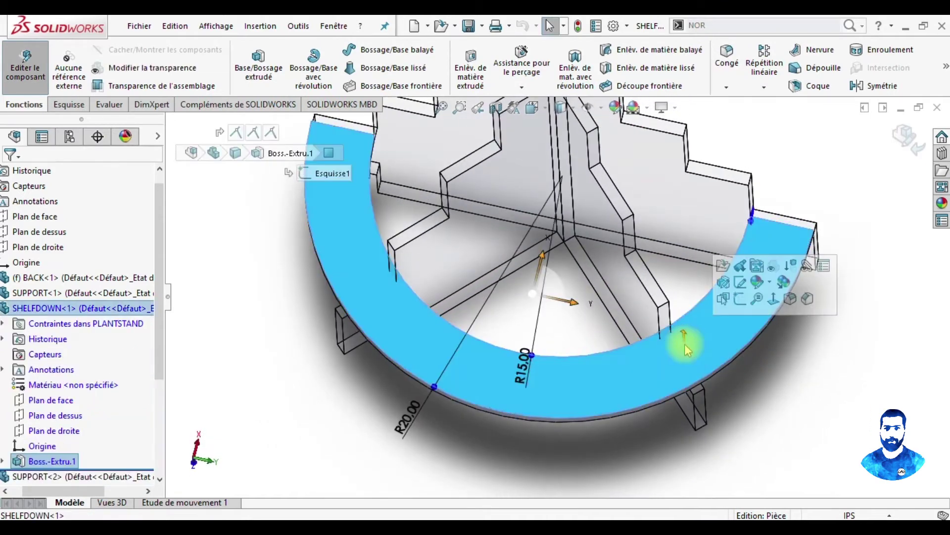
{"action": "left_click", "coordinate": [741, 283]}
{"action": "scroll", "coordinate": [726, 328], "scroll_direction": "down", "scroll_amount": 2}
{"action": "scroll", "coordinate": [696, 340], "scroll_direction": "down", "scroll_amount": 3}
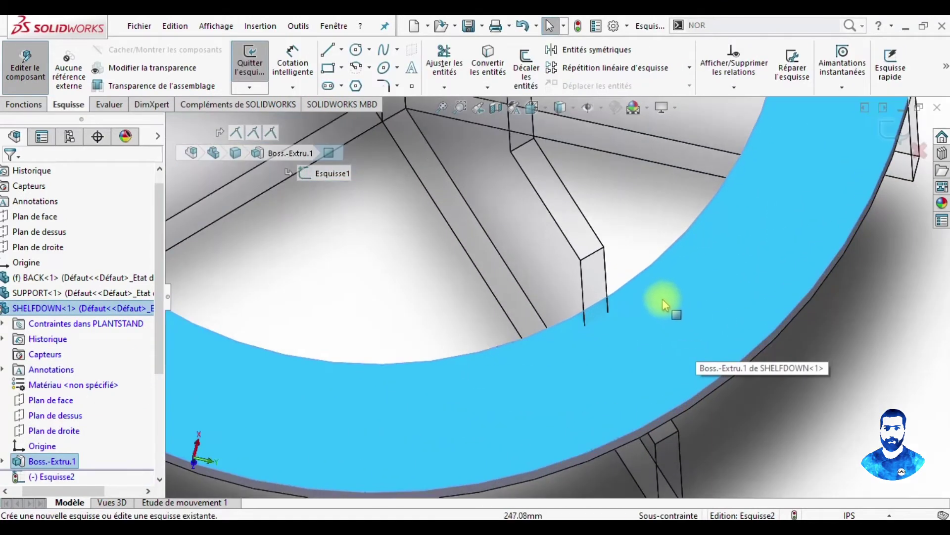
{"action": "scroll", "coordinate": [639, 291], "scroll_direction": "down", "scroll_amount": 2}
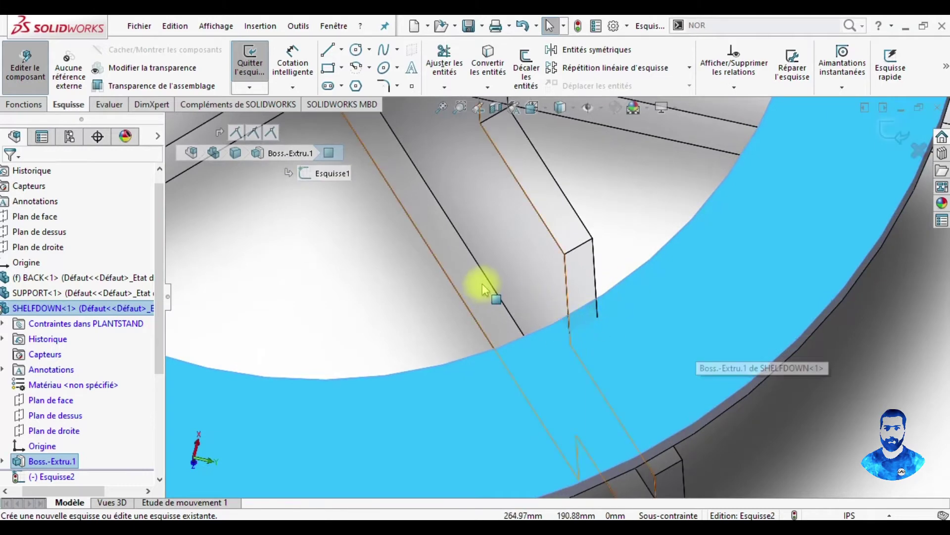
{"action": "left_click", "coordinate": [327, 69]}
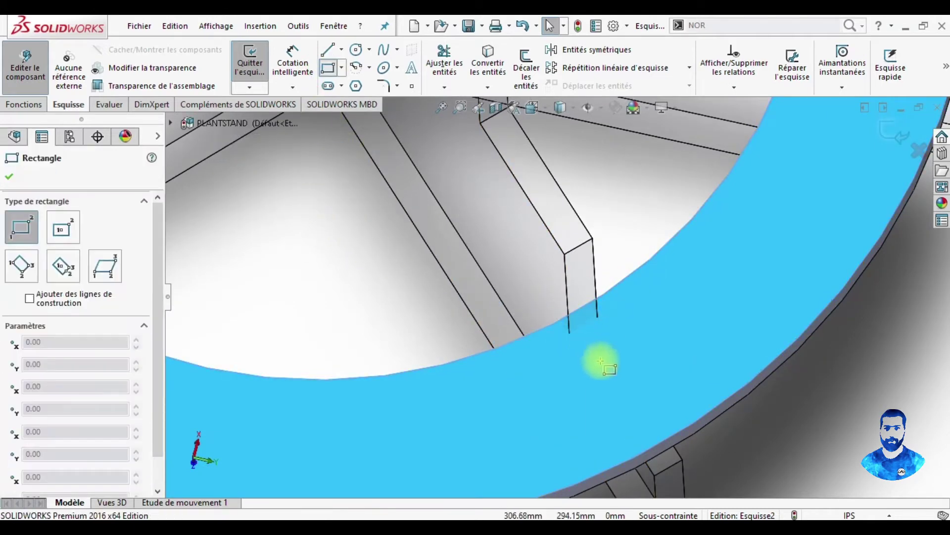
Step: Abandon the started rectangle and zoom around the partition
{"action": "left_click", "coordinate": [569, 334]}
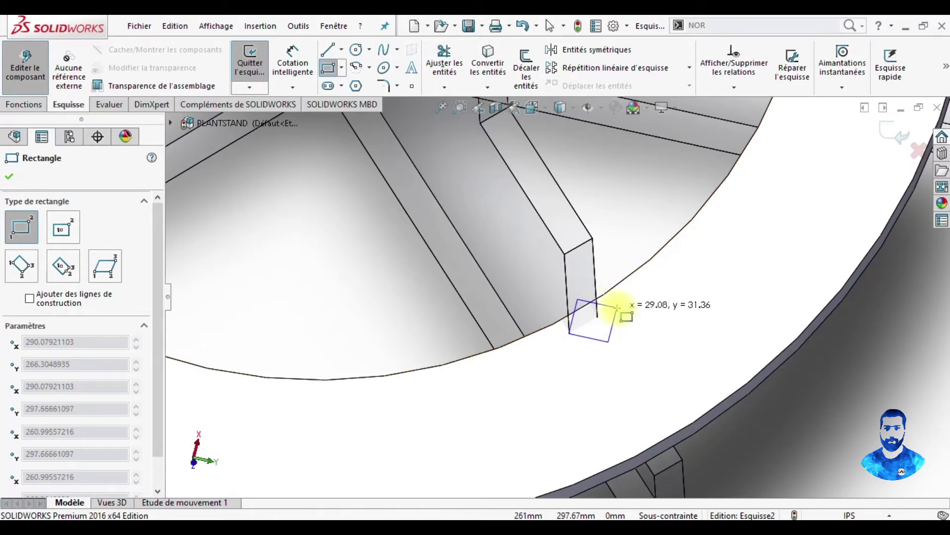
{"action": "key", "text": "Escape"}
{"action": "scroll", "coordinate": [625, 302], "scroll_direction": "up", "scroll_amount": 2}
{"action": "scroll", "coordinate": [630, 293], "scroll_direction": "up", "scroll_amount": 5}
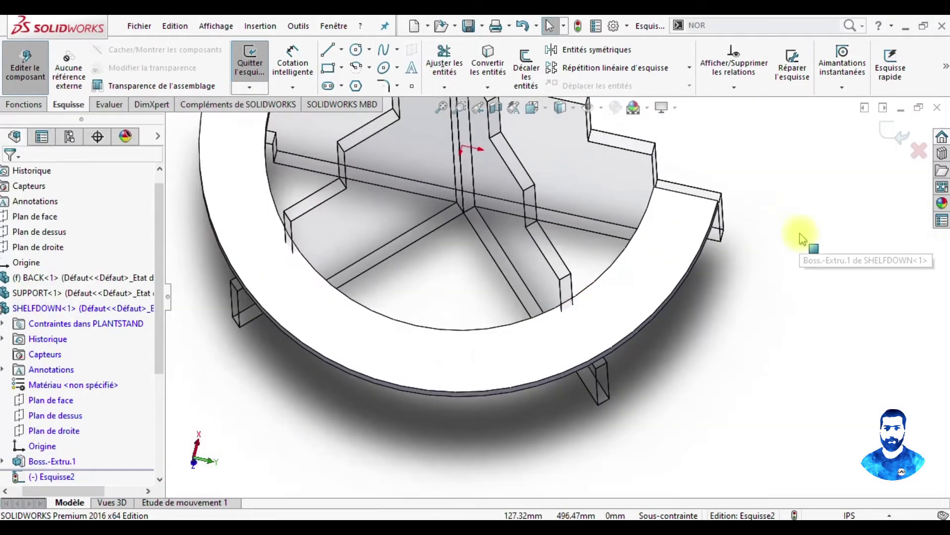
{"action": "scroll", "coordinate": [777, 223], "scroll_direction": "up", "scroll_amount": 3}
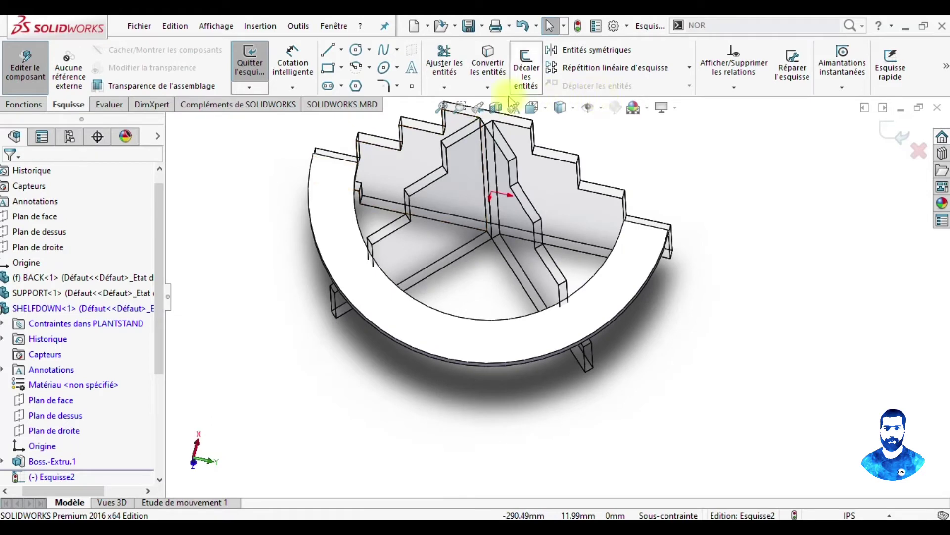
{"action": "scroll", "coordinate": [89, 468], "scroll_direction": "down", "scroll_amount": 1}
{"action": "scroll", "coordinate": [74, 470], "scroll_direction": "down", "scroll_amount": 1}
{"action": "scroll", "coordinate": [67, 470], "scroll_direction": "up", "scroll_amount": 2}
Step: Turn Esquisse2 face-on, zoom in on the brace slot, and start Convertir les entités
{"action": "left_click", "coordinate": [62, 475]}
{"action": "right_click", "coordinate": [62, 475]}
{"action": "left_click", "coordinate": [91, 301]}
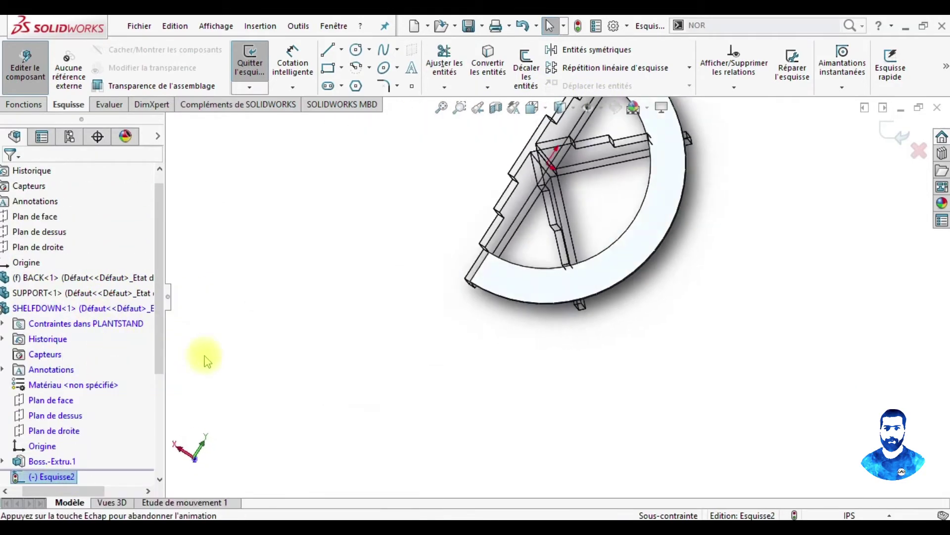
{"action": "scroll", "coordinate": [613, 263], "scroll_direction": "down", "scroll_amount": 1}
{"action": "scroll", "coordinate": [544, 254], "scroll_direction": "down", "scroll_amount": 3}
{"action": "scroll", "coordinate": [526, 254], "scroll_direction": "down", "scroll_amount": 2}
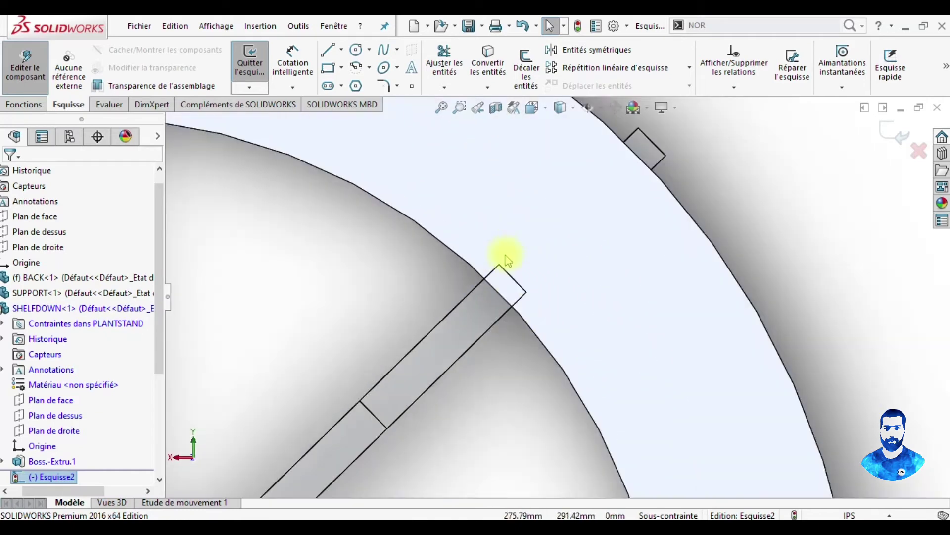
{"action": "scroll", "coordinate": [507, 260], "scroll_direction": "down", "scroll_amount": 1}
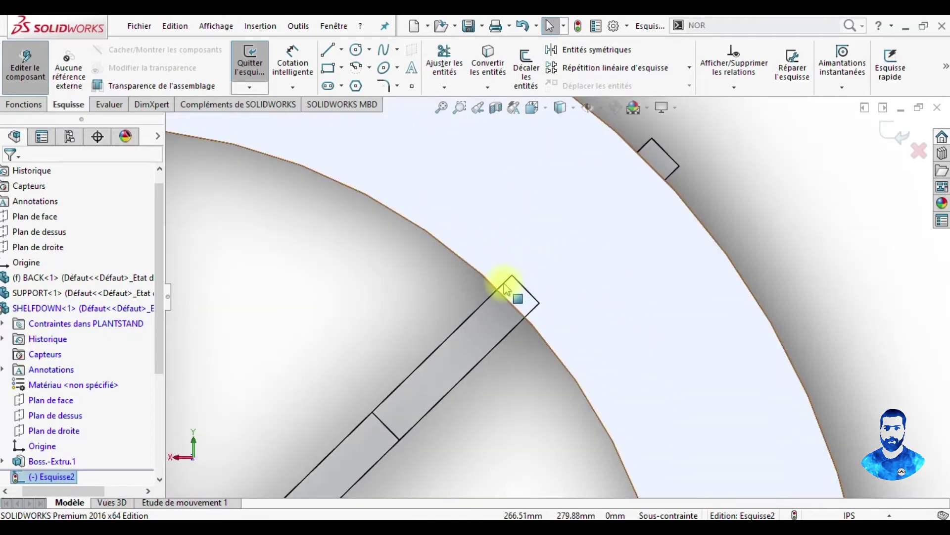
{"action": "scroll", "coordinate": [506, 289], "scroll_direction": "down", "scroll_amount": 1}
{"action": "scroll", "coordinate": [530, 284], "scroll_direction": "down", "scroll_amount": 1}
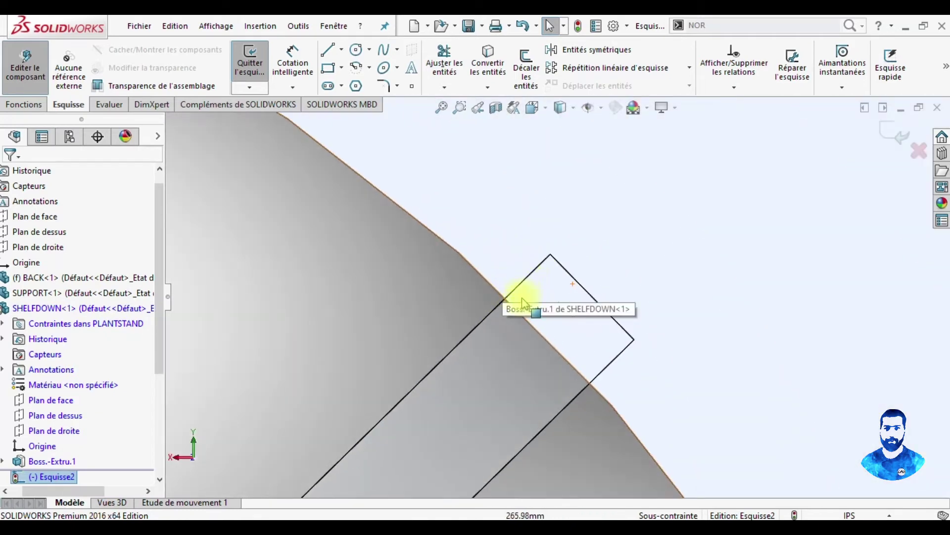
{"action": "scroll", "coordinate": [545, 312], "scroll_direction": "up", "scroll_amount": 1}
{"action": "scroll", "coordinate": [568, 329], "scroll_direction": "up", "scroll_amount": 2}
{"action": "scroll", "coordinate": [569, 329], "scroll_direction": "up", "scroll_amount": 1}
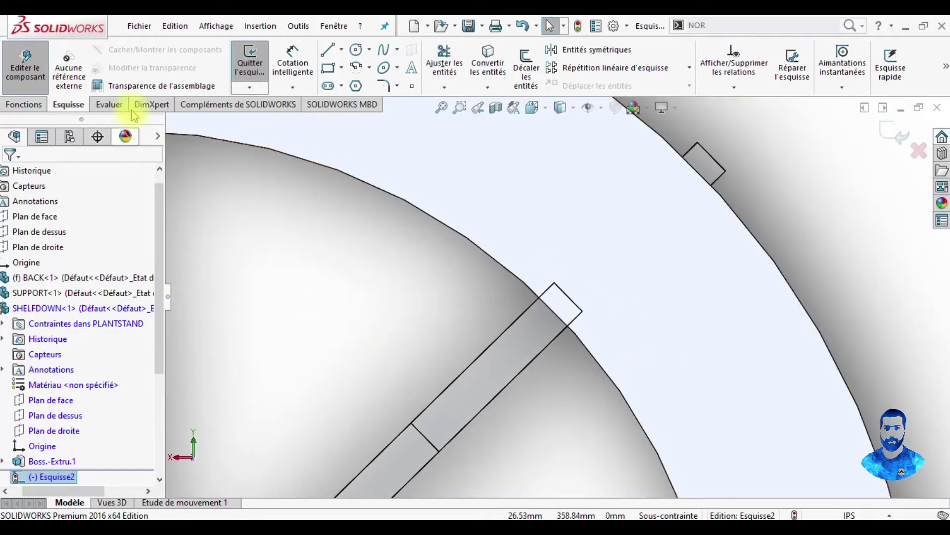
{"action": "left_click", "coordinate": [483, 67]}
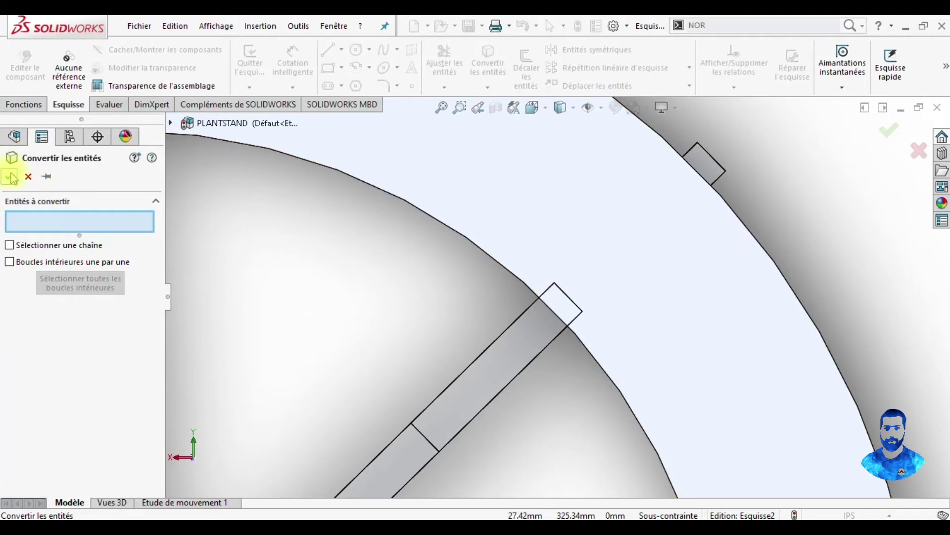
Step: Draw a closed four-line outline at the brace tip against the ring edge
{"action": "left_click", "coordinate": [11, 176]}
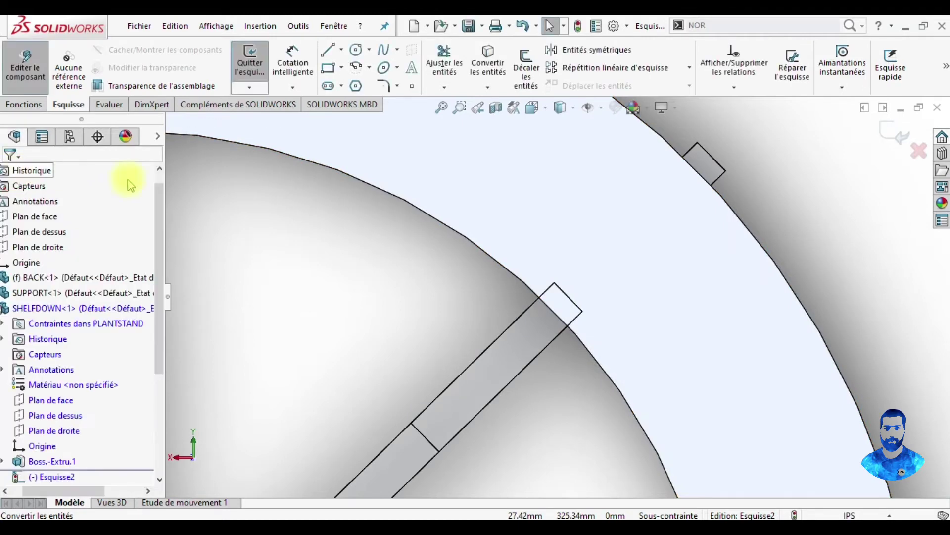
{"action": "left_click", "coordinate": [327, 52]}
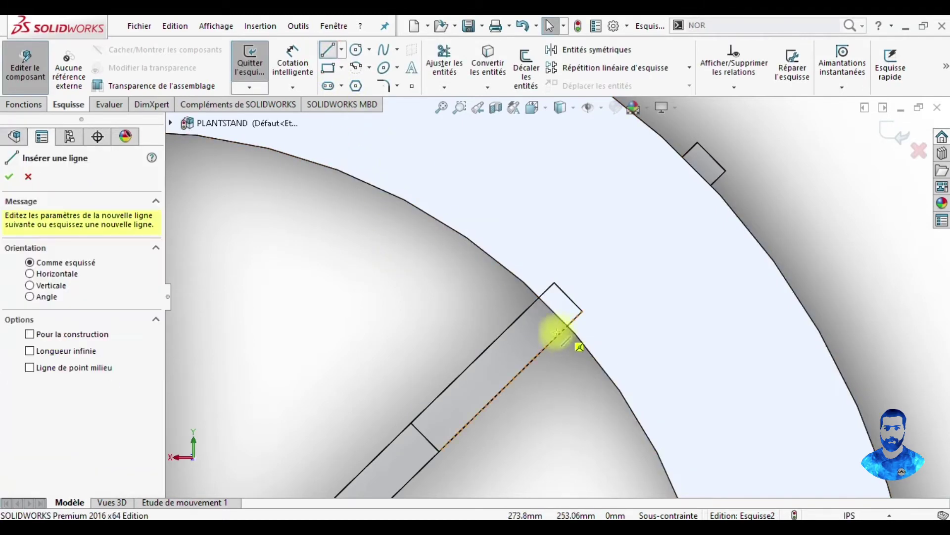
{"action": "left_click", "coordinate": [536, 296]}
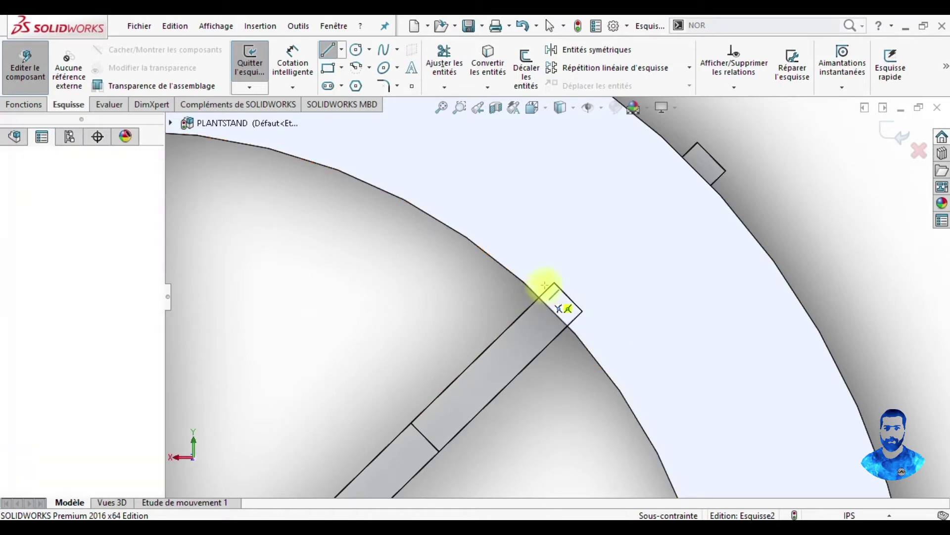
{"action": "left_click", "coordinate": [557, 280]}
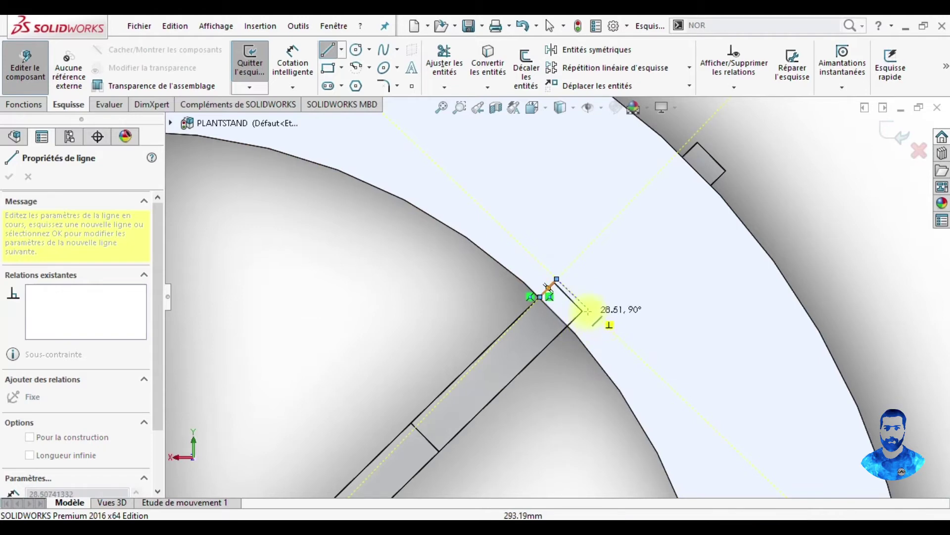
{"action": "left_click", "coordinate": [589, 309]}
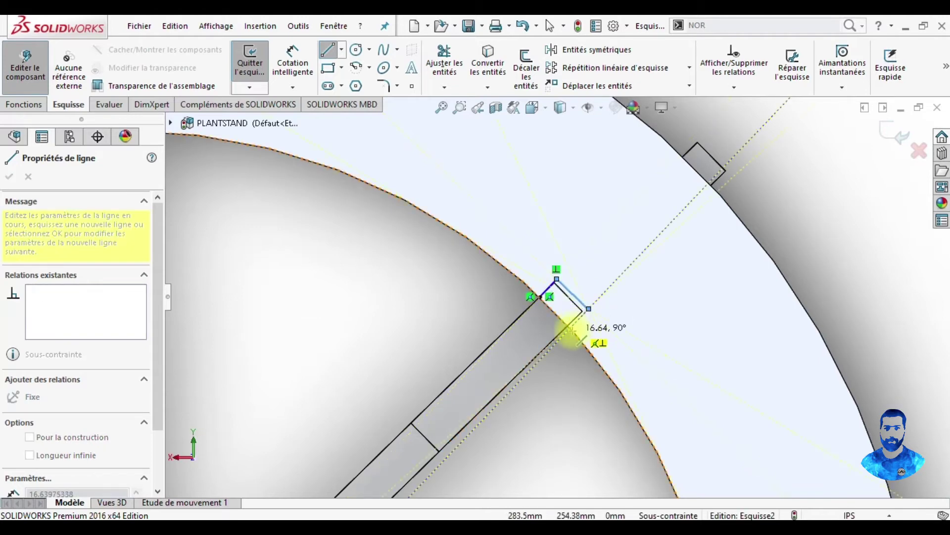
{"action": "left_click", "coordinate": [571, 330]}
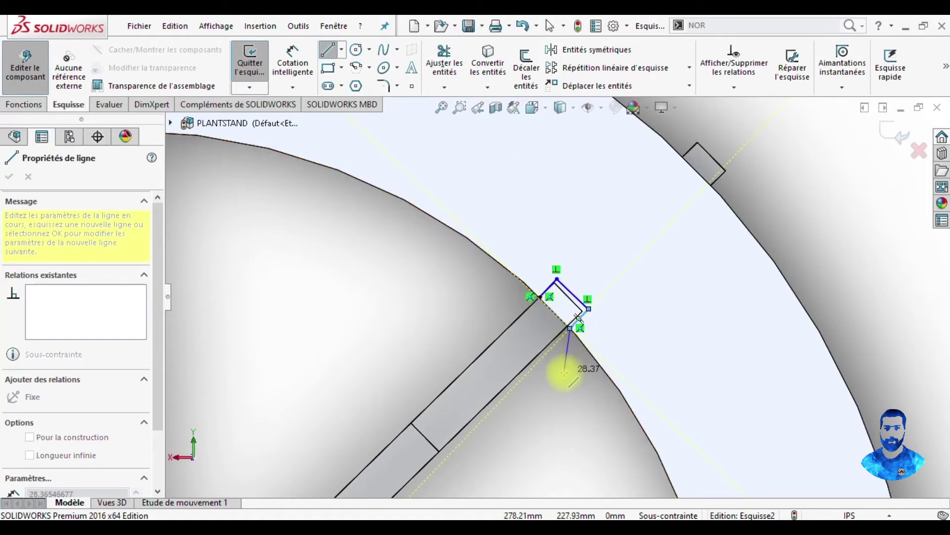
{"action": "key", "text": "Escape"}
Step: Drag the outline's corner points onto the brace corners
{"action": "scroll", "coordinate": [564, 373], "scroll_direction": "up", "scroll_amount": 3}
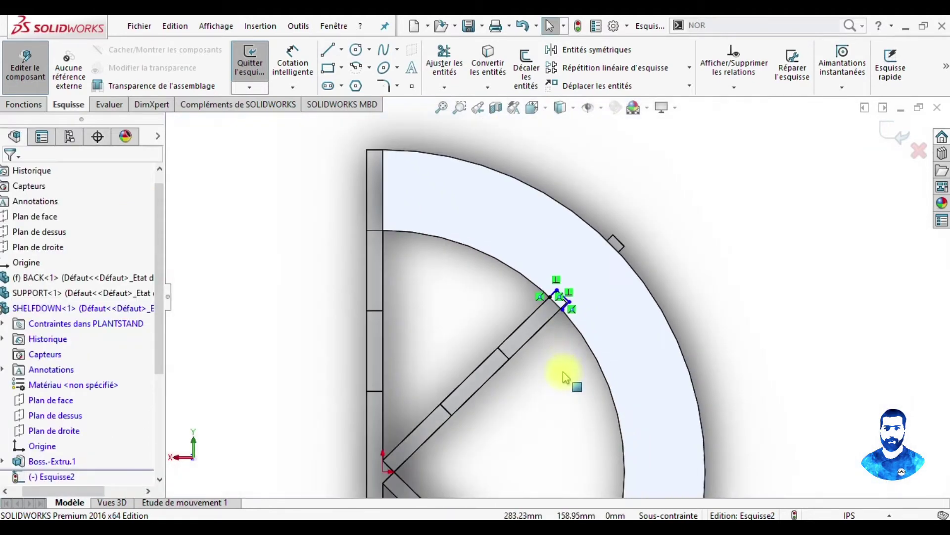
{"action": "scroll", "coordinate": [557, 342], "scroll_direction": "down", "scroll_amount": 2}
{"action": "scroll", "coordinate": [550, 312], "scroll_direction": "down", "scroll_amount": 2}
{"action": "scroll", "coordinate": [549, 304], "scroll_direction": "down", "scroll_amount": 2}
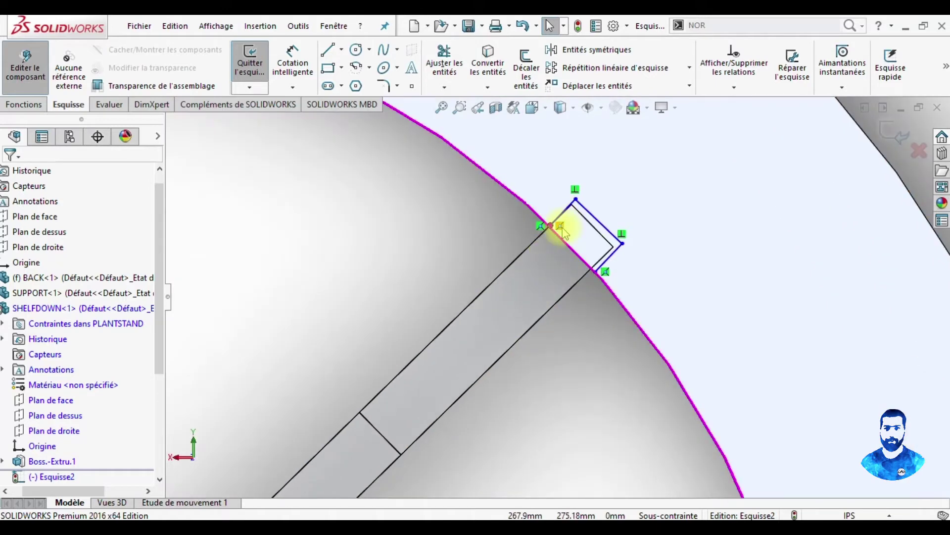
{"action": "left_click", "coordinate": [593, 273]}
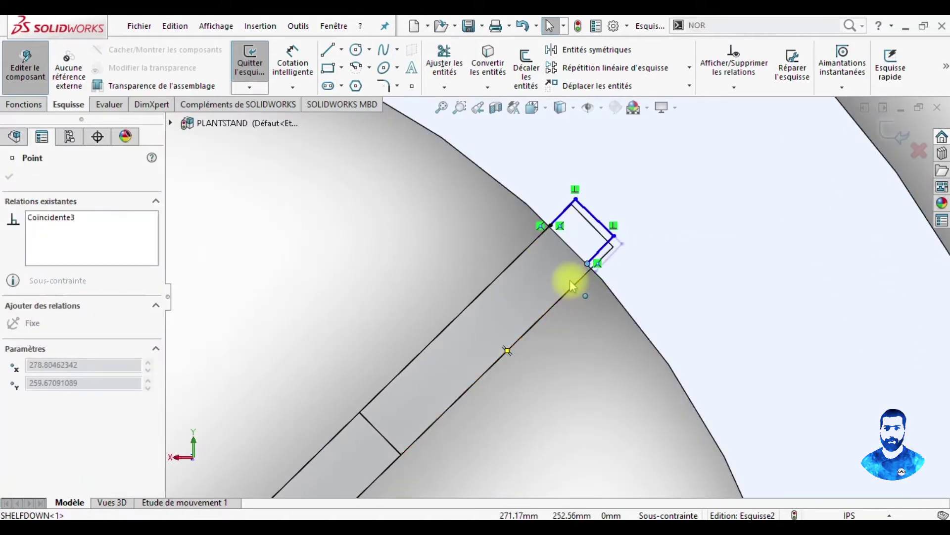
{"action": "left_click_drag", "start_coordinate": [574, 292], "coordinate": [556, 229]}
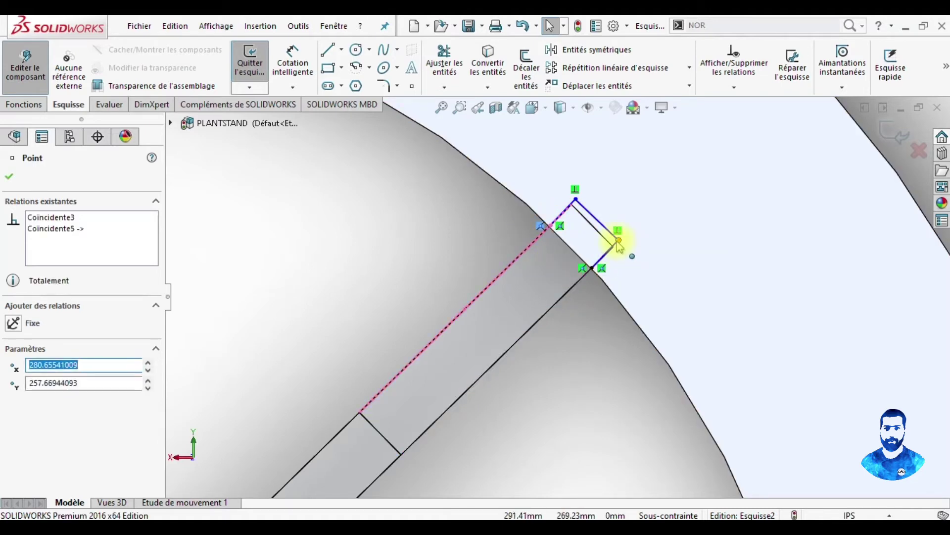
{"action": "left_click_drag", "start_coordinate": [619, 242], "coordinate": [603, 255]}
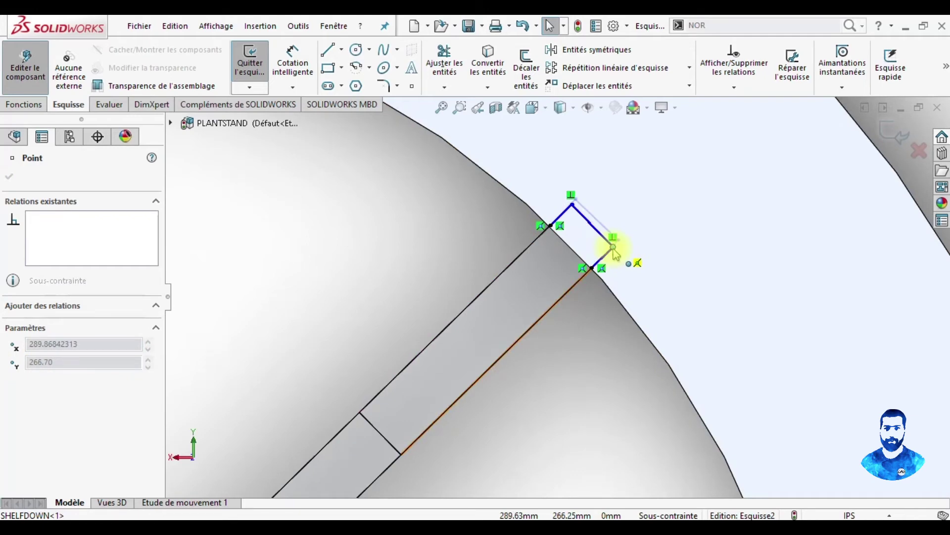
{"action": "left_click", "coordinate": [569, 246]}
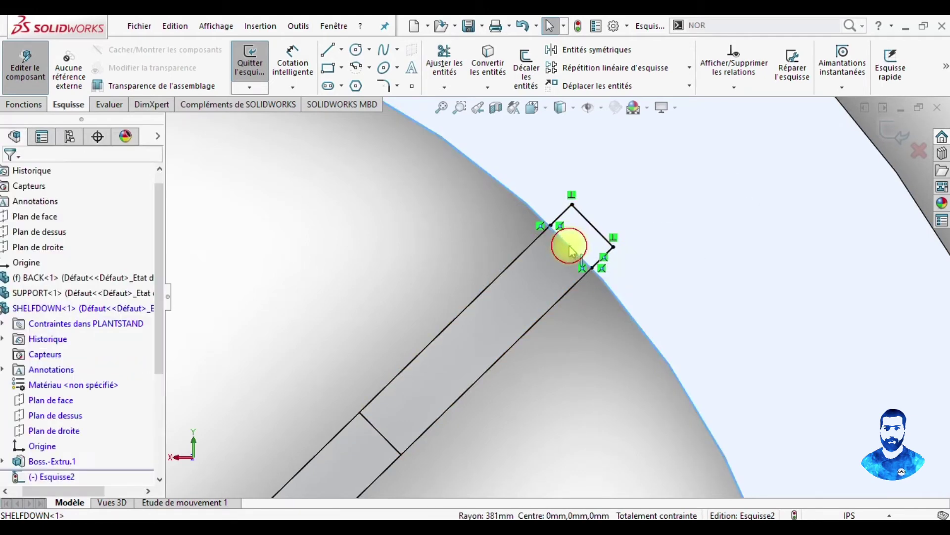
Step: Convert the ring's inner arc into the sketch
{"action": "scroll", "coordinate": [361, 185], "scroll_direction": "up", "scroll_amount": 1}
{"action": "scroll", "coordinate": [406, 248], "scroll_direction": "up", "scroll_amount": 3}
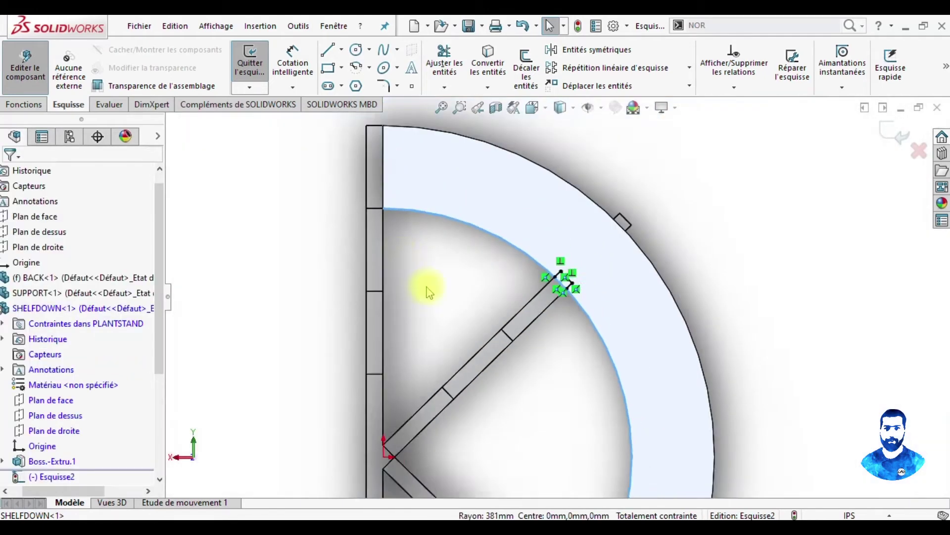
{"action": "scroll", "coordinate": [445, 307], "scroll_direction": "up", "scroll_amount": 2}
{"action": "scroll", "coordinate": [569, 356], "scroll_direction": "down", "scroll_amount": 1}
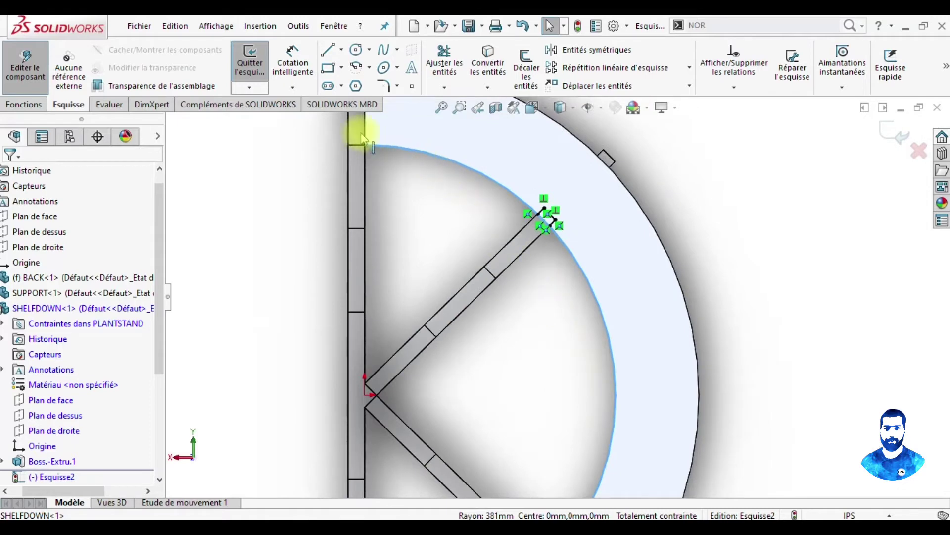
{"action": "left_click", "coordinate": [487, 64]}
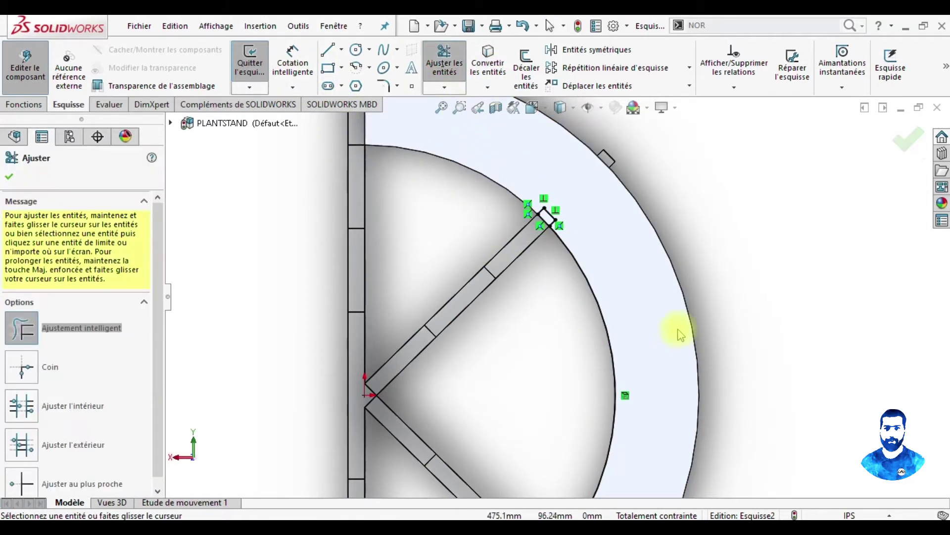
Step: Orbit the part in 3D and leave the trim tool without trimming anything
{"action": "scroll", "coordinate": [616, 347], "scroll_direction": "up", "scroll_amount": 3}
{"action": "middle_click_drag", "start_coordinate": [662, 303], "coordinate": [547, 433]}
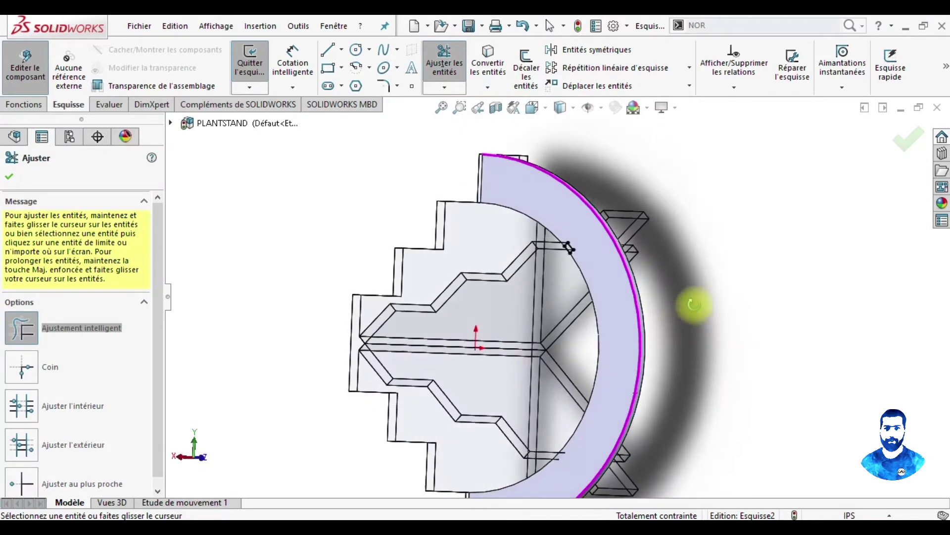
{"action": "scroll", "coordinate": [569, 396], "scroll_direction": "down", "scroll_amount": 2}
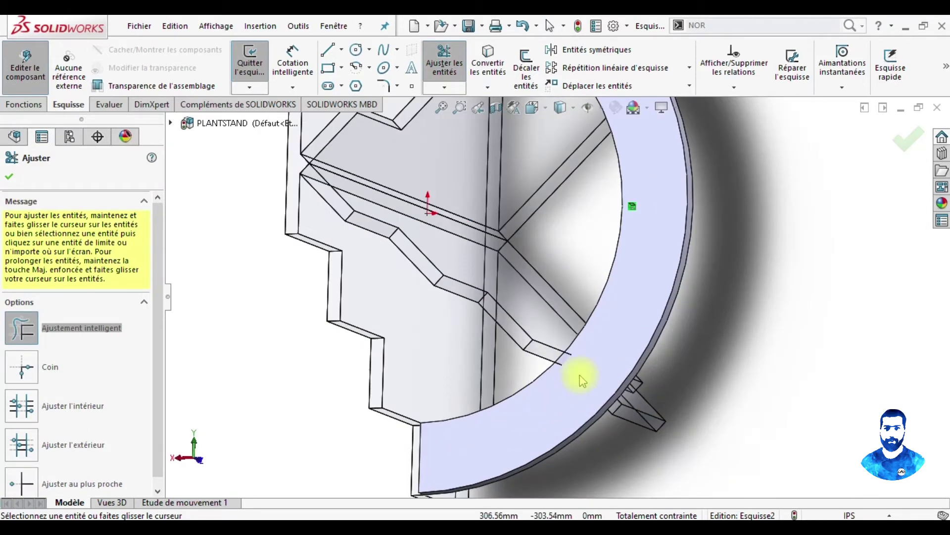
{"action": "scroll", "coordinate": [589, 357], "scroll_direction": "up", "scroll_amount": 2}
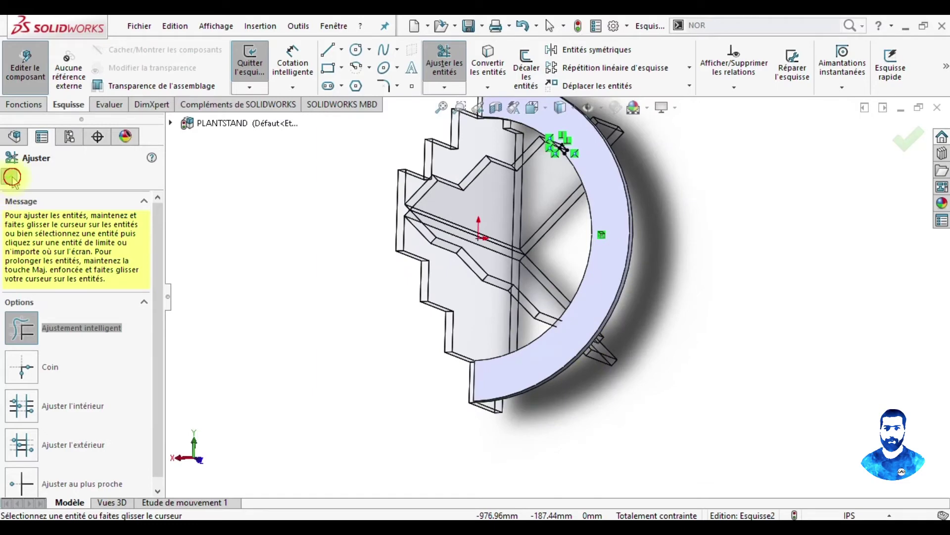
{"action": "key", "text": "Escape"}
{"action": "mouse_move", "coordinate": [541, 286]}
{"action": "middle_mouse_down"}
{"action": "mouse_move", "coordinate": [583, 297]}
{"action": "mouse_move", "coordinate": [565, 287]}
{"action": "middle_mouse_up"}
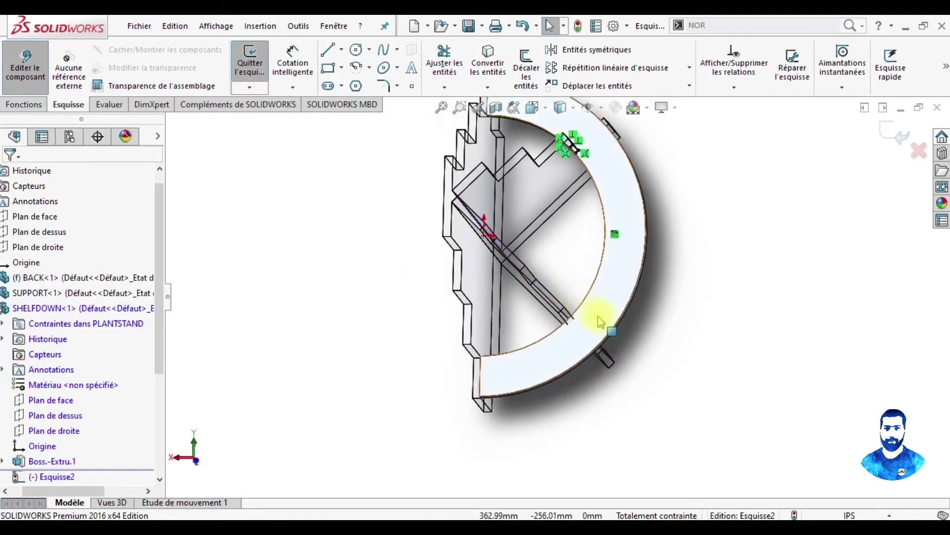
{"action": "scroll", "coordinate": [599, 321], "scroll_direction": "down", "scroll_amount": 1}
{"action": "scroll", "coordinate": [560, 223], "scroll_direction": "down", "scroll_amount": 1}
{"action": "scroll", "coordinate": [564, 213], "scroll_direction": "down", "scroll_amount": 2}
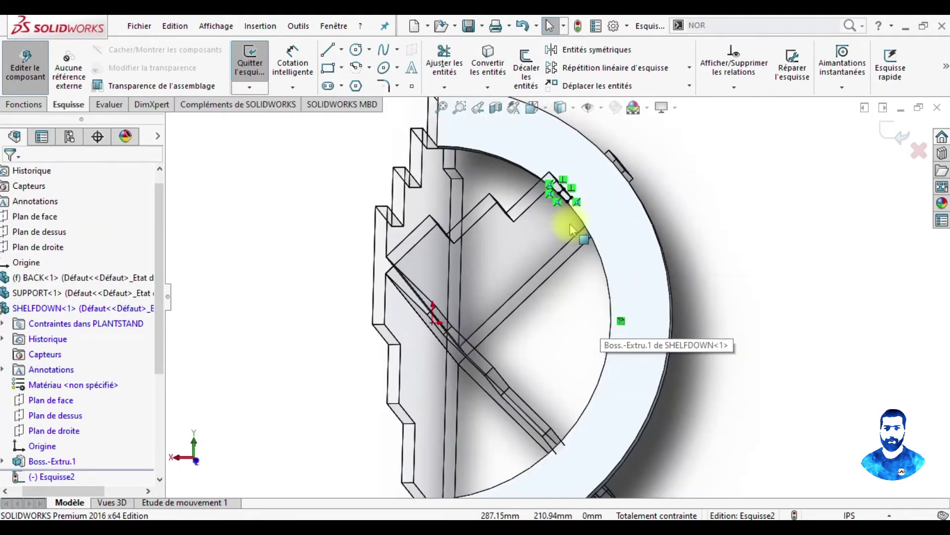
{"action": "scroll", "coordinate": [569, 224], "scroll_direction": "down", "scroll_amount": 1}
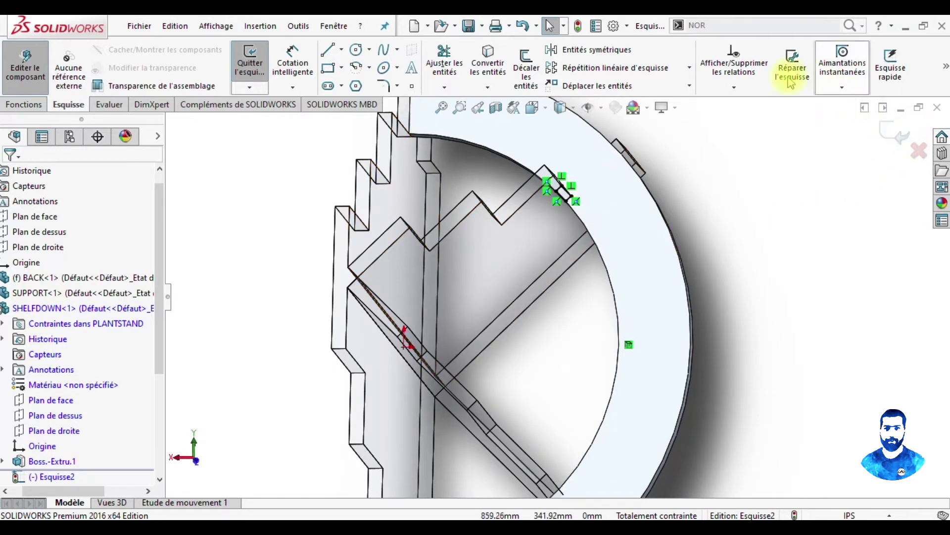
Step: View Esquisse2 face-on with Normal à and start a construction line
{"action": "right_click", "coordinate": [44, 479]}
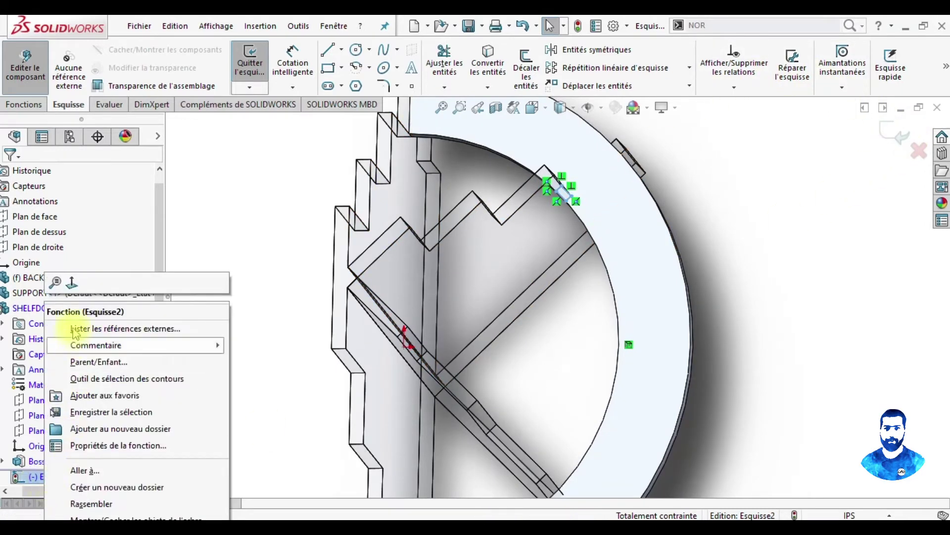
{"action": "left_click", "coordinate": [75, 285]}
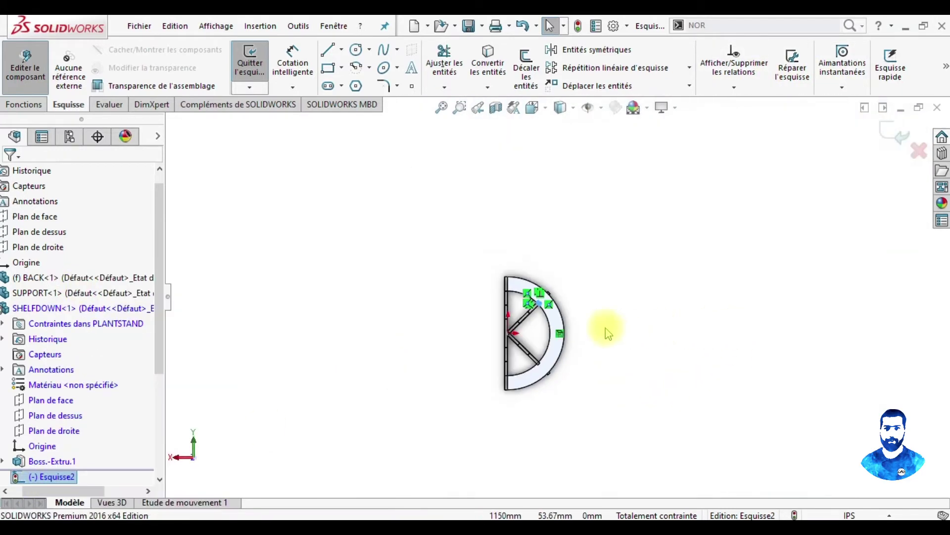
{"action": "scroll", "coordinate": [566, 378], "scroll_direction": "down", "scroll_amount": 2}
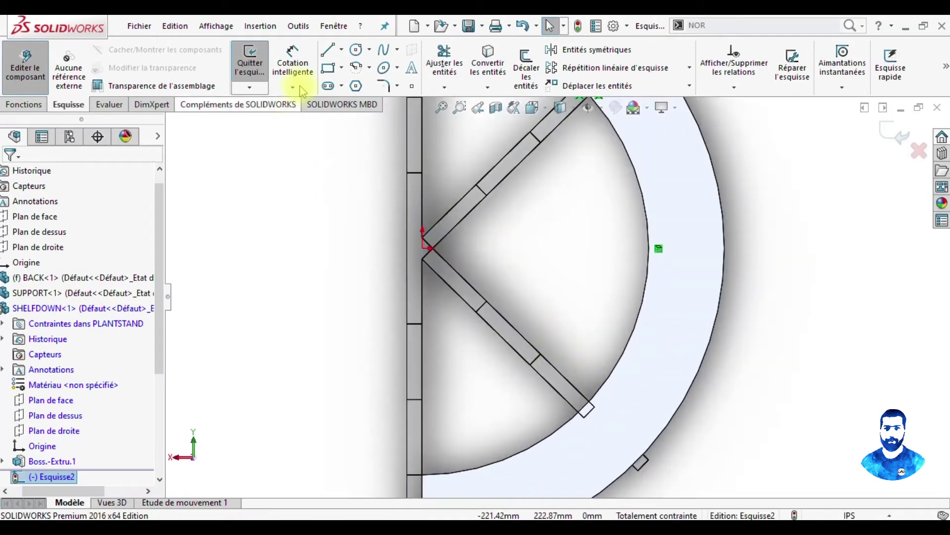
{"action": "left_click", "coordinate": [341, 50]}
Step: Draw a horizontal centreline from the origin past the ring in Esquisse2
{"action": "left_click", "coordinate": [379, 85]}
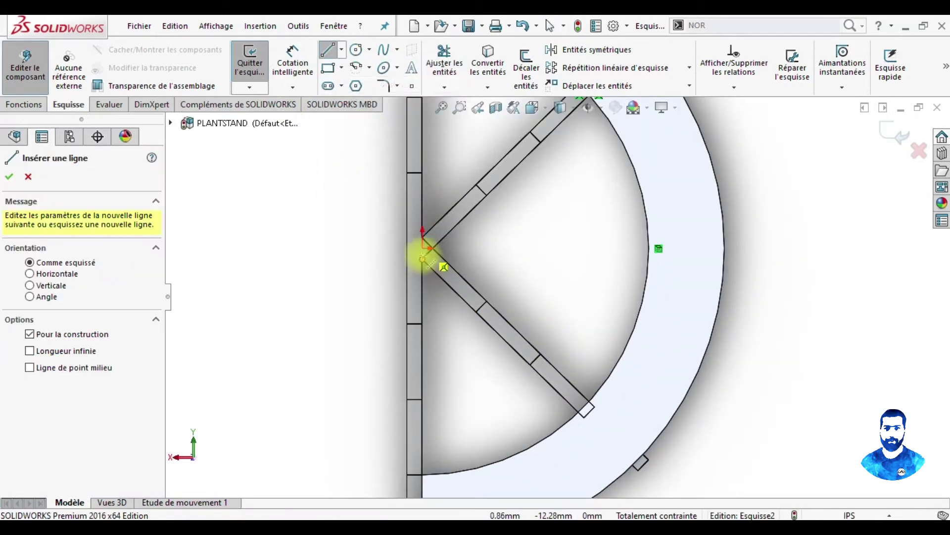
{"action": "left_click", "coordinate": [424, 248]}
{"action": "left_click", "coordinate": [775, 249]}
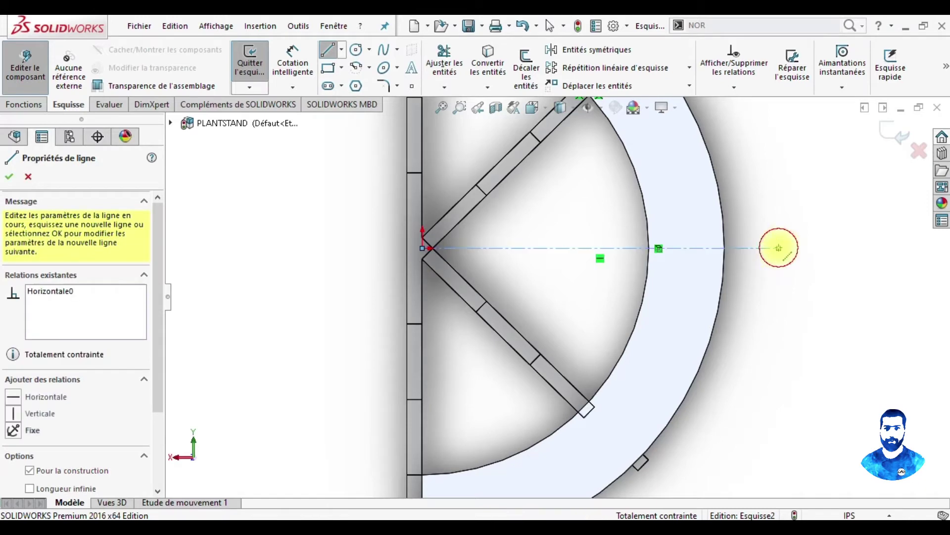
{"action": "scroll", "coordinate": [777, 248], "scroll_direction": "up", "scroll_amount": 2}
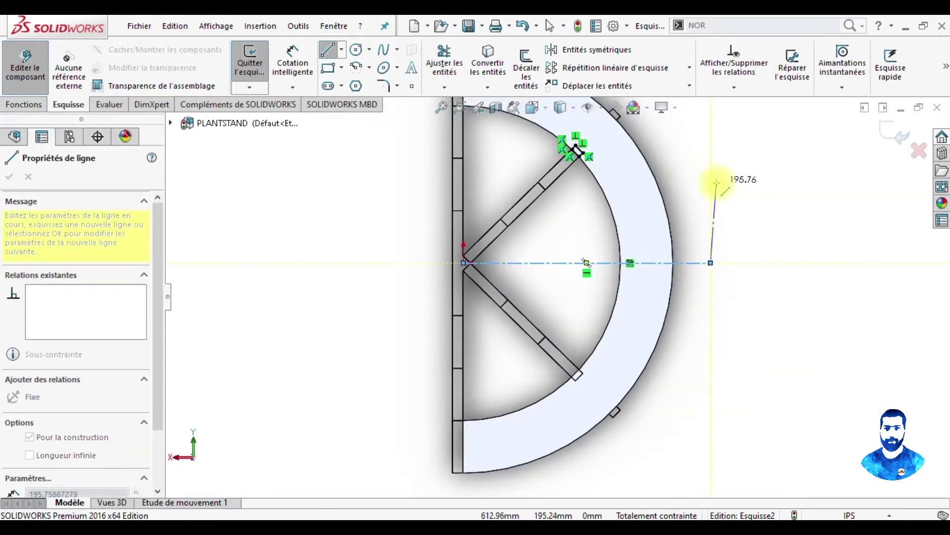
{"action": "key", "text": "Escape"}
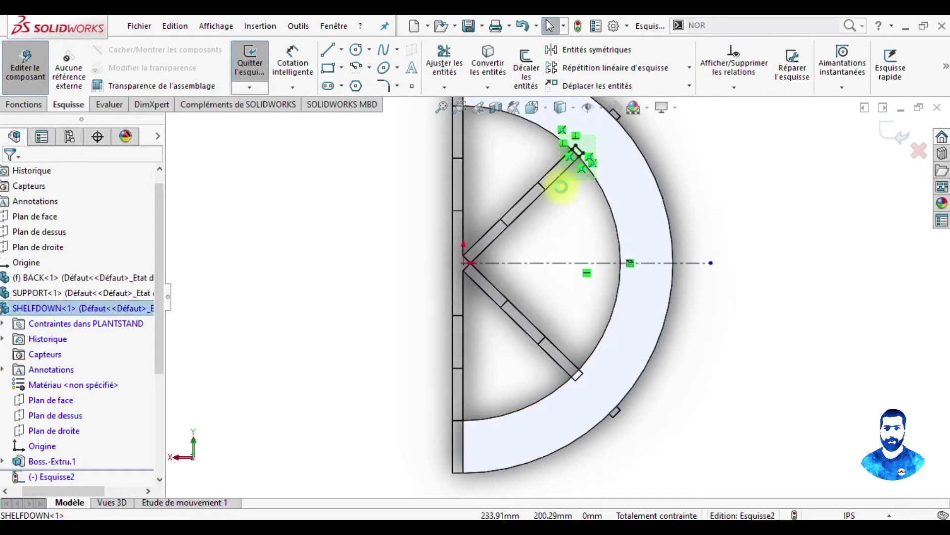
Step: Mirror Arc2 and the three notch lines across the horizontal centreline Ligne6
{"action": "left_click_drag", "start_coordinate": [595, 133], "coordinate": [561, 187]}
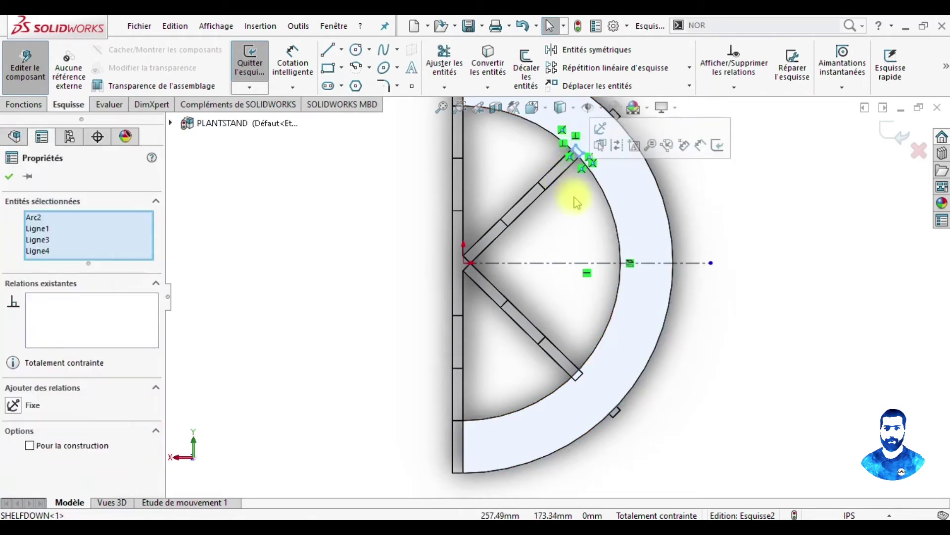
{"action": "left_click", "coordinate": [563, 51]}
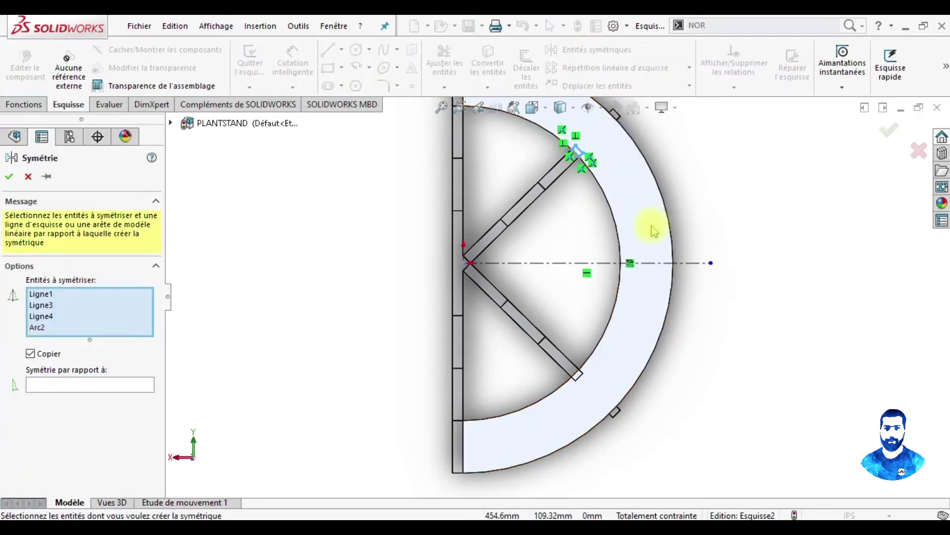
{"action": "left_click", "coordinate": [100, 389]}
{"action": "left_click", "coordinate": [594, 262]}
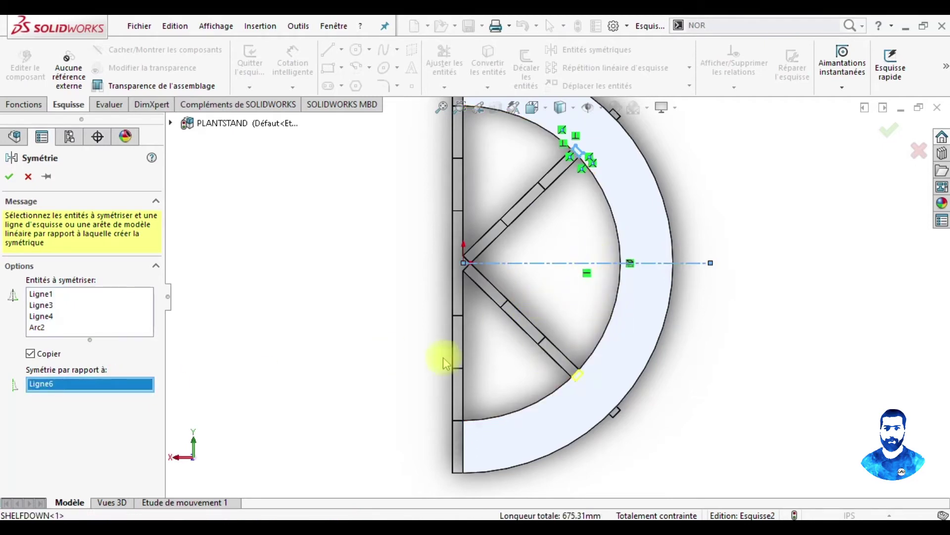
{"action": "left_click", "coordinate": [9, 178]}
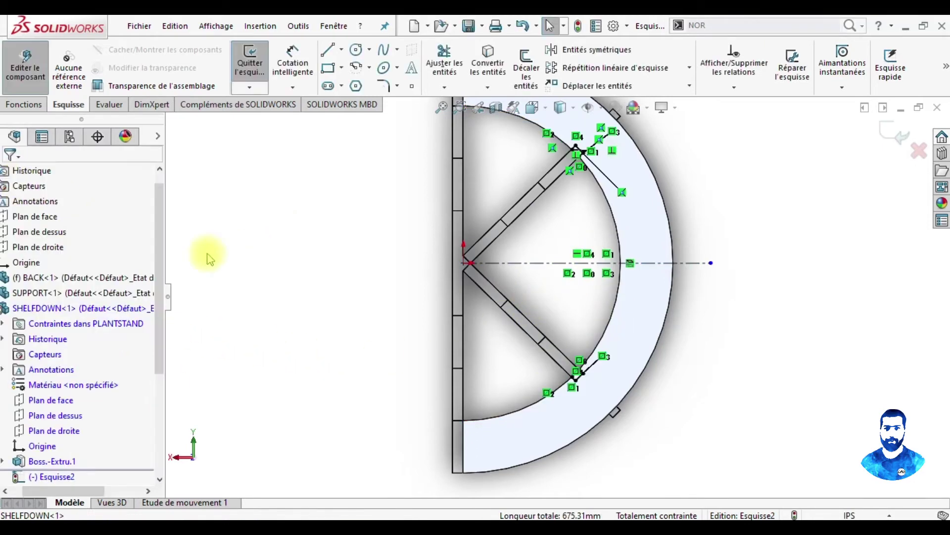
{"action": "left_click", "coordinate": [35, 106]}
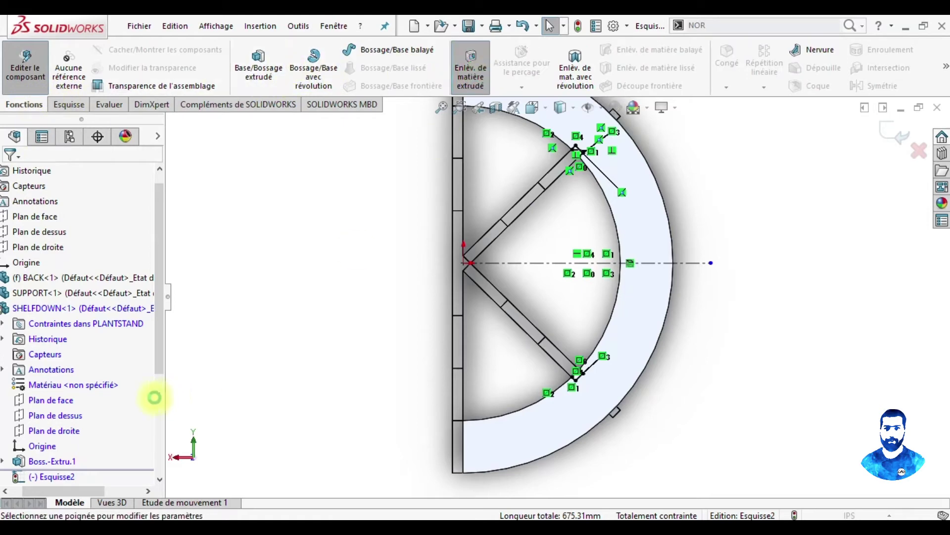
Step: Cut the SHELFDOWN sketch 1.00po blind, then orbit to inspect the cut and assembly
{"action": "type", "text": "1"}
{"action": "key", "text": "Return"}
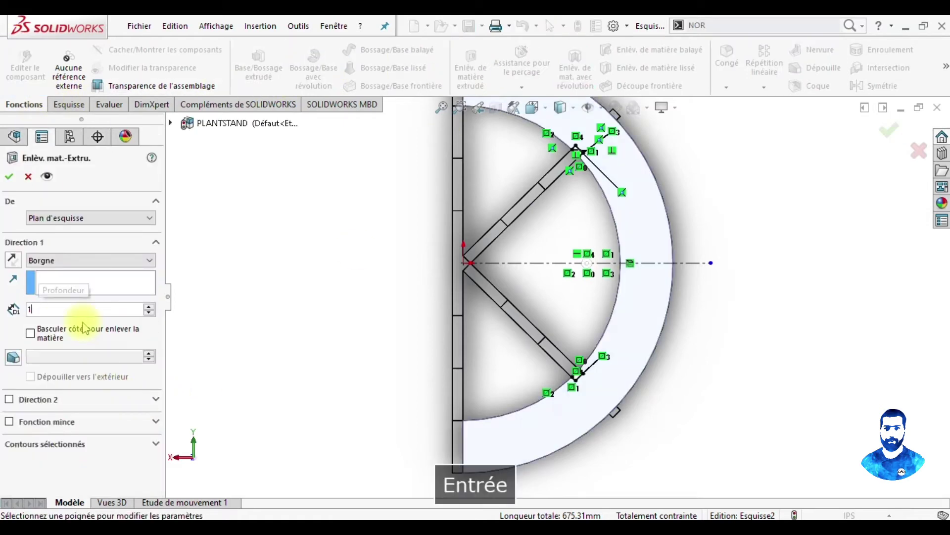
{"action": "scroll", "coordinate": [703, 178], "scroll_direction": "up", "scroll_amount": 2}
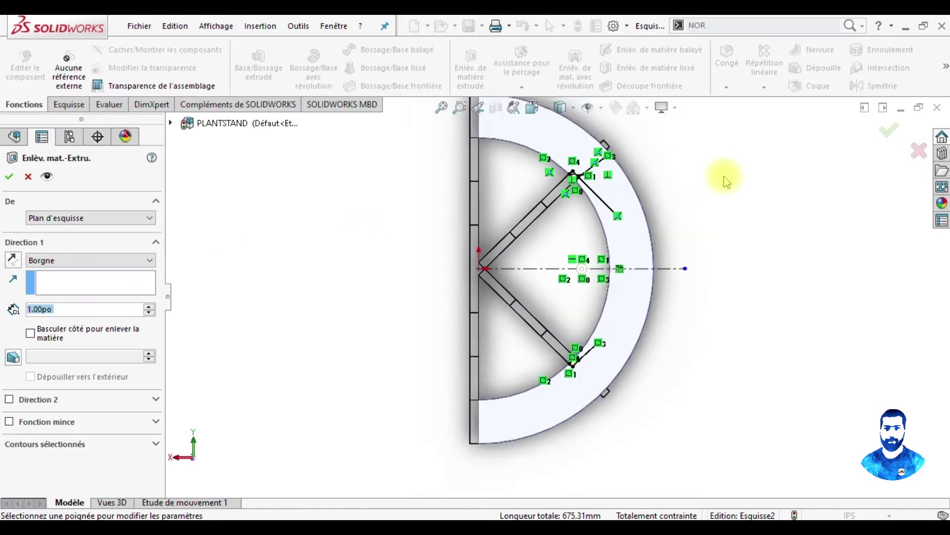
{"action": "scroll", "coordinate": [678, 190], "scroll_direction": "down", "scroll_amount": 4}
{"action": "mouse_move", "coordinate": [668, 197]}
{"action": "middle_mouse_down"}
{"action": "mouse_move", "coordinate": [614, 229]}
{"action": "mouse_move", "coordinate": [569, 278]}
{"action": "mouse_move", "coordinate": [448, 270]}
{"action": "middle_mouse_up"}
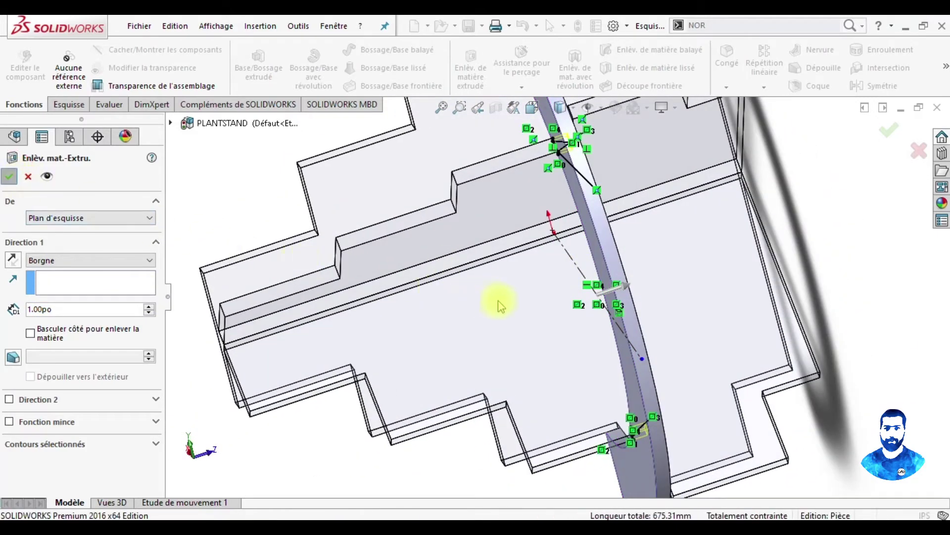
{"action": "mouse_move", "coordinate": [503, 310]}
{"action": "middle_mouse_down"}
{"action": "mouse_move", "coordinate": [541, 377]}
{"action": "mouse_move", "coordinate": [615, 291]}
{"action": "middle_mouse_up"}
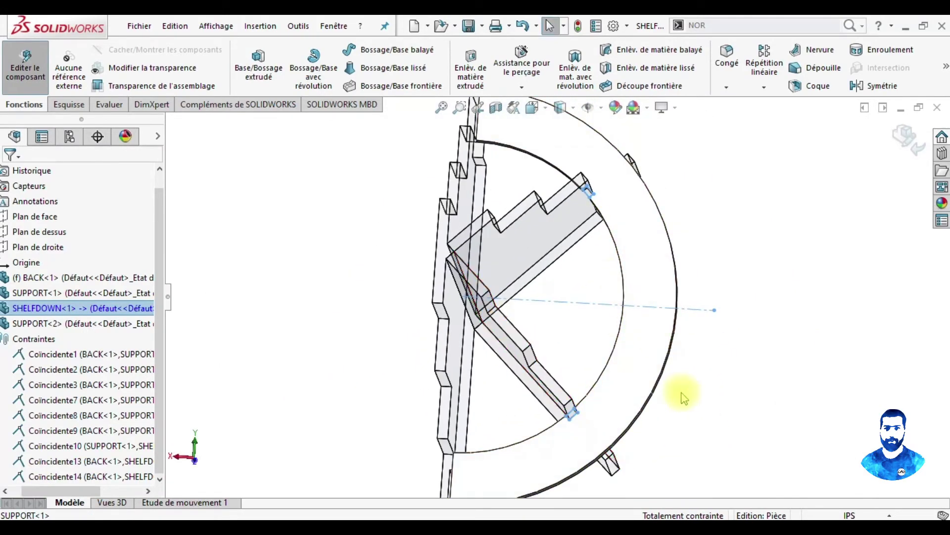
{"action": "scroll", "coordinate": [614, 396], "scroll_direction": "down", "scroll_amount": 3}
{"action": "scroll", "coordinate": [595, 427], "scroll_direction": "down", "scroll_amount": 3}
{"action": "mouse_move", "coordinate": [595, 427]}
{"action": "middle_mouse_down"}
{"action": "mouse_move", "coordinate": [556, 393]}
{"action": "mouse_move", "coordinate": [567, 452]}
{"action": "mouse_move", "coordinate": [575, 397]}
{"action": "mouse_move", "coordinate": [592, 375]}
{"action": "middle_mouse_up"}
{"action": "scroll", "coordinate": [599, 322], "scroll_direction": "up", "scroll_amount": 5}
{"action": "mouse_move", "coordinate": [609, 265]}
{"action": "middle_mouse_down"}
{"action": "mouse_move", "coordinate": [569, 187]}
{"action": "mouse_move", "coordinate": [574, 229]}
{"action": "mouse_move", "coordinate": [609, 187]}
{"action": "middle_mouse_up"}
{"action": "scroll", "coordinate": [589, 190], "scroll_direction": "down", "scroll_amount": 5}
{"action": "scroll", "coordinate": [574, 228], "scroll_direction": "up", "scroll_amount": 5}
{"action": "mouse_move", "coordinate": [616, 312]}
{"action": "middle_mouse_down"}
{"action": "mouse_move", "coordinate": [554, 264]}
{"action": "mouse_move", "coordinate": [598, 391]}
{"action": "mouse_move", "coordinate": [541, 403]}
{"action": "mouse_move", "coordinate": [531, 435]}
{"action": "mouse_move", "coordinate": [530, 235]}
{"action": "mouse_move", "coordinate": [577, 218]}
{"action": "mouse_move", "coordinate": [690, 295]}
{"action": "mouse_move", "coordinate": [446, 212]}
{"action": "mouse_move", "coordinate": [471, 269]}
{"action": "mouse_move", "coordinate": [463, 244]}
{"action": "mouse_move", "coordinate": [303, 198]}
{"action": "middle_mouse_up"}
{"action": "scroll", "coordinate": [676, 317], "scroll_direction": "up", "scroll_amount": 2}
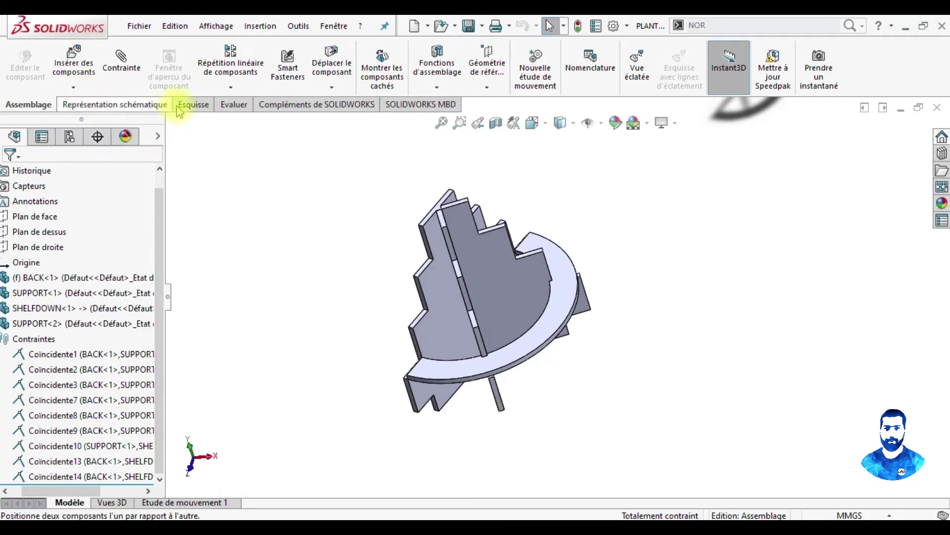
Step: Insert SHELFUP.SLDPRT and place it to the left of the assembly
{"action": "left_click", "coordinate": [74, 104]}
{"action": "left_click", "coordinate": [26, 109]}
{"action": "left_click", "coordinate": [73, 65]}
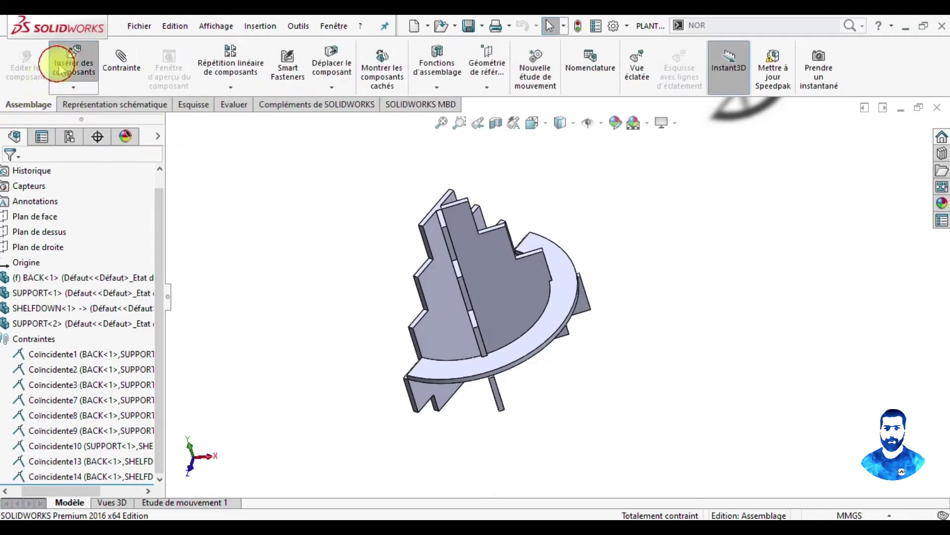
{"action": "left_click", "coordinate": [87, 424]}
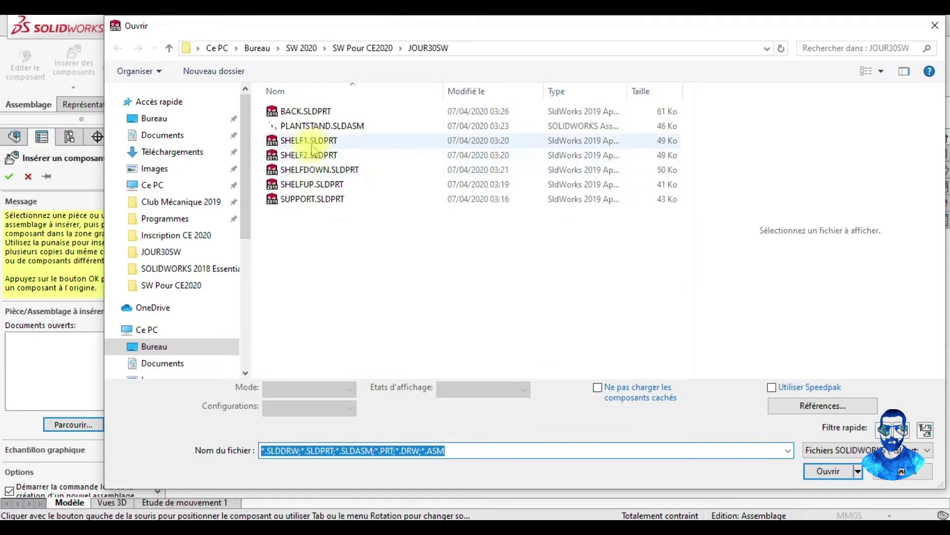
{"action": "left_click", "coordinate": [312, 184]}
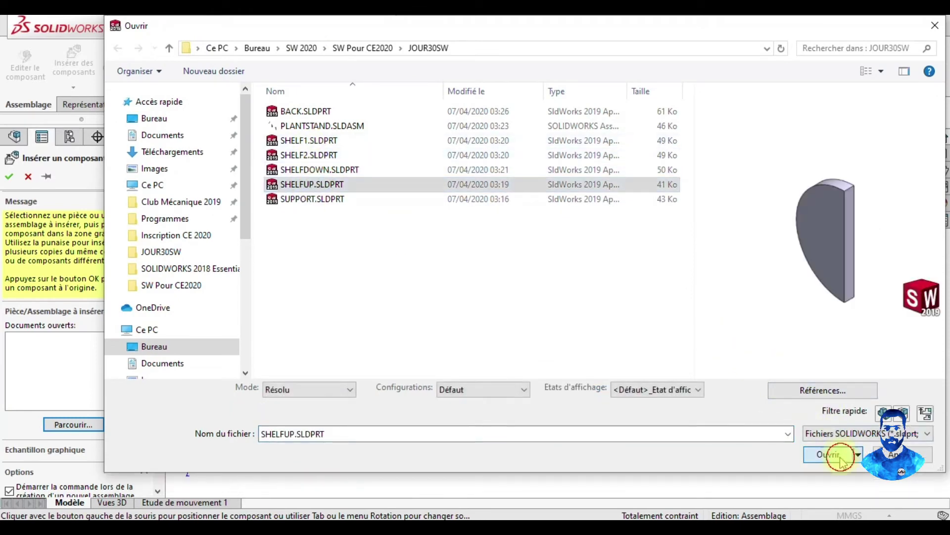
{"action": "left_click", "coordinate": [837, 454]}
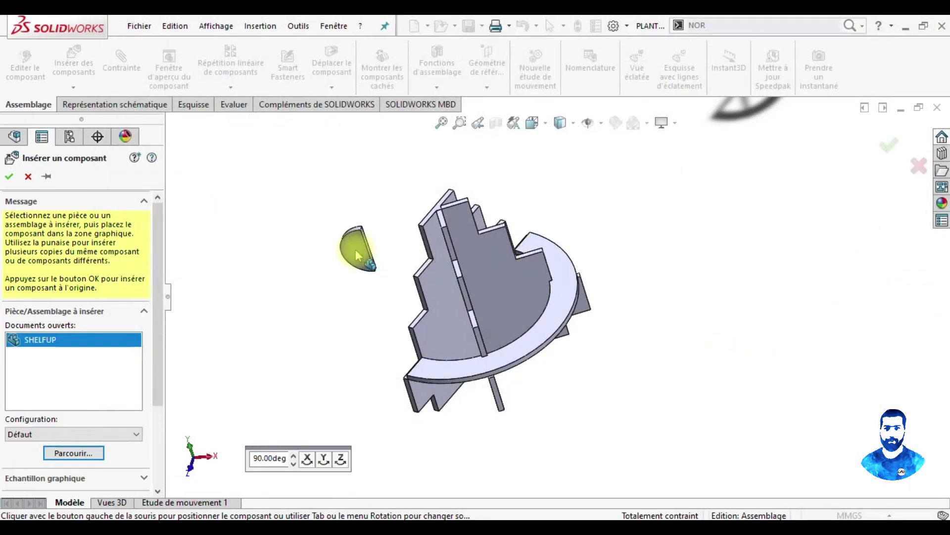
{"action": "left_click", "coordinate": [355, 261]}
Step: Rotate the SHELFUP half-disc so its flat face shows, then select it
{"action": "left_click", "coordinate": [332, 87]}
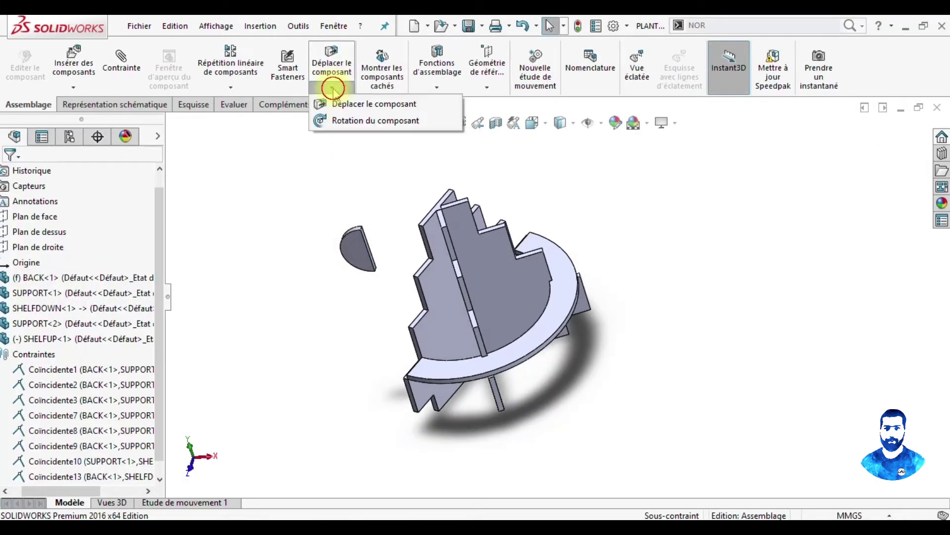
{"action": "left_click", "coordinate": [351, 123]}
{"action": "left_click_drag", "start_coordinate": [361, 244], "coordinate": [365, 164]}
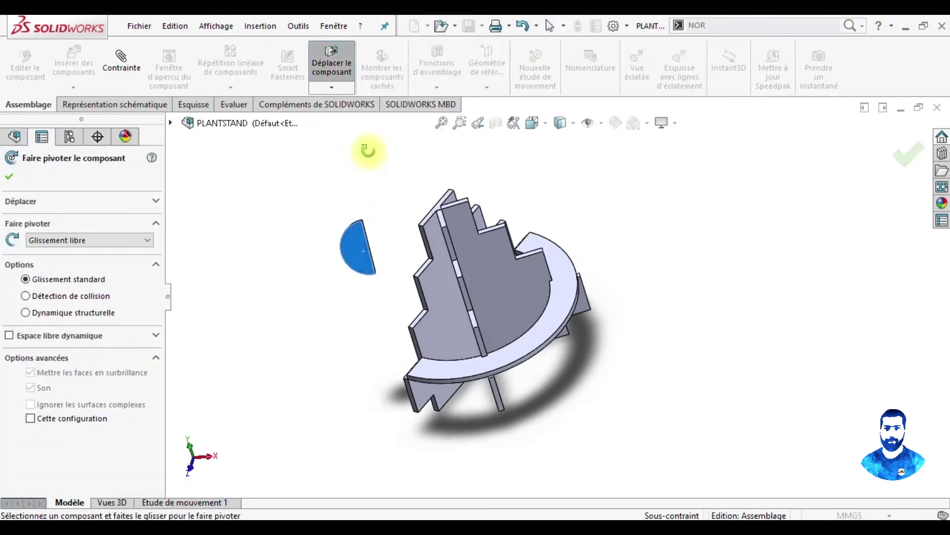
{"action": "mouse_move", "coordinate": [371, 265]}
{"action": "left_mouse_down"}
{"action": "mouse_move", "coordinate": [389, 123]}
{"action": "mouse_move", "coordinate": [384, 288]}
{"action": "left_mouse_up"}
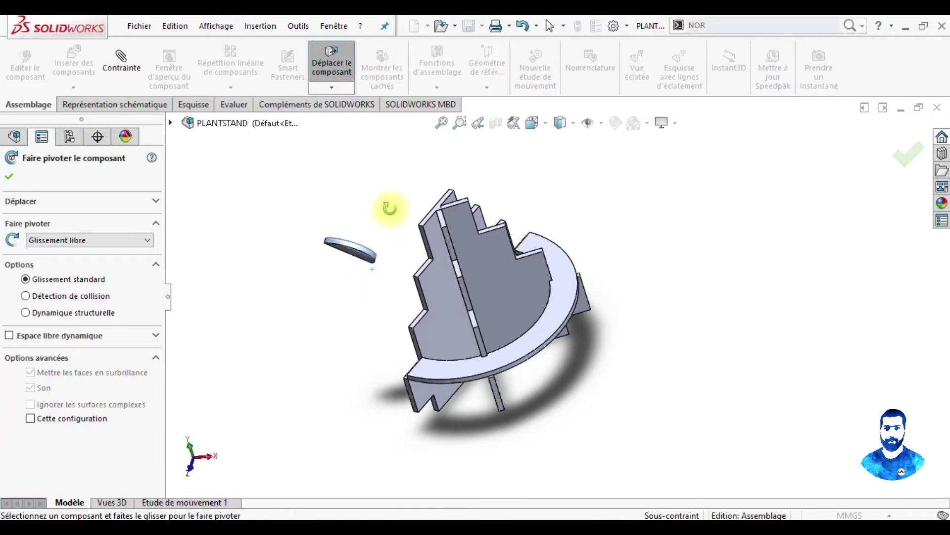
{"action": "left_click_drag", "start_coordinate": [456, 287], "coordinate": [409, 325]}
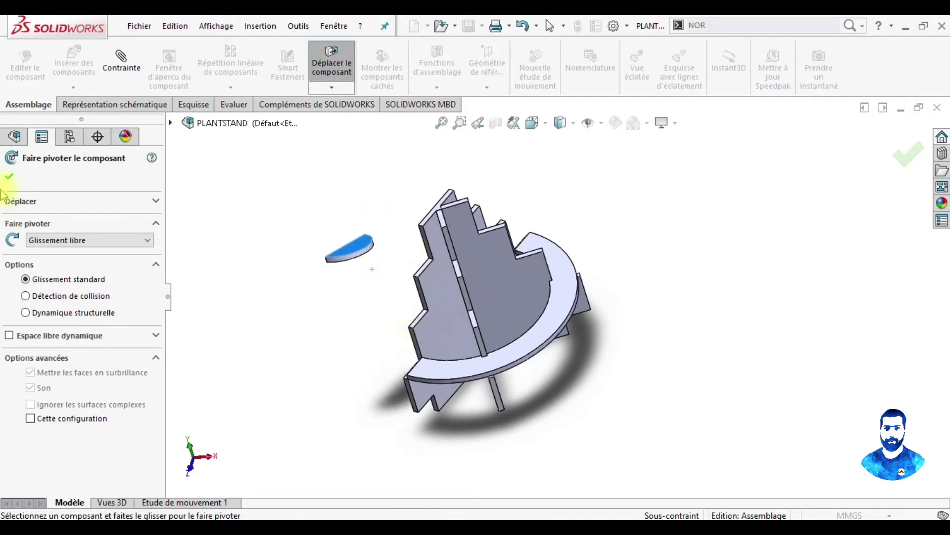
{"action": "mouse_move", "coordinate": [397, 312]}
{"action": "middle_mouse_down"}
{"action": "mouse_move", "coordinate": [388, 181]}
{"action": "mouse_move", "coordinate": [456, 343]}
{"action": "mouse_move", "coordinate": [236, 208]}
{"action": "middle_mouse_up"}
{"action": "left_click", "coordinate": [394, 198]}
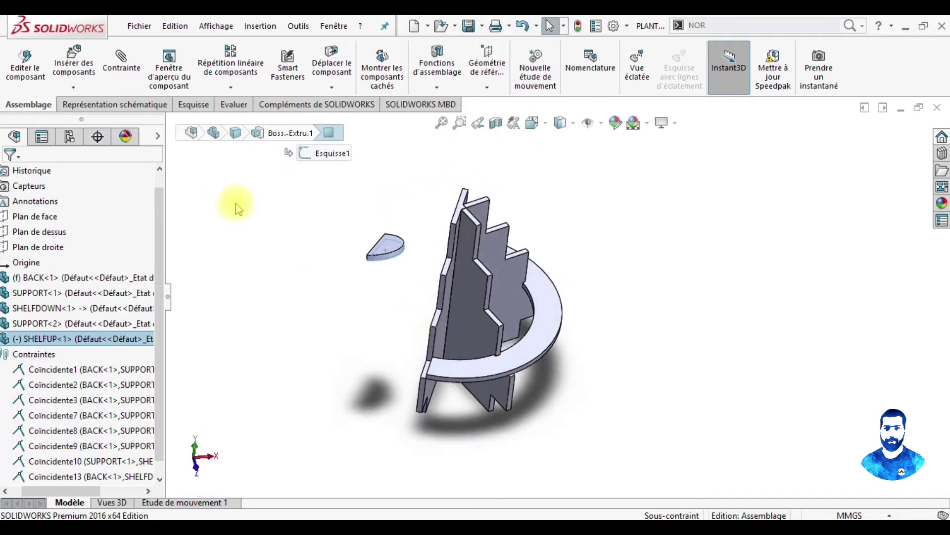
Step: Mate two SHELFUP faces coincident to the BACK board face
{"action": "left_click", "coordinate": [104, 72]}
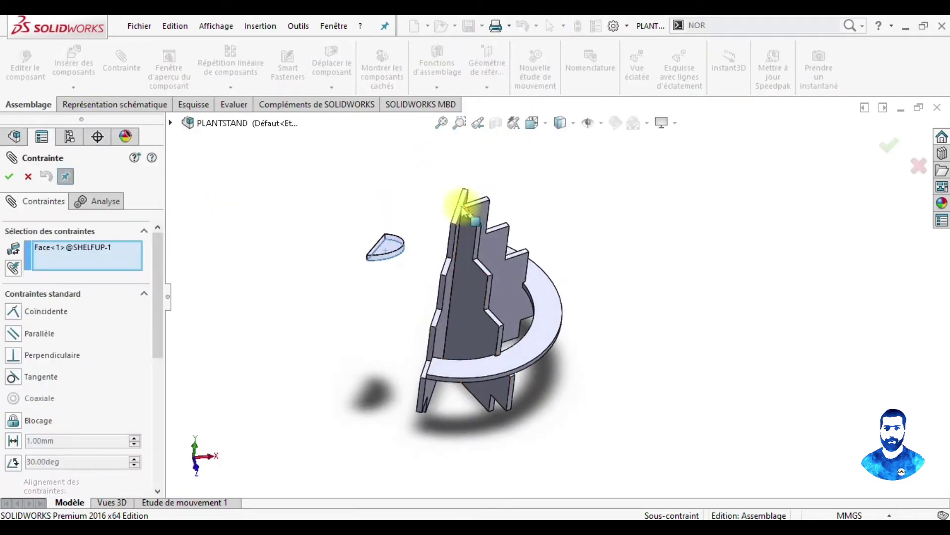
{"action": "left_click", "coordinate": [458, 206]}
{"action": "left_click", "coordinate": [453, 220]}
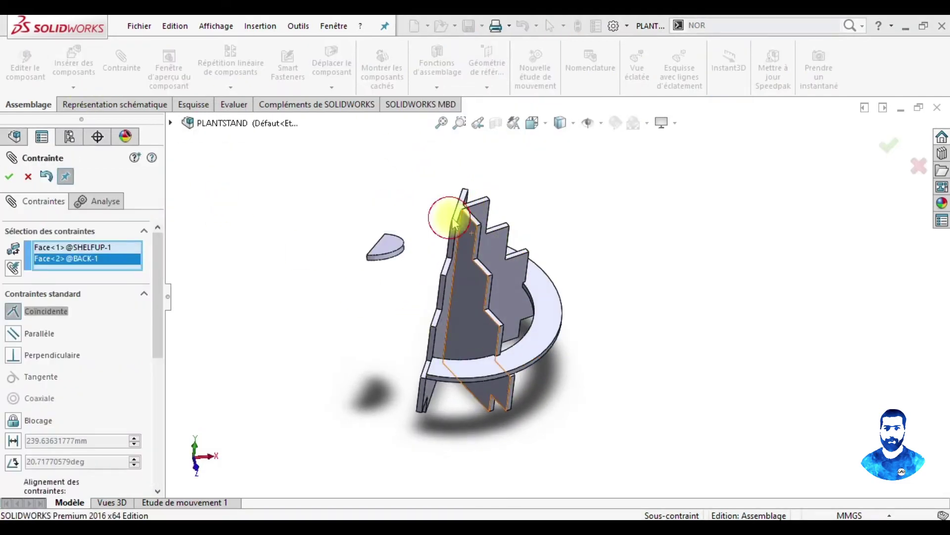
{"action": "left_click", "coordinate": [400, 258]}
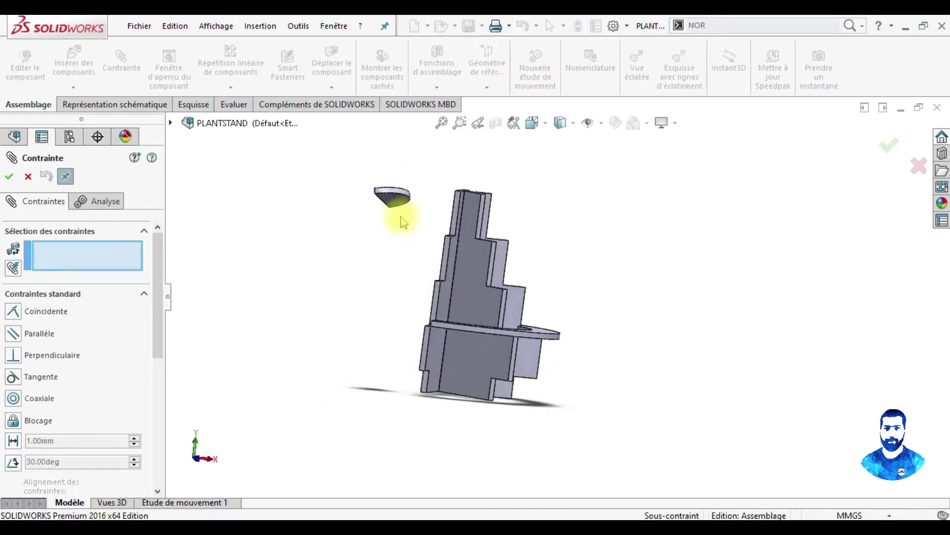
{"action": "middle_click_drag", "start_coordinate": [442, 317], "coordinate": [473, 240]}
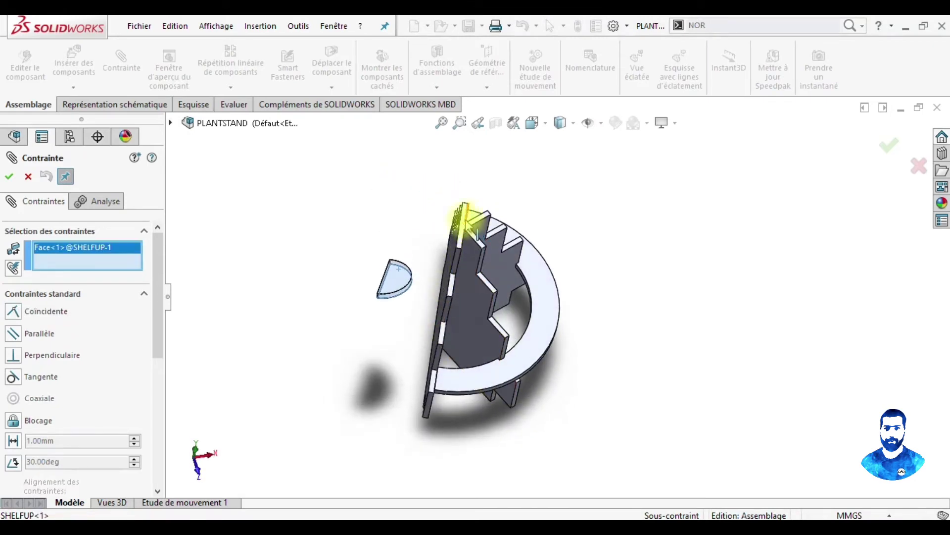
{"action": "left_click", "coordinate": [462, 226]}
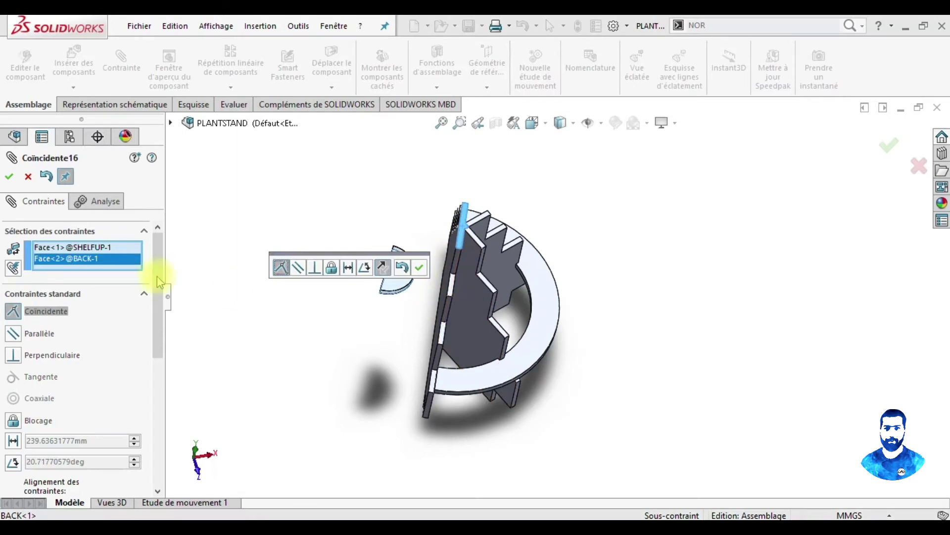
{"action": "left_click", "coordinate": [421, 270]}
Step: Mate the shelf's thin edge face coincident to the back board
{"action": "middle_click_drag", "start_coordinate": [419, 284], "coordinate": [456, 293]}
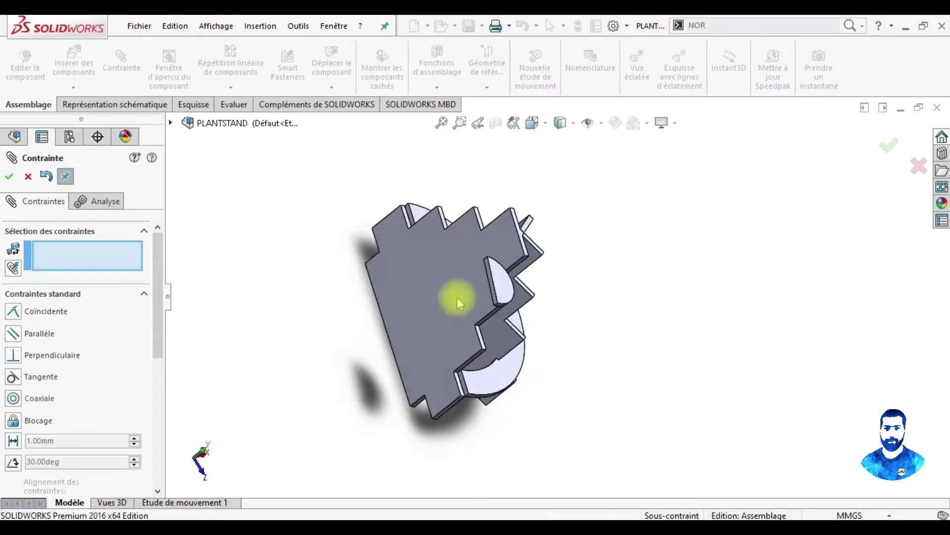
{"action": "scroll", "coordinate": [499, 287], "scroll_direction": "down", "scroll_amount": 3}
{"action": "scroll", "coordinate": [497, 267], "scroll_direction": "down", "scroll_amount": 4}
{"action": "left_click", "coordinate": [496, 266]}
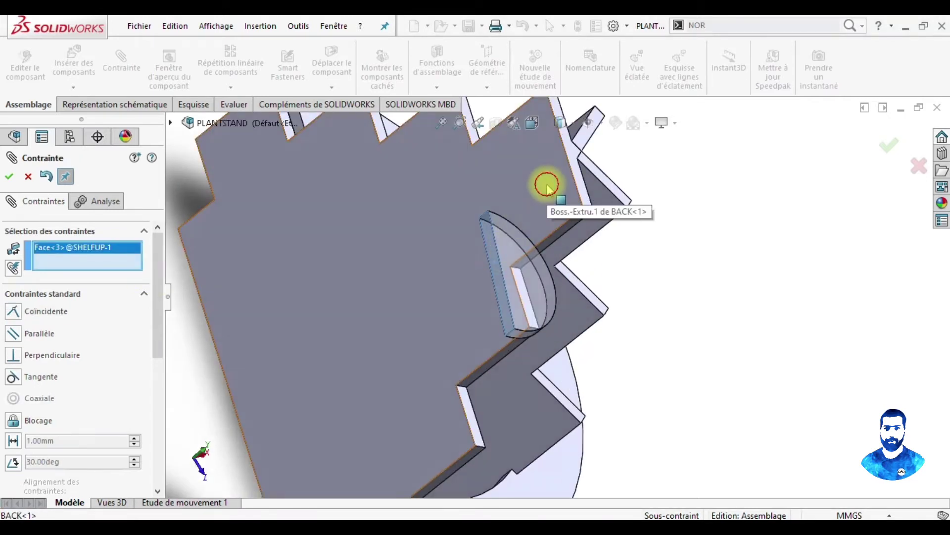
{"action": "left_click", "coordinate": [548, 187]}
{"action": "scroll", "coordinate": [757, 371], "scroll_direction": "up", "scroll_amount": 3}
{"action": "left_click", "coordinate": [785, 322]}
Step: Pick matching corner vertices on SHELFUP and BACK, then clear the selections
{"action": "mouse_move", "coordinate": [783, 324]}
{"action": "middle_mouse_down"}
{"action": "mouse_move", "coordinate": [732, 292]}
{"action": "mouse_move", "coordinate": [704, 299]}
{"action": "mouse_move", "coordinate": [705, 321]}
{"action": "middle_mouse_up"}
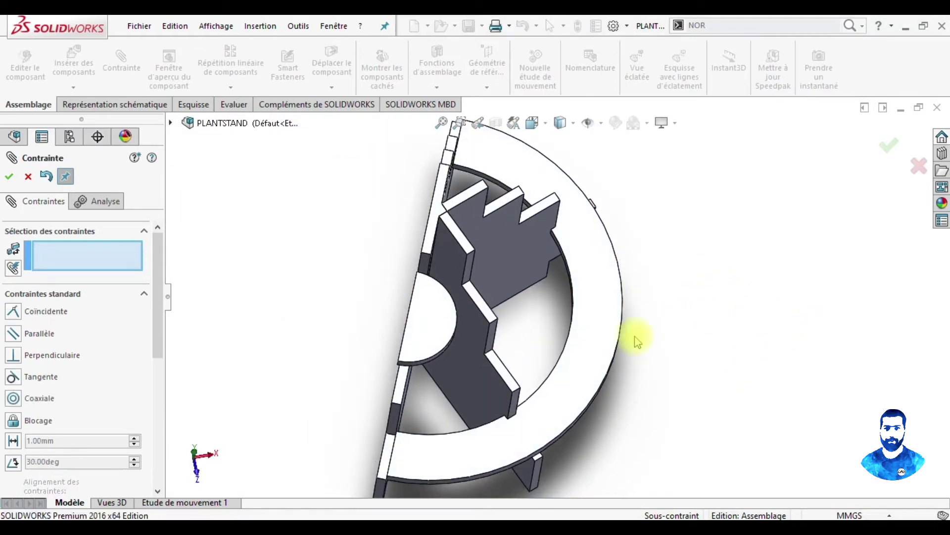
{"action": "mouse_move", "coordinate": [452, 297]}
{"action": "middle_mouse_down"}
{"action": "mouse_move", "coordinate": [477, 303]}
{"action": "mouse_move", "coordinate": [515, 344]}
{"action": "middle_mouse_up"}
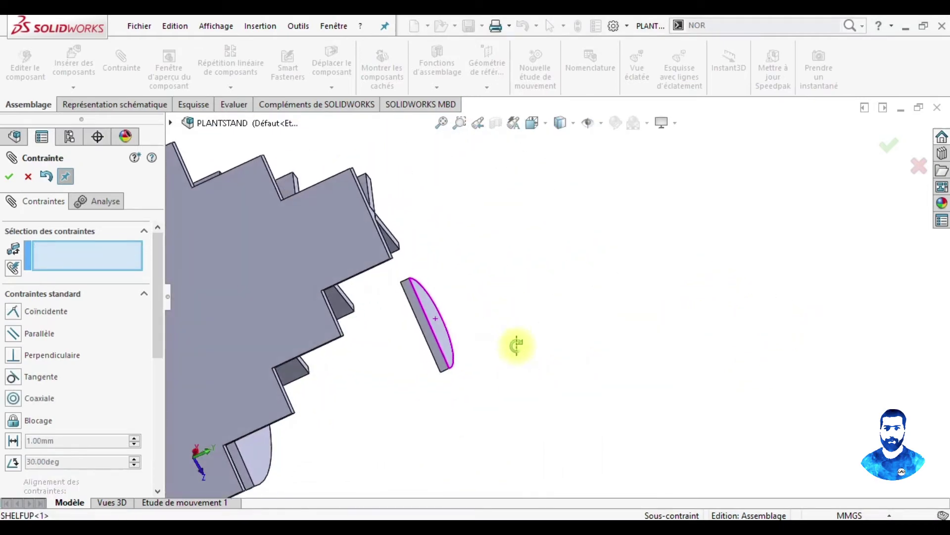
{"action": "left_click", "coordinate": [402, 283]}
{"action": "mouse_move", "coordinate": [407, 212]}
{"action": "middle_mouse_down"}
{"action": "mouse_move", "coordinate": [382, 265]}
{"action": "mouse_move", "coordinate": [360, 269]}
{"action": "mouse_move", "coordinate": [353, 199]}
{"action": "middle_mouse_up"}
{"action": "left_click", "coordinate": [375, 173]}
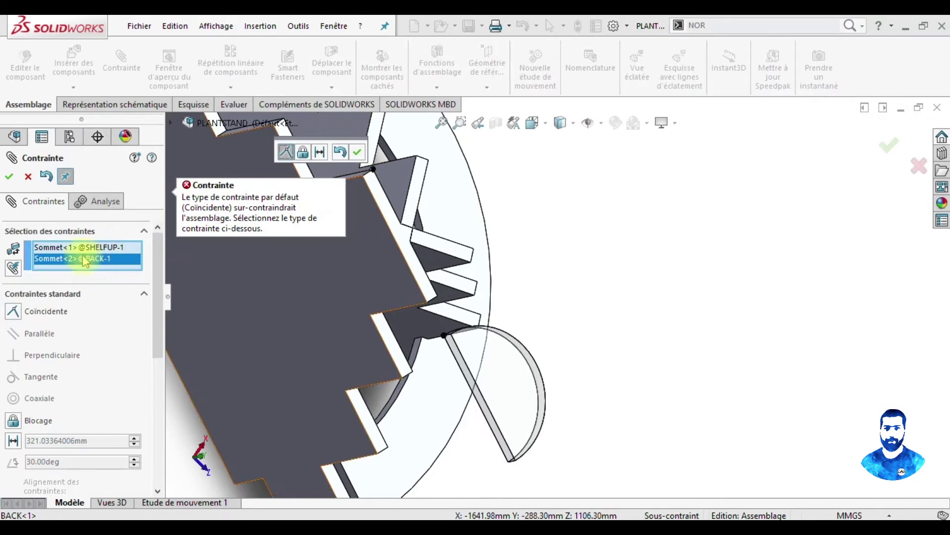
{"action": "right_click", "coordinate": [65, 252]}
{"action": "left_click", "coordinate": [99, 262]}
Step: Drag SHELFUP toward the back board and clear the rejected face selections
{"action": "middle_click_drag", "start_coordinate": [557, 366], "coordinate": [547, 301]}
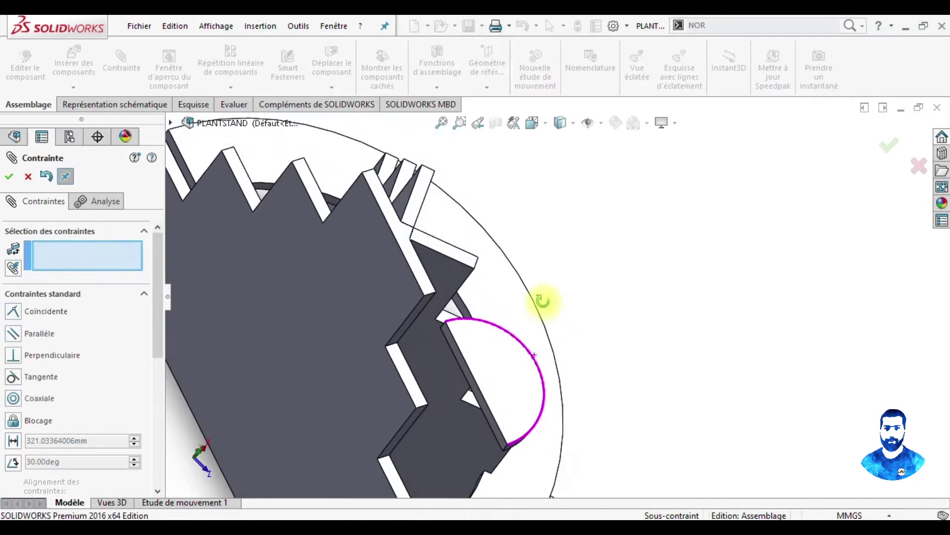
{"action": "scroll", "coordinate": [471, 257], "scroll_direction": "down", "scroll_amount": 2}
{"action": "left_click_drag", "start_coordinate": [461, 232], "coordinate": [450, 204]}
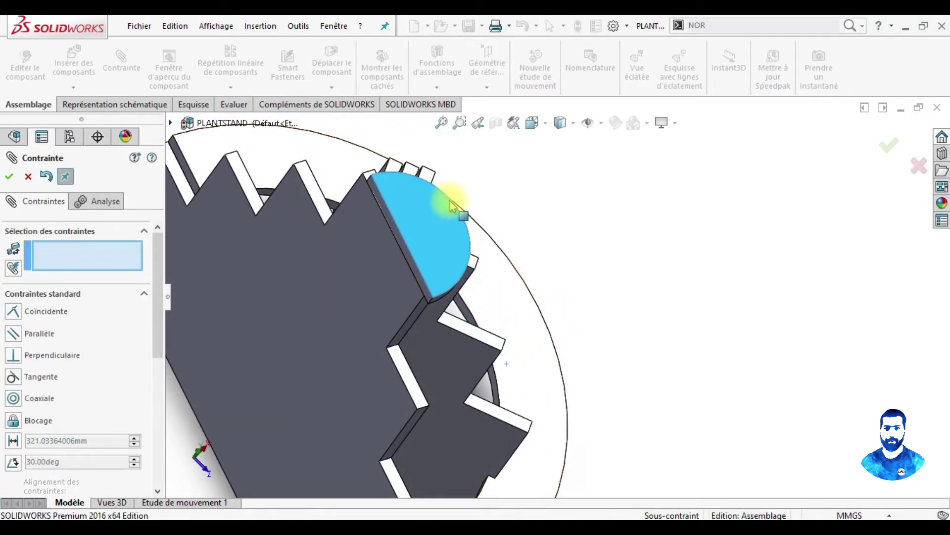
{"action": "scroll", "coordinate": [378, 217], "scroll_direction": "down", "scroll_amount": 3}
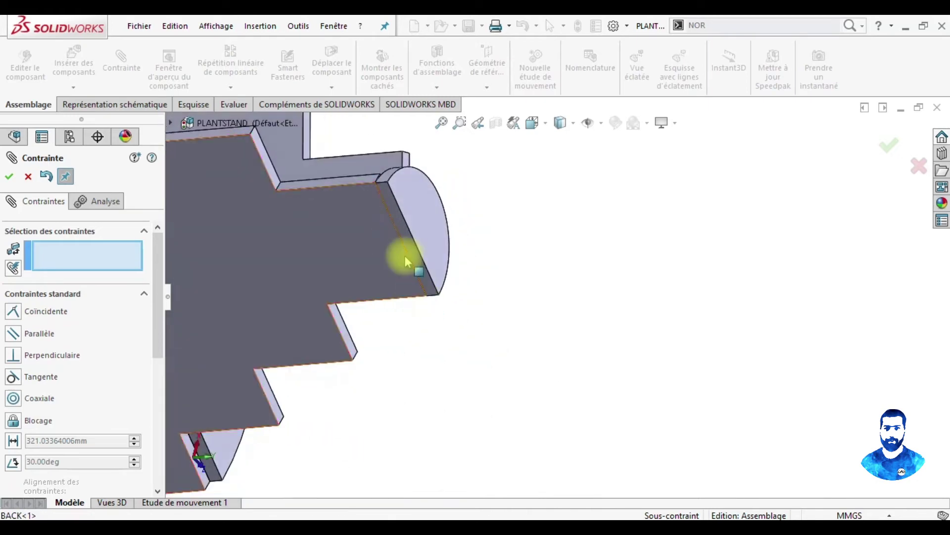
{"action": "scroll", "coordinate": [403, 255], "scroll_direction": "down", "scroll_amount": 3}
{"action": "scroll", "coordinate": [390, 163], "scroll_direction": "down", "scroll_amount": 3}
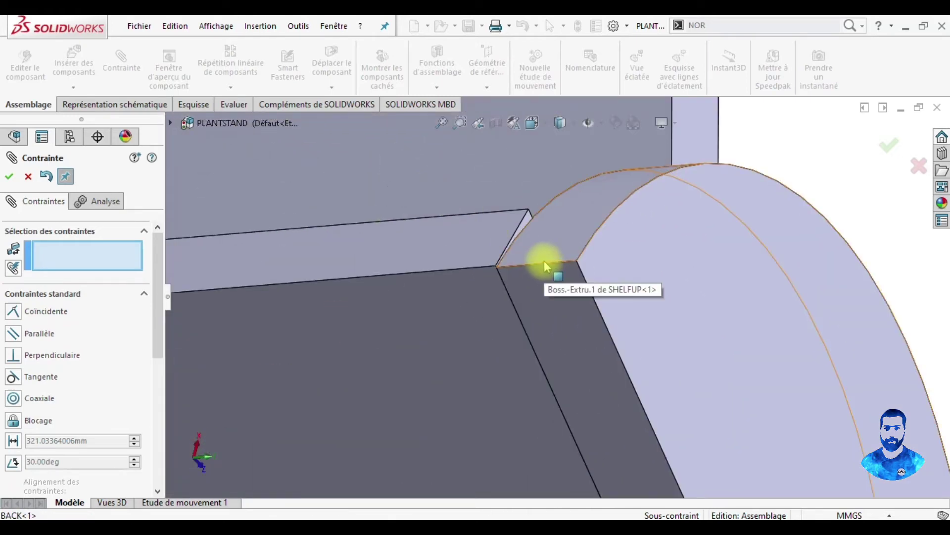
{"action": "left_click", "coordinate": [544, 260]}
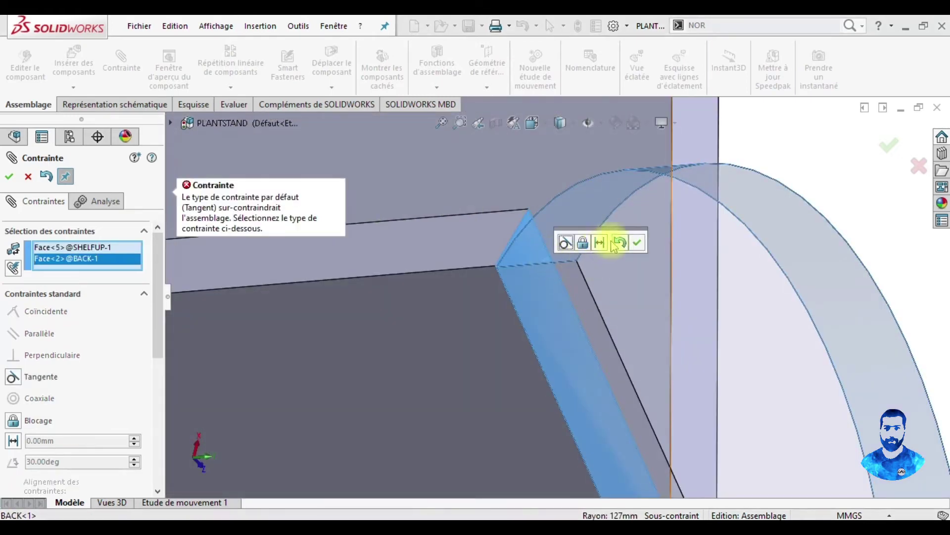
{"action": "right_click", "coordinate": [61, 252]}
{"action": "left_click", "coordinate": [76, 257]}
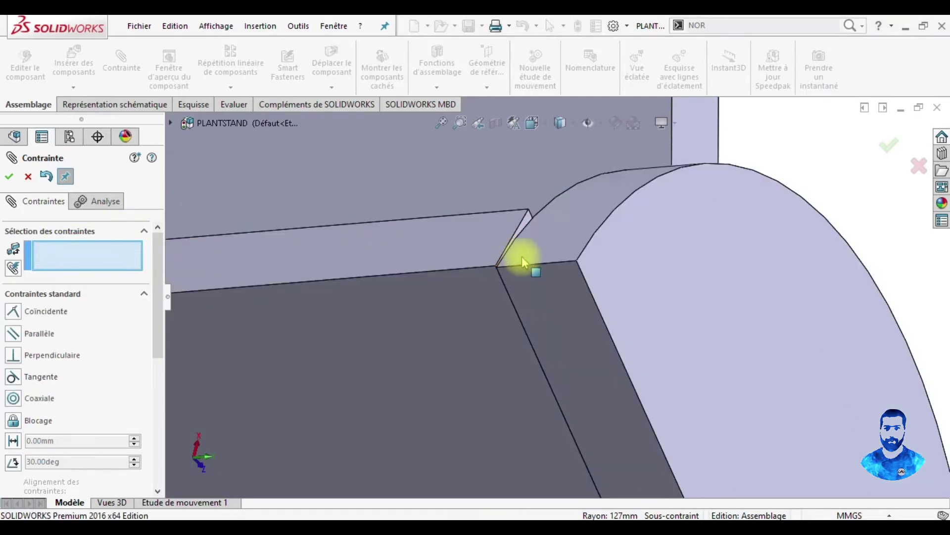
Step: Mate a SHELFUP edge coincident to a BACK edge, confirm it's fixed, and close Mate
{"action": "left_click", "coordinate": [500, 267]}
{"action": "left_click", "coordinate": [472, 270]}
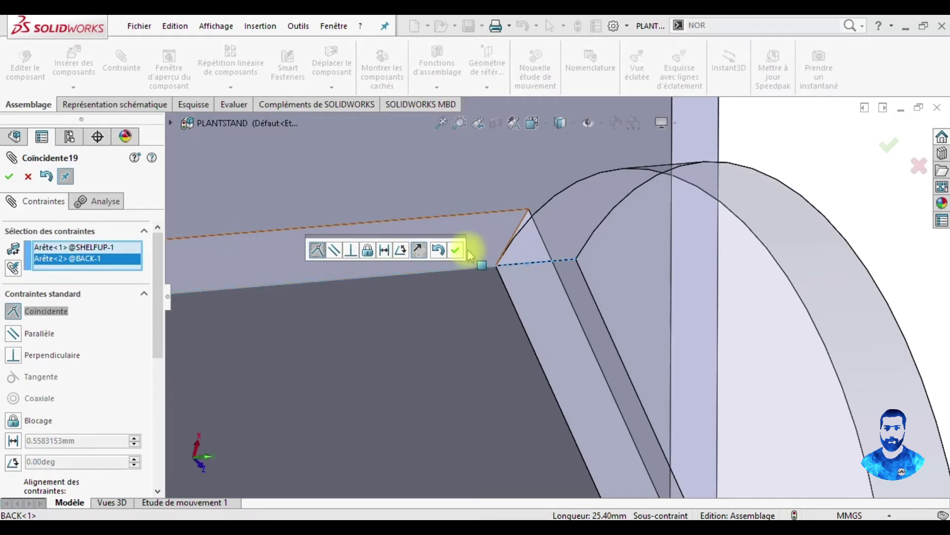
{"action": "left_click", "coordinate": [467, 253]}
{"action": "mouse_move", "coordinate": [483, 255]}
{"action": "middle_mouse_down"}
{"action": "mouse_move", "coordinate": [700, 266]}
{"action": "mouse_move", "coordinate": [678, 170]}
{"action": "mouse_move", "coordinate": [673, 292]}
{"action": "mouse_move", "coordinate": [603, 225]}
{"action": "middle_mouse_up"}
{"action": "scroll", "coordinate": [672, 302], "scroll_direction": "up", "scroll_amount": 3}
{"action": "left_click_drag", "start_coordinate": [557, 323], "coordinate": [604, 311]}
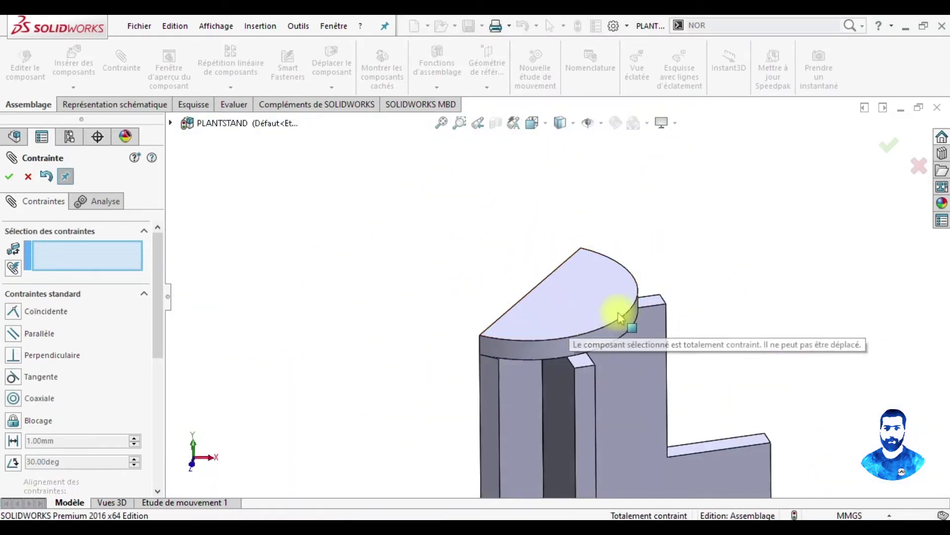
{"action": "left_click", "coordinate": [6, 180]}
{"action": "left_click_drag", "start_coordinate": [595, 316], "coordinate": [635, 302]}
{"action": "mouse_move", "coordinate": [644, 257]}
{"action": "middle_mouse_down"}
{"action": "mouse_move", "coordinate": [699, 280]}
{"action": "mouse_move", "coordinate": [677, 269]}
{"action": "mouse_move", "coordinate": [615, 284]}
{"action": "mouse_move", "coordinate": [564, 322]}
{"action": "mouse_move", "coordinate": [563, 262]}
{"action": "mouse_move", "coordinate": [632, 227]}
{"action": "mouse_move", "coordinate": [556, 386]}
{"action": "mouse_move", "coordinate": [520, 388]}
{"action": "mouse_move", "coordinate": [515, 403]}
{"action": "middle_mouse_up"}
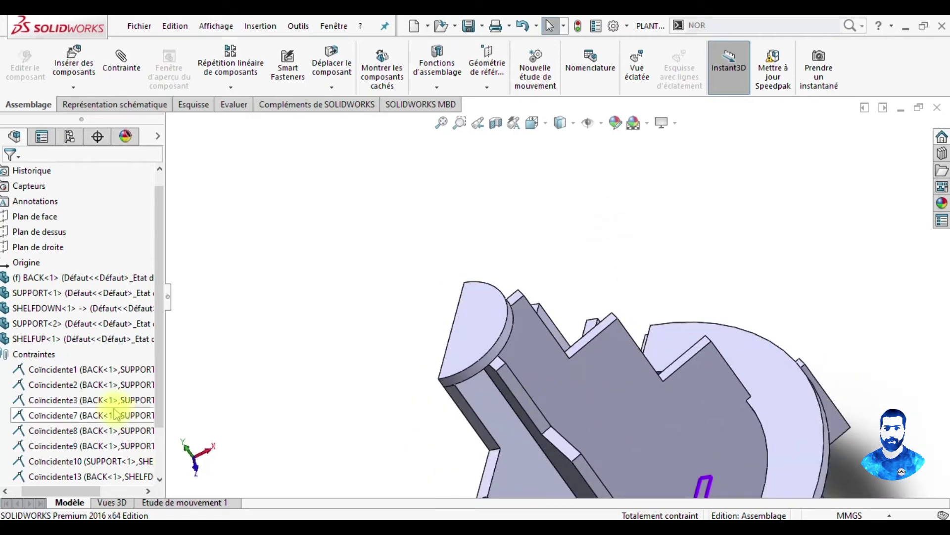
Step: Delete mates Coïncidente19, Coïncidente17 and Coïncidente16 from the FeatureManager
{"action": "scroll", "coordinate": [94, 431], "scroll_direction": "down", "scroll_amount": 2}
{"action": "left_click", "coordinate": [64, 475]}
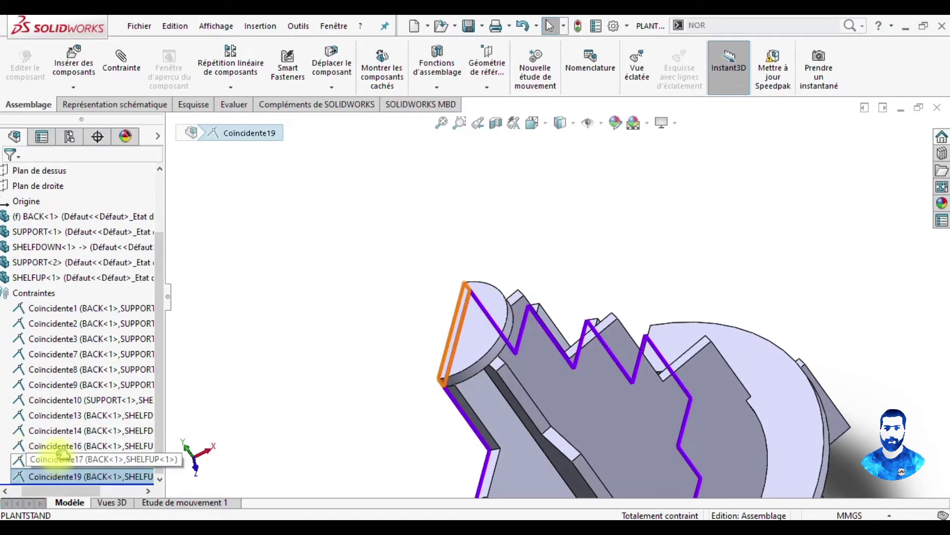
{"action": "right_click", "coordinate": [25, 476]}
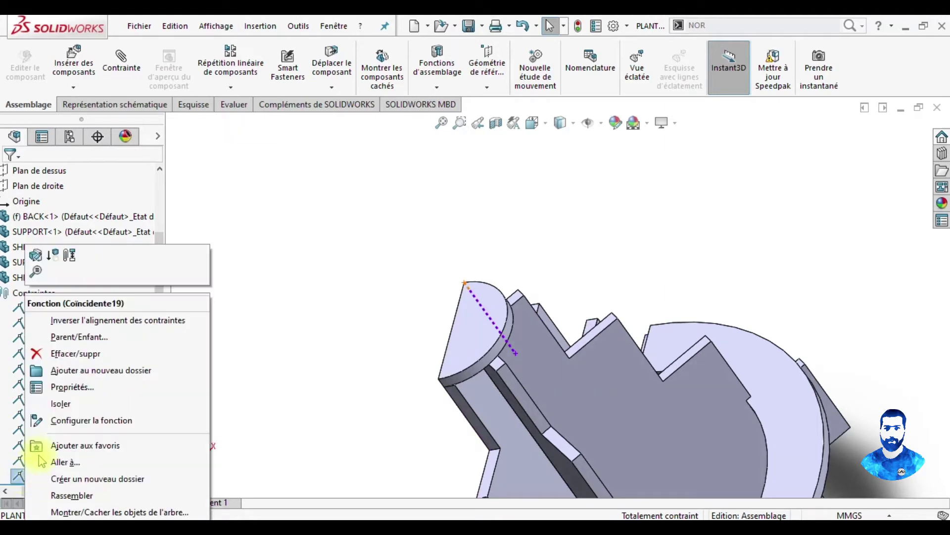
{"action": "left_click", "coordinate": [74, 353]}
{"action": "left_click", "coordinate": [564, 207]}
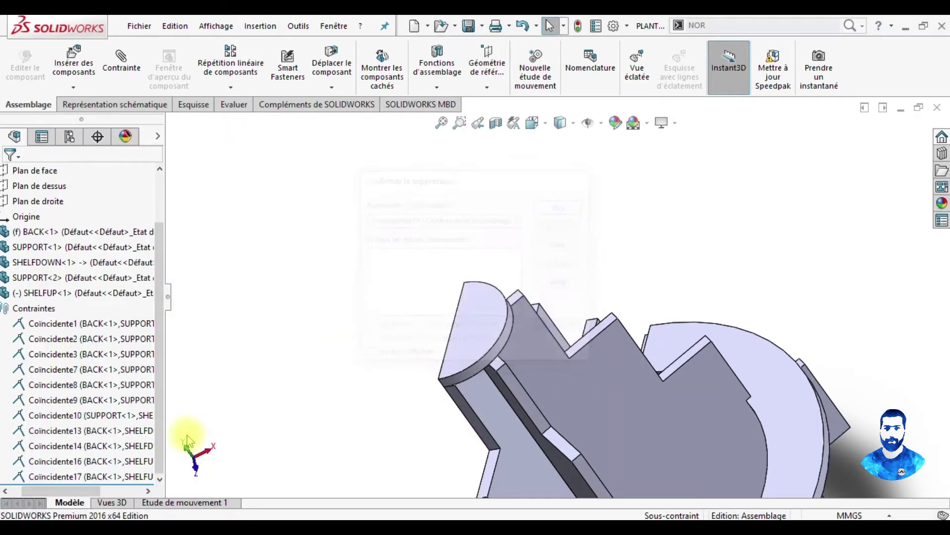
{"action": "right_click", "coordinate": [64, 478]}
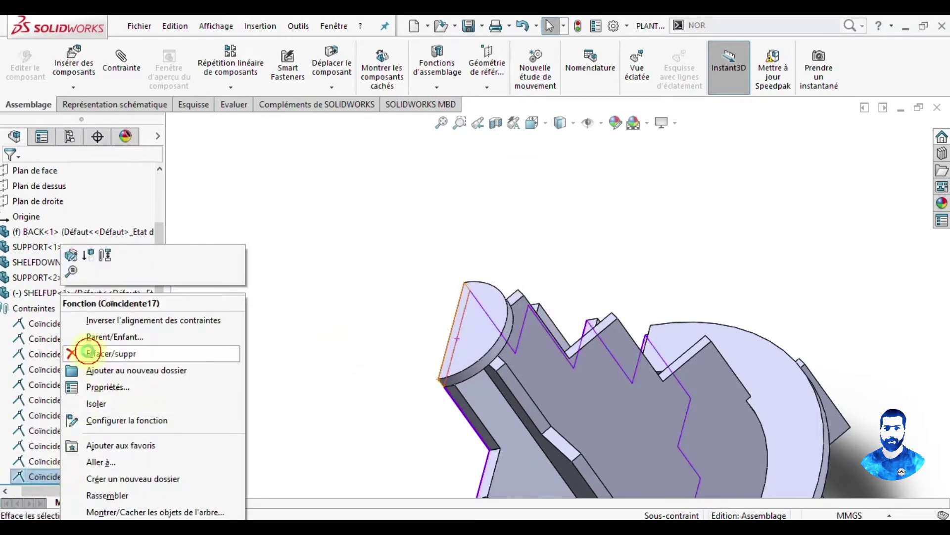
{"action": "left_click", "coordinate": [88, 353]}
{"action": "left_click", "coordinate": [551, 207]}
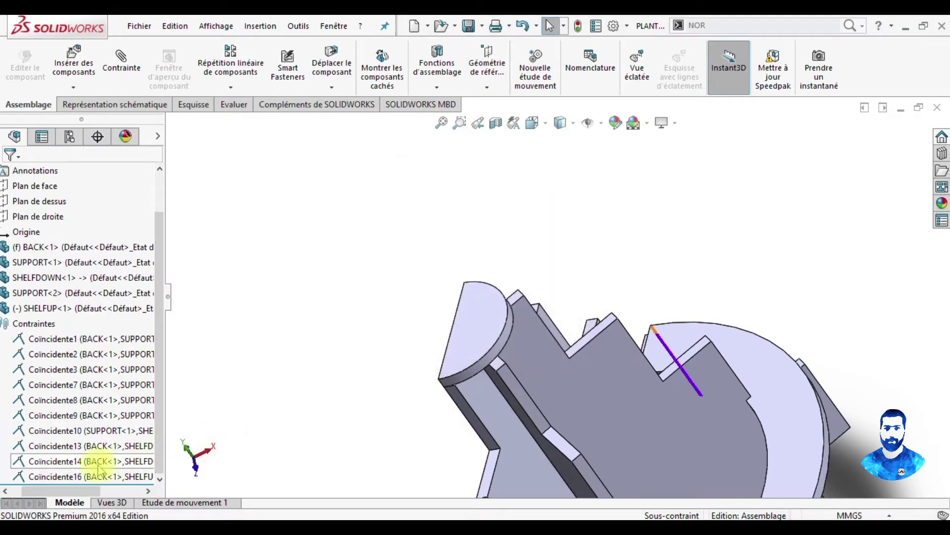
{"action": "left_click", "coordinate": [80, 476]}
{"action": "right_click", "coordinate": [80, 476]}
{"action": "left_click", "coordinate": [86, 355]}
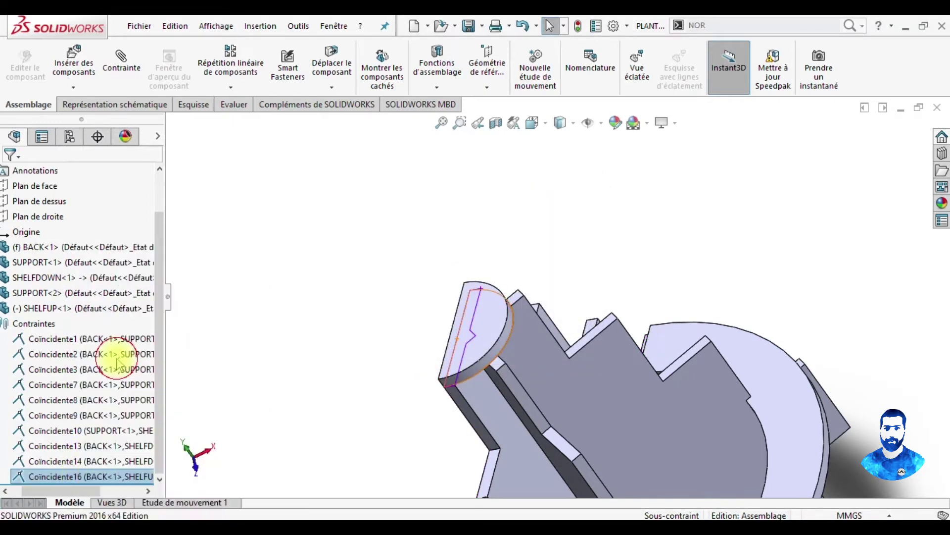
{"action": "left_click", "coordinate": [563, 206]}
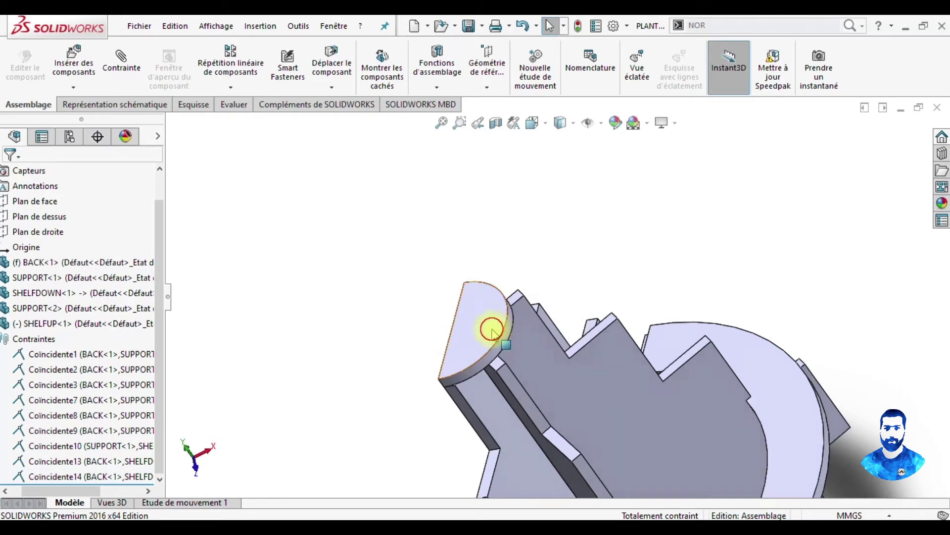
Step: Pull SHELFUP away from the back panel to free it
{"action": "left_click_drag", "start_coordinate": [492, 328], "coordinate": [474, 242]}
{"action": "mouse_move", "coordinate": [515, 248]}
{"action": "middle_mouse_down"}
{"action": "mouse_move", "coordinate": [483, 259]}
{"action": "mouse_move", "coordinate": [501, 252]}
{"action": "middle_mouse_up"}
{"action": "left_click", "coordinate": [500, 254]}
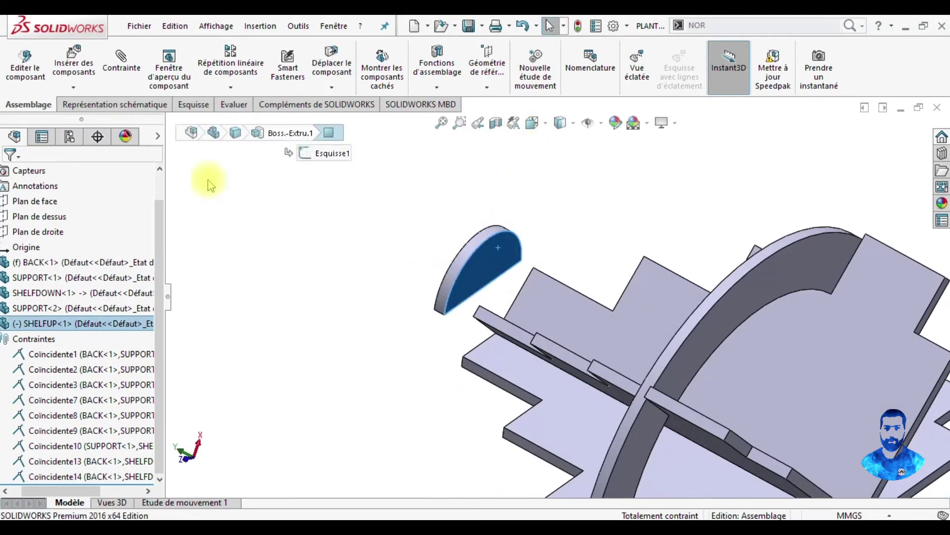
{"action": "left_click", "coordinate": [75, 64]}
{"action": "left_click", "coordinate": [28, 177]}
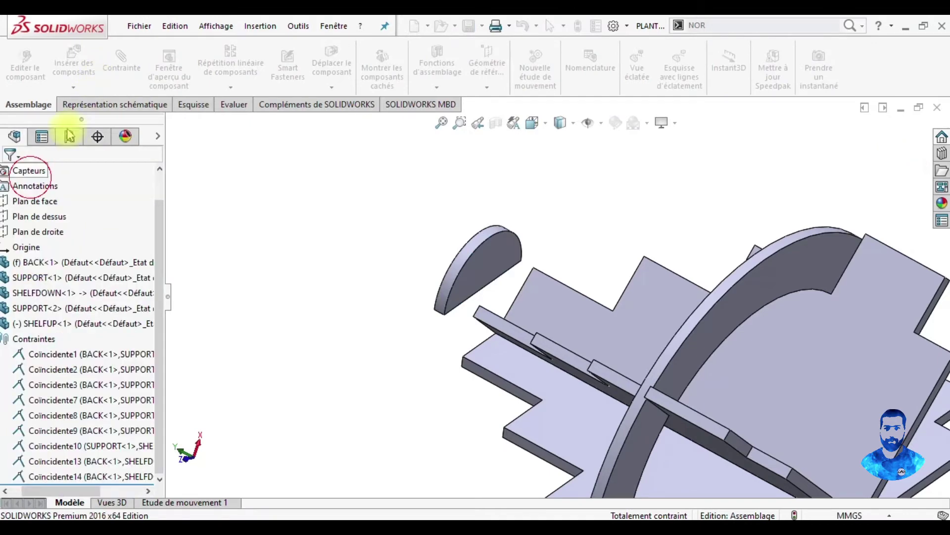
{"action": "mouse_move", "coordinate": [497, 360]}
{"action": "middle_mouse_down"}
{"action": "mouse_move", "coordinate": [541, 388]}
{"action": "mouse_move", "coordinate": [535, 339]}
{"action": "middle_mouse_up"}
Step: Mate a BACK face coincident with the matching SHELFUP face
{"action": "left_click", "coordinate": [504, 347]}
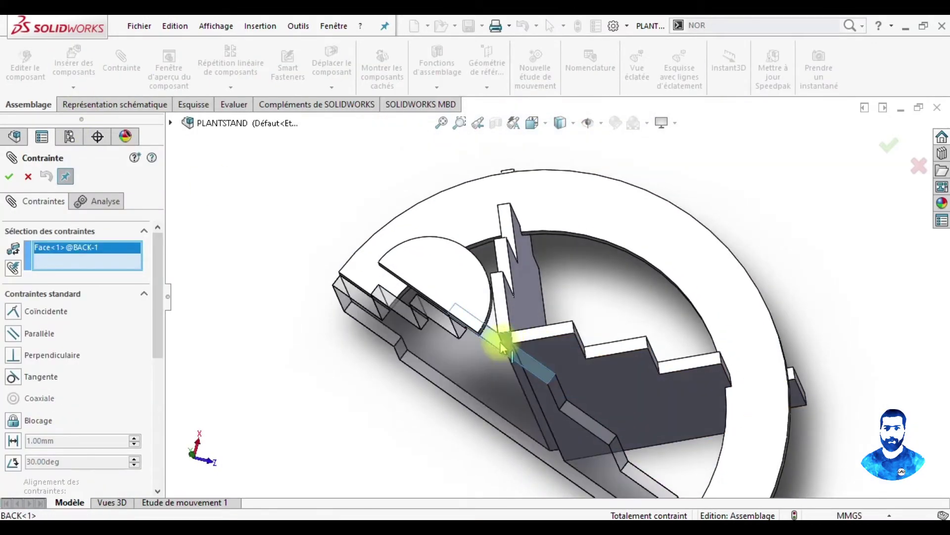
{"action": "mouse_move", "coordinate": [452, 336]}
{"action": "middle_mouse_down"}
{"action": "mouse_move", "coordinate": [365, 373]}
{"action": "mouse_move", "coordinate": [303, 355]}
{"action": "mouse_move", "coordinate": [241, 297]}
{"action": "middle_mouse_up"}
{"action": "left_click", "coordinate": [232, 287]}
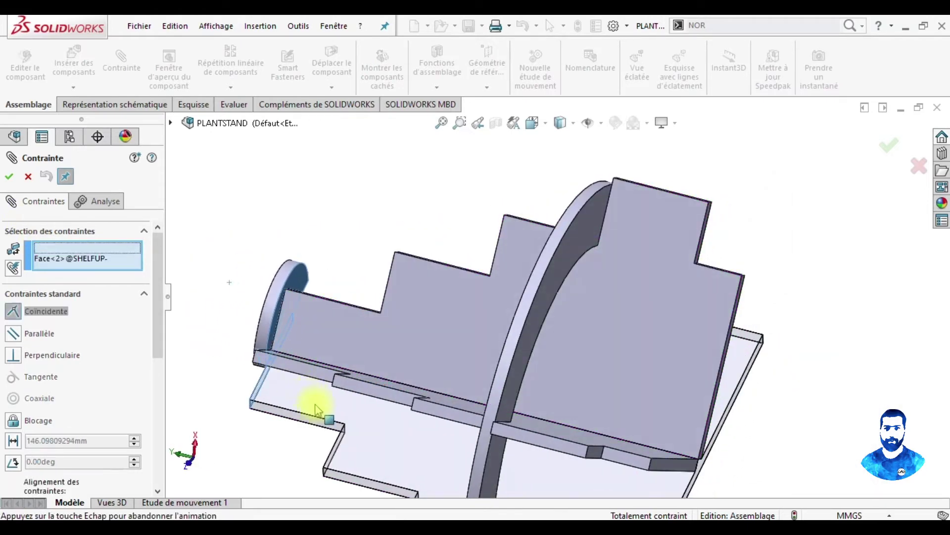
{"action": "left_click", "coordinate": [302, 443]}
{"action": "mouse_move", "coordinate": [301, 443]}
{"action": "middle_mouse_down"}
{"action": "mouse_move", "coordinate": [416, 365]}
{"action": "mouse_move", "coordinate": [339, 365]}
{"action": "mouse_move", "coordinate": [333, 356]}
{"action": "mouse_move", "coordinate": [435, 340]}
{"action": "mouse_move", "coordinate": [353, 331]}
{"action": "middle_mouse_up"}
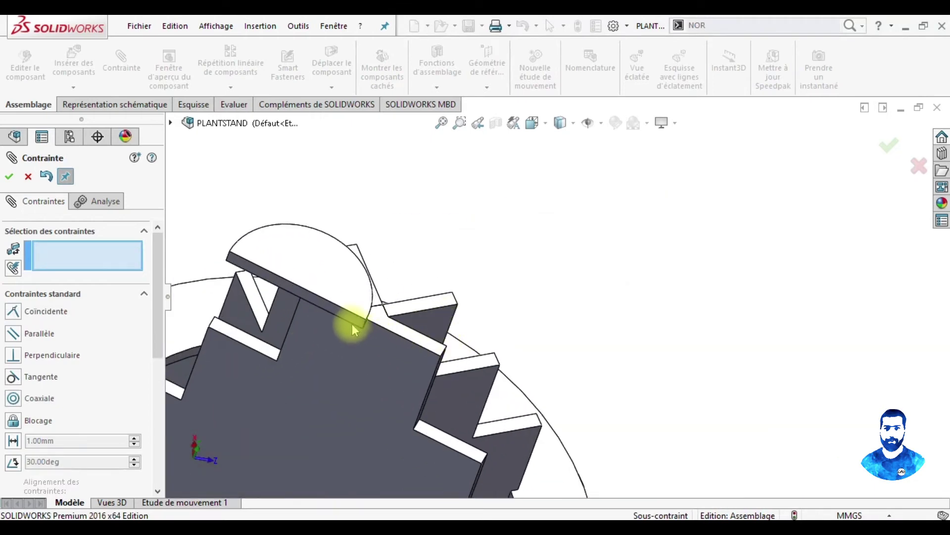
Step: Mate two SHELFUP edges coincident to BACK edges (Coïncidente21, Coïncidente22) and close Mate
{"action": "left_click", "coordinate": [350, 324]}
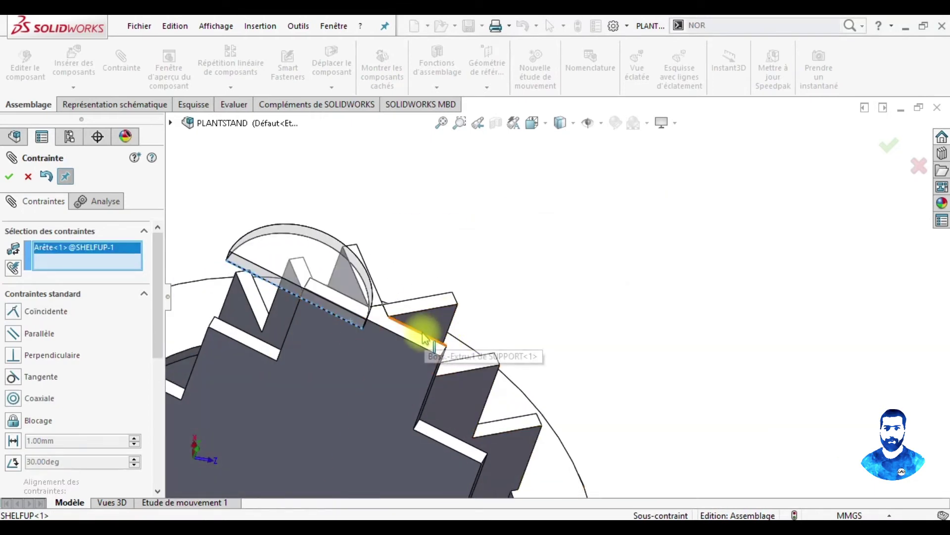
{"action": "left_click", "coordinate": [425, 338]}
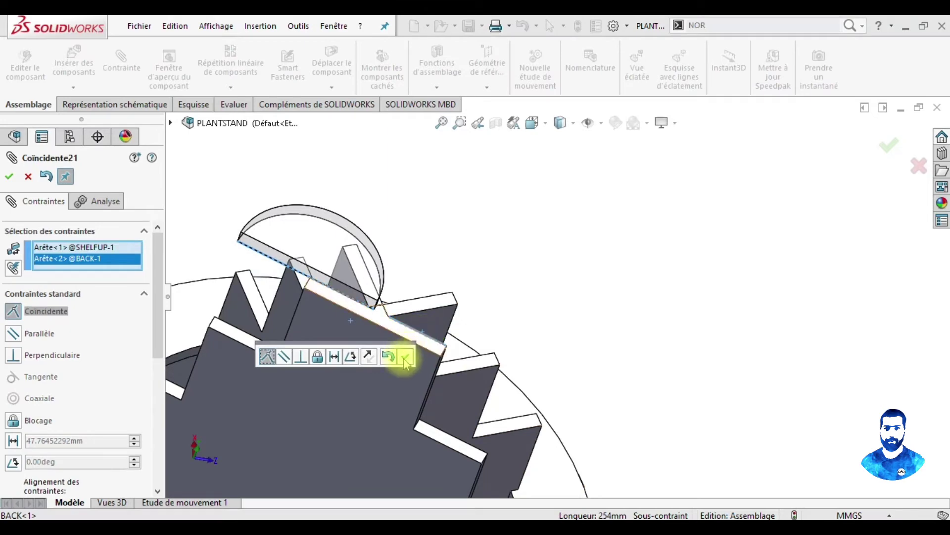
{"action": "left_click", "coordinate": [405, 358]}
{"action": "middle_click_drag", "start_coordinate": [432, 317], "coordinate": [392, 266]}
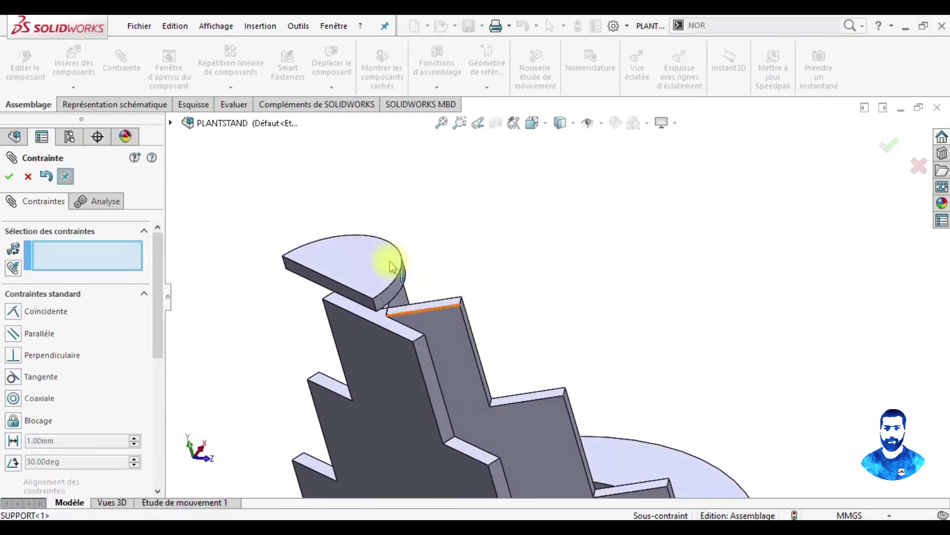
{"action": "left_click", "coordinate": [376, 306]}
{"action": "left_click", "coordinate": [430, 353]}
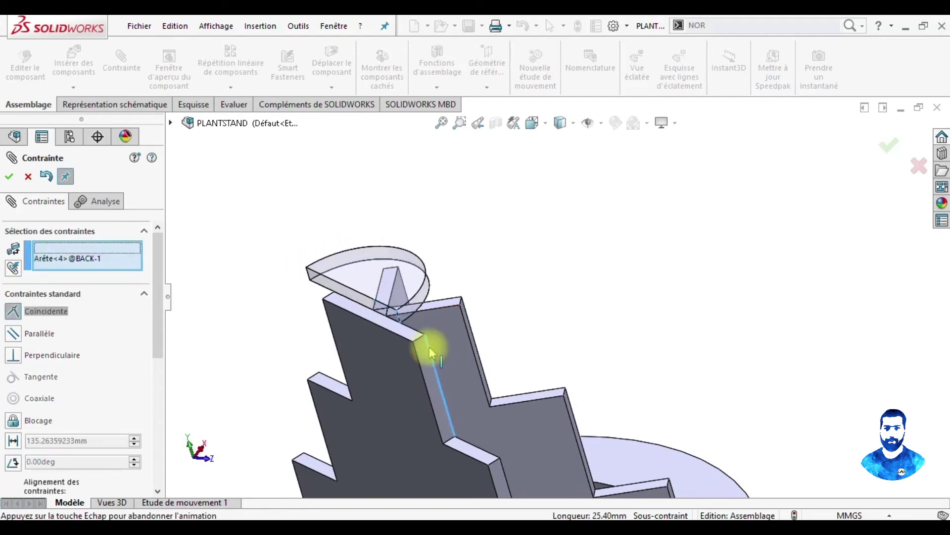
{"action": "left_click", "coordinate": [418, 370]}
{"action": "mouse_move", "coordinate": [518, 297]}
{"action": "middle_mouse_down"}
{"action": "mouse_move", "coordinate": [480, 227]}
{"action": "mouse_move", "coordinate": [439, 278]}
{"action": "mouse_move", "coordinate": [420, 385]}
{"action": "mouse_move", "coordinate": [399, 329]}
{"action": "mouse_move", "coordinate": [407, 373]}
{"action": "mouse_move", "coordinate": [431, 343]}
{"action": "mouse_move", "coordinate": [432, 297]}
{"action": "mouse_move", "coordinate": [445, 339]}
{"action": "mouse_move", "coordinate": [435, 329]}
{"action": "middle_mouse_up"}
{"action": "mouse_move", "coordinate": [612, 285]}
{"action": "middle_mouse_down"}
{"action": "mouse_move", "coordinate": [581, 239]}
{"action": "mouse_move", "coordinate": [492, 246]}
{"action": "mouse_move", "coordinate": [441, 268]}
{"action": "mouse_move", "coordinate": [441, 279]}
{"action": "middle_mouse_up"}
{"action": "left_click", "coordinate": [9, 175]}
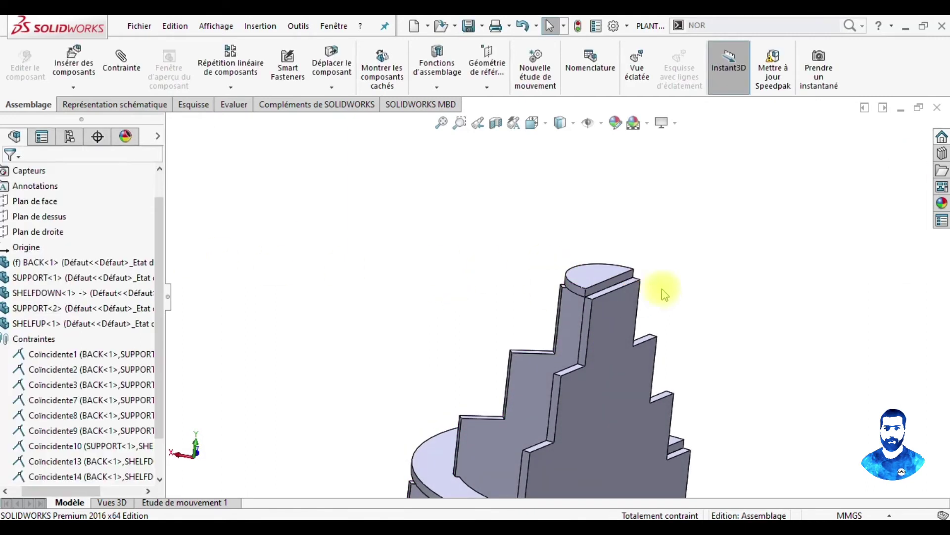
Step: Edit SHELFUP's Boss-Extru.1 from its top face, then bring up the face's part-editing options
{"action": "left_click", "coordinate": [605, 268]}
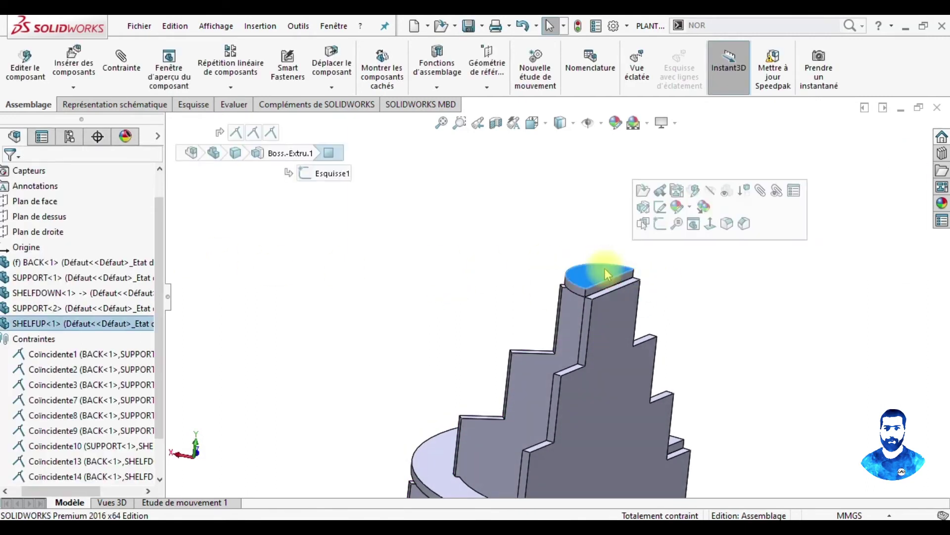
{"action": "left_click", "coordinate": [643, 207]}
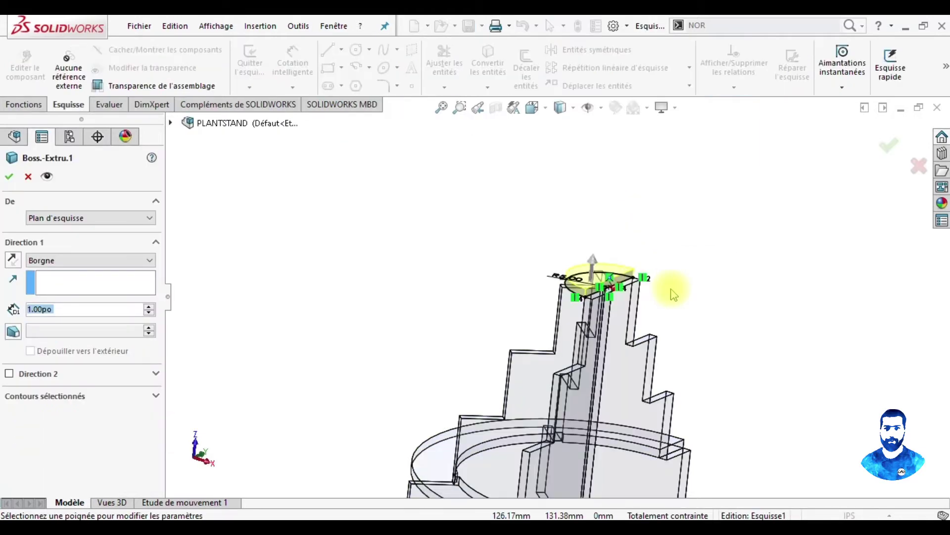
{"action": "left_click", "coordinate": [9, 177]}
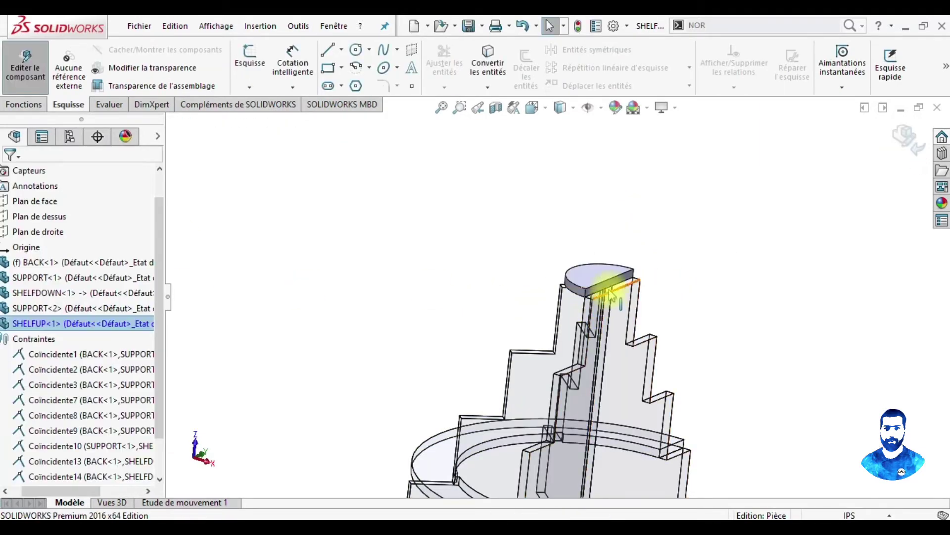
{"action": "right_click", "coordinate": [607, 272]}
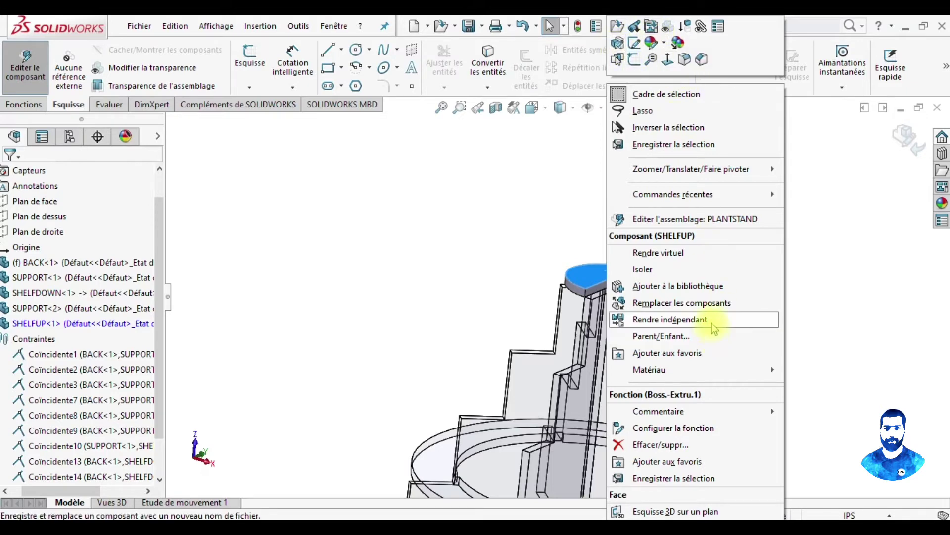
{"action": "left_click", "coordinate": [552, 208]}
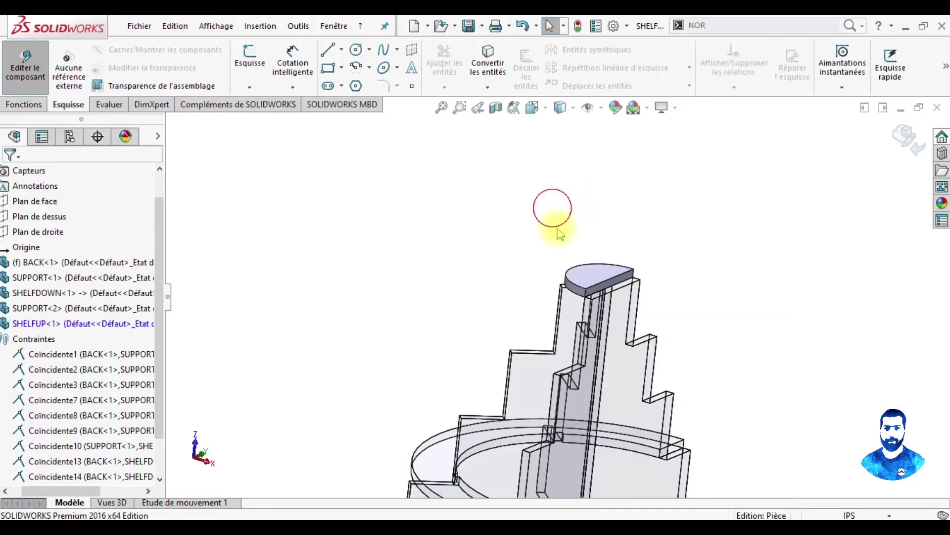
{"action": "right_click", "coordinate": [586, 281]}
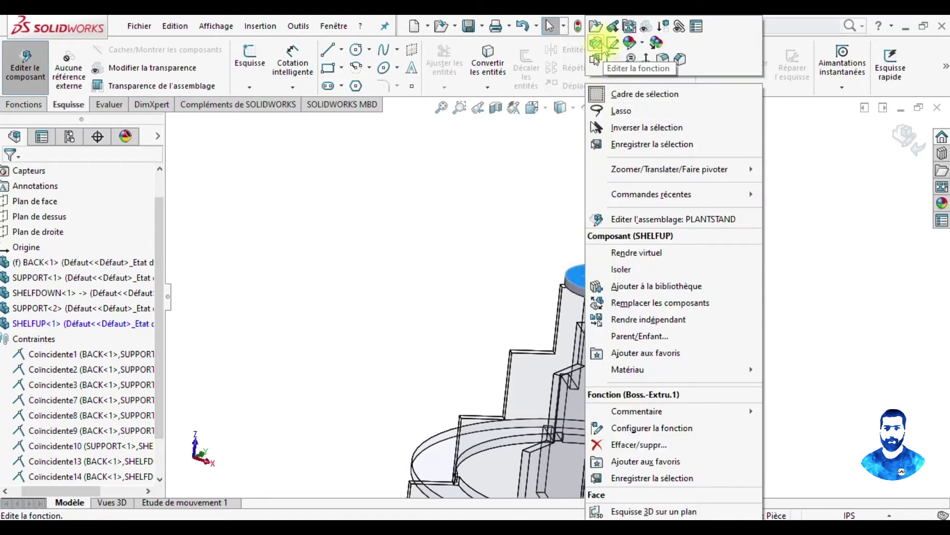
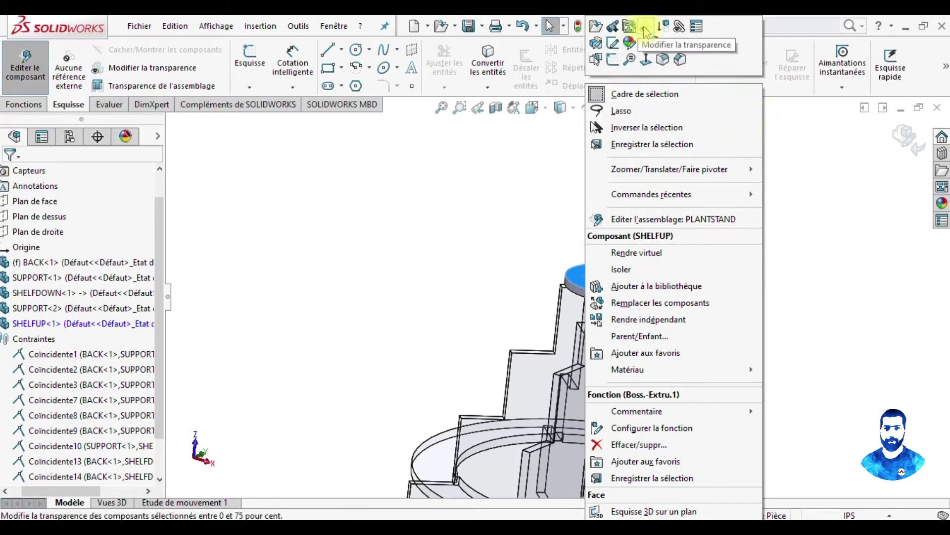
Step: Inspect the shelf's existing extrusion and the SHELFUP component's options without changing them
{"action": "left_click", "coordinate": [595, 48]}
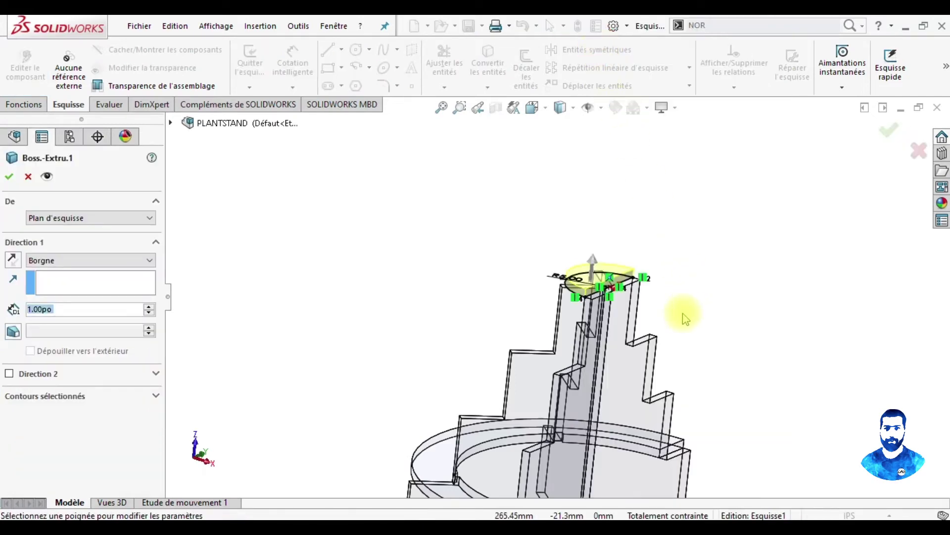
{"action": "mouse_move", "coordinate": [666, 307]}
{"action": "middle_mouse_down"}
{"action": "mouse_move", "coordinate": [668, 329]}
{"action": "mouse_move", "coordinate": [647, 260]}
{"action": "mouse_move", "coordinate": [685, 301]}
{"action": "mouse_move", "coordinate": [689, 352]}
{"action": "middle_mouse_up"}
{"action": "left_click", "coordinate": [10, 182]}
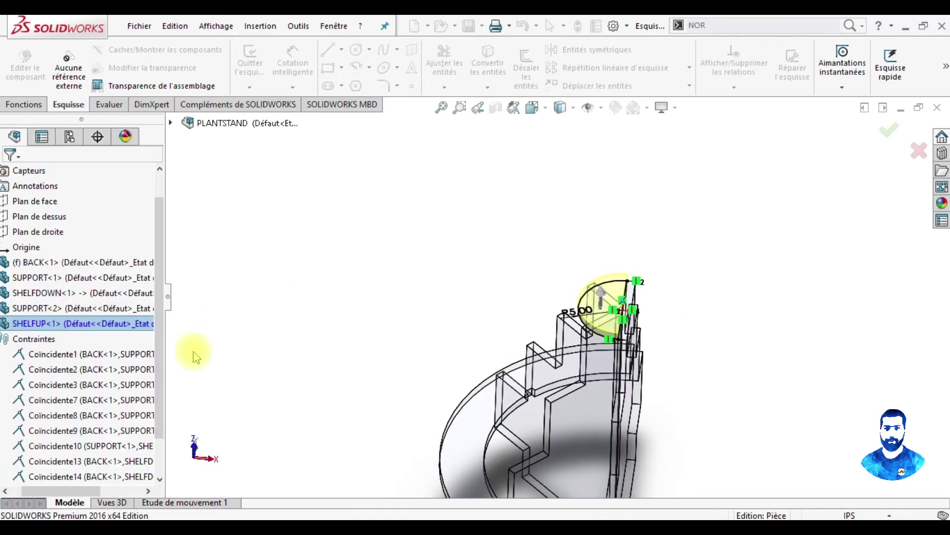
{"action": "left_click", "coordinate": [78, 323]}
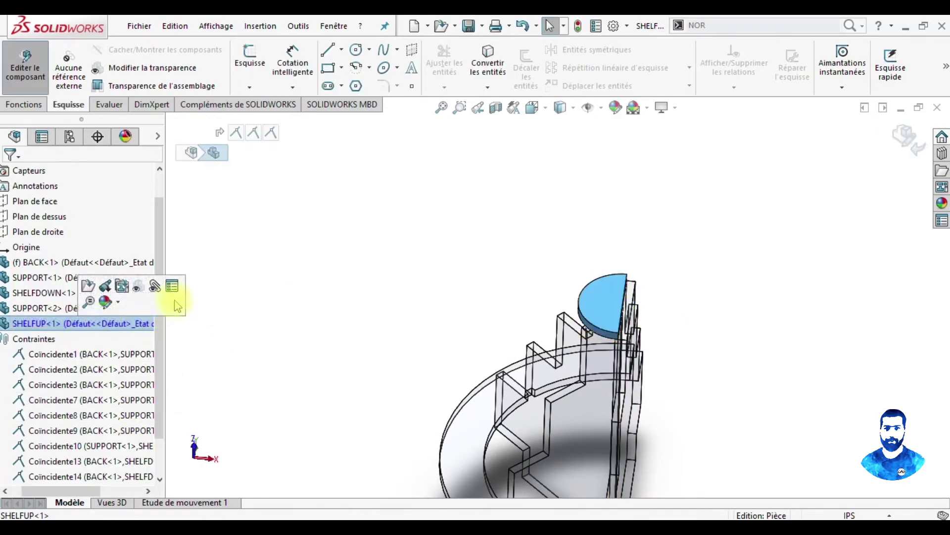
{"action": "right_click", "coordinate": [74, 322]}
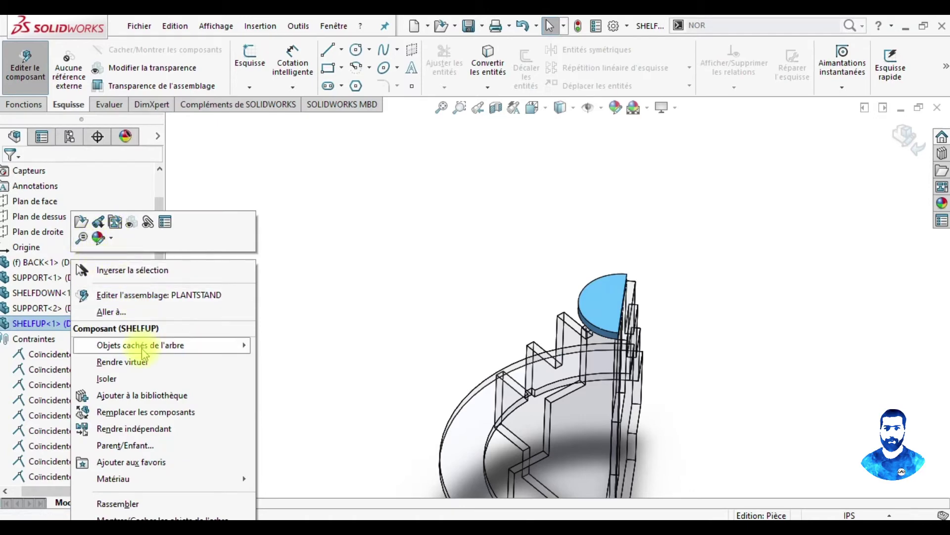
{"action": "left_click", "coordinate": [492, 230]}
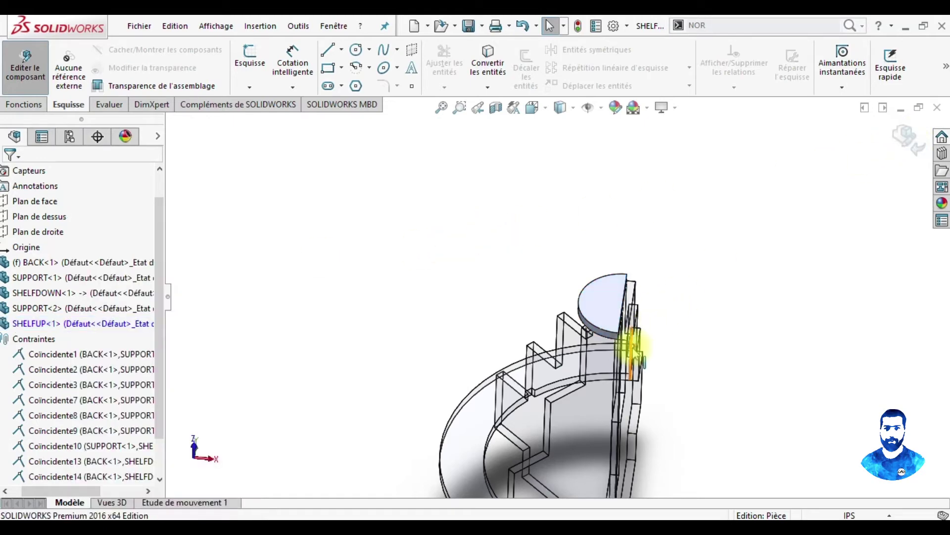
Step: Sketch on the half-disc's flat side face, convert its edges, and extrude a 1.00 in boss
{"action": "scroll", "coordinate": [634, 349], "scroll_direction": "down", "scroll_amount": 2}
{"action": "middle_click_drag", "start_coordinate": [589, 271], "coordinate": [568, 282]}
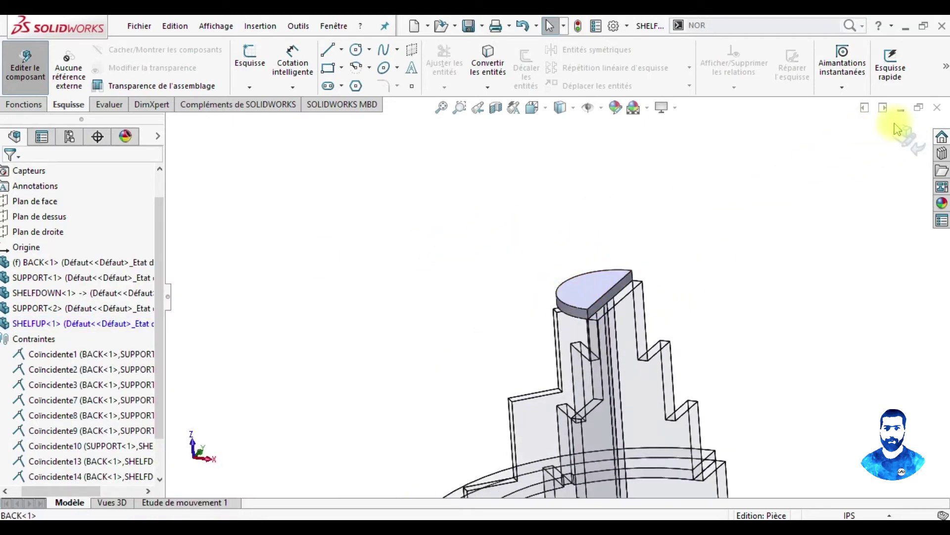
{"action": "mouse_move", "coordinate": [634, 307]}
{"action": "middle_mouse_down"}
{"action": "mouse_move", "coordinate": [627, 336]}
{"action": "mouse_move", "coordinate": [601, 269]}
{"action": "middle_mouse_up"}
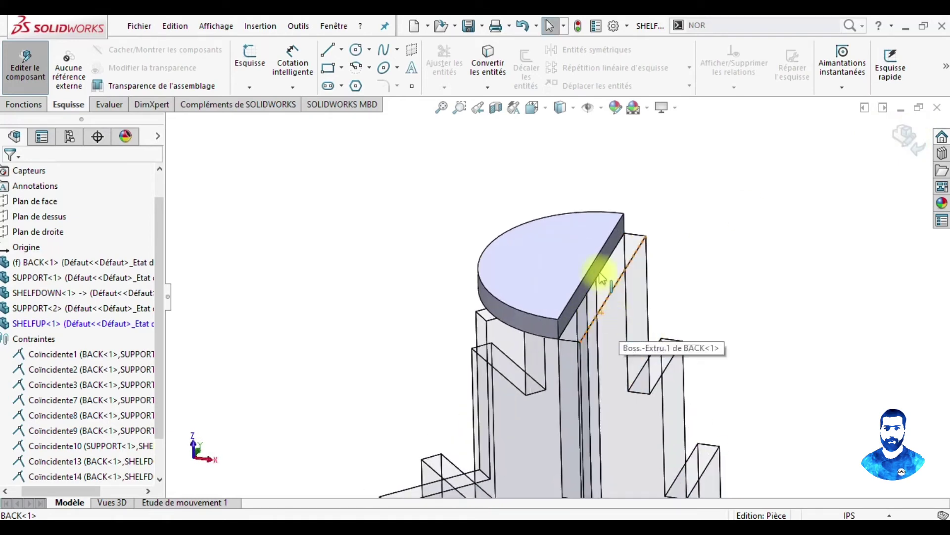
{"action": "left_click", "coordinate": [601, 269]}
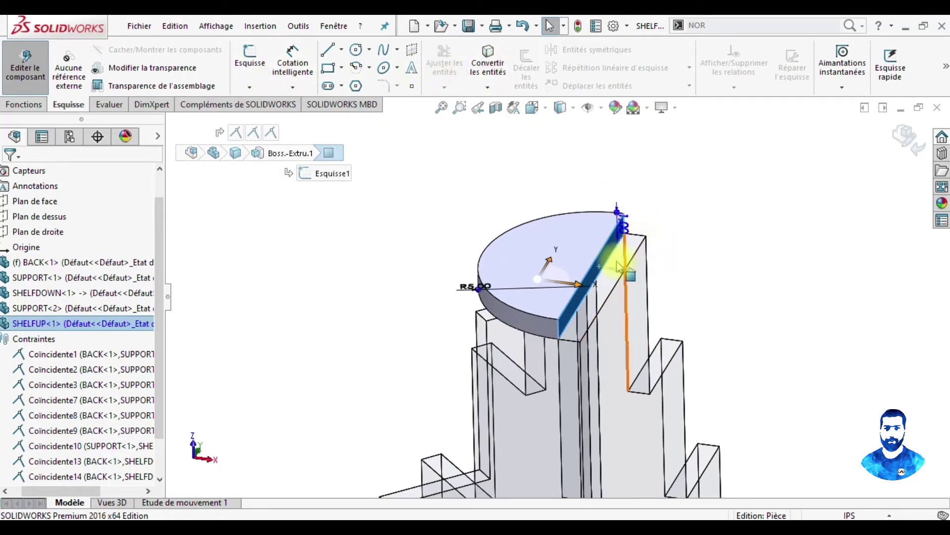
{"action": "left_click", "coordinate": [261, 72]}
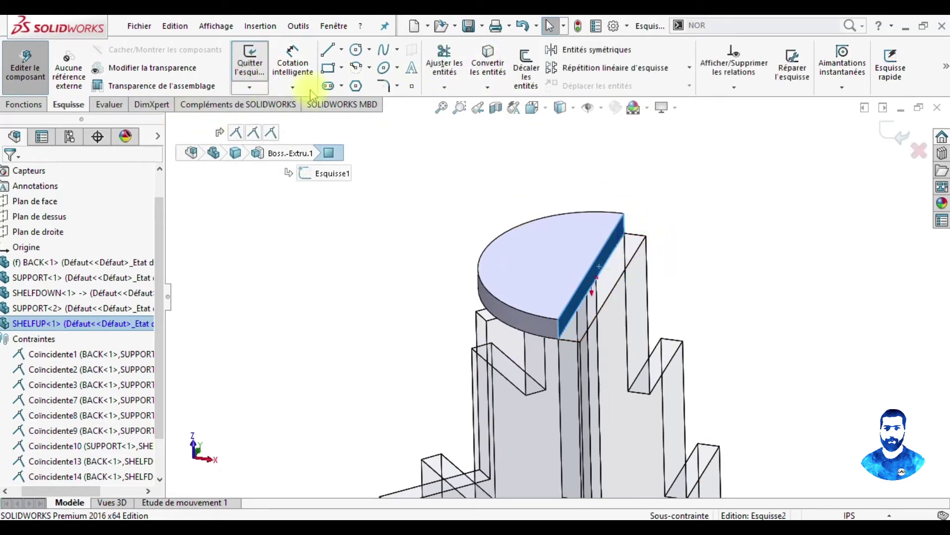
{"action": "left_click", "coordinate": [489, 70]}
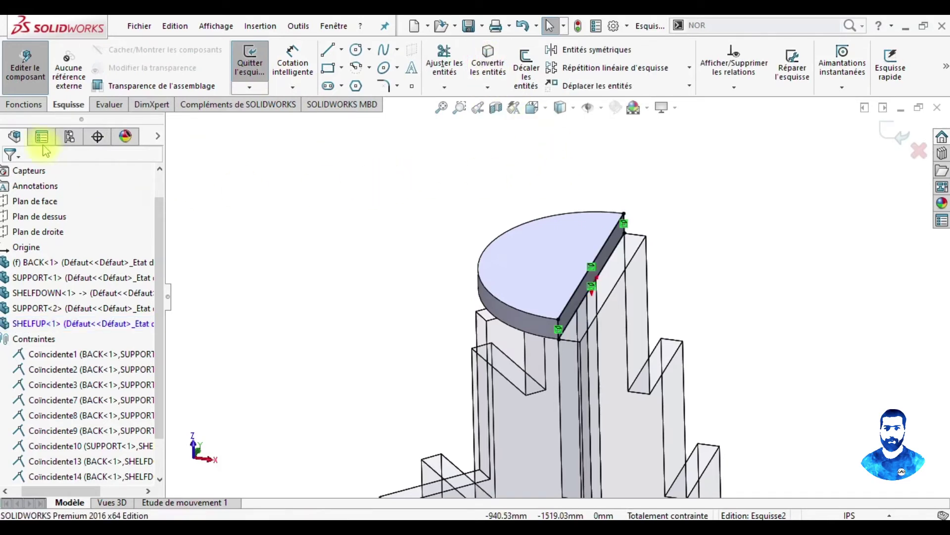
{"action": "left_click", "coordinate": [42, 104]}
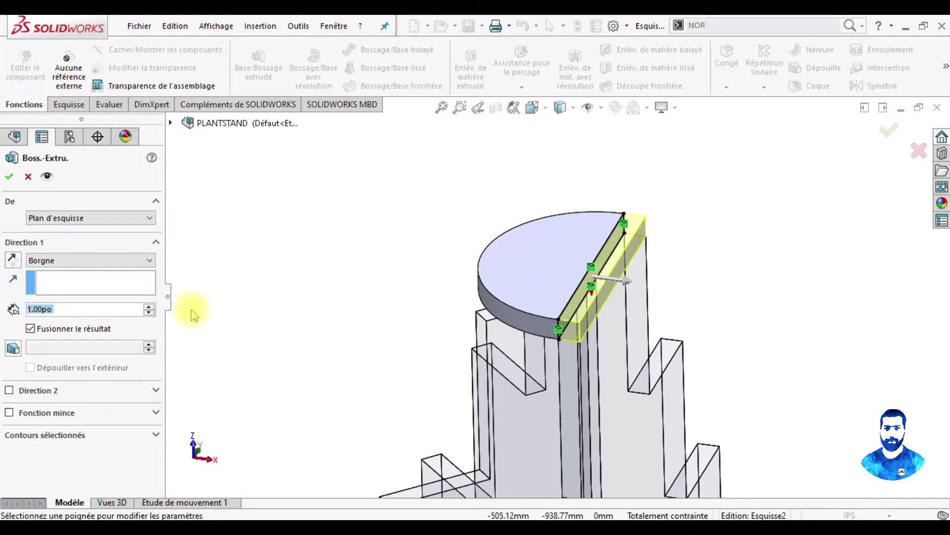
{"action": "left_click", "coordinate": [9, 173]}
{"action": "mouse_move", "coordinate": [460, 195]}
{"action": "middle_mouse_down"}
{"action": "mouse_move", "coordinate": [529, 226]}
{"action": "mouse_move", "coordinate": [568, 259]}
{"action": "mouse_move", "coordinate": [692, 233]}
{"action": "mouse_move", "coordinate": [664, 182]}
{"action": "mouse_move", "coordinate": [628, 161]}
{"action": "mouse_move", "coordinate": [594, 267]}
{"action": "mouse_move", "coordinate": [569, 216]}
{"action": "mouse_move", "coordinate": [622, 248]}
{"action": "mouse_move", "coordinate": [615, 344]}
{"action": "mouse_move", "coordinate": [596, 314]}
{"action": "mouse_move", "coordinate": [603, 297]}
{"action": "mouse_move", "coordinate": [574, 327]}
{"action": "middle_mouse_up"}
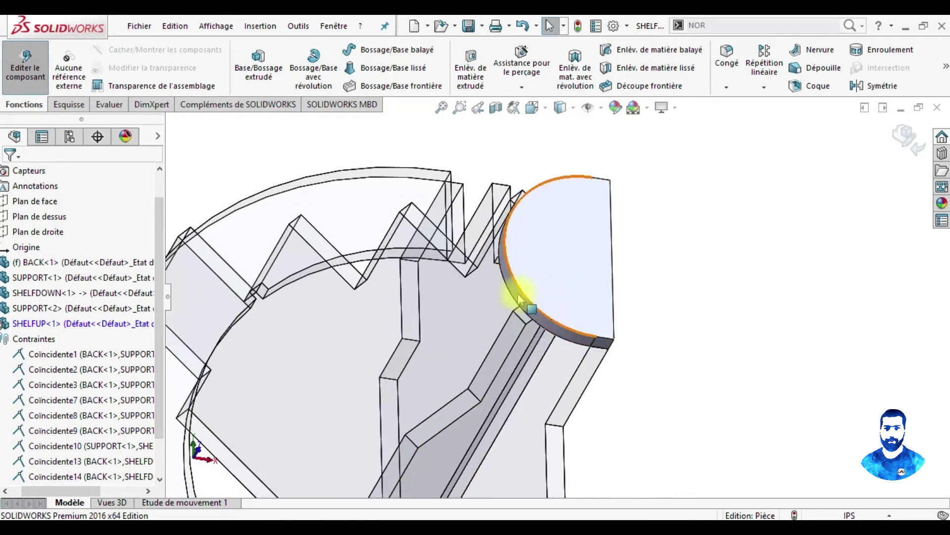
Step: Select the half-disc's curved edge to display its R6.00 radius dimension
{"action": "mouse_move", "coordinate": [664, 282]}
{"action": "middle_mouse_down"}
{"action": "mouse_move", "coordinate": [622, 236]}
{"action": "mouse_move", "coordinate": [658, 275]}
{"action": "mouse_move", "coordinate": [637, 303]}
{"action": "middle_mouse_up"}
{"action": "scroll", "coordinate": [637, 304], "scroll_direction": "down", "scroll_amount": 3}
{"action": "scroll", "coordinate": [485, 336], "scroll_direction": "down", "scroll_amount": 2}
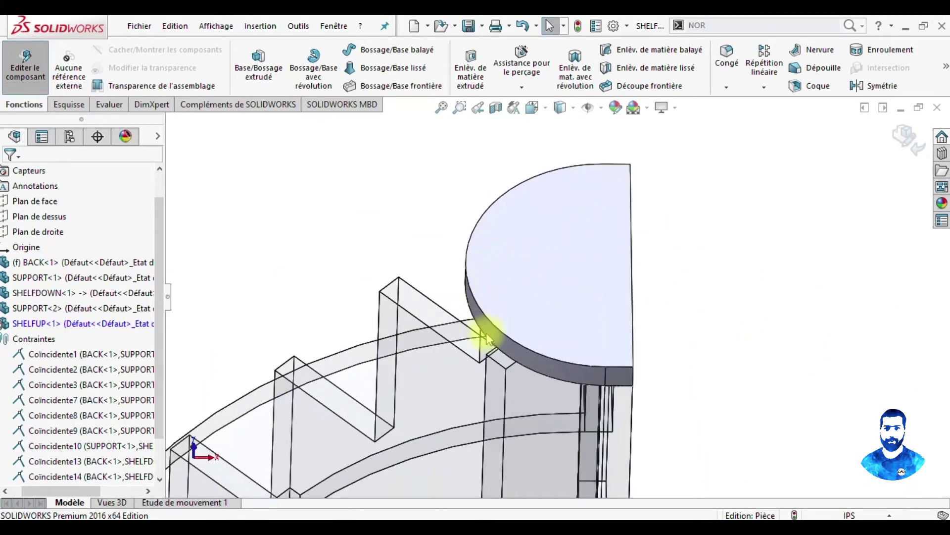
{"action": "left_click", "coordinate": [493, 337]}
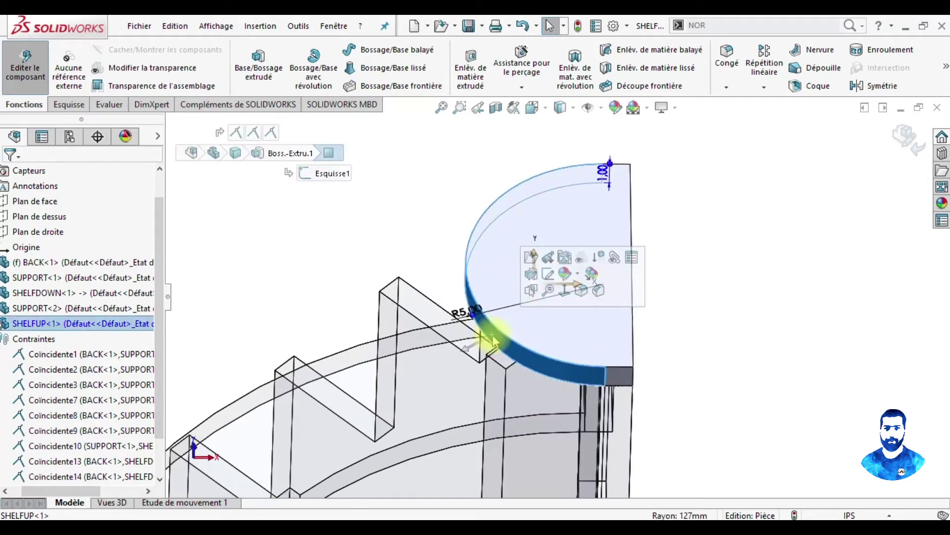
{"action": "left_click", "coordinate": [466, 313]}
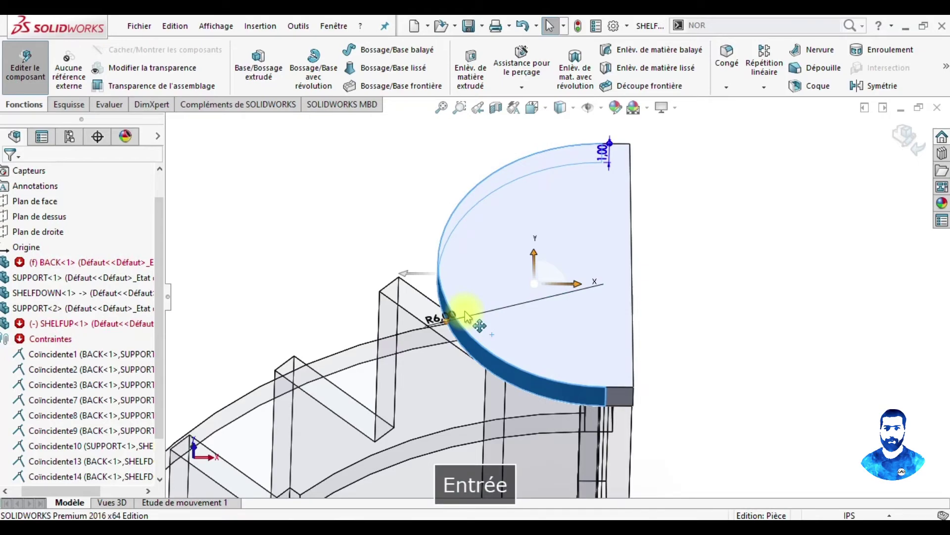
Step: Change the shelf radius to 5.5 and return to editing the whole PLANTSTAND assembly
{"action": "mouse_move", "coordinate": [766, 309]}
{"action": "middle_mouse_down"}
{"action": "mouse_move", "coordinate": [795, 297]}
{"action": "mouse_move", "coordinate": [792, 143]}
{"action": "mouse_move", "coordinate": [791, 159]}
{"action": "mouse_move", "coordinate": [764, 169]}
{"action": "mouse_move", "coordinate": [749, 269]}
{"action": "mouse_move", "coordinate": [705, 371]}
{"action": "middle_mouse_up"}
{"action": "double_click", "coordinate": [519, 208]}
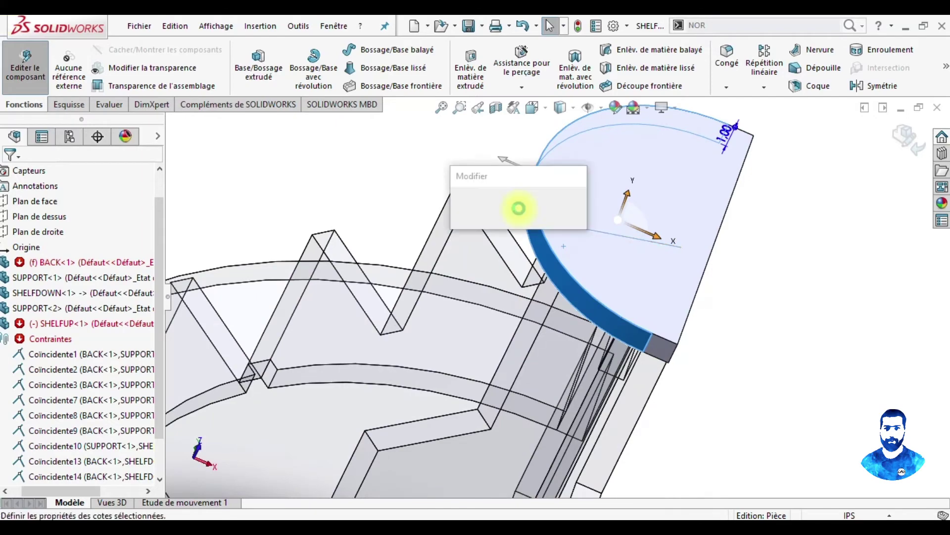
{"action": "type", "text": "5.5"}
{"action": "key", "text": "Return"}
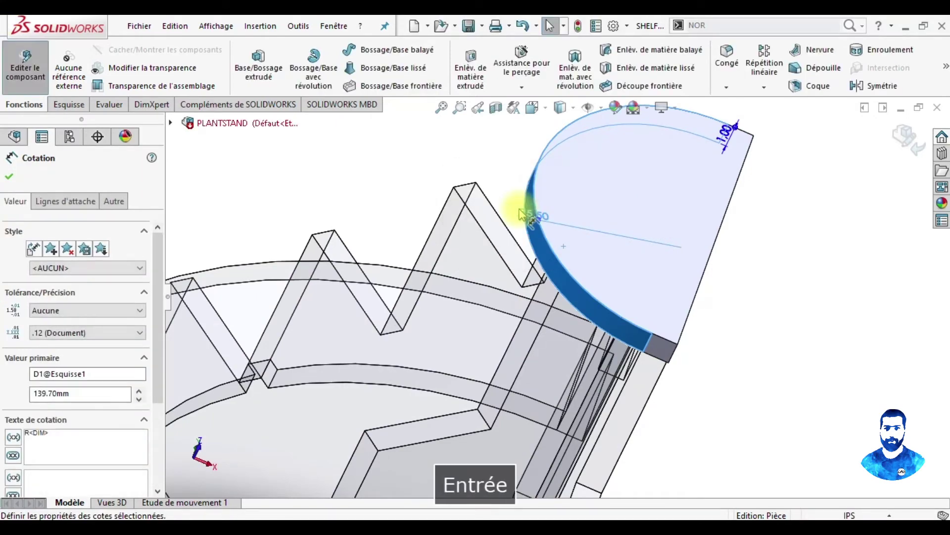
{"action": "mouse_move", "coordinate": [717, 297]}
{"action": "middle_mouse_down"}
{"action": "mouse_move", "coordinate": [770, 202]}
{"action": "mouse_move", "coordinate": [789, 102]}
{"action": "mouse_move", "coordinate": [734, 238]}
{"action": "mouse_move", "coordinate": [700, 276]}
{"action": "mouse_move", "coordinate": [712, 279]}
{"action": "middle_mouse_up"}
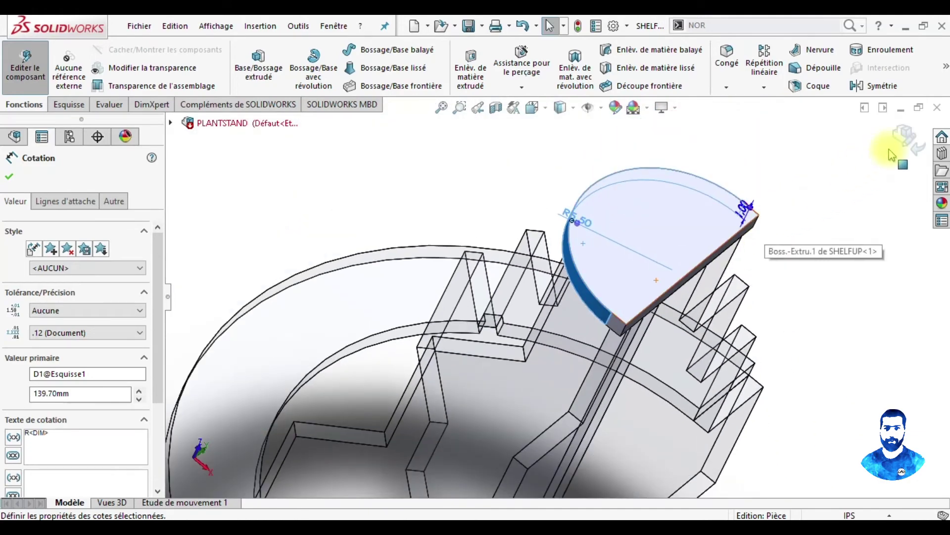
{"action": "left_click", "coordinate": [908, 138]}
{"action": "mouse_move", "coordinate": [770, 267]}
{"action": "middle_mouse_down"}
{"action": "mouse_move", "coordinate": [728, 252]}
{"action": "mouse_move", "coordinate": [783, 197]}
{"action": "mouse_move", "coordinate": [785, 163]}
{"action": "mouse_move", "coordinate": [759, 223]}
{"action": "mouse_move", "coordinate": [667, 205]}
{"action": "mouse_move", "coordinate": [671, 318]}
{"action": "mouse_move", "coordinate": [672, 163]}
{"action": "mouse_move", "coordinate": [723, 246]}
{"action": "mouse_move", "coordinate": [660, 339]}
{"action": "mouse_move", "coordinate": [688, 307]}
{"action": "mouse_move", "coordinate": [733, 292]}
{"action": "mouse_move", "coordinate": [696, 280]}
{"action": "mouse_move", "coordinate": [632, 416]}
{"action": "mouse_move", "coordinate": [628, 394]}
{"action": "mouse_move", "coordinate": [707, 304]}
{"action": "mouse_move", "coordinate": [662, 297]}
{"action": "mouse_move", "coordinate": [562, 344]}
{"action": "mouse_move", "coordinate": [552, 318]}
{"action": "mouse_move", "coordinate": [626, 333]}
{"action": "mouse_move", "coordinate": [611, 413]}
{"action": "mouse_move", "coordinate": [569, 366]}
{"action": "middle_mouse_up"}
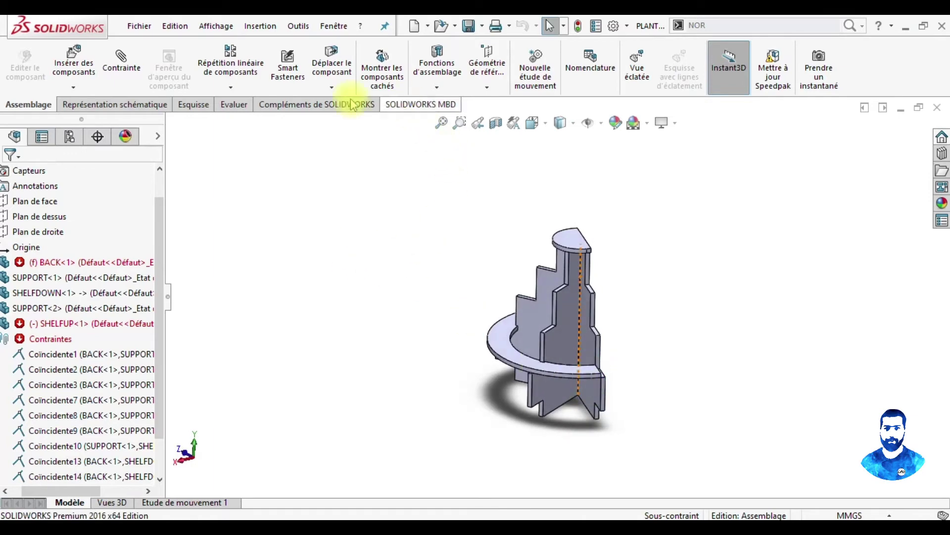
Step: Cancel Insert Component and delete the broken mate Coïncidente22, dismissing the error report
{"action": "left_click", "coordinate": [73, 62]}
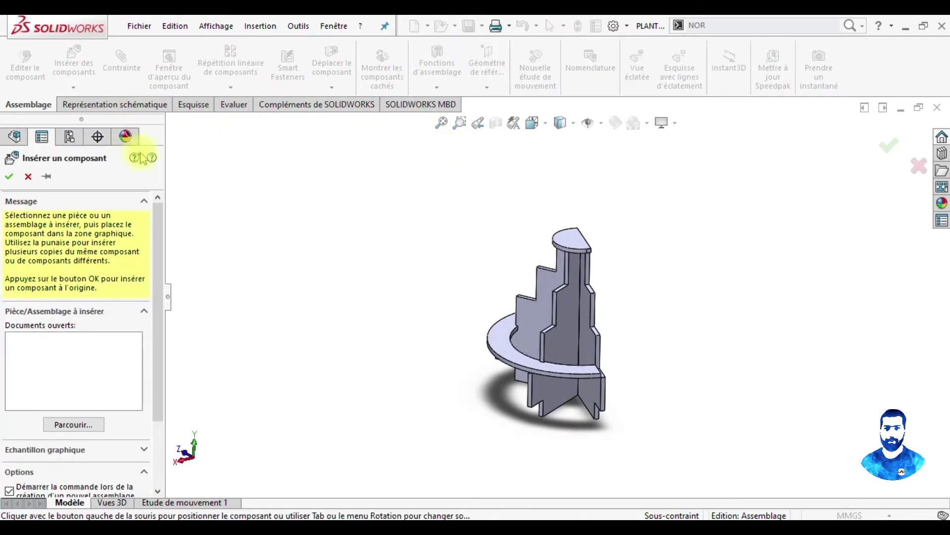
{"action": "left_click", "coordinate": [27, 176]}
{"action": "scroll", "coordinate": [49, 347], "scroll_direction": "down", "scroll_amount": 1}
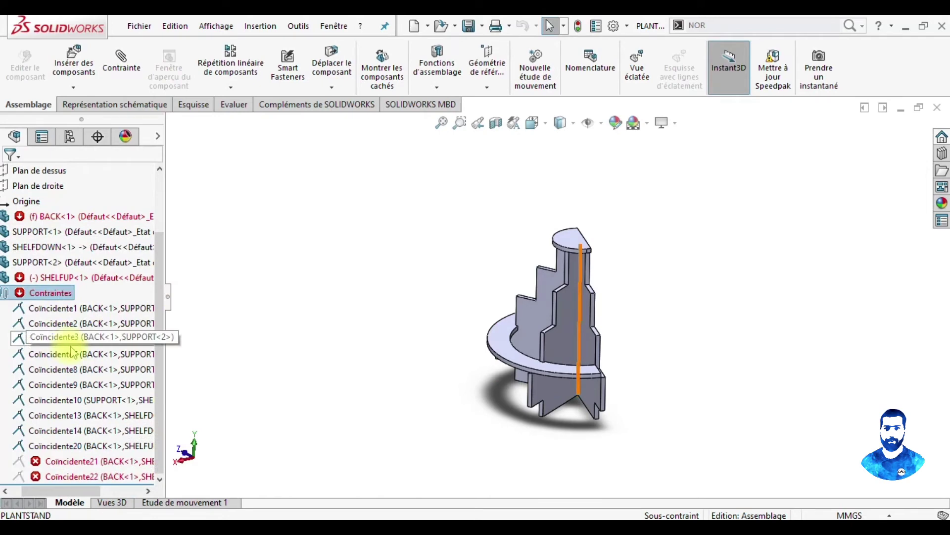
{"action": "left_click", "coordinate": [78, 460]}
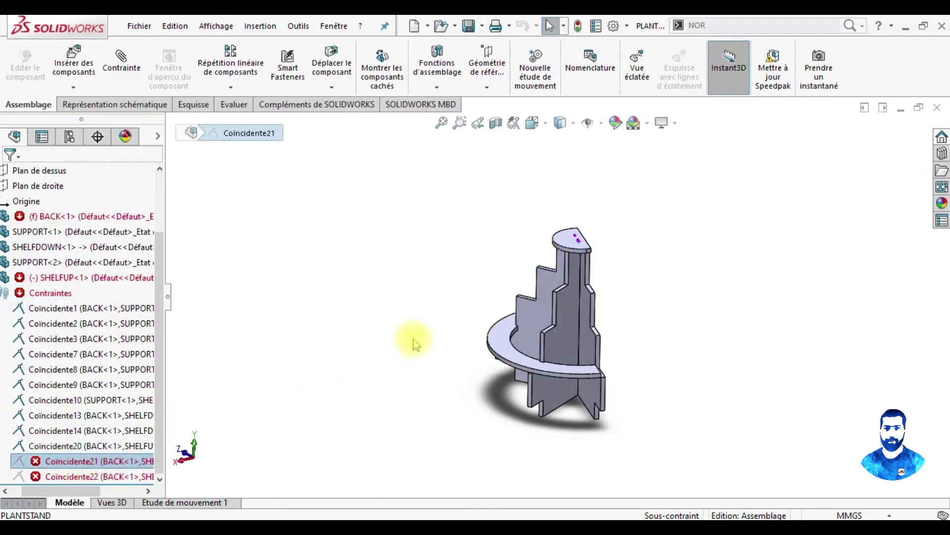
{"action": "middle_click_drag", "start_coordinate": [416, 344], "coordinate": [355, 279]}
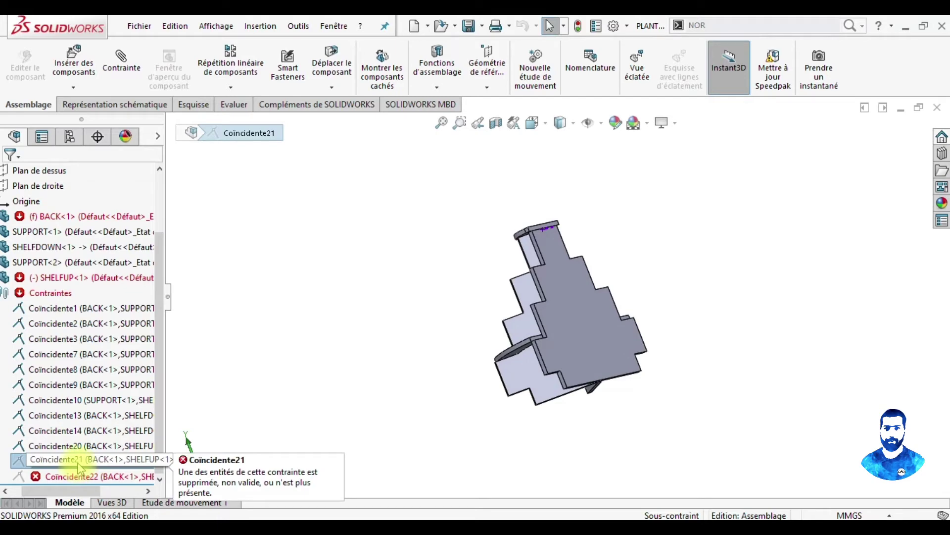
{"action": "right_click", "coordinate": [70, 476]}
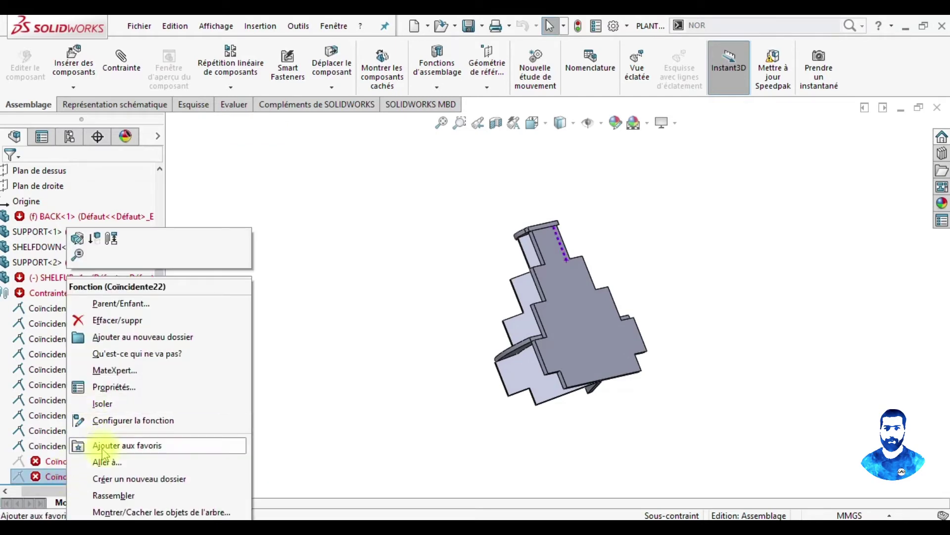
{"action": "left_click", "coordinate": [110, 320]}
{"action": "left_click", "coordinate": [559, 205]}
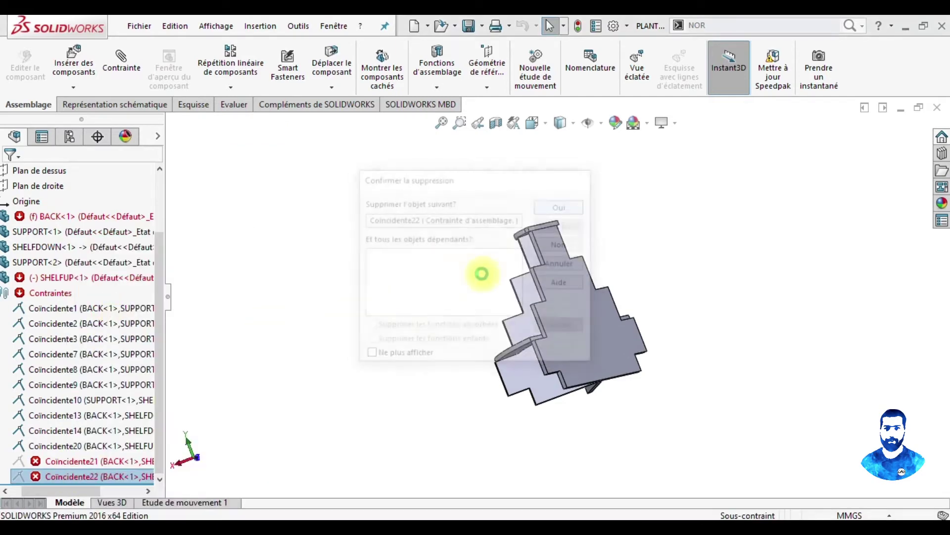
{"action": "left_click", "coordinate": [431, 132]}
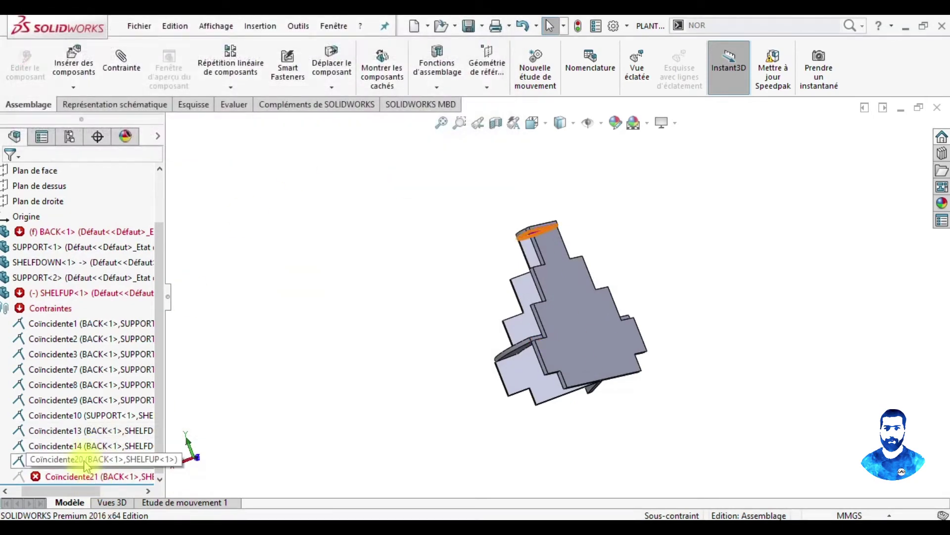
Step: Delete the broken mate Coïncidente21 as well
{"action": "right_click", "coordinate": [79, 475]}
{"action": "left_click", "coordinate": [113, 321]}
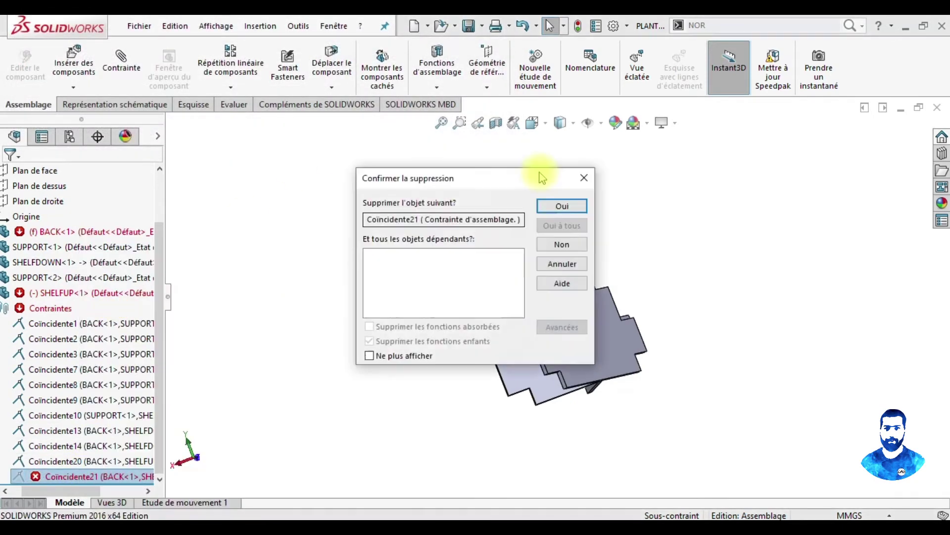
{"action": "left_click", "coordinate": [558, 206]}
{"action": "scroll", "coordinate": [505, 270], "scroll_direction": "down", "scroll_amount": 5}
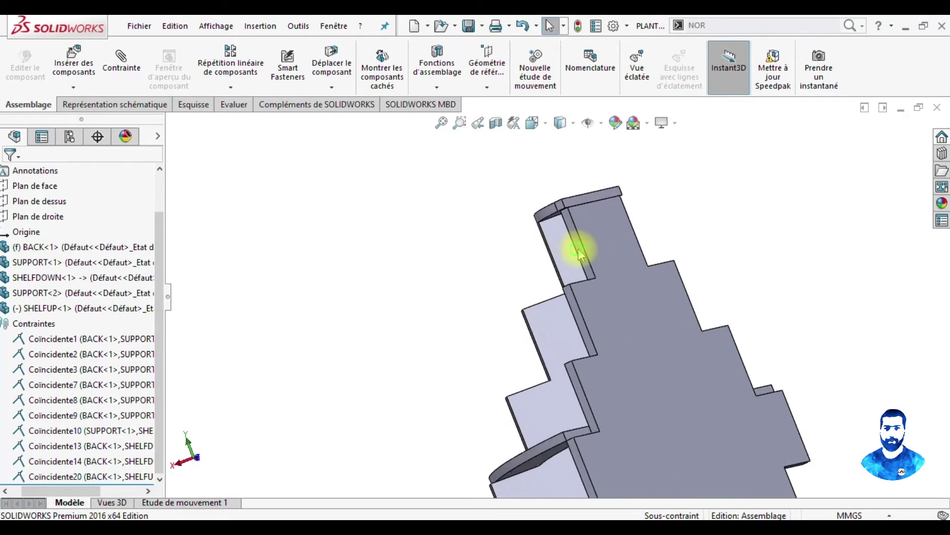
Step: Move the freed SHELFUP shelf away from the back panel and select its disc side face
{"action": "middle_click_drag", "start_coordinate": [570, 242], "coordinate": [576, 212]}
{"action": "left_click_drag", "start_coordinate": [555, 165], "coordinate": [534, 186]}
{"action": "key", "text": "Escape"}
{"action": "middle_click_drag", "start_coordinate": [534, 185], "coordinate": [488, 149]}
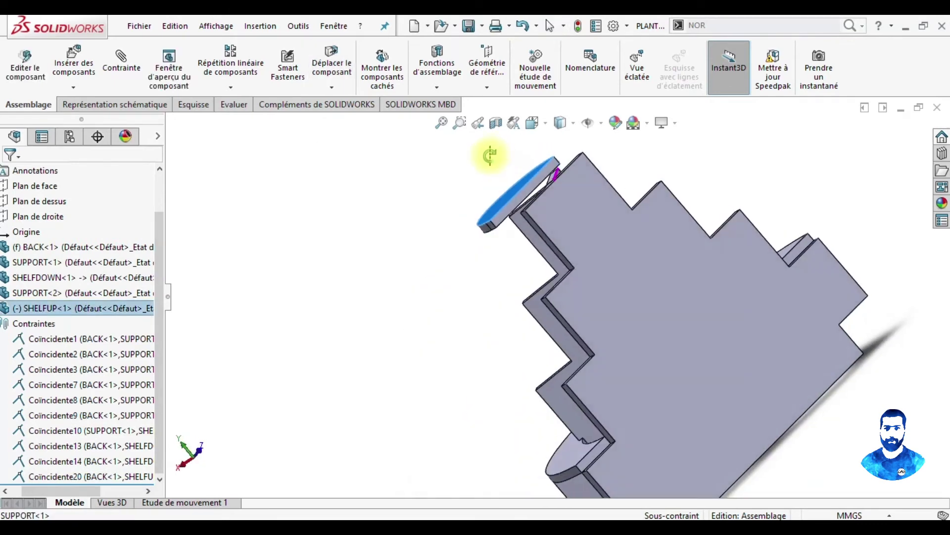
{"action": "scroll", "coordinate": [537, 187], "scroll_direction": "down", "scroll_amount": 3}
{"action": "scroll", "coordinate": [558, 250], "scroll_direction": "down", "scroll_amount": 3}
{"action": "left_click", "coordinate": [558, 250]}
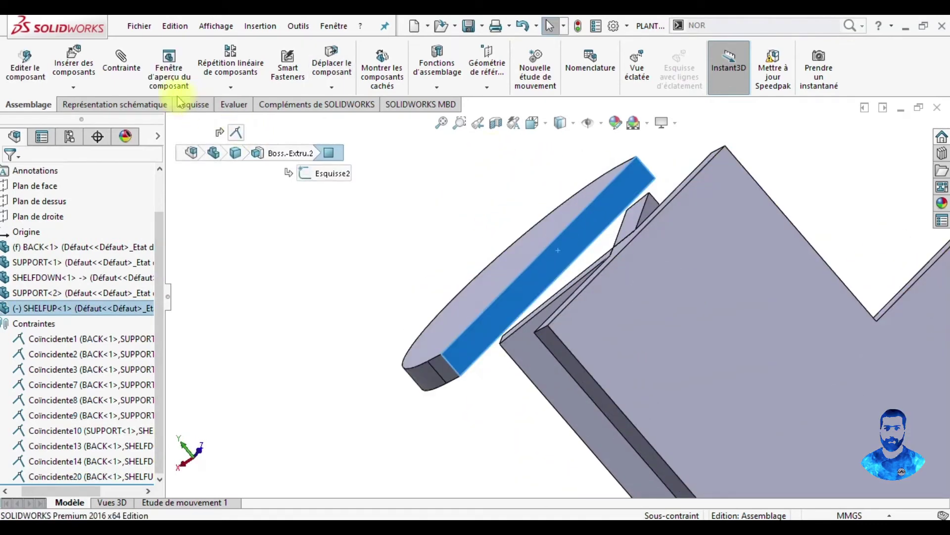
Step: Mate the SHELFUP face coincident with the BACK face
{"action": "left_click", "coordinate": [717, 313]}
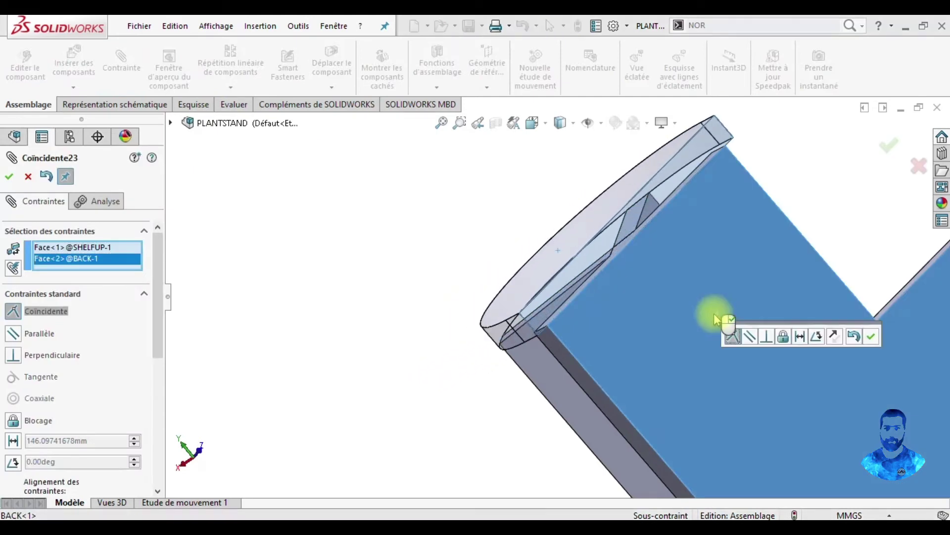
{"action": "left_click", "coordinate": [874, 339]}
{"action": "mouse_move", "coordinate": [676, 344]}
{"action": "middle_mouse_down"}
{"action": "mouse_move", "coordinate": [702, 182]}
{"action": "mouse_move", "coordinate": [745, 197]}
{"action": "mouse_move", "coordinate": [757, 183]}
{"action": "mouse_move", "coordinate": [741, 172]}
{"action": "mouse_move", "coordinate": [693, 212]}
{"action": "mouse_move", "coordinate": [654, 296]}
{"action": "mouse_move", "coordinate": [742, 247]}
{"action": "mouse_move", "coordinate": [792, 180]}
{"action": "mouse_move", "coordinate": [757, 213]}
{"action": "mouse_move", "coordinate": [793, 174]}
{"action": "mouse_move", "coordinate": [664, 350]}
{"action": "mouse_move", "coordinate": [683, 254]}
{"action": "middle_mouse_up"}
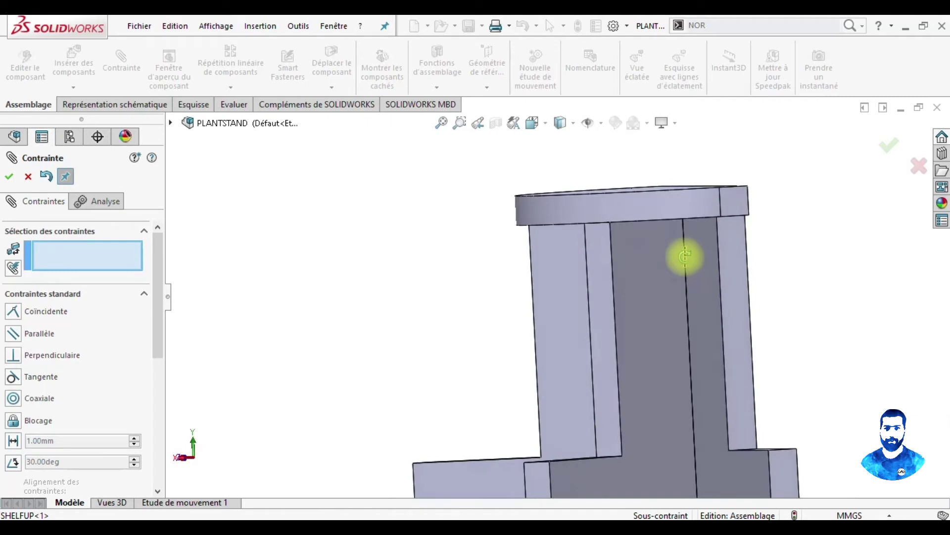
{"action": "mouse_move", "coordinate": [764, 238]}
{"action": "middle_mouse_down"}
{"action": "mouse_move", "coordinate": [738, 261]}
{"action": "mouse_move", "coordinate": [694, 251]}
{"action": "mouse_move", "coordinate": [769, 202]}
{"action": "mouse_move", "coordinate": [813, 228]}
{"action": "mouse_move", "coordinate": [850, 213]}
{"action": "mouse_move", "coordinate": [670, 276]}
{"action": "mouse_move", "coordinate": [725, 255]}
{"action": "middle_mouse_up"}
Step: Mate the SUPPORT face tangent to the shelf's rounded face and close the Mate panel
{"action": "left_click", "coordinate": [418, 293]}
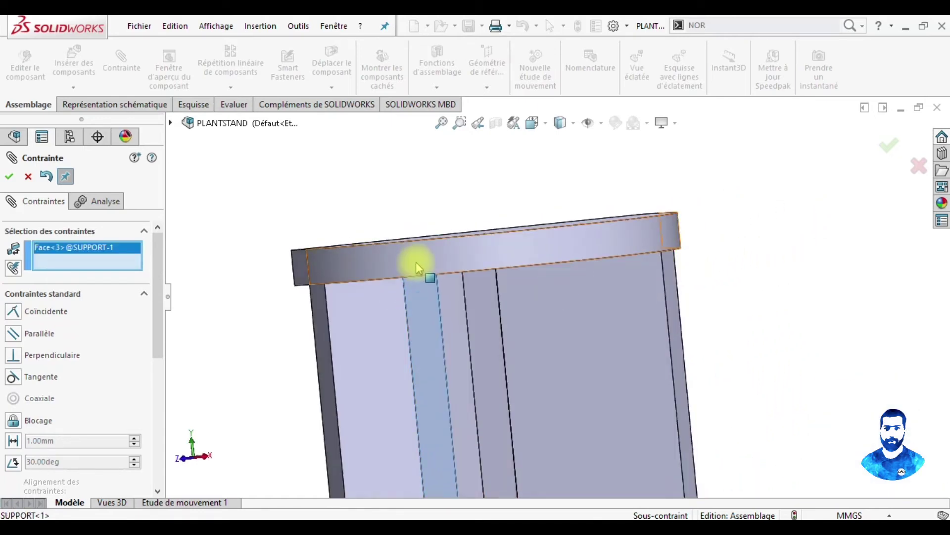
{"action": "left_click", "coordinate": [421, 266]}
{"action": "mouse_move", "coordinate": [698, 295]}
{"action": "middle_mouse_down"}
{"action": "mouse_move", "coordinate": [715, 270]}
{"action": "mouse_move", "coordinate": [671, 278]}
{"action": "mouse_move", "coordinate": [643, 304]}
{"action": "mouse_move", "coordinate": [614, 297]}
{"action": "middle_mouse_up"}
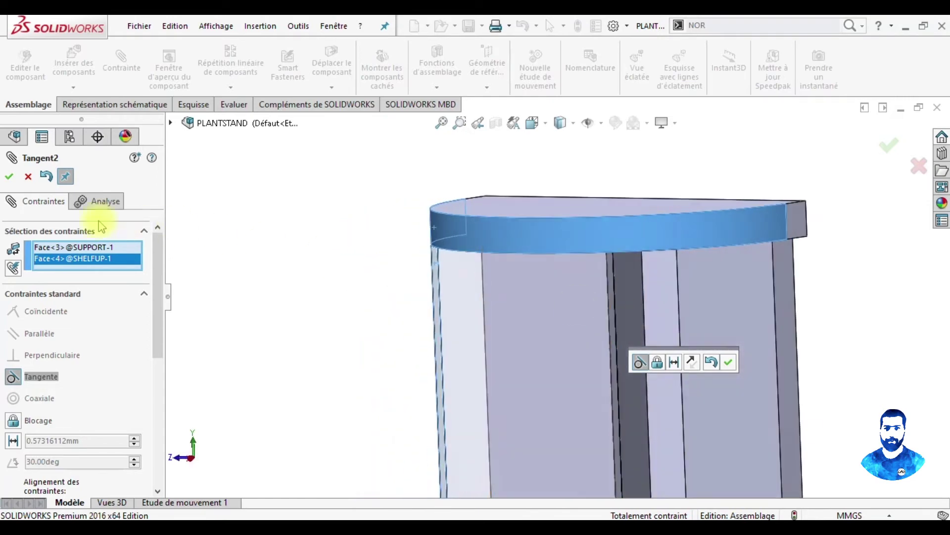
{"action": "left_click", "coordinate": [10, 177]}
{"action": "middle_click_drag", "start_coordinate": [377, 244], "coordinate": [463, 238]}
{"action": "left_click", "coordinate": [410, 230]}
{"action": "left_click", "coordinate": [9, 177]}
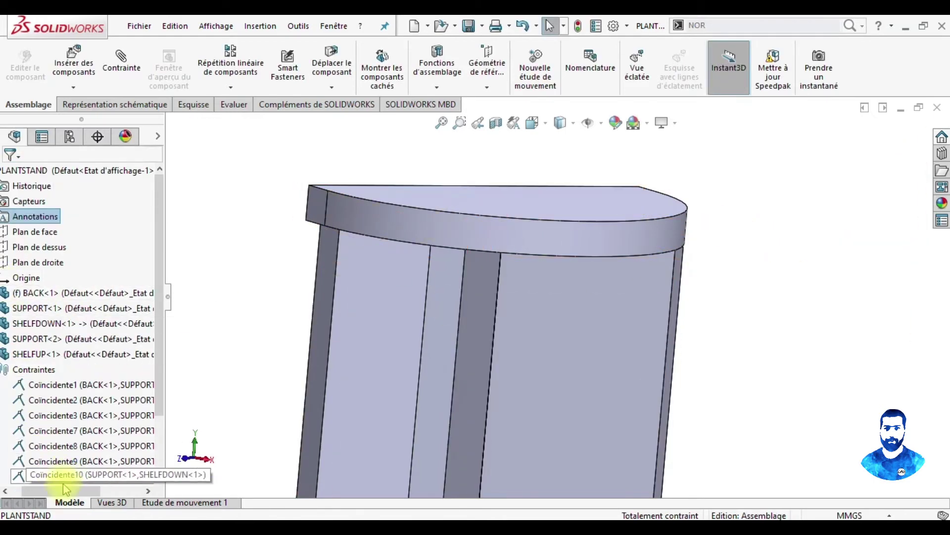
{"action": "left_click_drag", "start_coordinate": [63, 487], "coordinate": [52, 488]}
{"action": "mouse_move", "coordinate": [536, 265]}
{"action": "middle_mouse_down"}
{"action": "mouse_move", "coordinate": [520, 208]}
{"action": "mouse_move", "coordinate": [690, 259]}
{"action": "mouse_move", "coordinate": [717, 239]}
{"action": "mouse_move", "coordinate": [647, 212]}
{"action": "mouse_move", "coordinate": [728, 222]}
{"action": "mouse_move", "coordinate": [615, 216]}
{"action": "mouse_move", "coordinate": [611, 157]}
{"action": "mouse_move", "coordinate": [689, 211]}
{"action": "mouse_move", "coordinate": [693, 360]}
{"action": "mouse_move", "coordinate": [732, 314]}
{"action": "mouse_move", "coordinate": [721, 395]}
{"action": "mouse_move", "coordinate": [654, 465]}
{"action": "middle_mouse_up"}
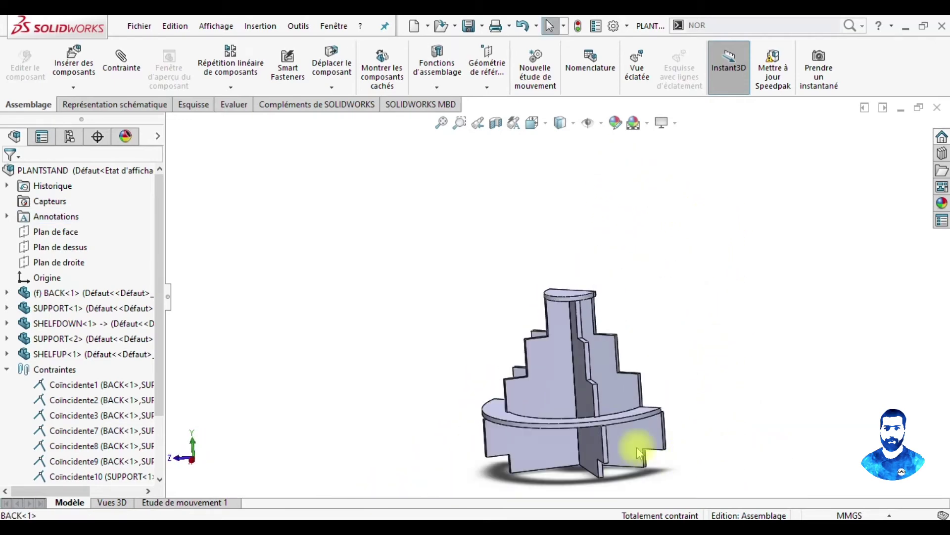
{"action": "scroll", "coordinate": [609, 421], "scroll_direction": "down", "scroll_amount": 3}
{"action": "left_click", "coordinate": [85, 73]}
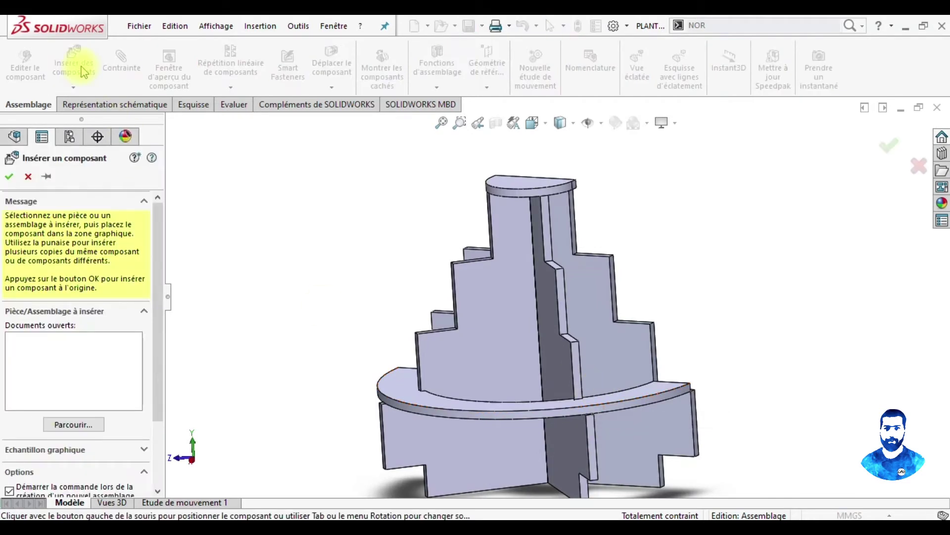
Step: Browse for SHELF1.SLDPRT and place it beside the plant stand
{"action": "left_click", "coordinate": [80, 425]}
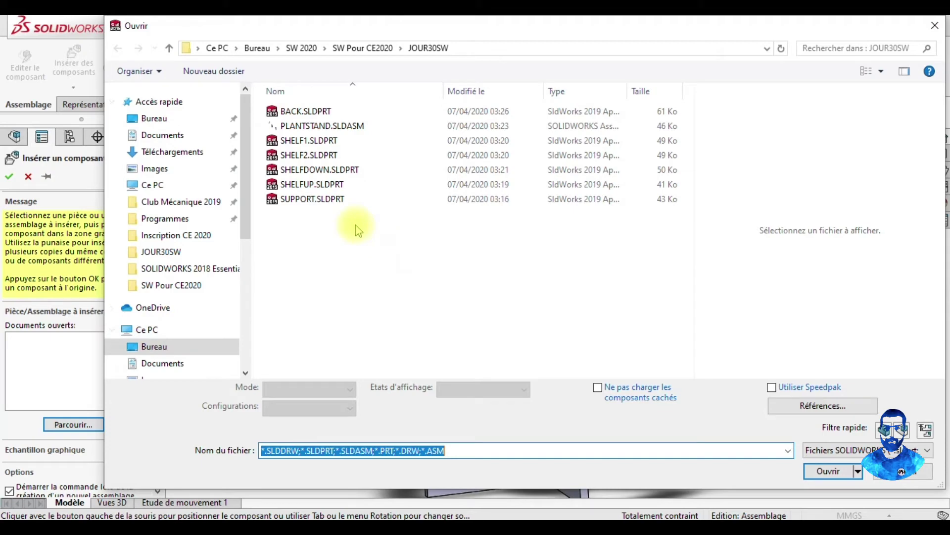
{"action": "left_click", "coordinate": [300, 155]}
{"action": "left_click", "coordinate": [302, 142]}
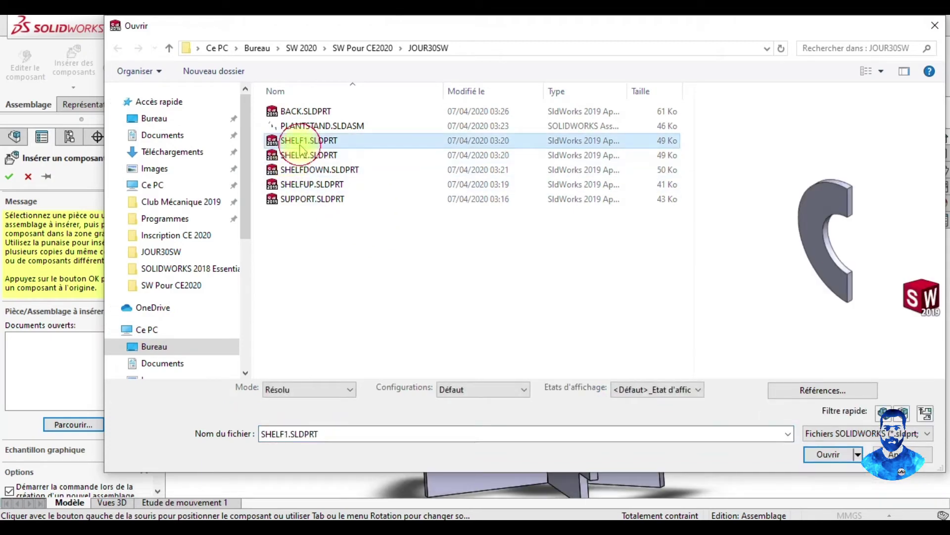
{"action": "left_click", "coordinate": [302, 156]}
{"action": "left_click", "coordinate": [303, 143]}
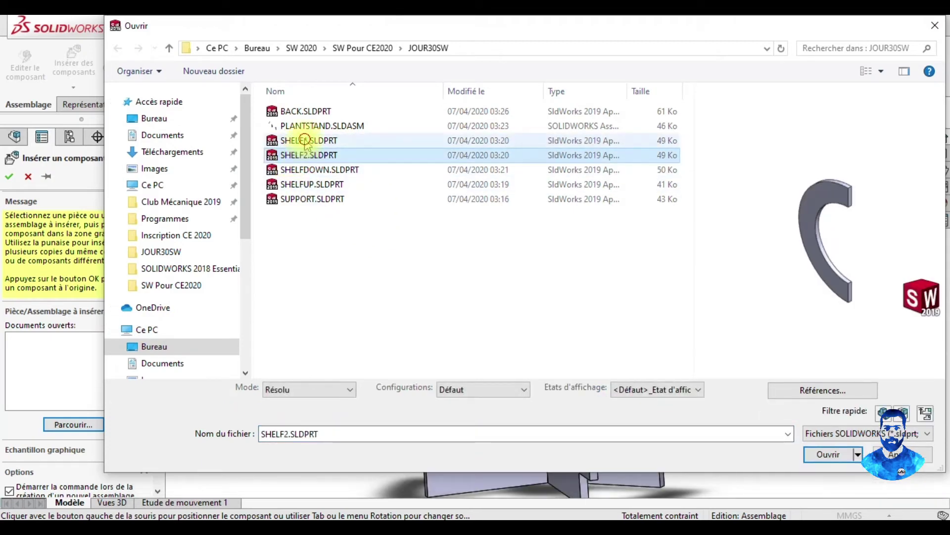
{"action": "left_click", "coordinate": [305, 170]}
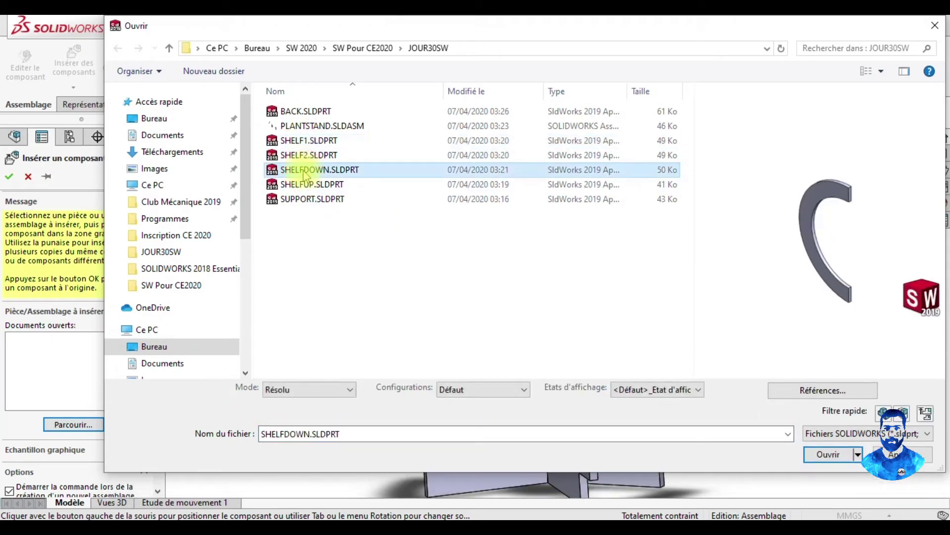
{"action": "left_click", "coordinate": [304, 142]}
{"action": "left_click", "coordinate": [824, 455]}
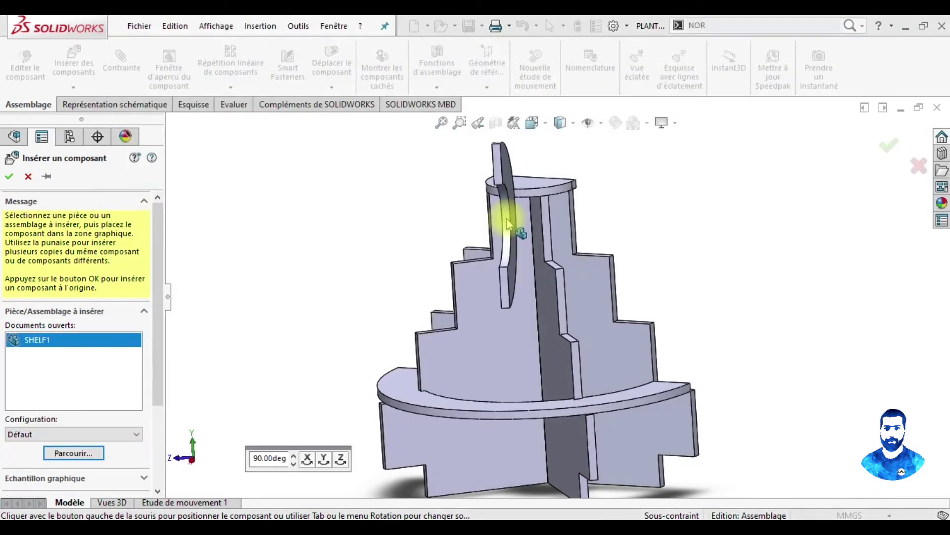
{"action": "left_click", "coordinate": [371, 226]}
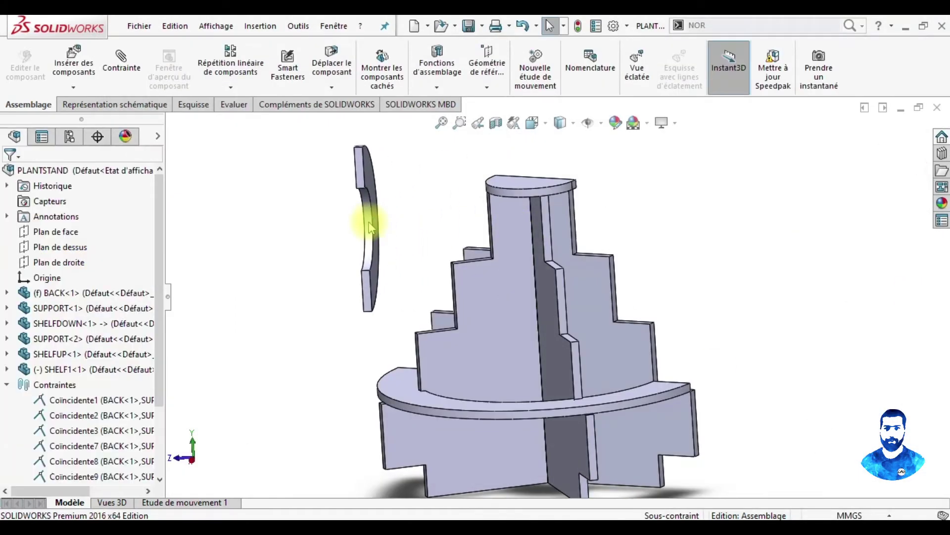
Step: Rotate SHELF1 to lie flat and select it
{"action": "left_click", "coordinate": [332, 88]}
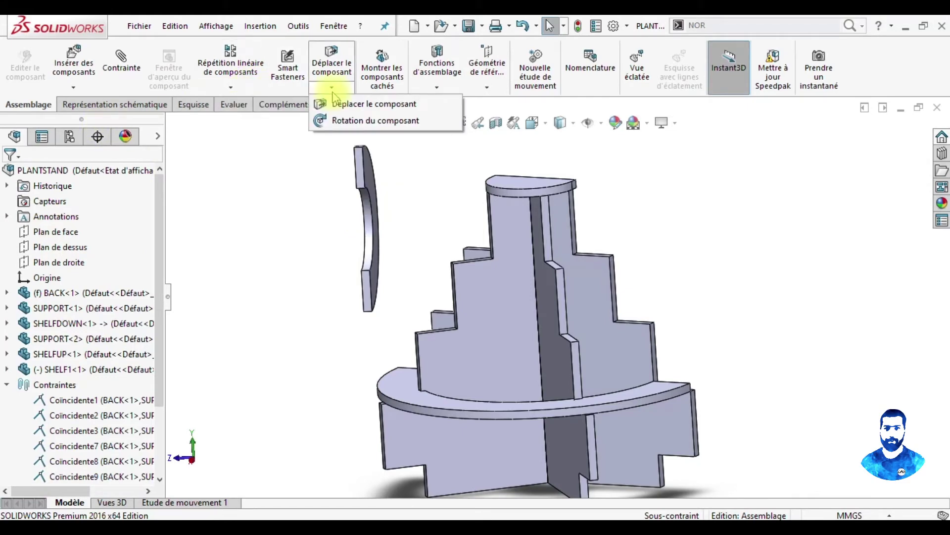
{"action": "left_click", "coordinate": [337, 121]}
{"action": "mouse_move", "coordinate": [371, 170]}
{"action": "left_mouse_down"}
{"action": "mouse_move", "coordinate": [240, 282]}
{"action": "mouse_move", "coordinate": [141, 286]}
{"action": "mouse_move", "coordinate": [210, 245]}
{"action": "mouse_move", "coordinate": [151, 250]}
{"action": "left_mouse_up"}
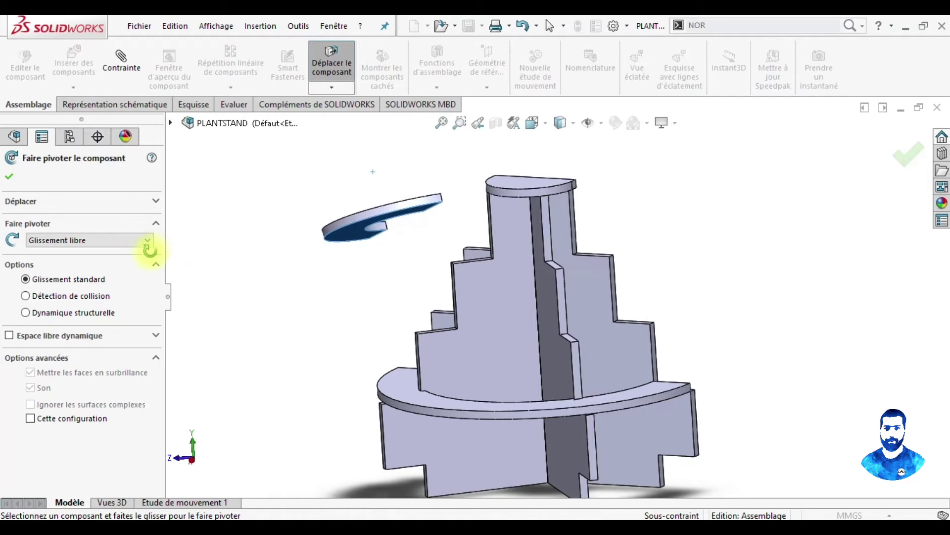
{"action": "key", "text": "Return"}
{"action": "scroll", "coordinate": [277, 257], "scroll_direction": "down", "scroll_amount": 2}
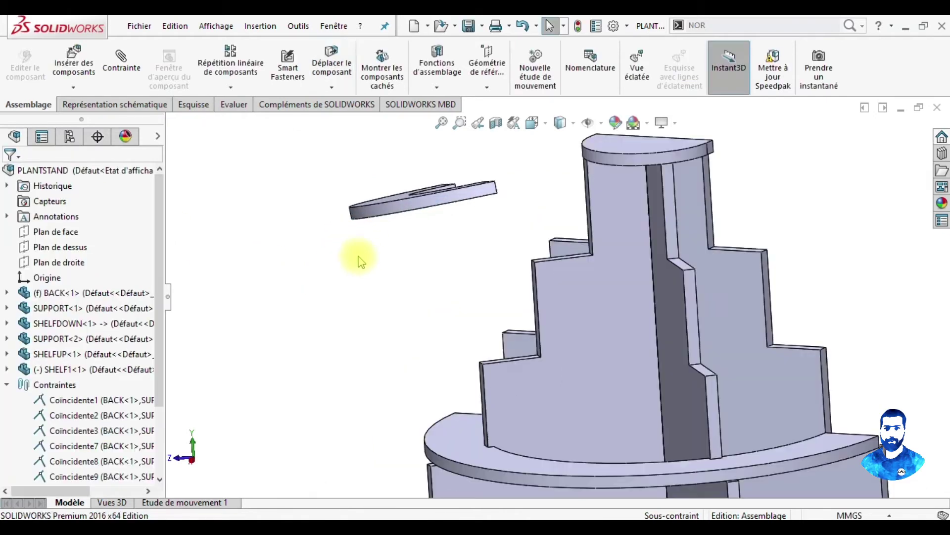
{"action": "middle_click_drag", "start_coordinate": [415, 188], "coordinate": [435, 185]}
{"action": "left_click", "coordinate": [424, 213]}
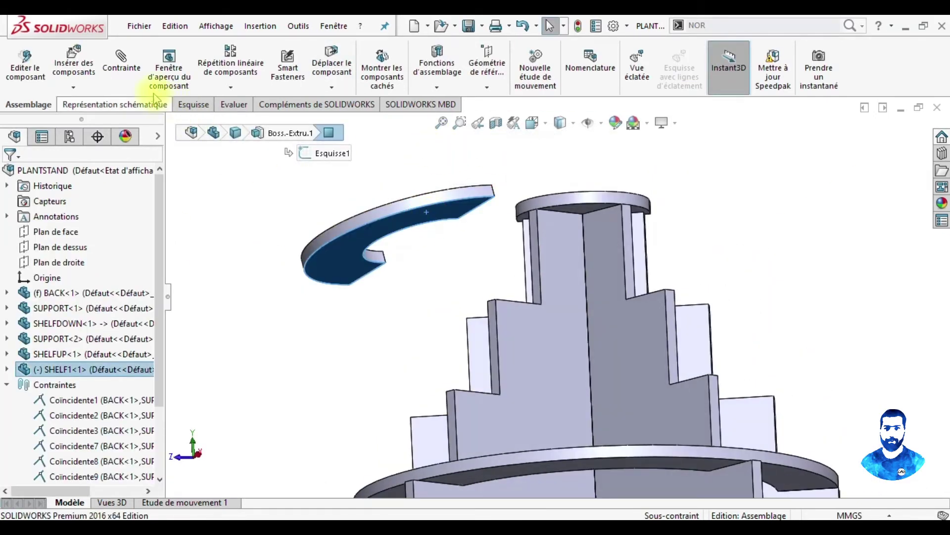
Step: Mate SHELF1's flat face coincident with the SUPPORT-2 face
{"action": "middle_click_drag", "start_coordinate": [683, 305], "coordinate": [673, 414]}
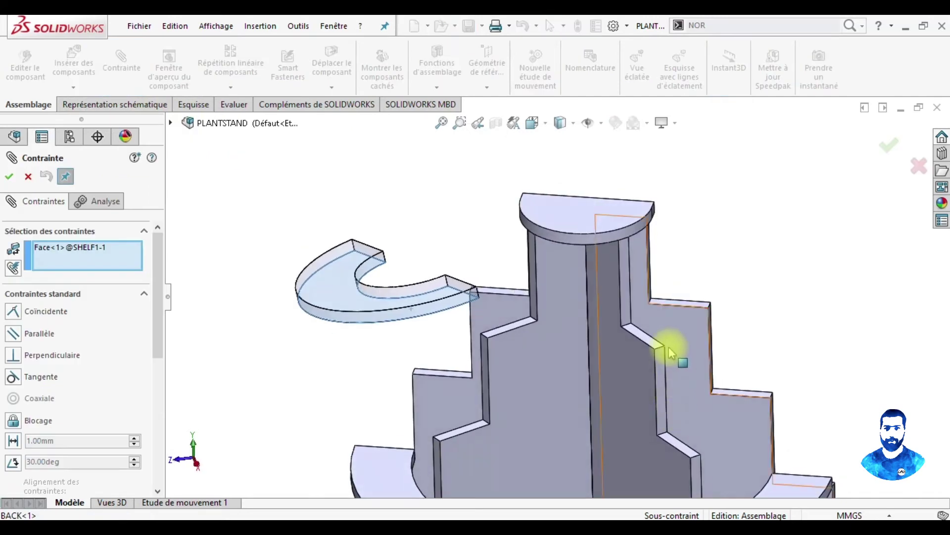
{"action": "left_click", "coordinate": [650, 341]}
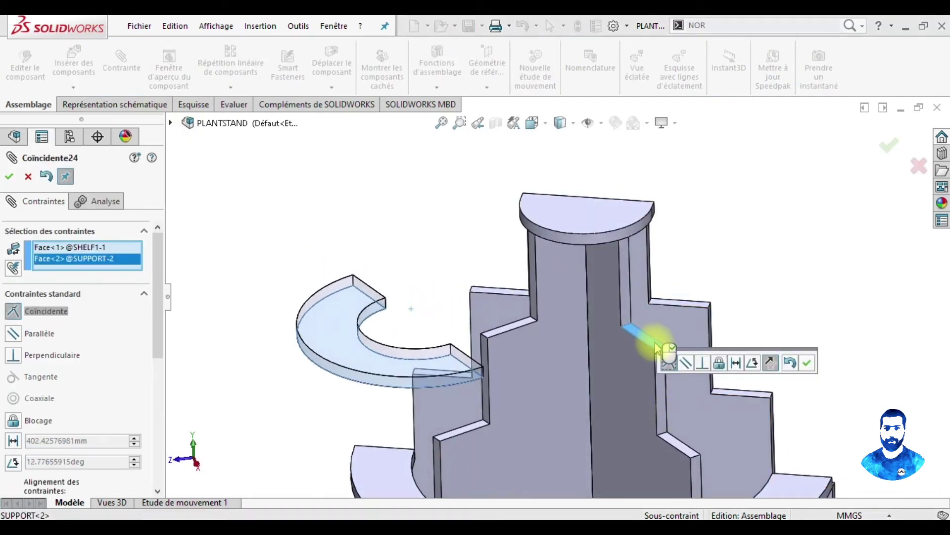
{"action": "left_click", "coordinate": [807, 364]}
{"action": "mouse_move", "coordinate": [785, 360]}
{"action": "middle_mouse_down"}
{"action": "mouse_move", "coordinate": [696, 335]}
{"action": "mouse_move", "coordinate": [674, 343]}
{"action": "mouse_move", "coordinate": [690, 401]}
{"action": "mouse_move", "coordinate": [594, 388]}
{"action": "middle_mouse_up"}
Step: Mate SHELF1's end face coincident with BACK and slide it into position
{"action": "left_click", "coordinate": [506, 328]}
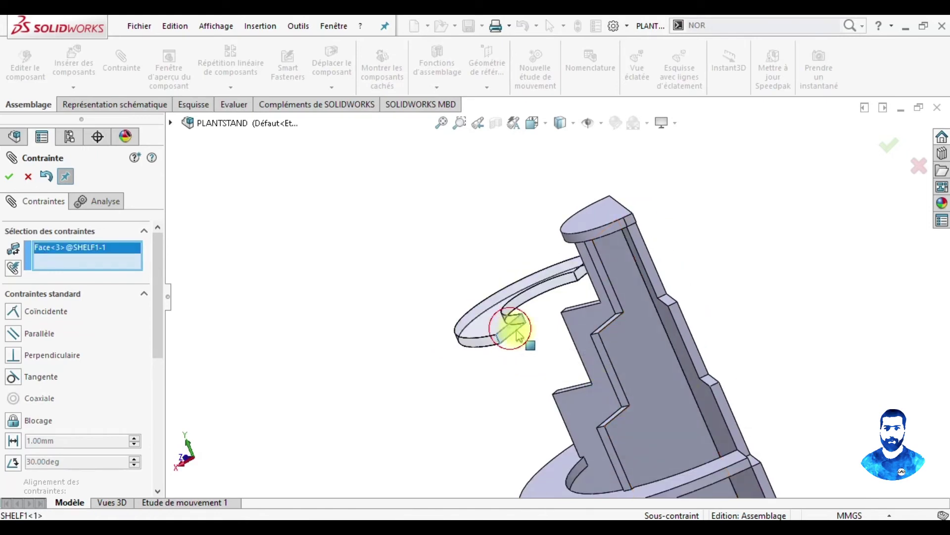
{"action": "left_click", "coordinate": [670, 327]}
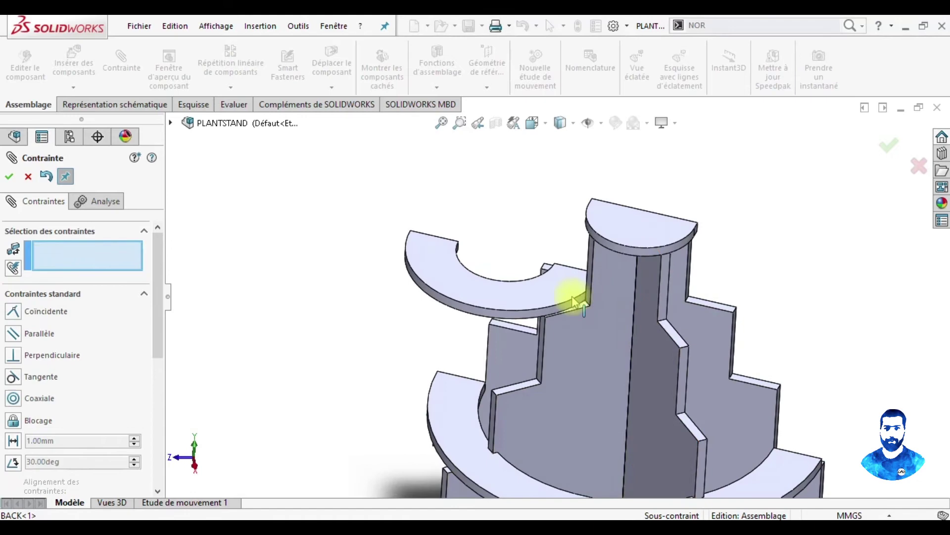
{"action": "mouse_move", "coordinate": [568, 332]}
{"action": "left_mouse_down"}
{"action": "mouse_move", "coordinate": [685, 356]}
{"action": "mouse_move", "coordinate": [690, 337]}
{"action": "left_mouse_up"}
{"action": "middle_click_drag", "start_coordinate": [758, 340], "coordinate": [724, 269]}
{"action": "scroll", "coordinate": [730, 292], "scroll_direction": "down", "scroll_amount": 3}
{"action": "scroll", "coordinate": [693, 304], "scroll_direction": "down", "scroll_amount": 3}
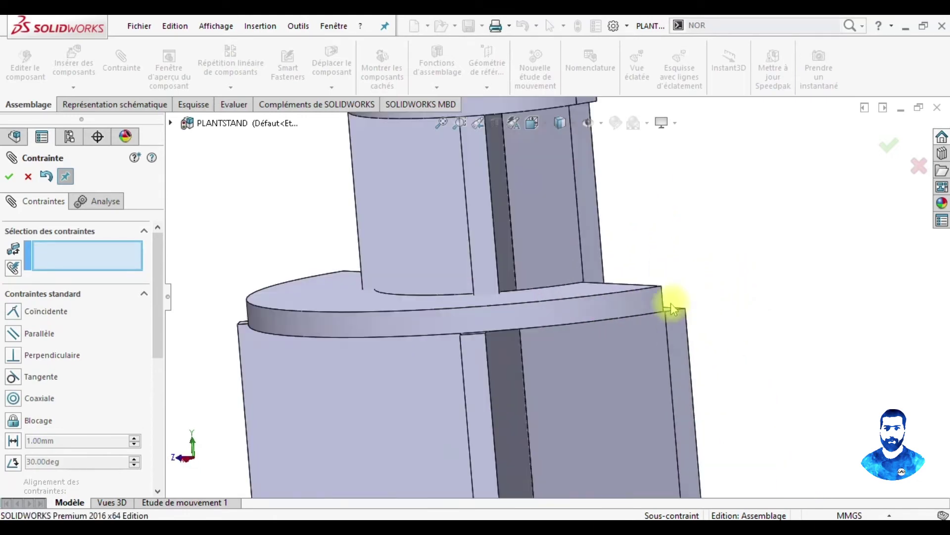
Step: Mate a SHELF1 edge coincident with a BACK edge
{"action": "left_click", "coordinate": [664, 302]}
{"action": "left_click", "coordinate": [668, 331]}
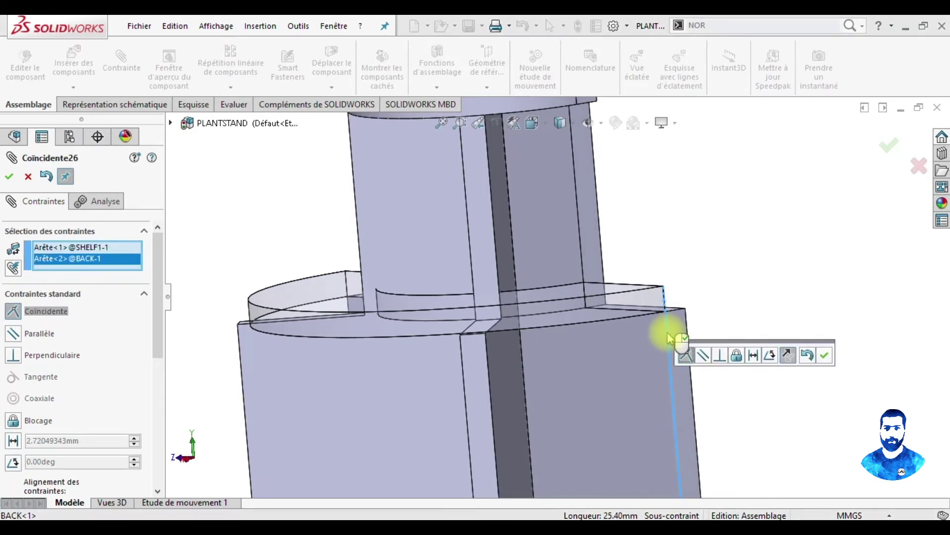
{"action": "left_click", "coordinate": [823, 357]}
{"action": "scroll", "coordinate": [734, 360], "scroll_direction": "up", "scroll_amount": 5}
Step: Orbit around the stand to check SHELF1's fit and close the Mate panel
{"action": "mouse_move", "coordinate": [734, 361]}
{"action": "middle_mouse_down"}
{"action": "mouse_move", "coordinate": [664, 339]}
{"action": "mouse_move", "coordinate": [596, 365]}
{"action": "mouse_move", "coordinate": [451, 312]}
{"action": "mouse_move", "coordinate": [452, 388]}
{"action": "mouse_move", "coordinate": [488, 325]}
{"action": "mouse_move", "coordinate": [492, 375]}
{"action": "middle_mouse_up"}
{"action": "scroll", "coordinate": [473, 302], "scroll_direction": "down", "scroll_amount": 2}
{"action": "mouse_move", "coordinate": [484, 307]}
{"action": "middle_mouse_down"}
{"action": "mouse_move", "coordinate": [509, 312]}
{"action": "mouse_move", "coordinate": [476, 279]}
{"action": "middle_mouse_up"}
{"action": "scroll", "coordinate": [547, 335], "scroll_direction": "up", "scroll_amount": 3}
{"action": "mouse_move", "coordinate": [548, 335]}
{"action": "middle_mouse_down"}
{"action": "mouse_move", "coordinate": [609, 373]}
{"action": "mouse_move", "coordinate": [612, 280]}
{"action": "mouse_move", "coordinate": [511, 275]}
{"action": "mouse_move", "coordinate": [678, 384]}
{"action": "mouse_move", "coordinate": [674, 369]}
{"action": "middle_mouse_up"}
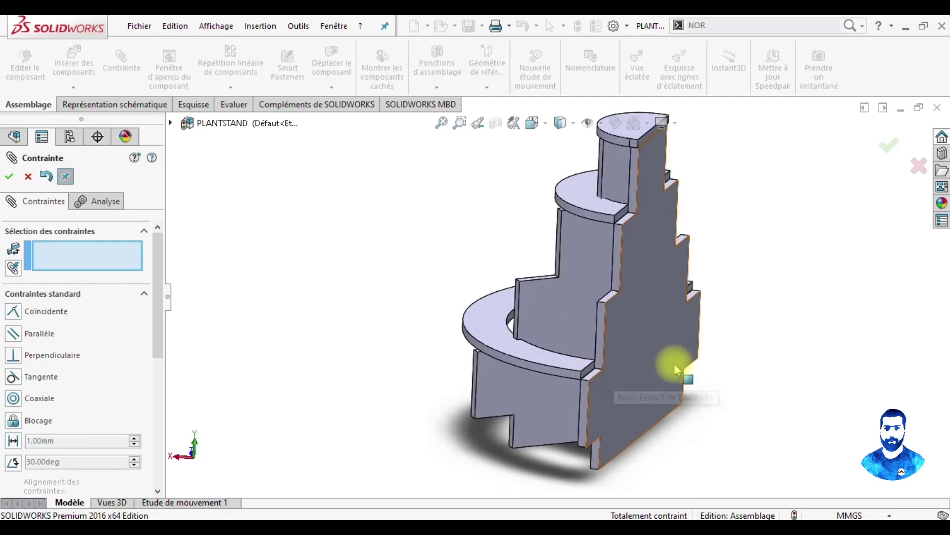
{"action": "scroll", "coordinate": [626, 286], "scroll_direction": "down", "scroll_amount": 3}
{"action": "scroll", "coordinate": [626, 286], "scroll_direction": "up", "scroll_amount": 1}
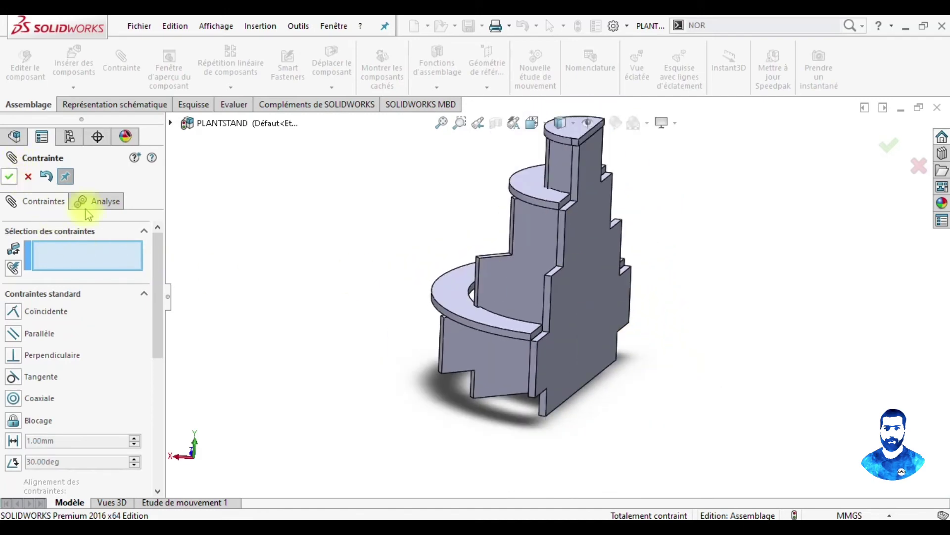
{"action": "mouse_move", "coordinate": [582, 303]}
{"action": "middle_mouse_down"}
{"action": "mouse_move", "coordinate": [673, 307]}
{"action": "mouse_move", "coordinate": [536, 228]}
{"action": "mouse_move", "coordinate": [568, 166]}
{"action": "middle_mouse_up"}
{"action": "scroll", "coordinate": [575, 198], "scroll_direction": "up", "scroll_amount": 2}
{"action": "scroll", "coordinate": [575, 202], "scroll_direction": "down", "scroll_amount": 3}
{"action": "middle_click_drag", "start_coordinate": [574, 203], "coordinate": [552, 285]}
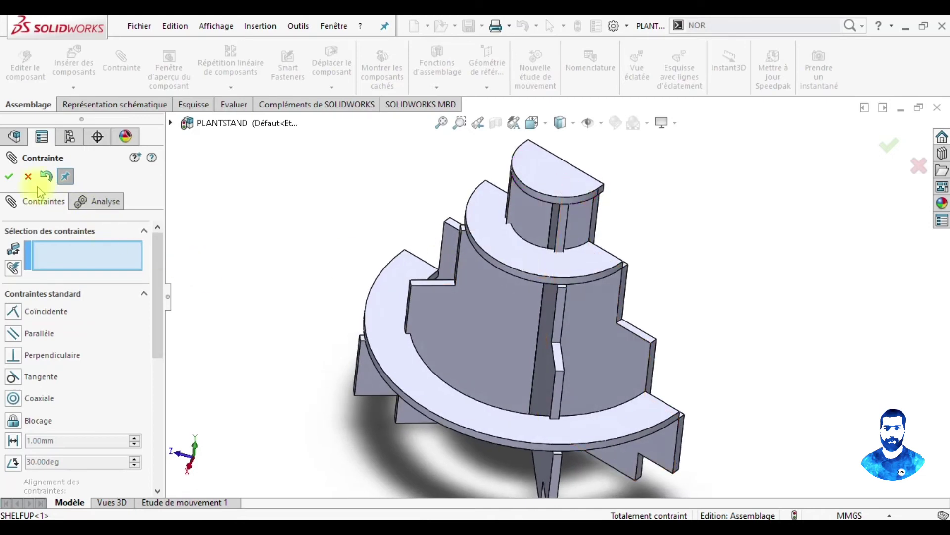
{"action": "left_click", "coordinate": [10, 177]}
{"action": "mouse_move", "coordinate": [809, 397]}
{"action": "middle_mouse_down"}
{"action": "mouse_move", "coordinate": [689, 344]}
{"action": "mouse_move", "coordinate": [688, 394]}
{"action": "mouse_move", "coordinate": [637, 340]}
{"action": "mouse_move", "coordinate": [625, 350]}
{"action": "mouse_move", "coordinate": [625, 392]}
{"action": "mouse_move", "coordinate": [637, 393]}
{"action": "mouse_move", "coordinate": [622, 304]}
{"action": "mouse_move", "coordinate": [611, 306]}
{"action": "middle_mouse_up"}
{"action": "scroll", "coordinate": [644, 376], "scroll_direction": "down", "scroll_amount": 5}
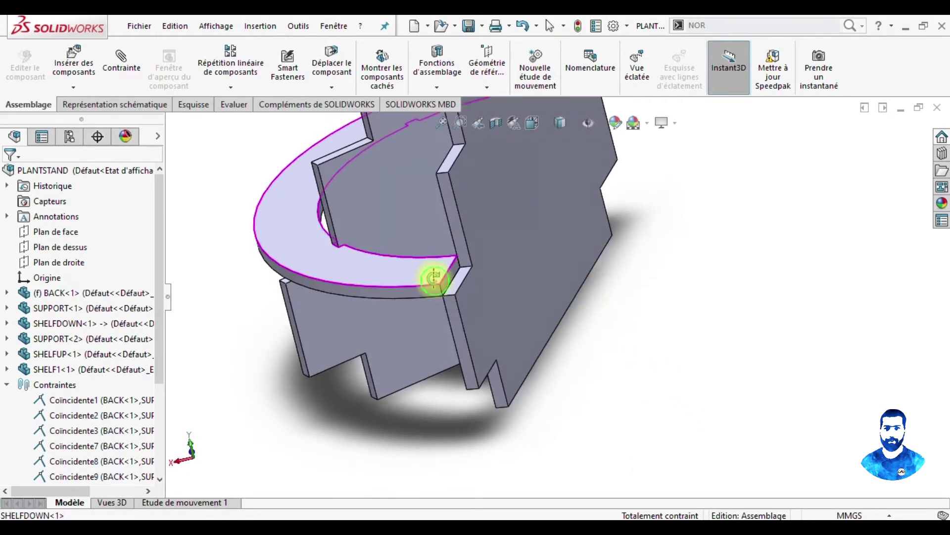
{"action": "middle_click_drag", "start_coordinate": [435, 276], "coordinate": [449, 265]}
Step: Edit the SHELFDOWN part in context and select its shelf's end face
{"action": "right_click", "coordinate": [423, 268]}
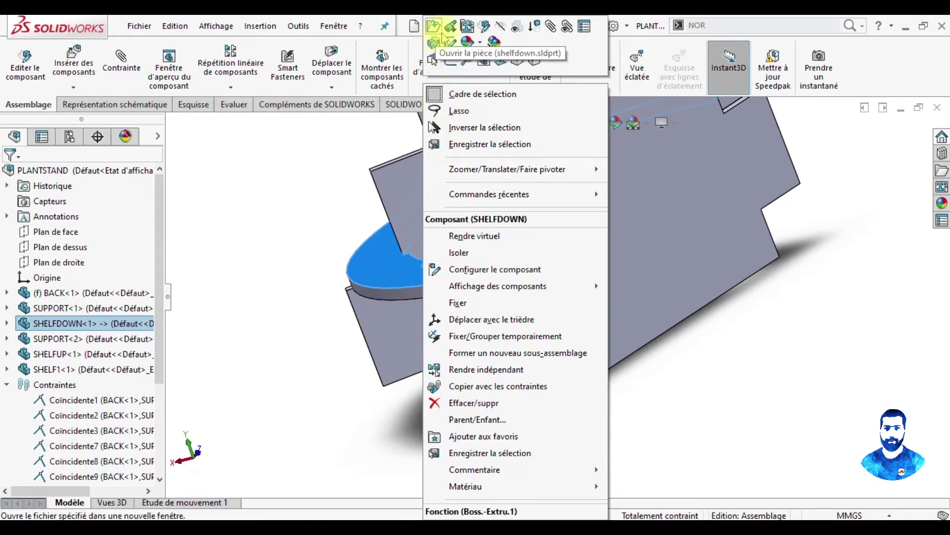
{"action": "left_click", "coordinate": [482, 27]}
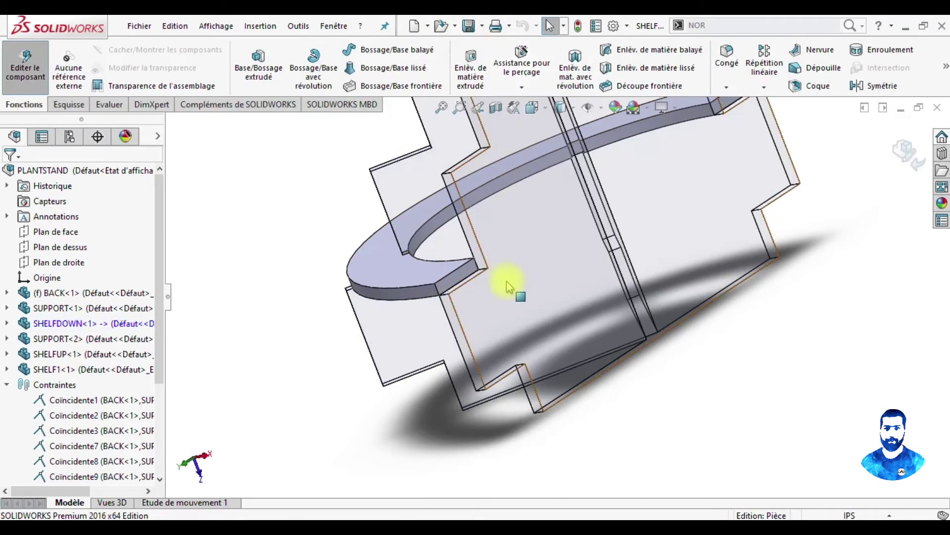
{"action": "scroll", "coordinate": [503, 278], "scroll_direction": "down", "scroll_amount": 3}
{"action": "scroll", "coordinate": [435, 276], "scroll_direction": "down", "scroll_amount": 3}
{"action": "left_click", "coordinate": [465, 270]}
{"action": "scroll", "coordinate": [460, 269], "scroll_direction": "up", "scroll_amount": 2}
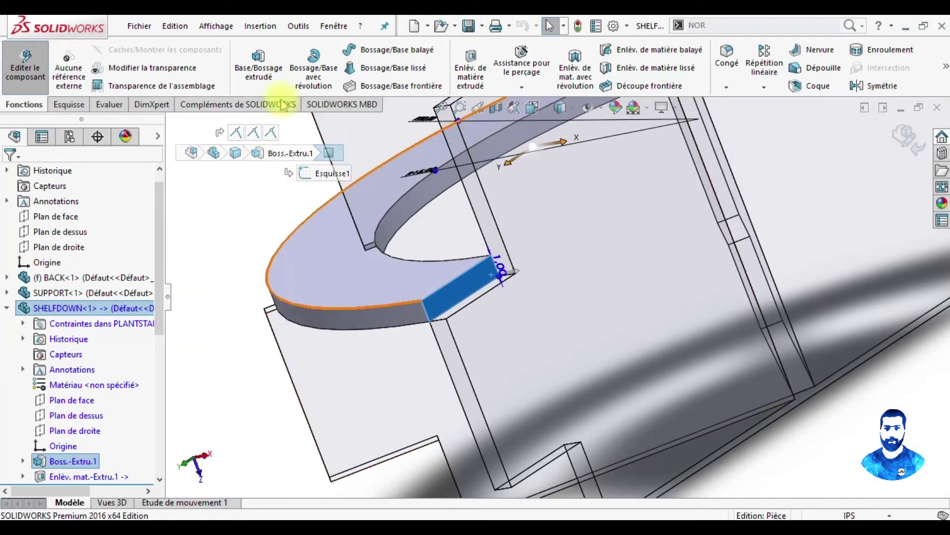
Step: Sketch on the end face, convert its edges, and extrude a 1.00 in boss tab
{"action": "left_click", "coordinate": [79, 108]}
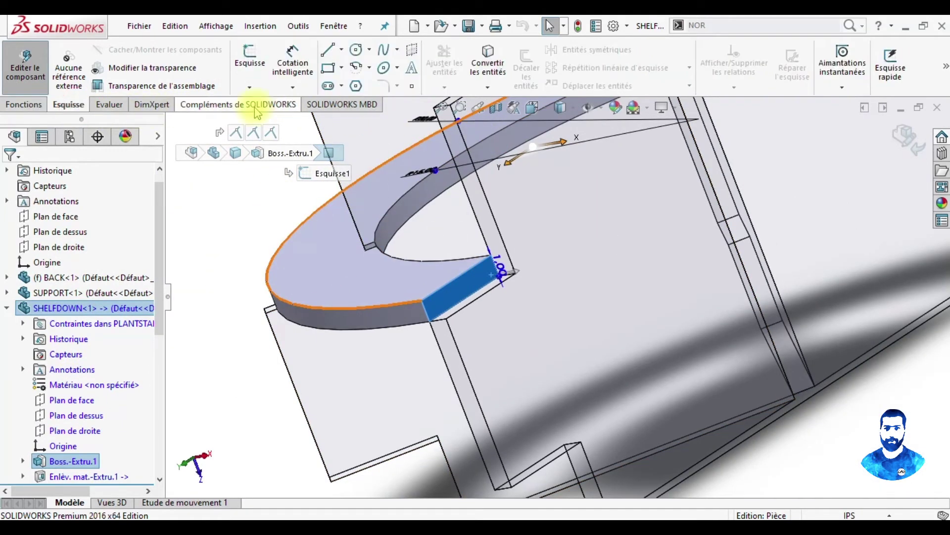
{"action": "left_click", "coordinate": [261, 66]}
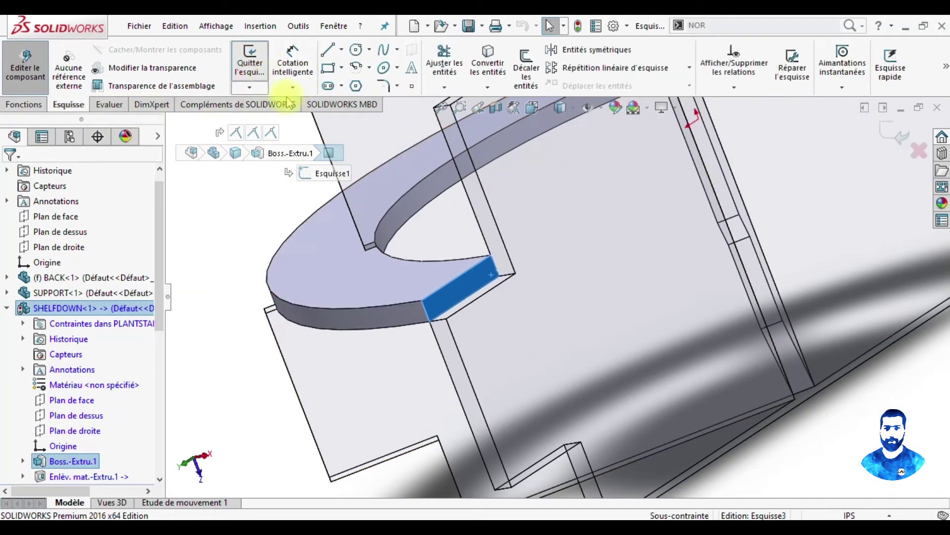
{"action": "left_click", "coordinate": [495, 65]}
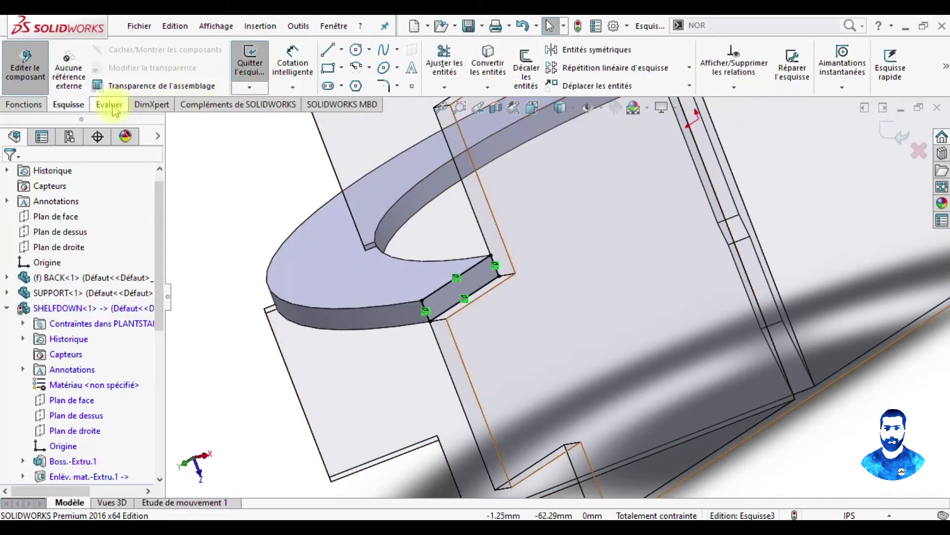
{"action": "left_click", "coordinate": [33, 106]}
{"action": "left_click", "coordinate": [272, 75]}
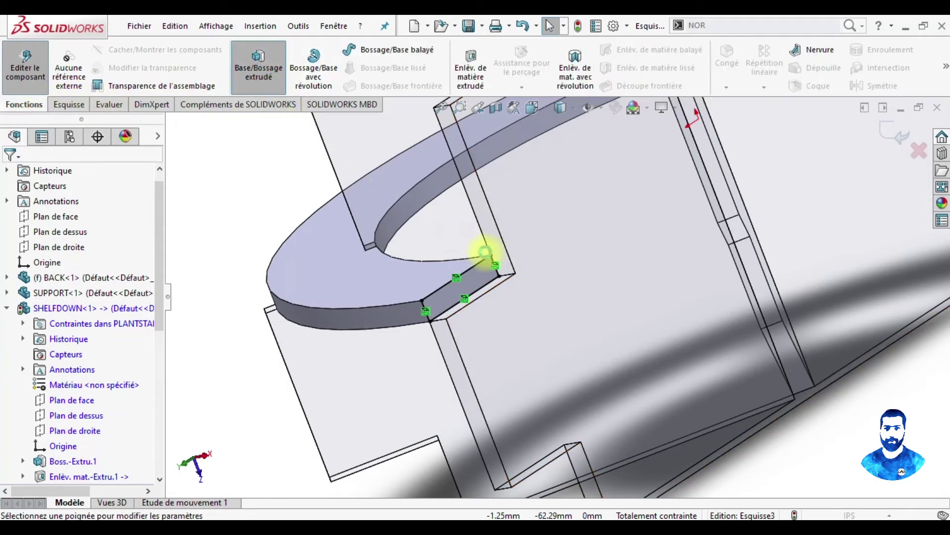
{"action": "mouse_move", "coordinate": [556, 282]}
{"action": "middle_mouse_down"}
{"action": "mouse_move", "coordinate": [601, 321]}
{"action": "mouse_move", "coordinate": [562, 308]}
{"action": "mouse_move", "coordinate": [543, 251]}
{"action": "mouse_move", "coordinate": [562, 155]}
{"action": "mouse_move", "coordinate": [552, 248]}
{"action": "middle_mouse_up"}
{"action": "left_click", "coordinate": [9, 177]}
Step: Expand SHELFDOWN's feature tree and select the new Boss.-Extru.2 feature
{"action": "scroll", "coordinate": [519, 276], "scroll_direction": "up", "scroll_amount": 3}
{"action": "scroll", "coordinate": [541, 276], "scroll_direction": "up", "scroll_amount": 3}
{"action": "scroll", "coordinate": [700, 206], "scroll_direction": "down", "scroll_amount": 8}
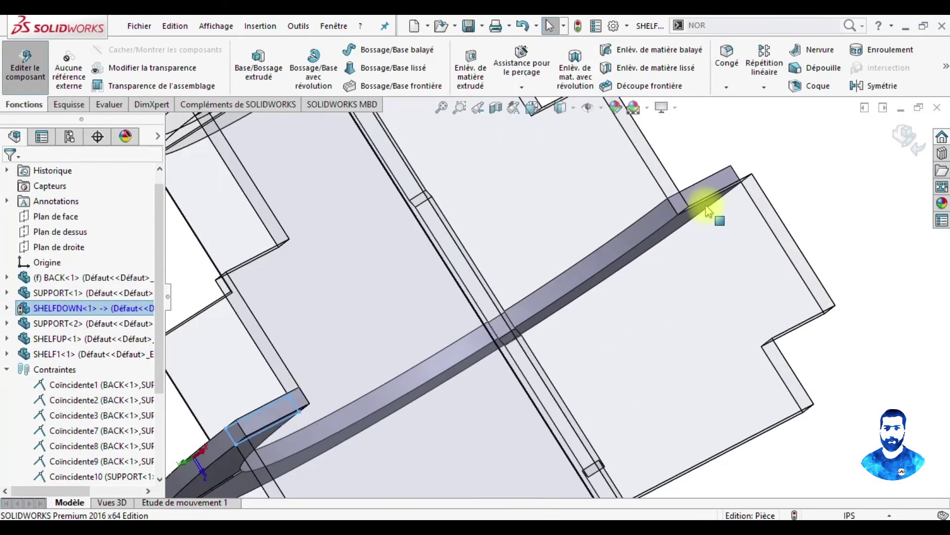
{"action": "scroll", "coordinate": [709, 210], "scroll_direction": "up", "scroll_amount": 3}
{"action": "scroll", "coordinate": [133, 386], "scroll_direction": "down", "scroll_amount": 1}
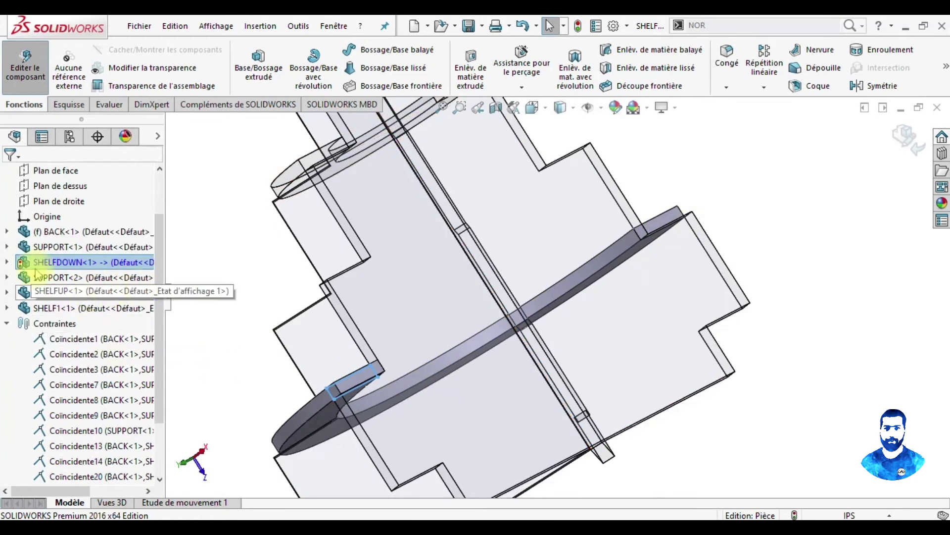
{"action": "left_click", "coordinate": [7, 262]}
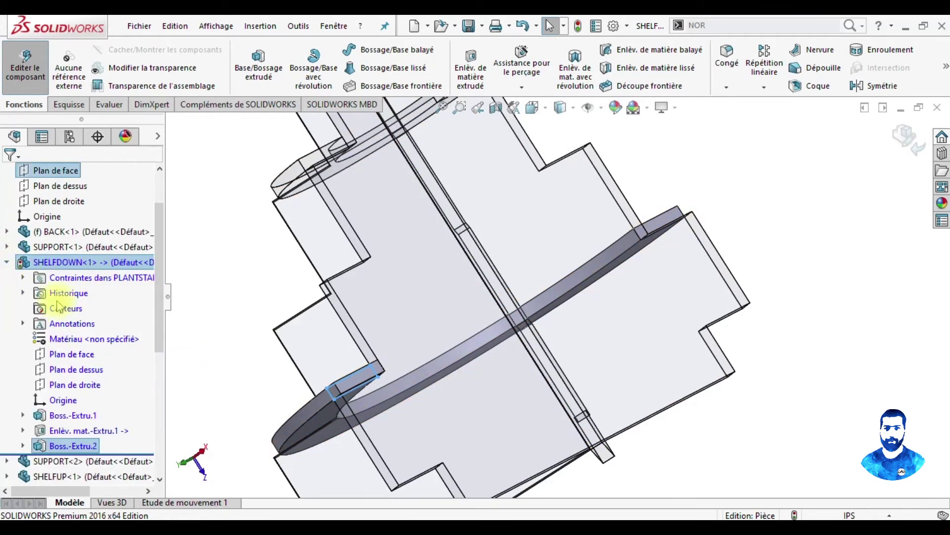
{"action": "left_click", "coordinate": [84, 447]}
{"action": "mouse_move", "coordinate": [514, 323]}
{"action": "middle_mouse_down"}
{"action": "mouse_move", "coordinate": [524, 267]}
{"action": "mouse_move", "coordinate": [503, 290]}
{"action": "middle_mouse_up"}
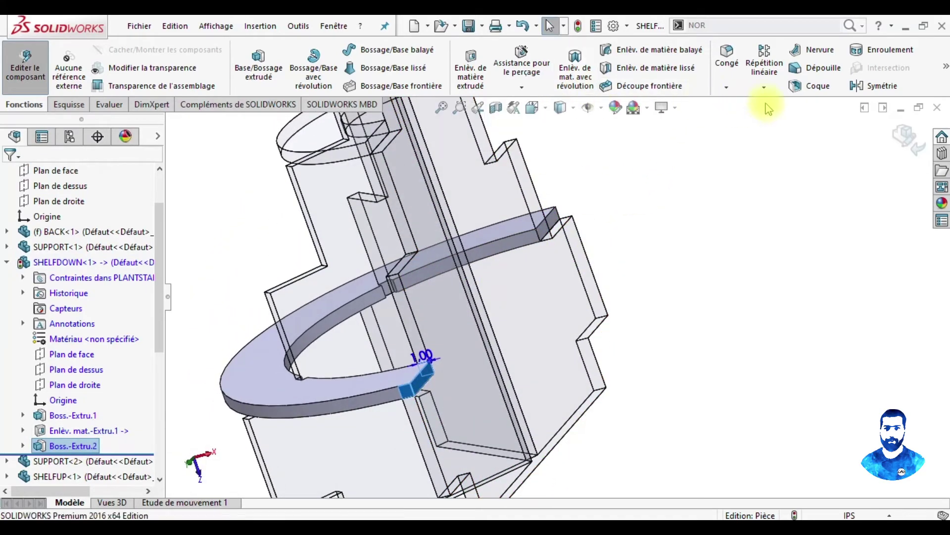
Step: Mirror Boss.-Extru.2 across SHELFDOWN's Plan de dessus as Symétrie1
{"action": "left_click", "coordinate": [857, 87]}
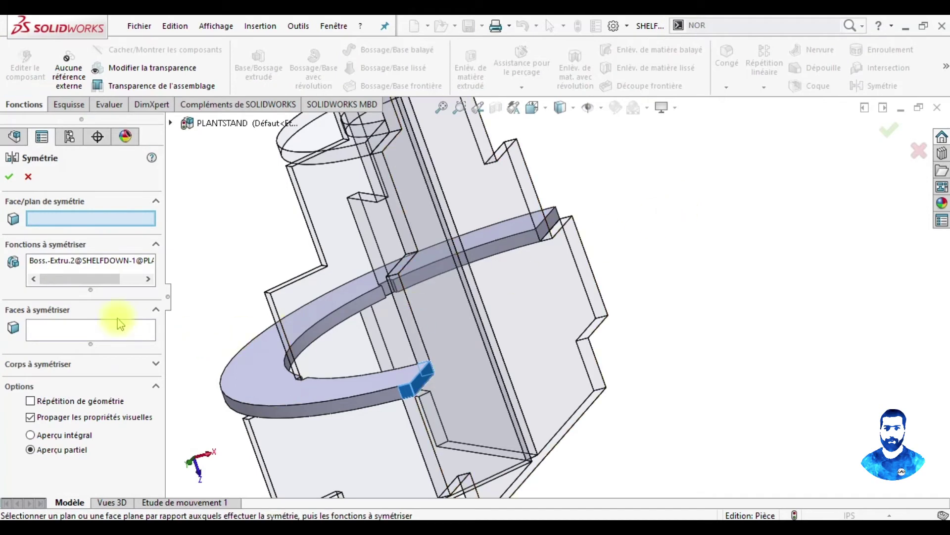
{"action": "left_click", "coordinate": [173, 124]}
{"action": "scroll", "coordinate": [247, 430], "scroll_direction": "down", "scroll_amount": 1}
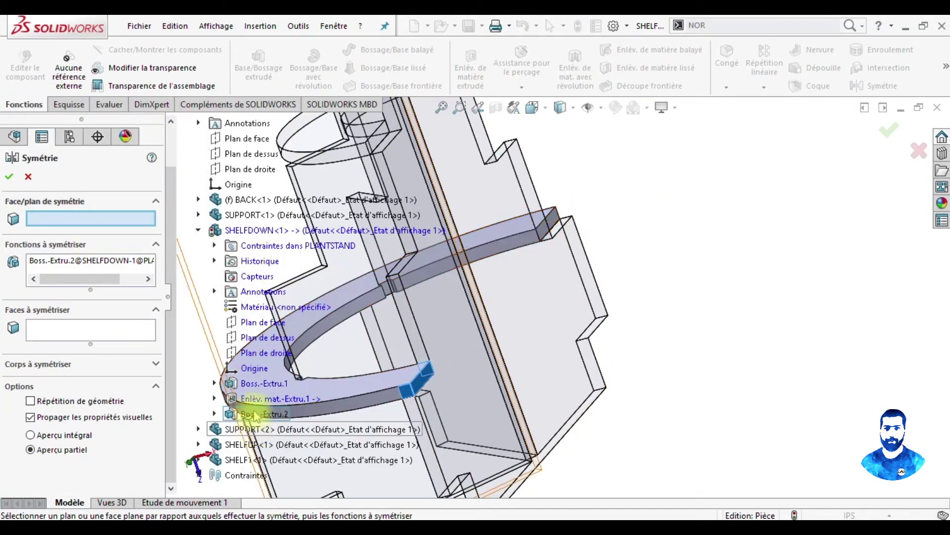
{"action": "scroll", "coordinate": [255, 416], "scroll_direction": "up", "scroll_amount": 1}
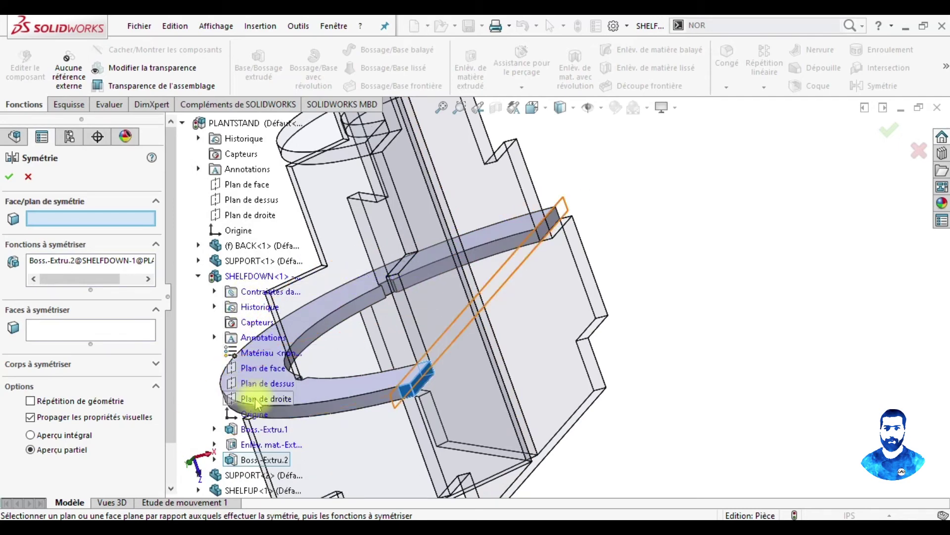
{"action": "left_click", "coordinate": [262, 385]}
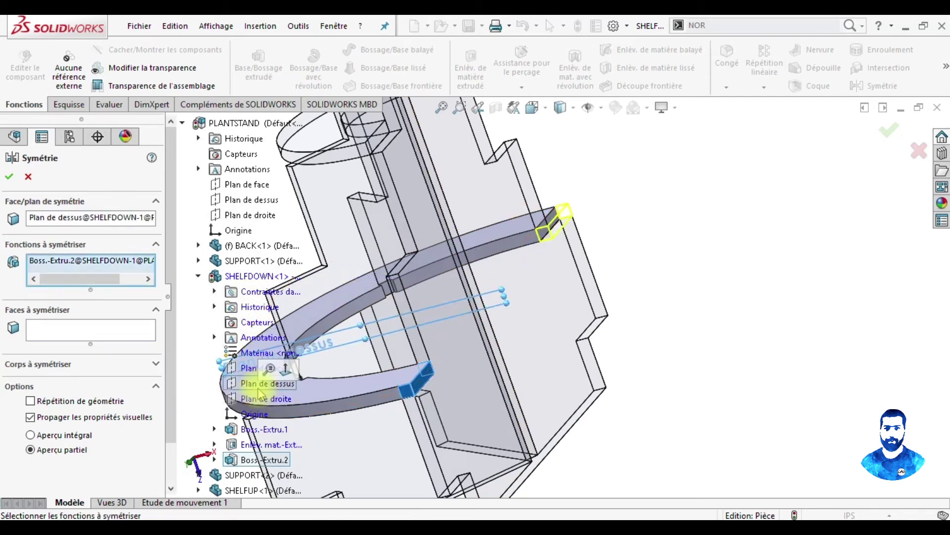
{"action": "left_click", "coordinate": [9, 176]}
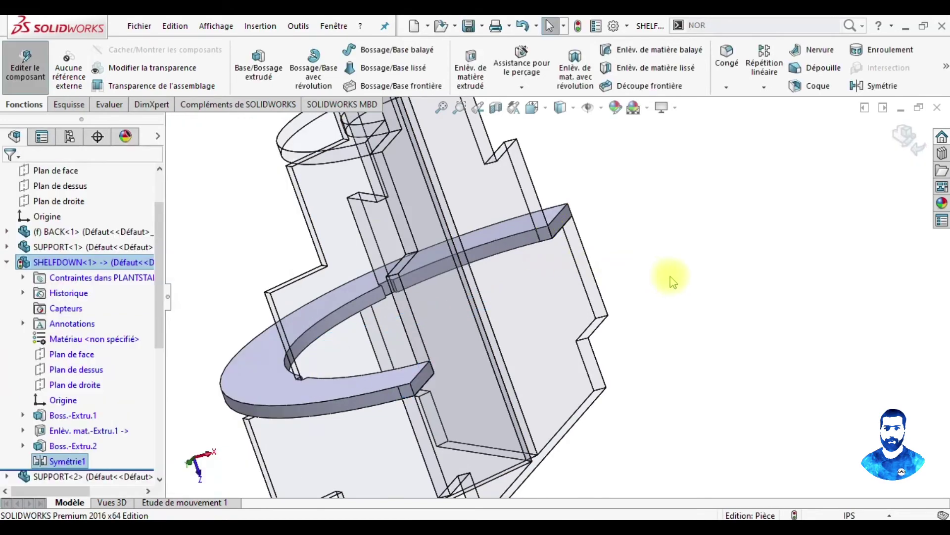
Step: Inspect the mirrored tabs and return to editing the whole PLANTSTAND assembly
{"action": "left_click", "coordinate": [673, 279]}
{"action": "middle_click_drag", "start_coordinate": [673, 279], "coordinate": [616, 263]}
{"action": "scroll", "coordinate": [495, 223], "scroll_direction": "up", "scroll_amount": 3}
{"action": "mouse_move", "coordinate": [493, 223]}
{"action": "middle_mouse_down"}
{"action": "mouse_move", "coordinate": [577, 273]}
{"action": "mouse_move", "coordinate": [622, 341]}
{"action": "mouse_move", "coordinate": [563, 287]}
{"action": "mouse_move", "coordinate": [502, 277]}
{"action": "middle_mouse_up"}
{"action": "scroll", "coordinate": [502, 277], "scroll_direction": "down", "scroll_amount": 2}
{"action": "left_click", "coordinate": [898, 134]}
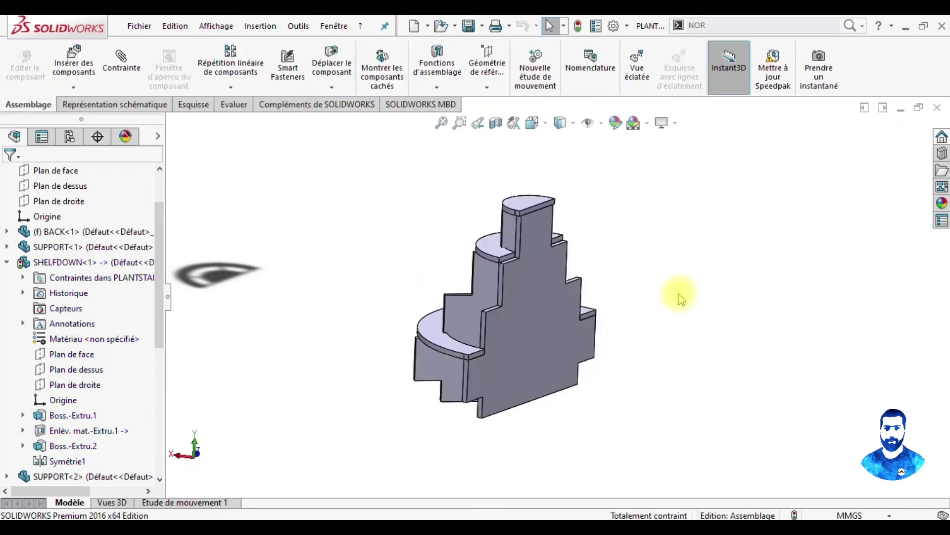
Step: Save the assembly and every modified part with Enregistrer tout
{"action": "mouse_move", "coordinate": [630, 273]}
{"action": "middle_mouse_down"}
{"action": "mouse_move", "coordinate": [649, 254]}
{"action": "mouse_move", "coordinate": [636, 275]}
{"action": "mouse_move", "coordinate": [553, 167]}
{"action": "middle_mouse_up"}
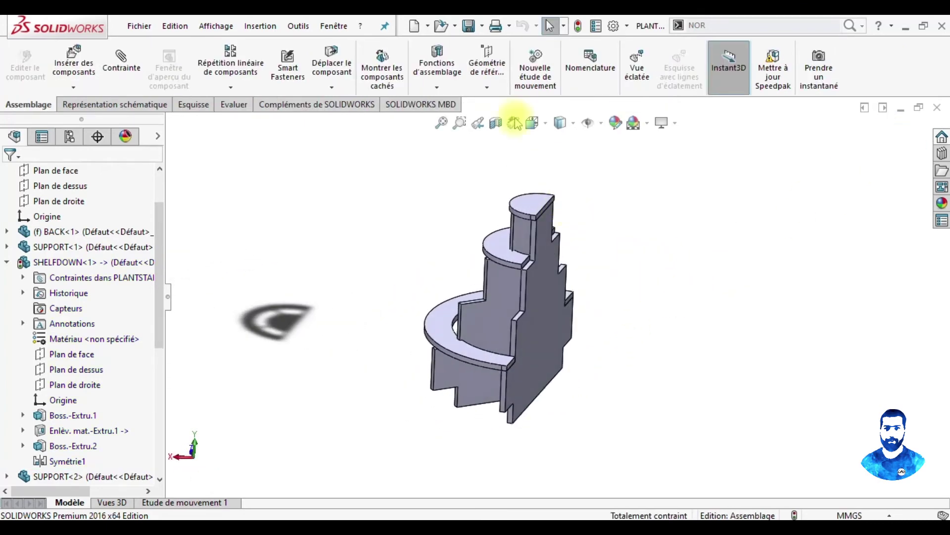
{"action": "left_click", "coordinate": [469, 28]}
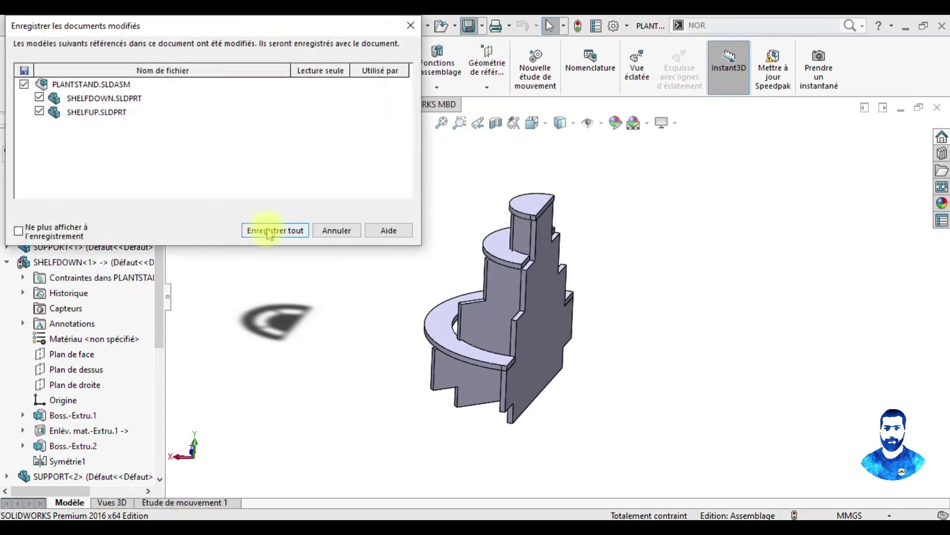
{"action": "left_click", "coordinate": [267, 231]}
Step: Orbit to an oblique view of the stepped shelves and select a curved SHELF1 face
{"action": "mouse_move", "coordinate": [588, 307]}
{"action": "middle_mouse_down"}
{"action": "mouse_move", "coordinate": [562, 244]}
{"action": "mouse_move", "coordinate": [554, 310]}
{"action": "mouse_move", "coordinate": [545, 310]}
{"action": "middle_mouse_up"}
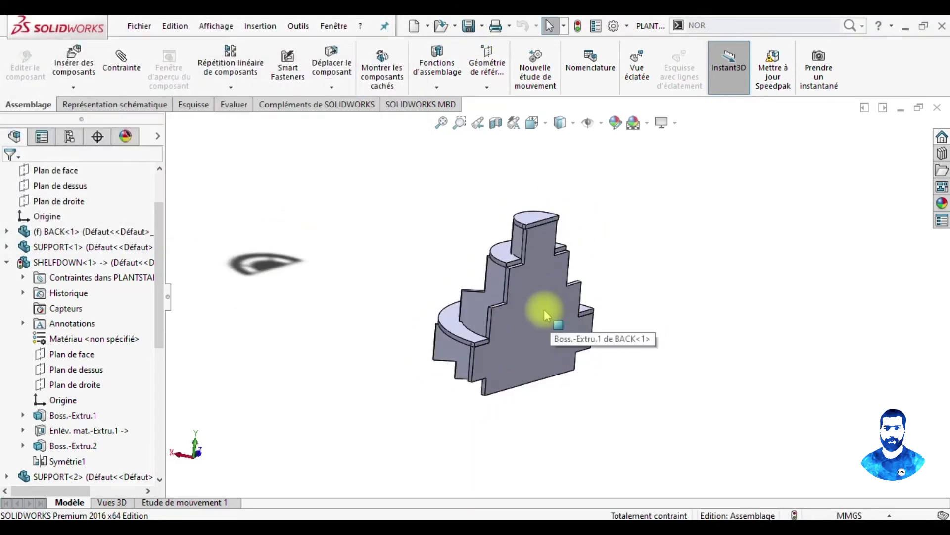
{"action": "scroll", "coordinate": [545, 311], "scroll_direction": "up", "scroll_amount": 4}
{"action": "scroll", "coordinate": [576, 309], "scroll_direction": "up", "scroll_amount": 4}
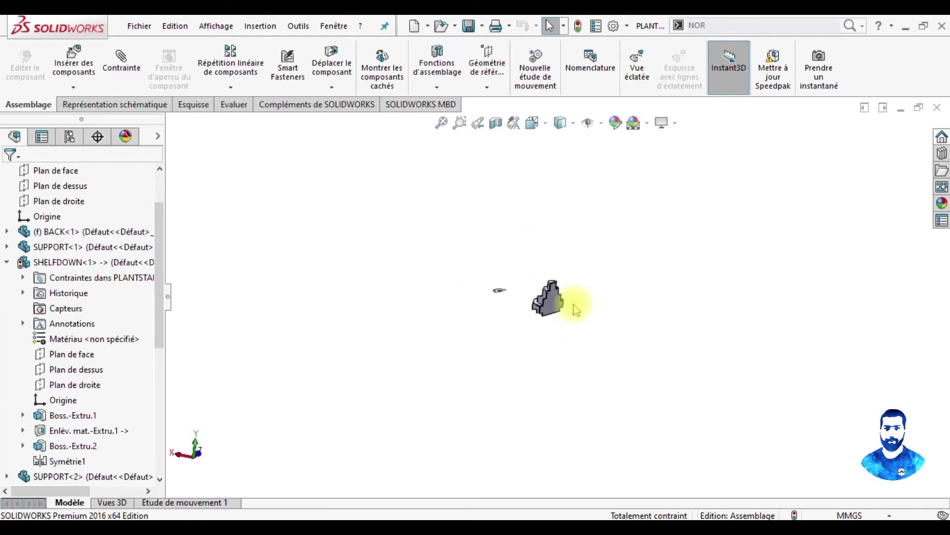
{"action": "scroll", "coordinate": [568, 303], "scroll_direction": "down", "scroll_amount": 4}
{"action": "mouse_move", "coordinate": [520, 297]}
{"action": "middle_mouse_down"}
{"action": "mouse_move", "coordinate": [563, 322]}
{"action": "mouse_move", "coordinate": [556, 344]}
{"action": "mouse_move", "coordinate": [519, 314]}
{"action": "mouse_move", "coordinate": [536, 322]}
{"action": "mouse_move", "coordinate": [539, 339]}
{"action": "middle_mouse_up"}
{"action": "scroll", "coordinate": [542, 296], "scroll_direction": "down", "scroll_amount": 3}
{"action": "mouse_move", "coordinate": [541, 297]}
{"action": "middle_mouse_down"}
{"action": "mouse_move", "coordinate": [560, 310]}
{"action": "mouse_move", "coordinate": [561, 343]}
{"action": "mouse_move", "coordinate": [573, 180]}
{"action": "mouse_move", "coordinate": [605, 266]}
{"action": "mouse_move", "coordinate": [577, 297]}
{"action": "mouse_move", "coordinate": [535, 293]}
{"action": "mouse_move", "coordinate": [567, 285]}
{"action": "mouse_move", "coordinate": [542, 266]}
{"action": "middle_mouse_up"}
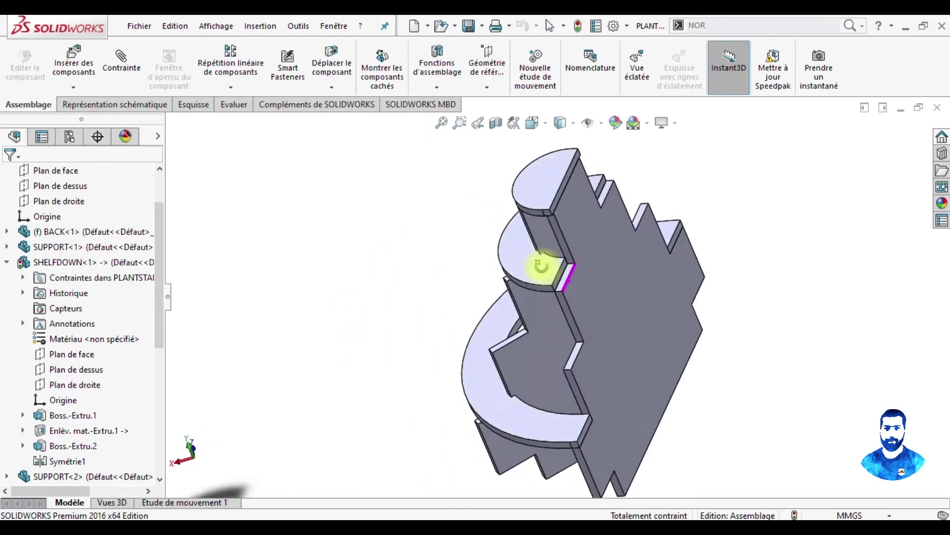
{"action": "scroll", "coordinate": [560, 265], "scroll_direction": "down", "scroll_amount": 3}
{"action": "left_click", "coordinate": [538, 269]}
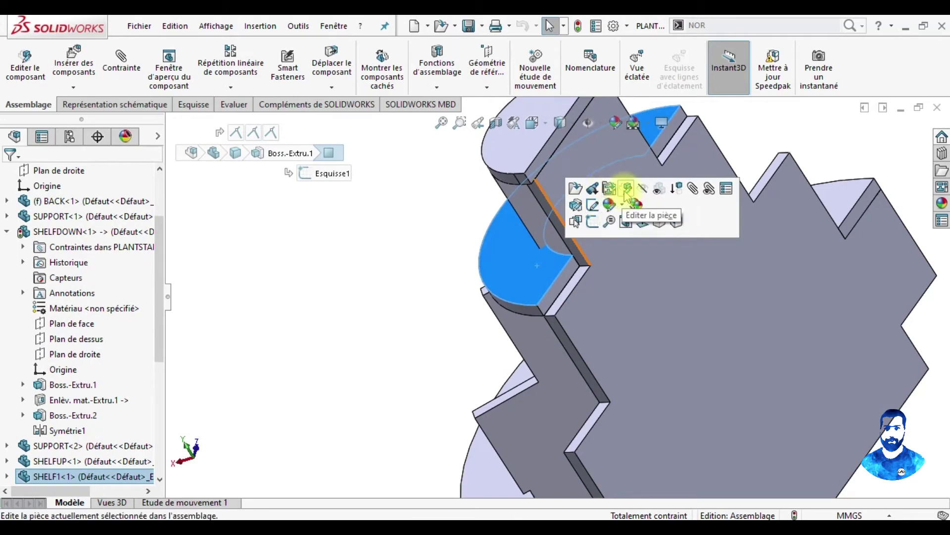
Step: Edit SHELF1 in place and extrude its converted end-face outline into a 1.00 in tab
{"action": "left_click", "coordinate": [627, 189]}
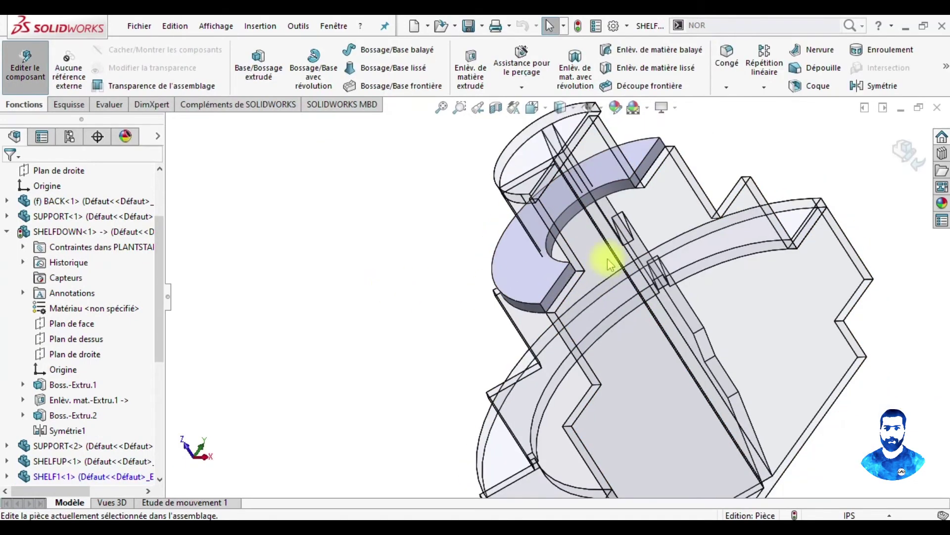
{"action": "middle_click_drag", "start_coordinate": [604, 255], "coordinate": [611, 206]}
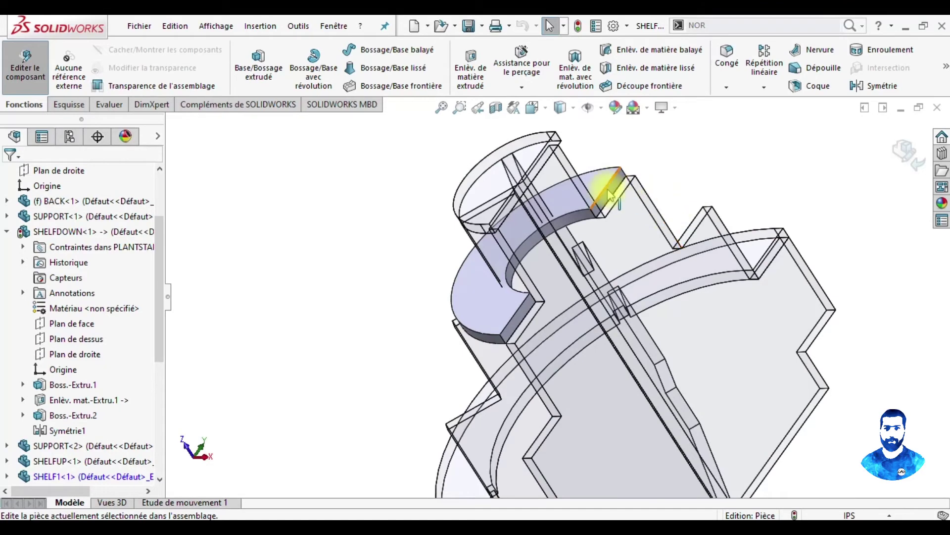
{"action": "left_click", "coordinate": [612, 196]}
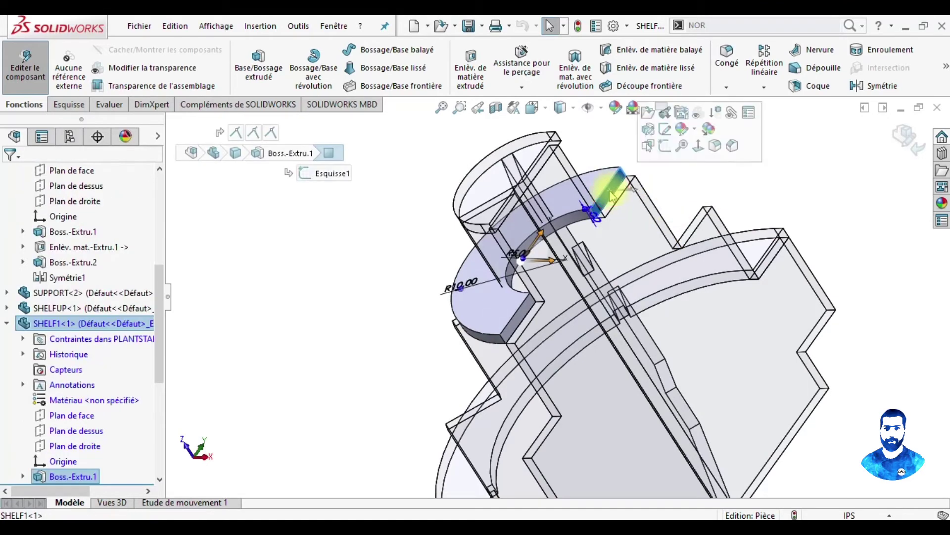
{"action": "left_click", "coordinate": [664, 147]}
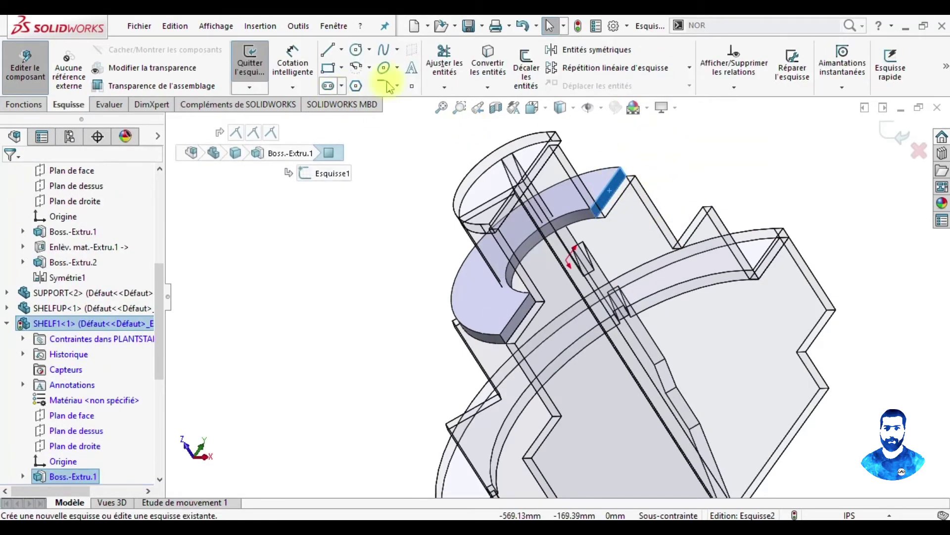
{"action": "left_click", "coordinate": [494, 63]}
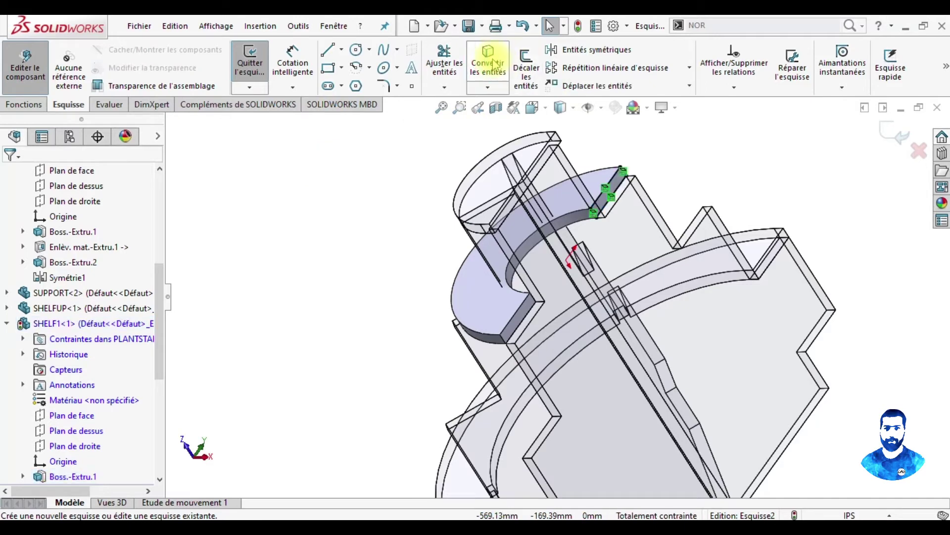
{"action": "right_click", "coordinate": [619, 184]}
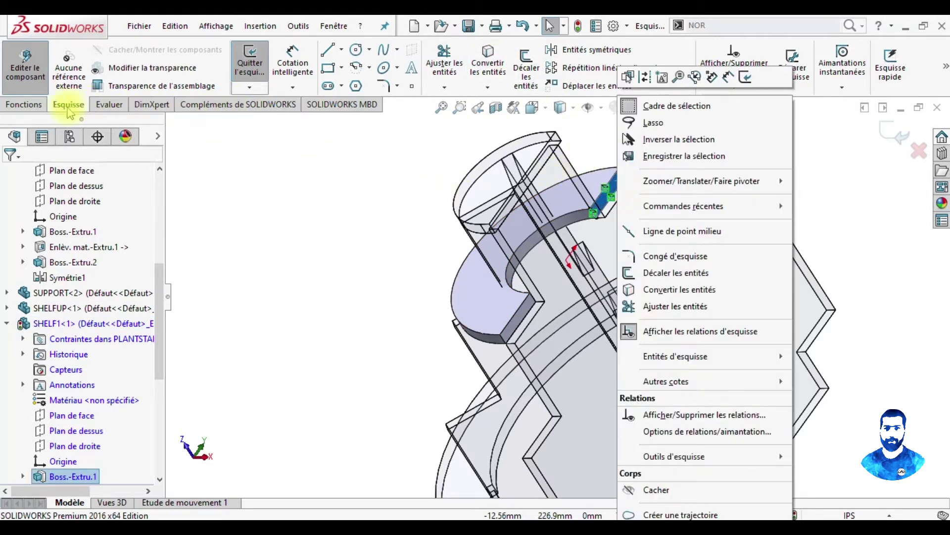
{"action": "left_click", "coordinate": [36, 110]}
{"action": "left_click", "coordinate": [255, 77]}
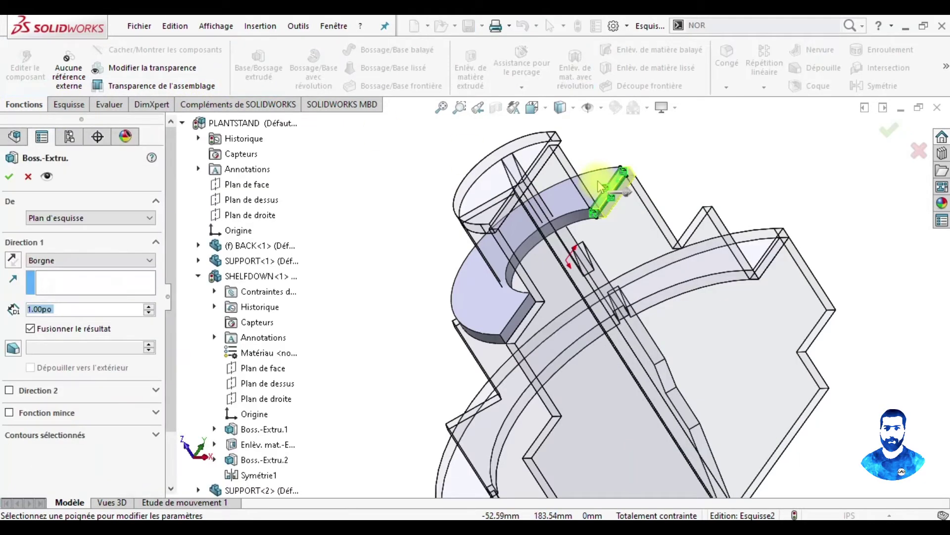
{"action": "left_click", "coordinate": [10, 174]}
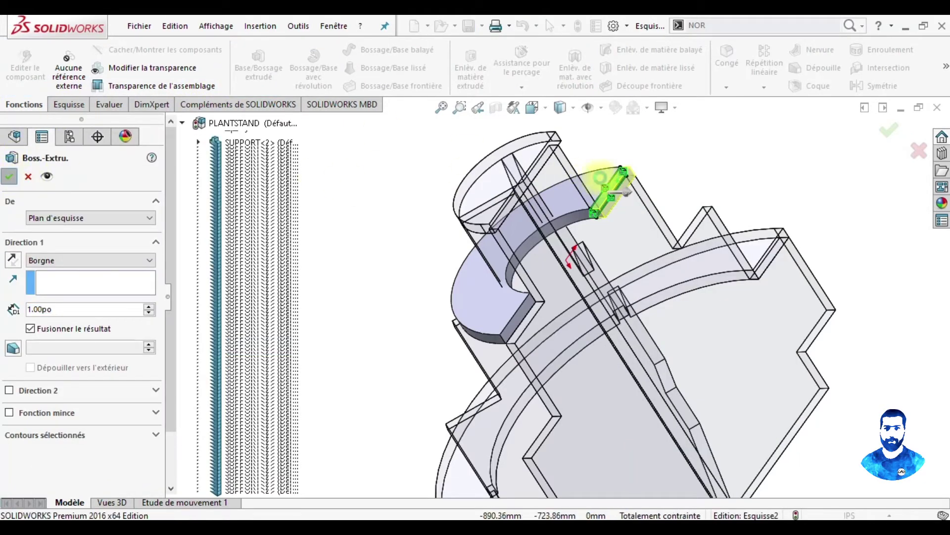
Step: Select the new Boss.-Extru.2 tab in SHELF1's tree and start a Symétrie mirror
{"action": "left_click", "coordinate": [664, 171]}
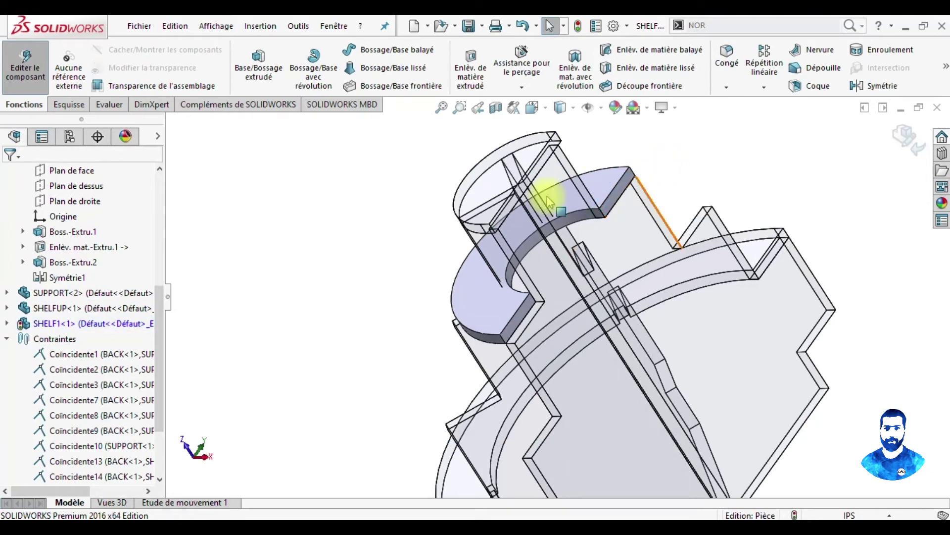
{"action": "left_click", "coordinate": [7, 324]}
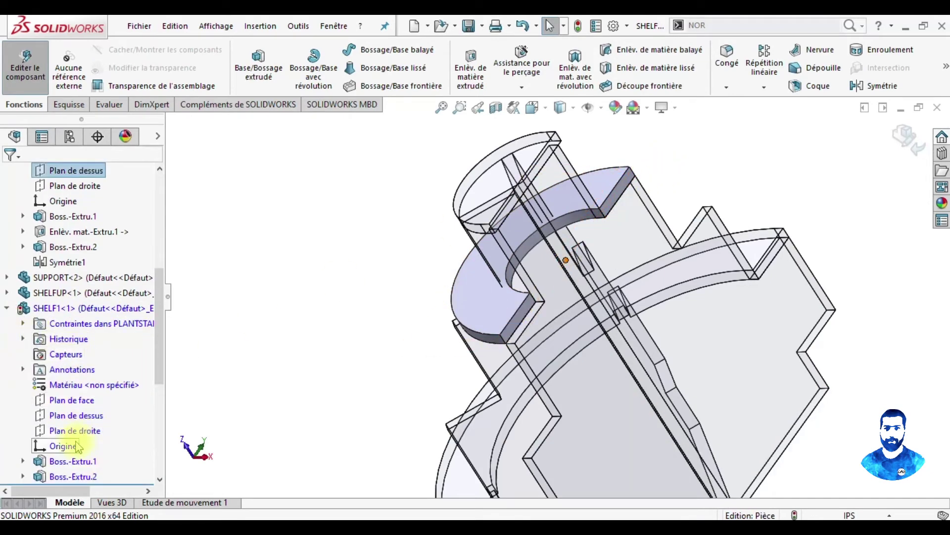
{"action": "scroll", "coordinate": [78, 446], "scroll_direction": "down", "scroll_amount": 1}
{"action": "scroll", "coordinate": [77, 420], "scroll_direction": "down", "scroll_amount": 2}
{"action": "left_click", "coordinate": [74, 339]}
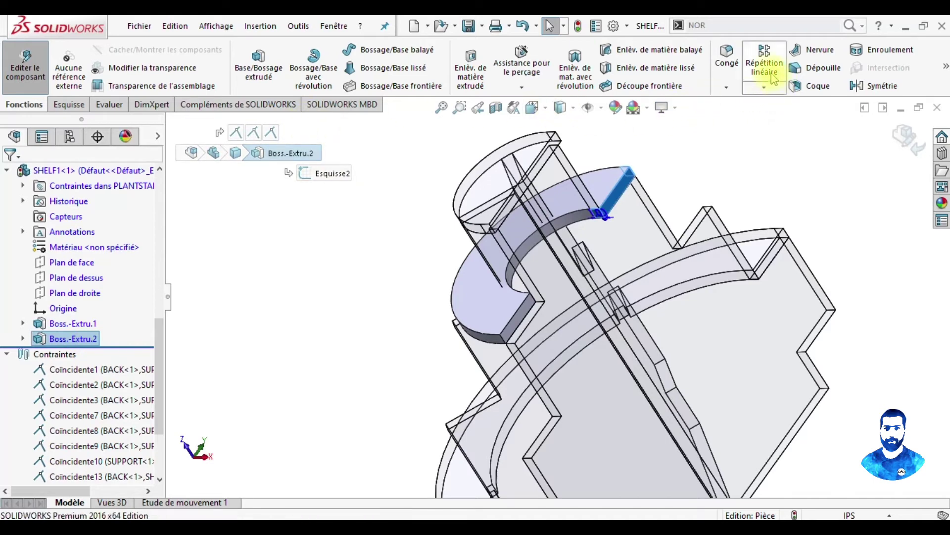
{"action": "left_click", "coordinate": [872, 87]}
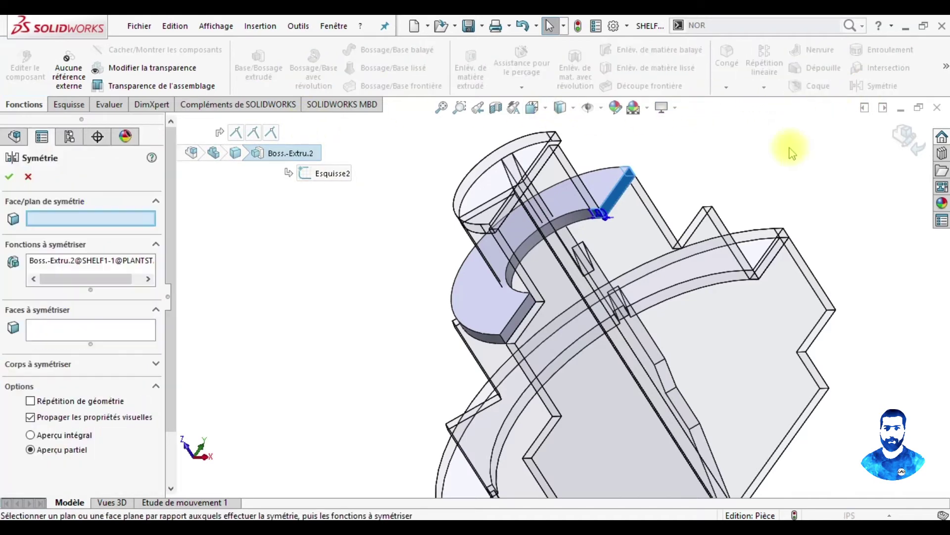
Step: Mirror Boss.-Extru.2 across SHELF1's Plan de dessus, creating Symétrie1
{"action": "scroll", "coordinate": [267, 356], "scroll_direction": "down", "scroll_amount": 3}
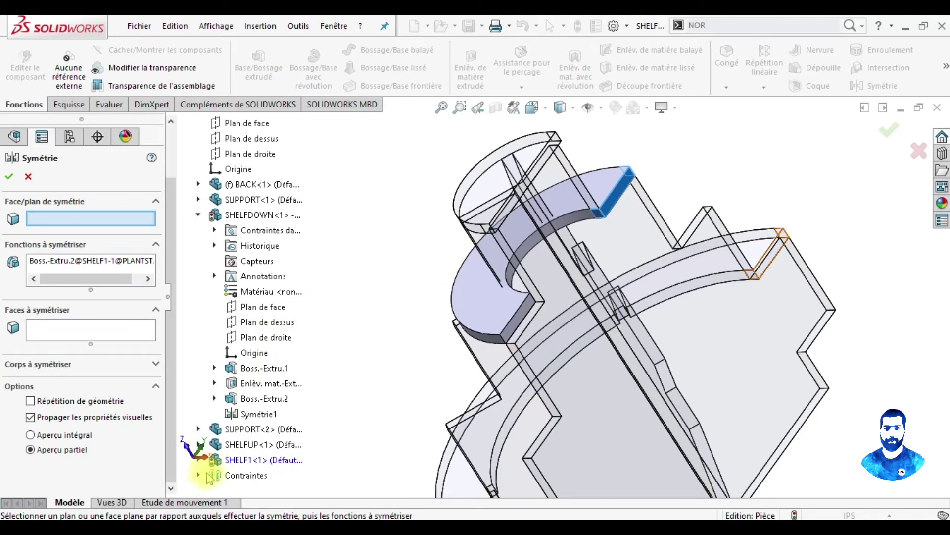
{"action": "left_click", "coordinate": [198, 460]}
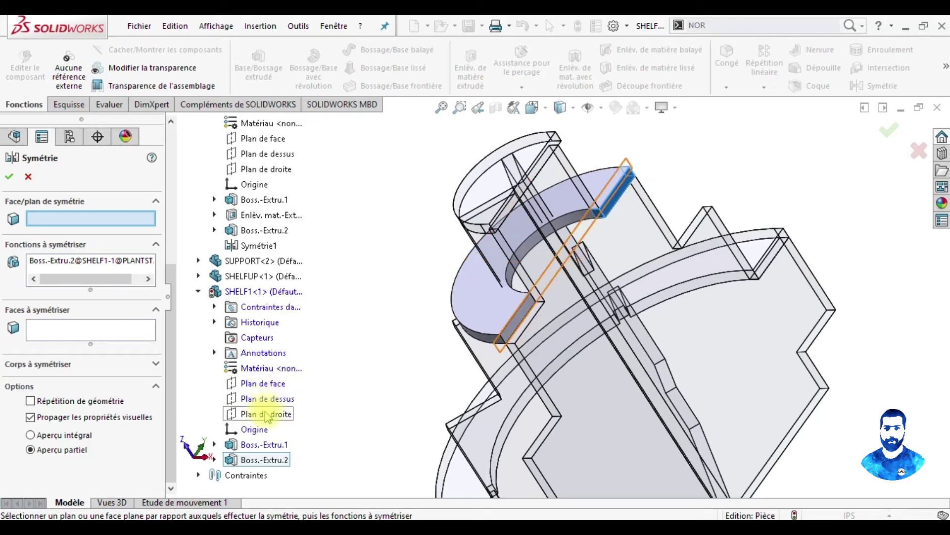
{"action": "left_click", "coordinate": [266, 399]}
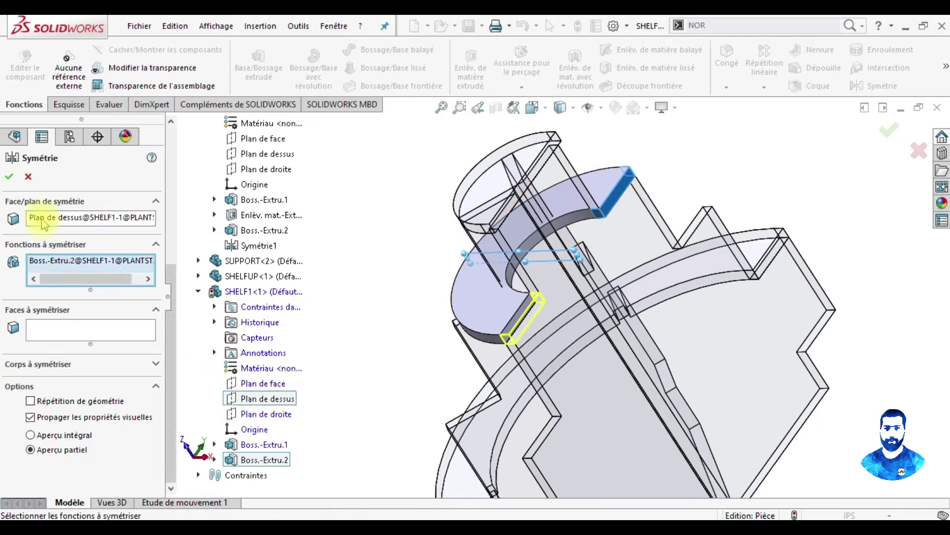
{"action": "left_click", "coordinate": [12, 178]}
{"action": "key", "text": "ctrl+1"}
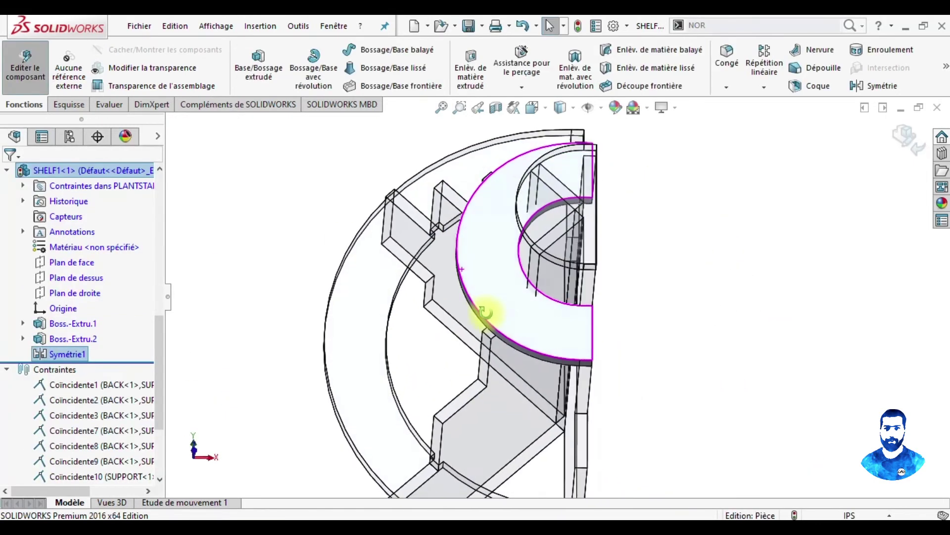
{"action": "left_click", "coordinate": [545, 302]}
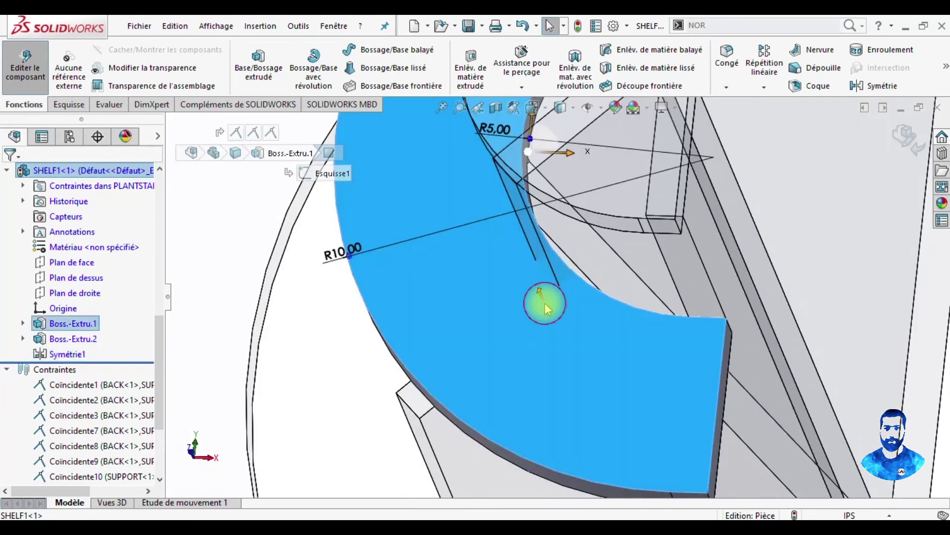
Step: Start sketch Esquisse3 on the shelf face and view it normal to the sketch
{"action": "left_click", "coordinate": [601, 259]}
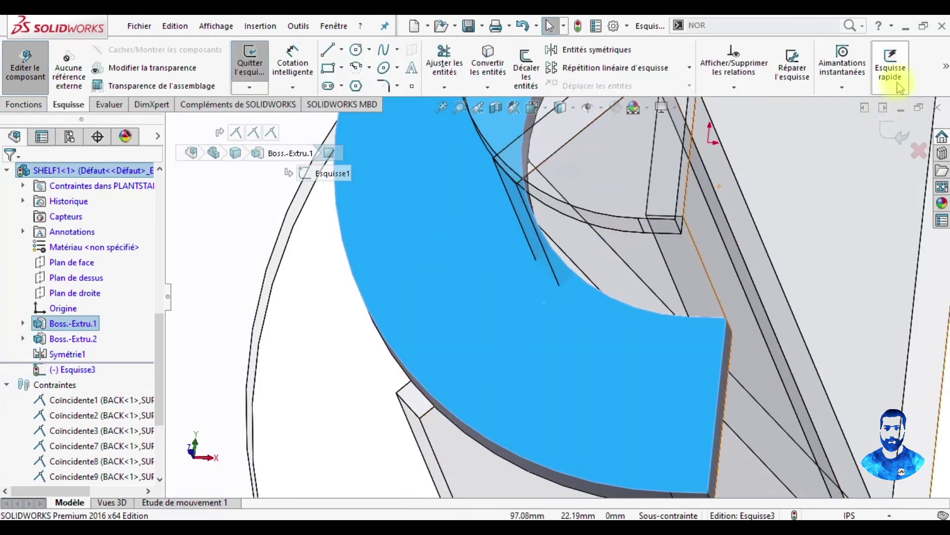
{"action": "right_click", "coordinate": [69, 370]}
{"action": "left_click", "coordinate": [95, 300]}
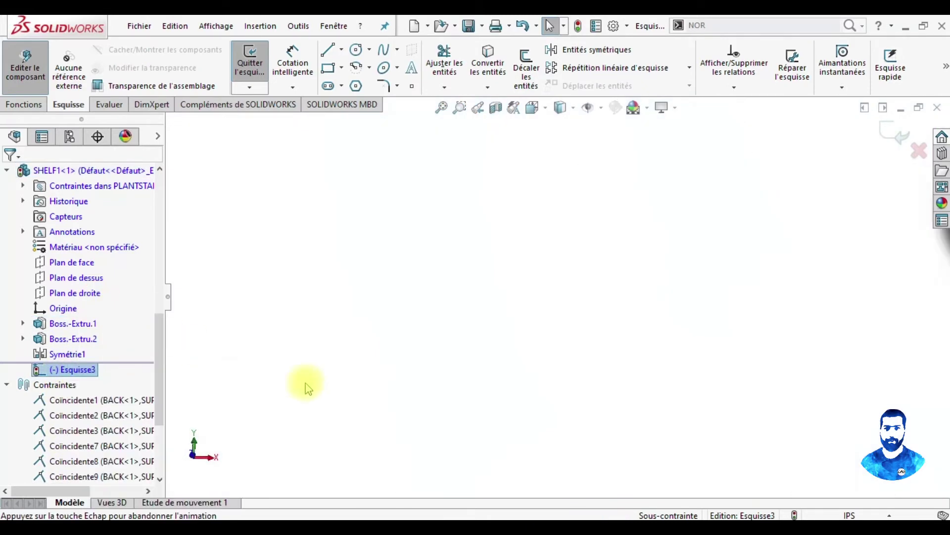
{"action": "scroll", "coordinate": [619, 313], "scroll_direction": "down", "scroll_amount": 3}
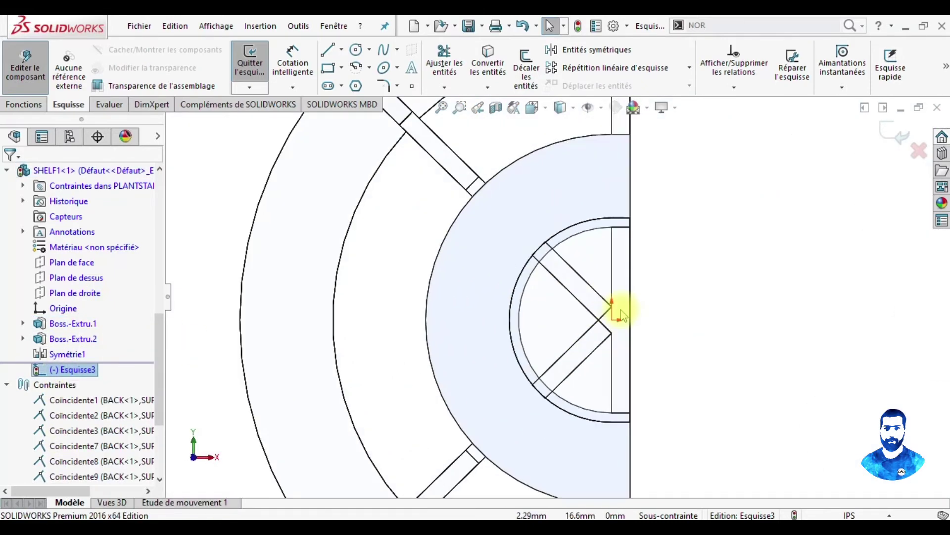
{"action": "mouse_move", "coordinate": [625, 300]}
{"action": "middle_mouse_down"}
{"action": "mouse_move", "coordinate": [647, 234]}
{"action": "mouse_move", "coordinate": [633, 300]}
{"action": "mouse_move", "coordinate": [624, 259]}
{"action": "mouse_move", "coordinate": [604, 272]}
{"action": "mouse_move", "coordinate": [649, 309]}
{"action": "mouse_move", "coordinate": [634, 322]}
{"action": "mouse_move", "coordinate": [632, 259]}
{"action": "mouse_move", "coordinate": [635, 275]}
{"action": "mouse_move", "coordinate": [526, 441]}
{"action": "mouse_move", "coordinate": [556, 431]}
{"action": "middle_mouse_up"}
{"action": "left_click", "coordinate": [67, 376]}
{"action": "right_click", "coordinate": [69, 375]}
{"action": "left_click", "coordinate": [94, 299]}
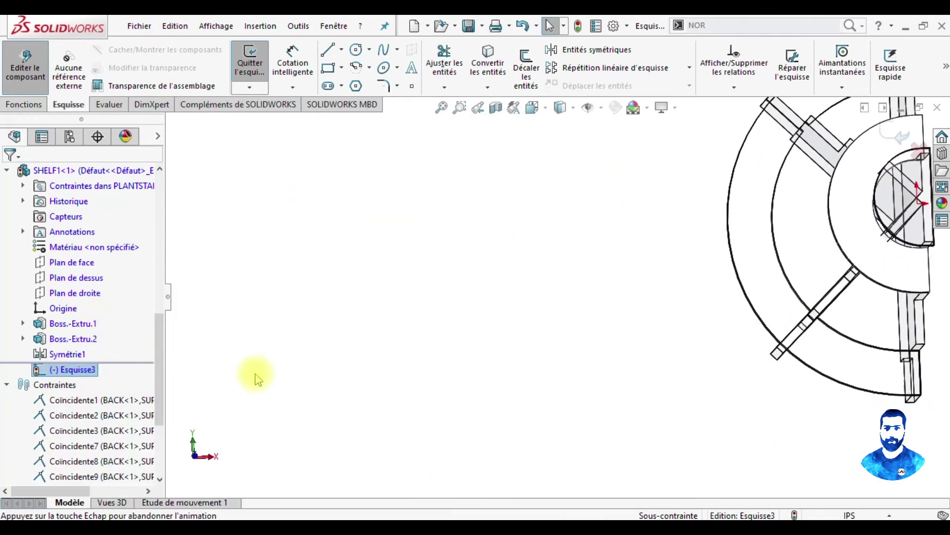
{"action": "scroll", "coordinate": [549, 334], "scroll_direction": "down", "scroll_amount": 3}
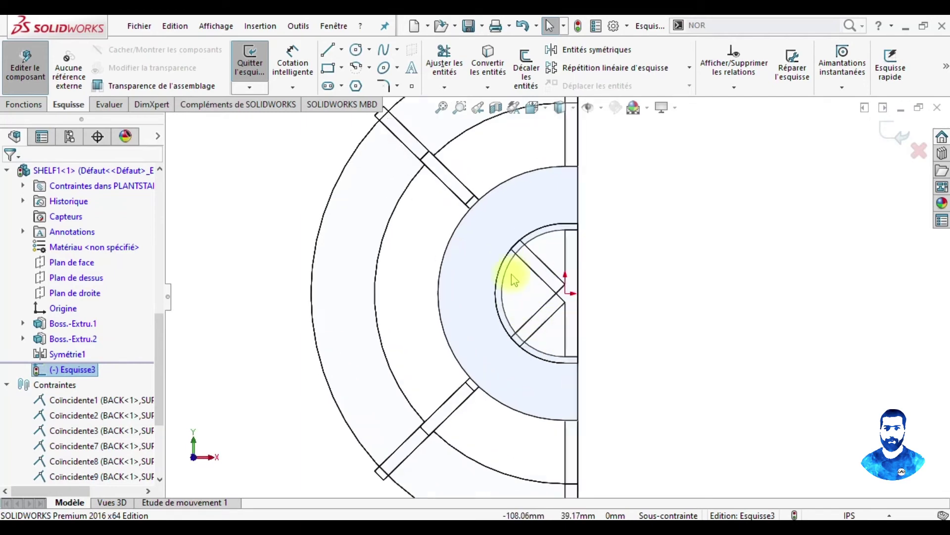
{"action": "scroll", "coordinate": [549, 327], "scroll_direction": "down", "scroll_amount": 3}
{"action": "scroll", "coordinate": [545, 277], "scroll_direction": "down", "scroll_amount": 2}
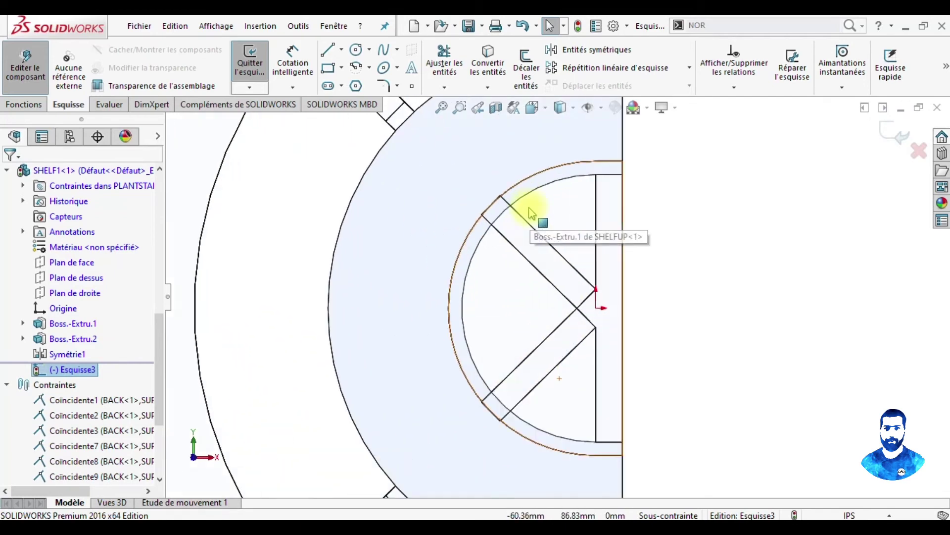
{"action": "scroll", "coordinate": [527, 211], "scroll_direction": "down", "scroll_amount": 2}
{"action": "scroll", "coordinate": [515, 216], "scroll_direction": "down", "scroll_amount": 2}
{"action": "scroll", "coordinate": [518, 227], "scroll_direction": "down", "scroll_amount": 1}
{"action": "scroll", "coordinate": [525, 263], "scroll_direction": "down", "scroll_amount": 1}
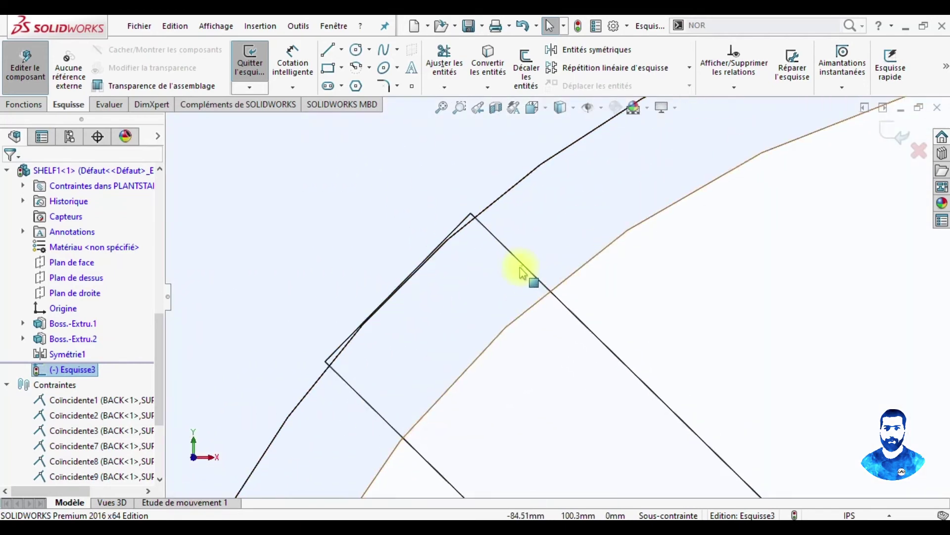
{"action": "scroll", "coordinate": [520, 268], "scroll_direction": "up", "scroll_amount": 1}
{"action": "scroll", "coordinate": [522, 273], "scroll_direction": "down", "scroll_amount": 1}
{"action": "scroll", "coordinate": [533, 307], "scroll_direction": "up", "scroll_amount": 1}
{"action": "scroll", "coordinate": [542, 322], "scroll_direction": "up", "scroll_amount": 2}
{"action": "scroll", "coordinate": [552, 329], "scroll_direction": "up", "scroll_amount": 1}
{"action": "scroll", "coordinate": [551, 329], "scroll_direction": "up", "scroll_amount": 1}
{"action": "scroll", "coordinate": [553, 330], "scroll_direction": "up", "scroll_amount": 1}
{"action": "scroll", "coordinate": [560, 312], "scroll_direction": "down", "scroll_amount": 1}
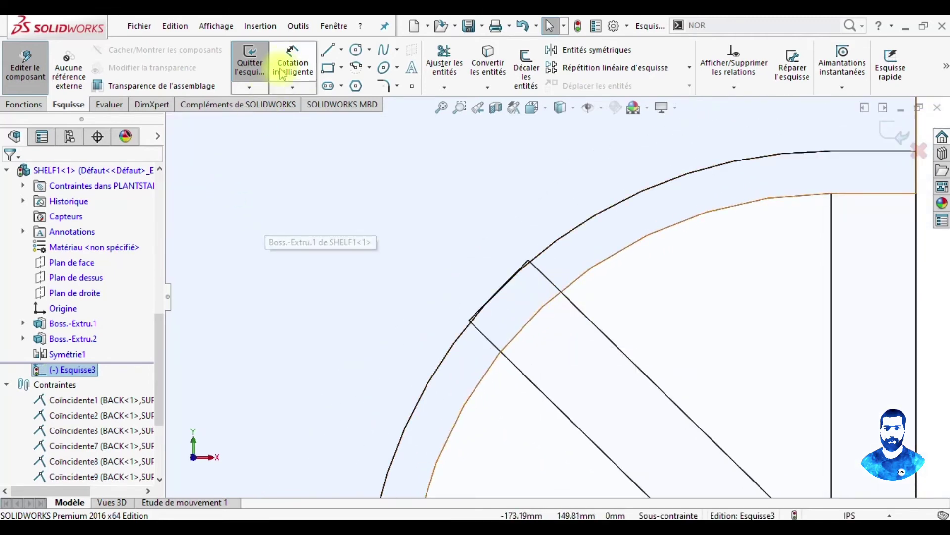
Step: Draw connected lines between the ring's inner and outer arcs, then exit the sketch
{"action": "left_click", "coordinate": [327, 49]}
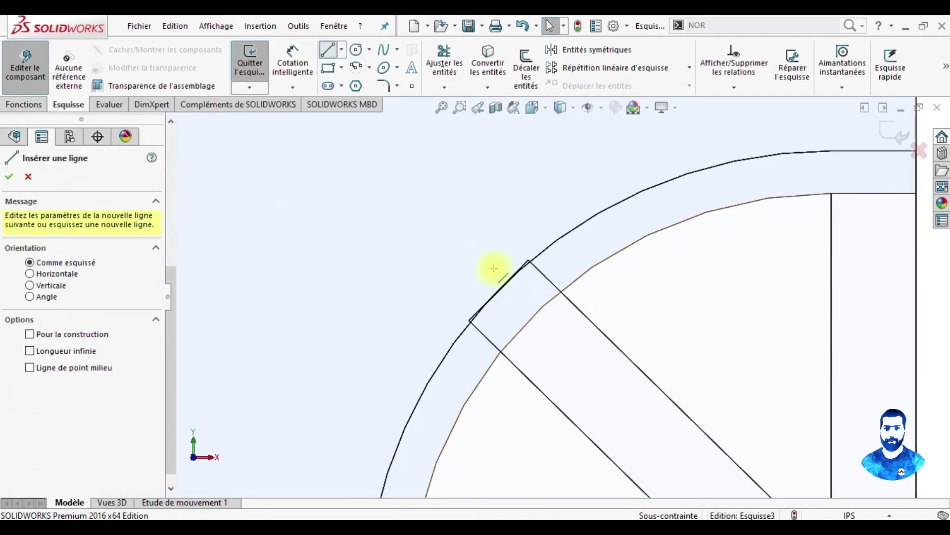
{"action": "left_click", "coordinate": [561, 292]}
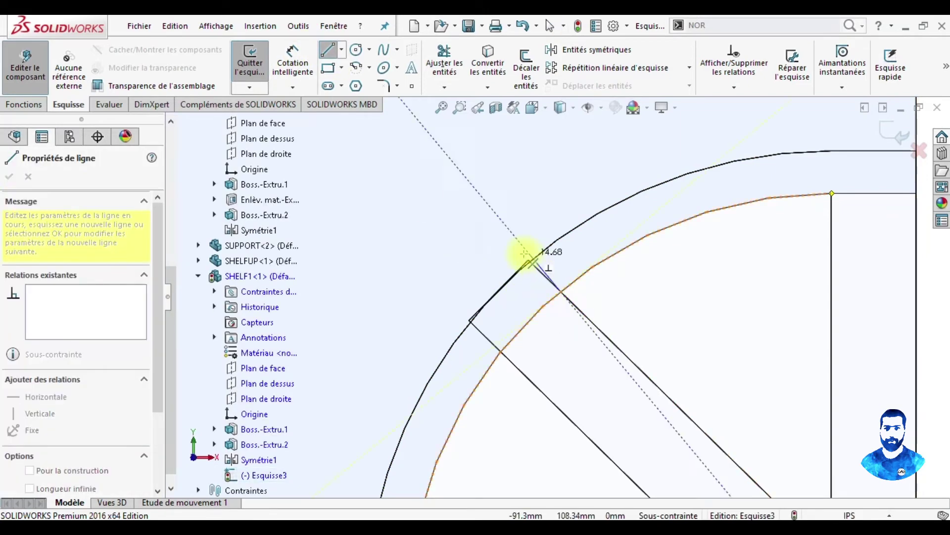
{"action": "left_click", "coordinate": [529, 259]}
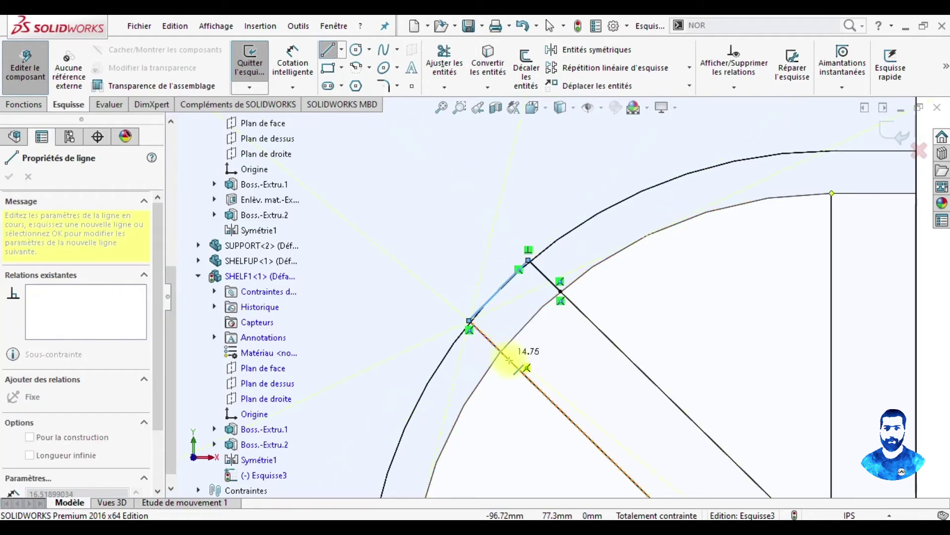
{"action": "left_click", "coordinate": [500, 351]}
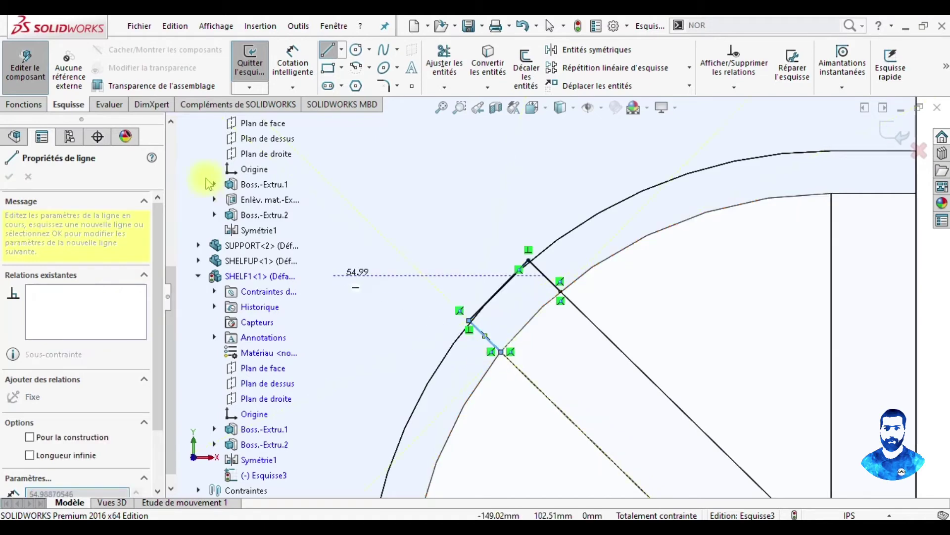
{"action": "left_click", "coordinate": [256, 56]}
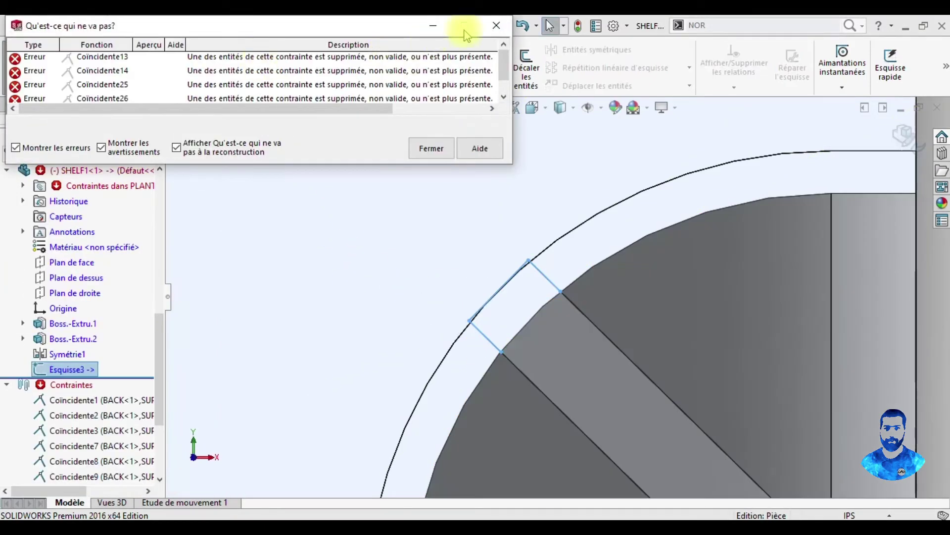
Step: Dismiss the rebuild error report and reopen Esquisse3 for editing
{"action": "left_click", "coordinate": [508, 26]}
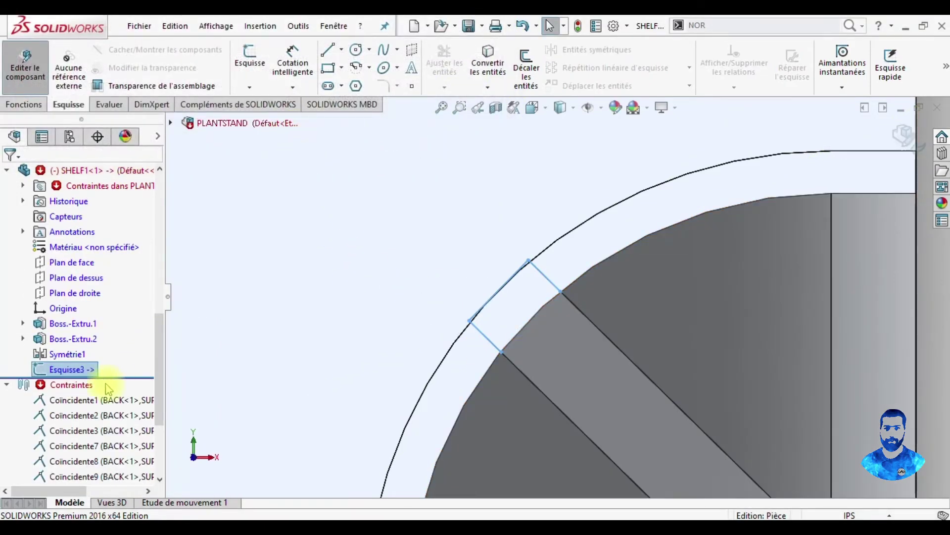
{"action": "right_click", "coordinate": [68, 373]}
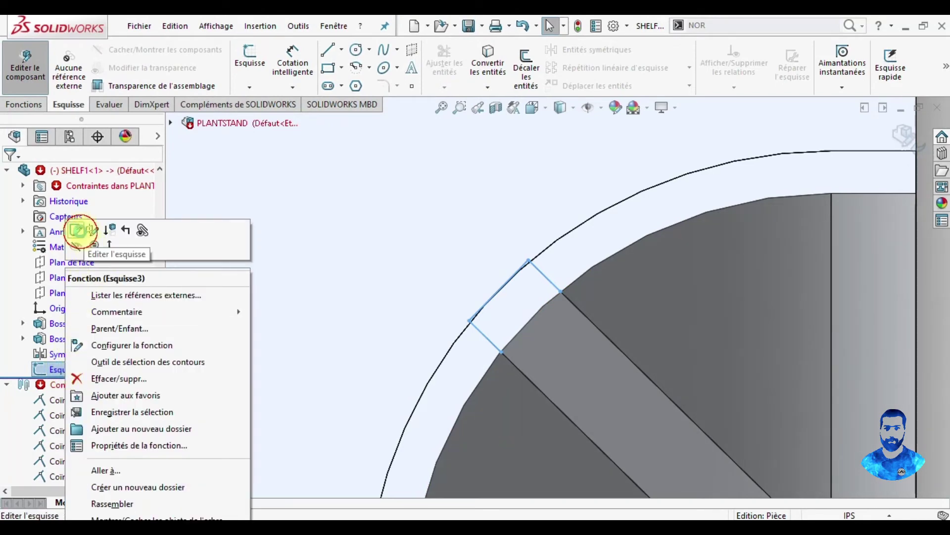
{"action": "left_click", "coordinate": [77, 230]}
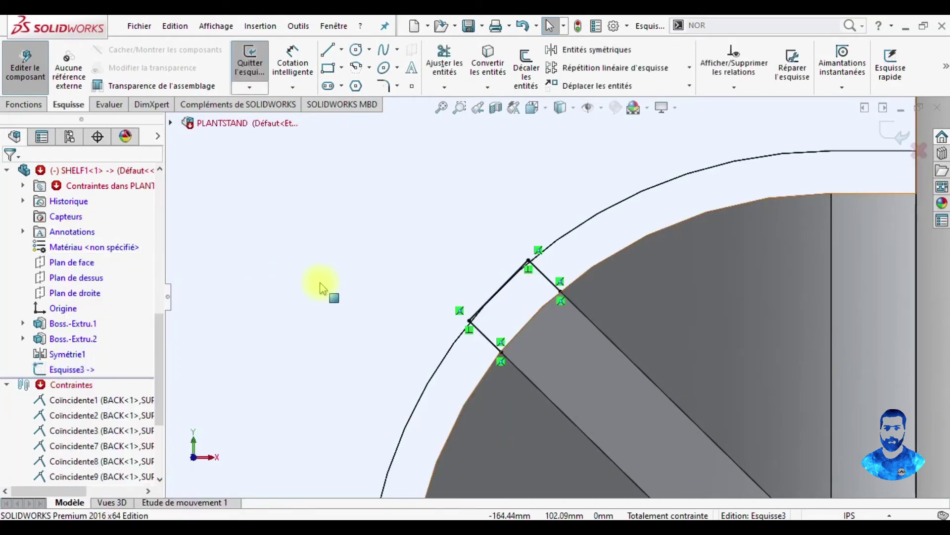
Step: Select the outer arc and try Ajuster les entités, then close the trim tool
{"action": "left_click", "coordinate": [599, 266]}
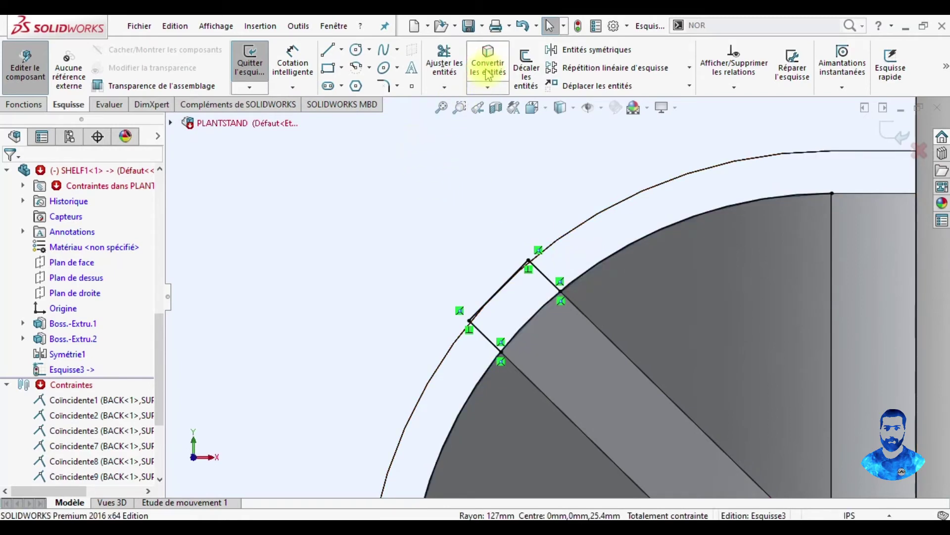
{"action": "scroll", "coordinate": [526, 253], "scroll_direction": "up", "scroll_amount": 2}
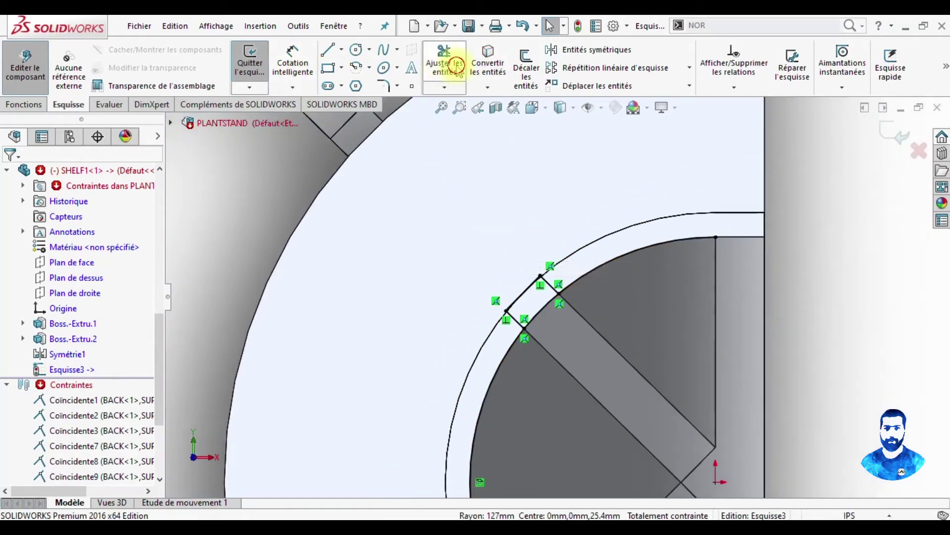
{"action": "left_click", "coordinate": [458, 66]}
{"action": "mouse_move", "coordinate": [515, 397]}
{"action": "middle_mouse_down"}
{"action": "mouse_move", "coordinate": [577, 390]}
{"action": "mouse_move", "coordinate": [490, 366]}
{"action": "middle_mouse_up"}
{"action": "left_click", "coordinate": [903, 149]}
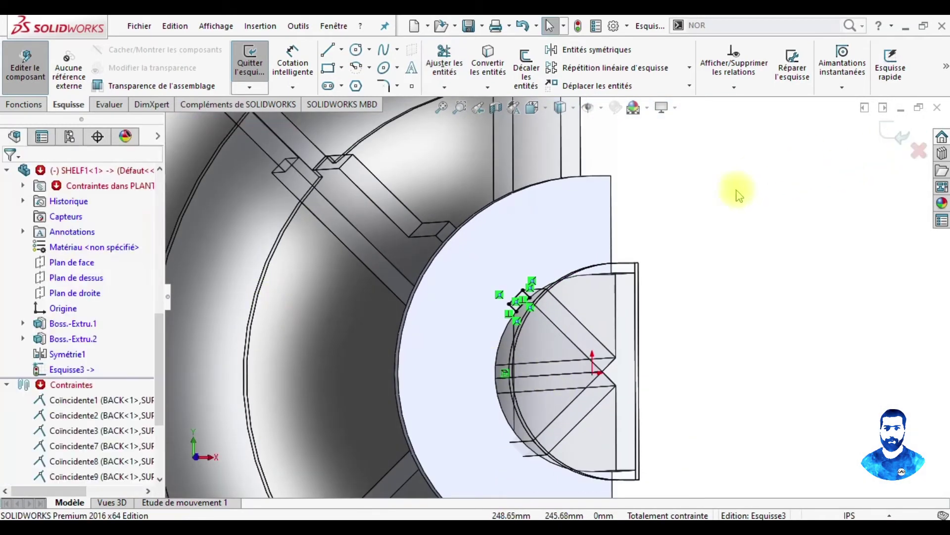
{"action": "left_click", "coordinate": [45, 105]}
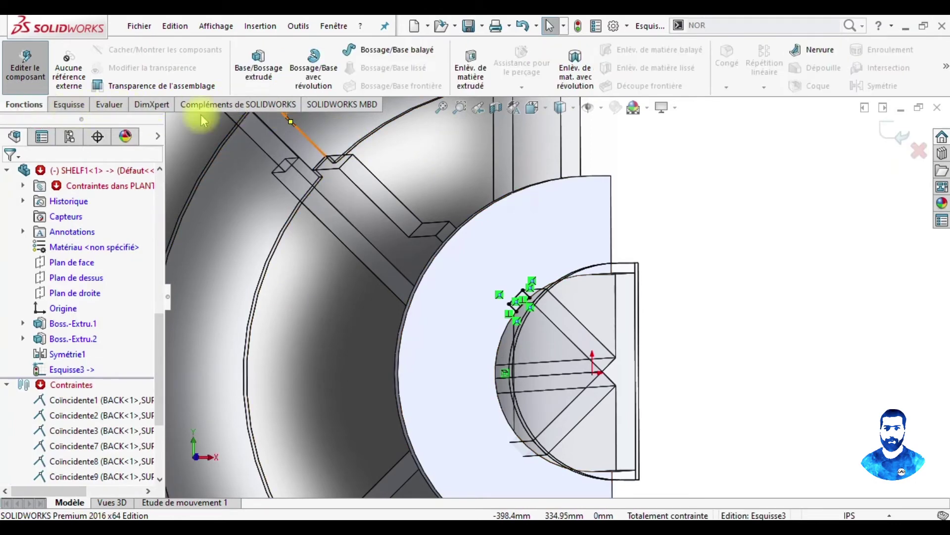
Step: Cut-extrude Esquisse3 to notch one shelf end, creating Enlèv. mat.-Extru.1
{"action": "left_click", "coordinate": [483, 77]}
{"action": "mouse_move", "coordinate": [520, 195]}
{"action": "middle_mouse_down"}
{"action": "mouse_move", "coordinate": [534, 252]}
{"action": "mouse_move", "coordinate": [560, 216]}
{"action": "mouse_move", "coordinate": [602, 293]}
{"action": "mouse_move", "coordinate": [612, 283]}
{"action": "mouse_move", "coordinate": [587, 261]}
{"action": "mouse_move", "coordinate": [533, 269]}
{"action": "mouse_move", "coordinate": [520, 195]}
{"action": "middle_mouse_up"}
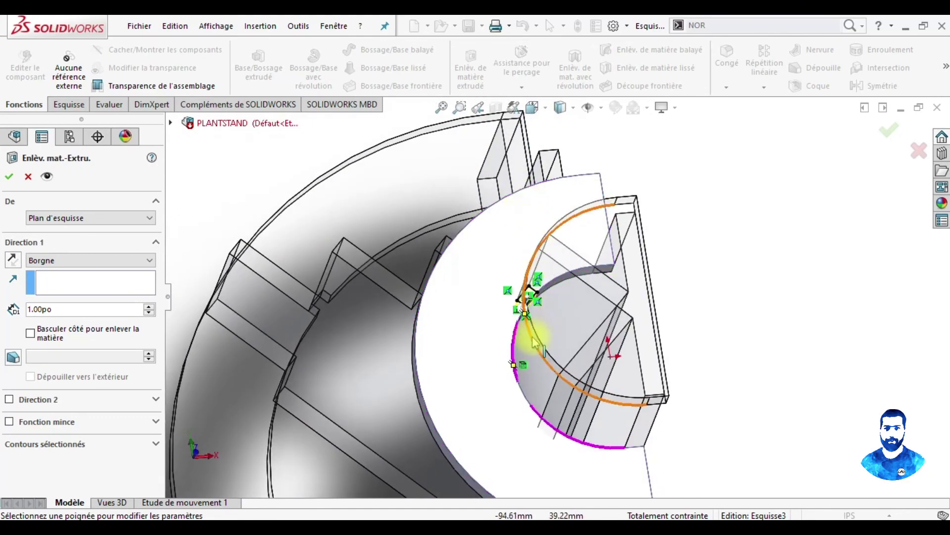
{"action": "left_click", "coordinate": [11, 175]}
{"action": "mouse_move", "coordinate": [573, 350]}
{"action": "middle_mouse_down"}
{"action": "mouse_move", "coordinate": [616, 338]}
{"action": "mouse_move", "coordinate": [516, 380]}
{"action": "middle_mouse_up"}
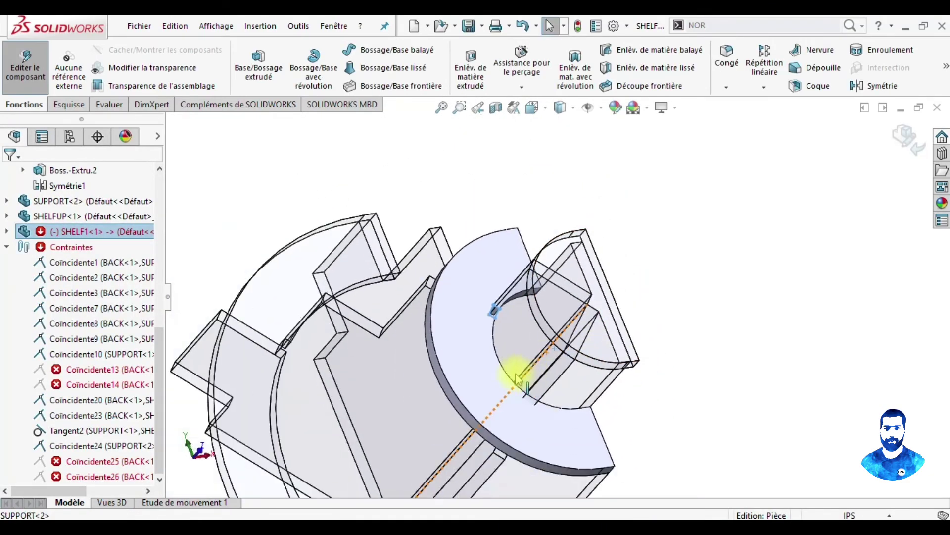
Step: Select Enlèv. mat.-Extru.1 in SHELF1's feature tree and start a mirror
{"action": "left_click", "coordinate": [724, 339]}
{"action": "mouse_move", "coordinate": [647, 357]}
{"action": "middle_mouse_down"}
{"action": "mouse_move", "coordinate": [632, 318]}
{"action": "mouse_move", "coordinate": [611, 365]}
{"action": "mouse_move", "coordinate": [629, 351]}
{"action": "mouse_move", "coordinate": [646, 413]}
{"action": "mouse_move", "coordinate": [652, 386]}
{"action": "mouse_move", "coordinate": [671, 395]}
{"action": "mouse_move", "coordinate": [664, 324]}
{"action": "mouse_move", "coordinate": [621, 404]}
{"action": "middle_mouse_up"}
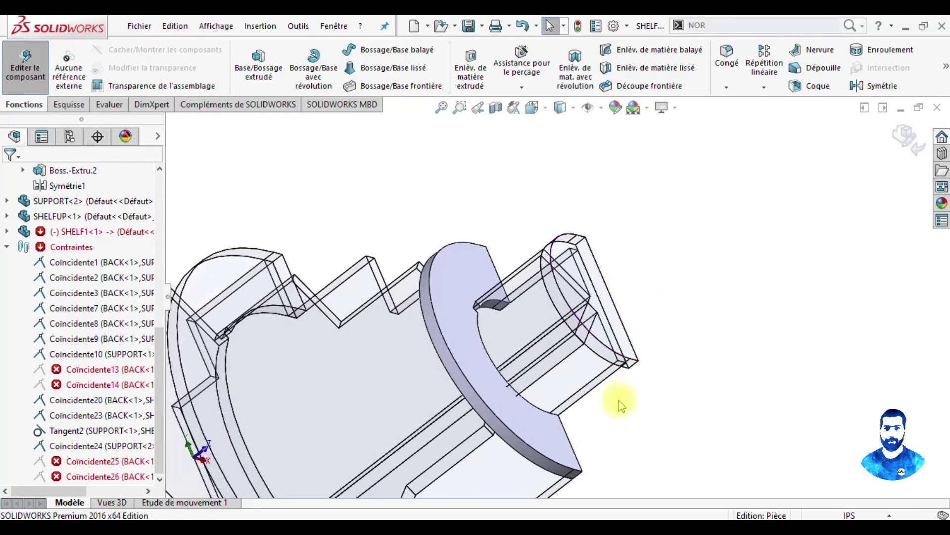
{"action": "scroll", "coordinate": [621, 405], "scroll_direction": "up", "scroll_amount": 3}
{"action": "scroll", "coordinate": [569, 414], "scroll_direction": "up", "scroll_amount": 2}
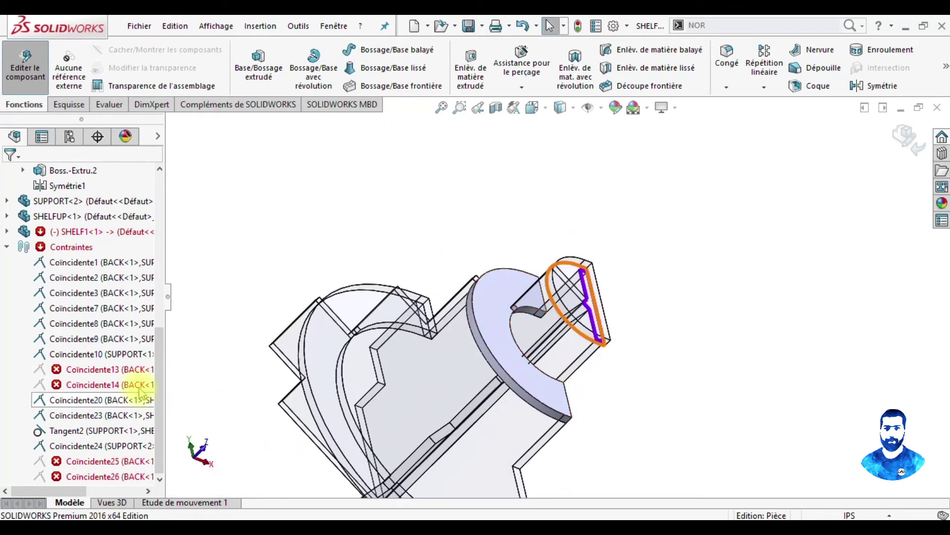
{"action": "scroll", "coordinate": [40, 245], "scroll_direction": "up", "scroll_amount": 2}
{"action": "scroll", "coordinate": [63, 271], "scroll_direction": "up", "scroll_amount": 2}
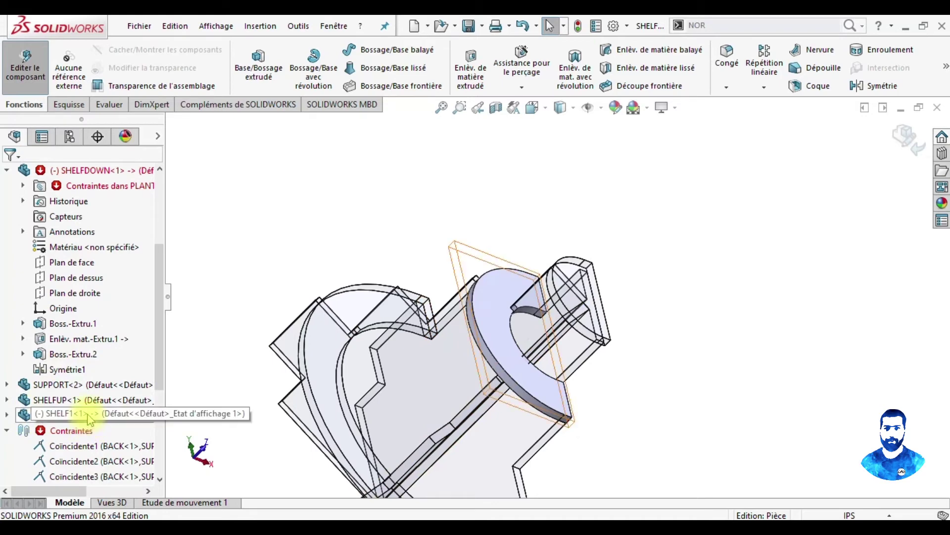
{"action": "left_click", "coordinate": [7, 415]}
{"action": "scroll", "coordinate": [74, 421], "scroll_direction": "down", "scroll_amount": 3}
{"action": "scroll", "coordinate": [74, 409], "scroll_direction": "down", "scroll_amount": 2}
{"action": "left_click", "coordinate": [84, 385]}
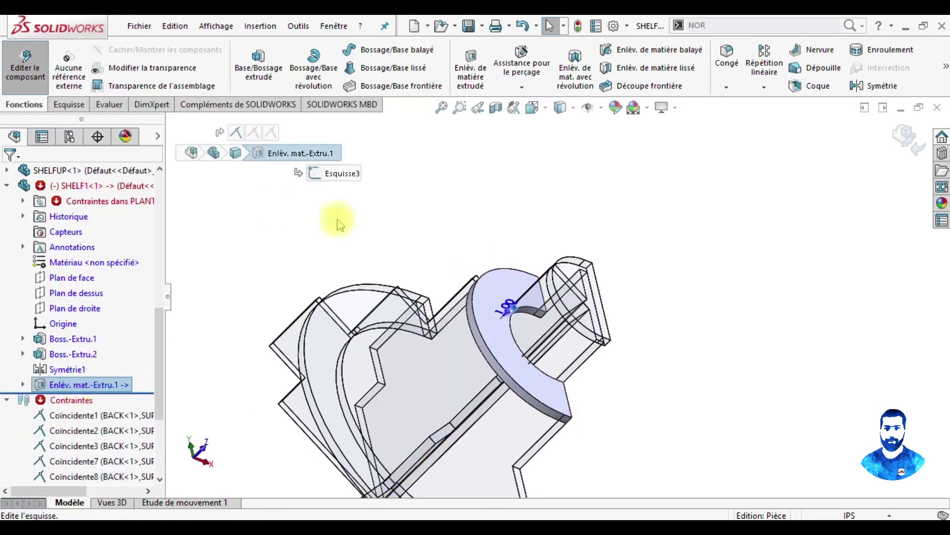
{"action": "middle_click_drag", "start_coordinate": [704, 237], "coordinate": [698, 223]}
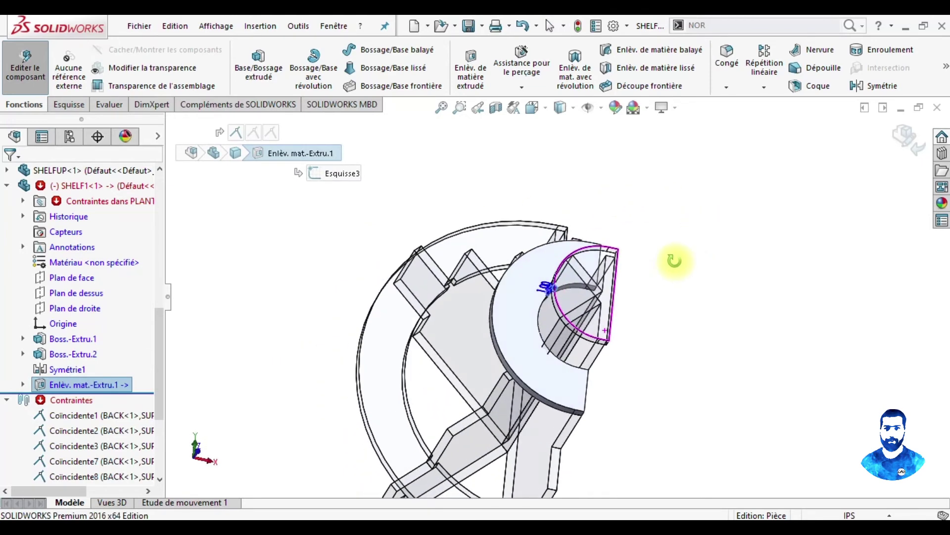
{"action": "left_click", "coordinate": [856, 87]}
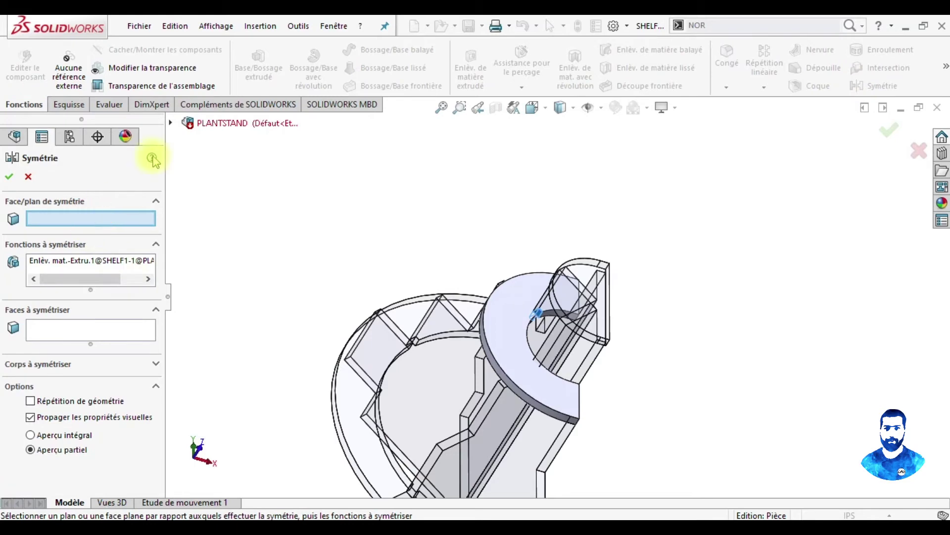
Step: Mirror Enlèv. mat.-Extru.1 about SHELF1's Plan de dessus, creating Symétrie2
{"action": "left_click", "coordinate": [171, 122]}
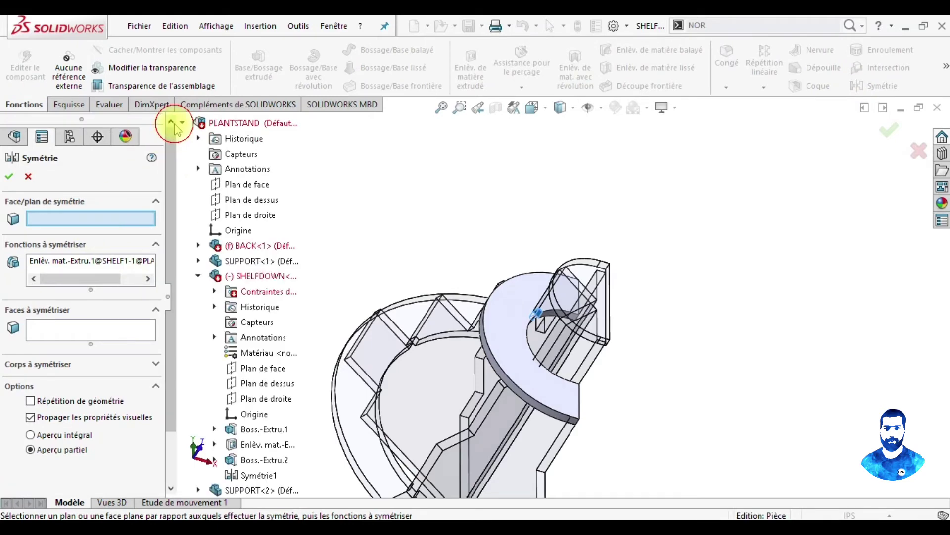
{"action": "scroll", "coordinate": [266, 353], "scroll_direction": "down", "scroll_amount": 2}
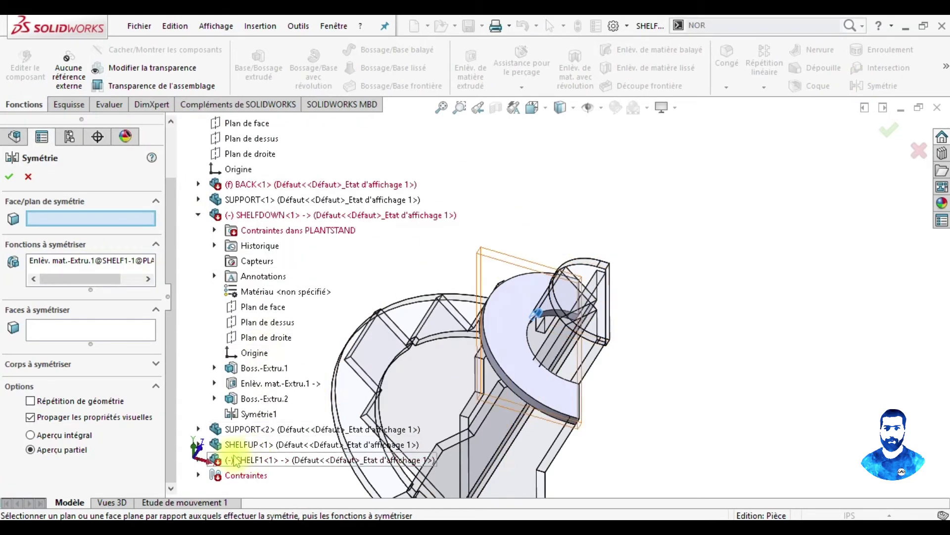
{"action": "left_click", "coordinate": [198, 460]}
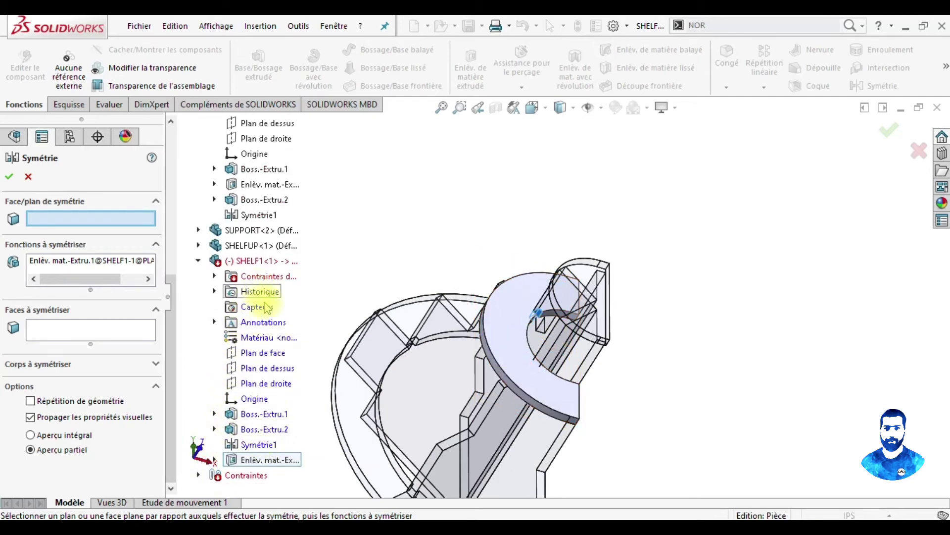
{"action": "left_click", "coordinate": [266, 368]}
{"action": "left_click", "coordinate": [10, 180]}
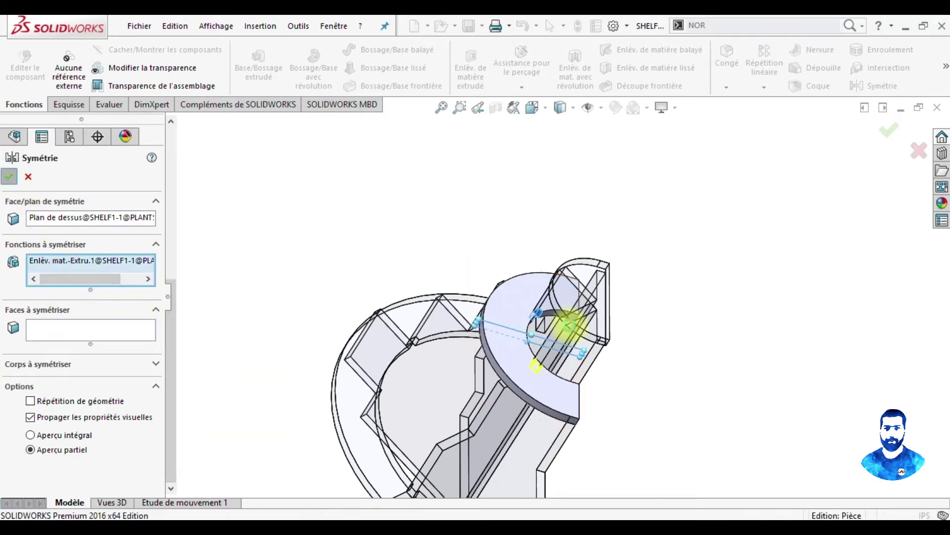
{"action": "mouse_move", "coordinate": [643, 333]}
{"action": "middle_mouse_down"}
{"action": "mouse_move", "coordinate": [666, 323]}
{"action": "mouse_move", "coordinate": [610, 393]}
{"action": "middle_mouse_up"}
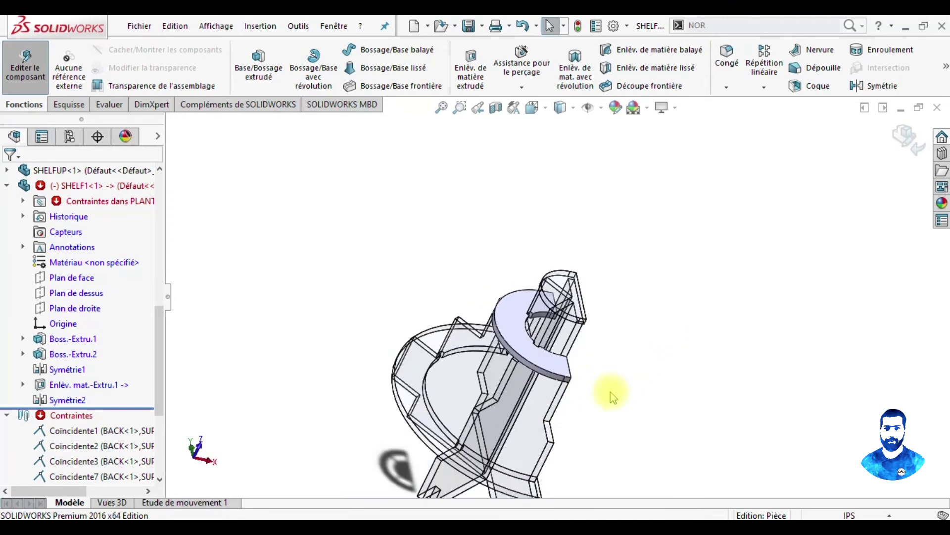
Step: Return to assembly editing and inspect the erroring mates Coïncidente13, 14 and 25
{"action": "left_click", "coordinate": [916, 131]}
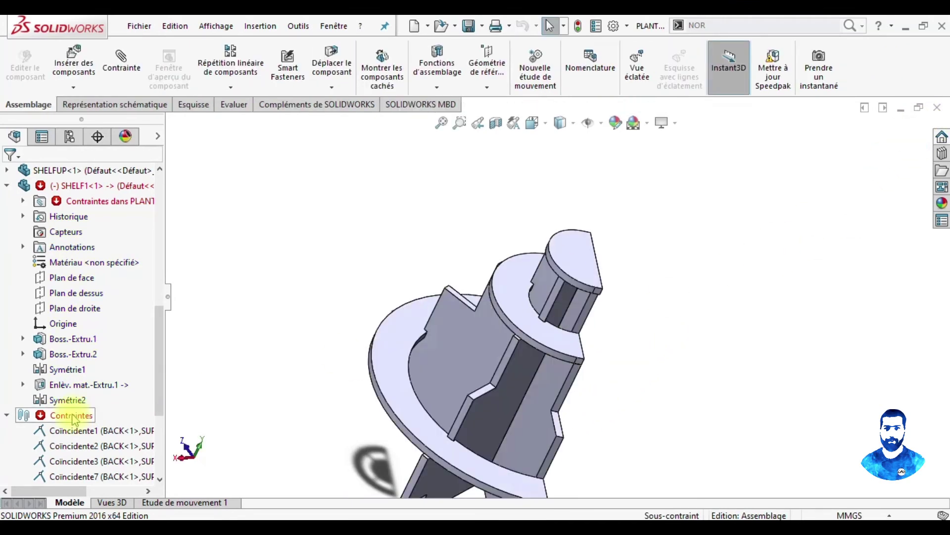
{"action": "scroll", "coordinate": [74, 418], "scroll_direction": "down", "scroll_amount": 4}
{"action": "left_click", "coordinate": [94, 372]}
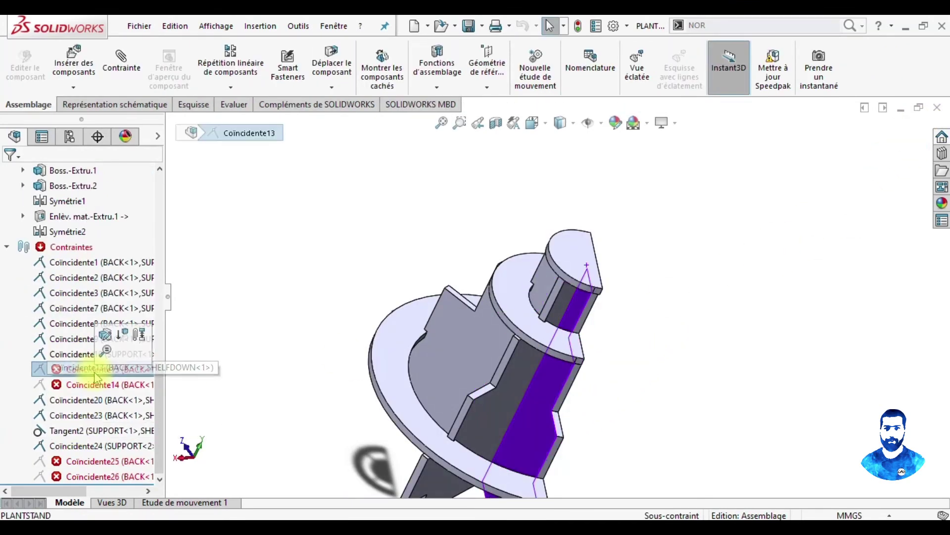
{"action": "left_click", "coordinate": [92, 384]}
{"action": "mouse_move", "coordinate": [484, 389]}
{"action": "middle_mouse_down"}
{"action": "mouse_move", "coordinate": [637, 356]}
{"action": "mouse_move", "coordinate": [633, 282]}
{"action": "mouse_move", "coordinate": [646, 321]}
{"action": "middle_mouse_up"}
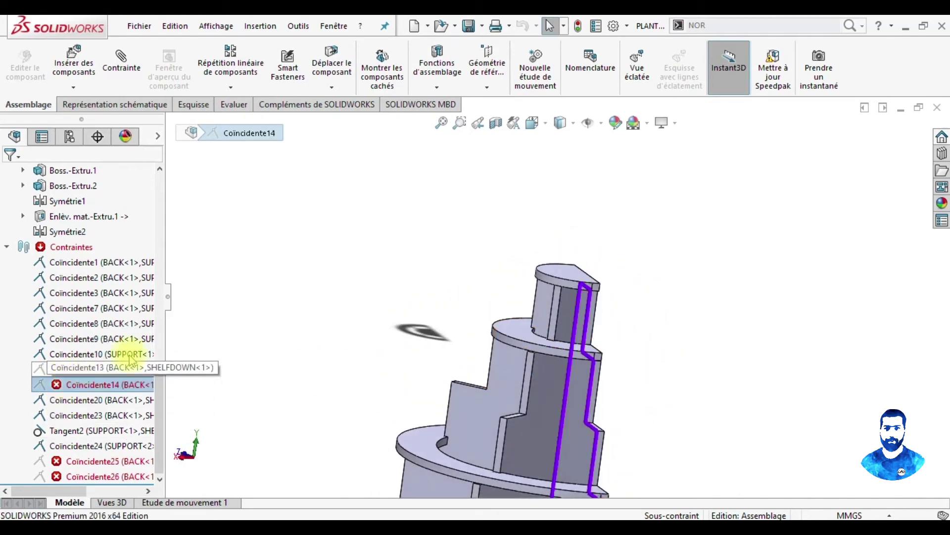
{"action": "left_click", "coordinate": [580, 27]}
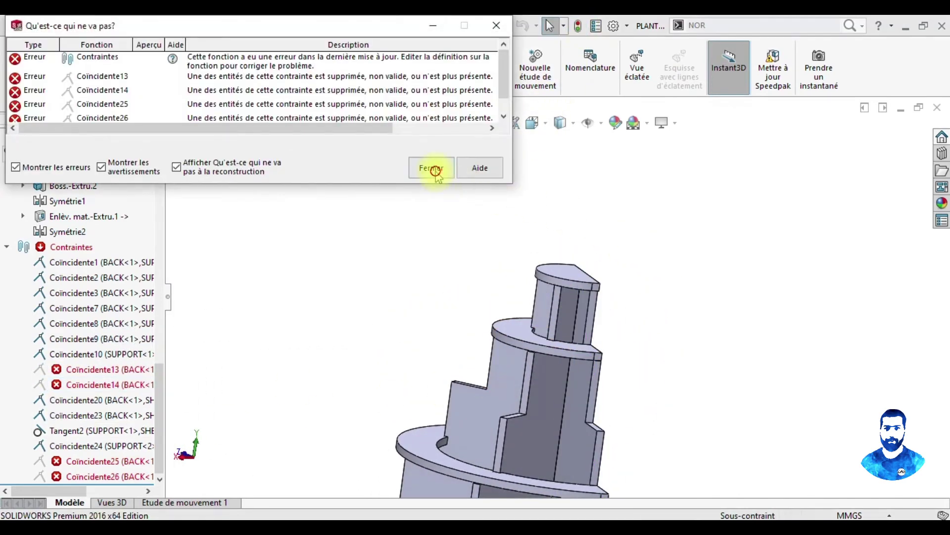
{"action": "left_click", "coordinate": [431, 169]}
{"action": "left_click", "coordinate": [90, 462]}
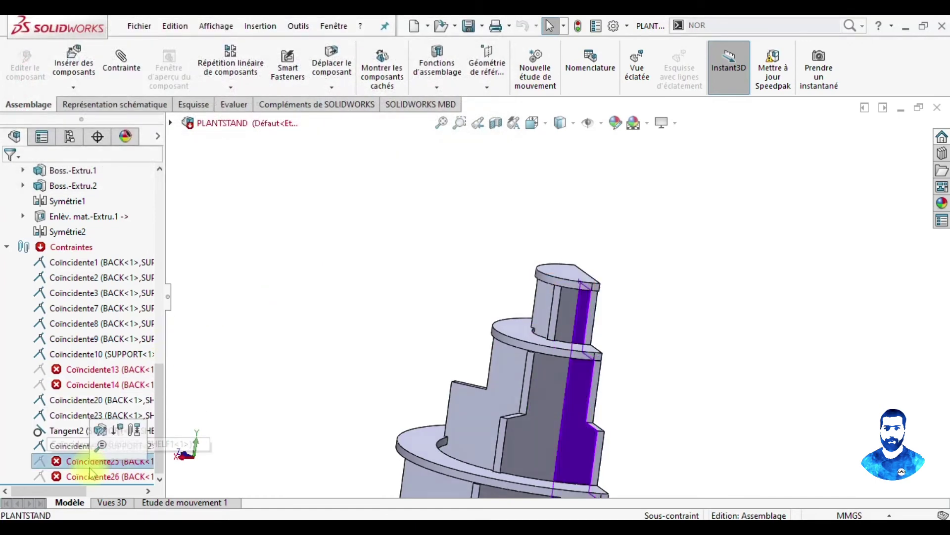
{"action": "mouse_move", "coordinate": [561, 347]}
{"action": "middle_mouse_down"}
{"action": "mouse_move", "coordinate": [541, 394]}
{"action": "mouse_move", "coordinate": [530, 335]}
{"action": "mouse_move", "coordinate": [583, 298]}
{"action": "mouse_move", "coordinate": [556, 335]}
{"action": "mouse_move", "coordinate": [572, 269]}
{"action": "mouse_move", "coordinate": [589, 304]}
{"action": "mouse_move", "coordinate": [578, 368]}
{"action": "mouse_move", "coordinate": [549, 391]}
{"action": "middle_mouse_up"}
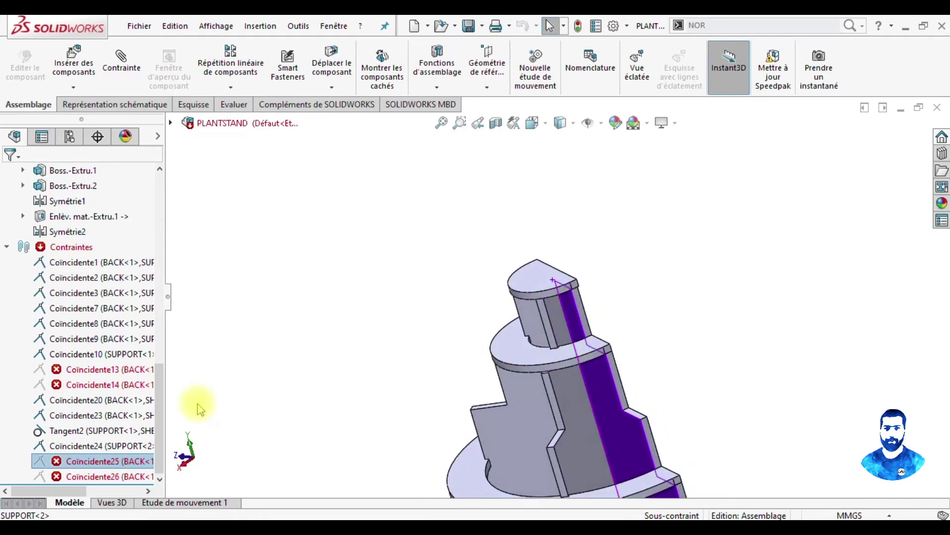
Step: Delete the broken mates Coïncidente13 and Coïncidente14, confirming each with Oui
{"action": "right_click", "coordinate": [112, 372]}
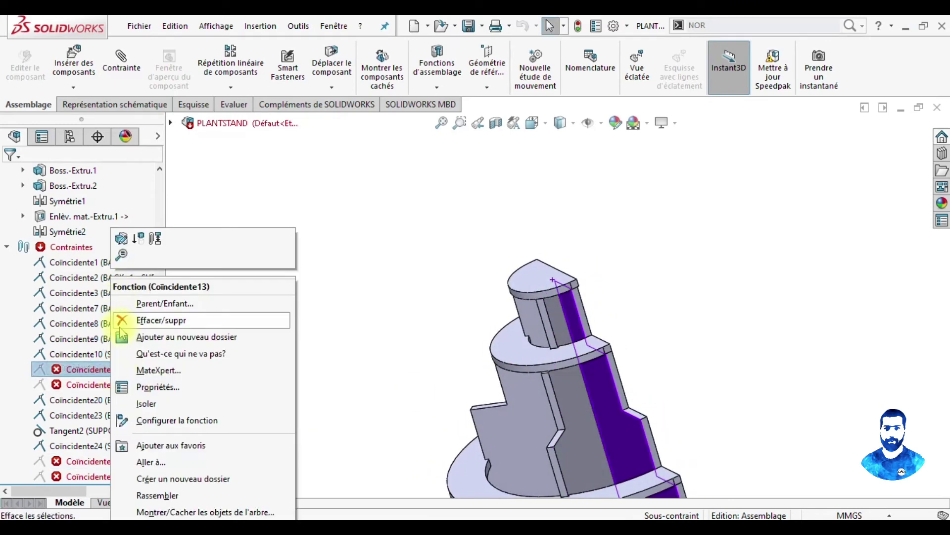
{"action": "left_click", "coordinate": [121, 327]}
{"action": "left_click", "coordinate": [549, 206]}
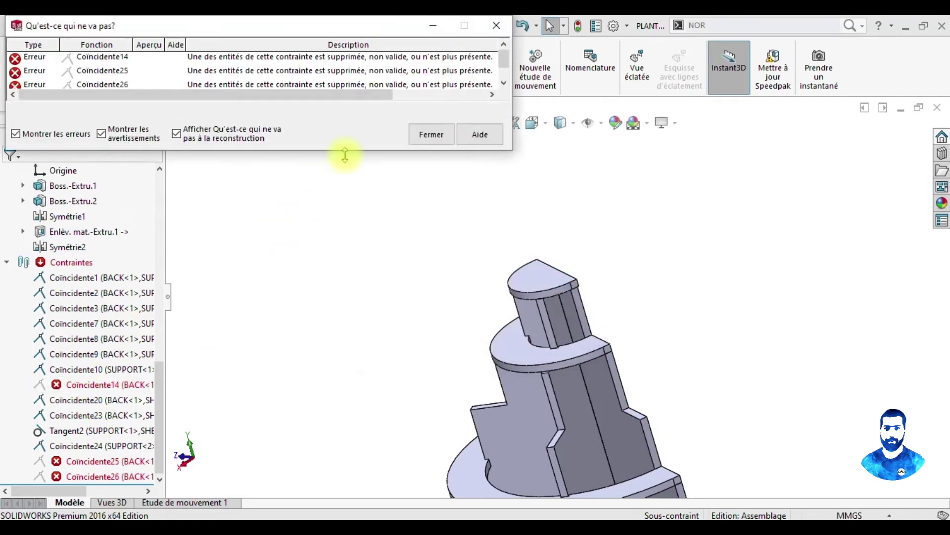
{"action": "left_click", "coordinate": [438, 137]}
{"action": "right_click", "coordinate": [82, 386]}
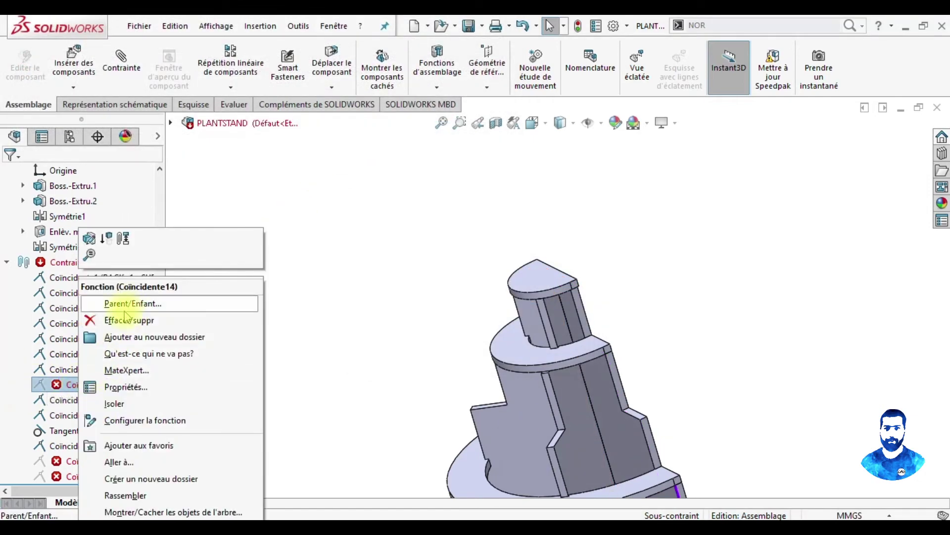
{"action": "left_click", "coordinate": [126, 320]}
{"action": "left_click", "coordinate": [548, 206]}
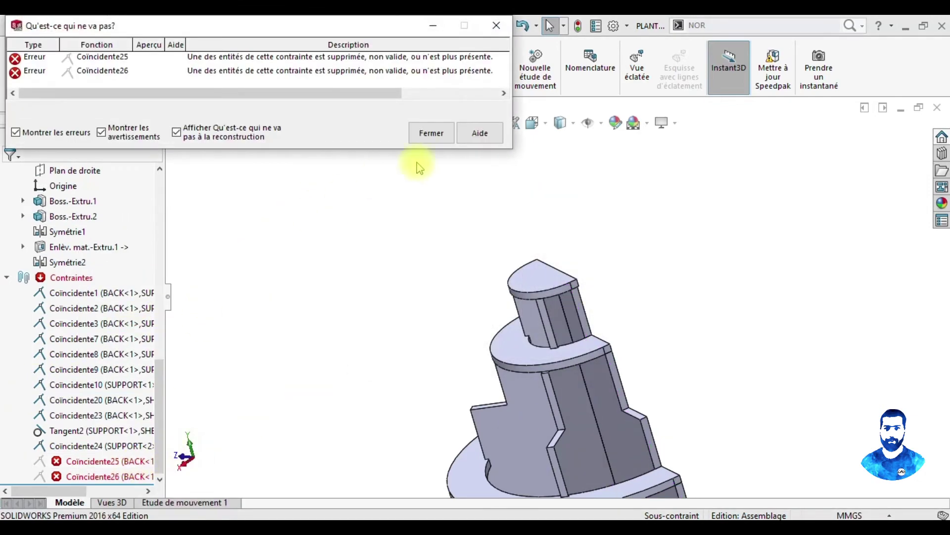
{"action": "left_click", "coordinate": [438, 136]}
Step: Delete the broken mates Coïncidente25 and Coïncidente26, confirming each with Oui
{"action": "right_click", "coordinate": [102, 461]}
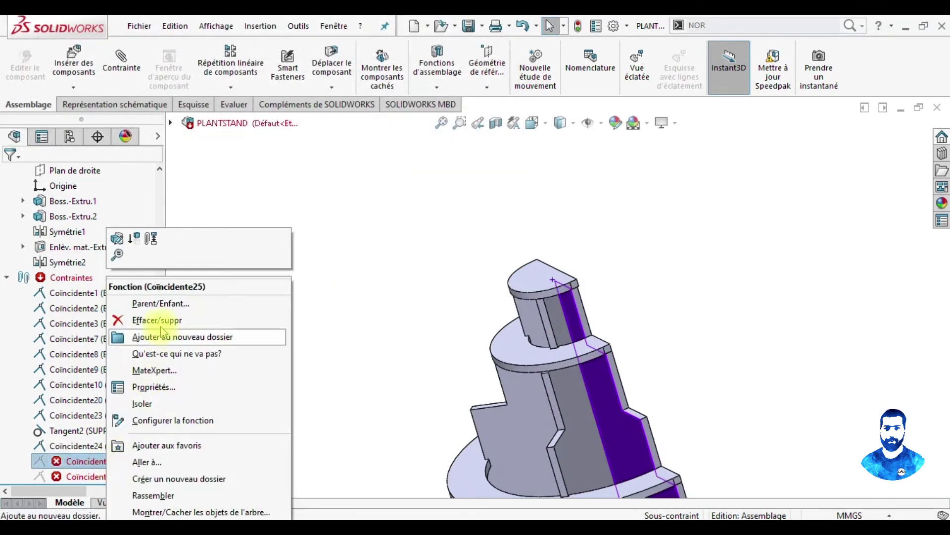
{"action": "left_click", "coordinate": [148, 321]}
{"action": "left_click", "coordinate": [548, 206]}
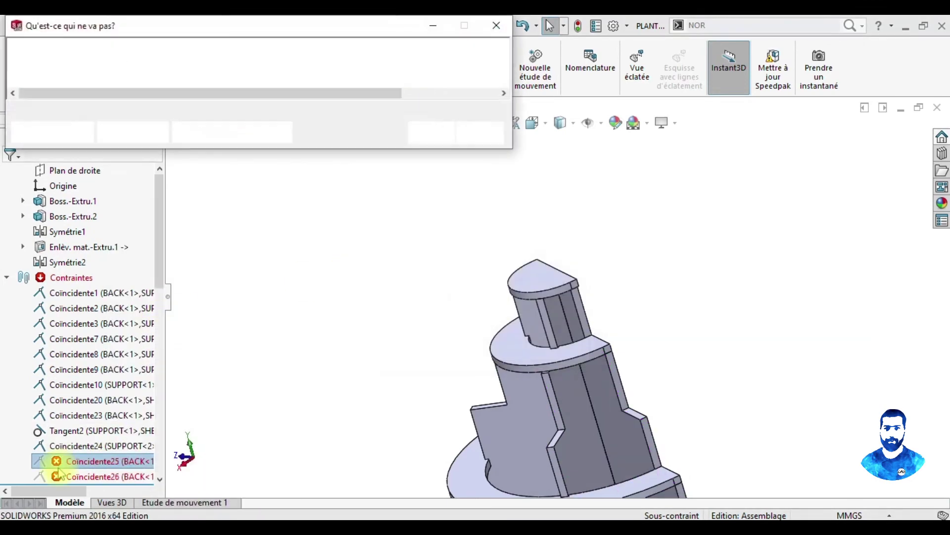
{"action": "left_click", "coordinate": [433, 133]}
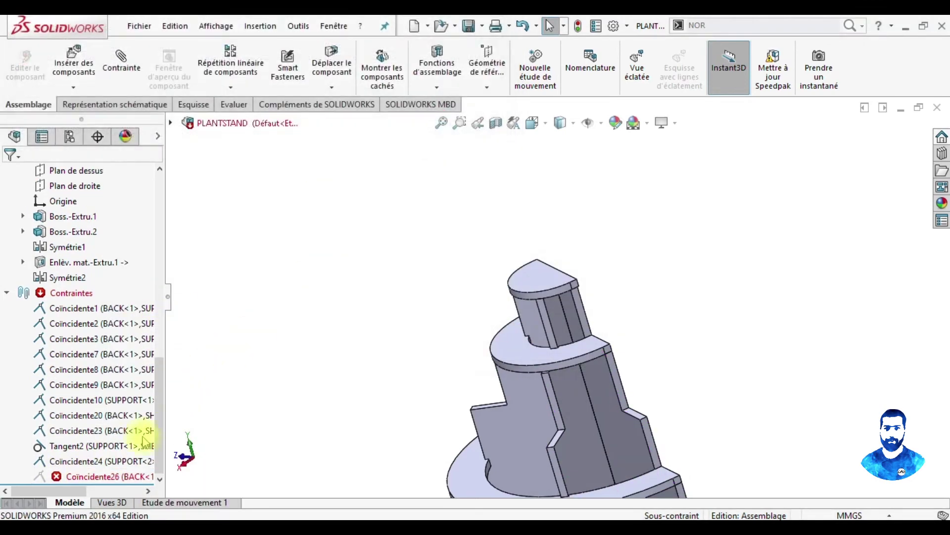
{"action": "right_click", "coordinate": [80, 476]}
{"action": "left_click", "coordinate": [143, 322]}
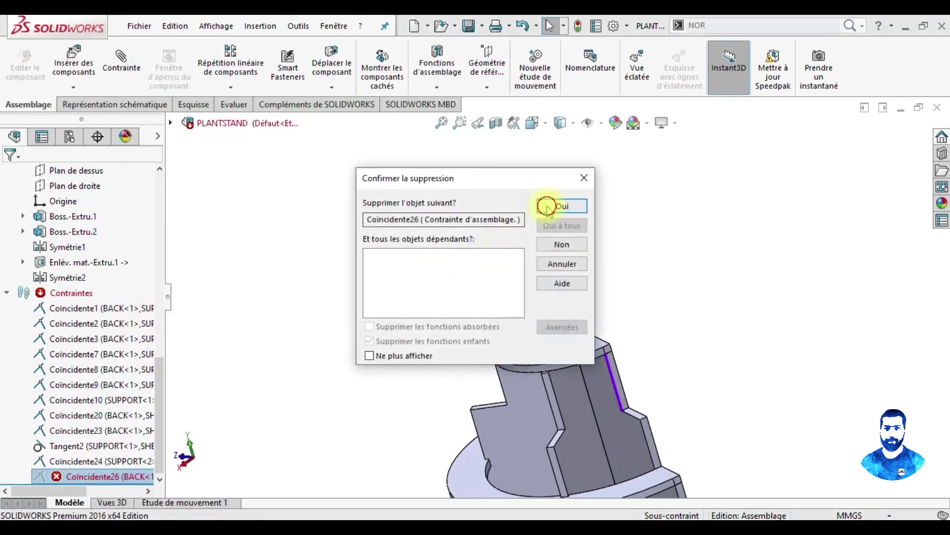
{"action": "left_click", "coordinate": [547, 207]}
{"action": "middle_click_drag", "start_coordinate": [579, 381], "coordinate": [594, 413]}
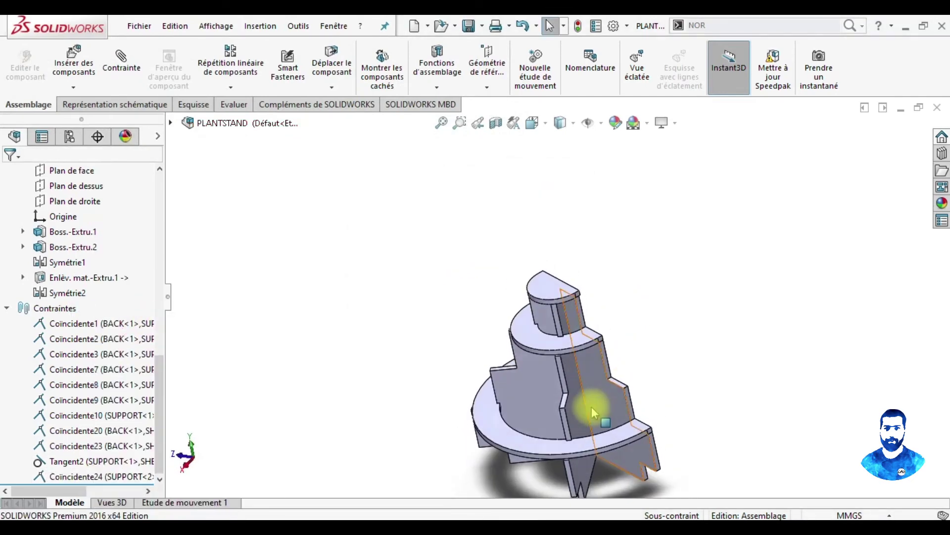
Step: Drag the freed top shelf SHELF1 up off the stand
{"action": "scroll", "coordinate": [594, 412], "scroll_direction": "down", "scroll_amount": 3}
{"action": "scroll", "coordinate": [555, 318], "scroll_direction": "down", "scroll_amount": 3}
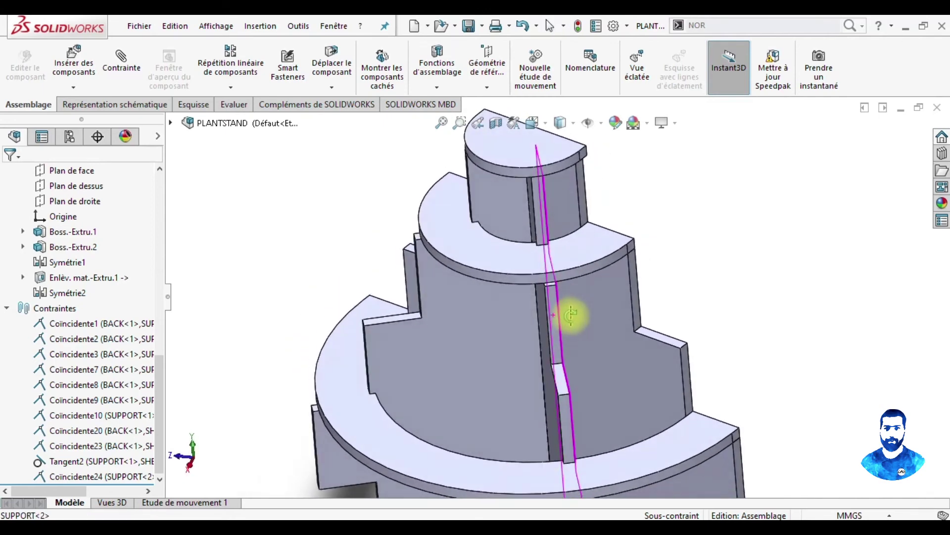
{"action": "left_click_drag", "start_coordinate": [556, 266], "coordinate": [403, 230]}
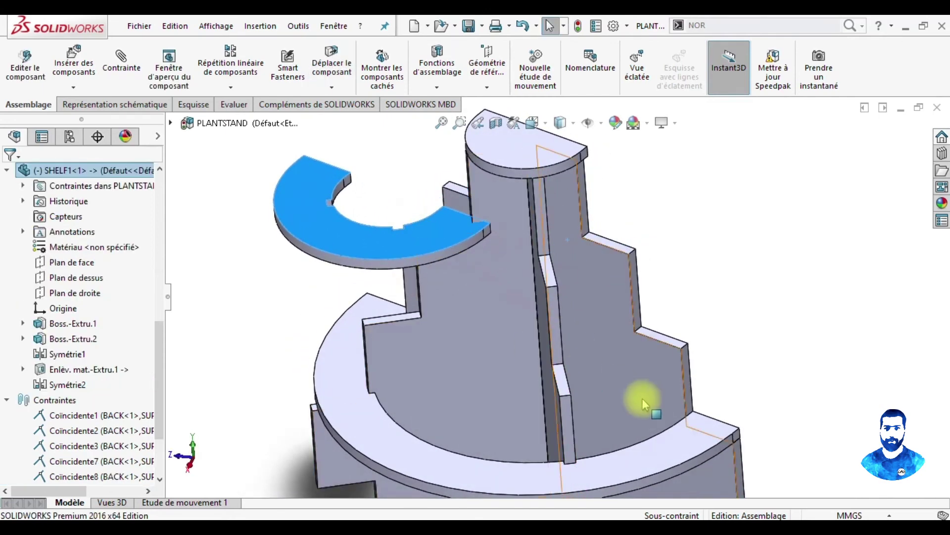
{"action": "left_click", "coordinate": [642, 403]}
Step: Reposition the bottom shelf SHELFDOWN alongside the back panel with Déplacer le composant
{"action": "left_click", "coordinate": [544, 361]}
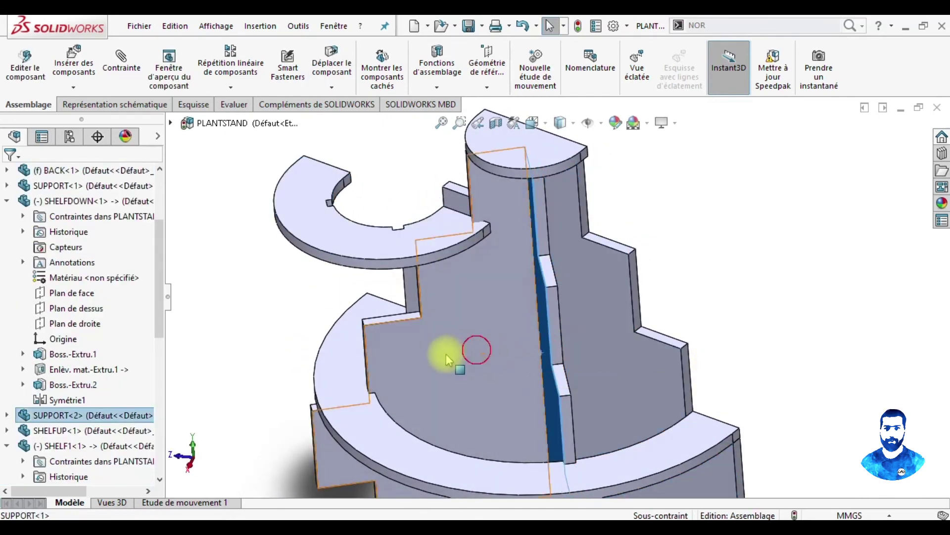
{"action": "scroll", "coordinate": [463, 356], "scroll_direction": "up", "scroll_amount": 3}
{"action": "middle_click_drag", "start_coordinate": [463, 356], "coordinate": [604, 415]}
{"action": "mouse_move", "coordinate": [605, 416]}
{"action": "left_mouse_down"}
{"action": "mouse_move", "coordinate": [550, 451]}
{"action": "mouse_move", "coordinate": [619, 409]}
{"action": "mouse_move", "coordinate": [607, 438]}
{"action": "left_mouse_up"}
{"action": "key", "text": "Escape"}
Step: Zoom to SHELFDOWN's end face and mate it coincident to the BACK panel face
{"action": "mouse_move", "coordinate": [700, 358]}
{"action": "middle_mouse_down"}
{"action": "mouse_move", "coordinate": [664, 271]}
{"action": "mouse_move", "coordinate": [617, 429]}
{"action": "middle_mouse_up"}
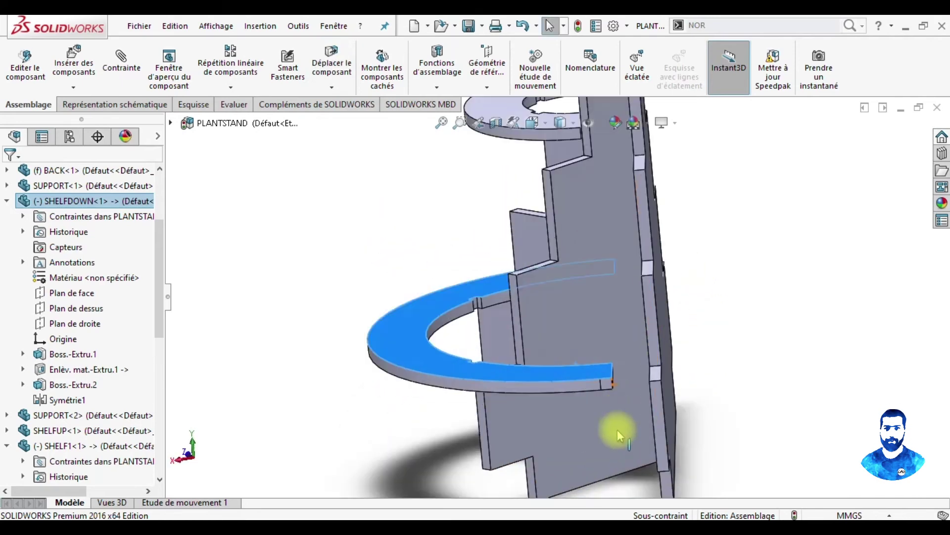
{"action": "scroll", "coordinate": [626, 379], "scroll_direction": "down", "scroll_amount": 1}
{"action": "scroll", "coordinate": [616, 379], "scroll_direction": "down", "scroll_amount": 2}
{"action": "scroll", "coordinate": [586, 378], "scroll_direction": "down", "scroll_amount": 2}
{"action": "scroll", "coordinate": [582, 381], "scroll_direction": "down", "scroll_amount": 2}
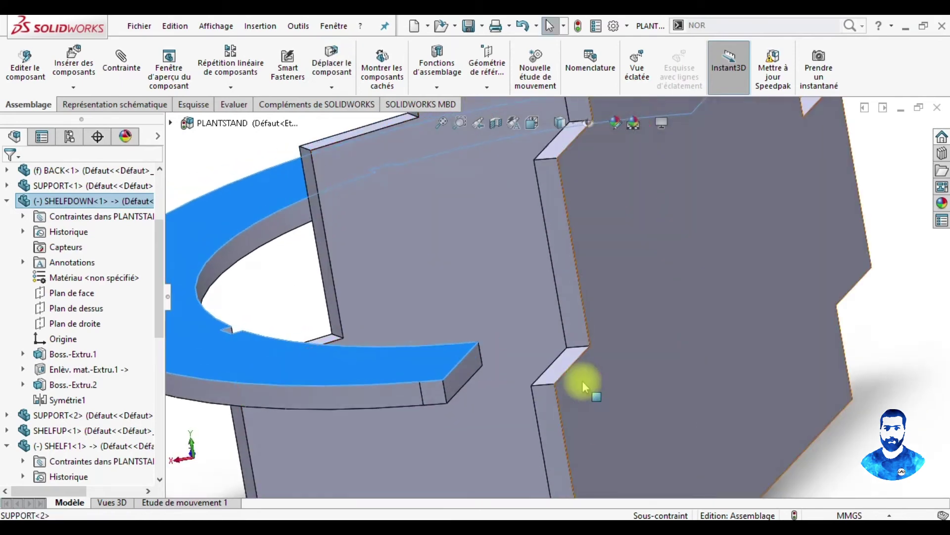
{"action": "scroll", "coordinate": [583, 382], "scroll_direction": "up", "scroll_amount": 4}
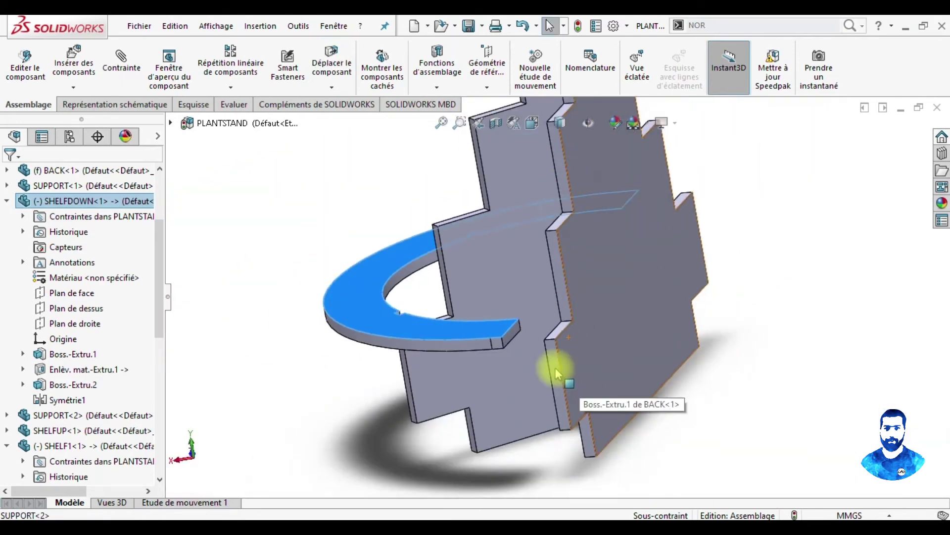
{"action": "left_click", "coordinate": [515, 333]}
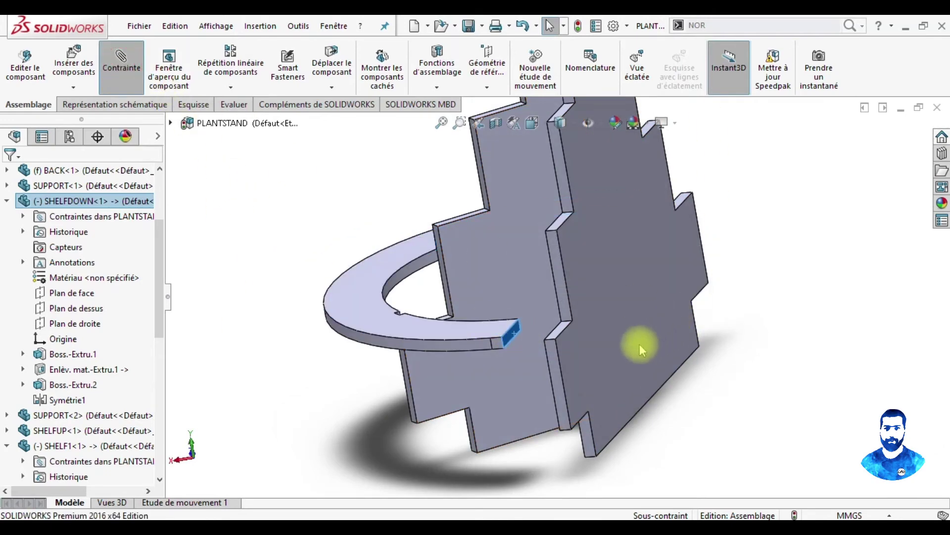
{"action": "left_click", "coordinate": [633, 370]}
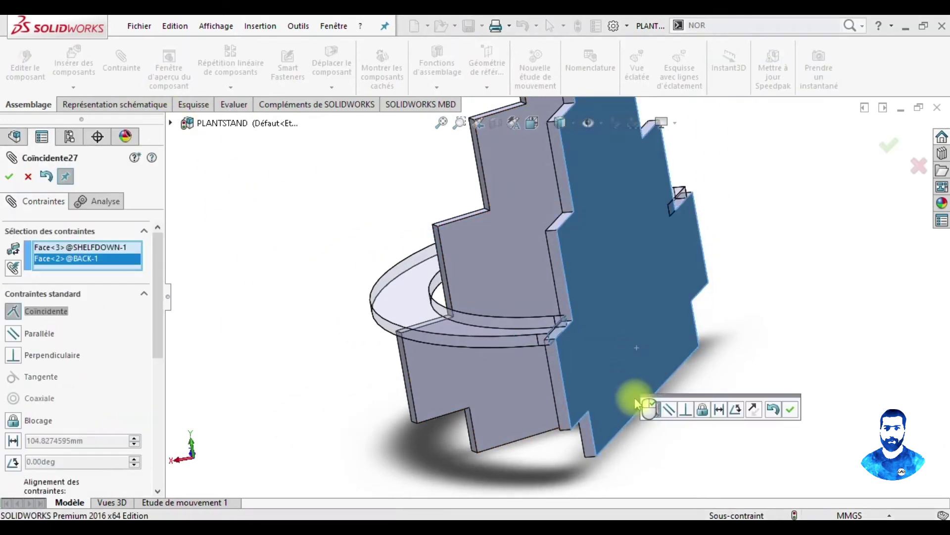
Step: Accept the pending coincident mate and mate the shelf's end face to the BACK panel
{"action": "left_click", "coordinate": [789, 414]}
{"action": "mouse_move", "coordinate": [674, 373]}
{"action": "middle_mouse_down"}
{"action": "mouse_move", "coordinate": [611, 361]}
{"action": "mouse_move", "coordinate": [615, 421]}
{"action": "mouse_move", "coordinate": [622, 329]}
{"action": "middle_mouse_up"}
{"action": "scroll", "coordinate": [593, 353], "scroll_direction": "down", "scroll_amount": 2}
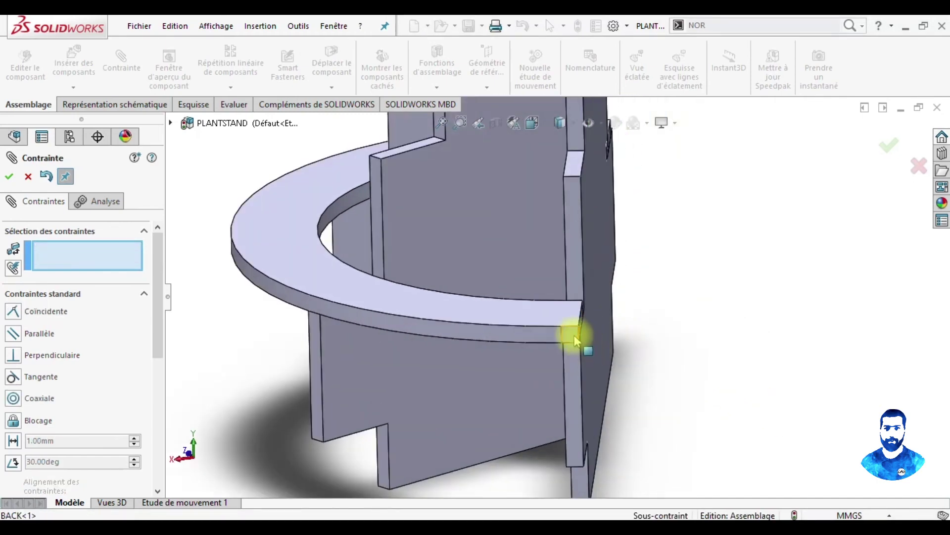
{"action": "left_click", "coordinate": [576, 340]}
{"action": "left_click", "coordinate": [573, 367]}
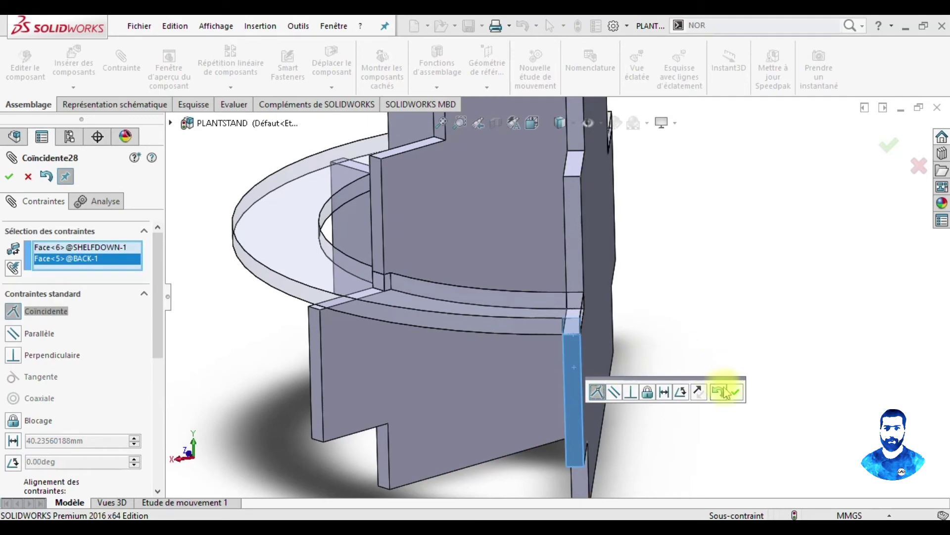
{"action": "left_click", "coordinate": [736, 393]}
Step: Slide the upper shelf ring lower down the support
{"action": "scroll", "coordinate": [671, 325], "scroll_direction": "up", "scroll_amount": 3}
{"action": "mouse_move", "coordinate": [671, 325]}
{"action": "middle_mouse_down"}
{"action": "mouse_move", "coordinate": [516, 236]}
{"action": "mouse_move", "coordinate": [550, 250]}
{"action": "mouse_move", "coordinate": [539, 270]}
{"action": "mouse_move", "coordinate": [519, 186]}
{"action": "middle_mouse_up"}
{"action": "scroll", "coordinate": [529, 186], "scroll_direction": "down", "scroll_amount": 3}
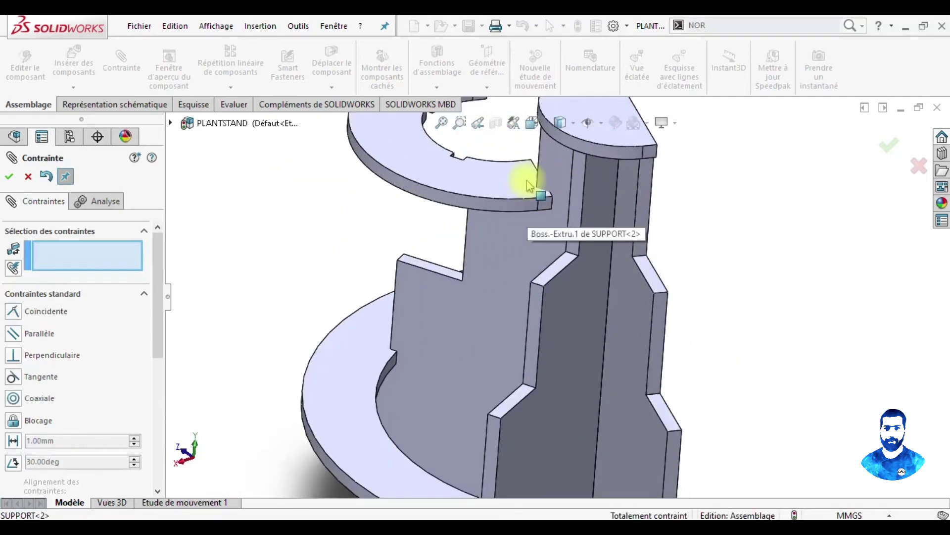
{"action": "mouse_move", "coordinate": [525, 186]}
{"action": "left_mouse_down"}
{"action": "mouse_move", "coordinate": [509, 269]}
{"action": "mouse_move", "coordinate": [578, 261]}
{"action": "mouse_move", "coordinate": [650, 297]}
{"action": "mouse_move", "coordinate": [626, 287]}
{"action": "left_mouse_up"}
{"action": "scroll", "coordinate": [706, 293], "scroll_direction": "down", "scroll_amount": 3}
{"action": "middle_click_drag", "start_coordinate": [706, 292], "coordinate": [647, 271]}
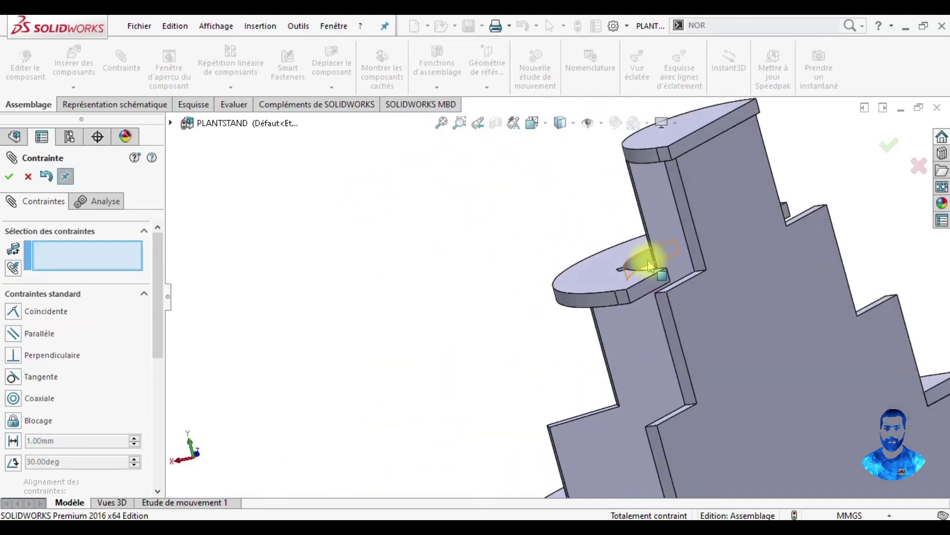
Step: Try pairing the upper shelf with the back plate and support, then clear the conflicting selections
{"action": "left_click", "coordinate": [646, 287]}
{"action": "left_click", "coordinate": [707, 295]}
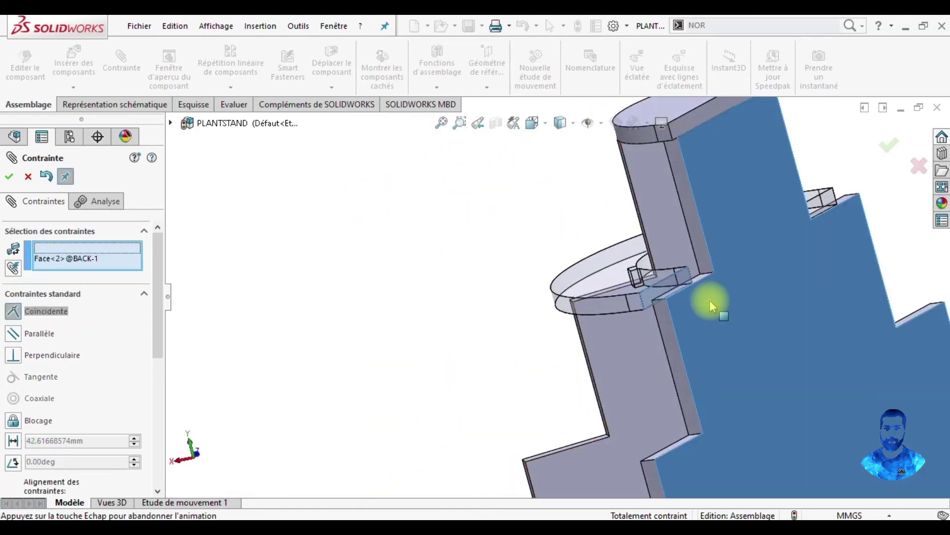
{"action": "mouse_move", "coordinate": [706, 296]}
{"action": "middle_mouse_down"}
{"action": "mouse_move", "coordinate": [707, 388]}
{"action": "mouse_move", "coordinate": [693, 314]}
{"action": "middle_mouse_up"}
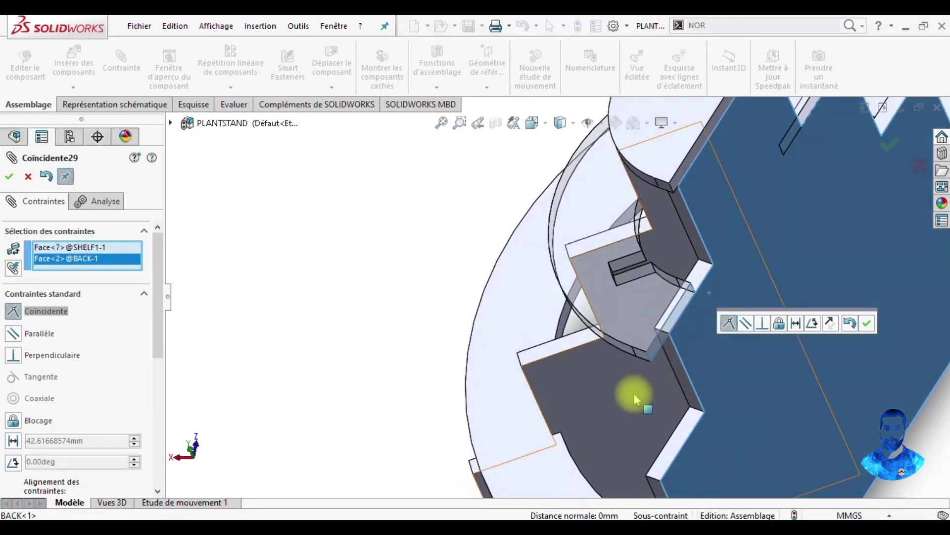
{"action": "left_click", "coordinate": [646, 356]}
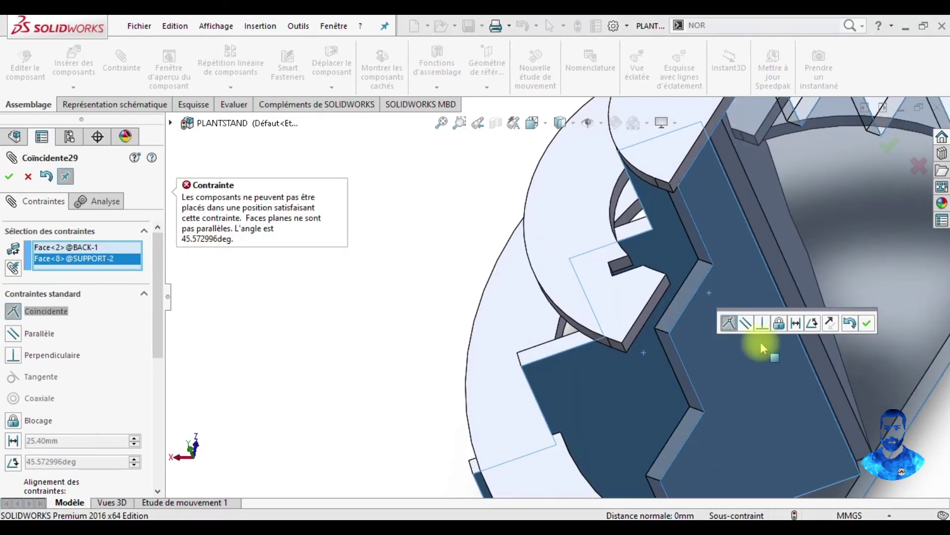
{"action": "right_click", "coordinate": [109, 262]}
{"action": "left_click", "coordinate": [131, 268]}
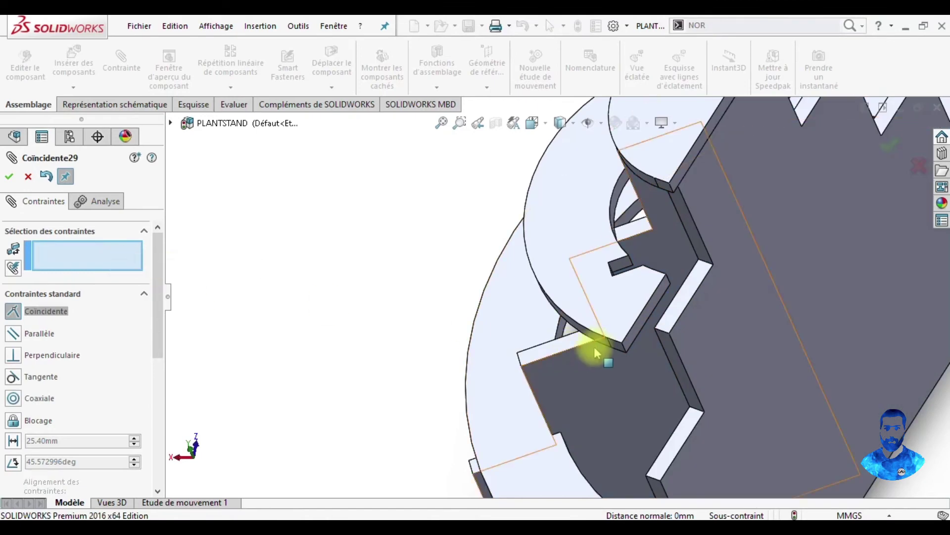
Step: Mate the upper shelf face coincident to the back plate, clearing an unwanted extra pick
{"action": "left_click", "coordinate": [640, 330]}
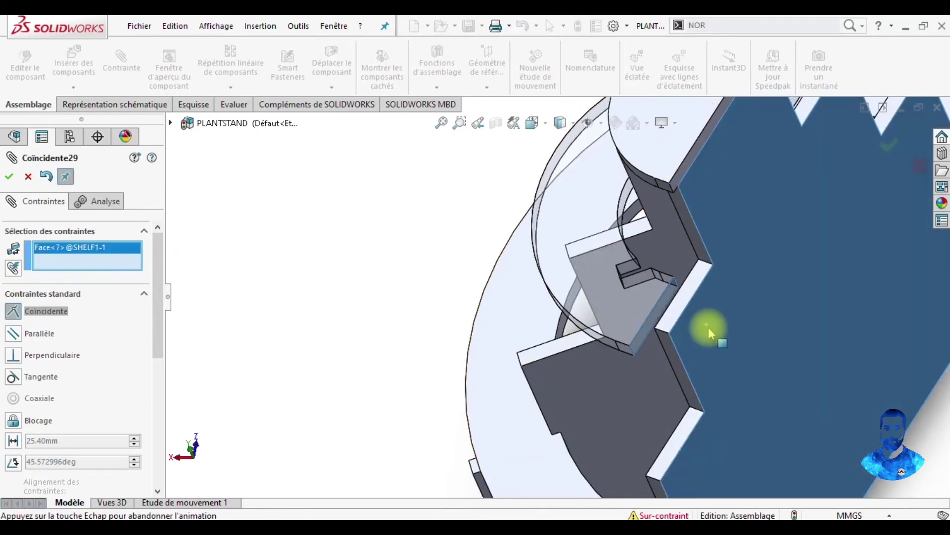
{"action": "left_click", "coordinate": [709, 326]}
{"action": "left_click", "coordinate": [938, 341]}
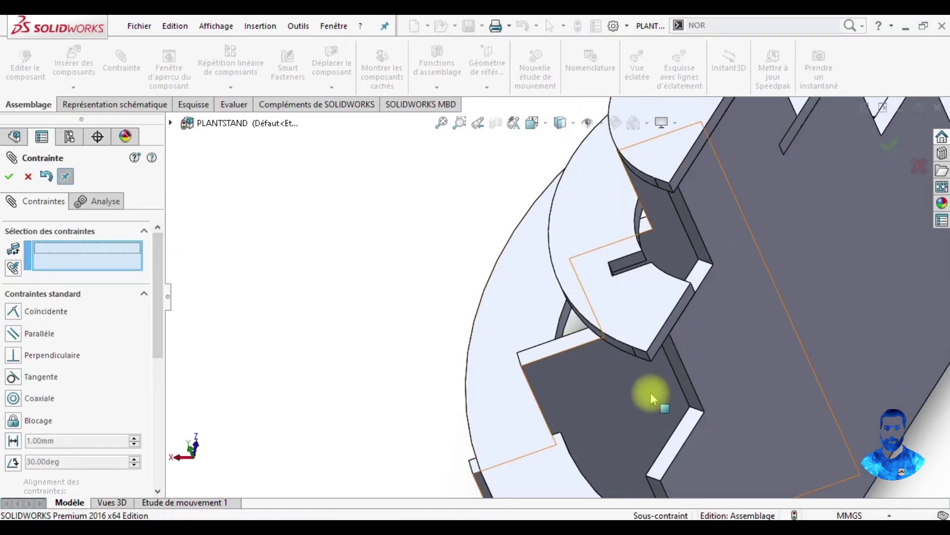
{"action": "left_click", "coordinate": [649, 360]}
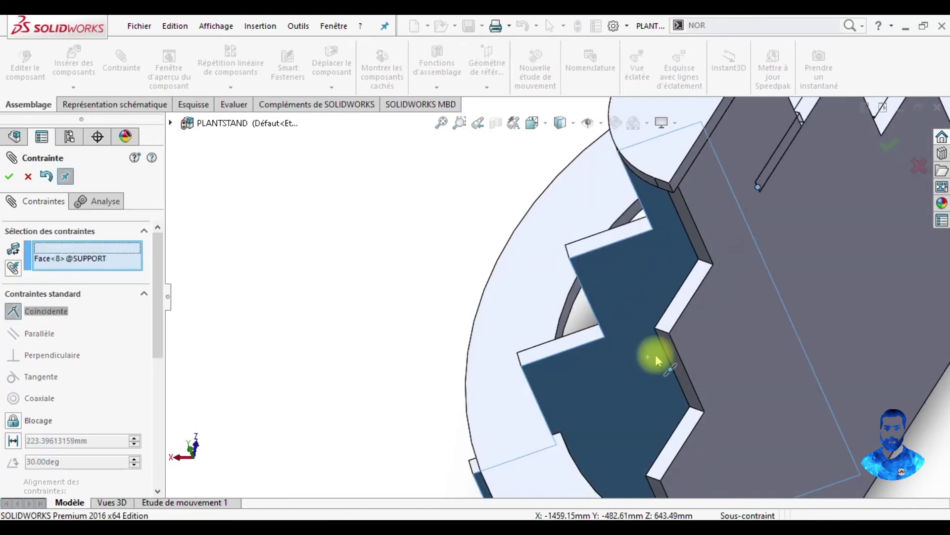
{"action": "right_click", "coordinate": [118, 260]}
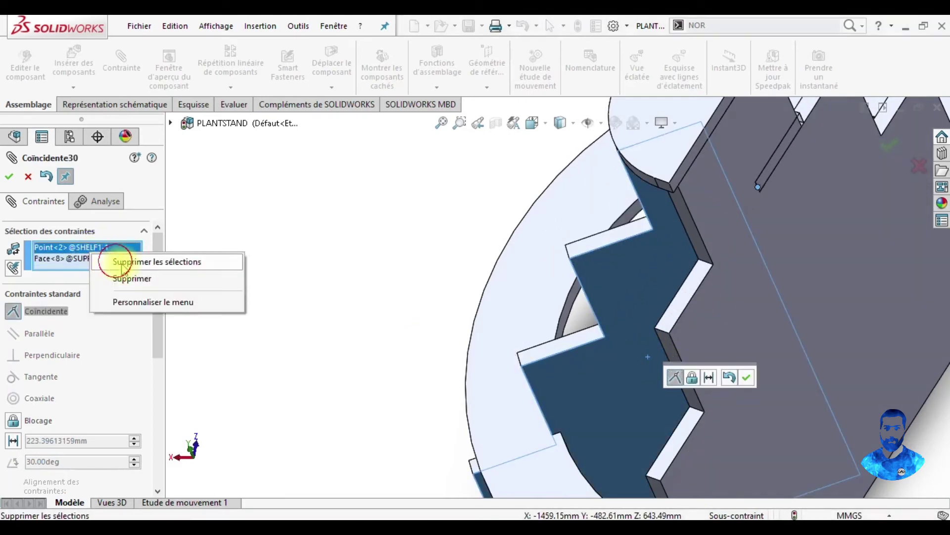
{"action": "left_click", "coordinate": [159, 264]}
Step: After a failed edge-to-support attempt, mate the shelf slot face coincident to the BACK slot face
{"action": "left_click", "coordinate": [664, 351]}
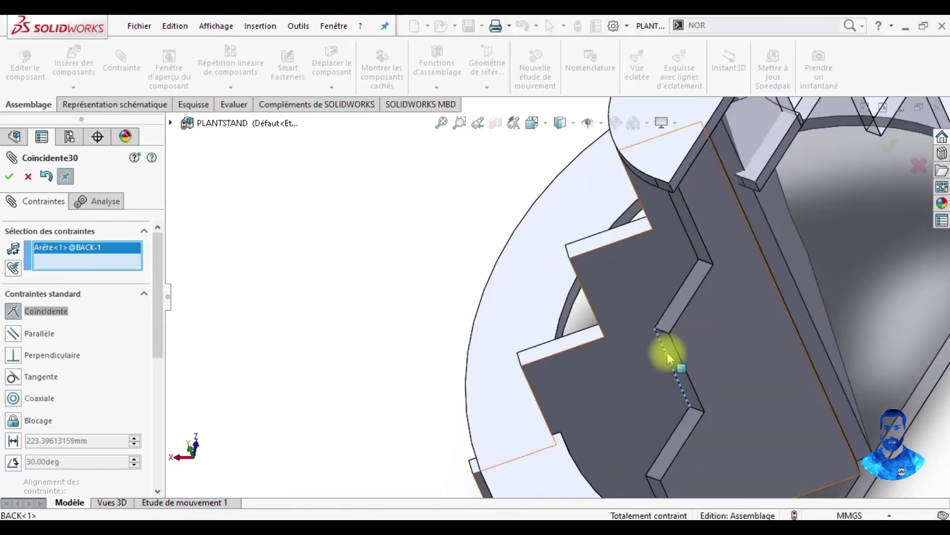
{"action": "left_click", "coordinate": [664, 360]}
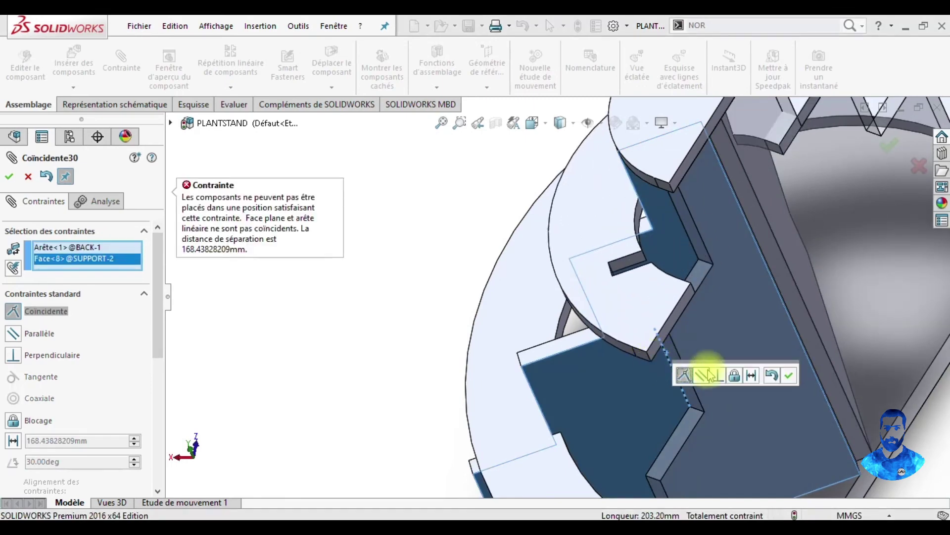
{"action": "right_click", "coordinate": [98, 270]}
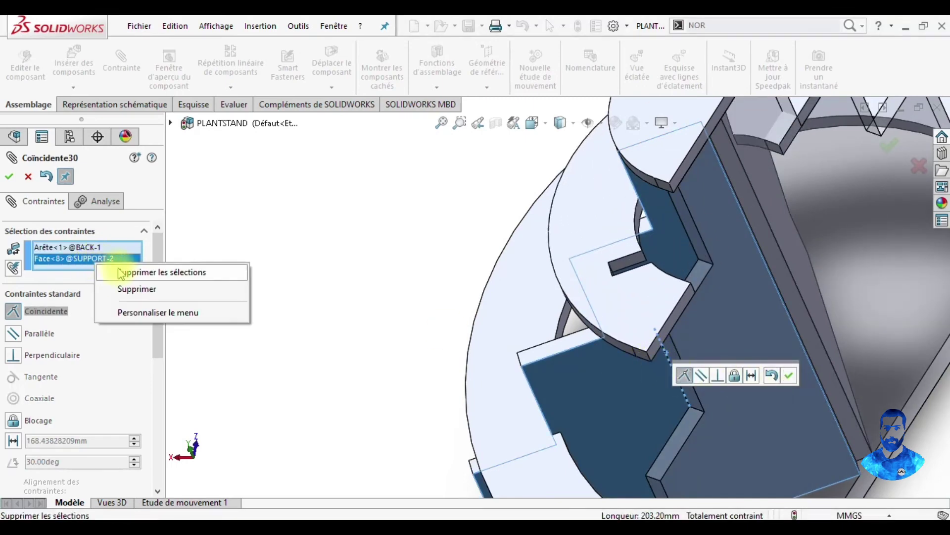
{"action": "left_click", "coordinate": [148, 270]}
{"action": "left_click", "coordinate": [642, 359]}
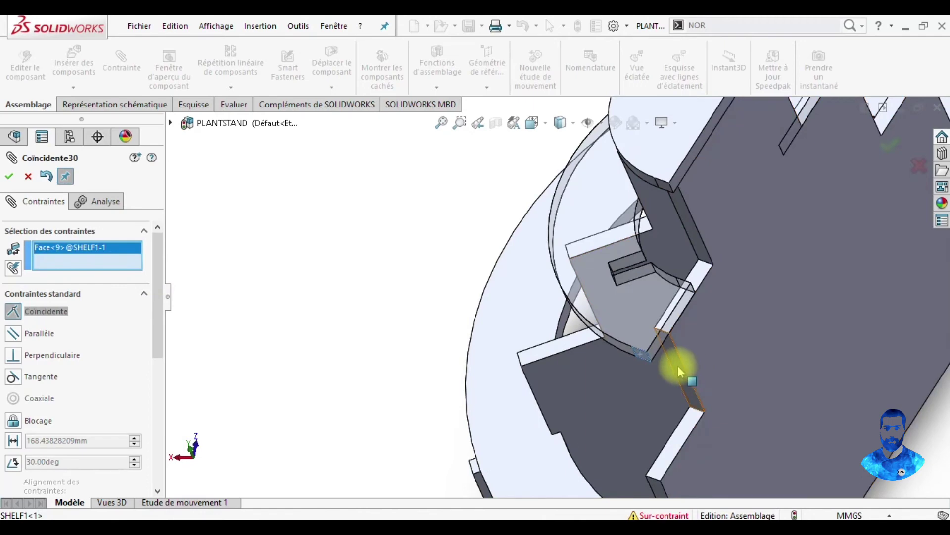
{"action": "left_click", "coordinate": [683, 366]}
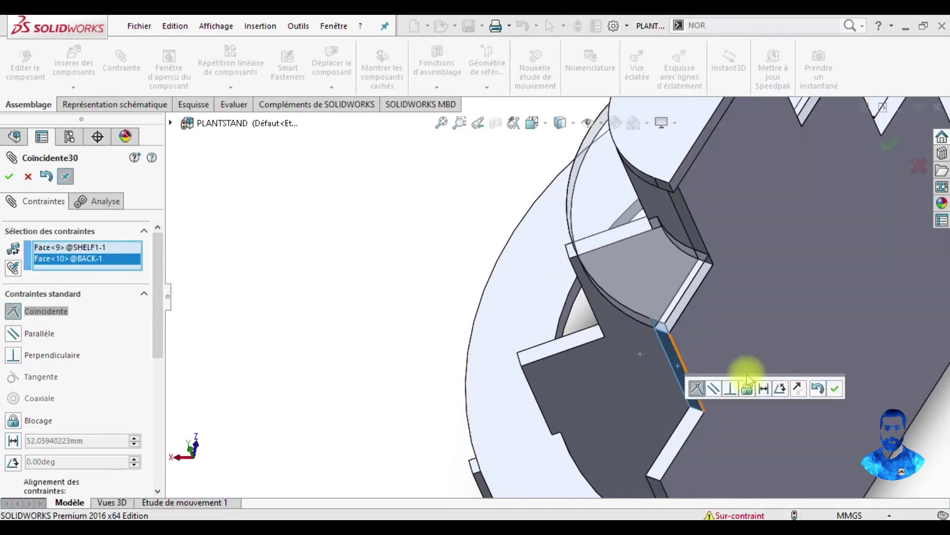
{"action": "left_click", "coordinate": [834, 387]}
Step: Close the Mate PropertyManager and orbit around the now fully constrained stand
{"action": "scroll", "coordinate": [350, 271], "scroll_direction": "up", "scroll_amount": 5}
{"action": "middle_click_drag", "start_coordinate": [351, 272], "coordinate": [393, 219]}
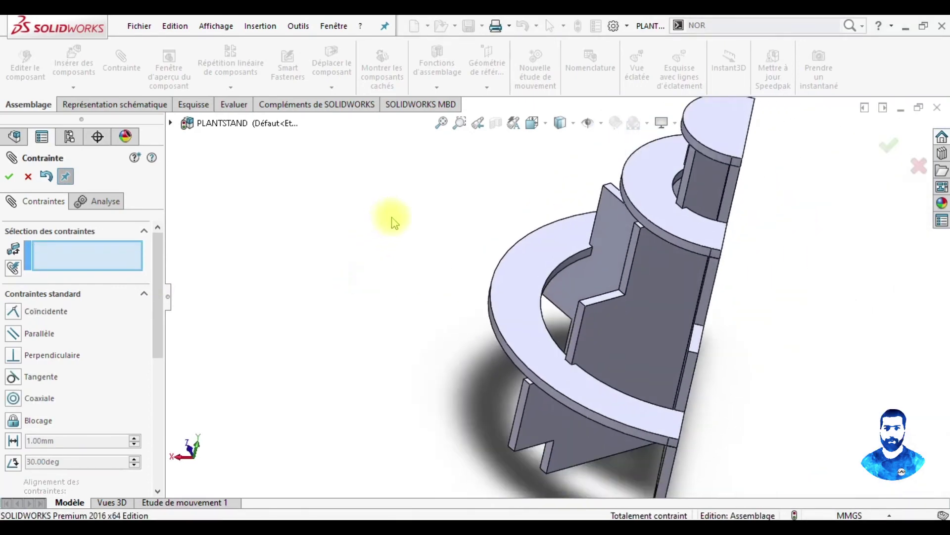
{"action": "scroll", "coordinate": [498, 258], "scroll_direction": "down", "scroll_amount": 4}
{"action": "middle_click_drag", "start_coordinate": [697, 378], "coordinate": [721, 223]}
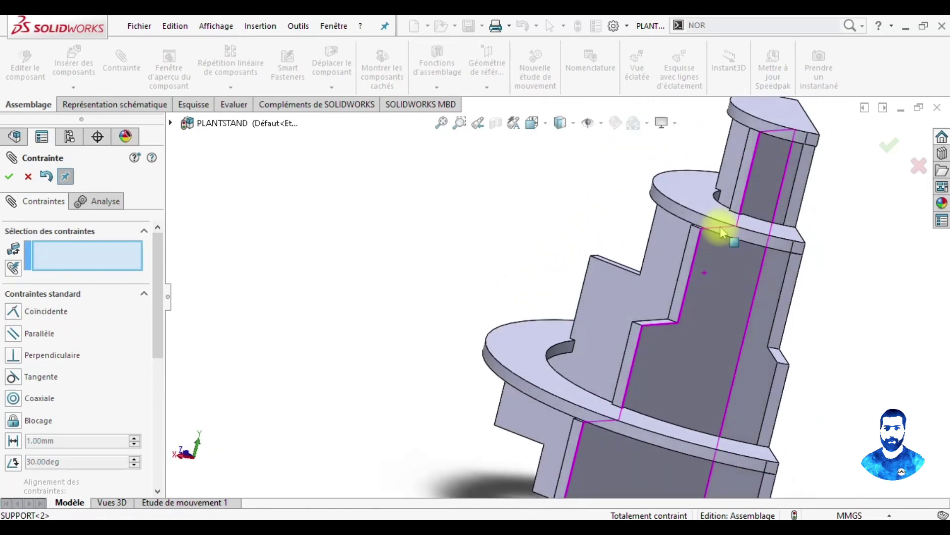
{"action": "left_click", "coordinate": [9, 179]}
{"action": "mouse_move", "coordinate": [700, 255]}
{"action": "middle_mouse_down"}
{"action": "mouse_move", "coordinate": [699, 272]}
{"action": "mouse_move", "coordinate": [717, 282]}
{"action": "mouse_move", "coordinate": [658, 239]}
{"action": "mouse_move", "coordinate": [700, 180]}
{"action": "mouse_move", "coordinate": [731, 225]}
{"action": "mouse_move", "coordinate": [705, 322]}
{"action": "mouse_move", "coordinate": [720, 244]}
{"action": "mouse_move", "coordinate": [700, 218]}
{"action": "mouse_move", "coordinate": [679, 263]}
{"action": "mouse_move", "coordinate": [662, 373]}
{"action": "mouse_move", "coordinate": [583, 334]}
{"action": "mouse_move", "coordinate": [600, 318]}
{"action": "mouse_move", "coordinate": [665, 343]}
{"action": "mouse_move", "coordinate": [649, 322]}
{"action": "mouse_move", "coordinate": [660, 323]}
{"action": "mouse_move", "coordinate": [655, 315]}
{"action": "middle_mouse_up"}
{"action": "mouse_move", "coordinate": [768, 283]}
{"action": "middle_mouse_down"}
{"action": "mouse_move", "coordinate": [733, 285]}
{"action": "mouse_move", "coordinate": [776, 276]}
{"action": "middle_mouse_up"}
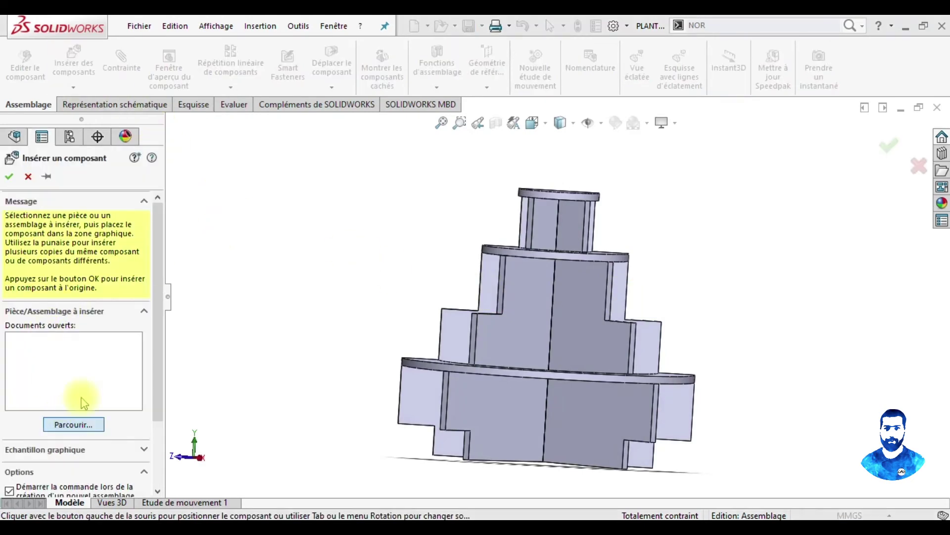
Step: Insert SHELF2.SLDPRT, rotating its preview 90° to lie flat before placing it
{"action": "left_click", "coordinate": [73, 424]}
{"action": "left_click", "coordinate": [316, 156]}
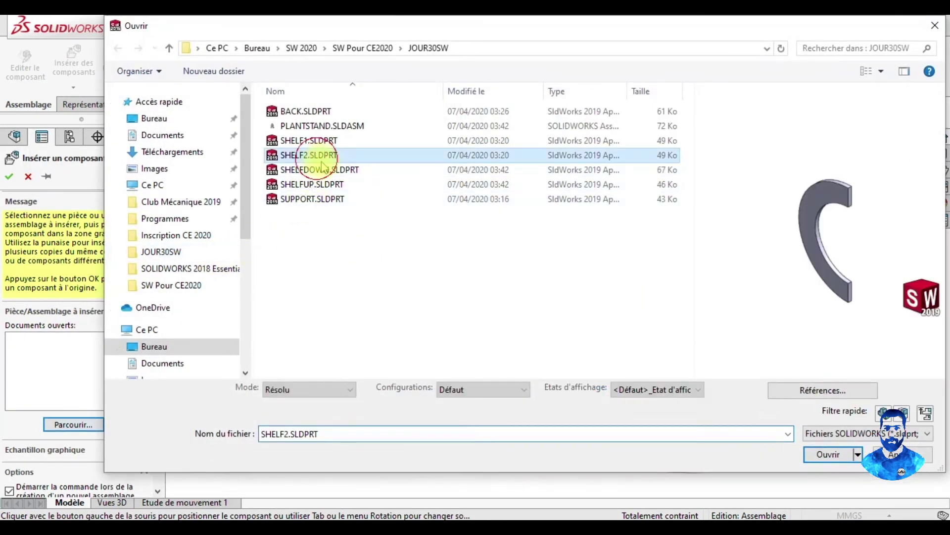
{"action": "left_click", "coordinate": [804, 453]}
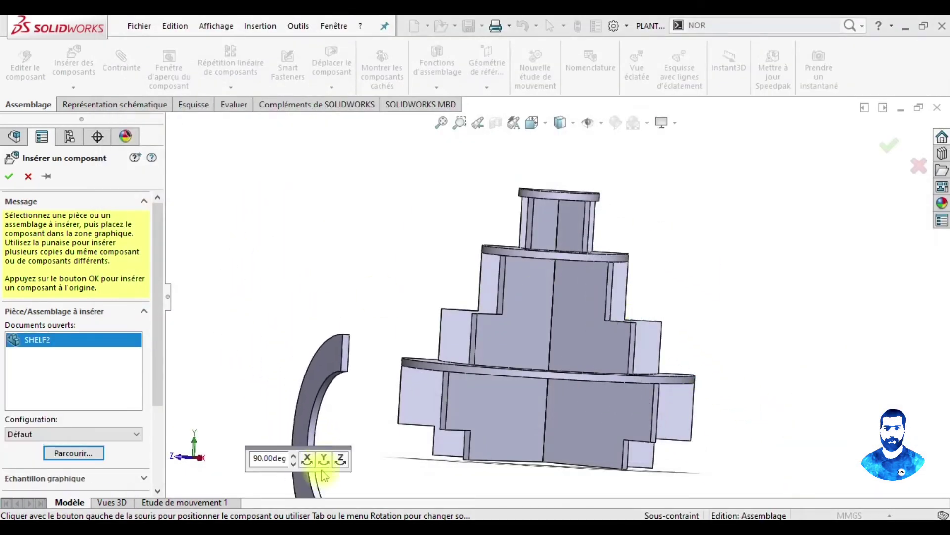
{"action": "left_click", "coordinate": [308, 459]}
{"action": "left_click", "coordinate": [316, 459]}
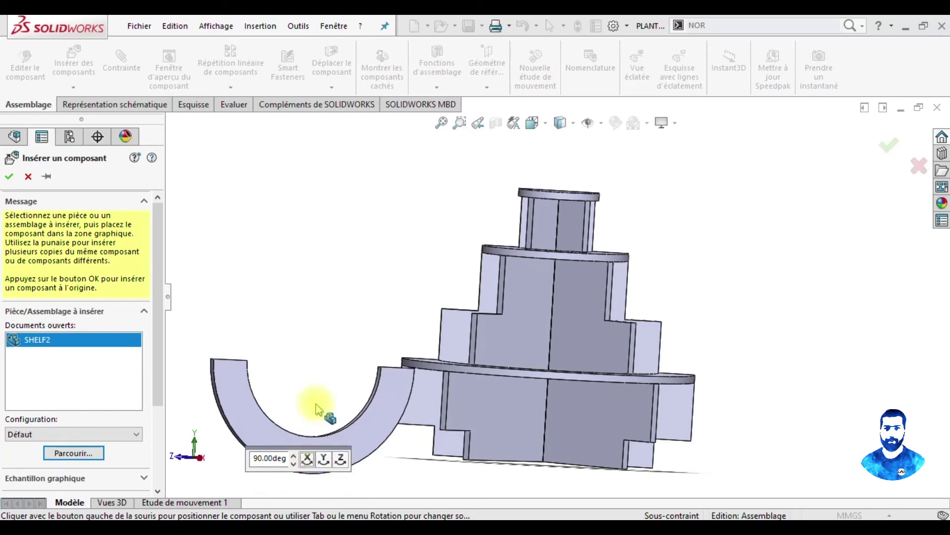
{"action": "left_click", "coordinate": [339, 459]}
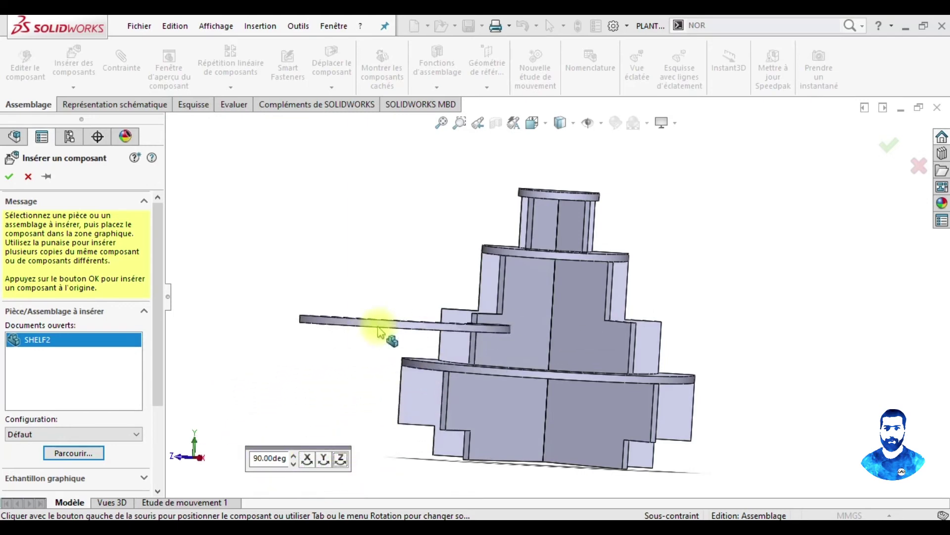
{"action": "left_click", "coordinate": [345, 306]}
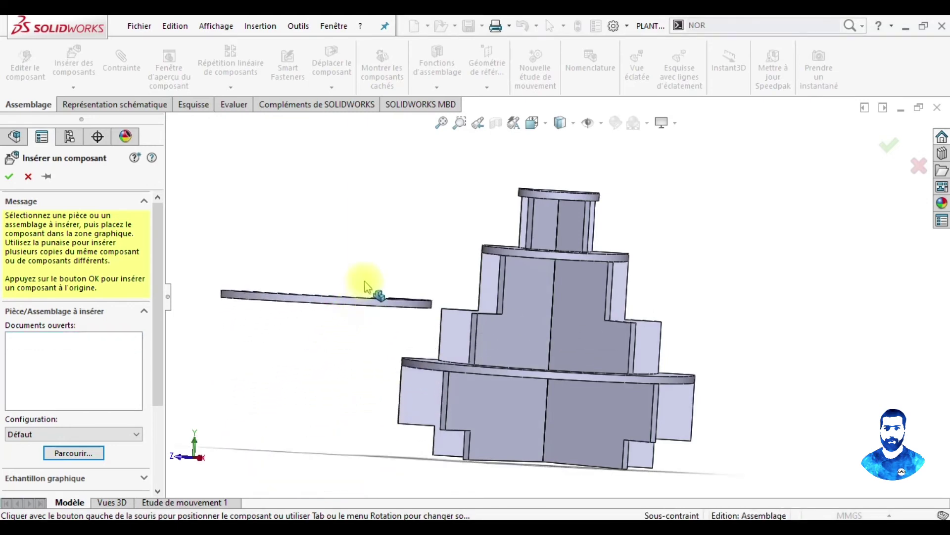
Step: Move SHELF2 to the right of the stand and select its flat face
{"action": "middle_click_drag", "start_coordinate": [364, 281], "coordinate": [403, 366]}
{"action": "left_click_drag", "start_coordinate": [375, 312], "coordinate": [735, 333]}
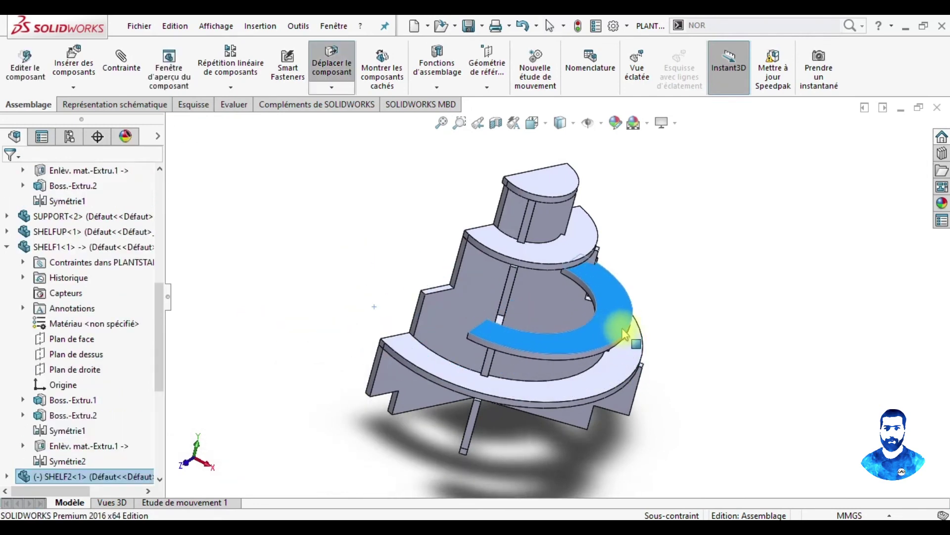
{"action": "mouse_move", "coordinate": [753, 408]}
{"action": "middle_mouse_down"}
{"action": "mouse_move", "coordinate": [721, 276]}
{"action": "mouse_move", "coordinate": [743, 403]}
{"action": "mouse_move", "coordinate": [703, 435]}
{"action": "mouse_move", "coordinate": [637, 333]}
{"action": "mouse_move", "coordinate": [662, 206]}
{"action": "middle_mouse_up"}
{"action": "left_click", "coordinate": [670, 285]}
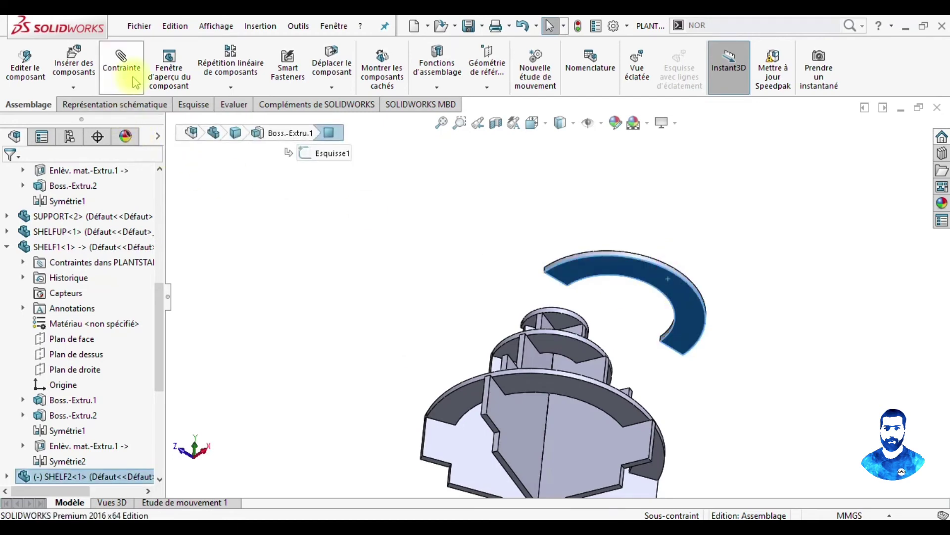
Step: Mate SHELF2's flat face coincident to a step ledge on the support
{"action": "mouse_move", "coordinate": [604, 335]}
{"action": "middle_mouse_down"}
{"action": "mouse_move", "coordinate": [609, 454]}
{"action": "mouse_move", "coordinate": [602, 436]}
{"action": "middle_mouse_up"}
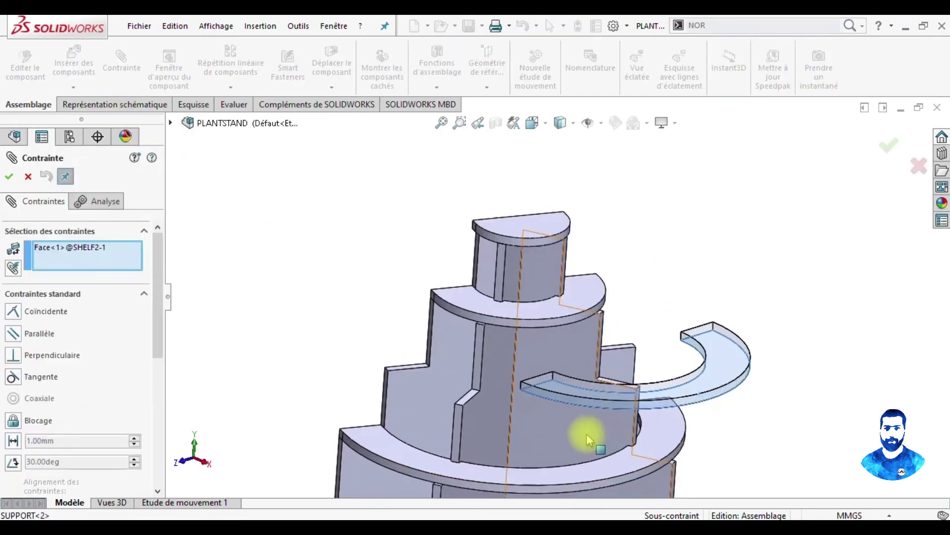
{"action": "scroll", "coordinate": [415, 393], "scroll_direction": "down", "scroll_amount": 5}
{"action": "left_click", "coordinate": [482, 310]}
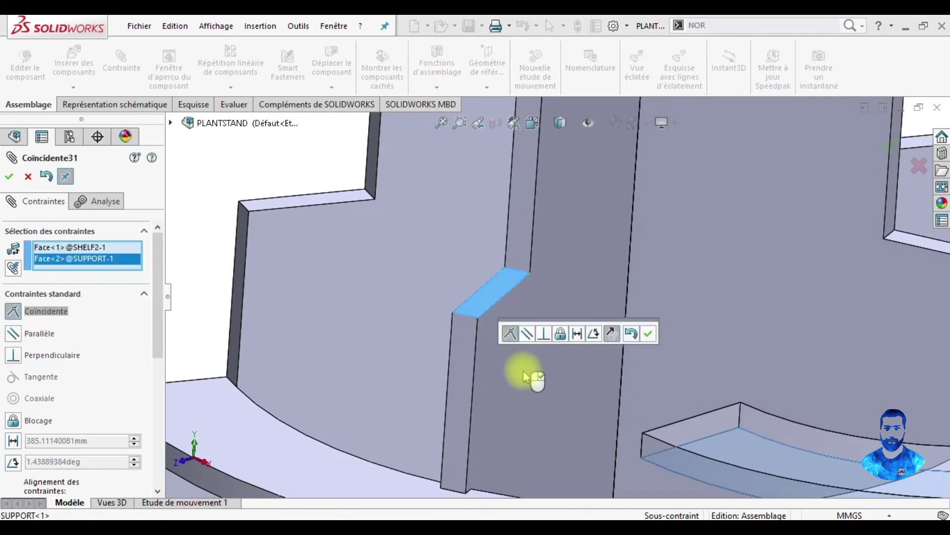
{"action": "scroll", "coordinate": [552, 395], "scroll_direction": "up", "scroll_amount": 2}
{"action": "left_click", "coordinate": [649, 331]}
Step: Inspect SHELF2's hook end, deselect its slot edge, and close the Mate panel
{"action": "mouse_move", "coordinate": [632, 360]}
{"action": "middle_mouse_down"}
{"action": "mouse_move", "coordinate": [679, 407]}
{"action": "mouse_move", "coordinate": [612, 382]}
{"action": "middle_mouse_up"}
{"action": "left_click", "coordinate": [453, 314]}
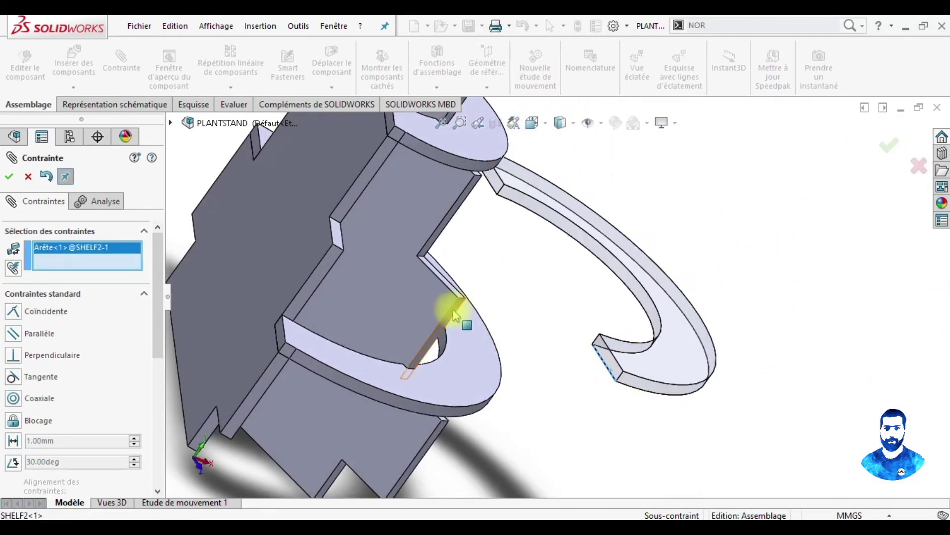
{"action": "middle_click_drag", "start_coordinate": [453, 314], "coordinate": [588, 356]}
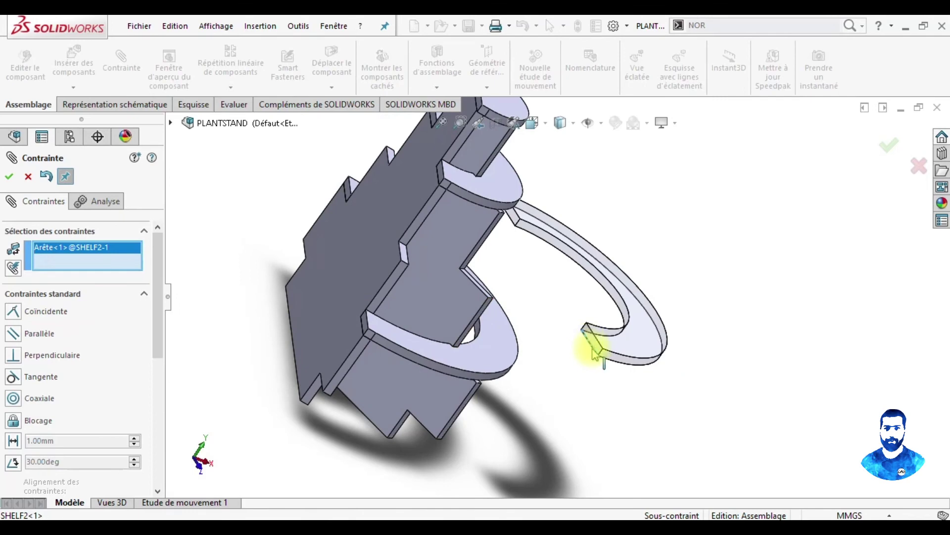
{"action": "left_click", "coordinate": [593, 351]}
{"action": "mouse_move", "coordinate": [581, 385]}
{"action": "middle_mouse_down"}
{"action": "mouse_move", "coordinate": [562, 367]}
{"action": "mouse_move", "coordinate": [573, 361]}
{"action": "mouse_move", "coordinate": [579, 382]}
{"action": "mouse_move", "coordinate": [564, 393]}
{"action": "middle_mouse_up"}
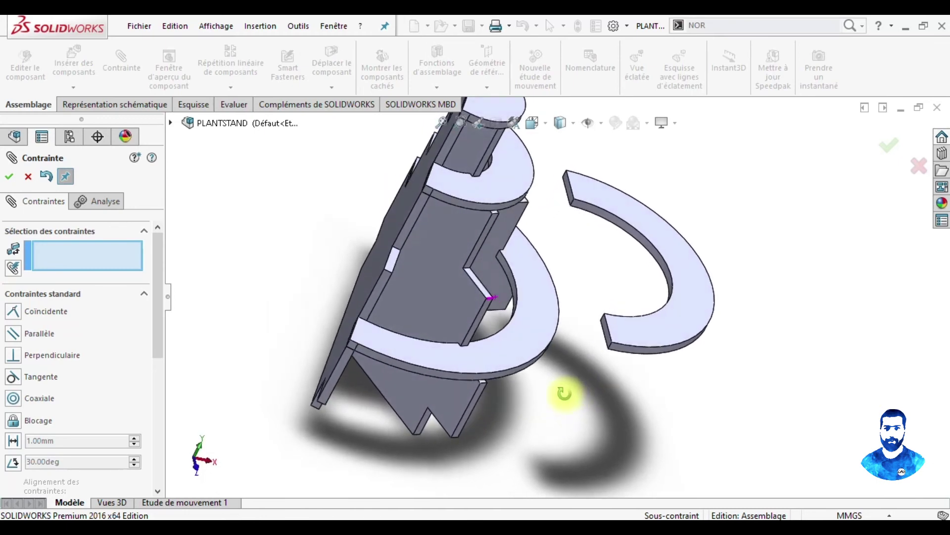
{"action": "left_click", "coordinate": [8, 177]}
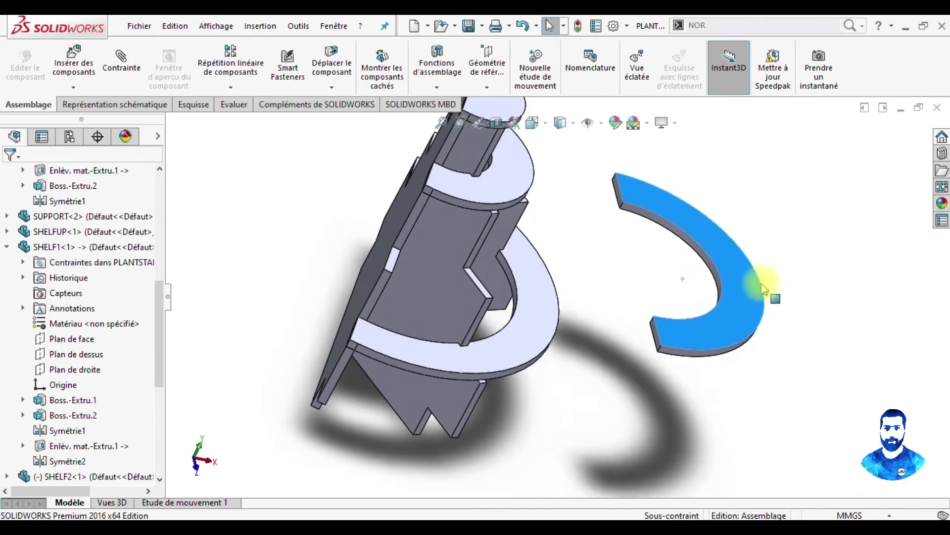
Step: Start editing SHELF2 and review its first extrusion's settings
{"action": "left_click_drag", "start_coordinate": [686, 285], "coordinate": [771, 287]}
{"action": "right_click", "coordinate": [768, 287]}
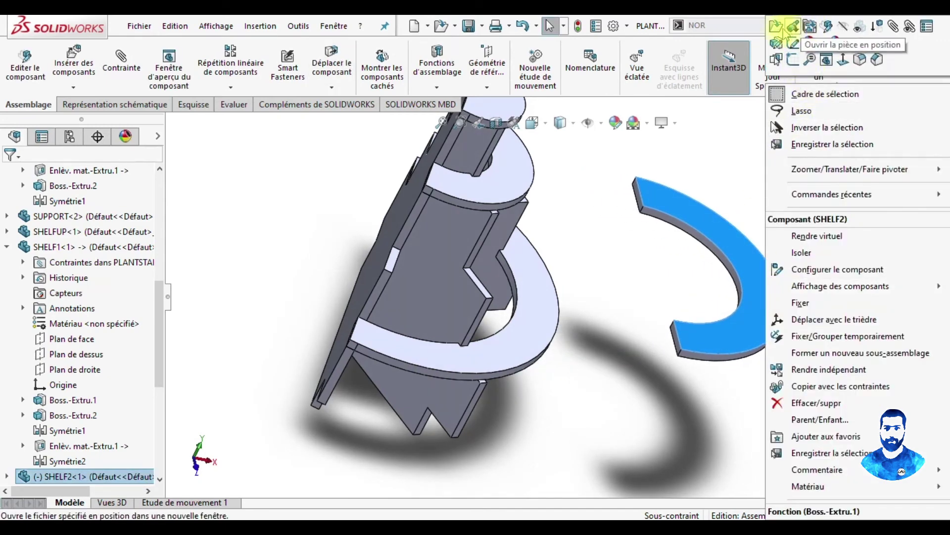
{"action": "left_click", "coordinate": [776, 44]}
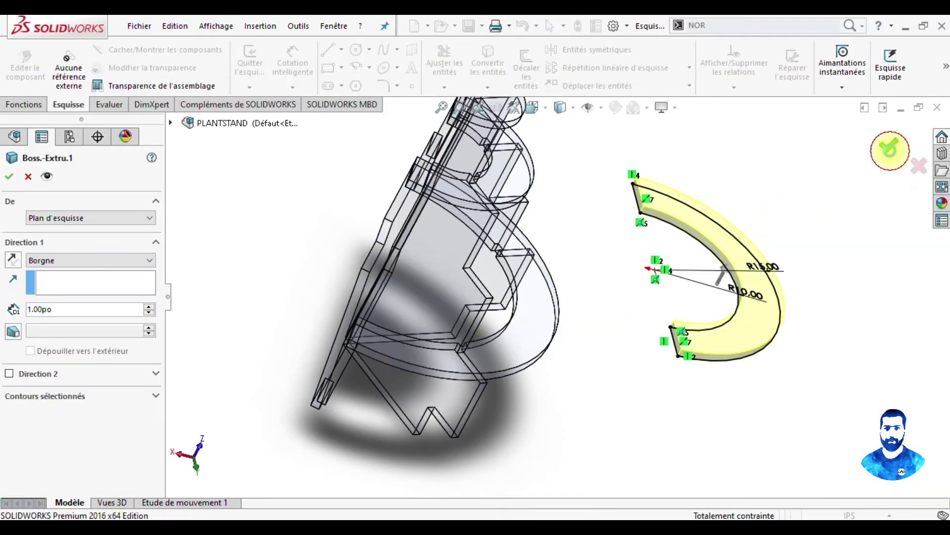
{"action": "left_click", "coordinate": [889, 145]}
{"action": "scroll", "coordinate": [693, 209], "scroll_direction": "down", "scroll_amount": 2}
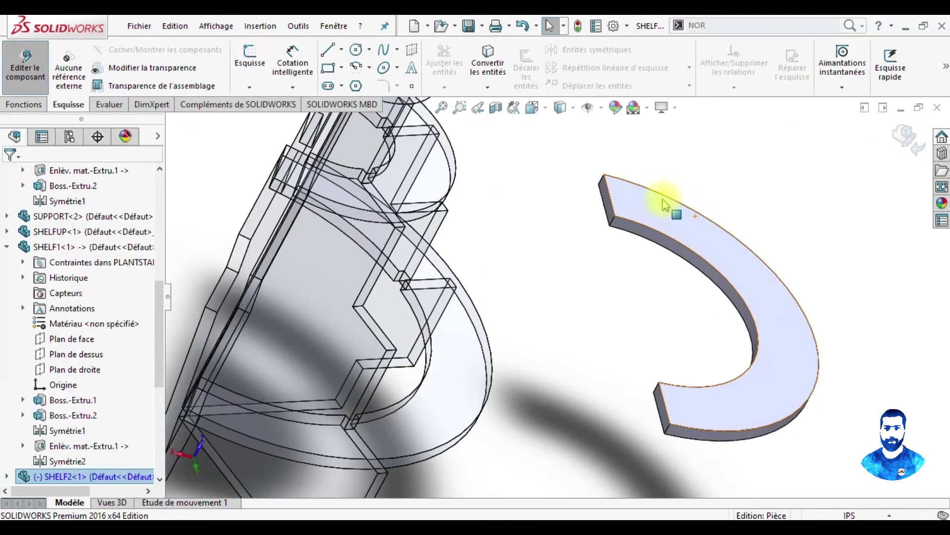
{"action": "scroll", "coordinate": [624, 207], "scroll_direction": "down", "scroll_amount": 1}
Step: Sketch on SHELF2's end face, converting both end faces into sketch entities
{"action": "left_click", "coordinate": [602, 211]}
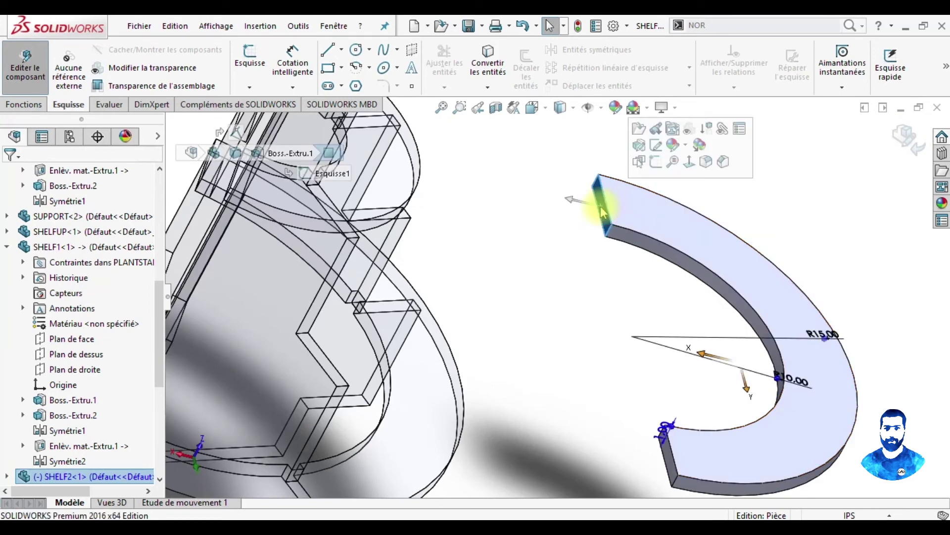
{"action": "left_click", "coordinate": [656, 160]}
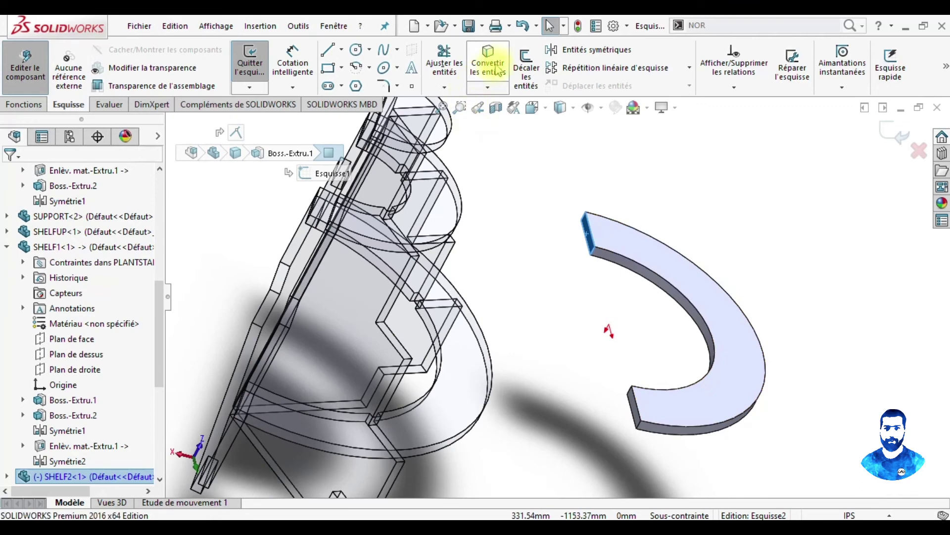
{"action": "left_click", "coordinate": [494, 72]}
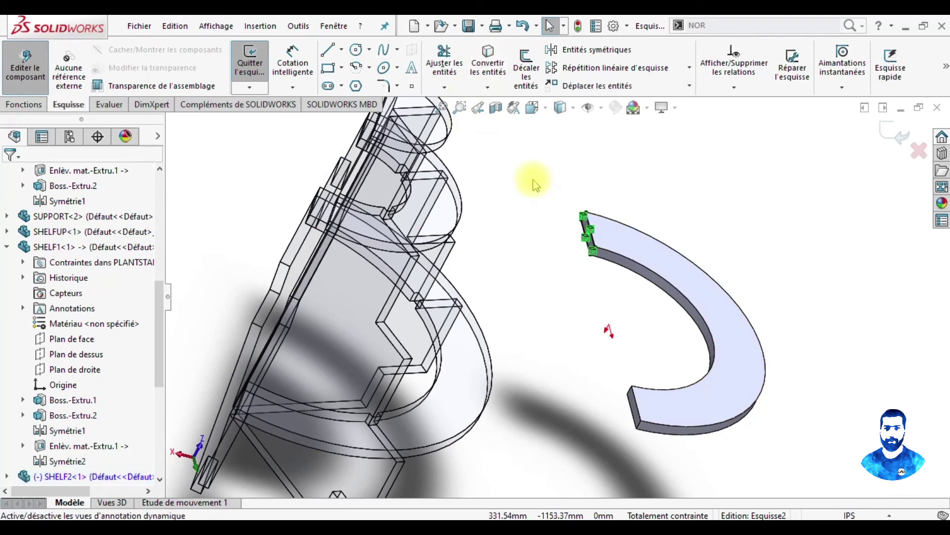
{"action": "left_click", "coordinate": [638, 424]}
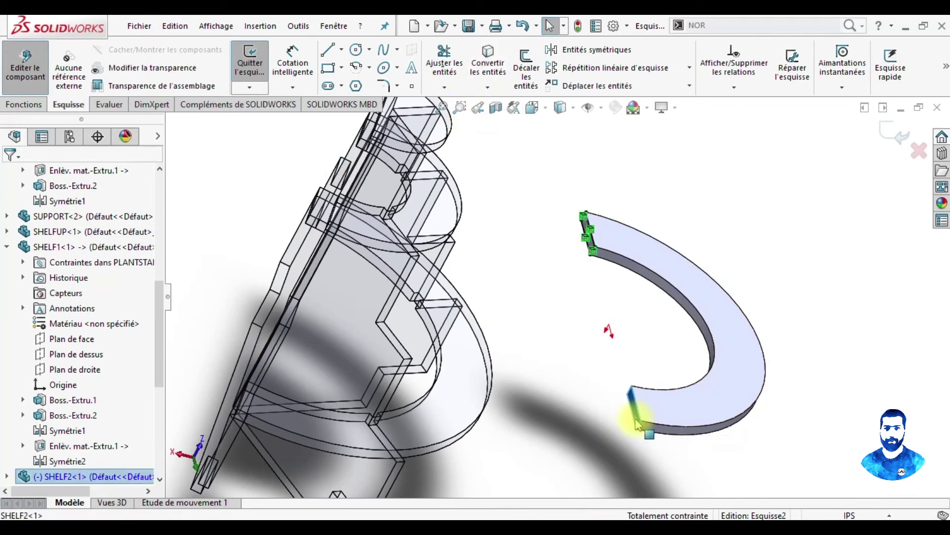
{"action": "left_click", "coordinate": [478, 68]}
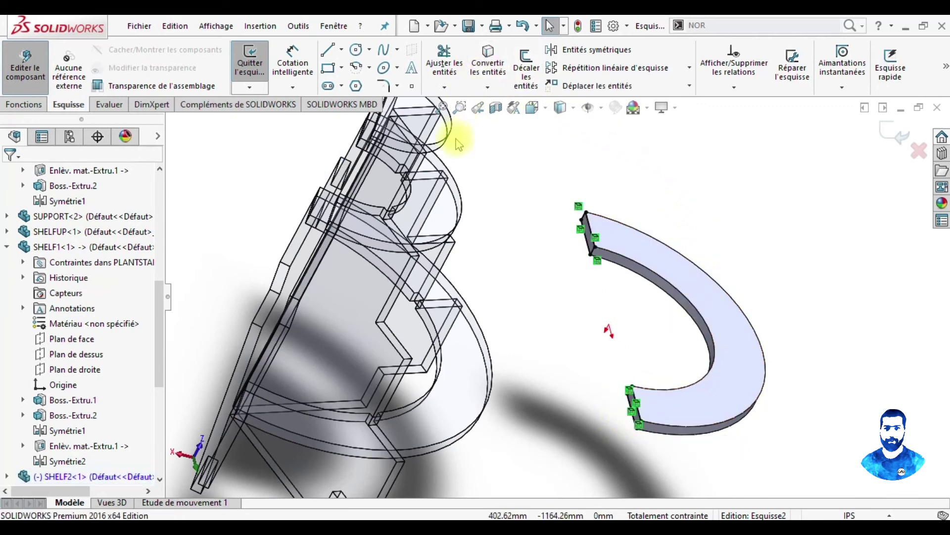
Step: Extrude the end-face sketch as Boss.-Extru.2 (1.00 in) and return to the assembly
{"action": "left_click", "coordinate": [26, 105]}
{"action": "left_click", "coordinate": [266, 77]}
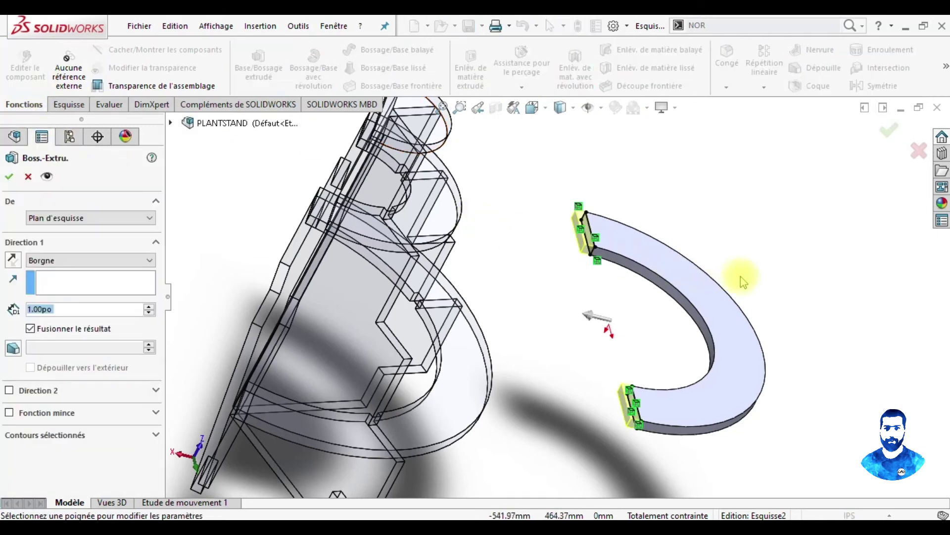
{"action": "left_click", "coordinate": [9, 179]}
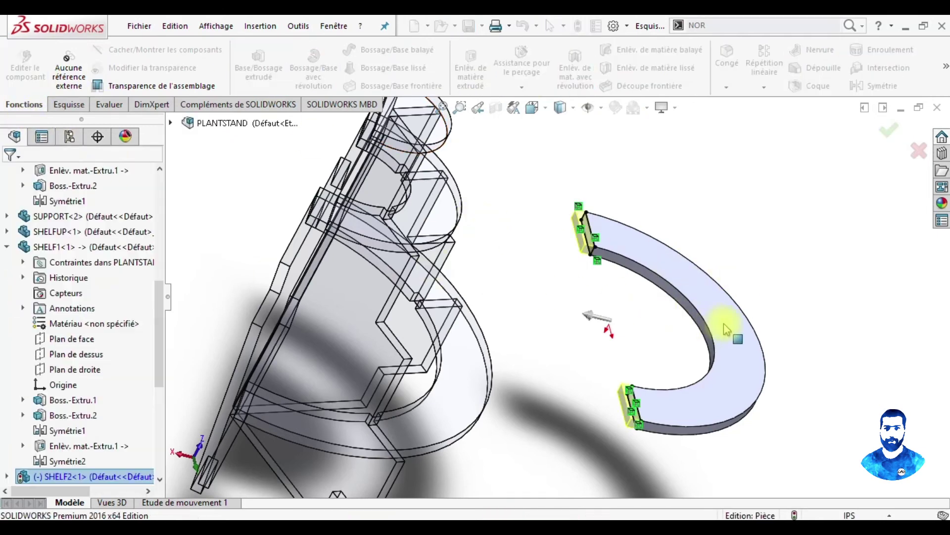
{"action": "left_click", "coordinate": [899, 139]}
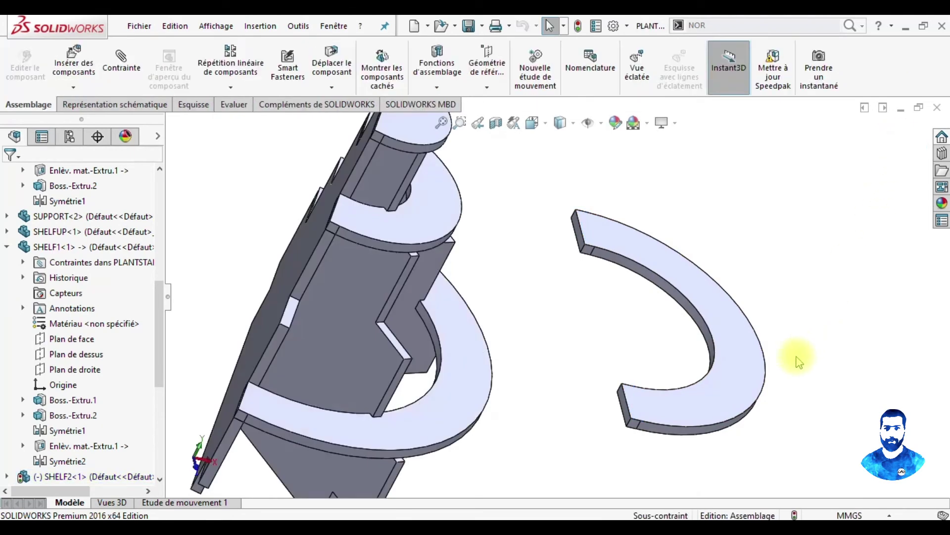
{"action": "left_click", "coordinate": [613, 391]}
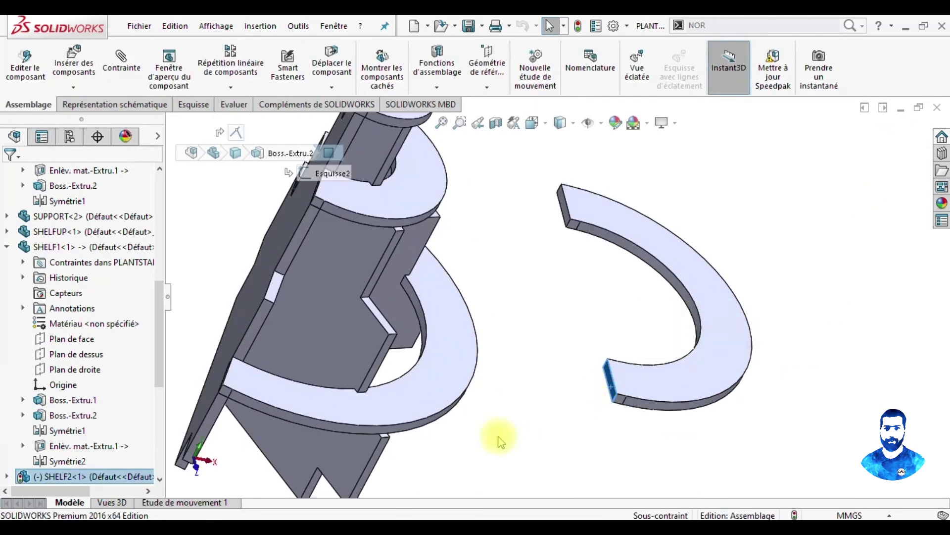
Step: Mate the selected SHELF2 face coincident to a BACK panel face
{"action": "middle_click_drag", "start_coordinate": [495, 439], "coordinate": [495, 436]}
{"action": "mouse_move", "coordinate": [362, 399]}
{"action": "middle_mouse_down"}
{"action": "mouse_move", "coordinate": [176, 238]}
{"action": "mouse_move", "coordinate": [291, 308]}
{"action": "mouse_move", "coordinate": [324, 323]}
{"action": "mouse_move", "coordinate": [357, 318]}
{"action": "middle_mouse_up"}
{"action": "left_click", "coordinate": [350, 308]}
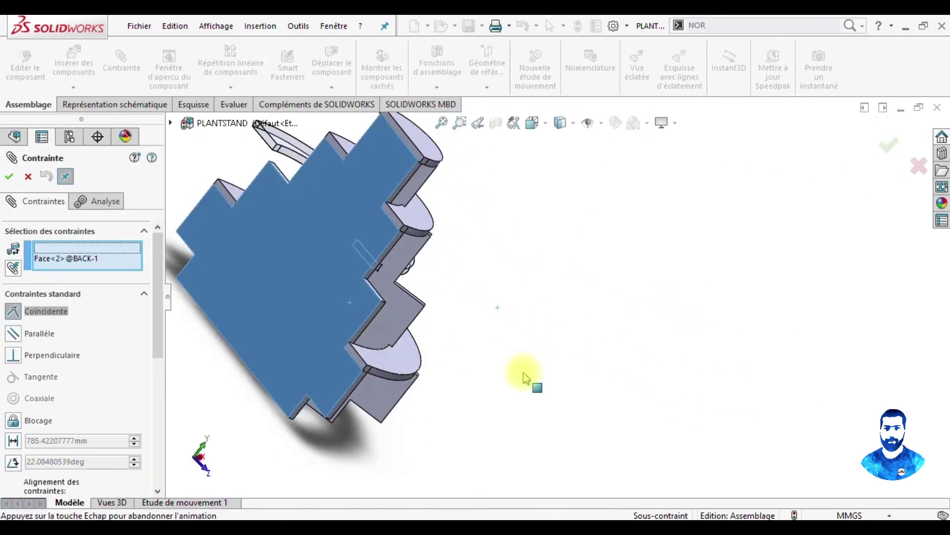
{"action": "left_click", "coordinate": [681, 396]}
Step: Move SHELF2 onto the tower and mate its small top face to BACK's narrow face
{"action": "mouse_move", "coordinate": [590, 335]}
{"action": "middle_mouse_down"}
{"action": "mouse_move", "coordinate": [520, 303]}
{"action": "mouse_move", "coordinate": [456, 254]}
{"action": "middle_mouse_up"}
{"action": "left_click_drag", "start_coordinate": [449, 283], "coordinate": [455, 293]}
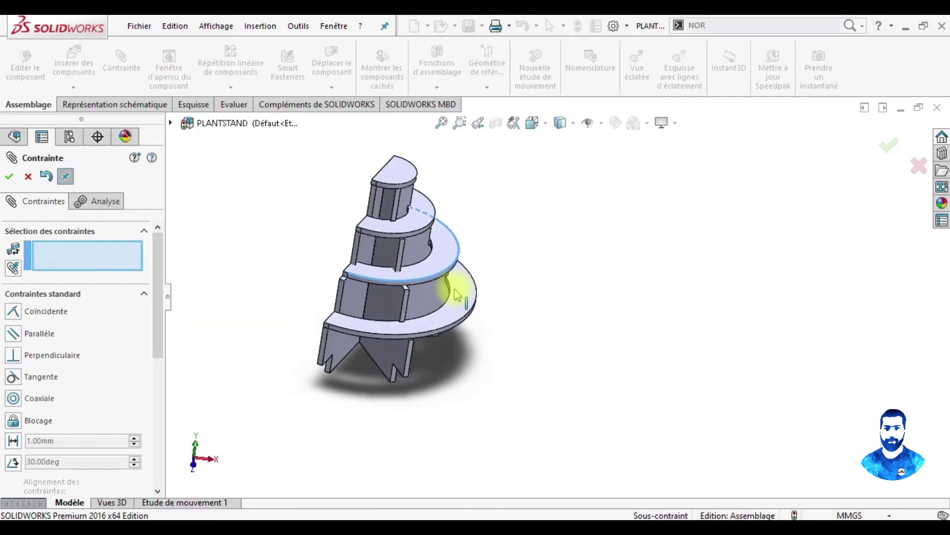
{"action": "scroll", "coordinate": [343, 307], "scroll_direction": "down", "scroll_amount": 3}
{"action": "scroll", "coordinate": [371, 290], "scroll_direction": "down", "scroll_amount": 3}
{"action": "scroll", "coordinate": [452, 240], "scroll_direction": "down", "scroll_amount": 2}
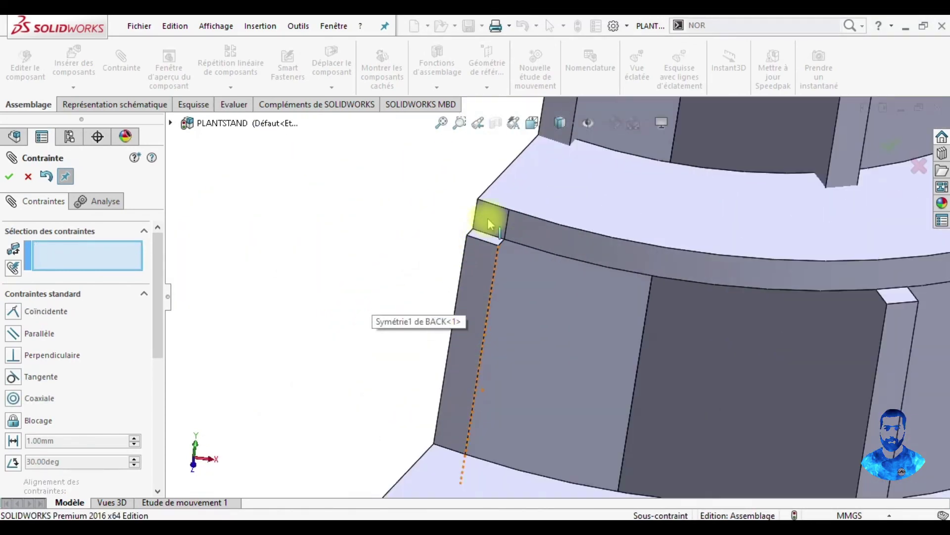
{"action": "left_click", "coordinate": [488, 216]}
{"action": "left_click", "coordinate": [473, 267]}
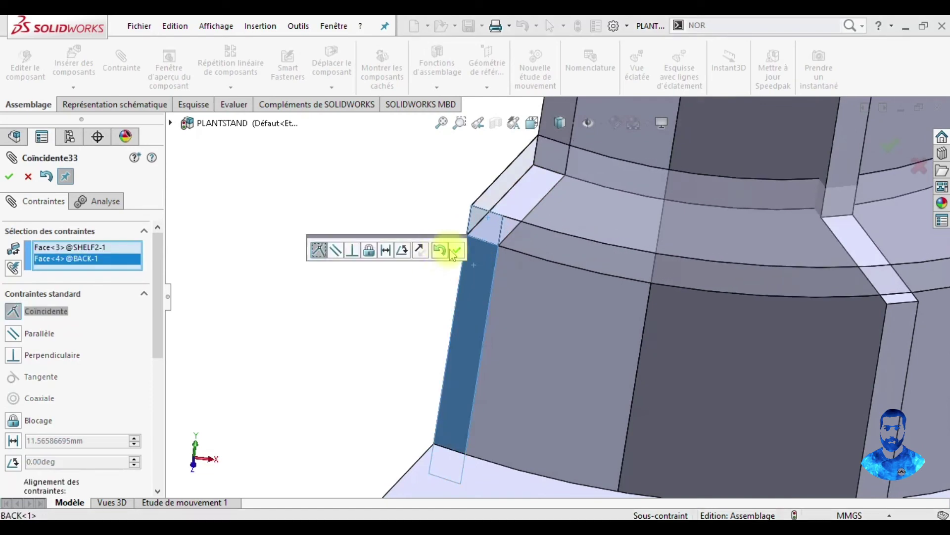
{"action": "left_click", "coordinate": [452, 253]}
Step: Orbit around the stacked shelves to check SHELF2's seated, fully constrained position
{"action": "scroll", "coordinate": [524, 267], "scroll_direction": "up", "scroll_amount": 5}
{"action": "mouse_move", "coordinate": [524, 267]}
{"action": "middle_mouse_down"}
{"action": "mouse_move", "coordinate": [712, 251]}
{"action": "mouse_move", "coordinate": [682, 236]}
{"action": "middle_mouse_up"}
{"action": "scroll", "coordinate": [713, 238], "scroll_direction": "up", "scroll_amount": 3}
{"action": "mouse_move", "coordinate": [746, 237]}
{"action": "middle_mouse_down"}
{"action": "mouse_move", "coordinate": [785, 251]}
{"action": "mouse_move", "coordinate": [777, 207]}
{"action": "middle_mouse_up"}
{"action": "scroll", "coordinate": [710, 258], "scroll_direction": "down", "scroll_amount": 3}
{"action": "mouse_move", "coordinate": [710, 258]}
{"action": "middle_mouse_down"}
{"action": "mouse_move", "coordinate": [732, 269]}
{"action": "mouse_move", "coordinate": [630, 233]}
{"action": "mouse_move", "coordinate": [721, 250]}
{"action": "mouse_move", "coordinate": [743, 293]}
{"action": "middle_mouse_up"}
{"action": "scroll", "coordinate": [721, 238], "scroll_direction": "up", "scroll_amount": 3}
{"action": "scroll", "coordinate": [687, 240], "scroll_direction": "down", "scroll_amount": 3}
{"action": "scroll", "coordinate": [687, 241], "scroll_direction": "down", "scroll_amount": 2}
{"action": "right_click", "coordinate": [686, 240]}
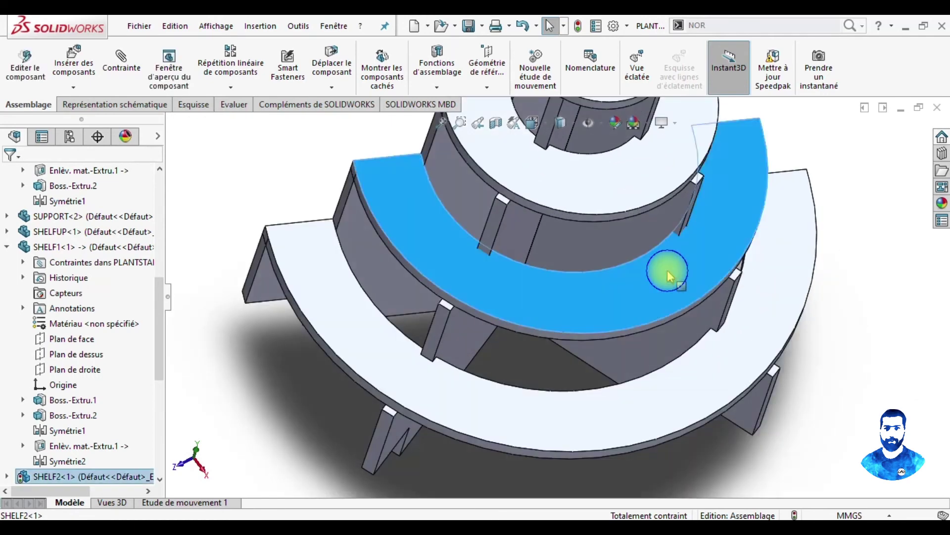
Step: Undo the sketch mistakenly started at assembly level
{"action": "left_click", "coordinate": [696, 61]}
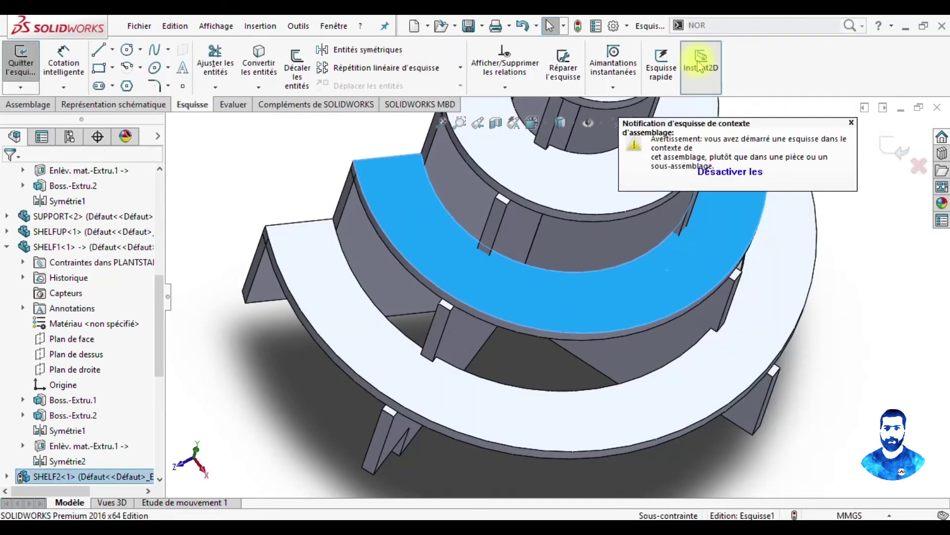
{"action": "key", "text": "ctrl+z"}
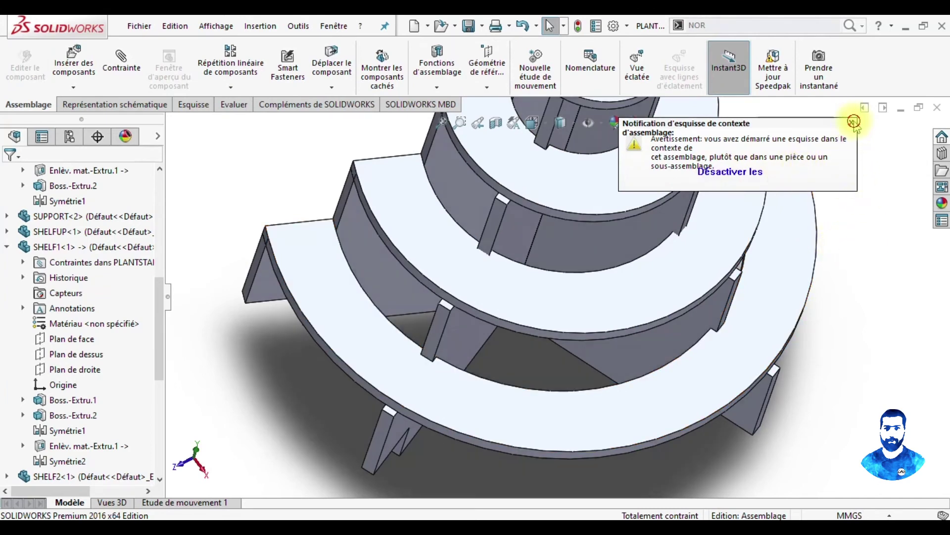
{"action": "middle_click_drag", "start_coordinate": [804, 314], "coordinate": [791, 248]}
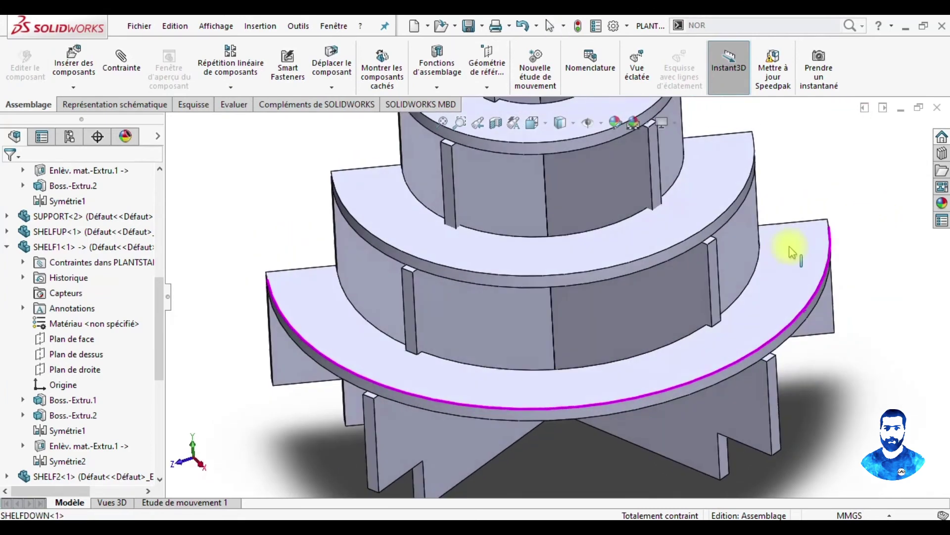
Step: Edit SHELF2 in place via Editer la pièce and start Esquisse3 on its flat face
{"action": "right_click", "coordinate": [664, 222]}
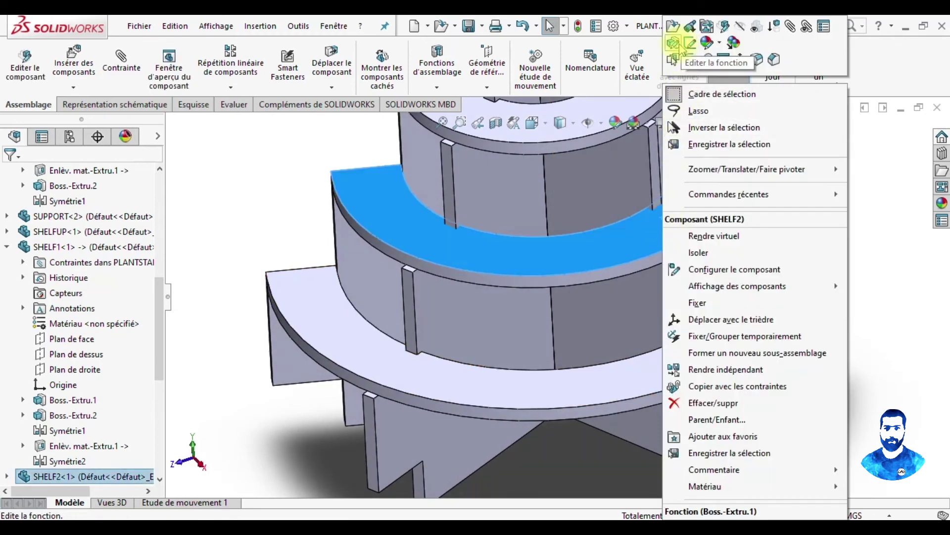
{"action": "left_click", "coordinate": [723, 31]}
{"action": "middle_click_drag", "start_coordinate": [732, 212], "coordinate": [722, 276]}
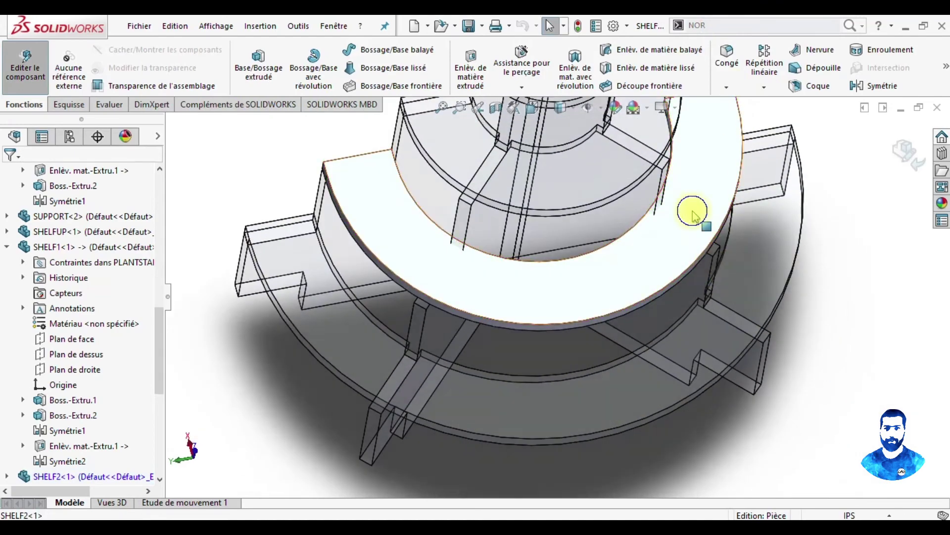
{"action": "right_click", "coordinate": [693, 212]}
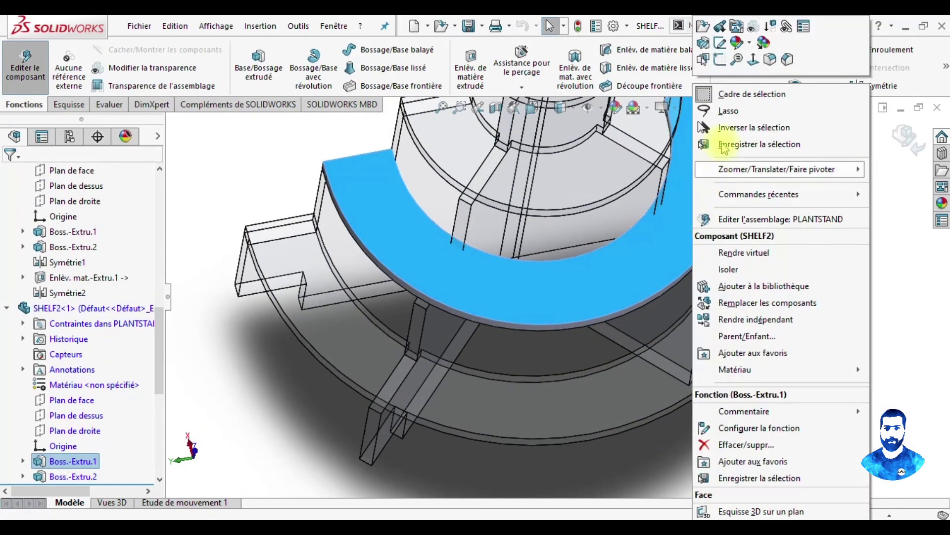
{"action": "left_click", "coordinate": [725, 58]}
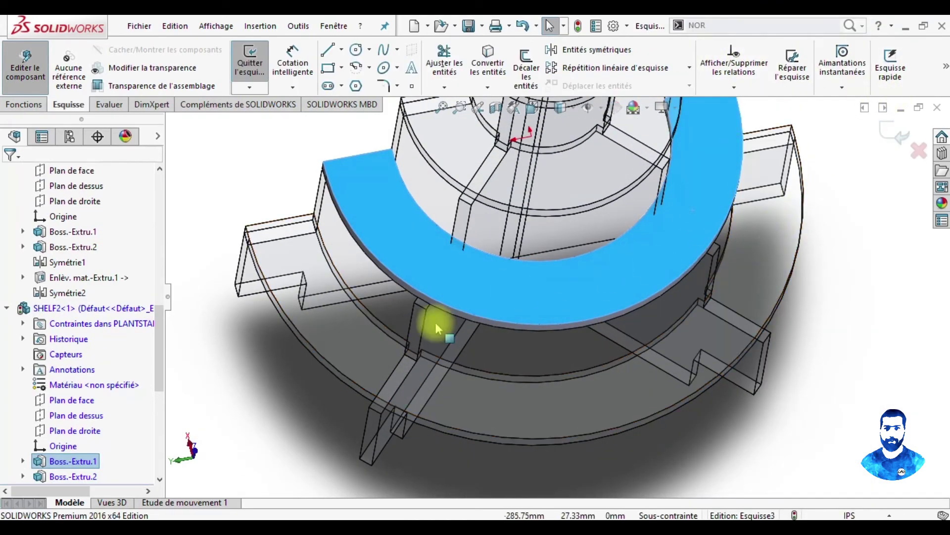
Step: View Esquisse3 normal to its plane and zoom in on the shelf corner
{"action": "scroll", "coordinate": [77, 446], "scroll_direction": "down", "scroll_amount": 3}
{"action": "scroll", "coordinate": [75, 346], "scroll_direction": "down", "scroll_amount": 2}
{"action": "right_click", "coordinate": [70, 262]}
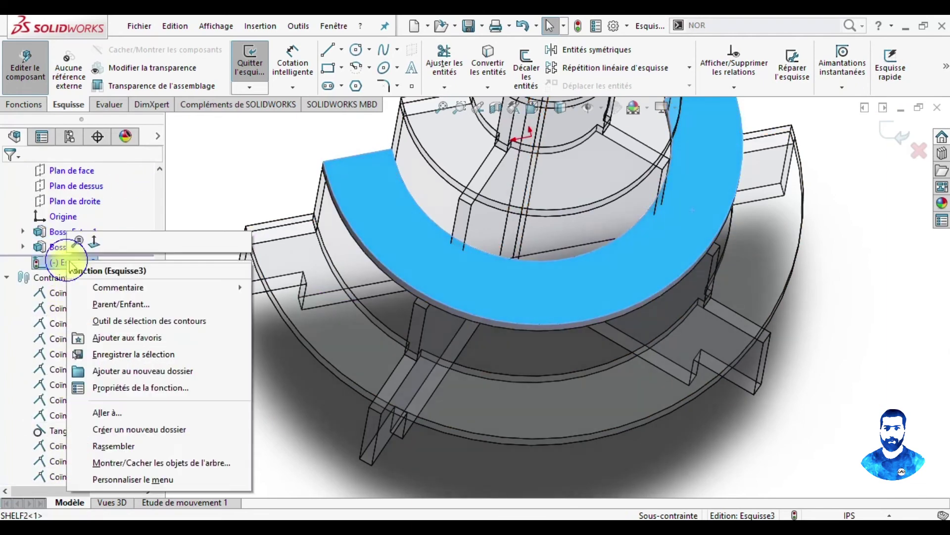
{"action": "left_click", "coordinate": [99, 243]}
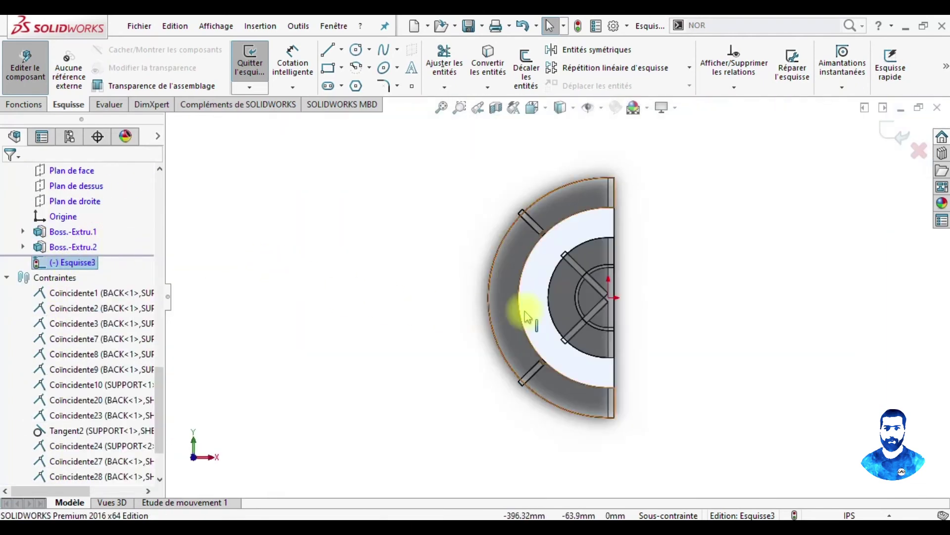
{"action": "scroll", "coordinate": [574, 295], "scroll_direction": "down", "scroll_amount": 3}
{"action": "scroll", "coordinate": [622, 252], "scroll_direction": "down", "scroll_amount": 2}
{"action": "scroll", "coordinate": [496, 203], "scroll_direction": "down", "scroll_amount": 2}
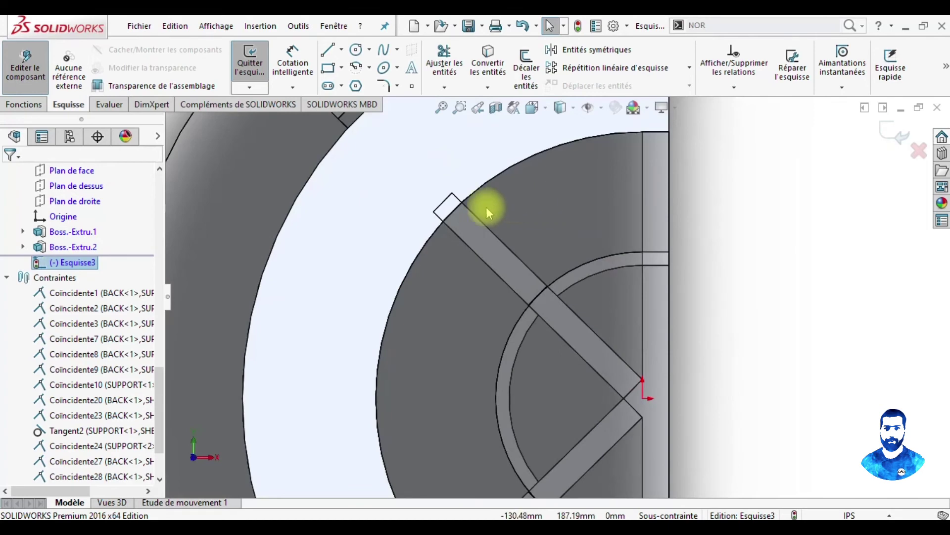
{"action": "scroll", "coordinate": [441, 208], "scroll_direction": "down", "scroll_amount": 2}
{"action": "scroll", "coordinate": [454, 225], "scroll_direction": "down", "scroll_amount": 2}
{"action": "scroll", "coordinate": [463, 191], "scroll_direction": "down", "scroll_amount": 2}
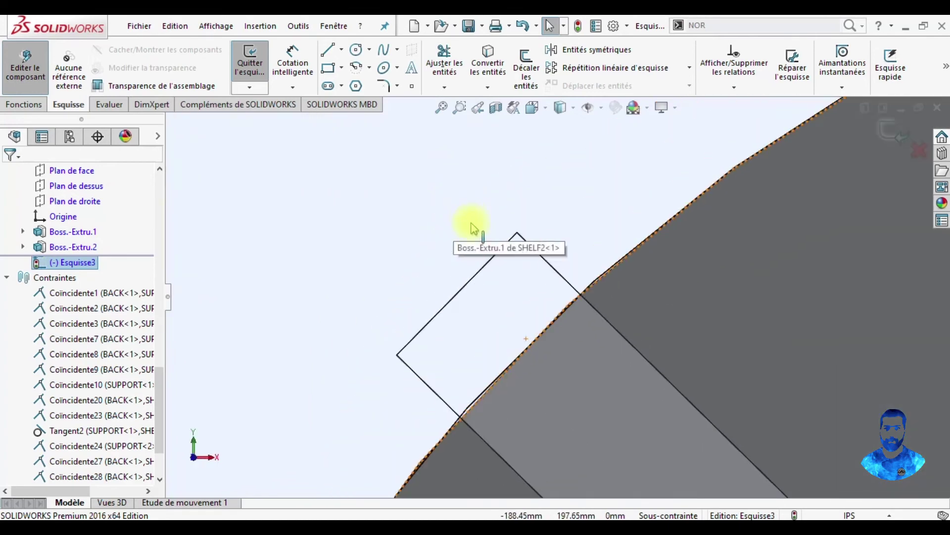
{"action": "scroll", "coordinate": [471, 221], "scroll_direction": "down", "scroll_amount": 2}
{"action": "scroll", "coordinate": [548, 340], "scroll_direction": "down", "scroll_amount": 1}
{"action": "scroll", "coordinate": [593, 387], "scroll_direction": "down", "scroll_amount": 2}
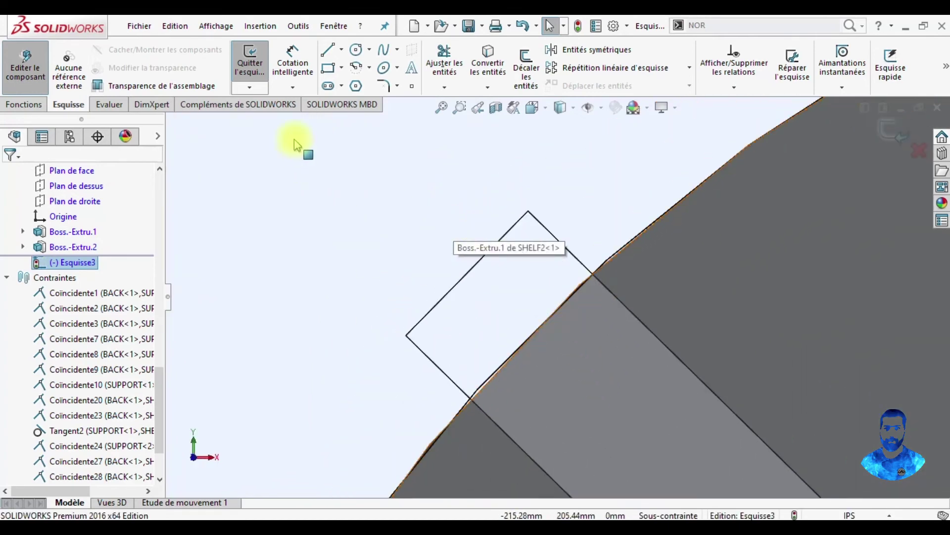
Step: Draw a closed square of lines where the support bar meets the shelf edge
{"action": "left_click", "coordinate": [328, 50]}
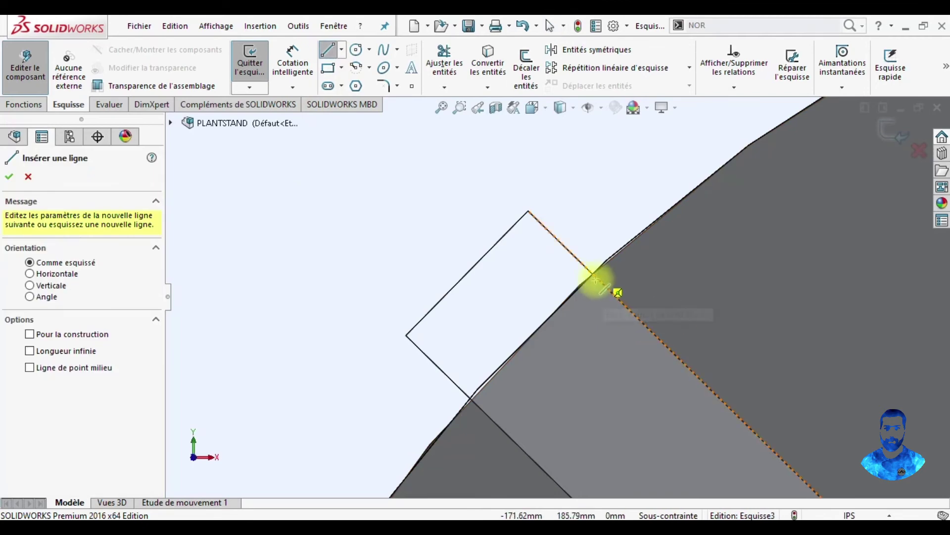
{"action": "left_click", "coordinate": [594, 274]}
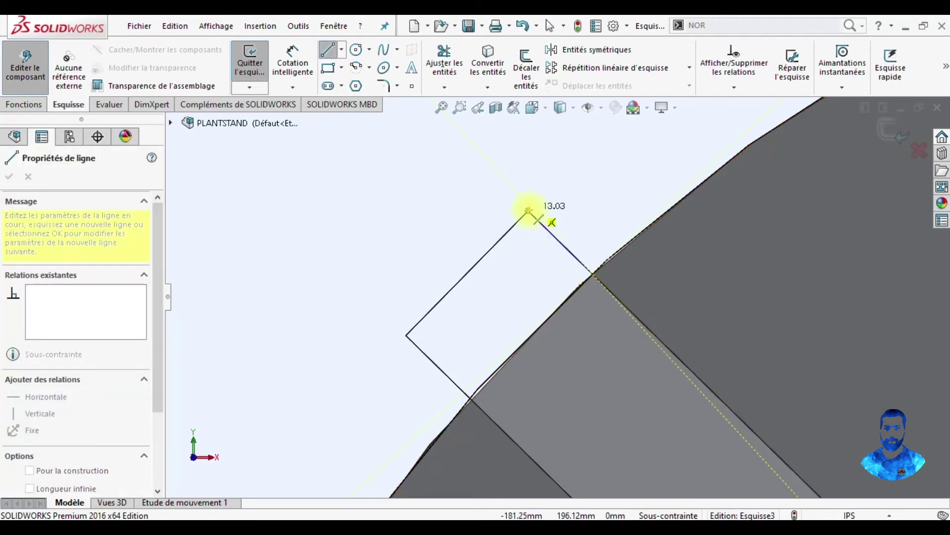
{"action": "left_click", "coordinate": [528, 210]}
{"action": "left_click", "coordinate": [406, 335]}
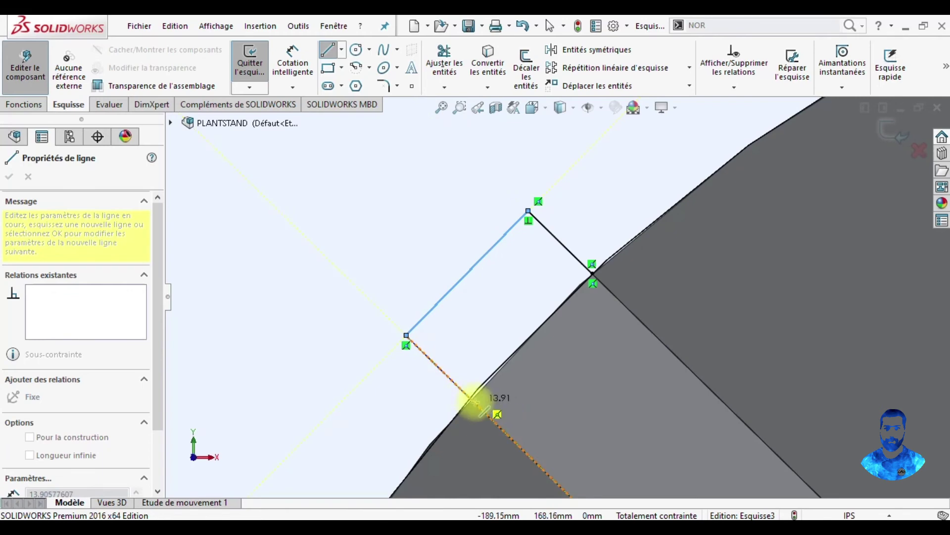
{"action": "left_click", "coordinate": [470, 398]}
{"action": "scroll", "coordinate": [469, 397], "scroll_direction": "up", "scroll_amount": 5}
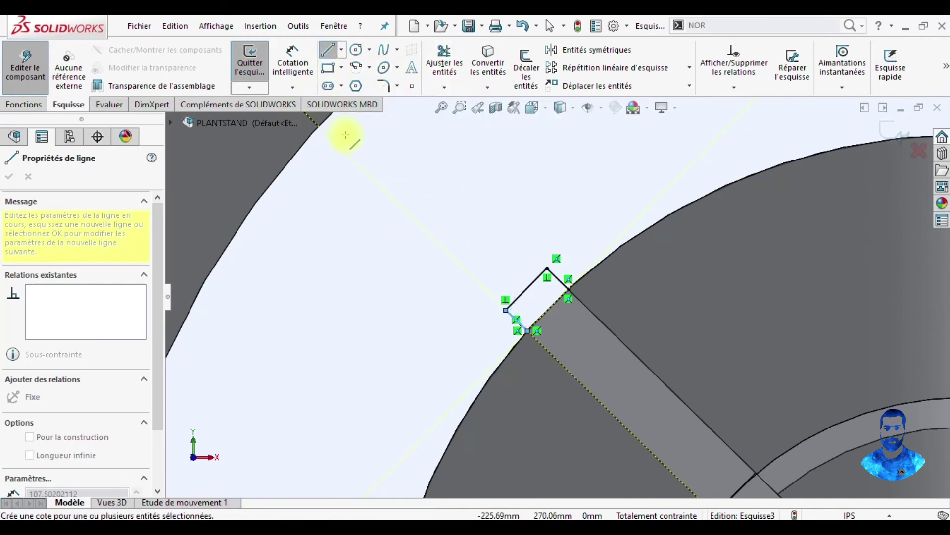
{"action": "key", "text": "Escape"}
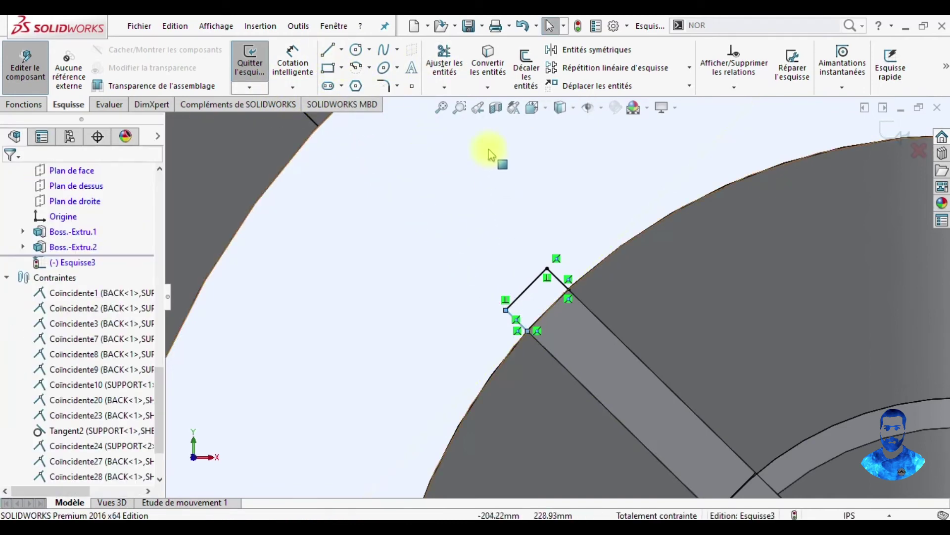
Step: Convert the shelf's outer circular edge into the sketch and trim away the extra lines
{"action": "left_click", "coordinate": [489, 74]}
{"action": "left_click", "coordinate": [605, 258]}
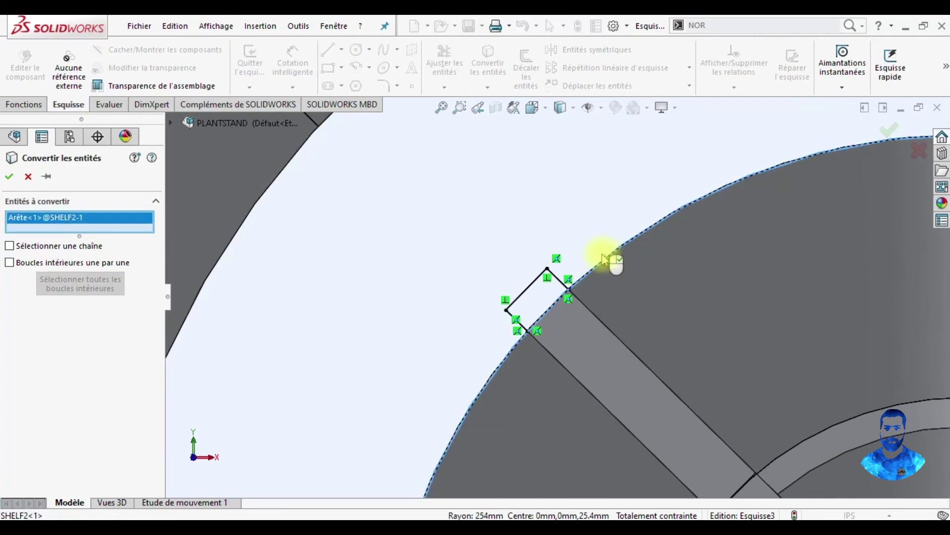
{"action": "left_click", "coordinate": [10, 179]}
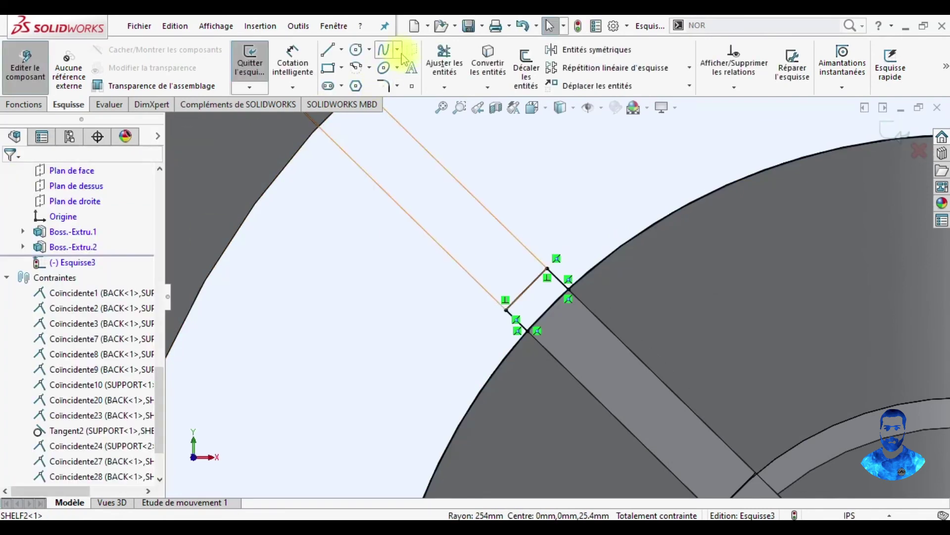
{"action": "left_click", "coordinate": [462, 74]}
{"action": "left_click_drag", "start_coordinate": [580, 162], "coordinate": [681, 299]}
{"action": "scroll", "coordinate": [602, 391], "scroll_direction": "up", "scroll_amount": 2}
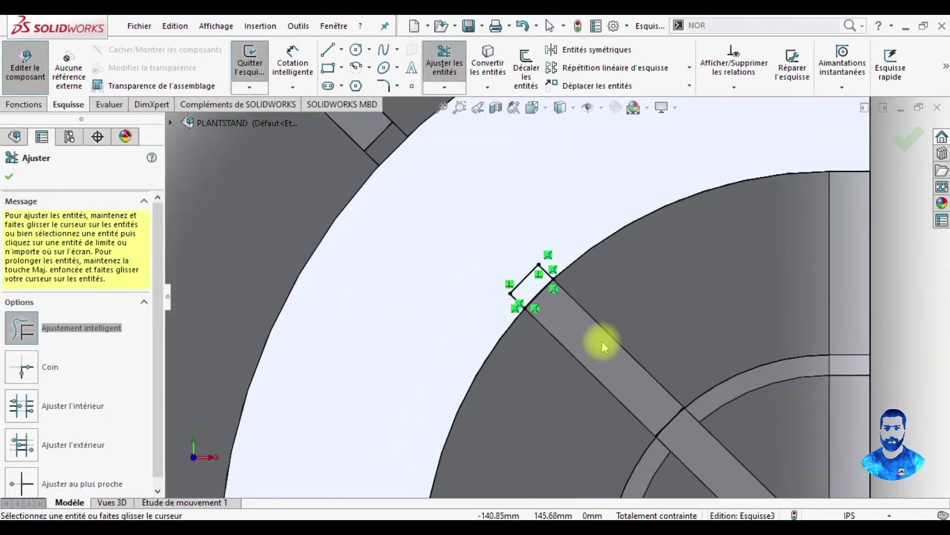
{"action": "left_click", "coordinate": [9, 179]}
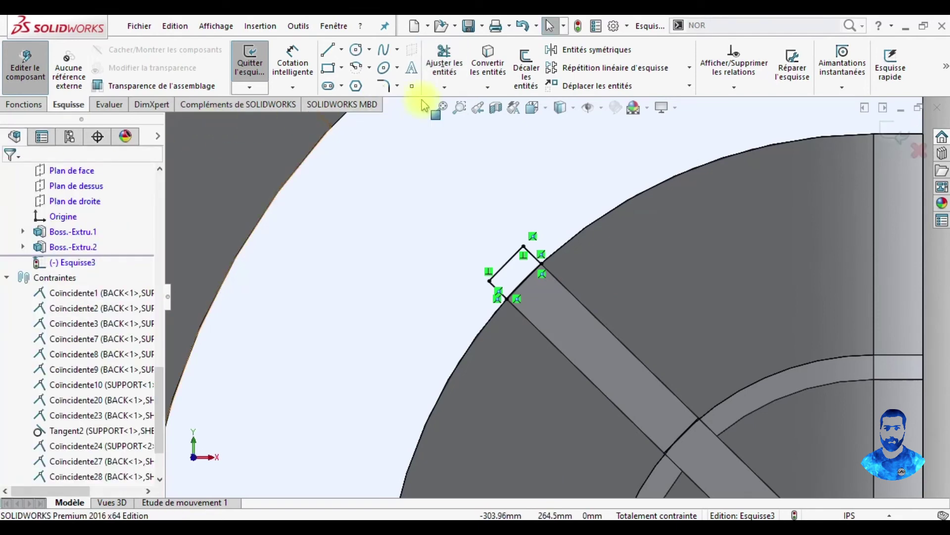
{"action": "left_click", "coordinate": [118, 105]}
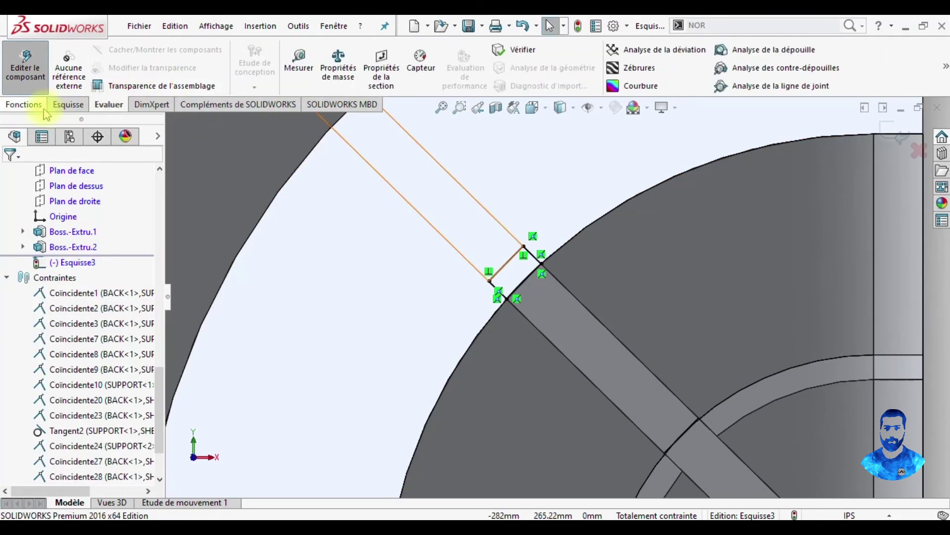
Step: Cut an extruded notch (Enlèv. mat.-Extru.1) from the sketched square on SHELF2
{"action": "left_click", "coordinate": [24, 104]}
{"action": "left_click", "coordinate": [468, 79]}
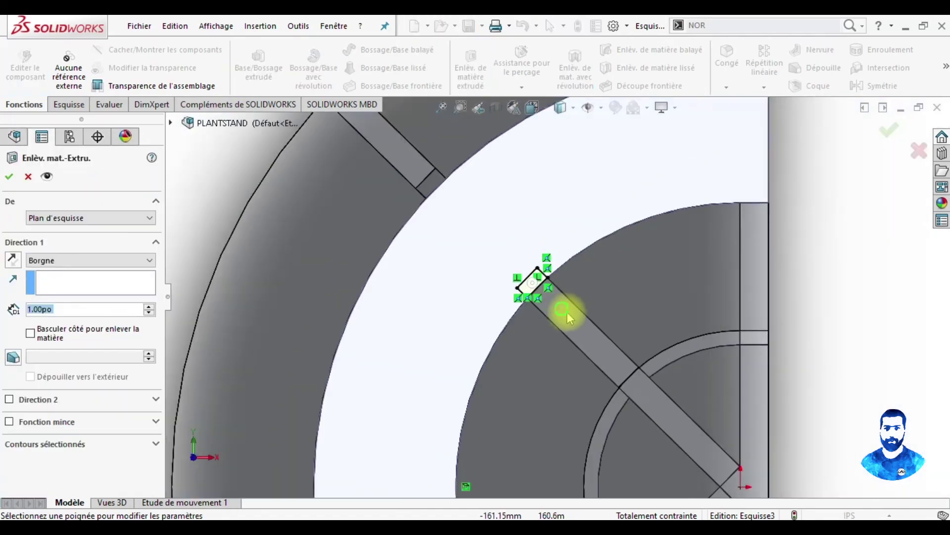
{"action": "mouse_move", "coordinate": [568, 312]}
{"action": "middle_mouse_down"}
{"action": "mouse_move", "coordinate": [643, 336]}
{"action": "mouse_move", "coordinate": [2, 237]}
{"action": "middle_mouse_up"}
{"action": "left_click", "coordinate": [8, 177]}
{"action": "mouse_move", "coordinate": [619, 359]}
{"action": "middle_mouse_down"}
{"action": "mouse_move", "coordinate": [516, 340]}
{"action": "mouse_move", "coordinate": [487, 274]}
{"action": "middle_mouse_up"}
{"action": "scroll", "coordinate": [487, 274], "scroll_direction": "down", "scroll_amount": 3}
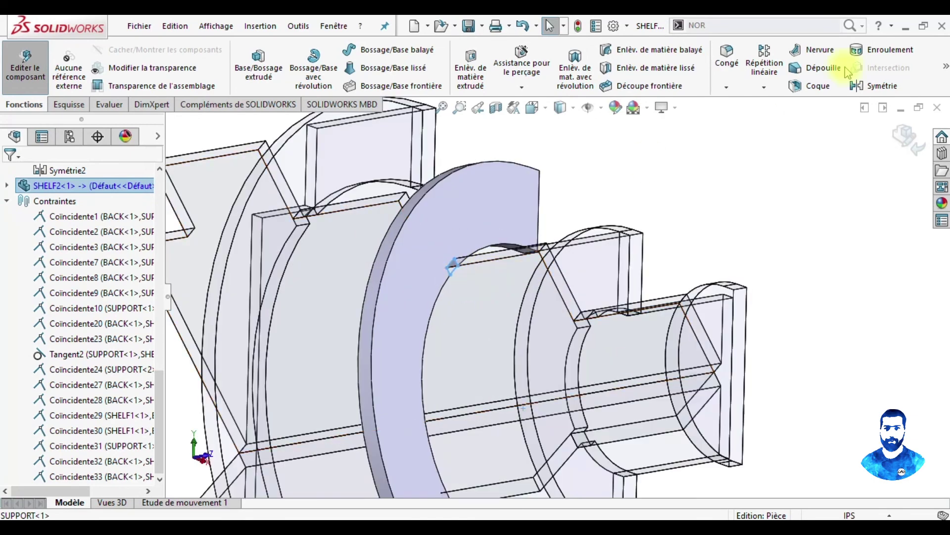
Step: Mirror the cut across SHELF2's Plan de dessus as Symétrie1
{"action": "left_click", "coordinate": [859, 91]}
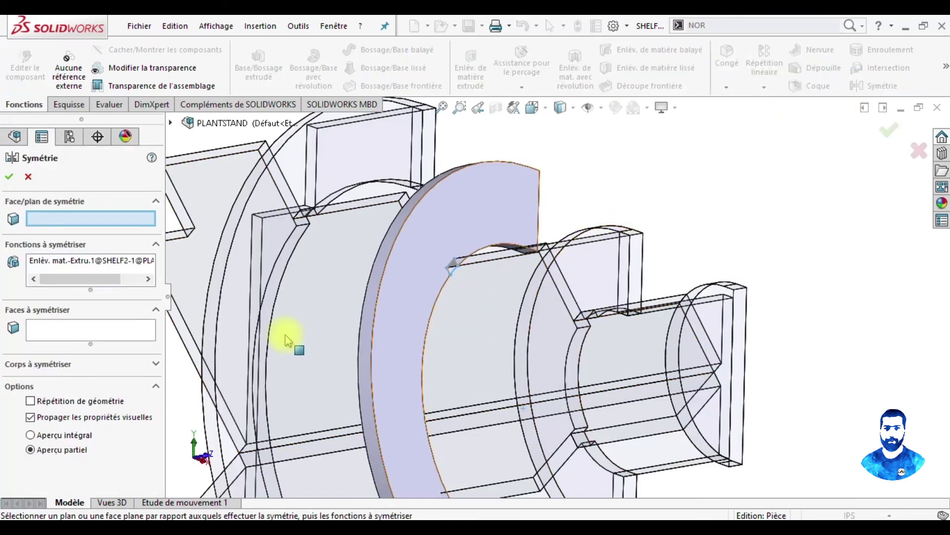
{"action": "scroll", "coordinate": [339, 335], "scroll_direction": "up", "scroll_amount": 2}
{"action": "scroll", "coordinate": [211, 301], "scroll_direction": "up", "scroll_amount": 2}
{"action": "left_click", "coordinate": [170, 126]}
{"action": "scroll", "coordinate": [252, 307], "scroll_direction": "down", "scroll_amount": 5}
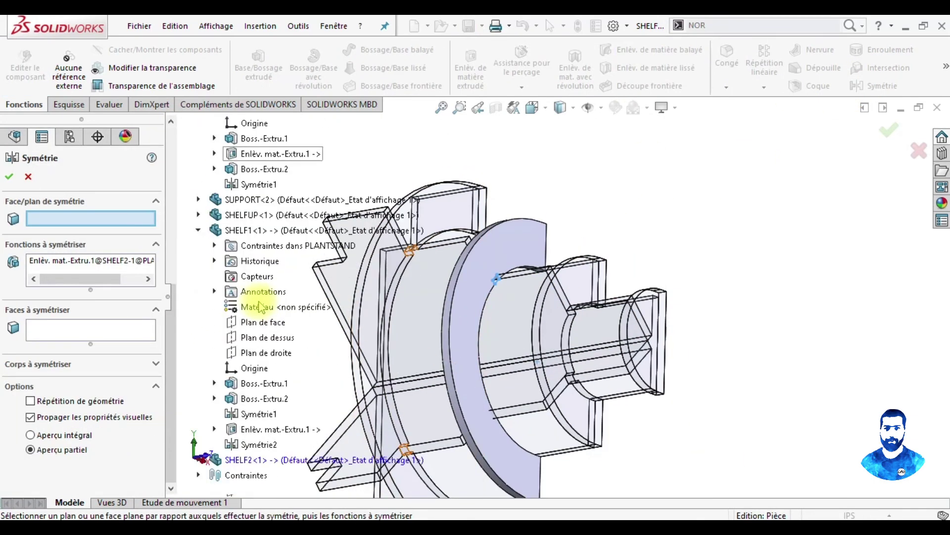
{"action": "left_click", "coordinate": [206, 461]}
{"action": "scroll", "coordinate": [222, 448], "scroll_direction": "down", "scroll_amount": 4}
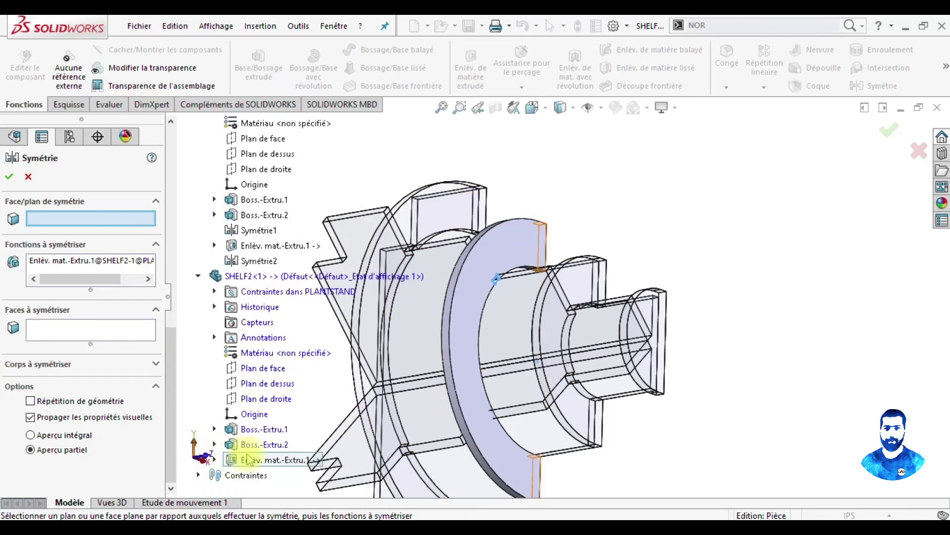
{"action": "left_click", "coordinate": [268, 385]}
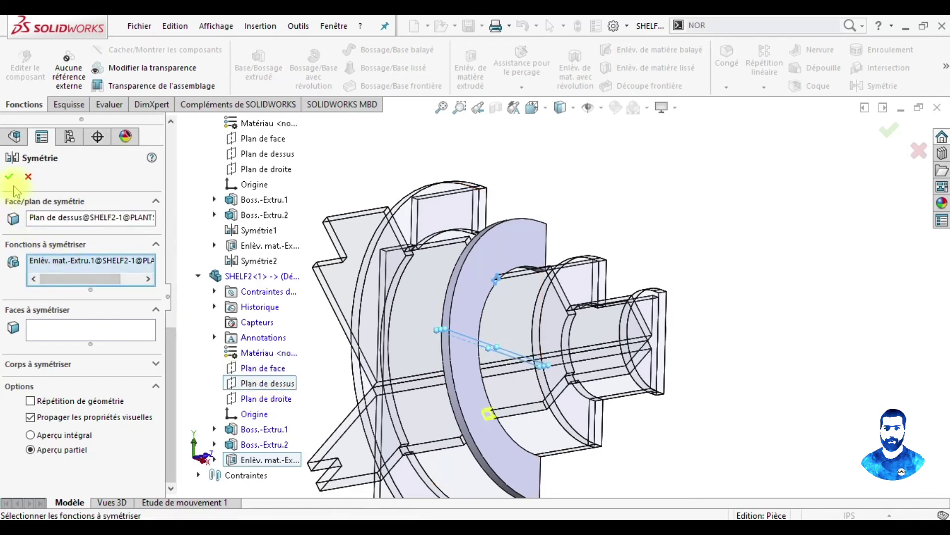
{"action": "key", "text": "Return"}
{"action": "left_click", "coordinate": [711, 257]}
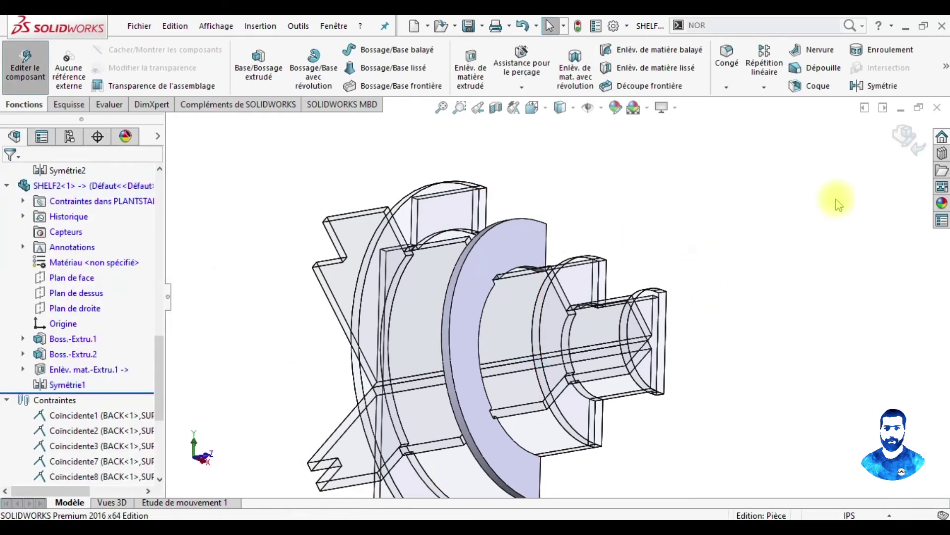
Step: Orbit the PLANTSTAND assembly to check SHELF2 among the stacked shelves
{"action": "mouse_move", "coordinate": [728, 292]}
{"action": "middle_mouse_down"}
{"action": "mouse_move", "coordinate": [696, 291]}
{"action": "mouse_move", "coordinate": [584, 418]}
{"action": "mouse_move", "coordinate": [97, 314]}
{"action": "middle_mouse_up"}
{"action": "scroll", "coordinate": [99, 322], "scroll_direction": "down", "scroll_amount": 2}
{"action": "mouse_move", "coordinate": [604, 418]}
{"action": "middle_mouse_down"}
{"action": "mouse_move", "coordinate": [632, 399]}
{"action": "mouse_move", "coordinate": [675, 222]}
{"action": "mouse_move", "coordinate": [531, 393]}
{"action": "middle_mouse_up"}
{"action": "left_click", "coordinate": [488, 374]}
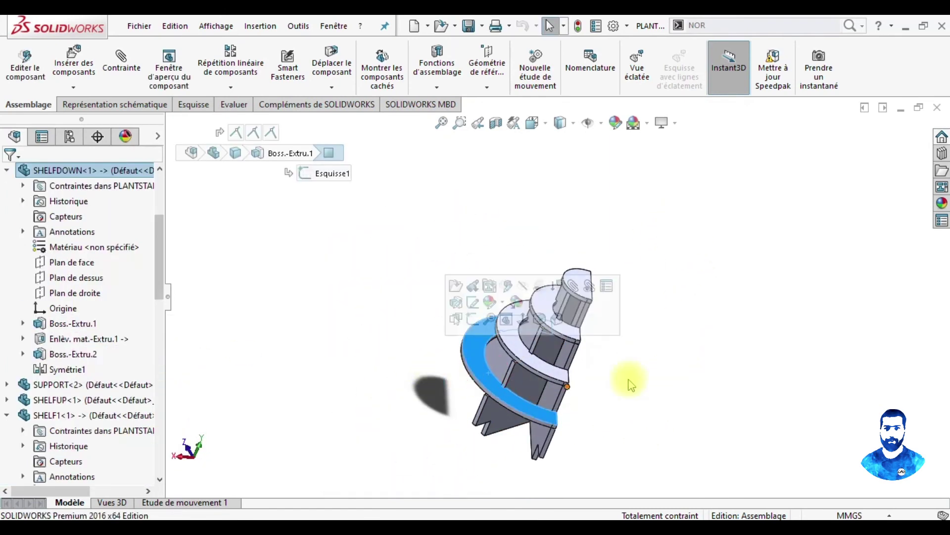
{"action": "left_click", "coordinate": [666, 410]}
{"action": "mouse_move", "coordinate": [666, 411]}
{"action": "middle_mouse_down"}
{"action": "mouse_move", "coordinate": [651, 418]}
{"action": "mouse_move", "coordinate": [675, 282]}
{"action": "mouse_move", "coordinate": [658, 452]}
{"action": "mouse_move", "coordinate": [592, 377]}
{"action": "middle_mouse_up"}
{"action": "scroll", "coordinate": [537, 327], "scroll_direction": "down", "scroll_amount": 2}
{"action": "middle_click_drag", "start_coordinate": [643, 306], "coordinate": [645, 266]}
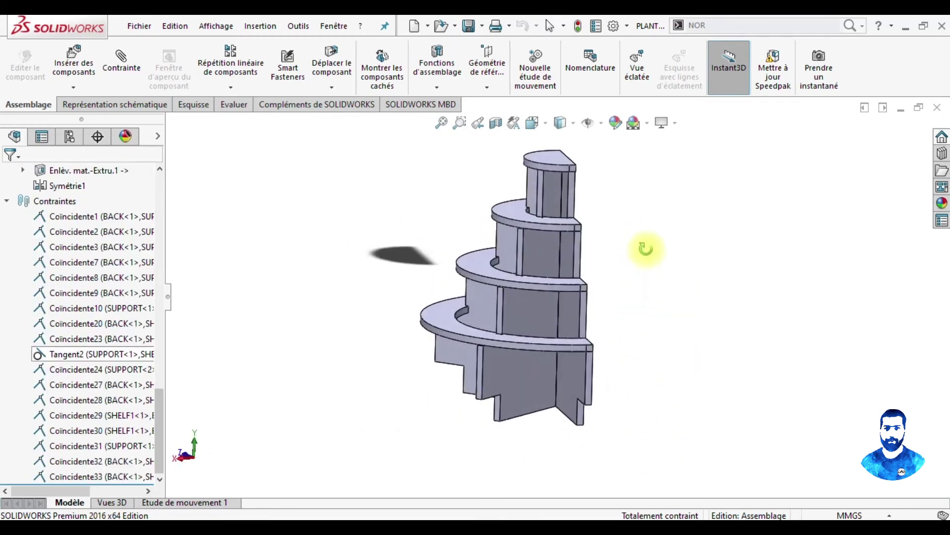
{"action": "mouse_move", "coordinate": [717, 293]}
{"action": "middle_mouse_down"}
{"action": "mouse_move", "coordinate": [662, 230]}
{"action": "mouse_move", "coordinate": [475, 333]}
{"action": "mouse_move", "coordinate": [571, 345]}
{"action": "mouse_move", "coordinate": [483, 329]}
{"action": "mouse_move", "coordinate": [547, 365]}
{"action": "middle_mouse_up"}
Step: Collapse SHELFDOWN, SHELF1 and SHELF2 in the FeatureManager tree and select PLANTSTAND
{"action": "scroll", "coordinate": [70, 272], "scroll_direction": "up", "scroll_amount": 1}
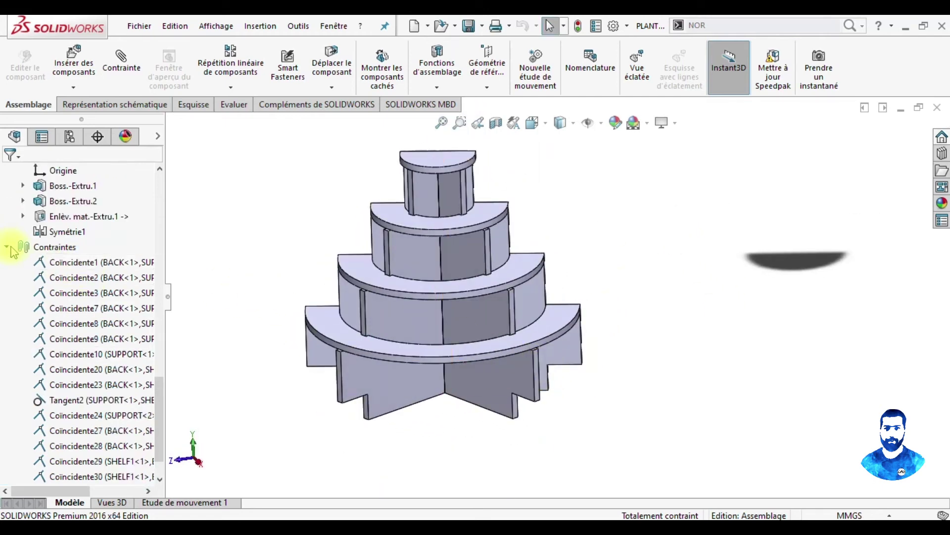
{"action": "scroll", "coordinate": [9, 253], "scroll_direction": "up", "scroll_amount": 4}
{"action": "scroll", "coordinate": [10, 253], "scroll_direction": "up", "scroll_amount": 5}
{"action": "scroll", "coordinate": [12, 252], "scroll_direction": "up", "scroll_amount": 5}
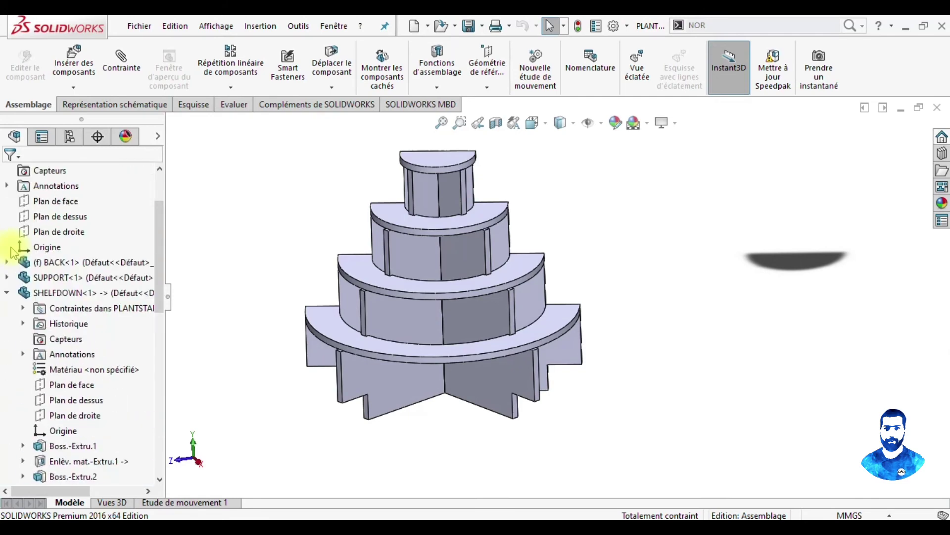
{"action": "scroll", "coordinate": [14, 253], "scroll_direction": "up", "scroll_amount": 1}
{"action": "left_click", "coordinate": [7, 325]}
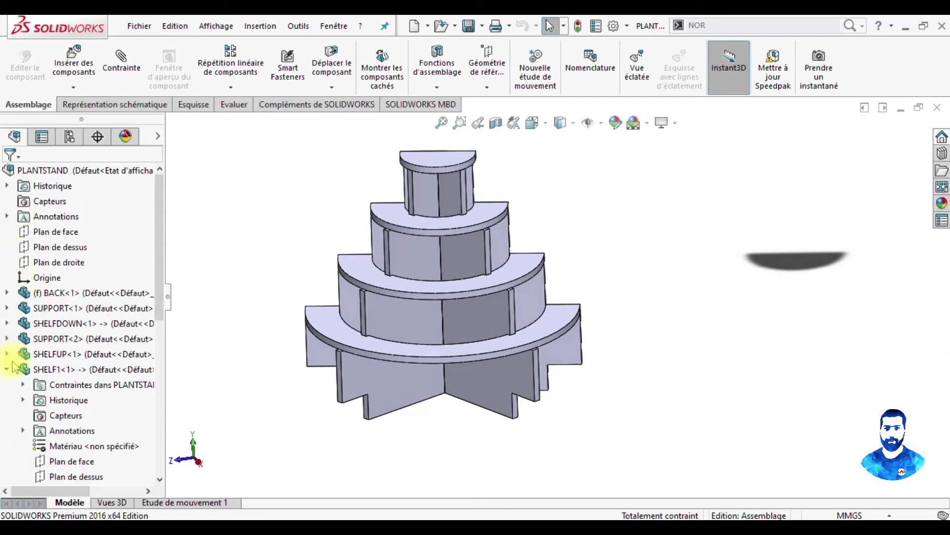
{"action": "left_click", "coordinate": [7, 370]}
{"action": "left_click", "coordinate": [7, 385]}
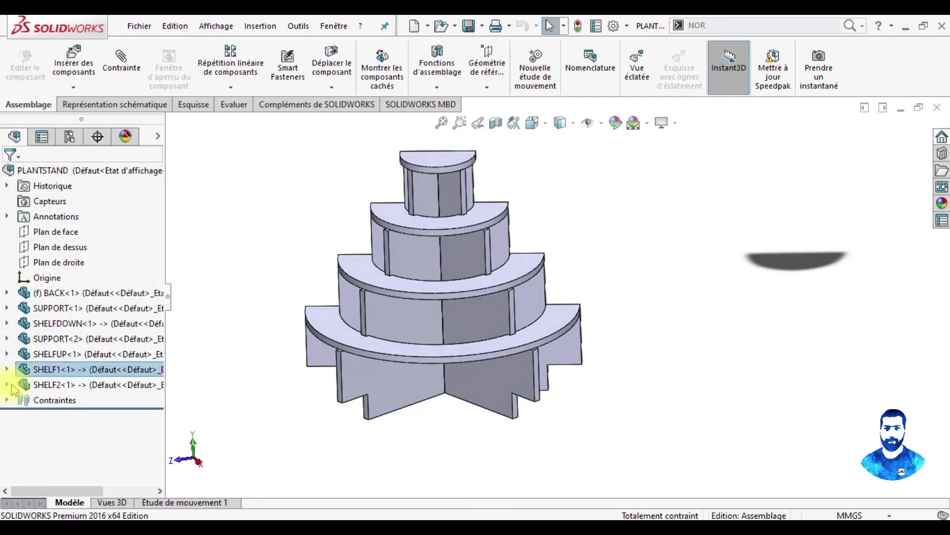
{"action": "left_click", "coordinate": [69, 172]}
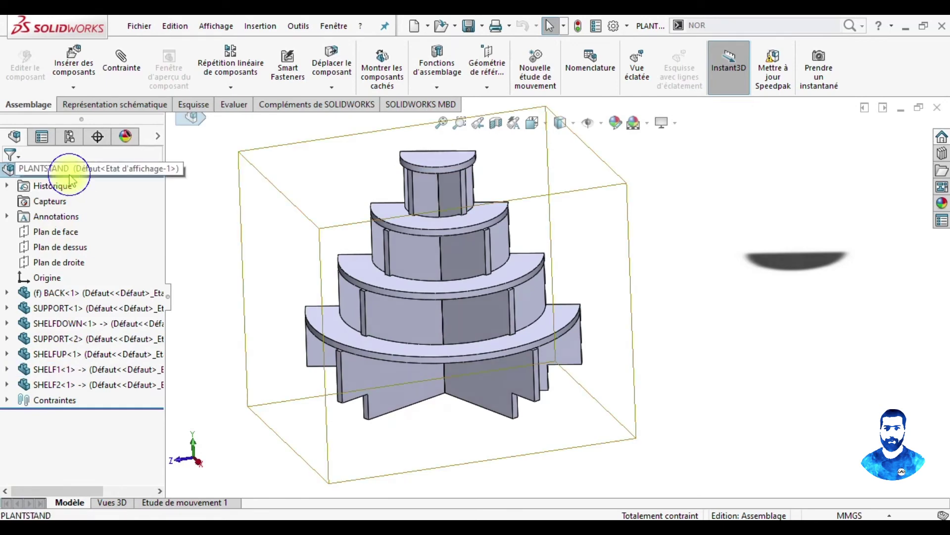
Step: Open the Appearances, Scenes and Decals library and browse its Scènes folder
{"action": "right_click", "coordinate": [70, 182]}
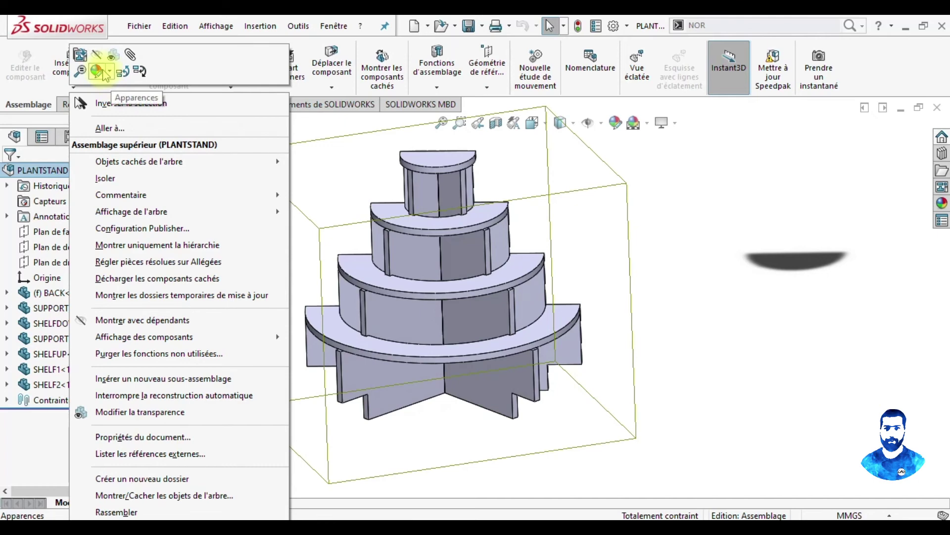
{"action": "left_click", "coordinate": [739, 267]}
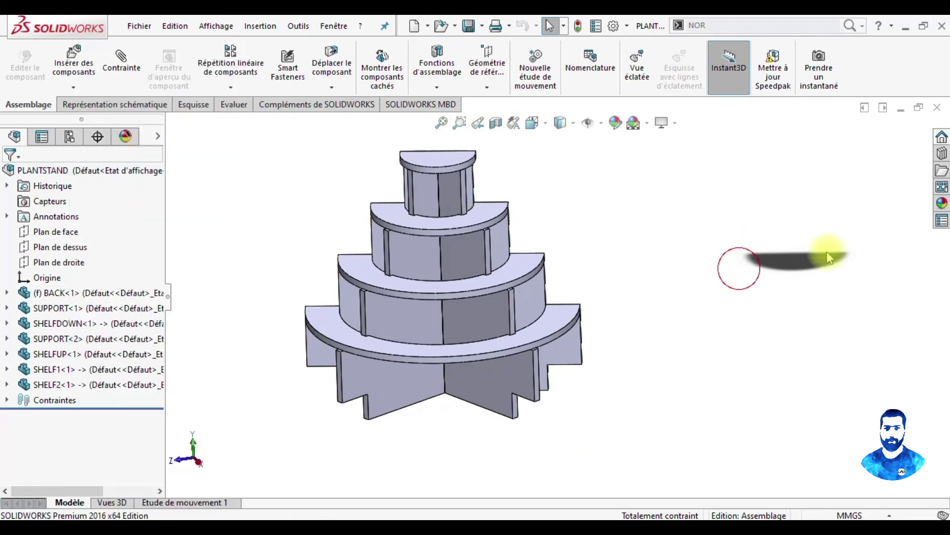
{"action": "left_click", "coordinate": [942, 203]}
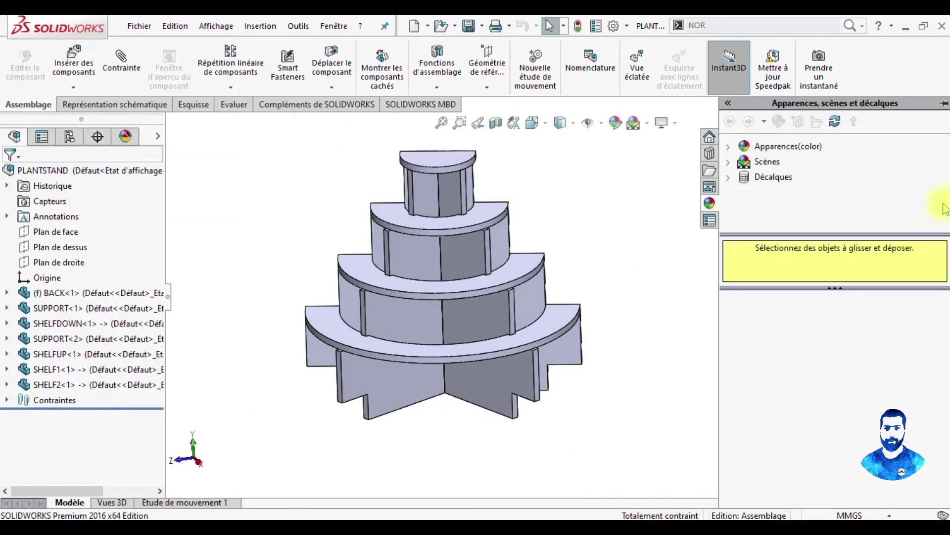
{"action": "left_click", "coordinate": [743, 147]}
{"action": "left_click", "coordinate": [728, 163]}
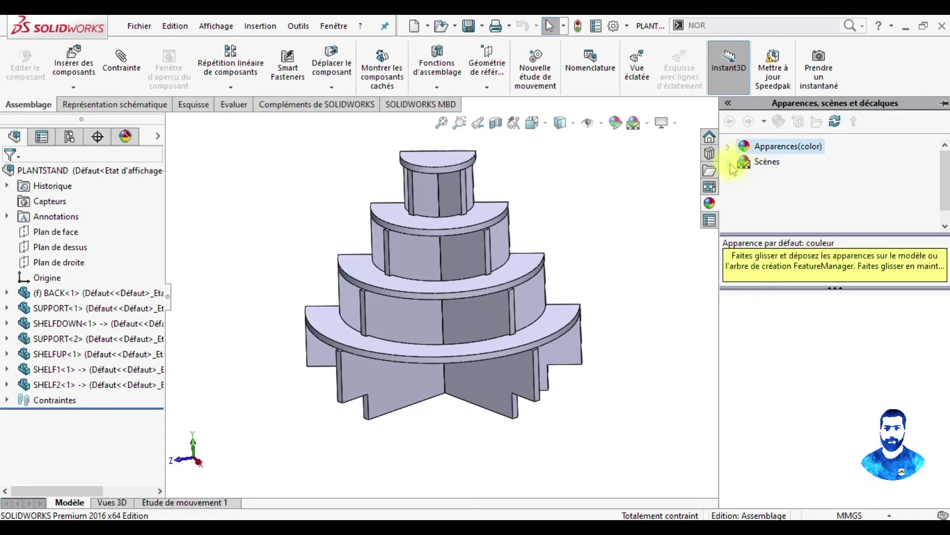
{"action": "left_click", "coordinate": [730, 163]}
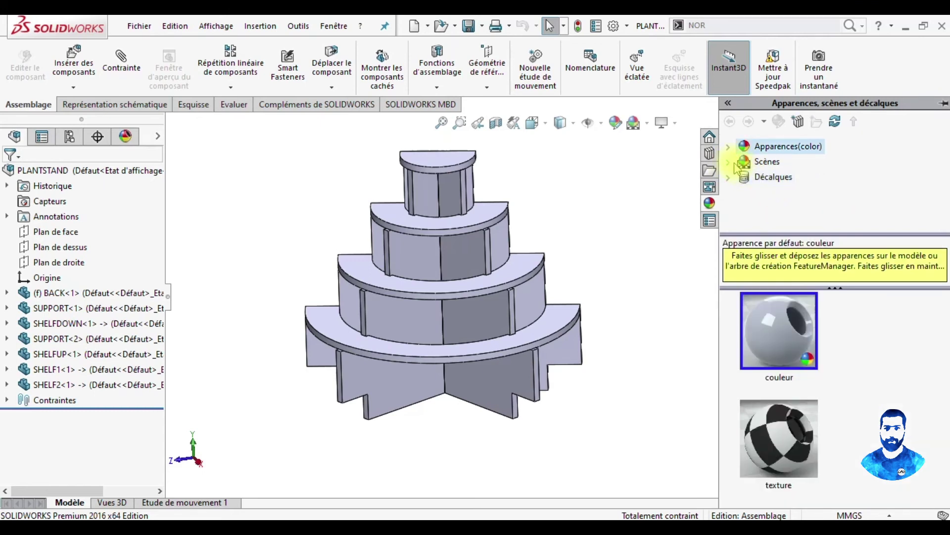
{"action": "left_click", "coordinate": [742, 165]}
{"action": "scroll", "coordinate": [737, 148], "scroll_direction": "down", "scroll_amount": 1}
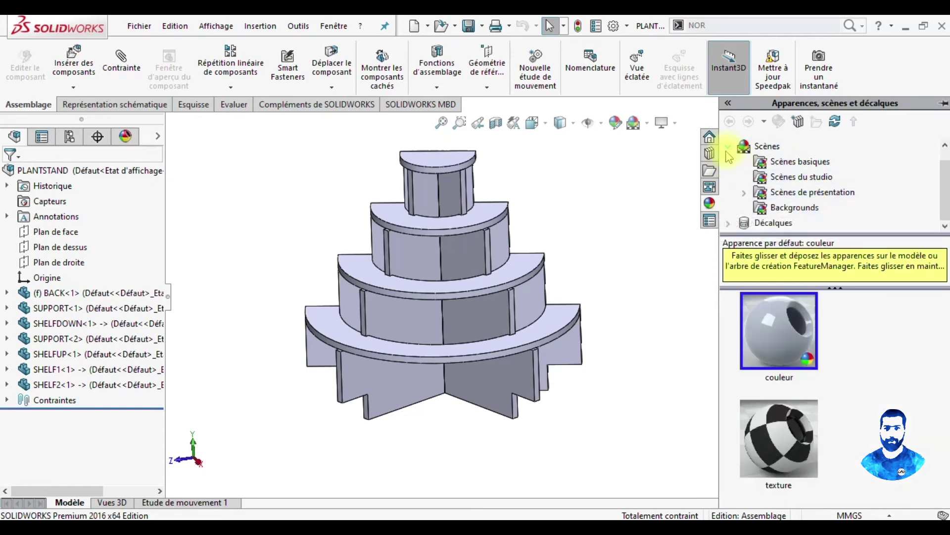
{"action": "scroll", "coordinate": [738, 148], "scroll_direction": "up", "scroll_amount": 1}
Step: Browse the appearance categories, including the Divers folder
{"action": "left_click", "coordinate": [729, 147]}
{"action": "scroll", "coordinate": [834, 217], "scroll_direction": "down", "scroll_amount": 1}
{"action": "scroll", "coordinate": [834, 216], "scroll_direction": "down", "scroll_amount": 1}
{"action": "scroll", "coordinate": [833, 217], "scroll_direction": "down", "scroll_amount": 1}
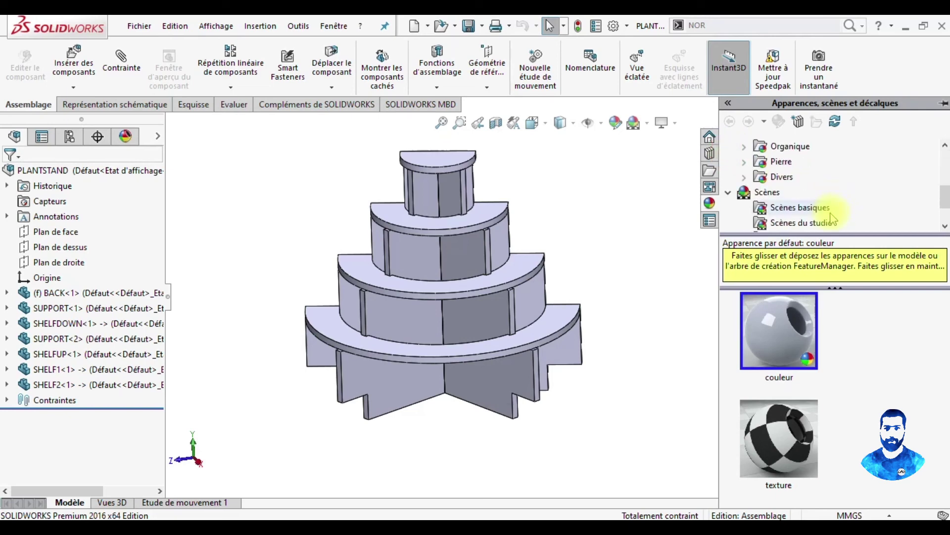
{"action": "scroll", "coordinate": [817, 218], "scroll_direction": "up", "scroll_amount": 1}
{"action": "left_click", "coordinate": [744, 218]}
{"action": "scroll", "coordinate": [810, 228], "scroll_direction": "down", "scroll_amount": 1}
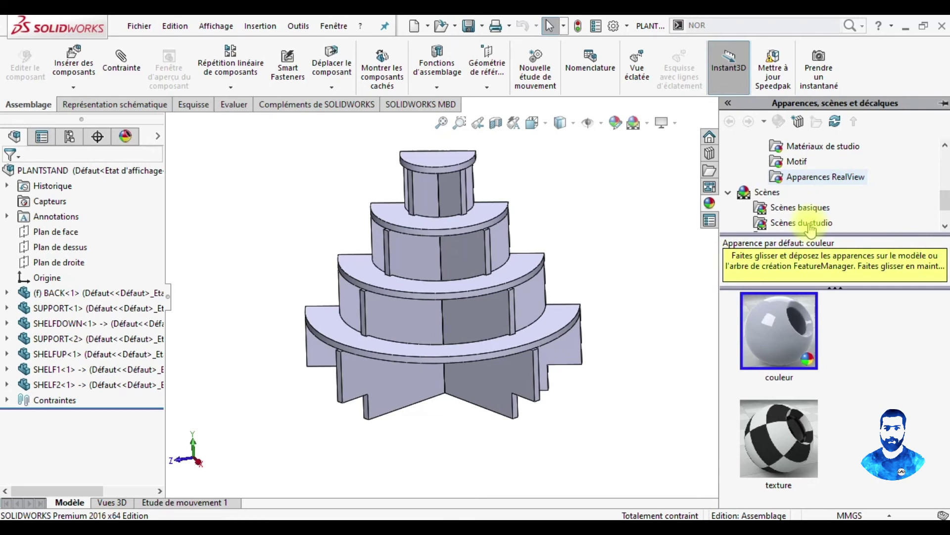
{"action": "scroll", "coordinate": [811, 228], "scroll_direction": "up", "scroll_amount": 2}
{"action": "scroll", "coordinate": [772, 208], "scroll_direction": "down", "scroll_amount": 1}
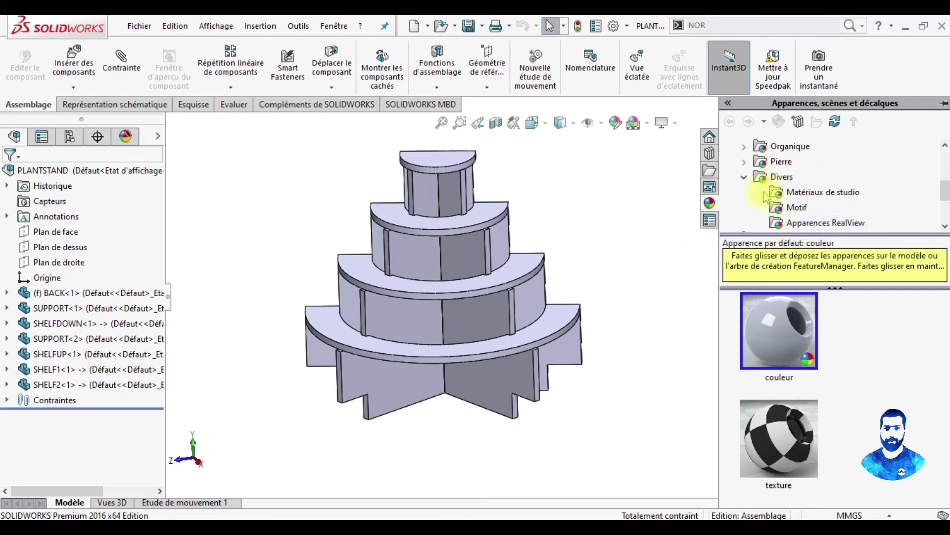
Step: Show the Organique > Bois wood appearances and scroll to Bois de rose
{"action": "left_click", "coordinate": [756, 148]}
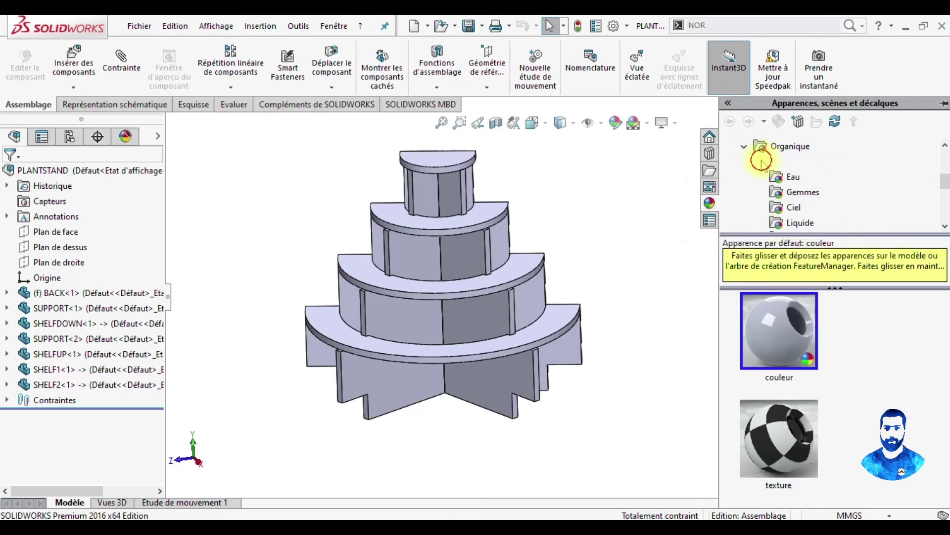
{"action": "left_click", "coordinate": [762, 161]}
{"action": "left_click", "coordinate": [798, 163]}
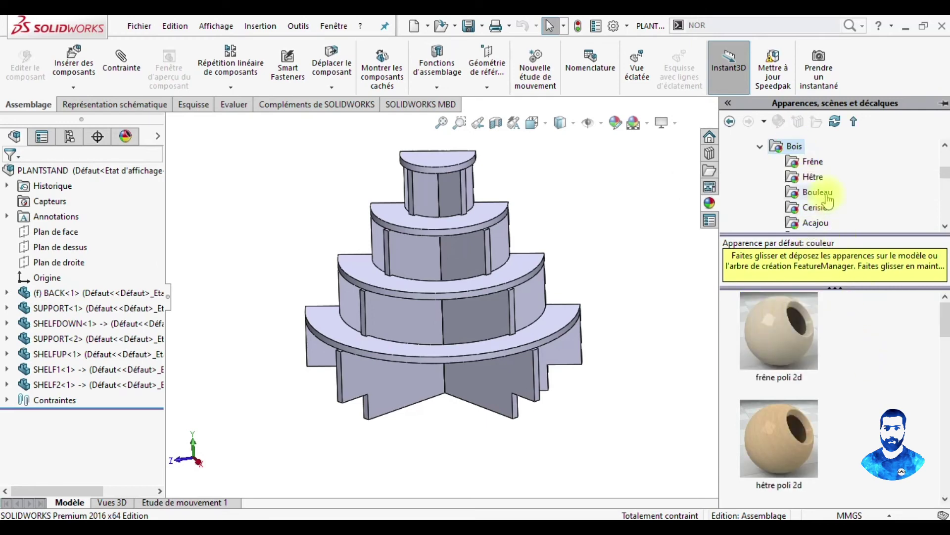
{"action": "scroll", "coordinate": [814, 203], "scroll_direction": "down", "scroll_amount": 1}
{"action": "scroll", "coordinate": [820, 214], "scroll_direction": "down", "scroll_amount": 2}
{"action": "scroll", "coordinate": [817, 208], "scroll_direction": "up", "scroll_amount": 1}
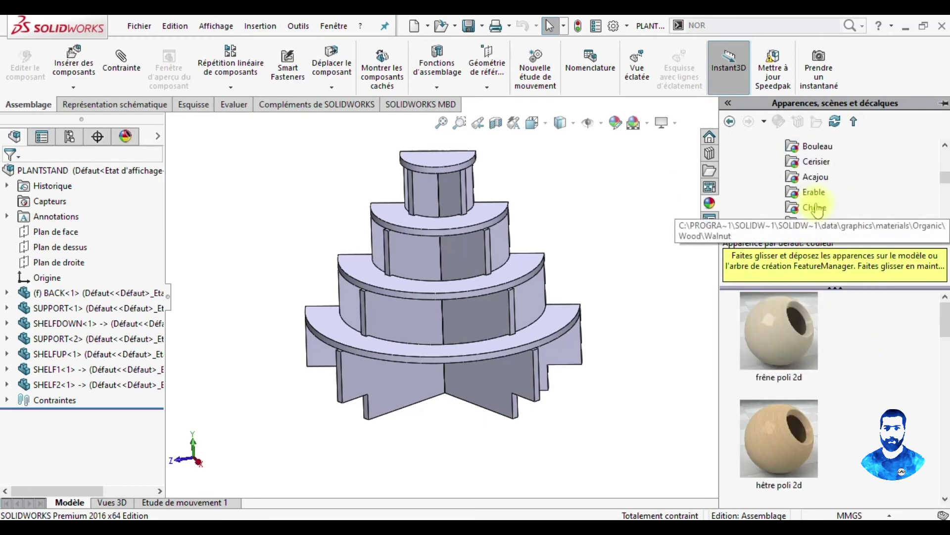
{"action": "scroll", "coordinate": [925, 210], "scroll_direction": "up", "scroll_amount": 1}
{"action": "scroll", "coordinate": [921, 207], "scroll_direction": "down", "scroll_amount": 1}
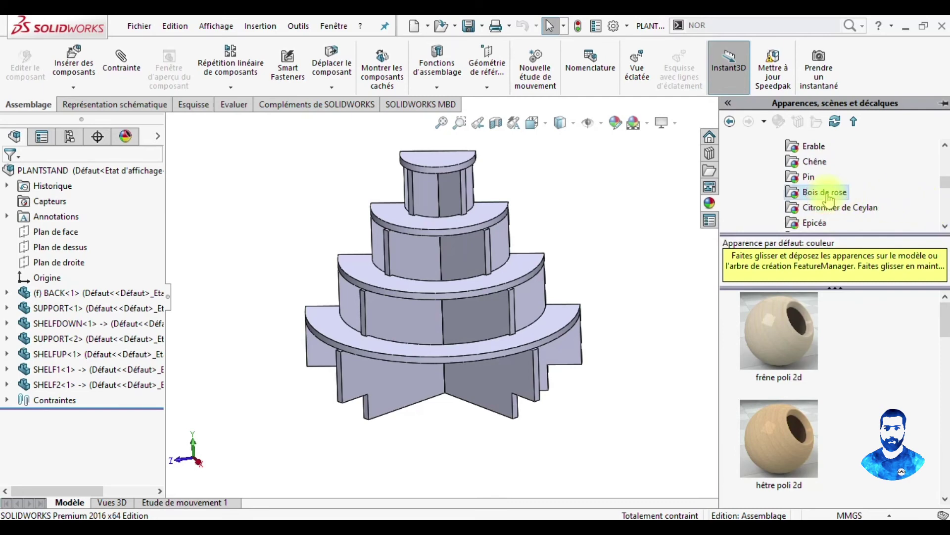
Step: Apply bois de rose poli 2d to the bodies of the first shelf and lower shelf
{"action": "left_click_drag", "start_coordinate": [756, 354], "coordinate": [508, 279]}
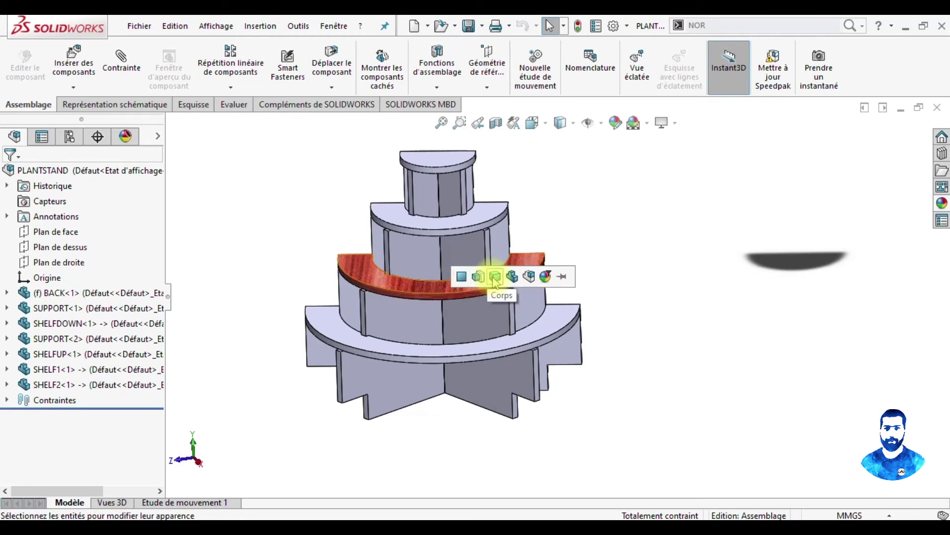
{"action": "left_click", "coordinate": [494, 277]}
{"action": "mouse_move", "coordinate": [584, 297]}
{"action": "middle_mouse_down"}
{"action": "mouse_move", "coordinate": [584, 195]}
{"action": "mouse_move", "coordinate": [592, 309]}
{"action": "middle_mouse_up"}
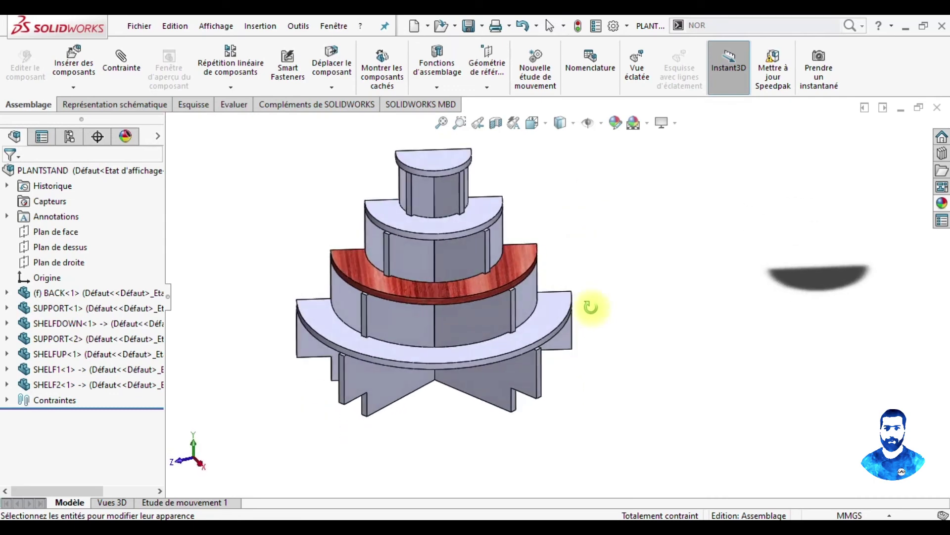
{"action": "left_click", "coordinate": [940, 203]}
{"action": "left_click_drag", "start_coordinate": [792, 312], "coordinate": [529, 337]}
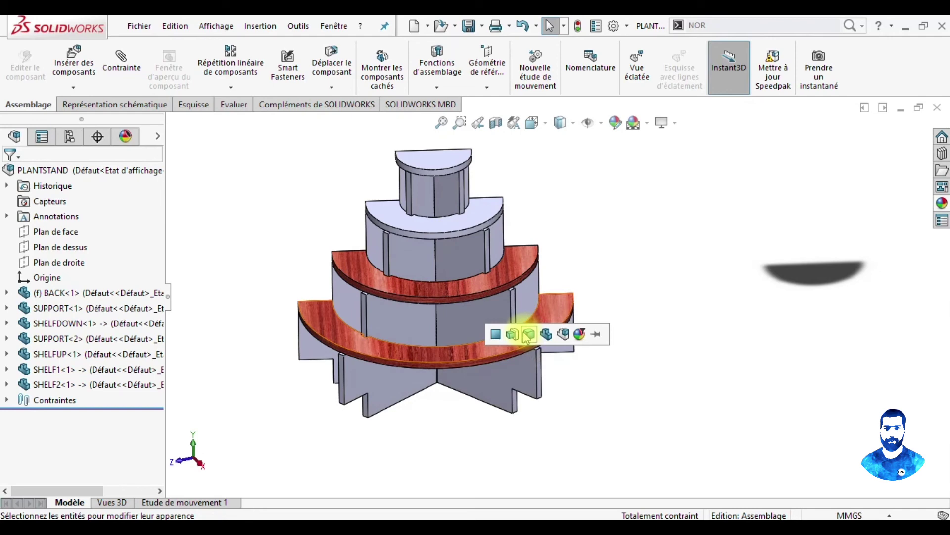
{"action": "left_click", "coordinate": [529, 333]}
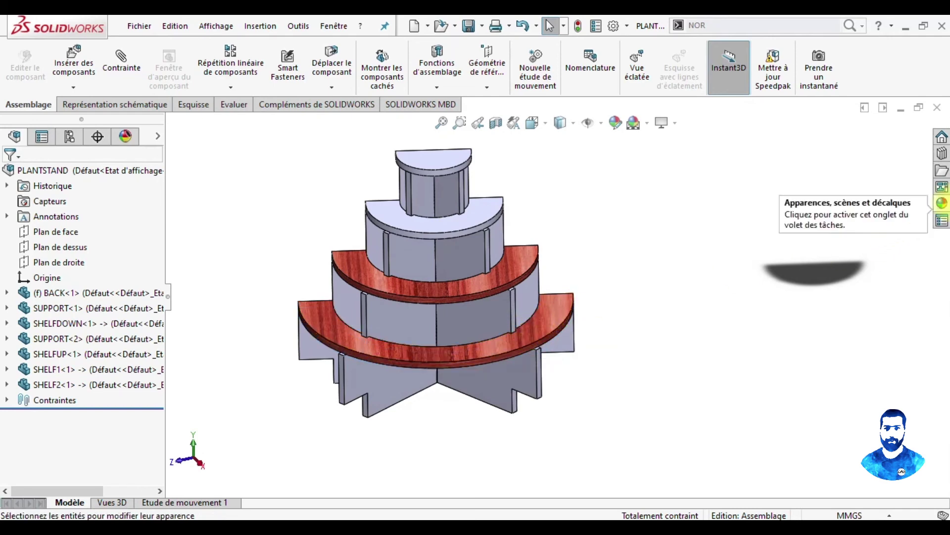
{"action": "left_click", "coordinate": [942, 203]}
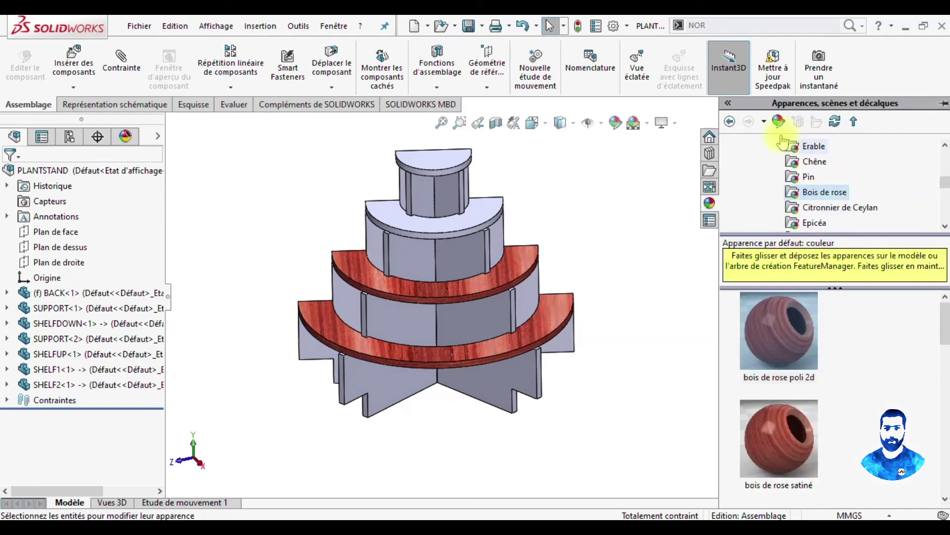
Step: Pin the task pane; apply rosewood to SUPPORT, left support, second shelf and top plate
{"action": "left_click", "coordinate": [943, 105]}
{"action": "left_click_drag", "start_coordinate": [780, 330], "coordinate": [389, 310]}
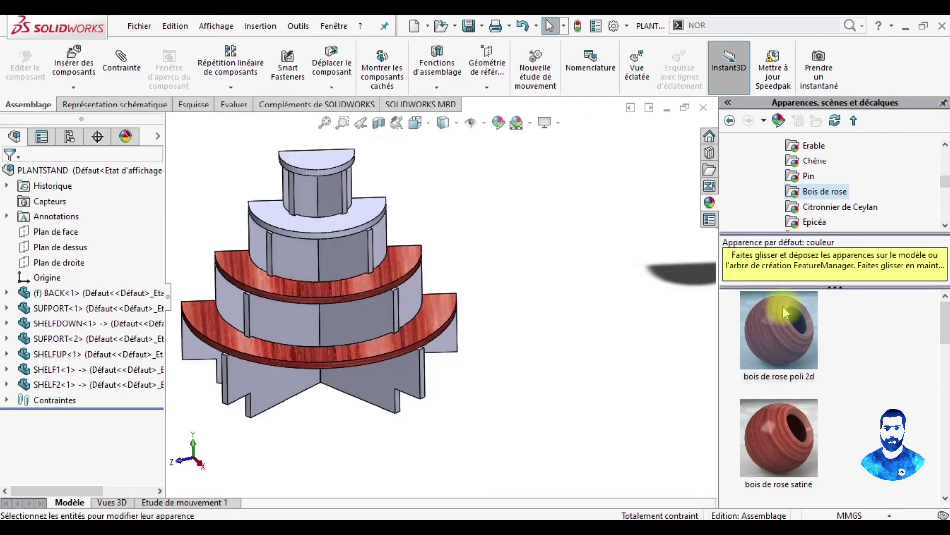
{"action": "left_click_drag", "start_coordinate": [779, 330], "coordinate": [431, 330]}
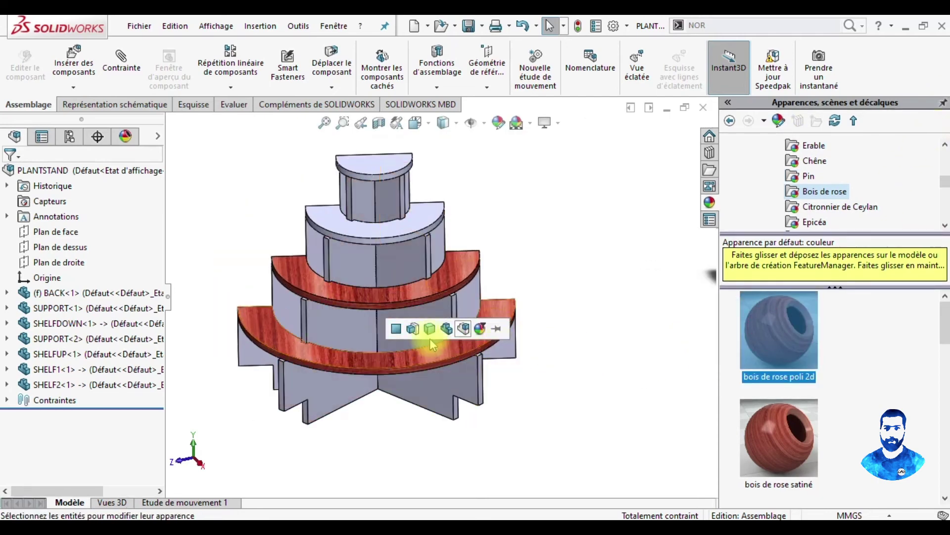
{"action": "left_click", "coordinate": [429, 329]}
{"action": "left_click_drag", "start_coordinate": [779, 330], "coordinate": [291, 314]}
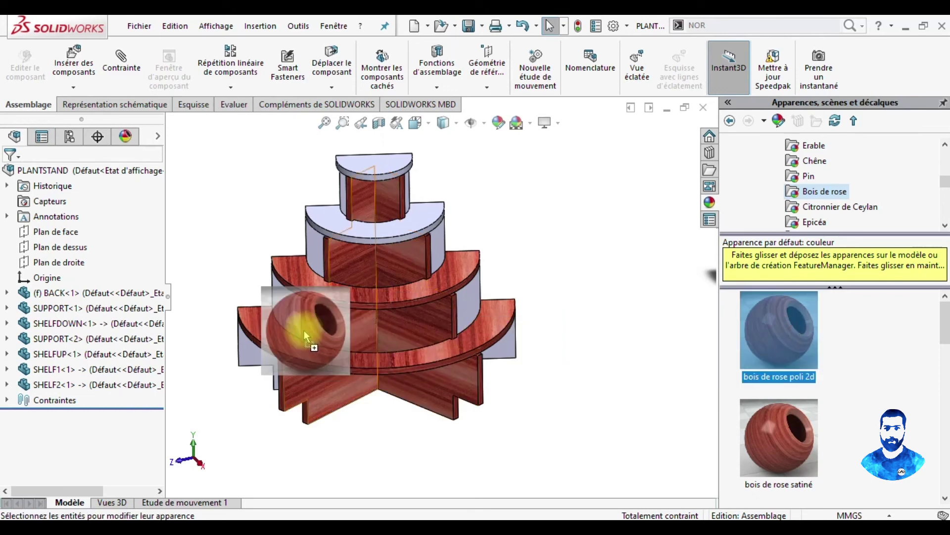
{"action": "left_click", "coordinate": [288, 313]}
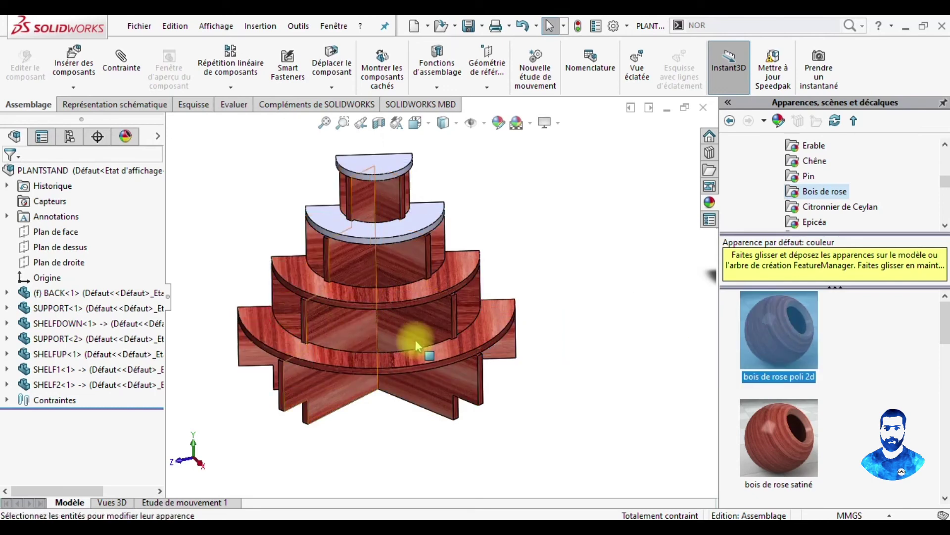
{"action": "left_click_drag", "start_coordinate": [772, 344], "coordinate": [420, 228]}
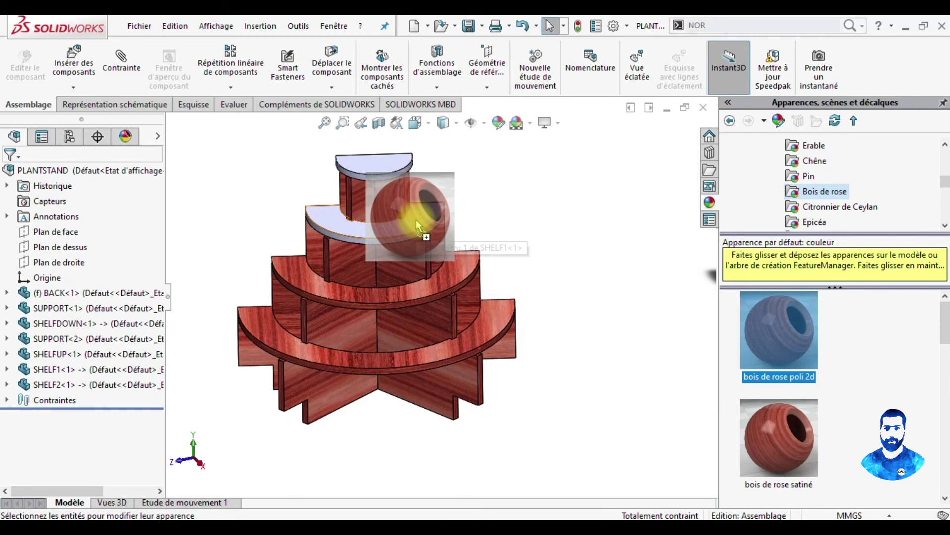
{"action": "left_click", "coordinate": [421, 229]}
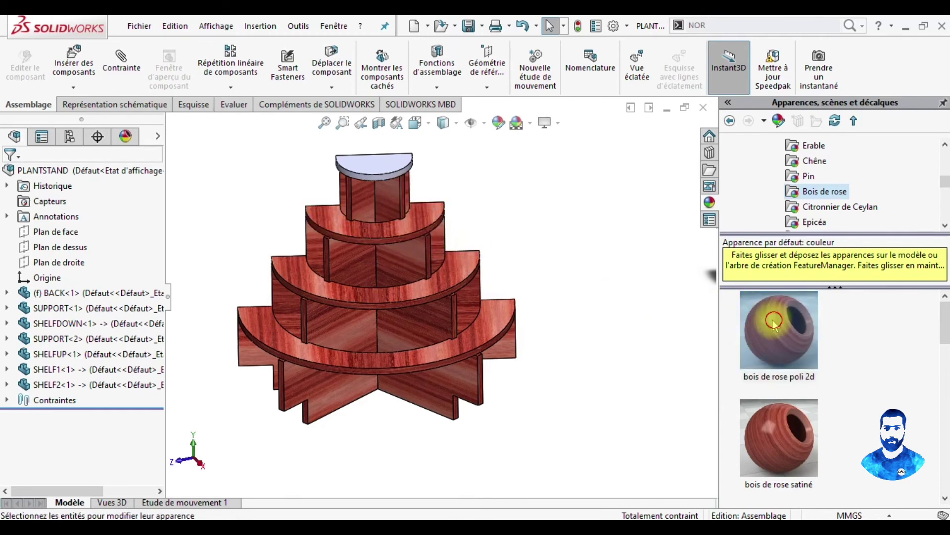
{"action": "left_click_drag", "start_coordinate": [779, 330], "coordinate": [380, 159]}
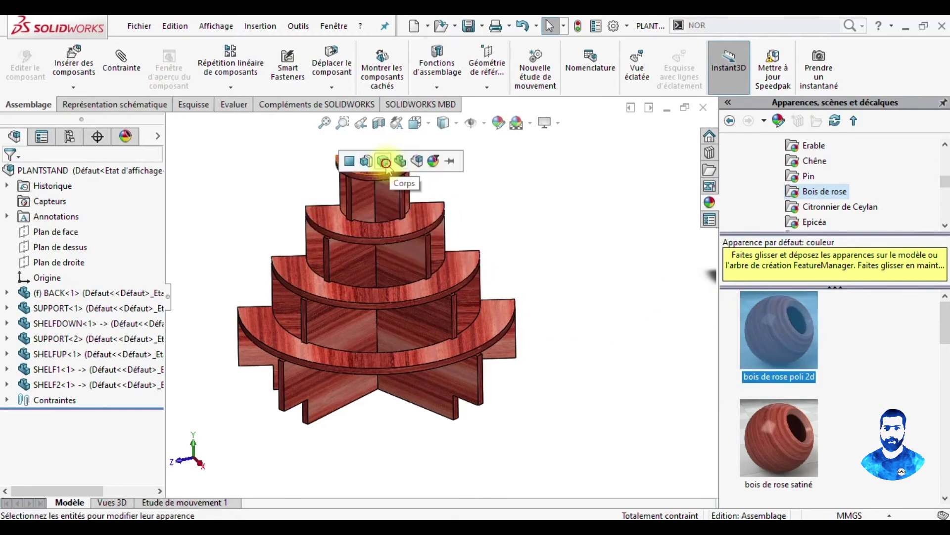
{"action": "left_click", "coordinate": [403, 159]}
Step: Orbit the stand to inspect the rosewood finish and let the library auto-hide
{"action": "mouse_move", "coordinate": [470, 250]}
{"action": "middle_mouse_down"}
{"action": "mouse_move", "coordinate": [488, 215]}
{"action": "mouse_move", "coordinate": [388, 223]}
{"action": "mouse_move", "coordinate": [333, 286]}
{"action": "mouse_move", "coordinate": [548, 314]}
{"action": "middle_mouse_up"}
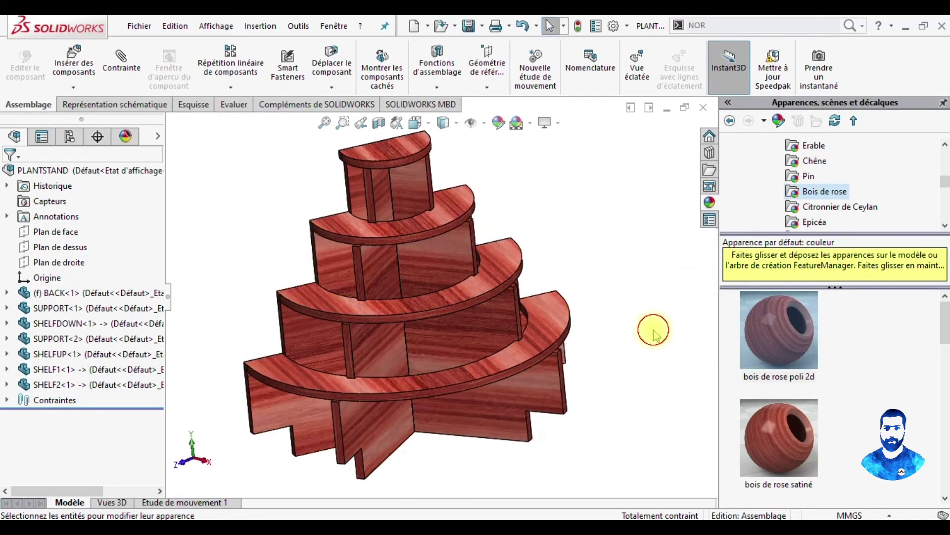
{"action": "mouse_move", "coordinate": [631, 317]}
{"action": "middle_mouse_down"}
{"action": "mouse_move", "coordinate": [557, 208]}
{"action": "mouse_move", "coordinate": [539, 312]}
{"action": "mouse_move", "coordinate": [565, 255]}
{"action": "middle_mouse_up"}
{"action": "mouse_move", "coordinate": [509, 234]}
{"action": "middle_mouse_down"}
{"action": "mouse_move", "coordinate": [492, 187]}
{"action": "mouse_move", "coordinate": [463, 382]}
{"action": "mouse_move", "coordinate": [594, 322]}
{"action": "middle_mouse_up"}
{"action": "left_click", "coordinate": [945, 100]}
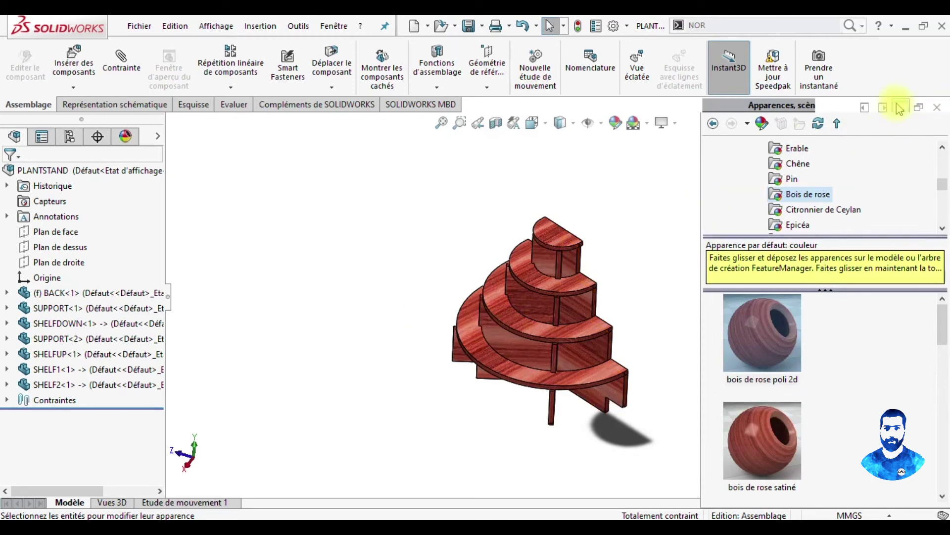
{"action": "left_click", "coordinate": [919, 106]}
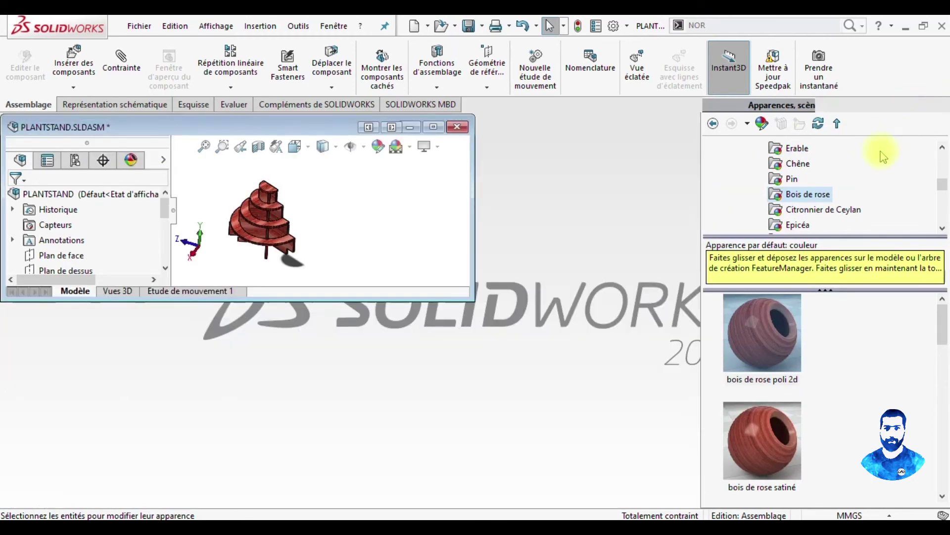
{"action": "left_click", "coordinate": [430, 130]}
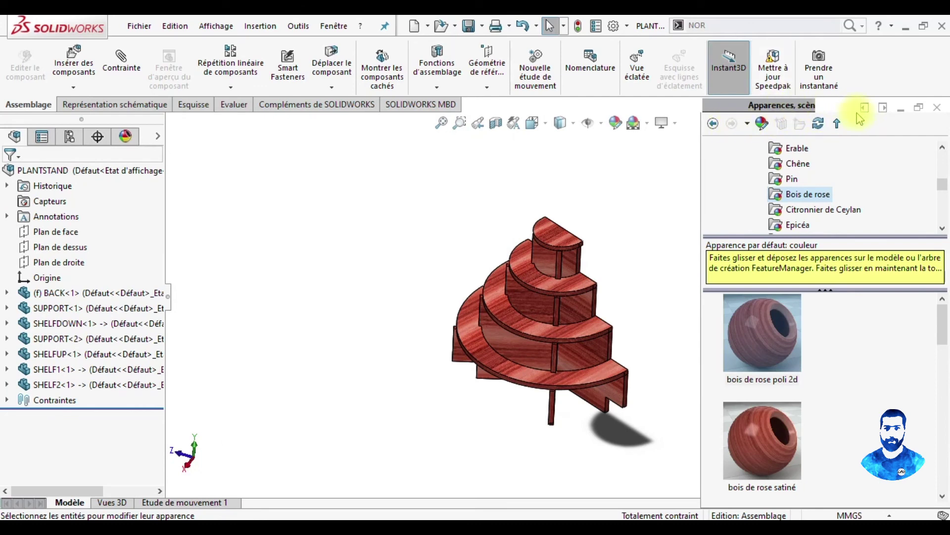
{"action": "left_click", "coordinate": [882, 107]}
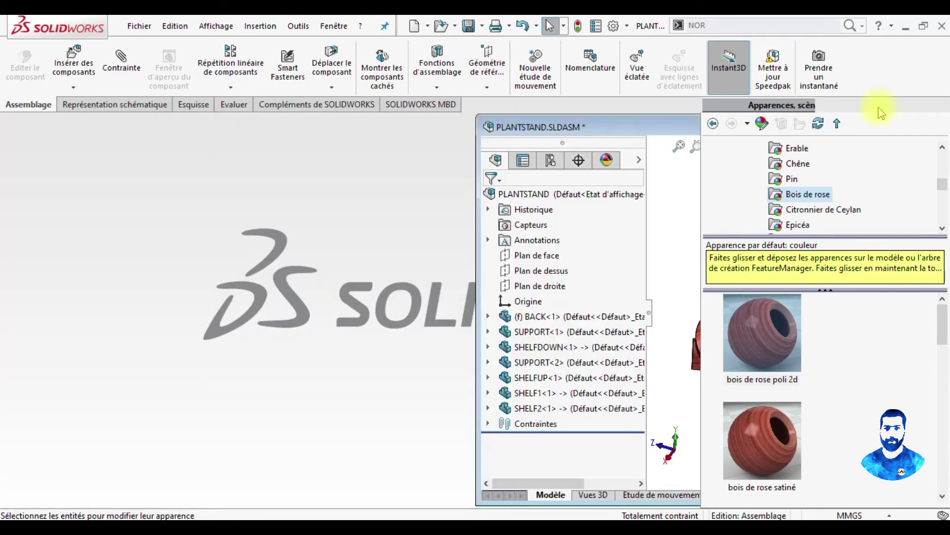
{"action": "left_click", "coordinate": [668, 126]}
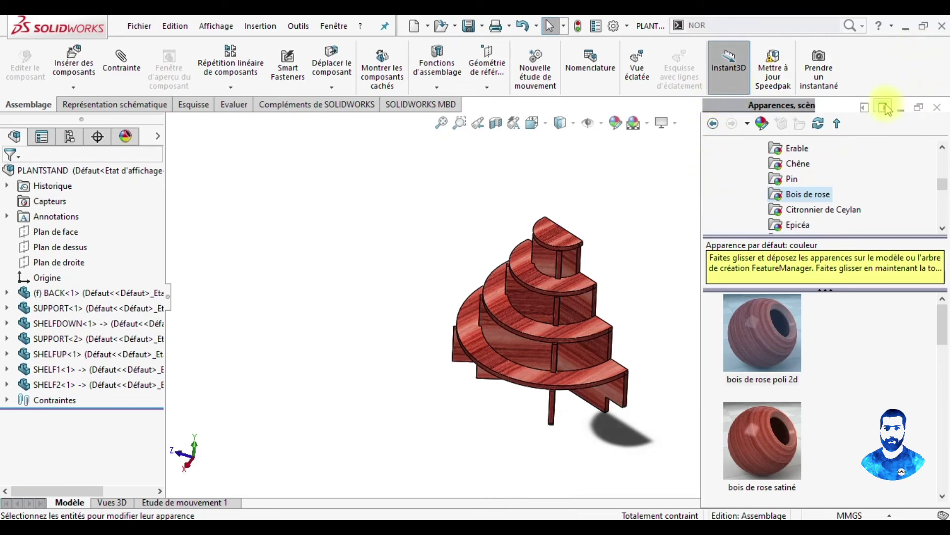
{"action": "mouse_move", "coordinate": [615, 318]}
{"action": "middle_mouse_down"}
{"action": "mouse_move", "coordinate": [657, 263]}
{"action": "mouse_move", "coordinate": [642, 323]}
{"action": "middle_mouse_up"}
{"action": "scroll", "coordinate": [636, 342], "scroll_direction": "down", "scroll_amount": 3}
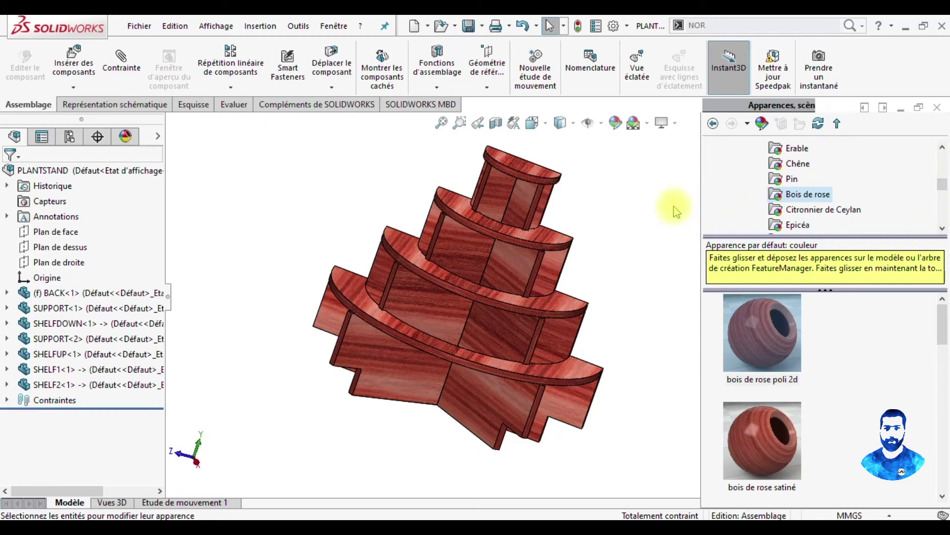
{"action": "mouse_move", "coordinate": [651, 251]}
{"action": "middle_mouse_down"}
{"action": "mouse_move", "coordinate": [692, 238]}
{"action": "mouse_move", "coordinate": [621, 239]}
{"action": "middle_mouse_up"}
{"action": "mouse_move", "coordinate": [620, 276]}
{"action": "middle_mouse_down"}
{"action": "mouse_move", "coordinate": [562, 276]}
{"action": "mouse_move", "coordinate": [604, 233]}
{"action": "mouse_move", "coordinate": [590, 283]}
{"action": "mouse_move", "coordinate": [574, 278]}
{"action": "middle_mouse_up"}
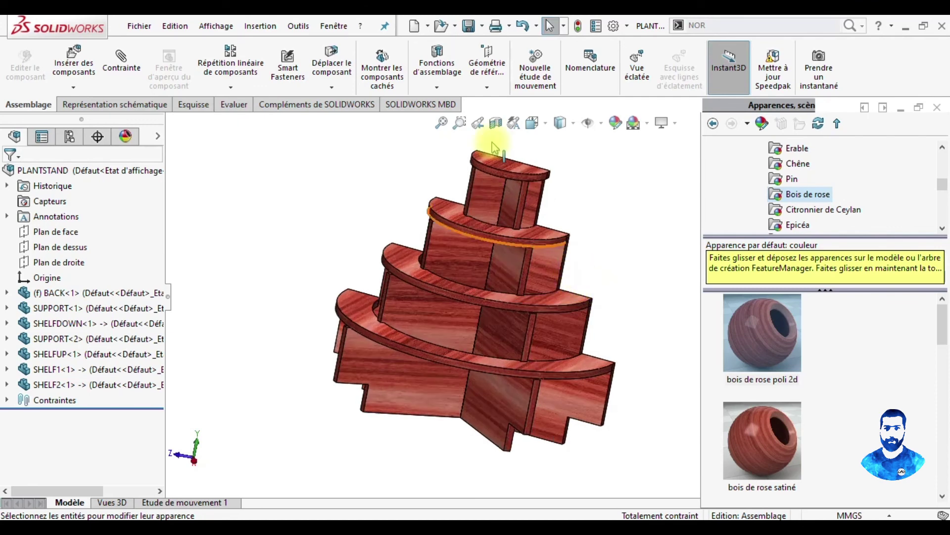
{"action": "left_click", "coordinate": [471, 27]}
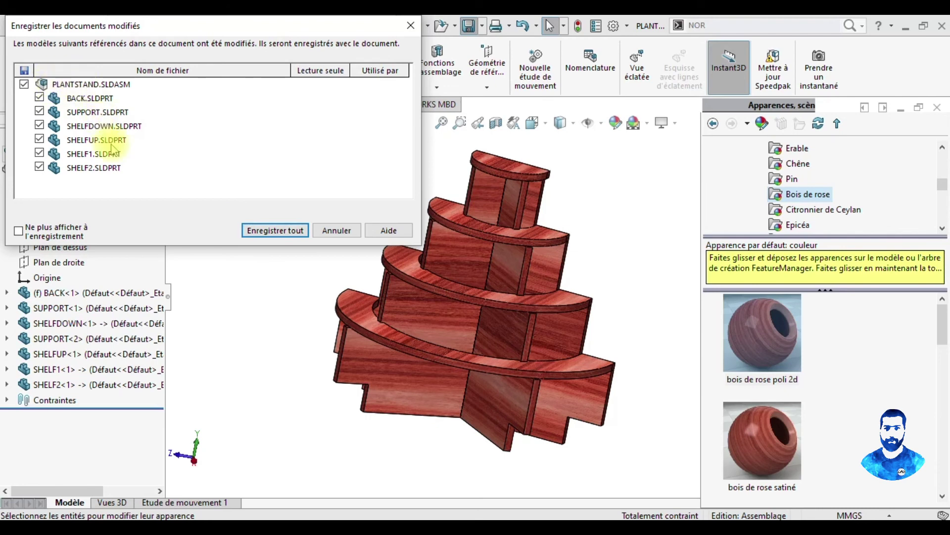
Step: Save PLANTSTAND.SLDASM with all six modified parts via Enregistrer tout, then close it
{"action": "left_click", "coordinate": [279, 229]}
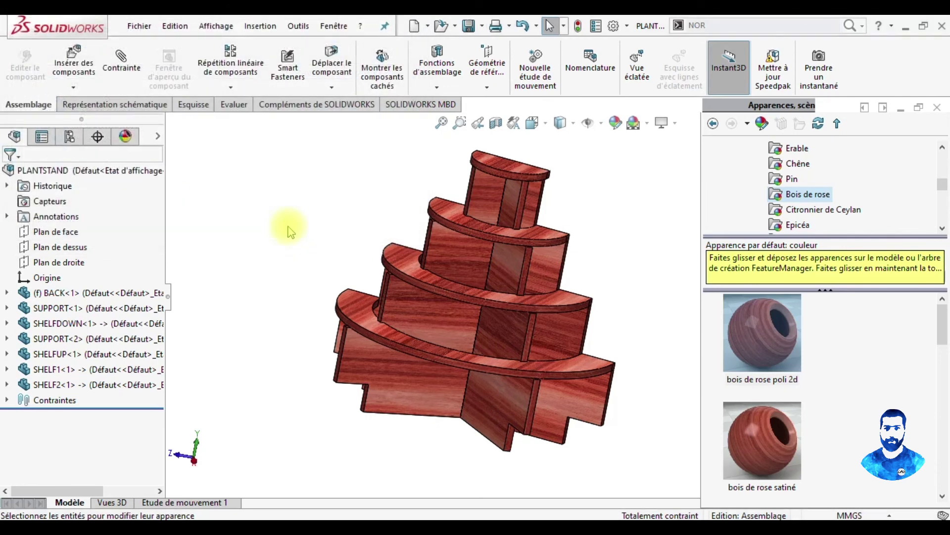
{"action": "left_click", "coordinate": [938, 108]}
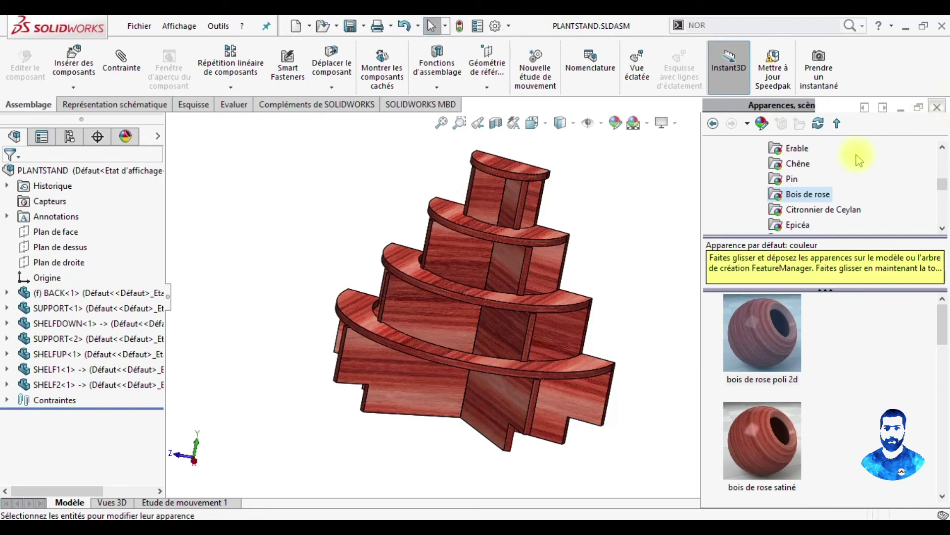
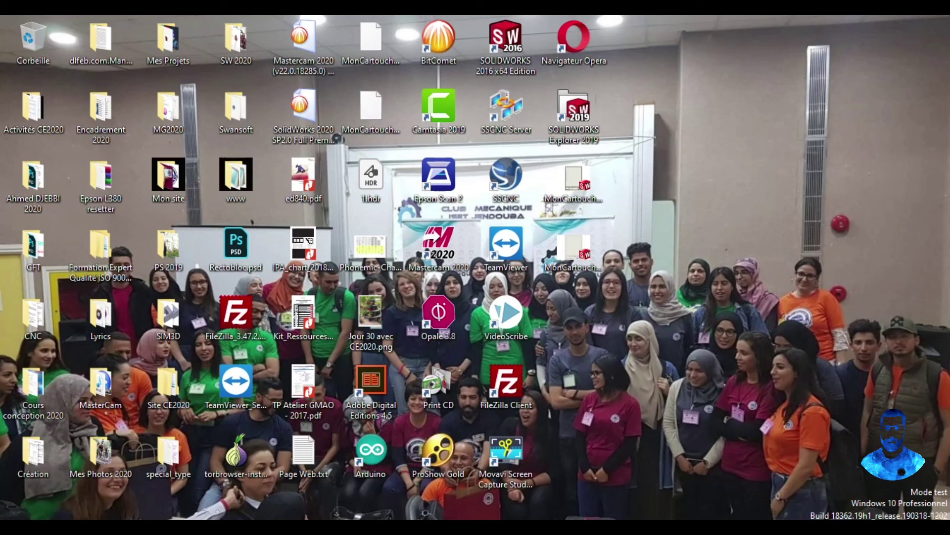
Step: Search Windows for 'TREE', then cancel and close the SOLIDWORKS 2016 startup that opened instead
{"action": "left_click", "coordinate": [114, 507]}
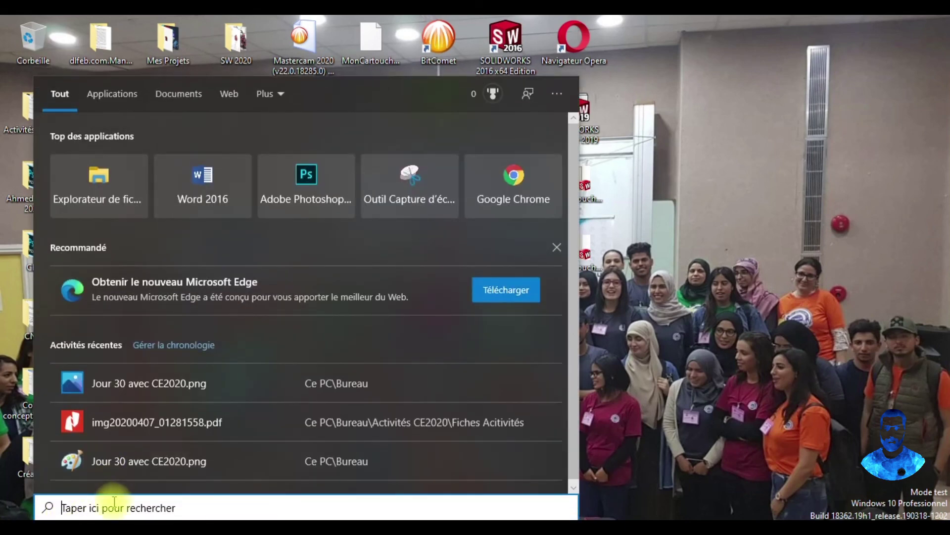
{"action": "type", "text": "TREE"}
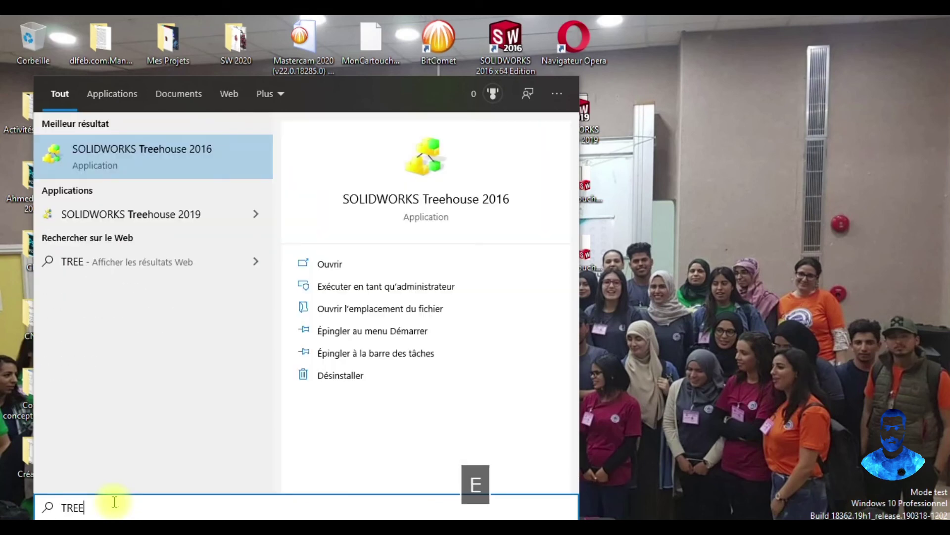
{"action": "left_click", "coordinate": [157, 156]}
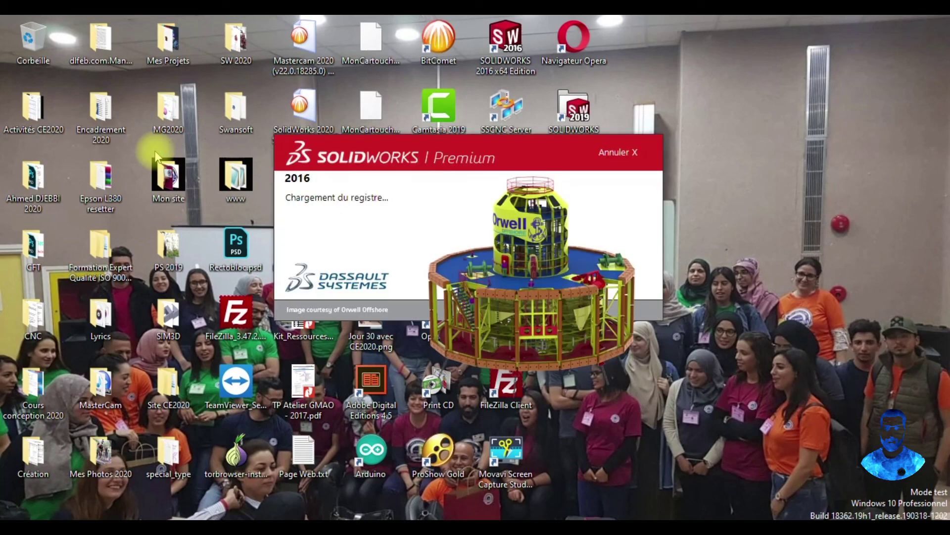
{"action": "left_click", "coordinate": [639, 152]}
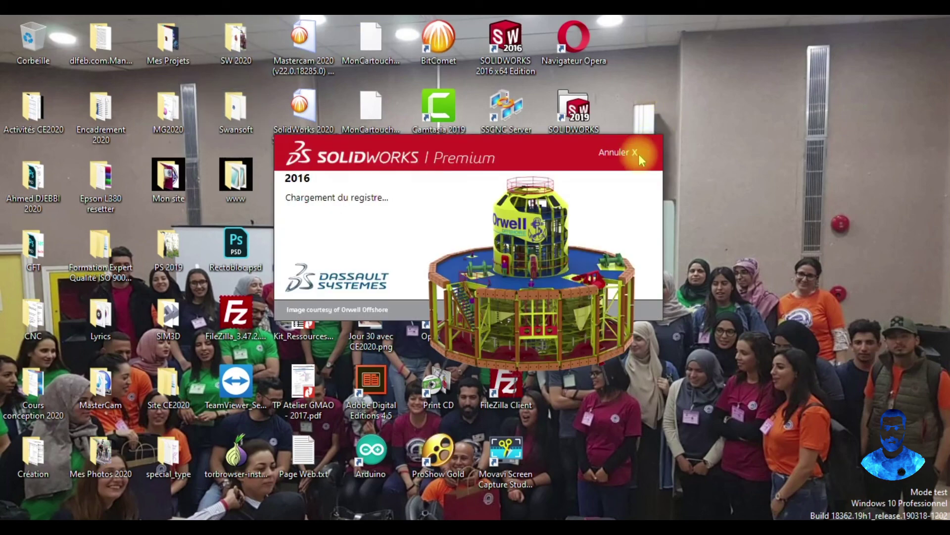
{"action": "left_click", "coordinate": [637, 153]}
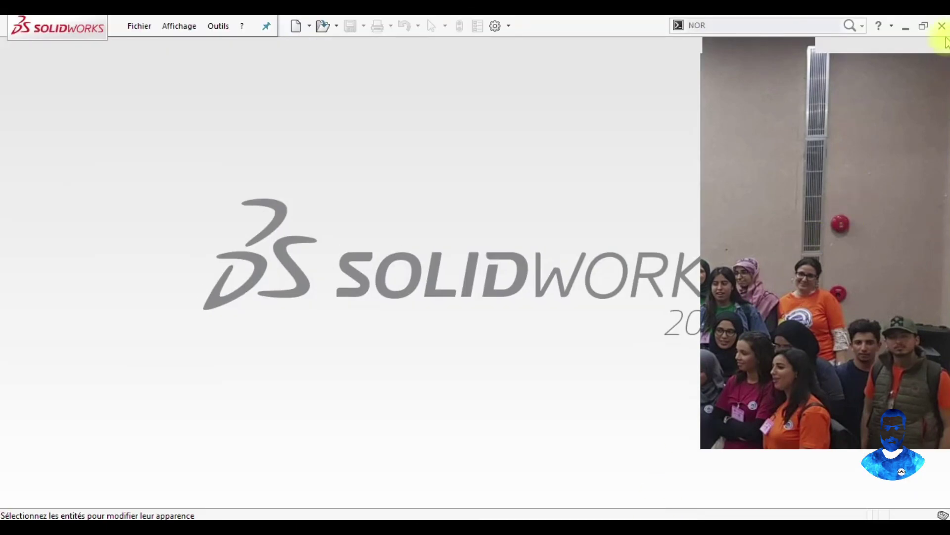
{"action": "left_click", "coordinate": [943, 25]}
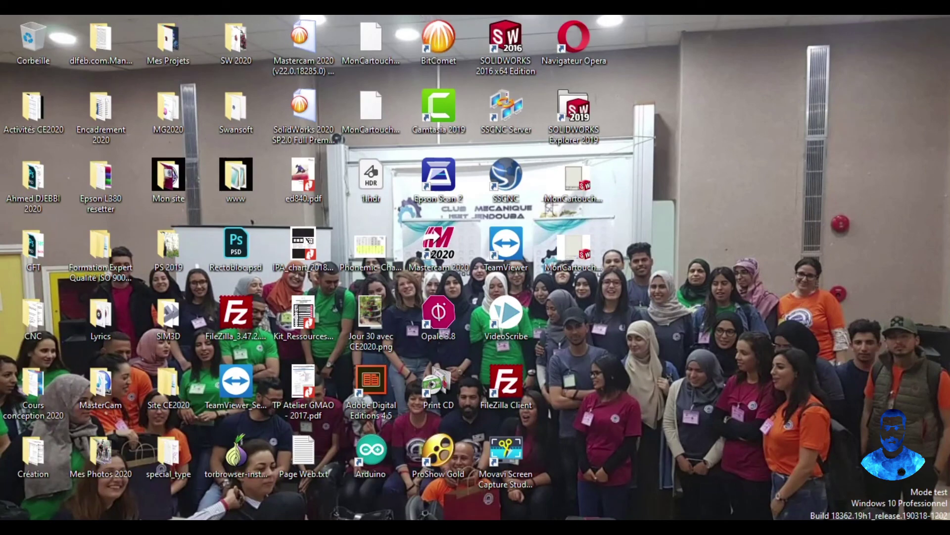
Step: Relaunch SOLIDWORKS Treehouse 2016 via the 'TREE' search, maximize it, and dismiss the open-hierarchy dialog
{"action": "key", "text": "super"}
{"action": "key", "text": "super+s"}
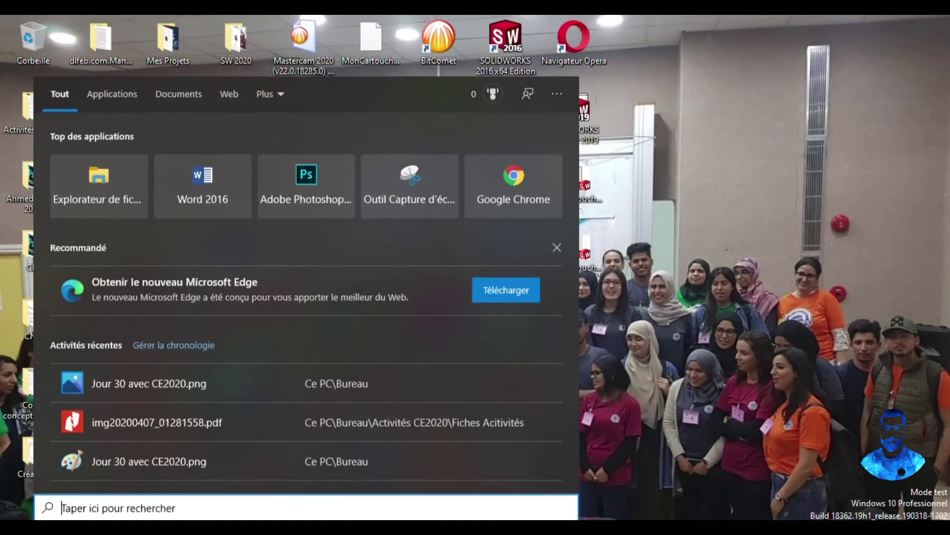
{"action": "type", "text": "TREE"}
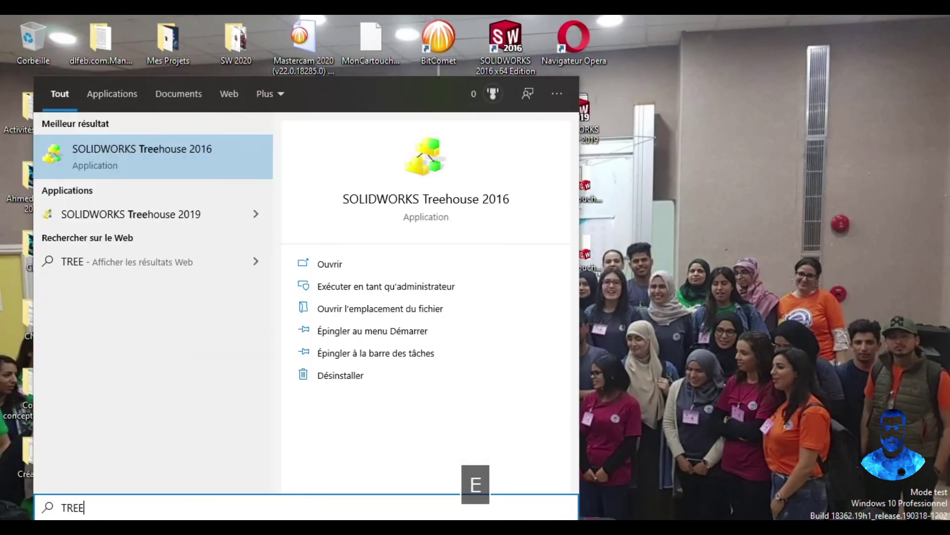
{"action": "left_click", "coordinate": [201, 159]}
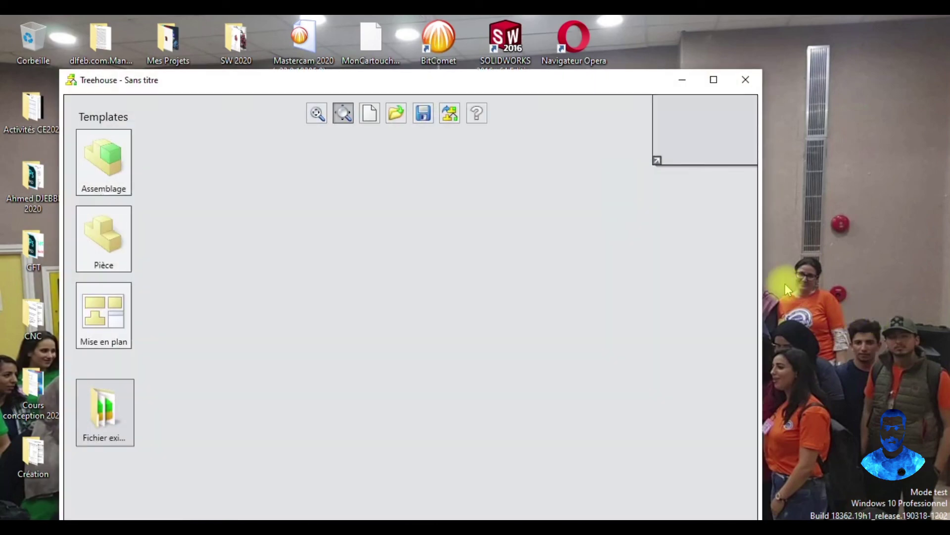
{"action": "left_click", "coordinate": [731, 56]}
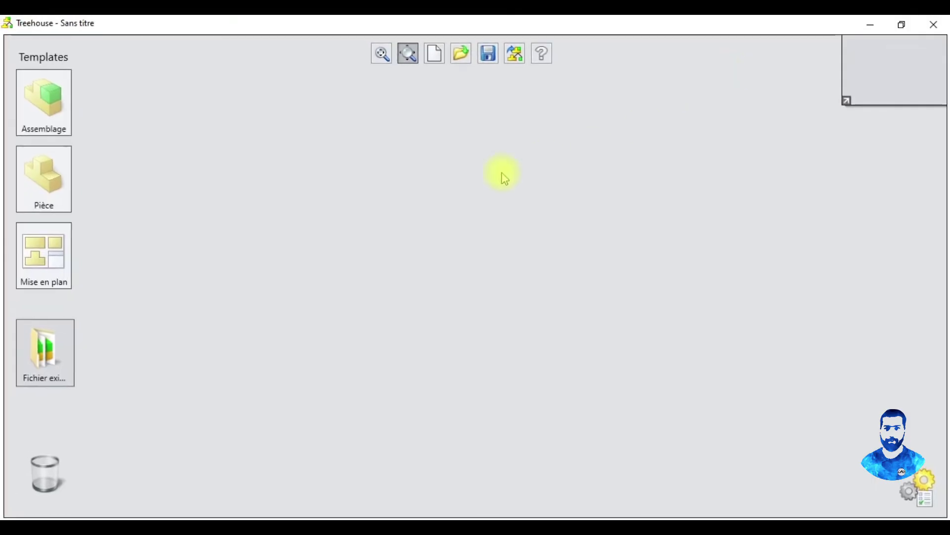
{"action": "left_click", "coordinate": [462, 56]}
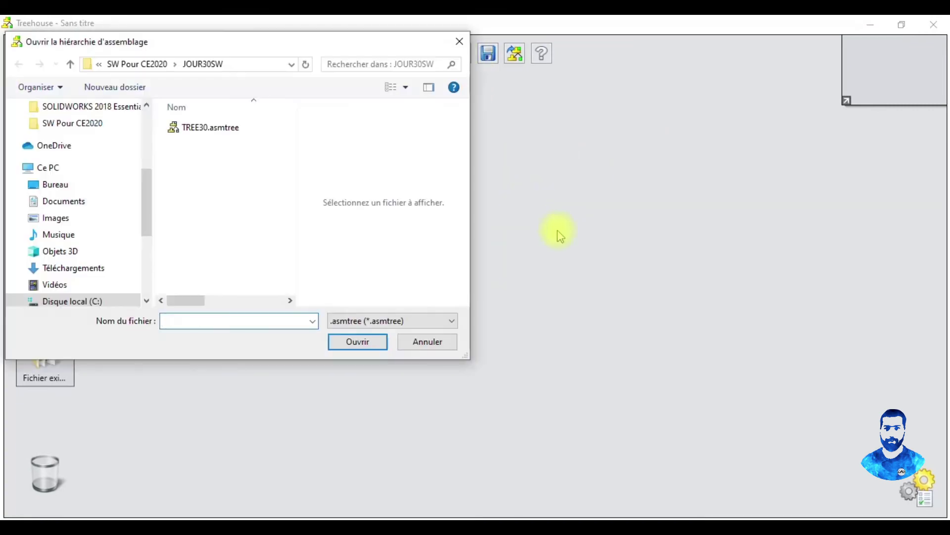
{"action": "left_click", "coordinate": [457, 44]}
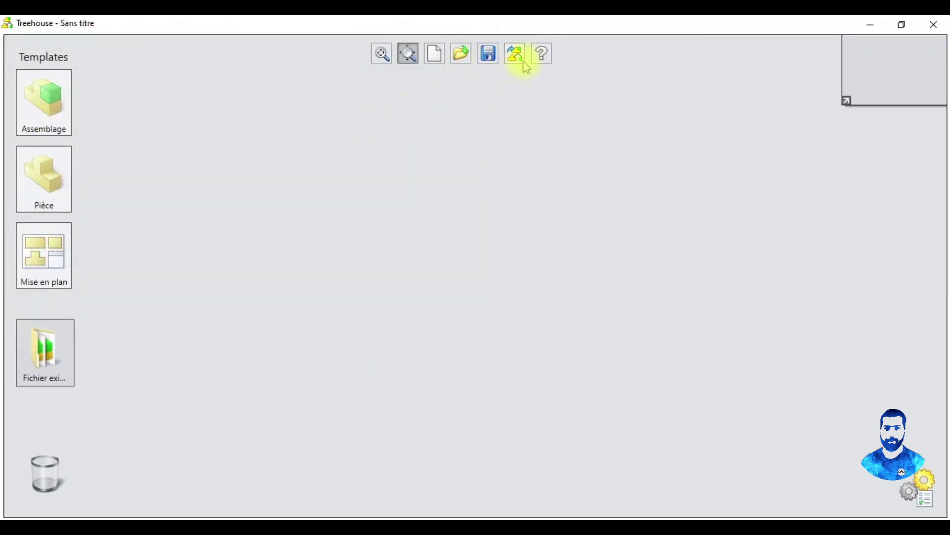
{"action": "double_click", "coordinate": [25, 116]}
{"action": "mouse_move", "coordinate": [492, 170]}
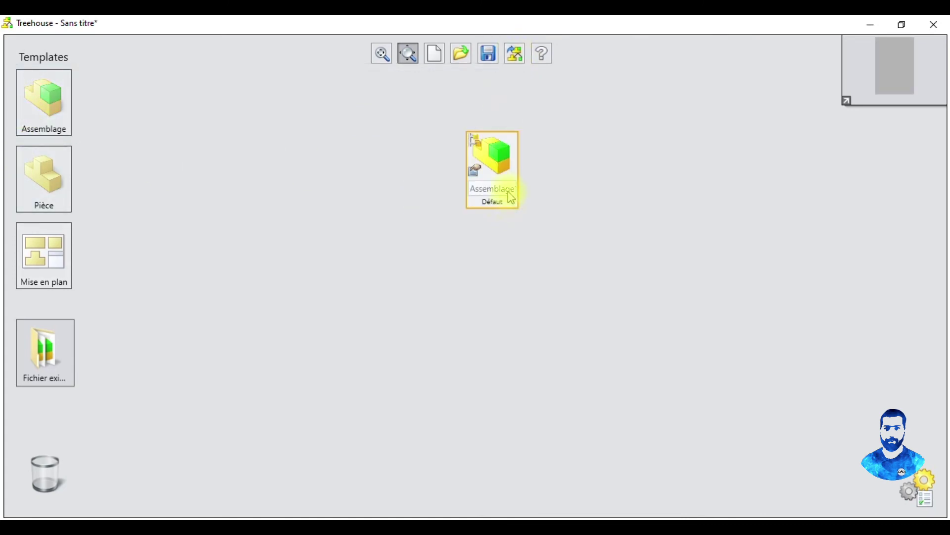
{"action": "left_click", "coordinate": [510, 165]}
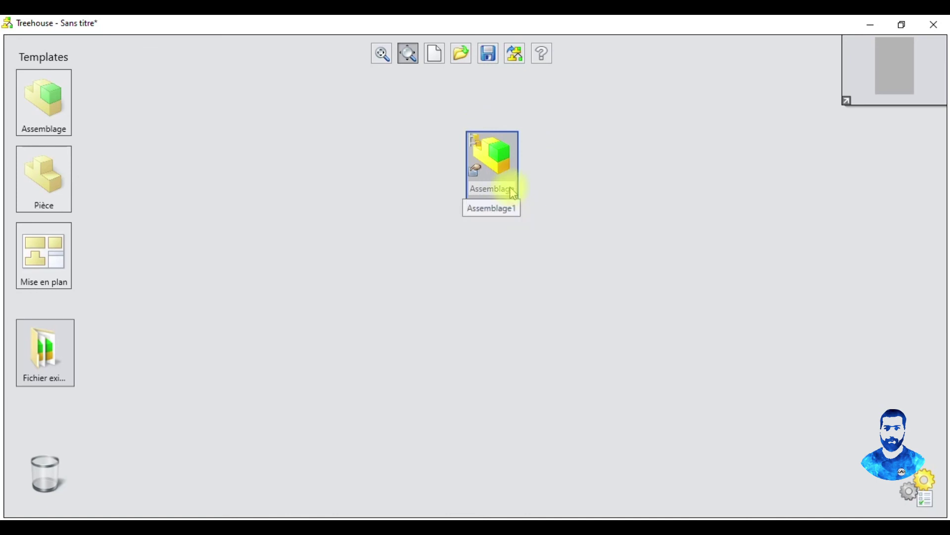
{"action": "left_click", "coordinate": [27, 342]}
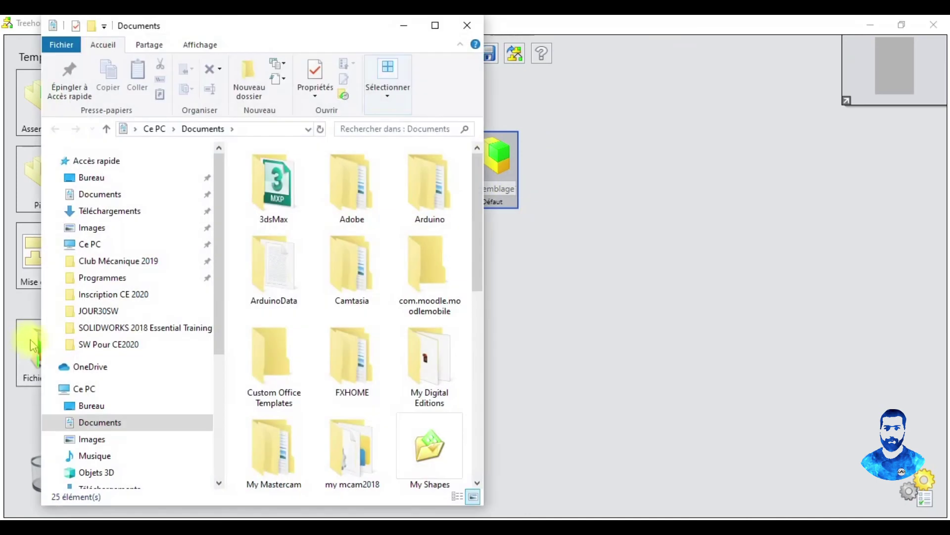
{"action": "left_click", "coordinate": [104, 311]}
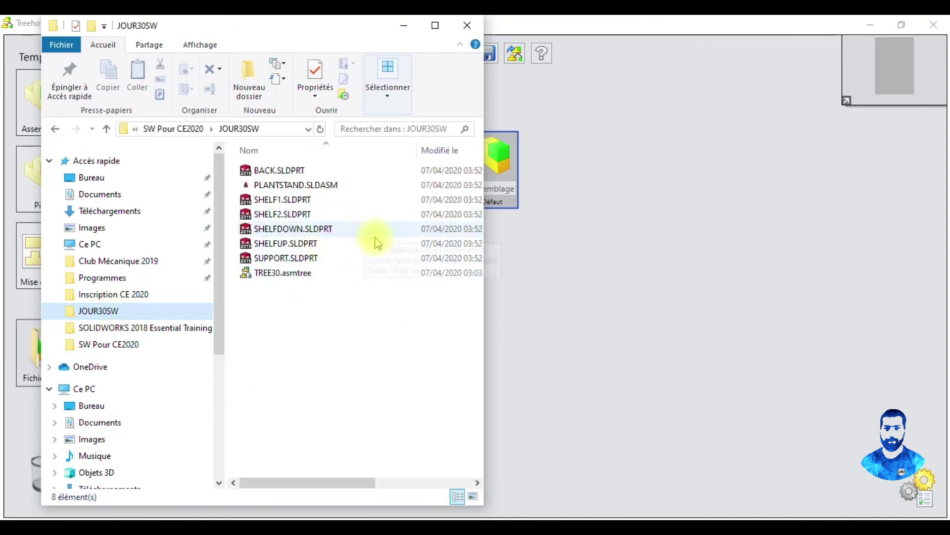
{"action": "left_click", "coordinate": [325, 198]}
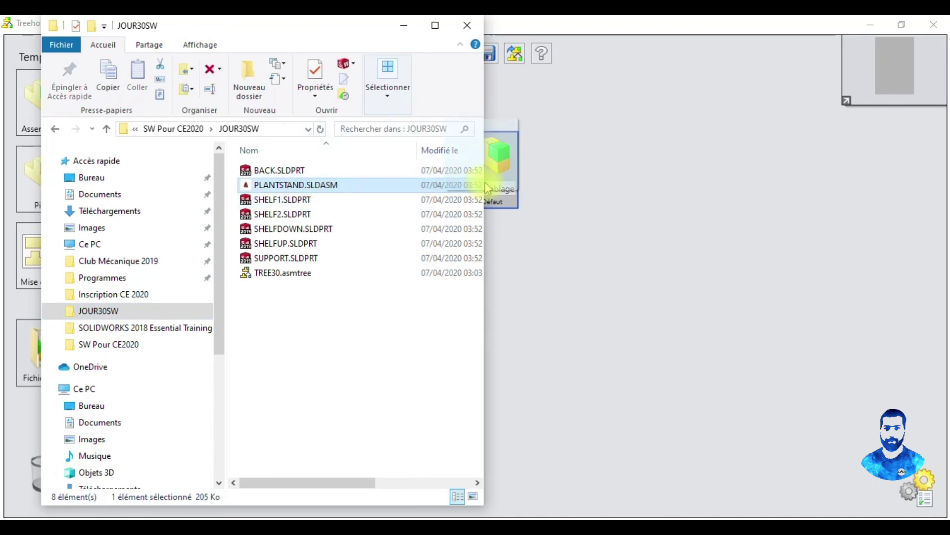
{"action": "left_click_drag", "start_coordinate": [487, 188], "coordinate": [490, 188]}
{"action": "left_click", "coordinate": [404, 26]}
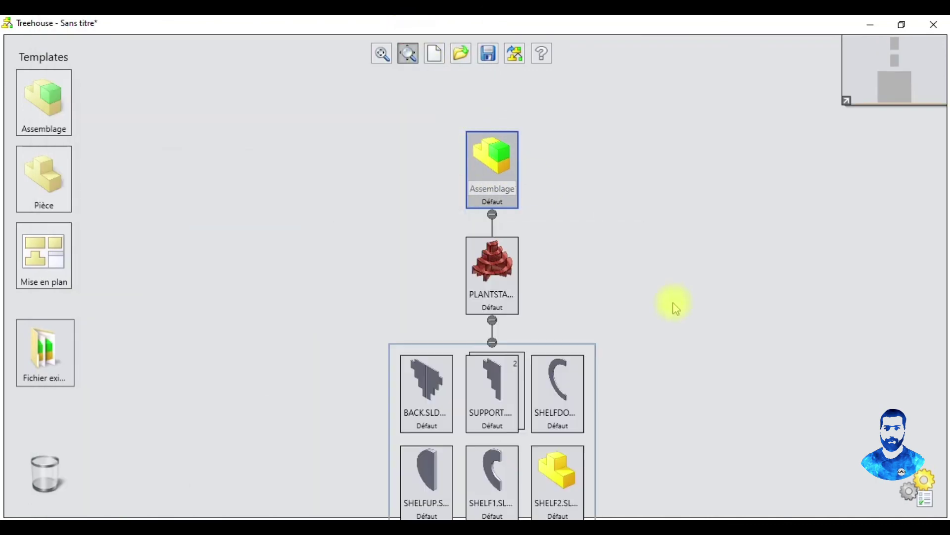
{"action": "scroll", "coordinate": [652, 377], "scroll_direction": "down", "scroll_amount": 1}
{"action": "scroll", "coordinate": [658, 417], "scroll_direction": "up", "scroll_amount": 2}
{"action": "scroll", "coordinate": [602, 447], "scroll_direction": "down", "scroll_amount": 1}
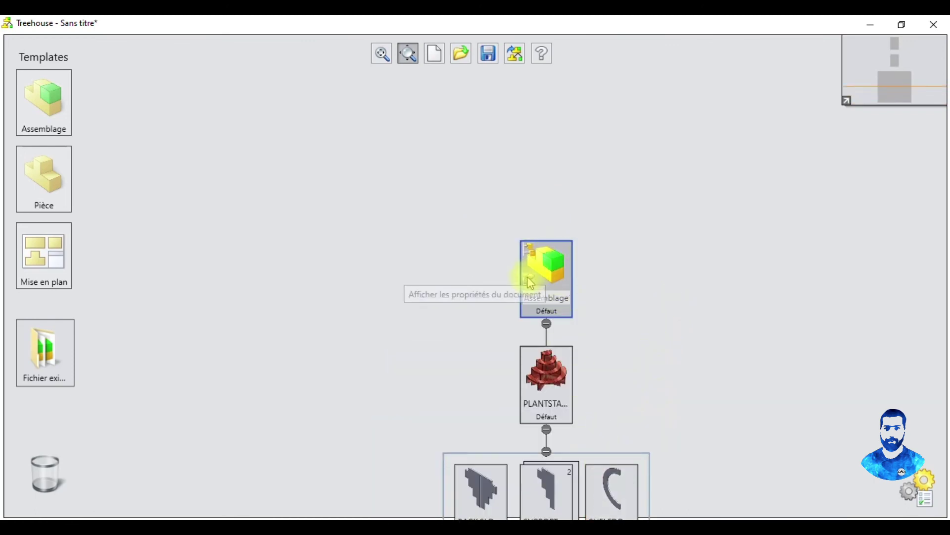
{"action": "right_click", "coordinate": [555, 259]}
{"action": "left_click", "coordinate": [564, 257]}
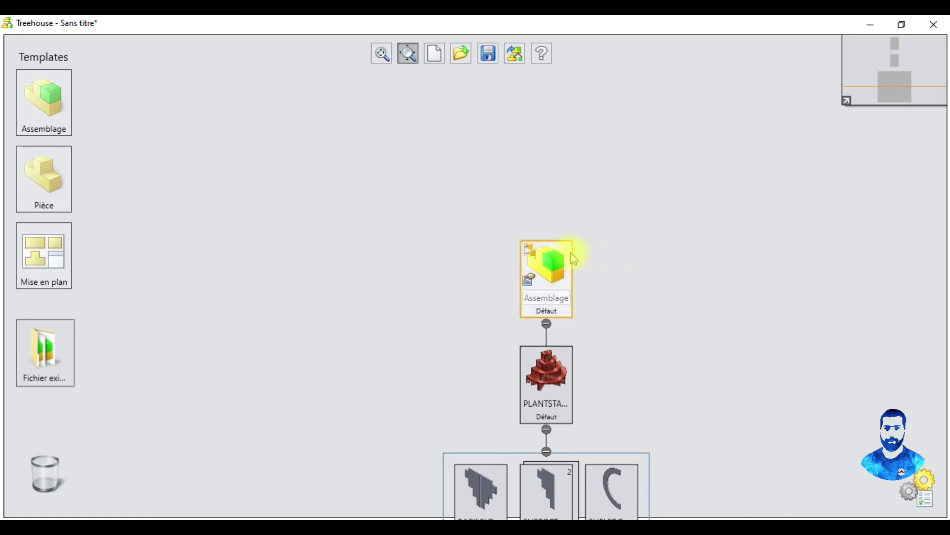
{"action": "key", "text": "Delete"}
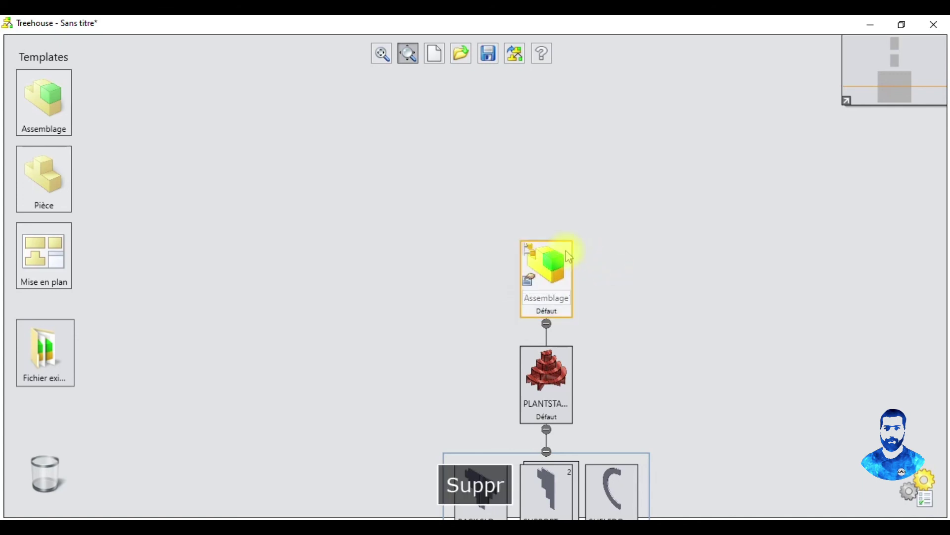
{"action": "scroll", "coordinate": [568, 342], "scroll_direction": "up", "scroll_amount": 2}
{"action": "scroll", "coordinate": [603, 379], "scroll_direction": "down", "scroll_amount": 2}
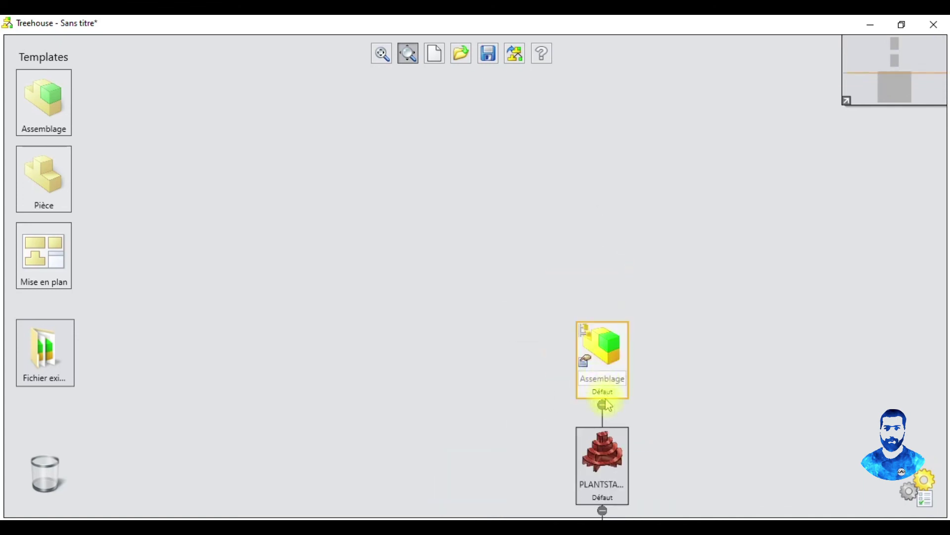
{"action": "left_click", "coordinate": [603, 405]}
{"action": "left_click", "coordinate": [609, 337]}
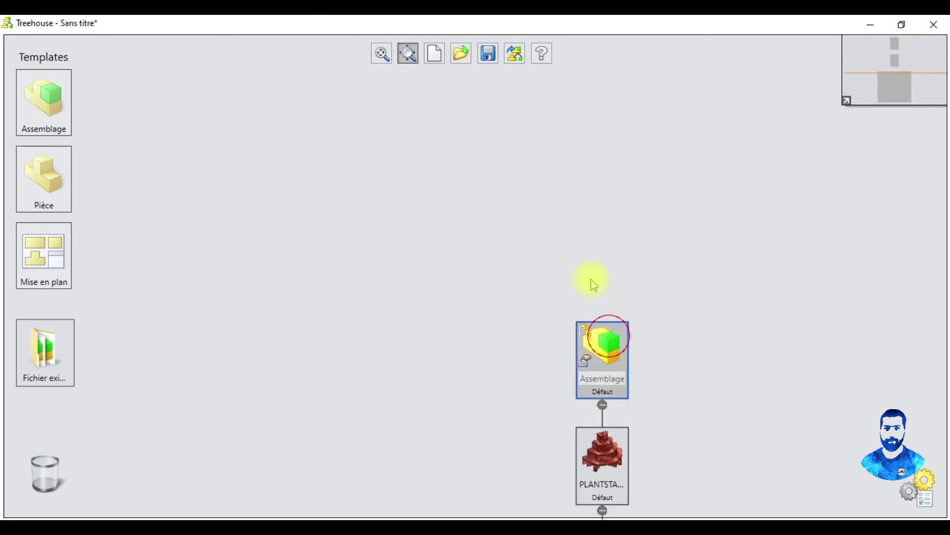
{"action": "scroll", "coordinate": [632, 441], "scroll_direction": "down", "scroll_amount": 2}
{"action": "scroll", "coordinate": [555, 385], "scroll_direction": "up", "scroll_amount": 2}
{"action": "scroll", "coordinate": [428, 285], "scroll_direction": "up", "scroll_amount": 1}
{"action": "scroll", "coordinate": [461, 297], "scroll_direction": "down", "scroll_amount": 1}
{"action": "scroll", "coordinate": [490, 312], "scroll_direction": "down", "scroll_amount": 1}
{"action": "scroll", "coordinate": [526, 389], "scroll_direction": "down", "scroll_amount": 1}
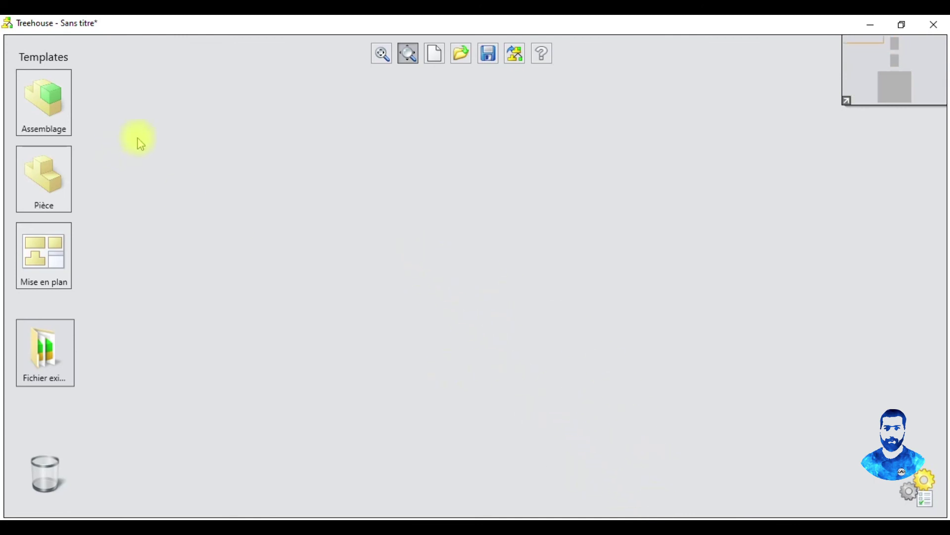
{"action": "left_click", "coordinate": [439, 58]}
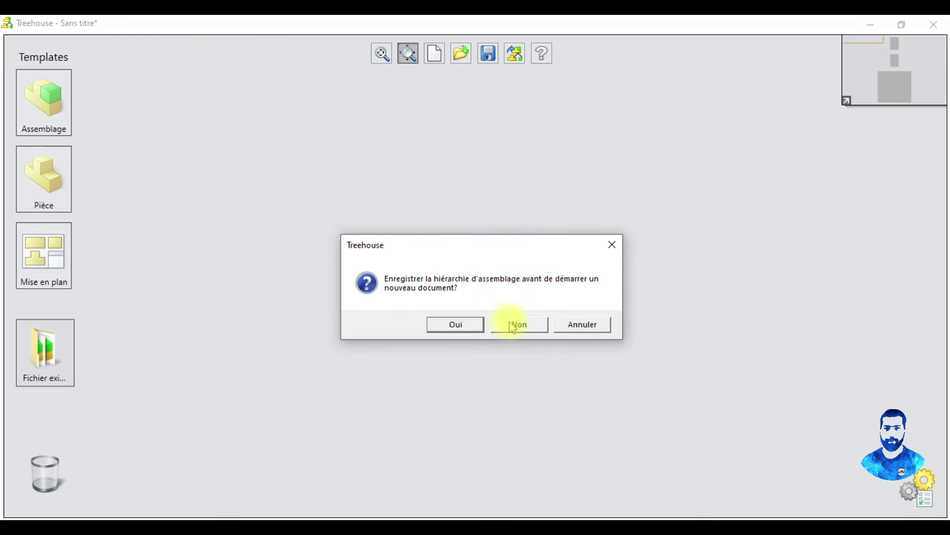
Step: Save the current hierarchy over TREE30.asmtree before starting a new one
{"action": "left_click", "coordinate": [479, 325]}
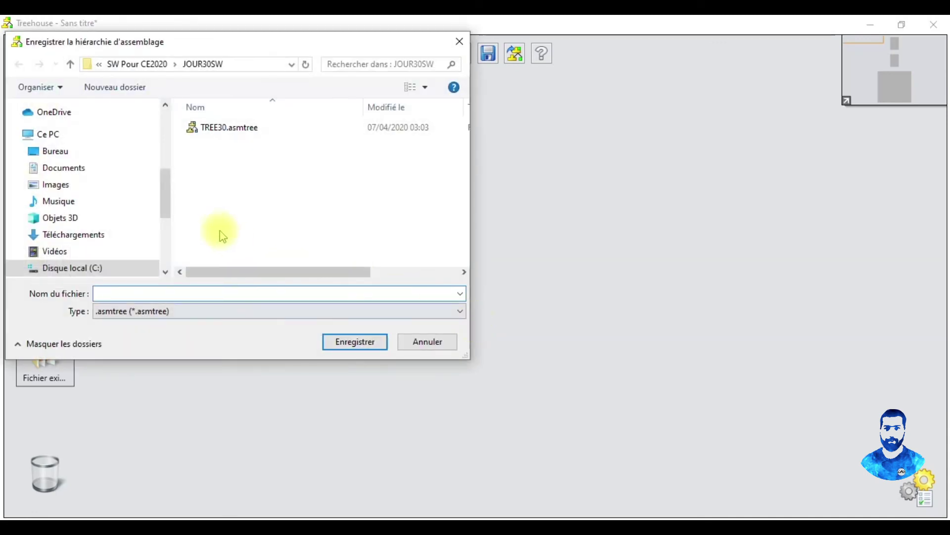
{"action": "left_click", "coordinate": [214, 130]}
{"action": "left_click", "coordinate": [339, 335]}
{"action": "left_click", "coordinate": [500, 275]}
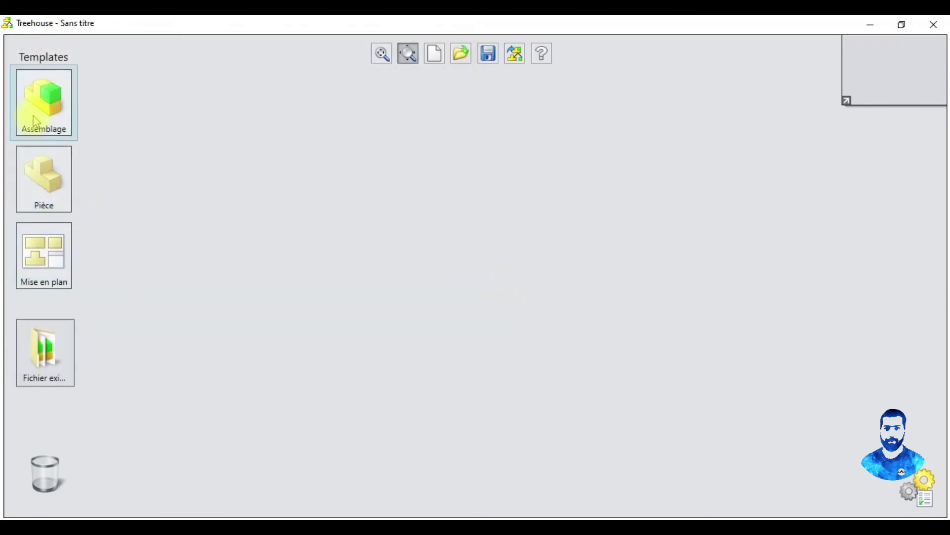
Step: Import PLANTSTAND.SLDASM from the project folder, hide Explorer, and select the BACK part
{"action": "left_click", "coordinate": [70, 342]}
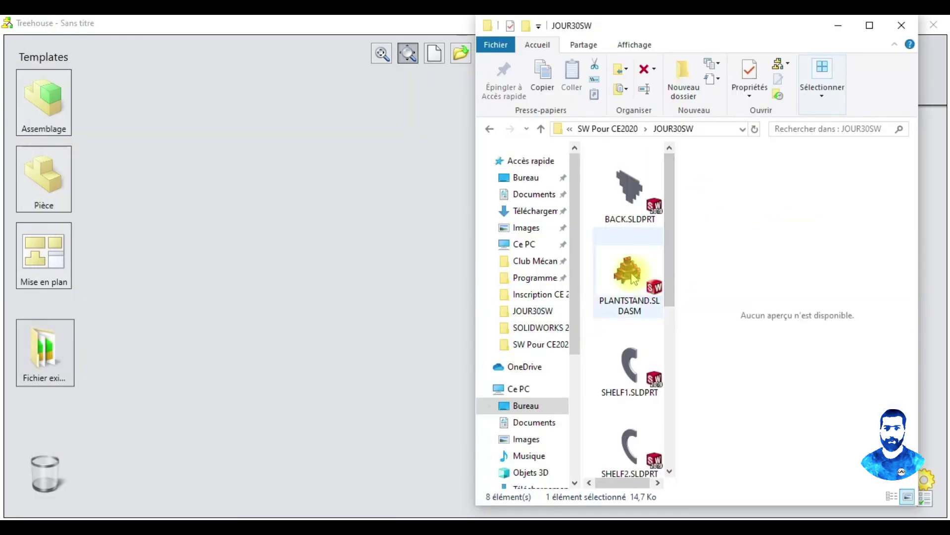
{"action": "scroll", "coordinate": [627, 243], "scroll_direction": "down", "scroll_amount": 5}
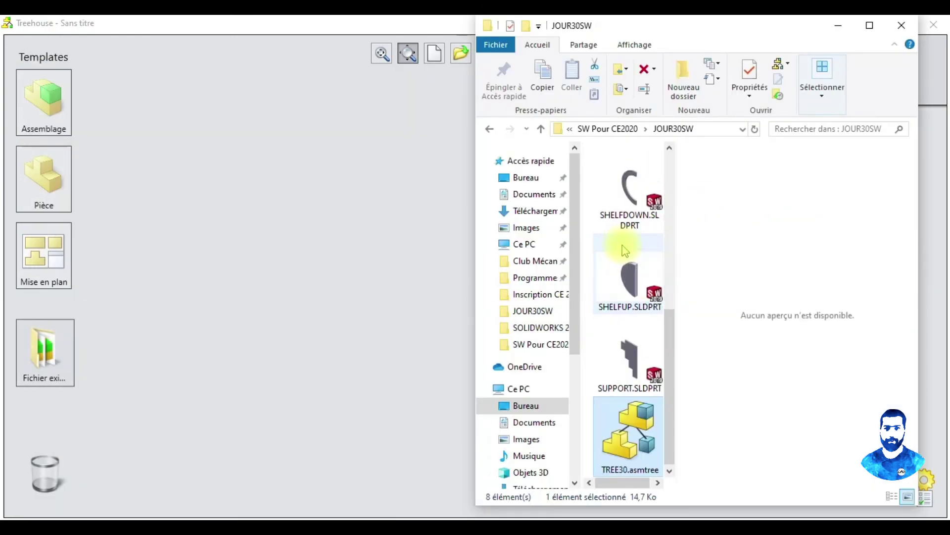
{"action": "scroll", "coordinate": [627, 243], "scroll_direction": "up", "scroll_amount": 5}
{"action": "left_click_drag", "start_coordinate": [627, 237], "coordinate": [452, 167]}
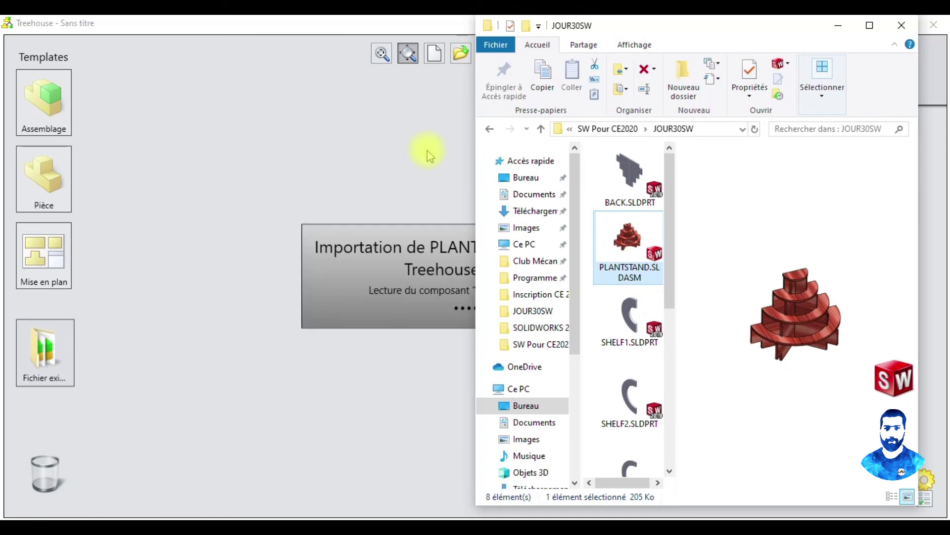
{"action": "left_click", "coordinate": [870, 26]}
{"action": "left_click", "coordinate": [871, 23]}
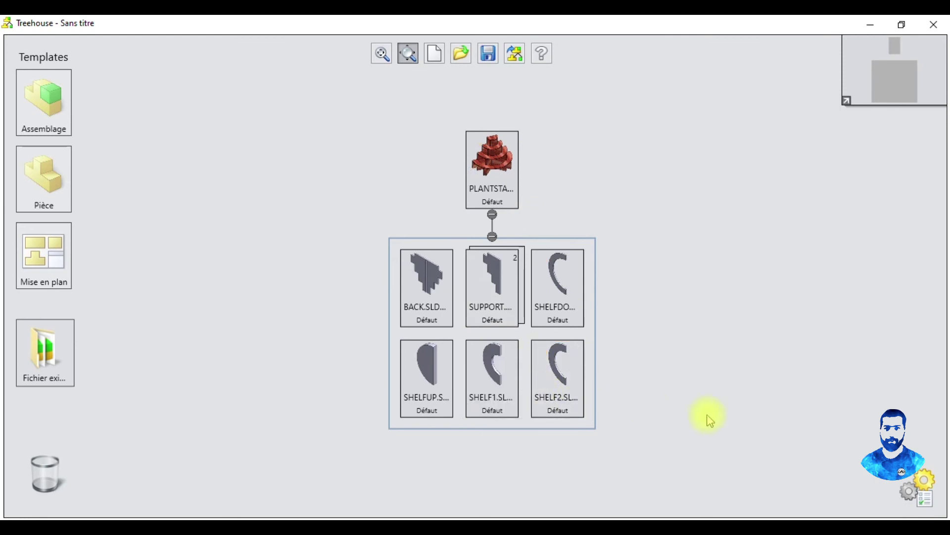
{"action": "mouse_move", "coordinate": [492, 170]}
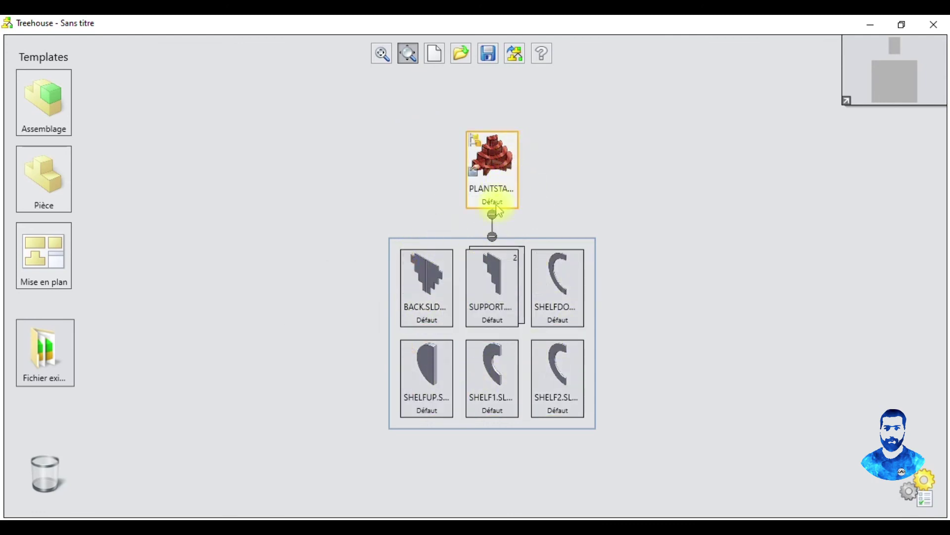
{"action": "left_click", "coordinate": [427, 297]}
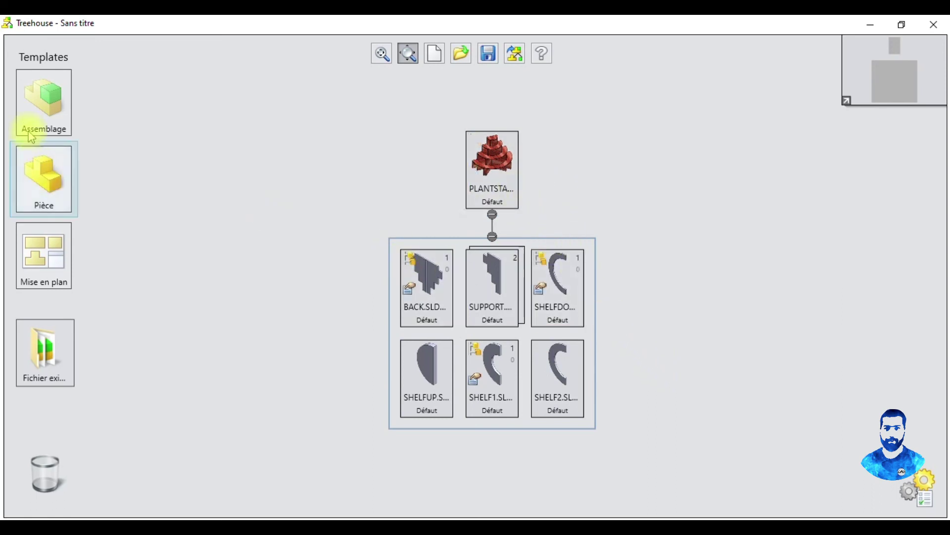
Step: Attach Mise en plan drawings to PLANTSTAND, SHELFDOWN, SUPPORT, BACK and the shelf parts, deleting the stray Assemblage
{"action": "left_click_drag", "start_coordinate": [32, 141], "coordinate": [491, 168]}
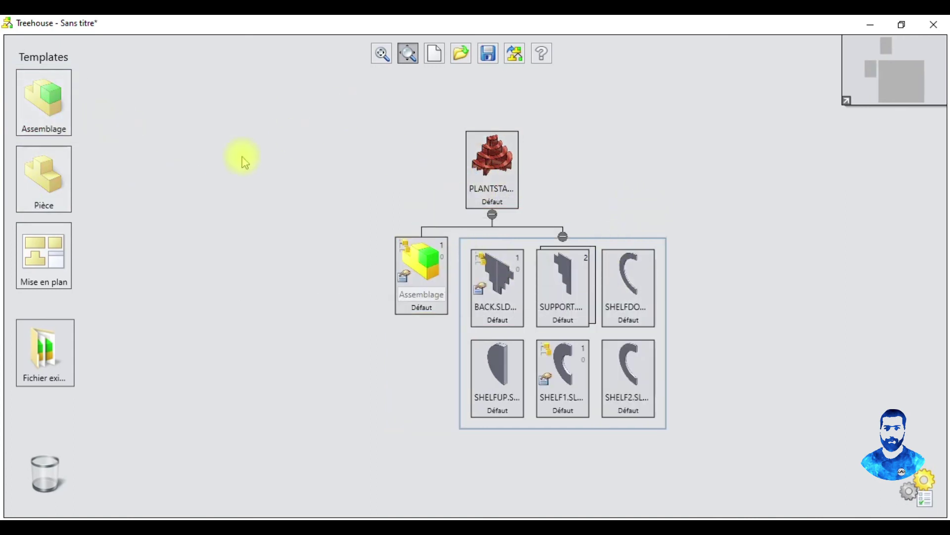
{"action": "left_click_drag", "start_coordinate": [44, 253], "coordinate": [492, 198]}
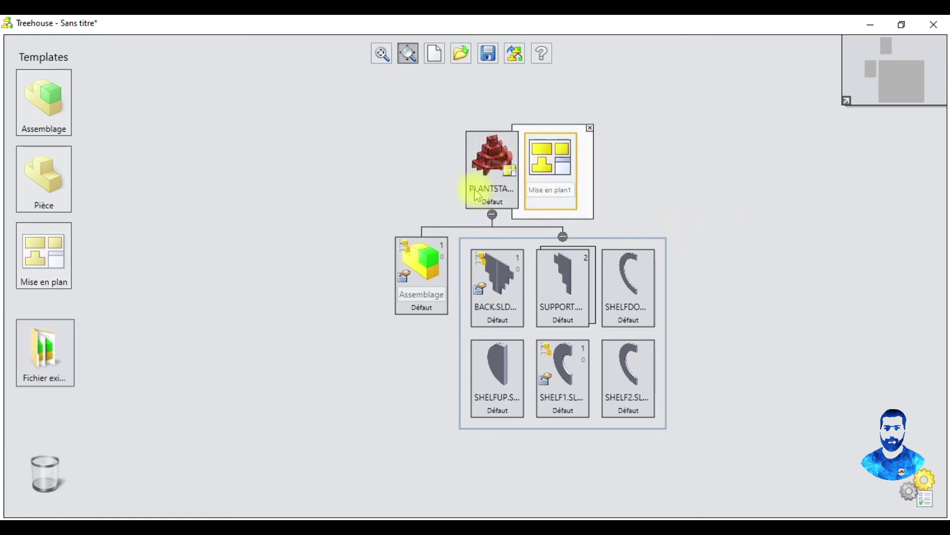
{"action": "mouse_move", "coordinate": [44, 262]}
{"action": "left_mouse_down"}
{"action": "mouse_move", "coordinate": [572, 363]}
{"action": "mouse_move", "coordinate": [654, 294]}
{"action": "left_mouse_up"}
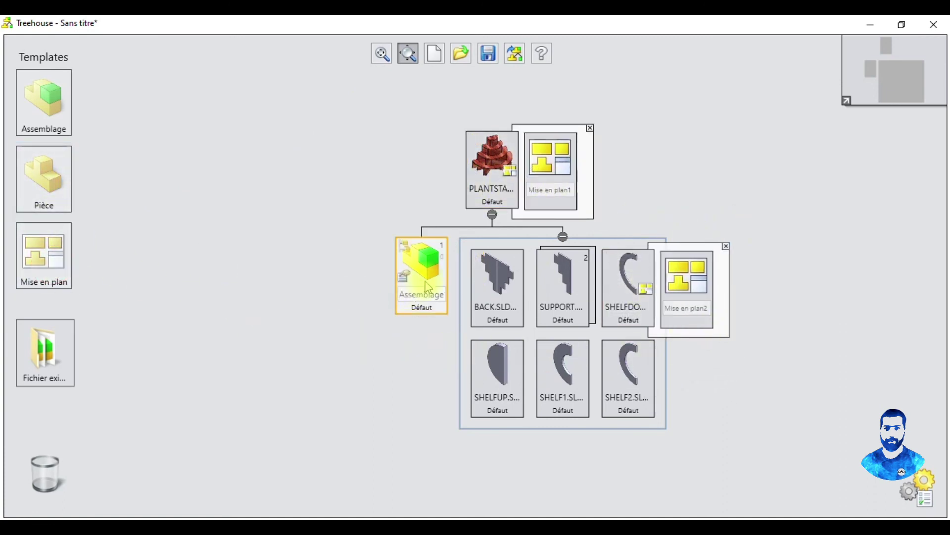
{"action": "key", "text": "Delete"}
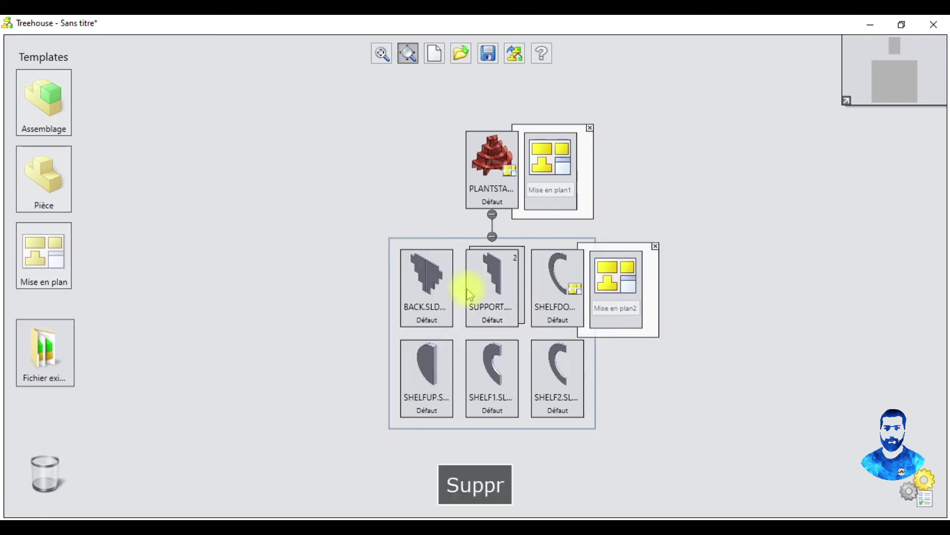
{"action": "left_click_drag", "start_coordinate": [43, 255], "coordinate": [495, 283]}
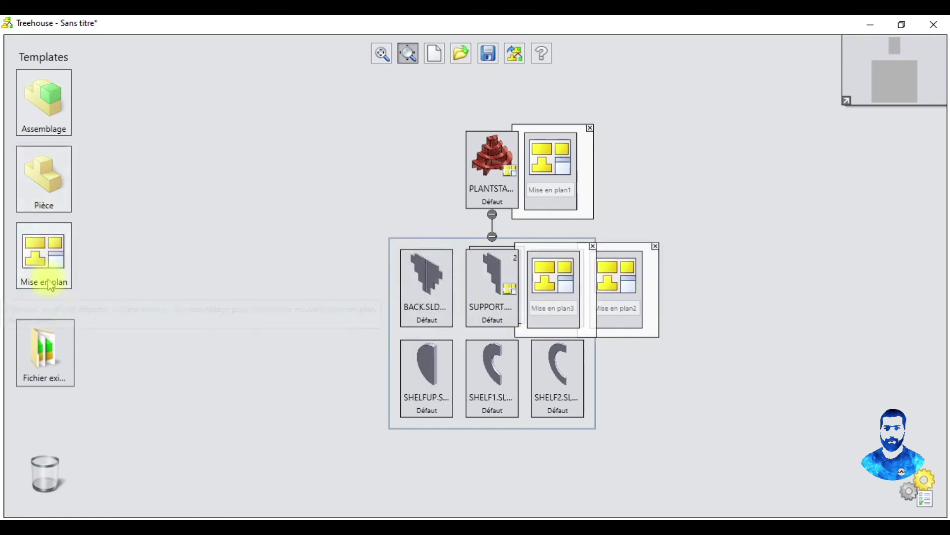
{"action": "left_click_drag", "start_coordinate": [44, 257], "coordinate": [426, 285]}
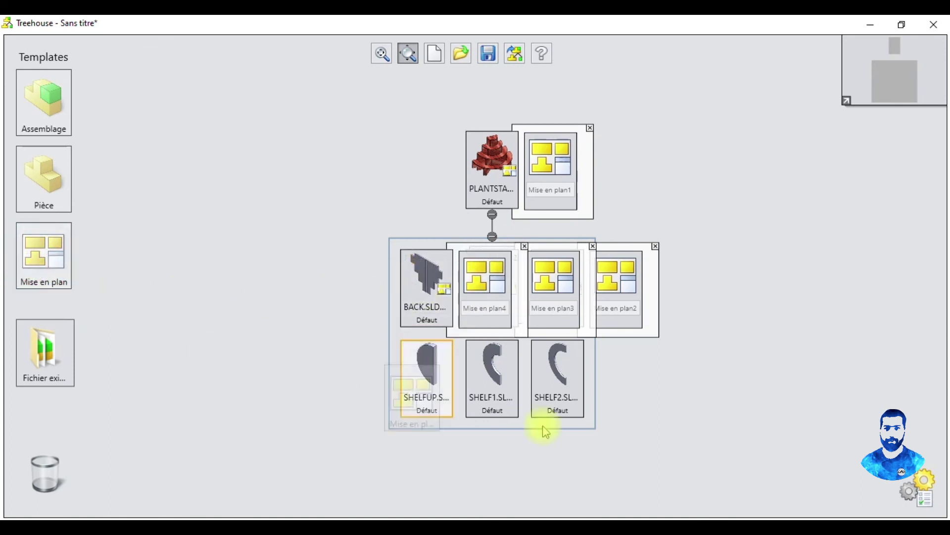
{"action": "left_click_drag", "start_coordinate": [23, 275], "coordinate": [549, 381]}
{"action": "mouse_move", "coordinate": [52, 255]}
{"action": "left_mouse_down"}
{"action": "mouse_move", "coordinate": [371, 376]}
{"action": "mouse_move", "coordinate": [493, 369]}
{"action": "mouse_move", "coordinate": [426, 389]}
{"action": "left_mouse_up"}
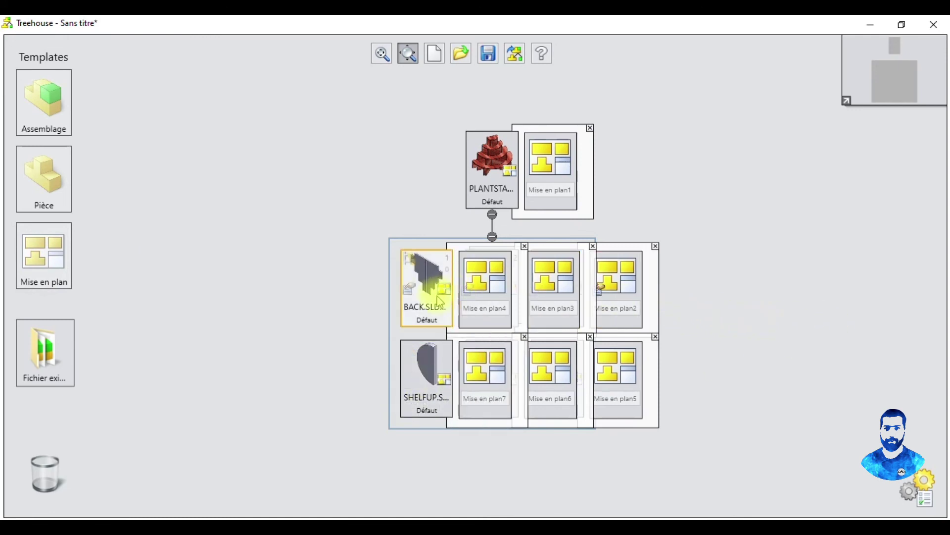
Step: Collapse the attached drawings and check each part tile and PLANTSTAND's drawing
{"action": "left_click", "coordinate": [477, 289]}
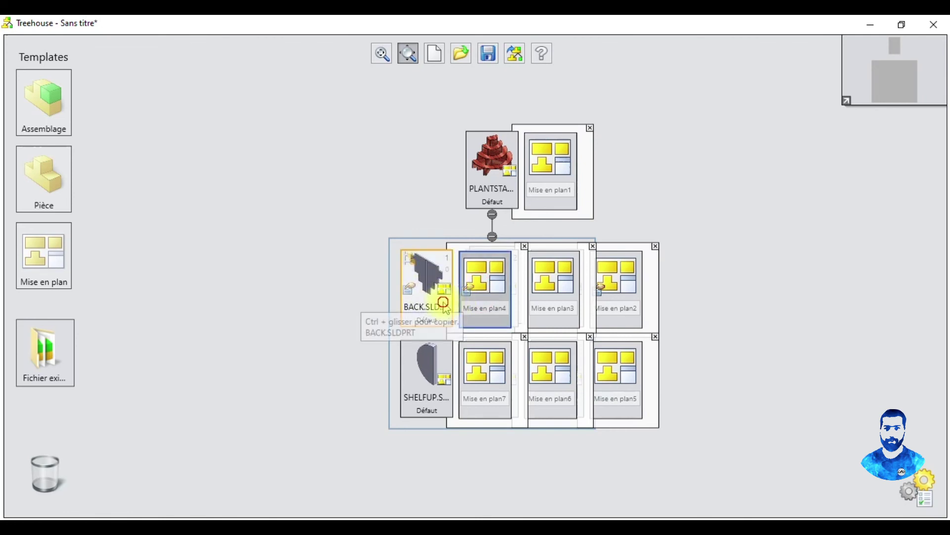
{"action": "left_click", "coordinate": [444, 303]}
{"action": "left_click", "coordinate": [490, 292]}
{"action": "left_click", "coordinate": [567, 297]}
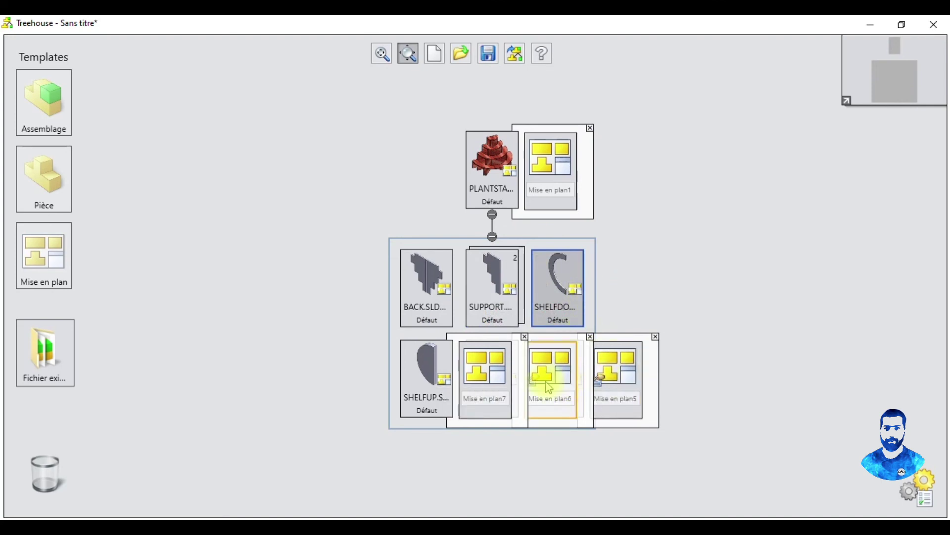
{"action": "left_click", "coordinate": [448, 382]}
{"action": "left_click", "coordinate": [493, 379]}
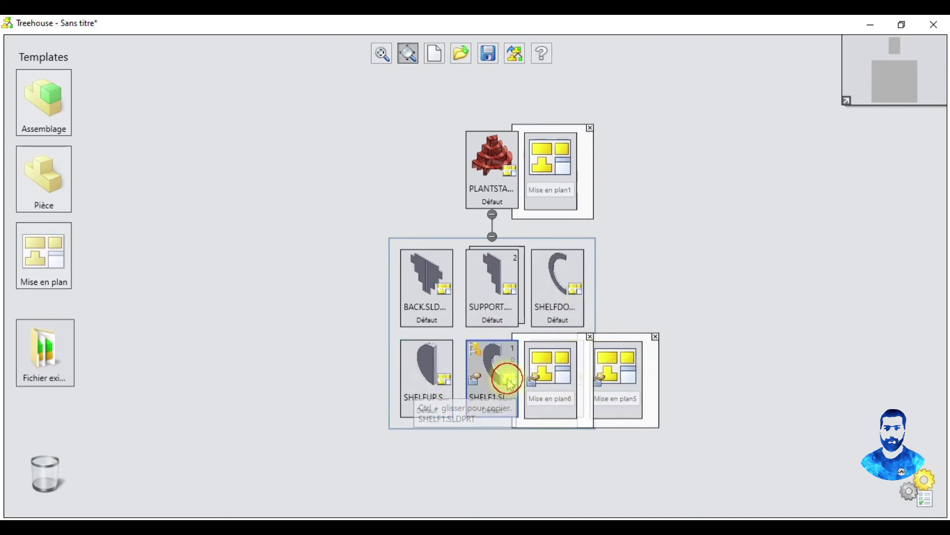
{"action": "left_click", "coordinate": [576, 382]}
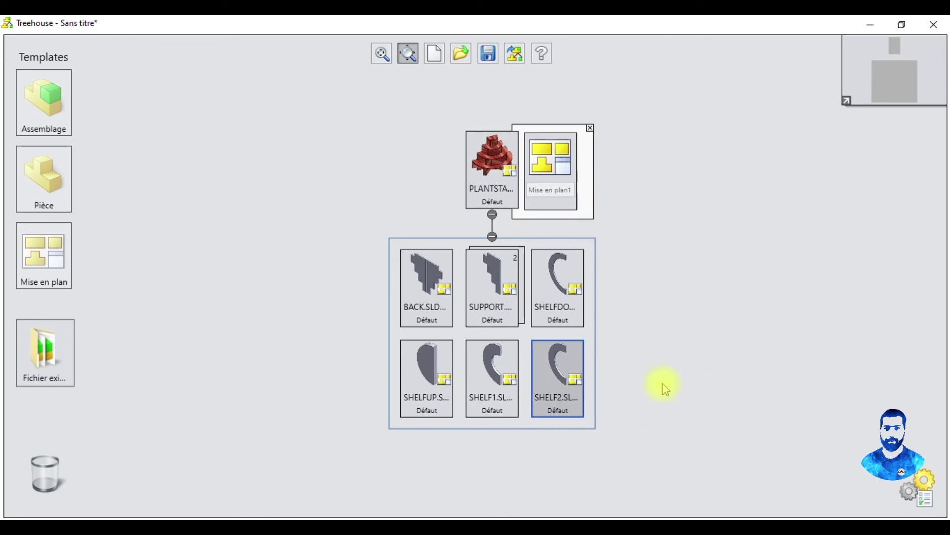
{"action": "left_click", "coordinate": [505, 176]}
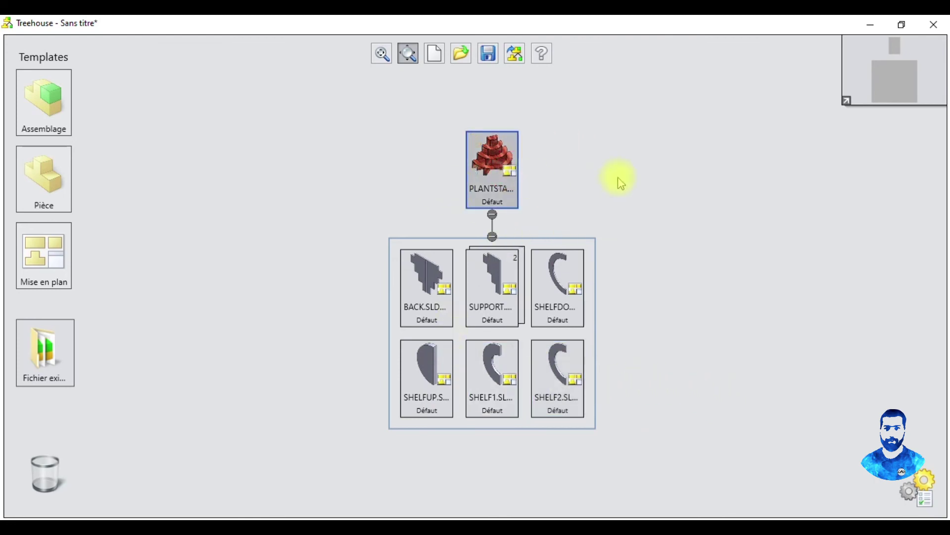